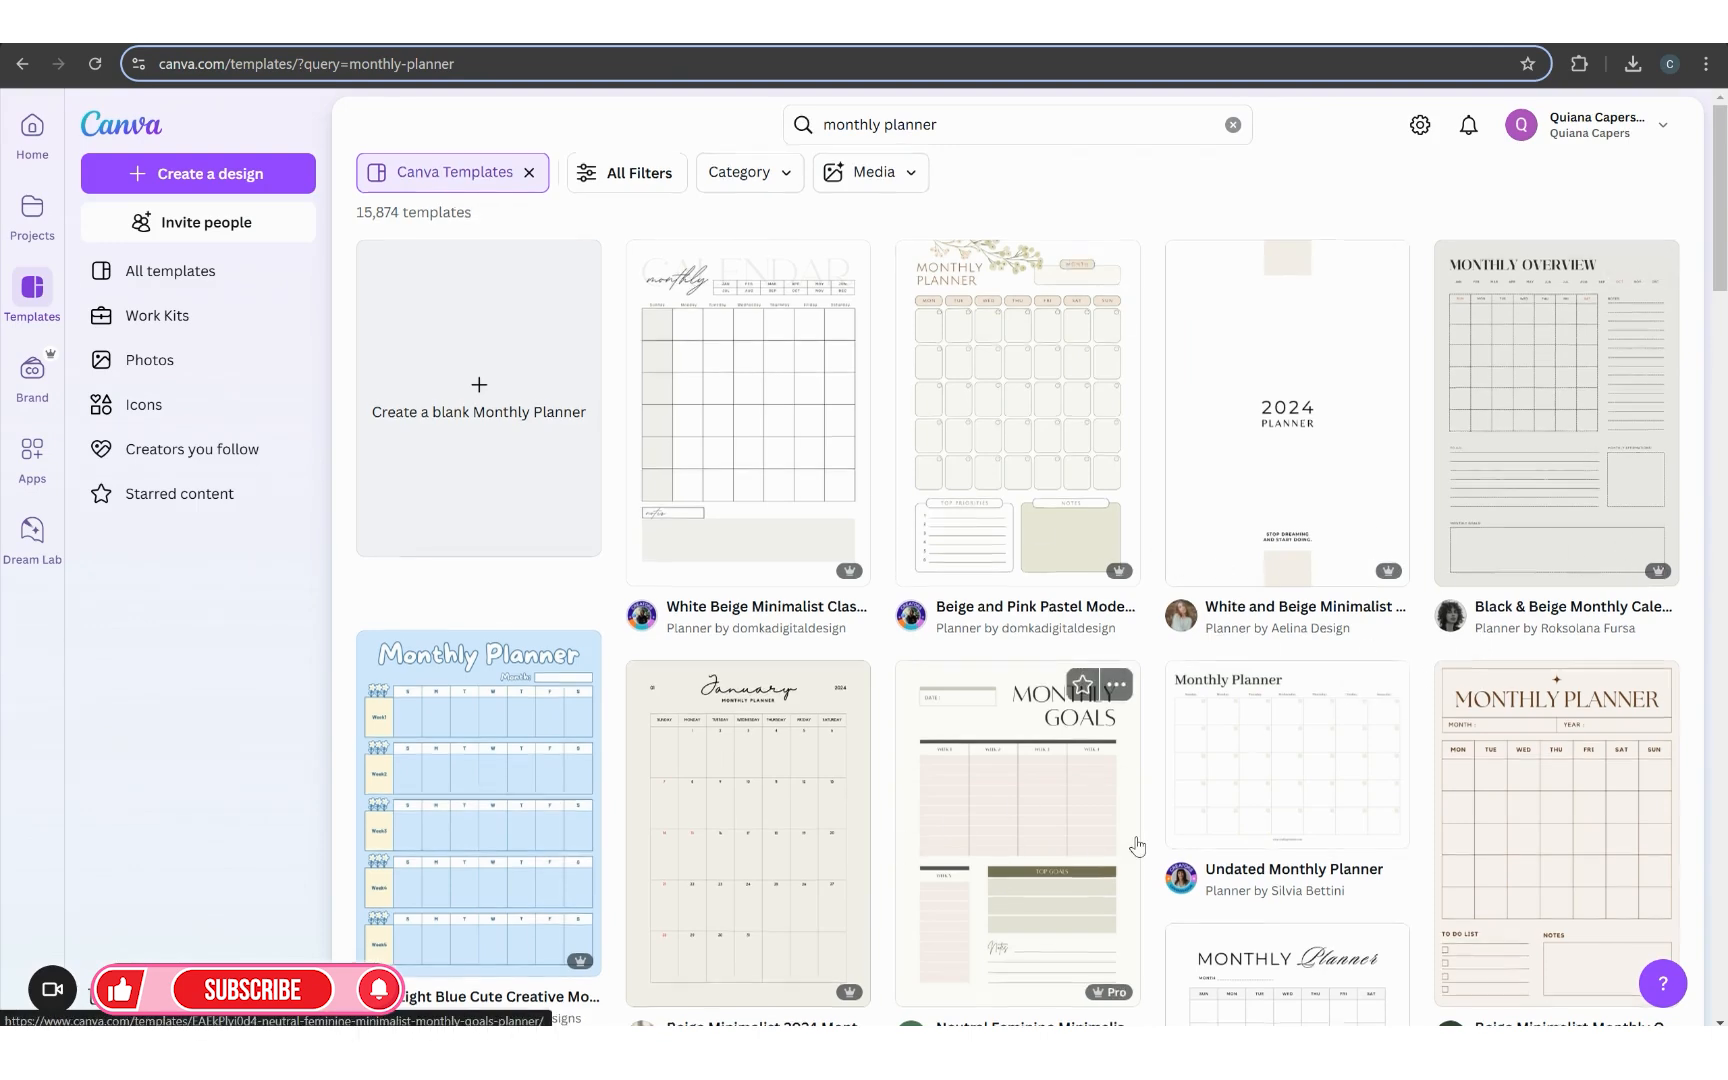
# Step: Find the White Grey Minimalist Modern Calendar Monthly Planner template among the monthly planner results and open it for customizing
pyautogui.scroll(-3, 1137, 847)
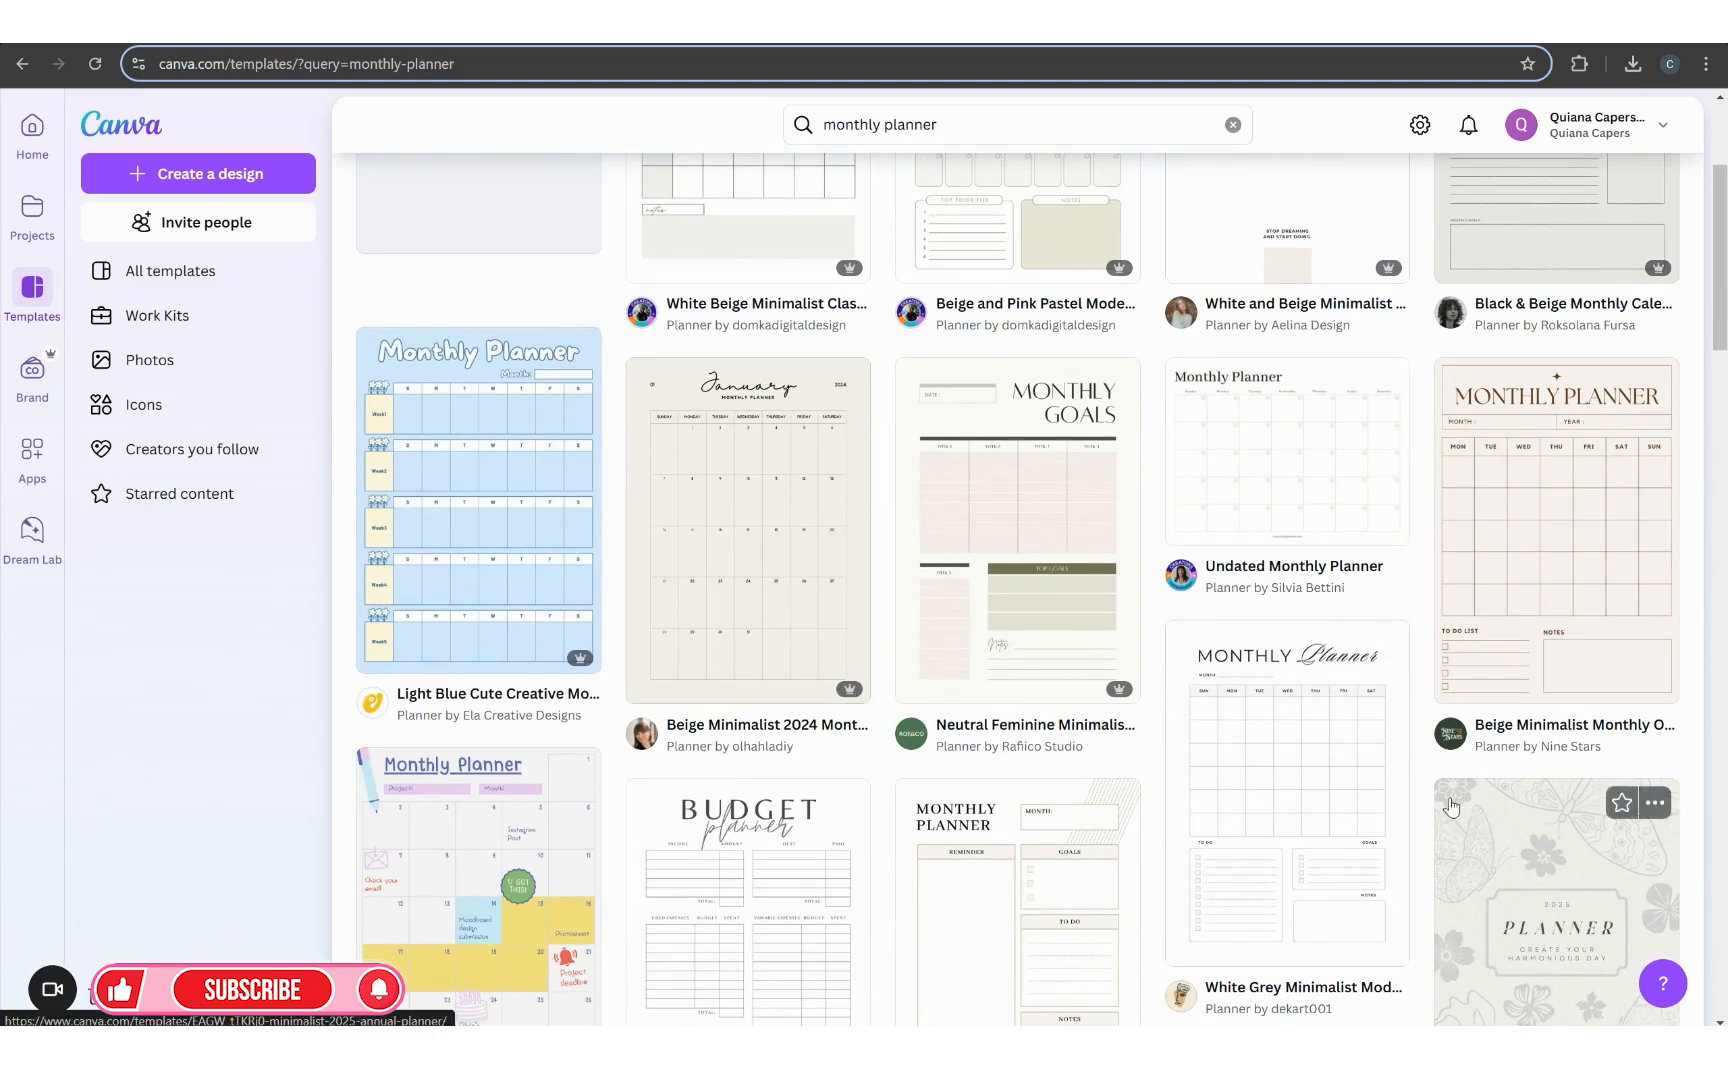
pyautogui.scroll(-4, 1137, 847)
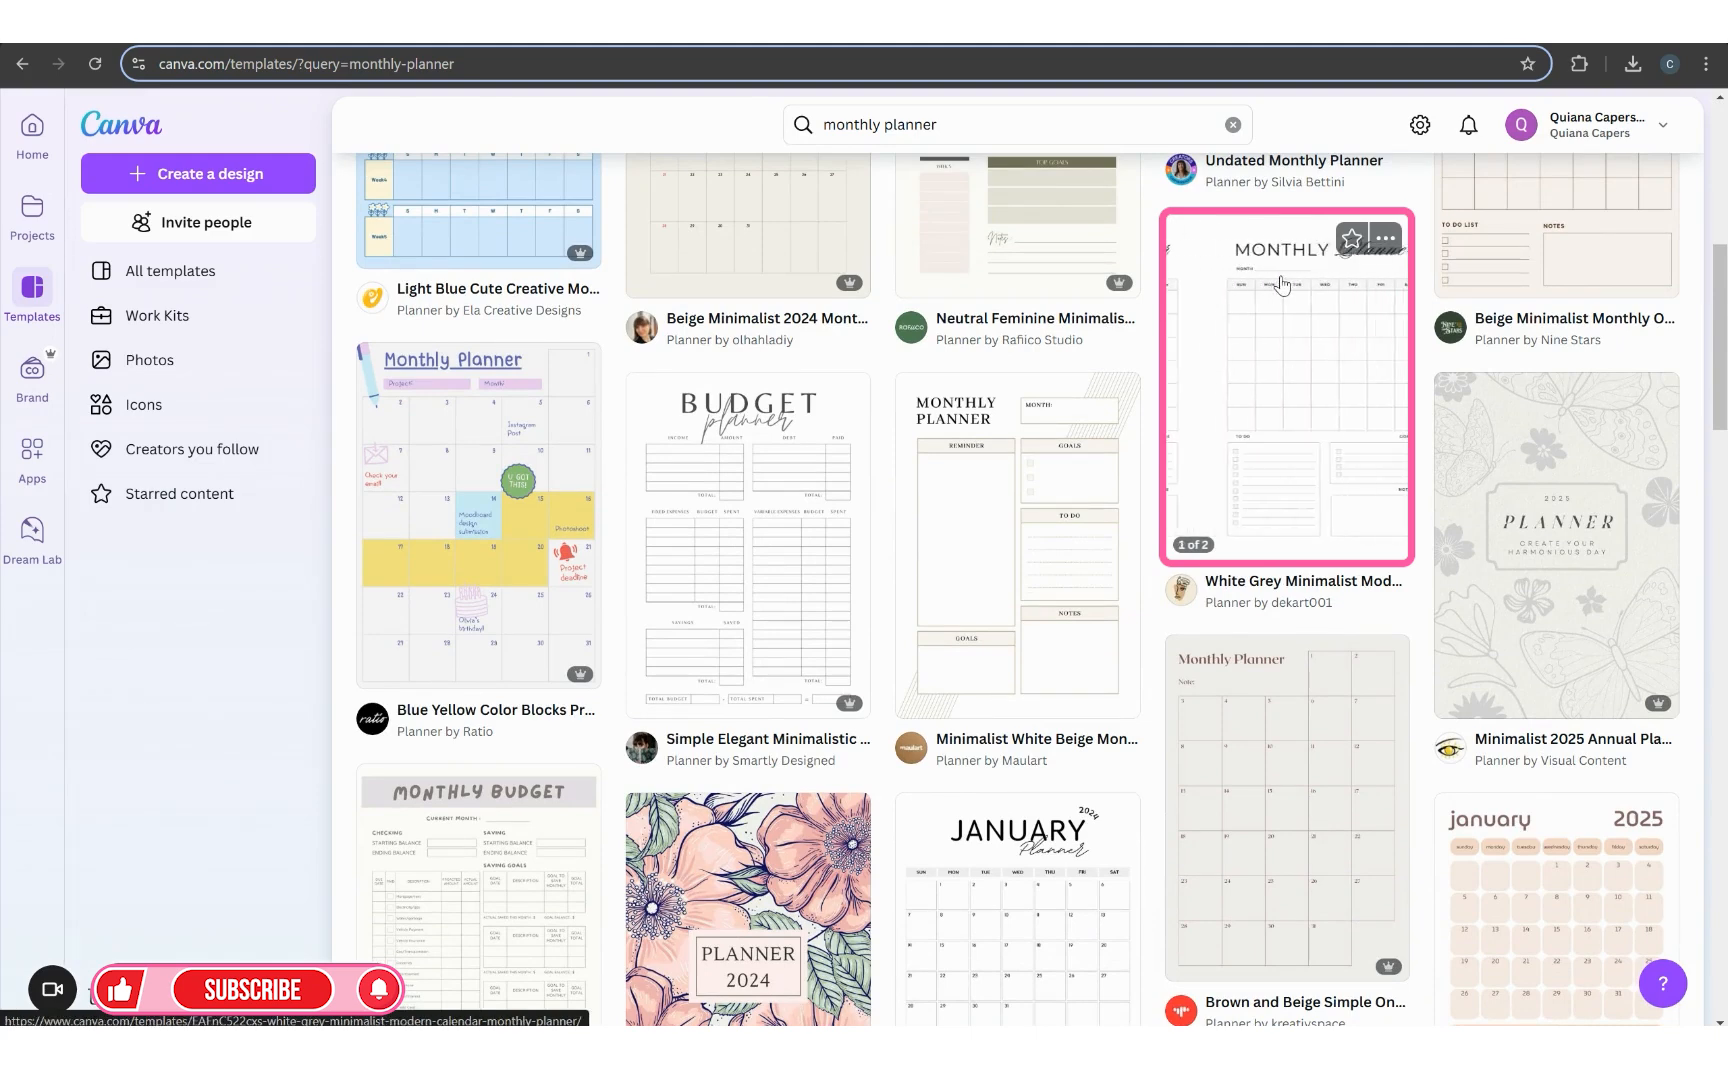
pyautogui.click(1401, 238)
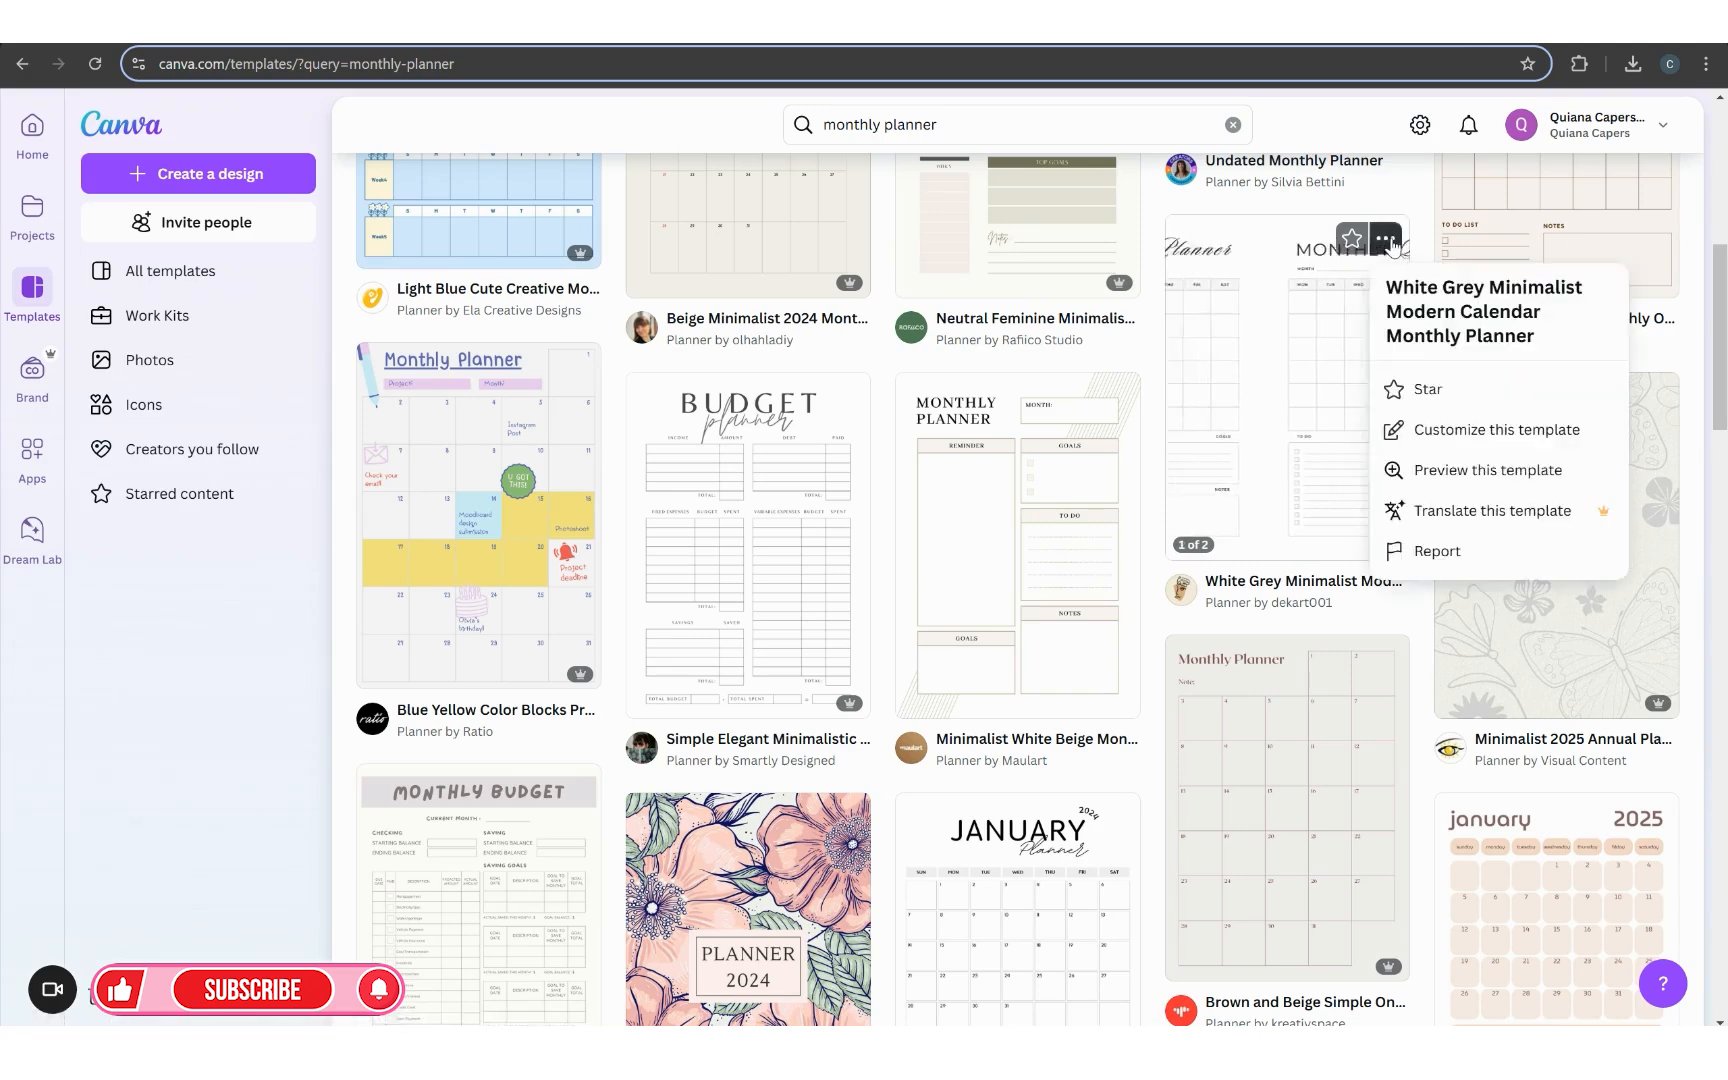
pyautogui.click(1440, 450)
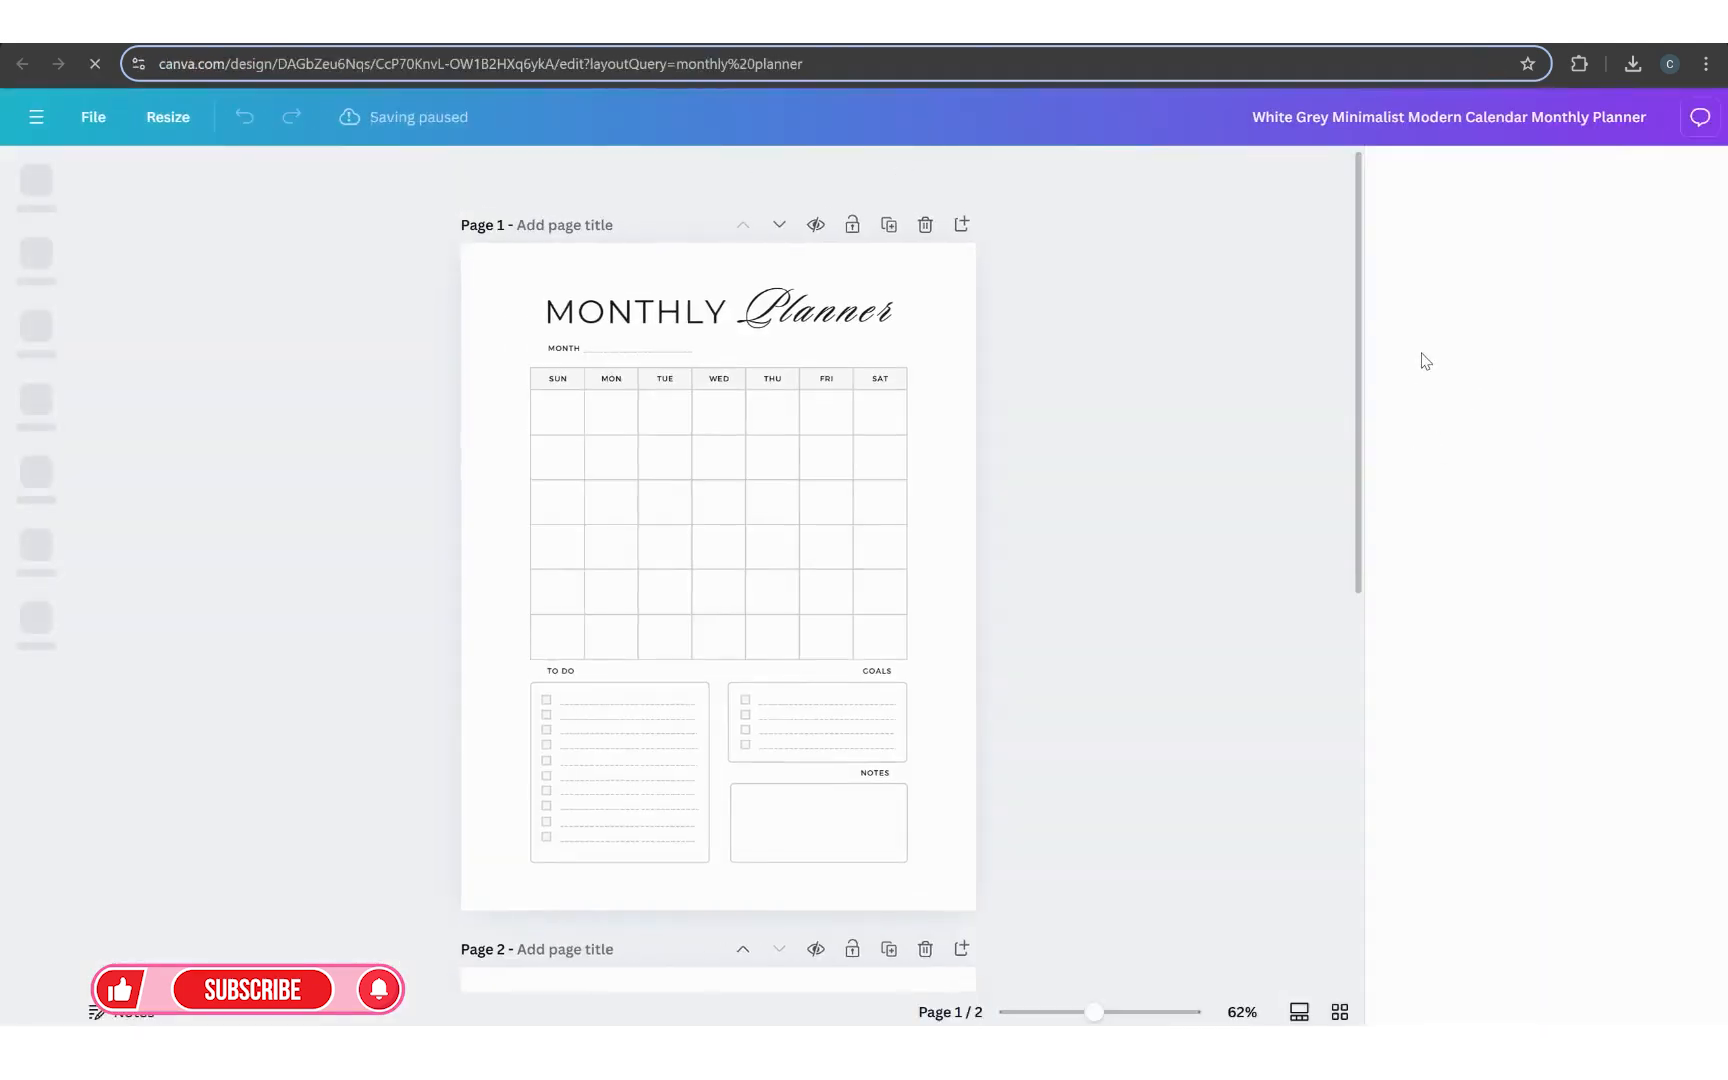
# Step: Dismiss the letterhead print offer, view the template's pages as a grid and open page 1
pyautogui.scroll(-5, 876, 505)
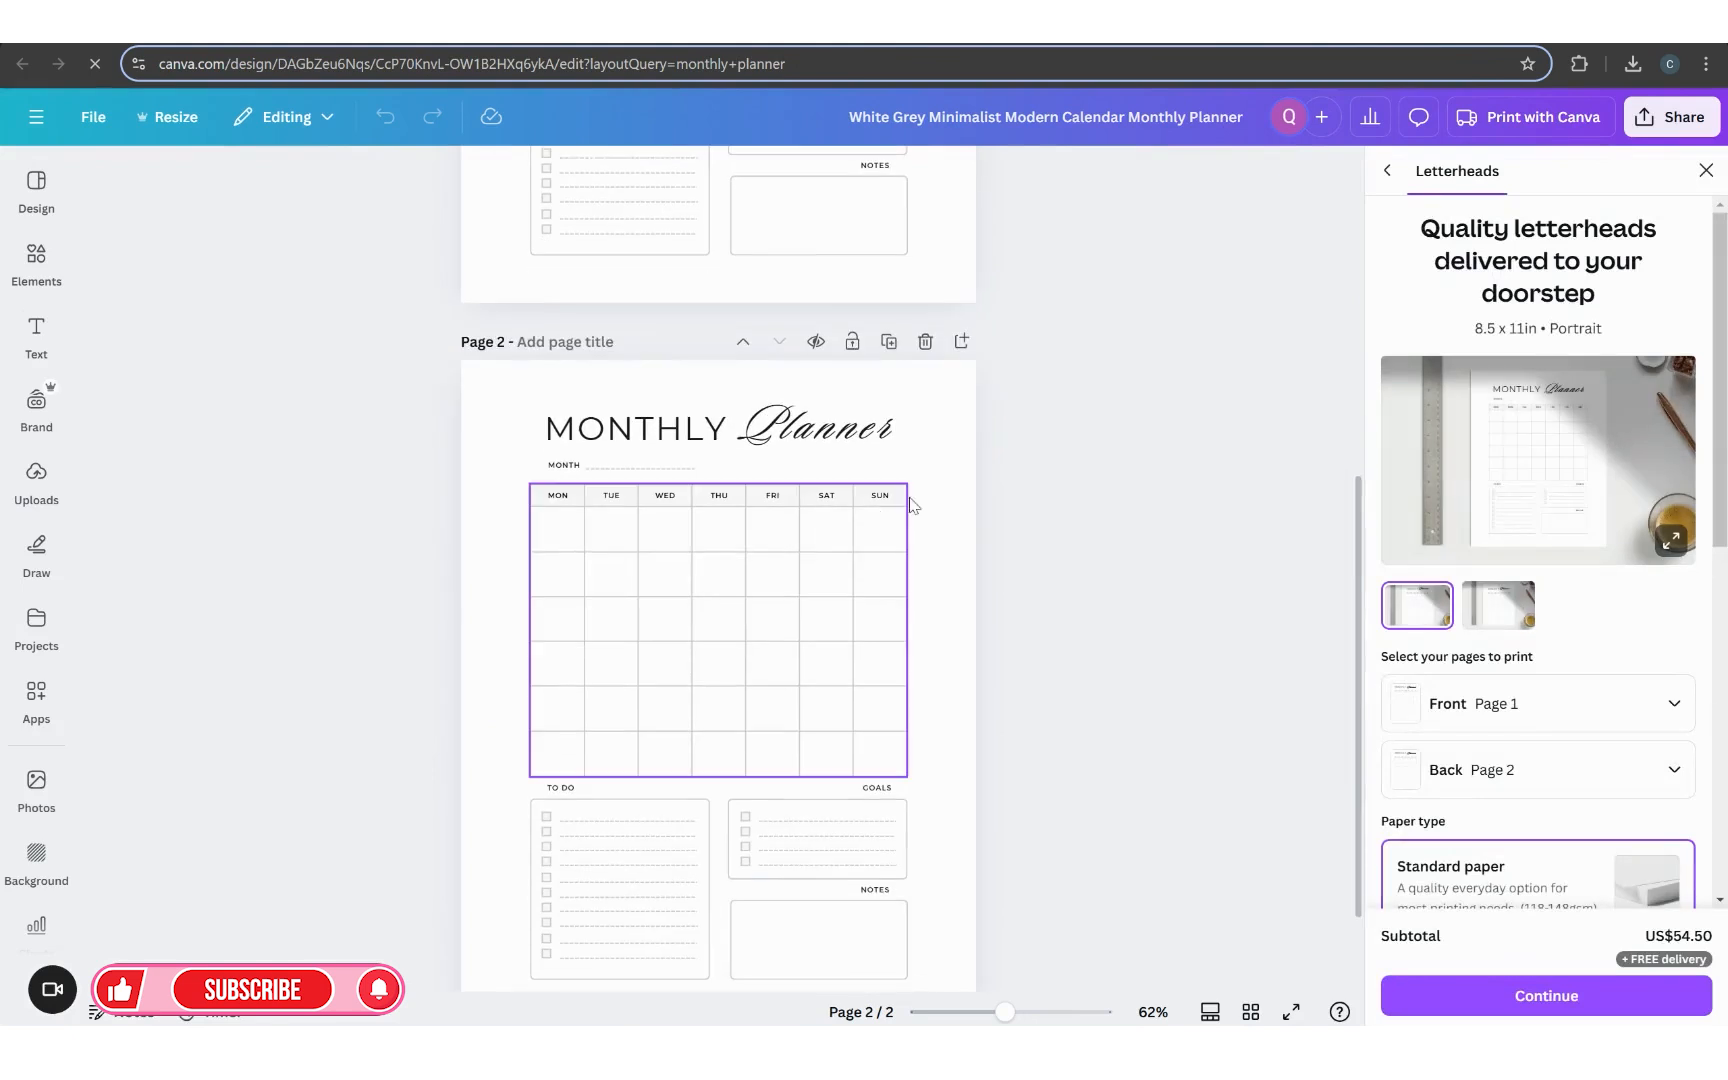
pyautogui.click(1706, 170)
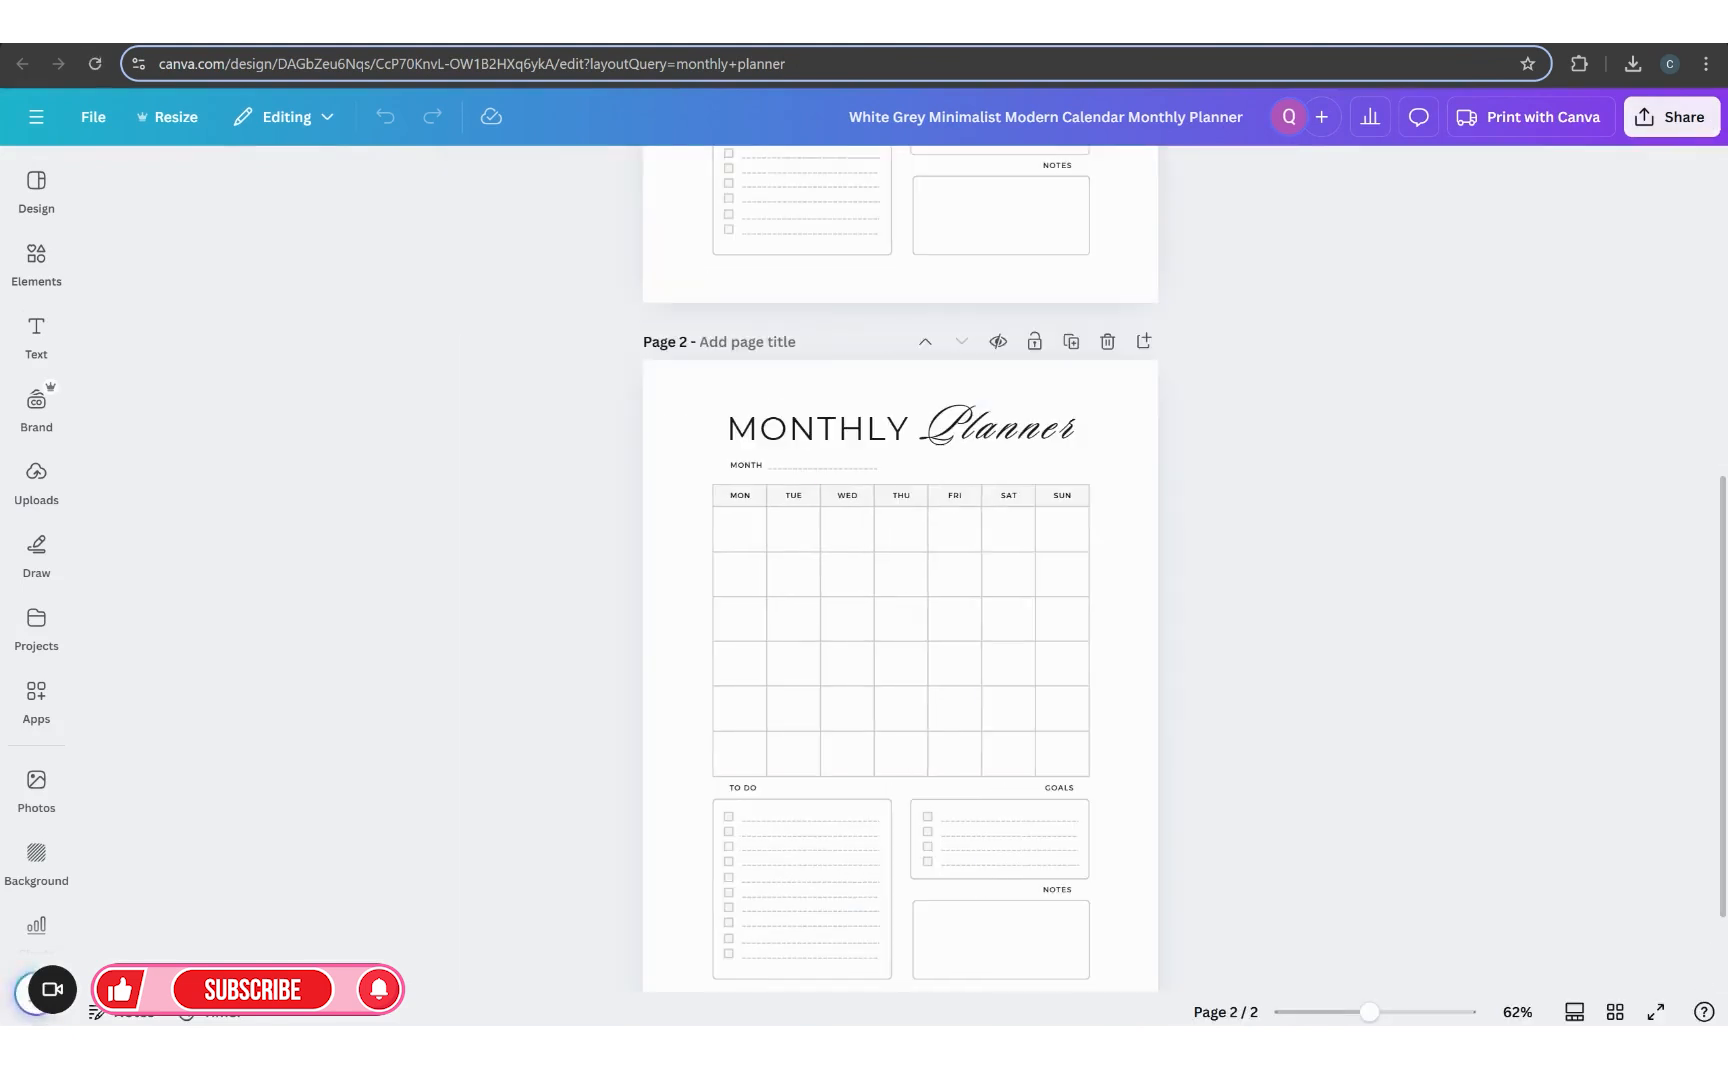
pyautogui.click(1615, 1011)
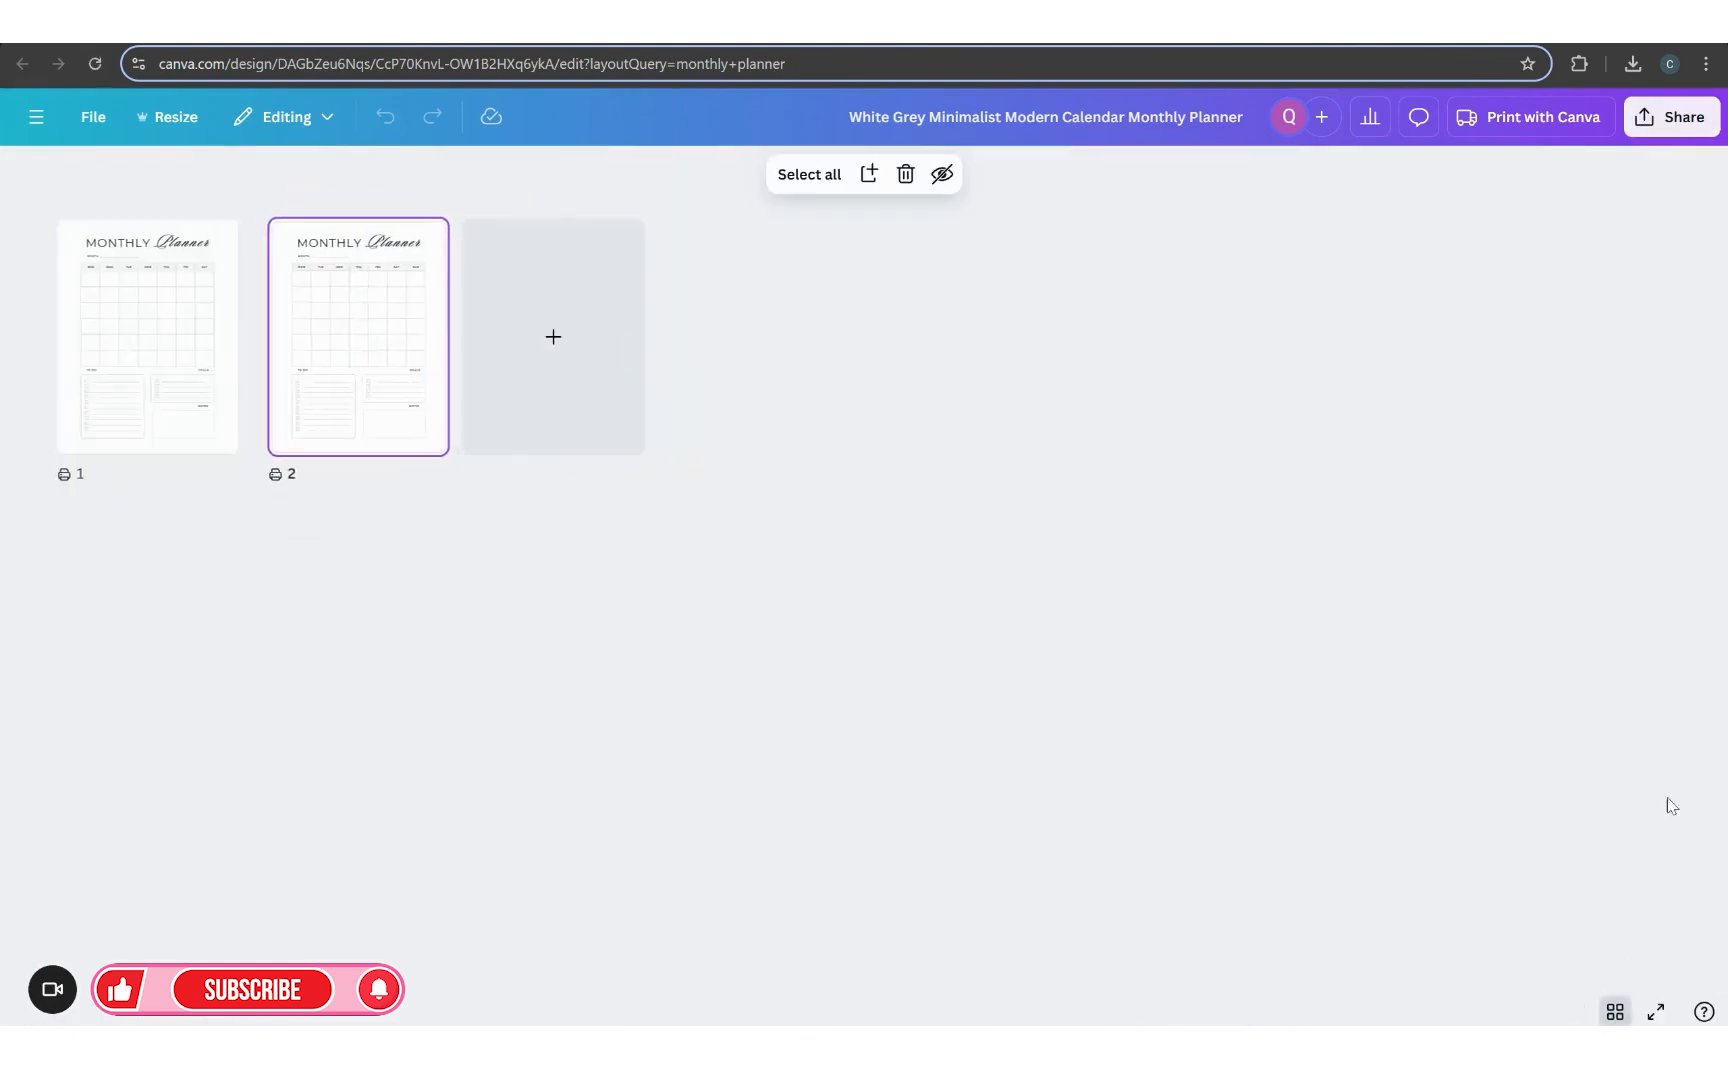
pyautogui.doubleClick(195, 393)
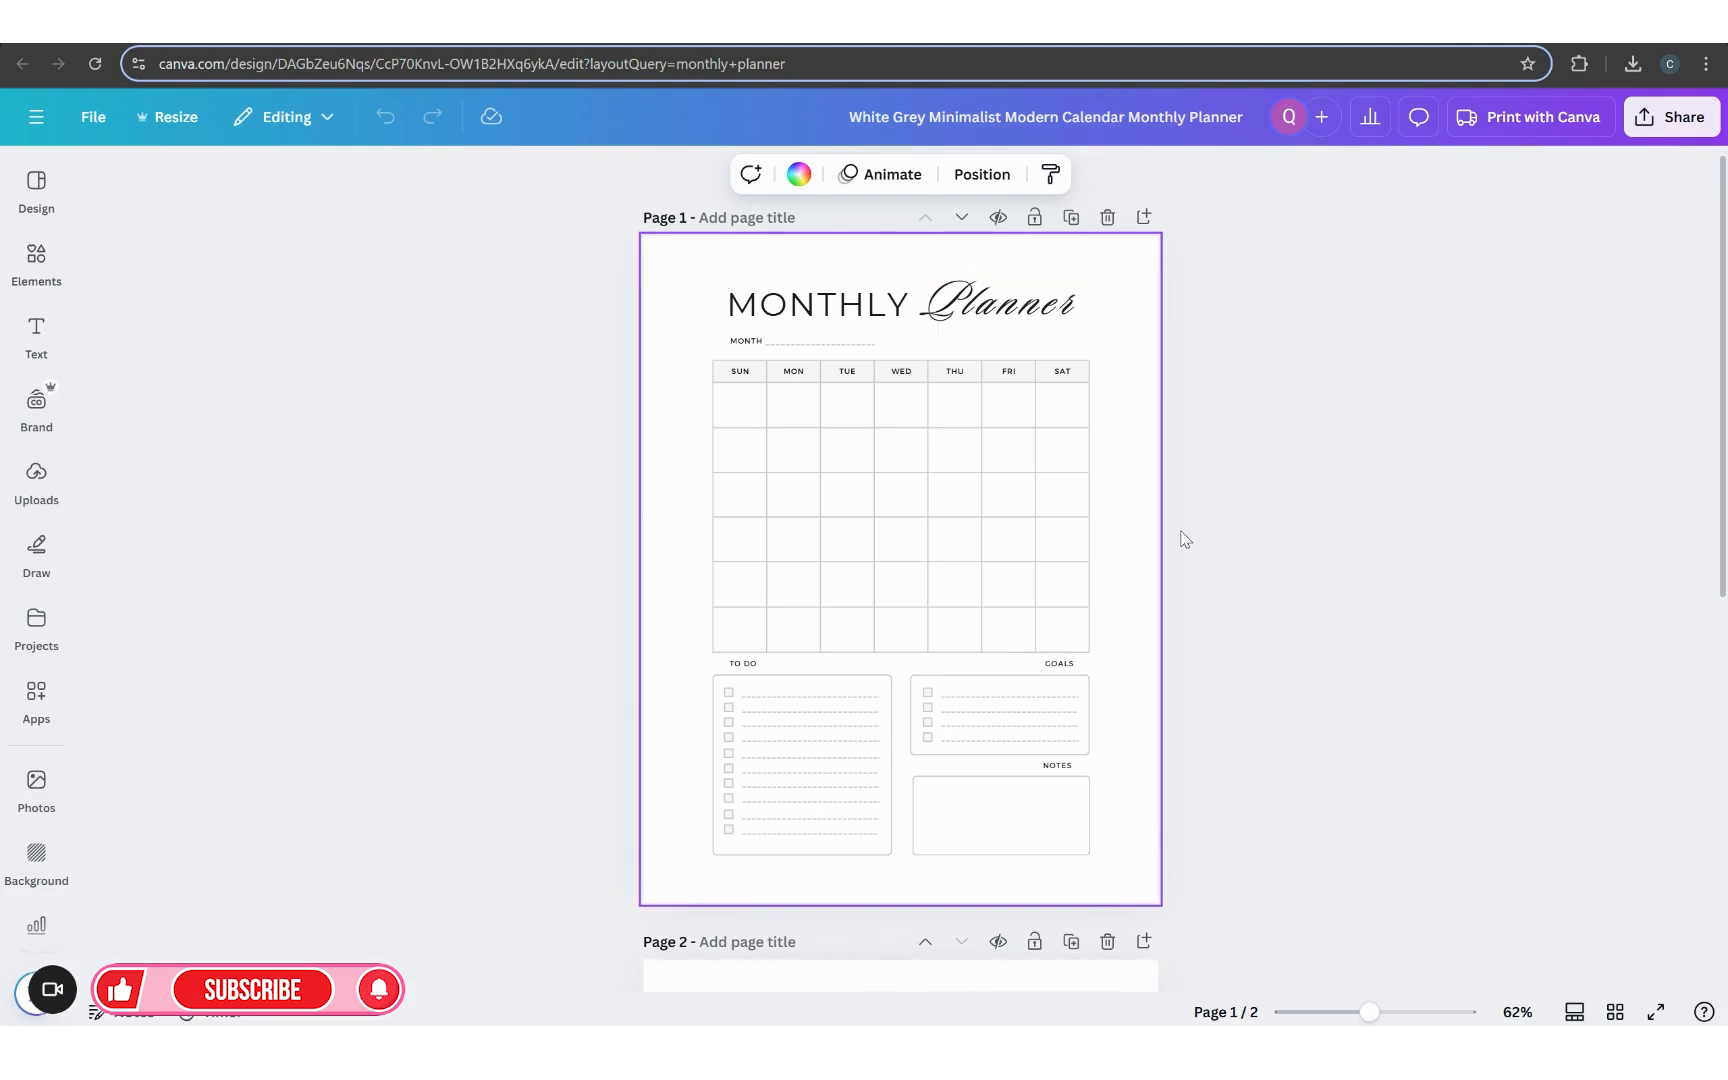
# Step: Select all elements on page 1 of the monthly planner template and copy them
pyautogui.moveTo(688, 257); pyautogui.dragTo(1152, 898)
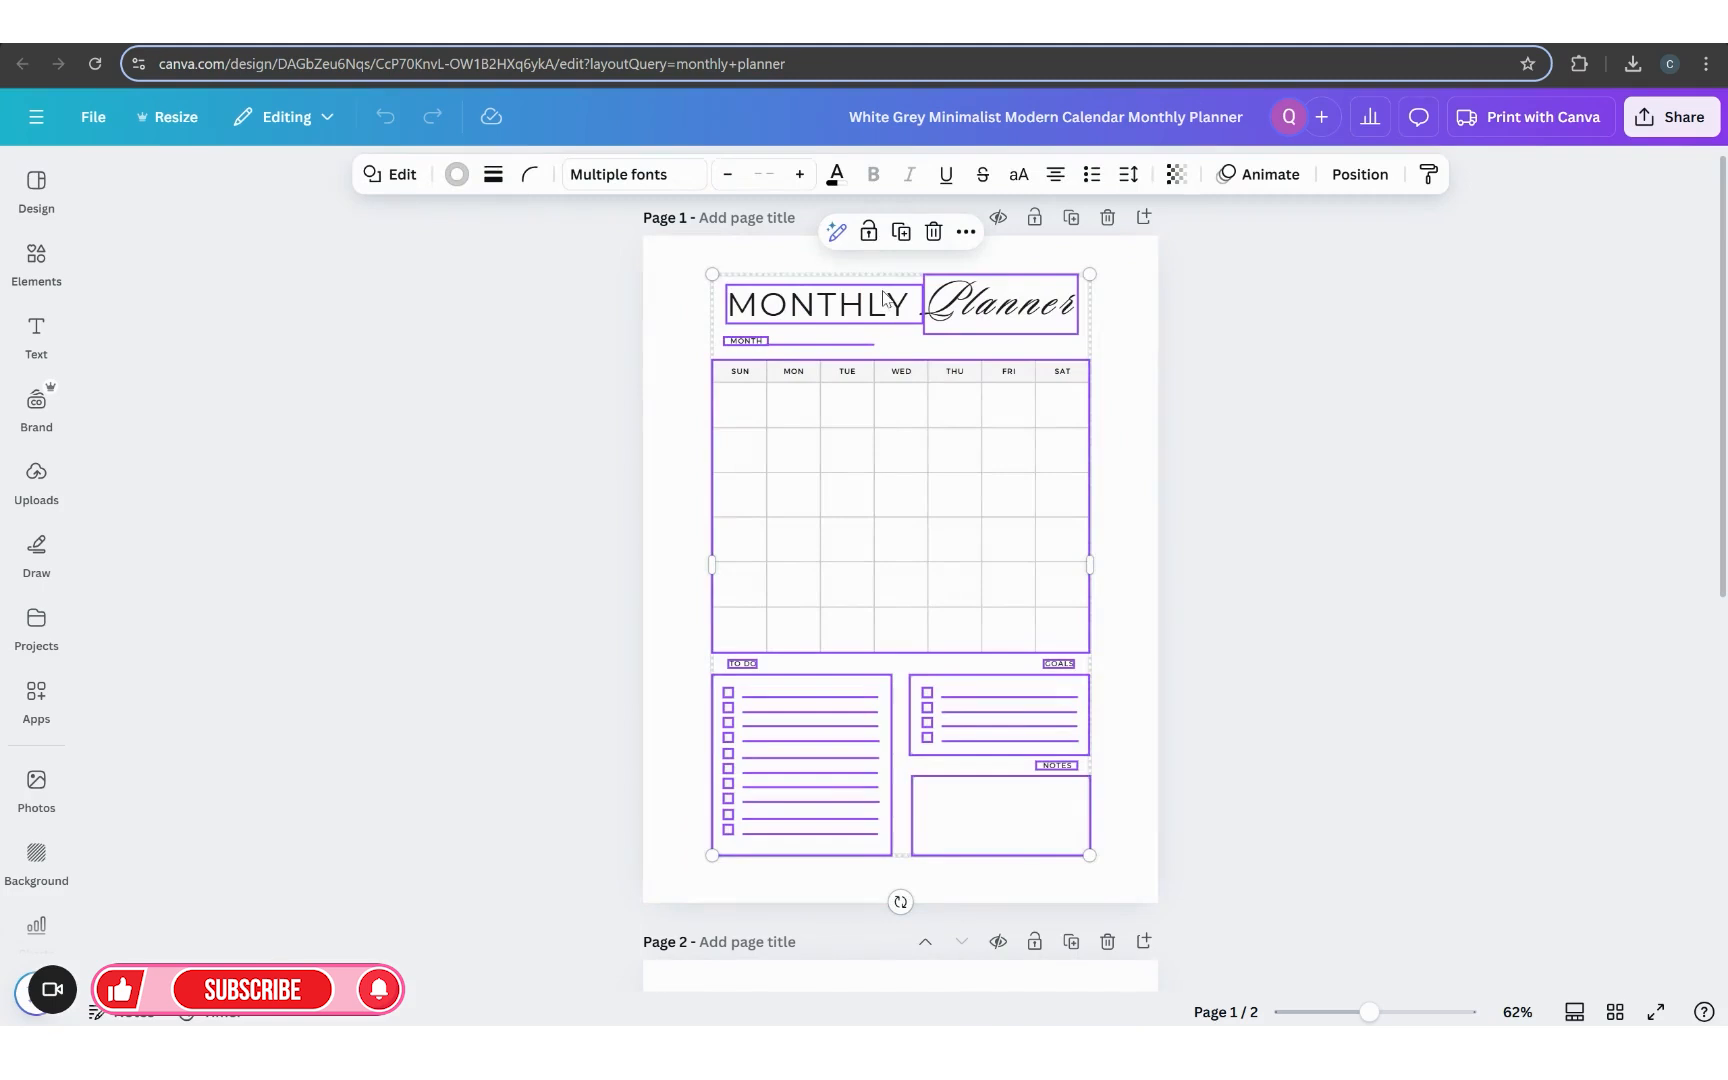
pyautogui.rightClick(883, 297)
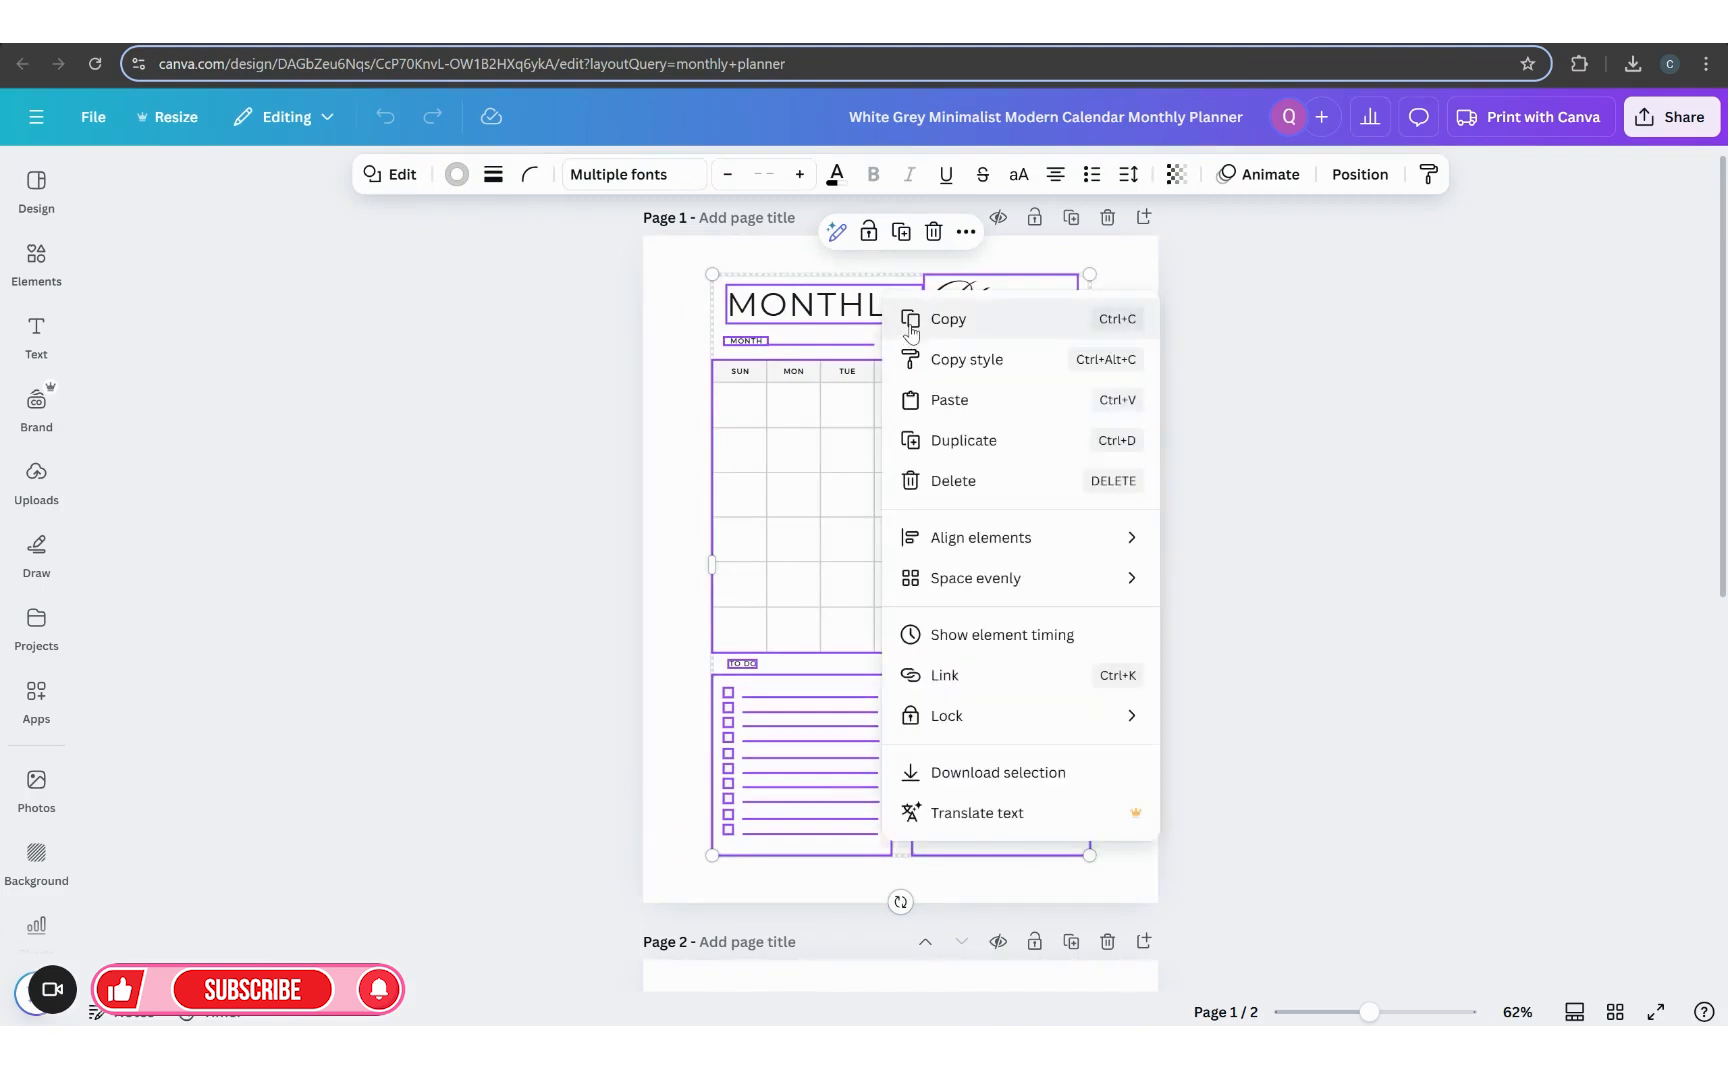
pyautogui.click(911, 326)
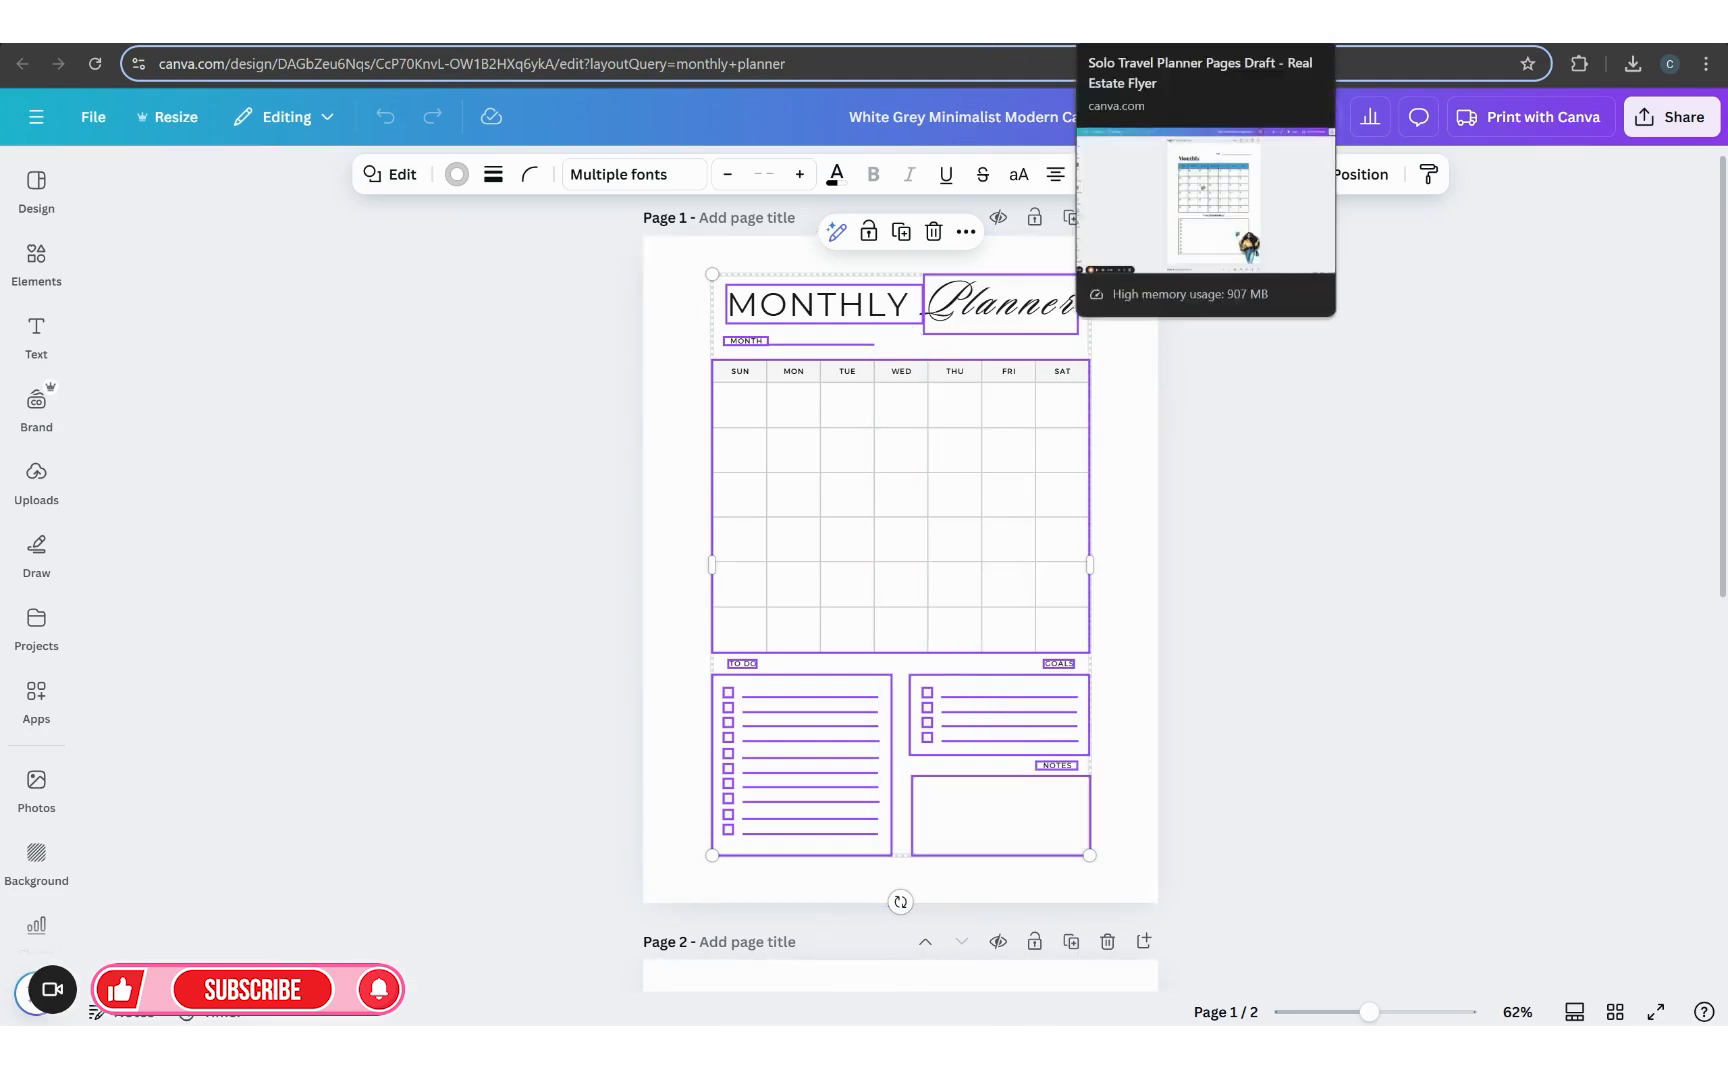
# Step: Switch to the Solo Travel Planner Pages Draft design, add a blank page after page 7 and paste the copied planner elements onto it
pyautogui.click(1135, 25)
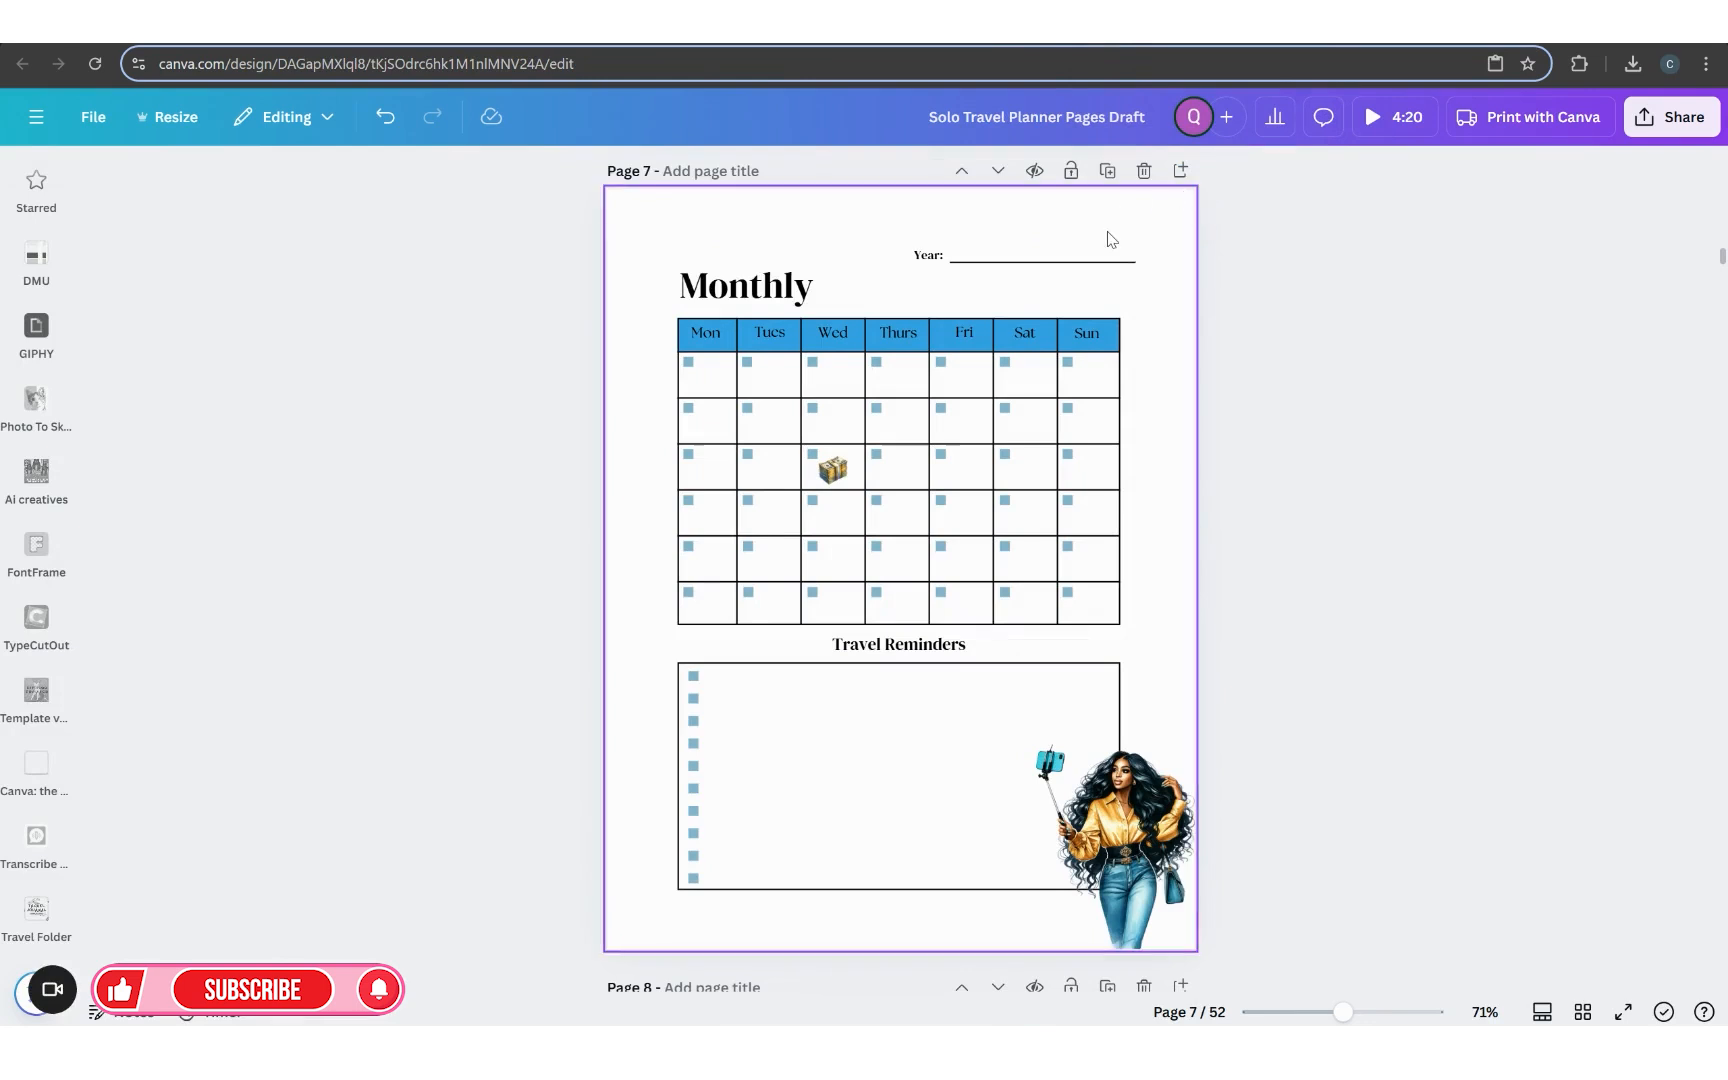
pyautogui.click(1181, 178)
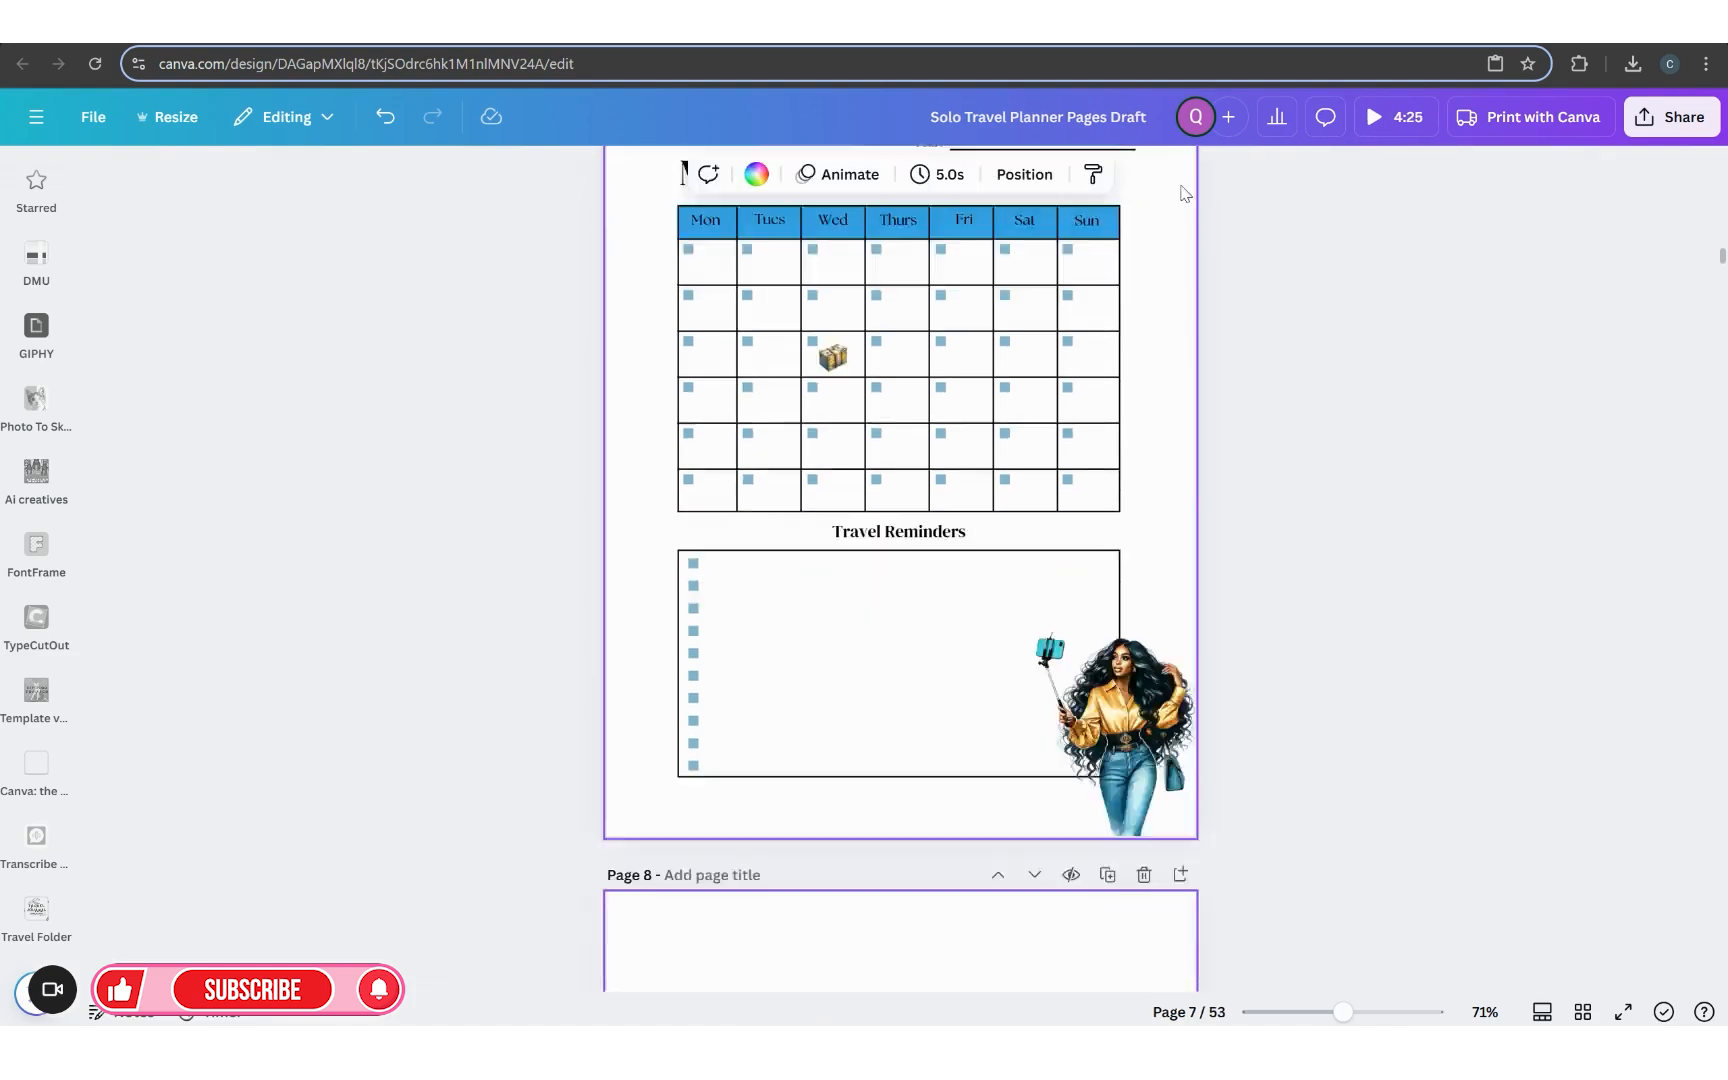
pyautogui.rightClick(801, 411)
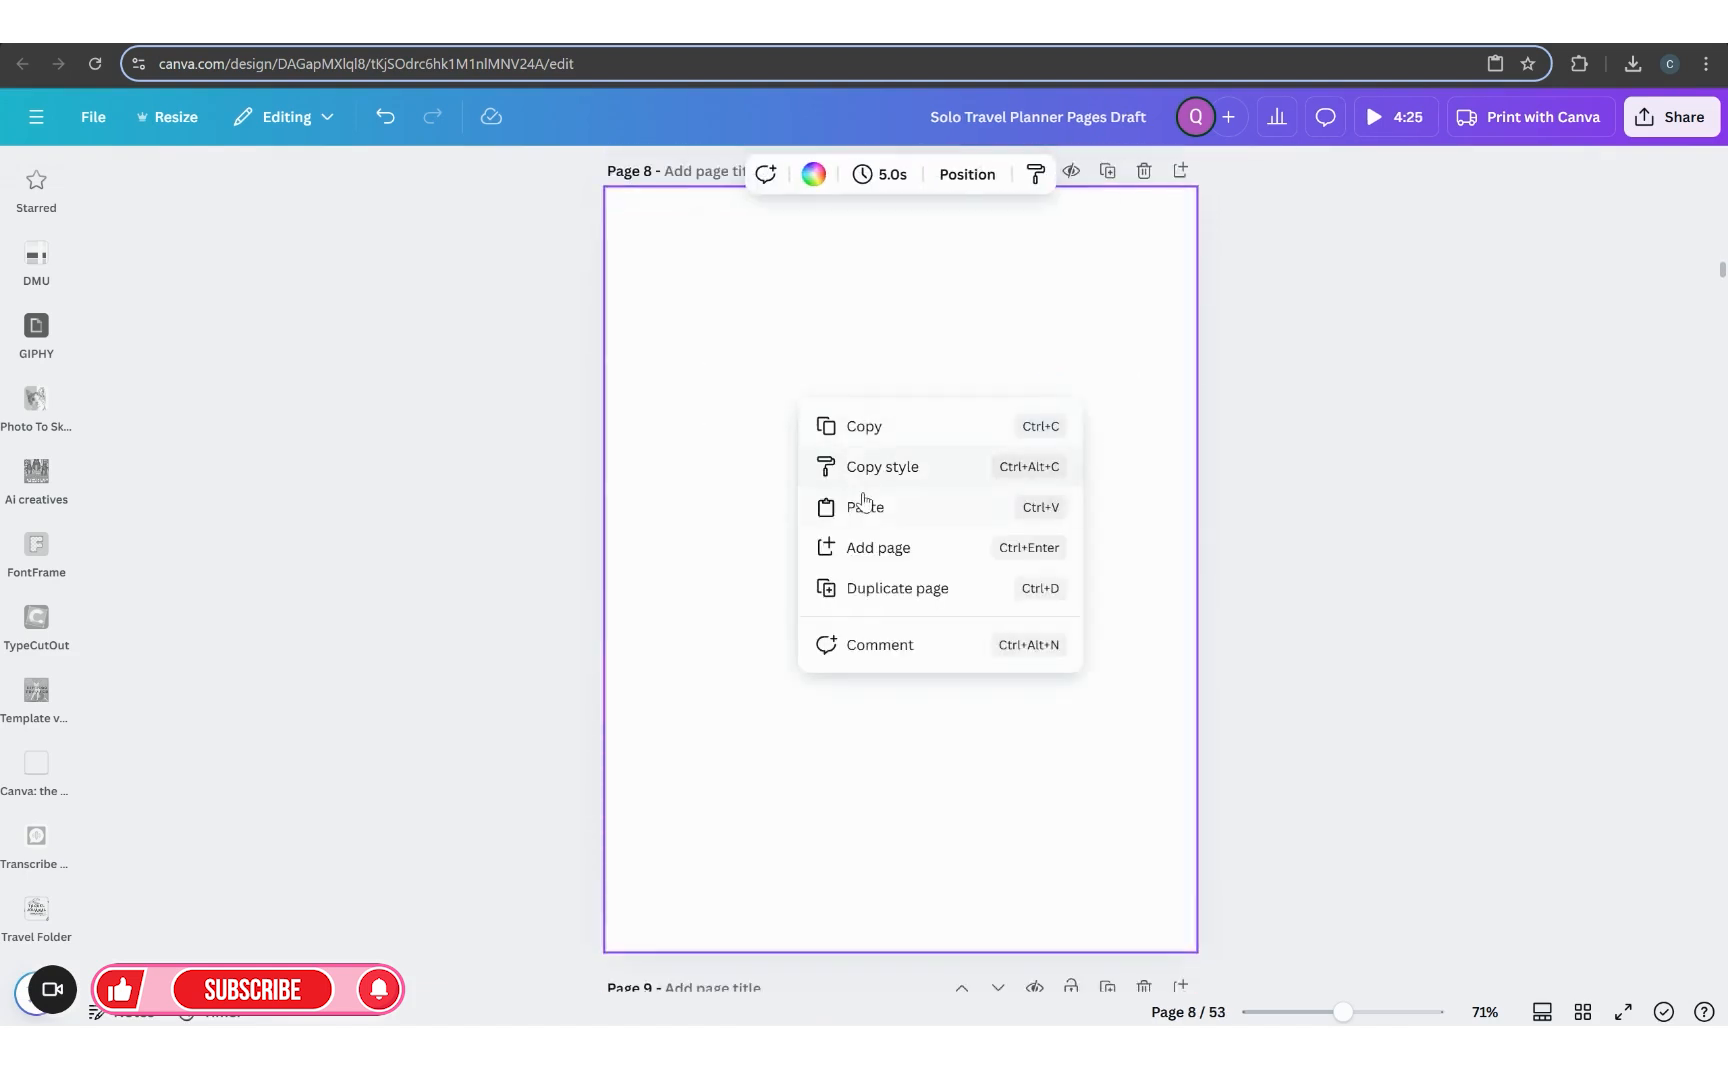
pyautogui.click(864, 503)
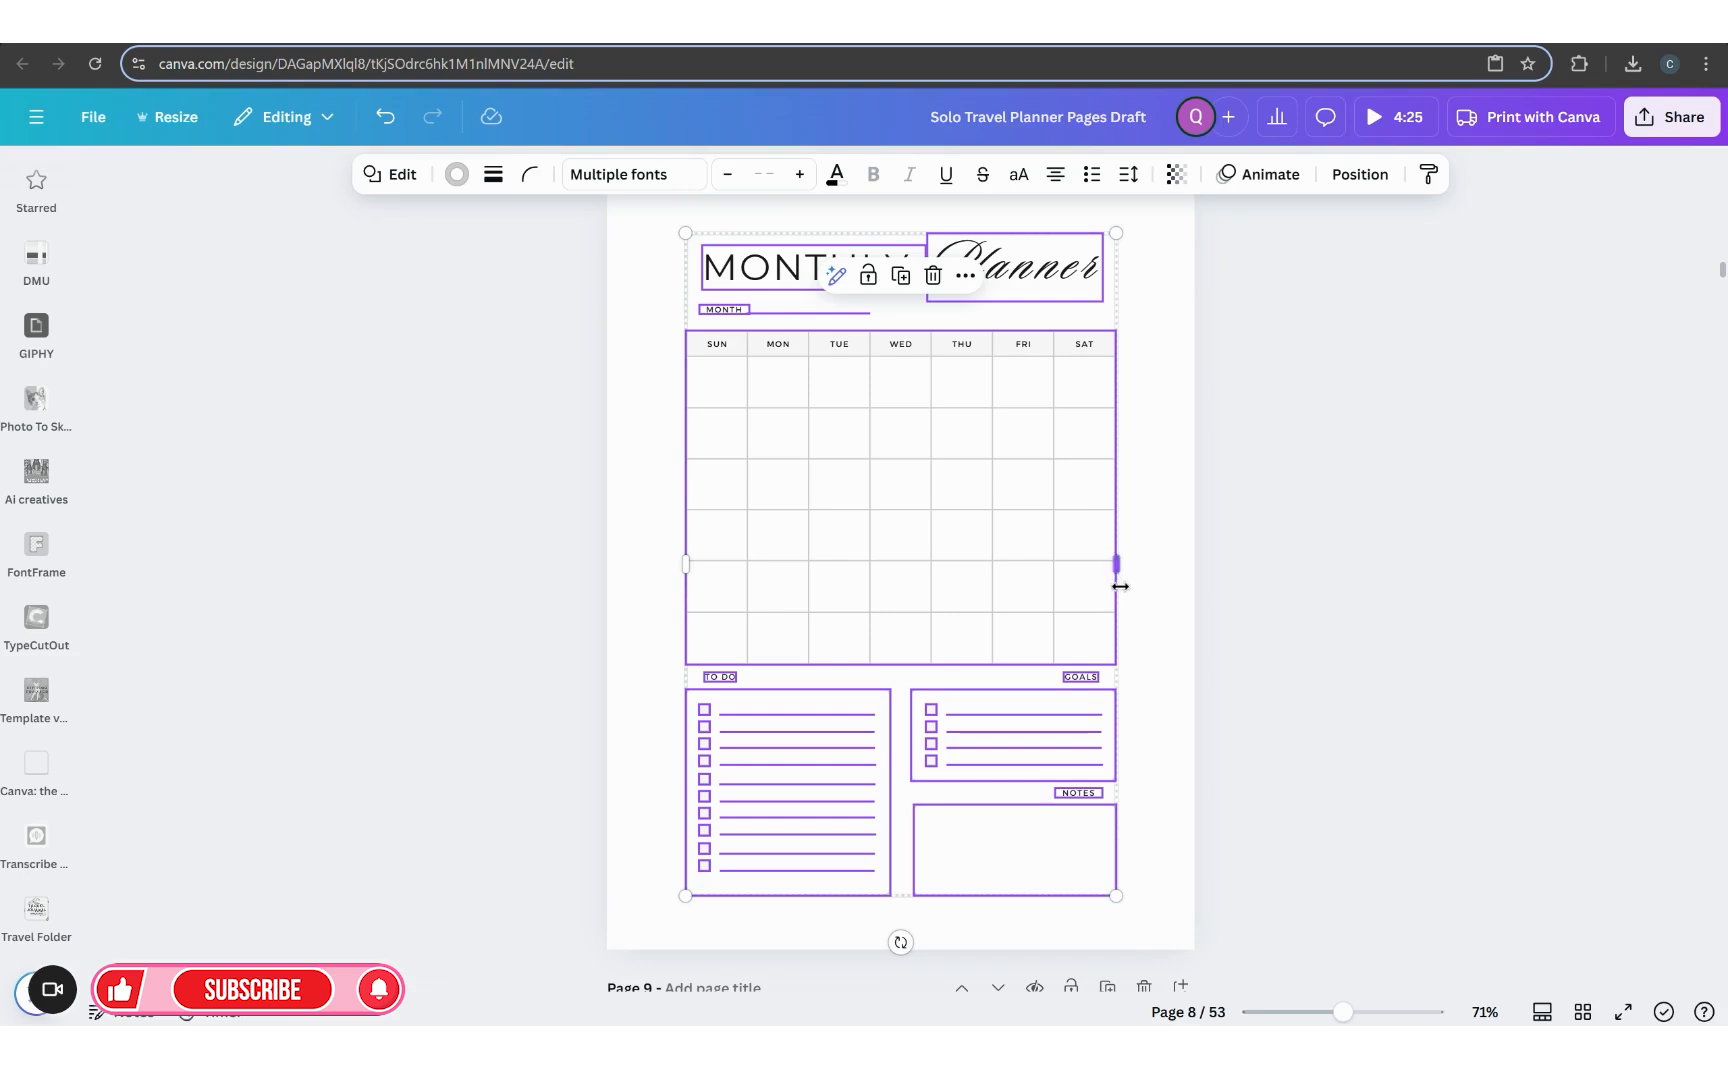
pyautogui.click(1146, 609)
# Step: Show the page margins in the Solo Travel Planner Pages Draft design
pyautogui.click(91, 121)
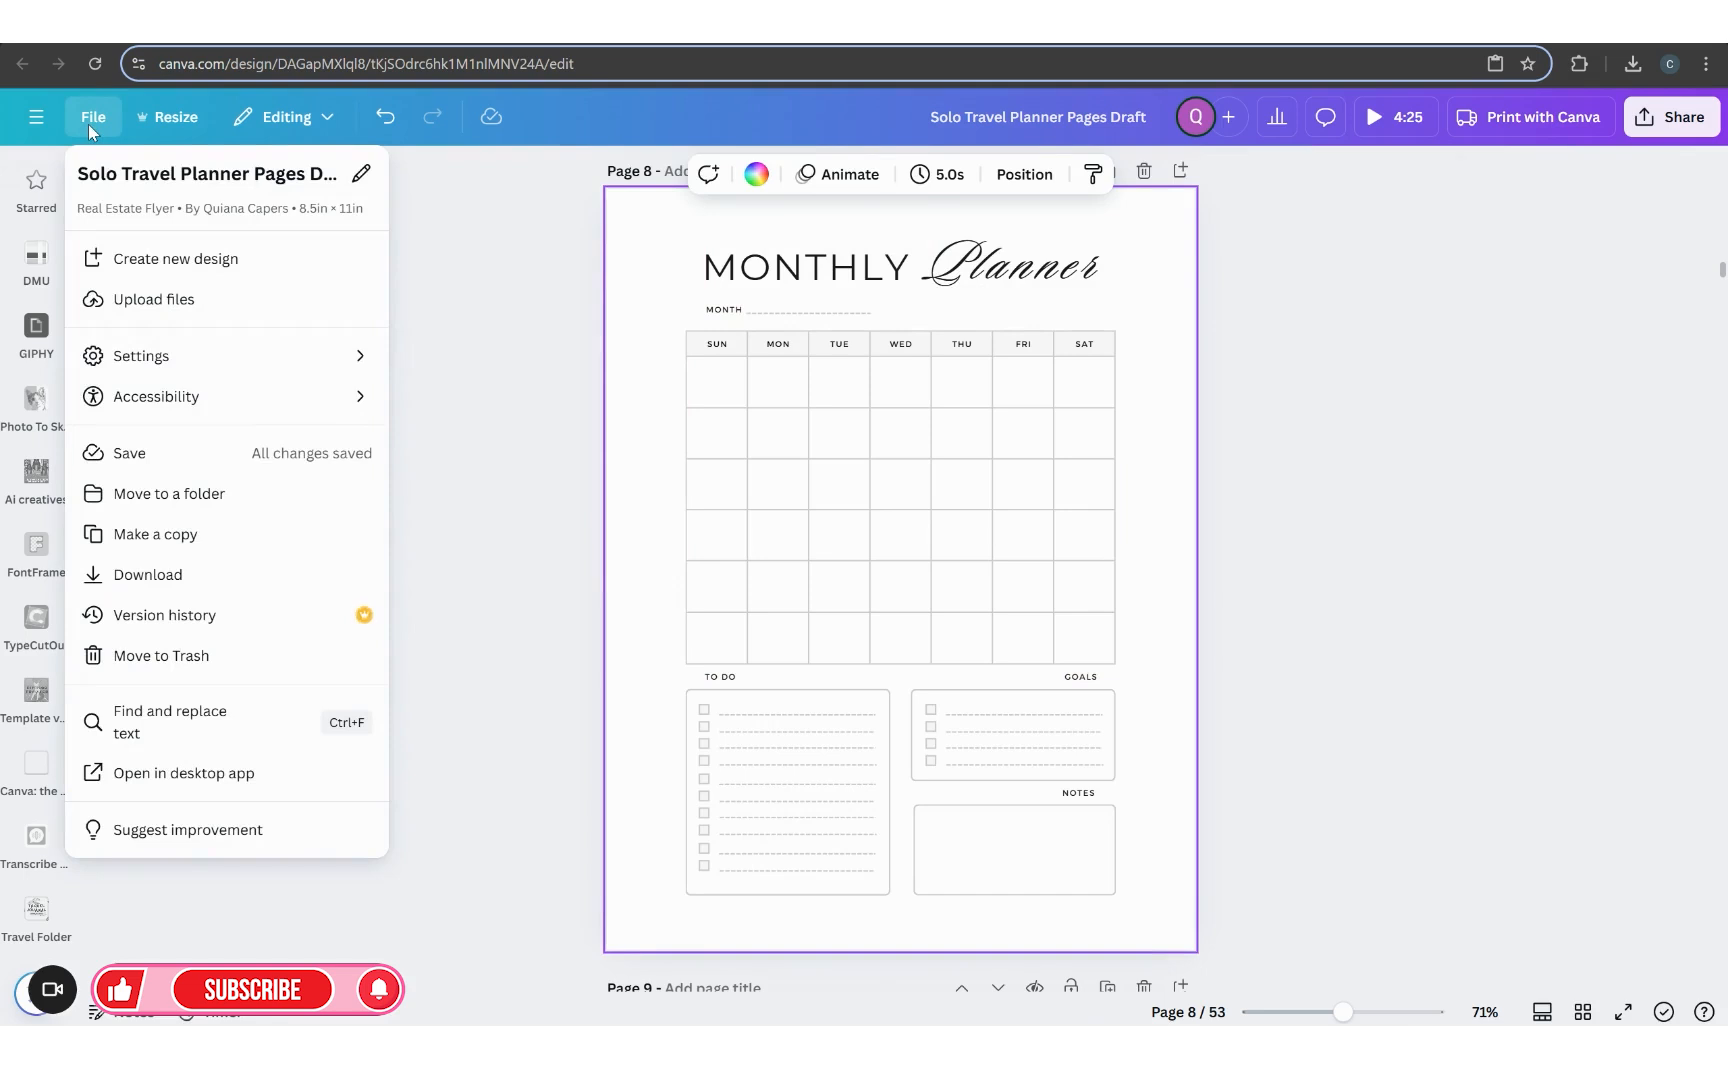
pyautogui.click(247, 360)
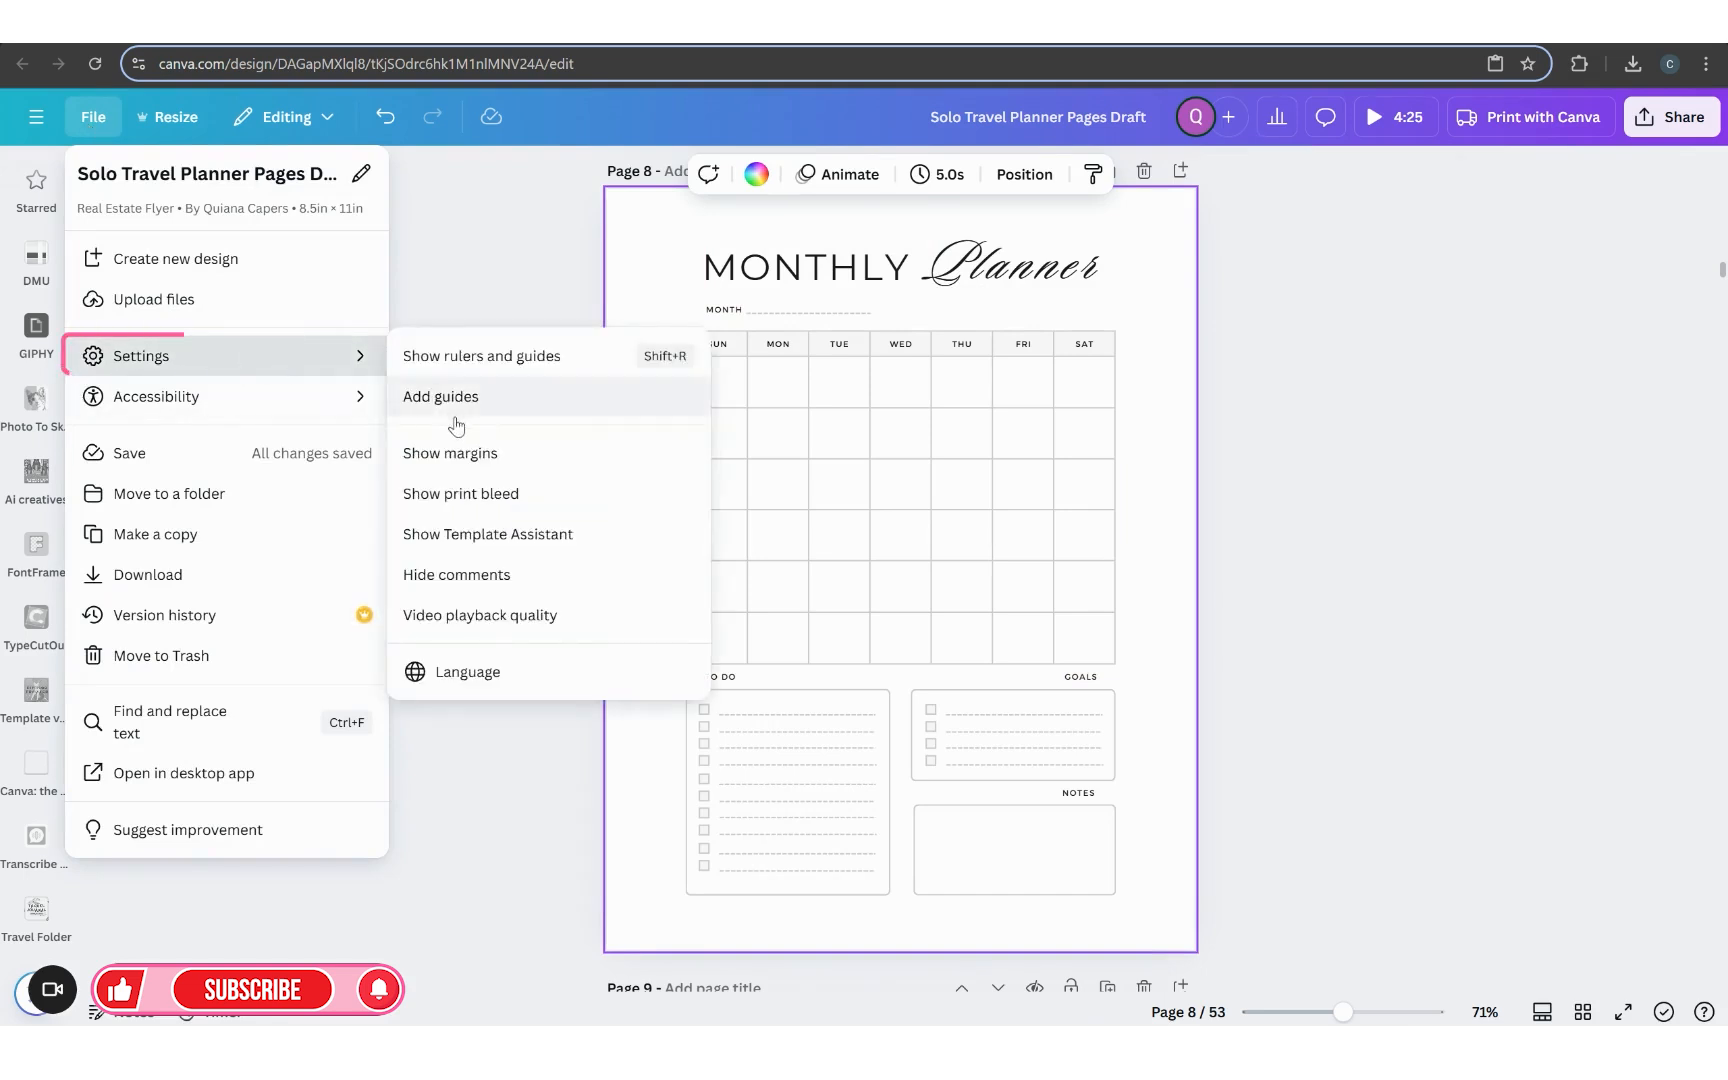
pyautogui.click(460, 465)
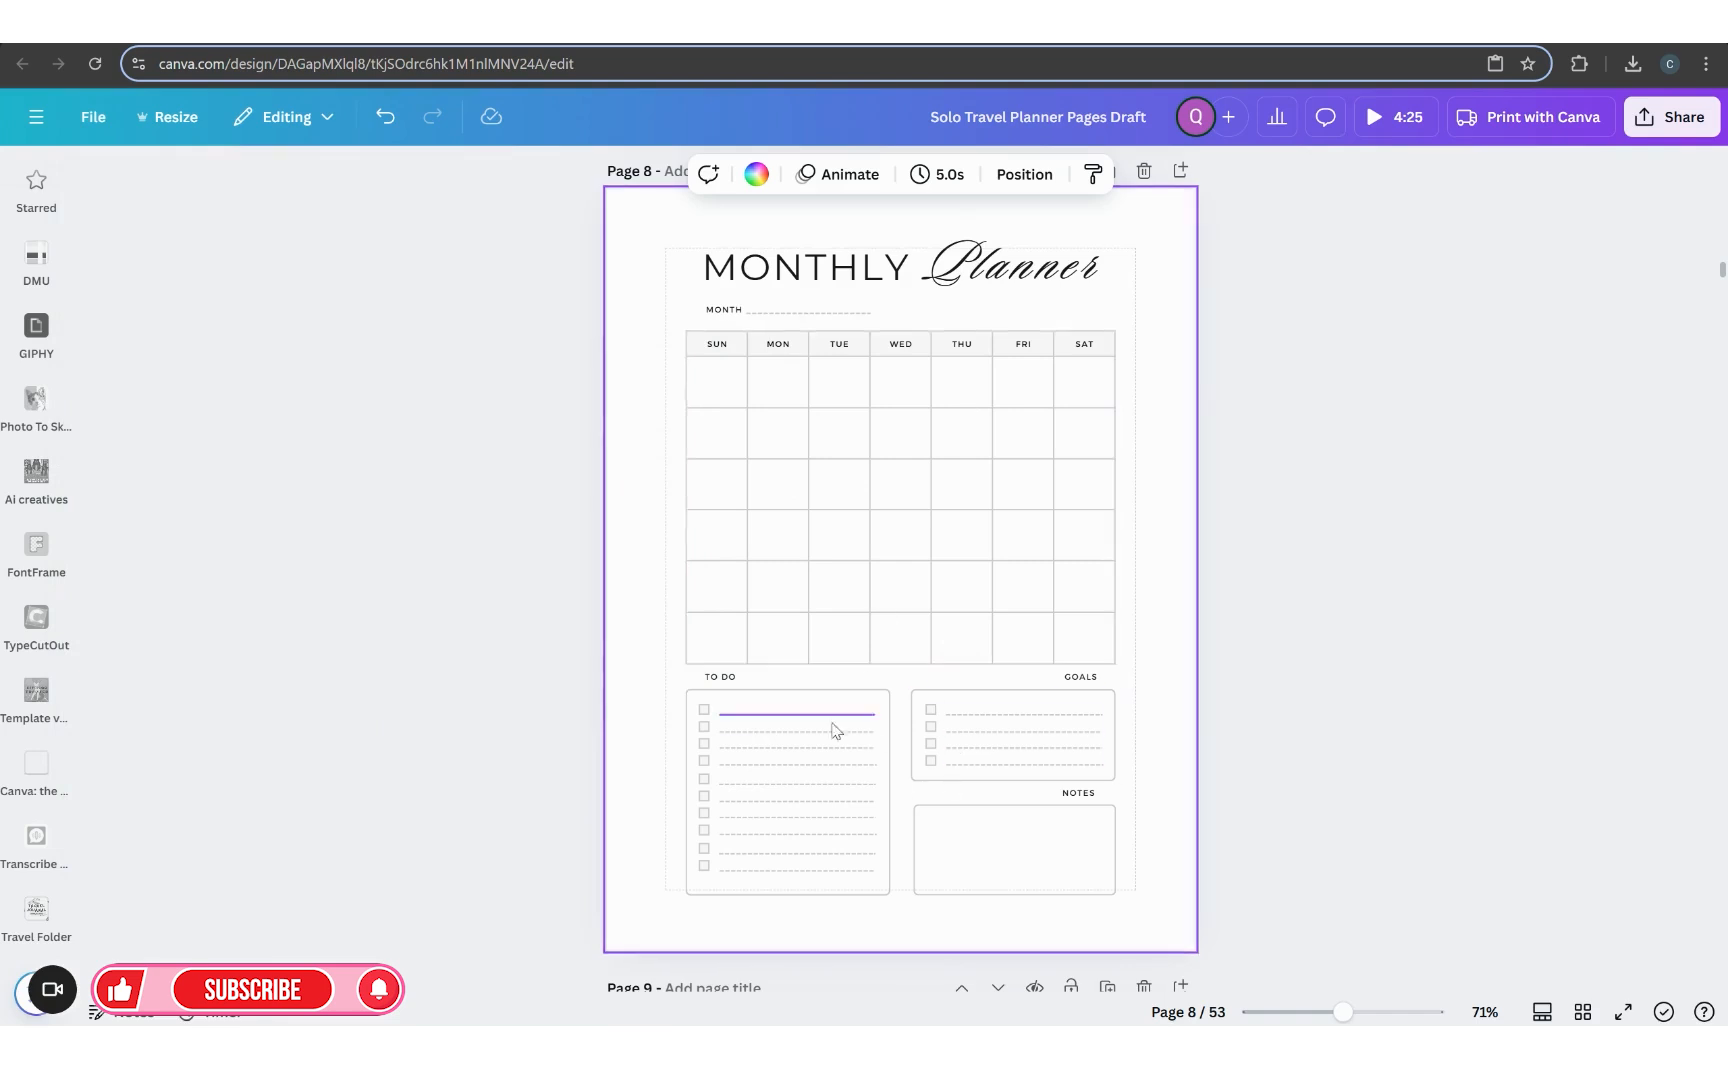
# Step: Compare page 8 with the finished monthly page above it and delete the script word "Planner" from page 8's title
pyautogui.scroll(5, 901, 779)
pyautogui.scroll(2, 901, 779)
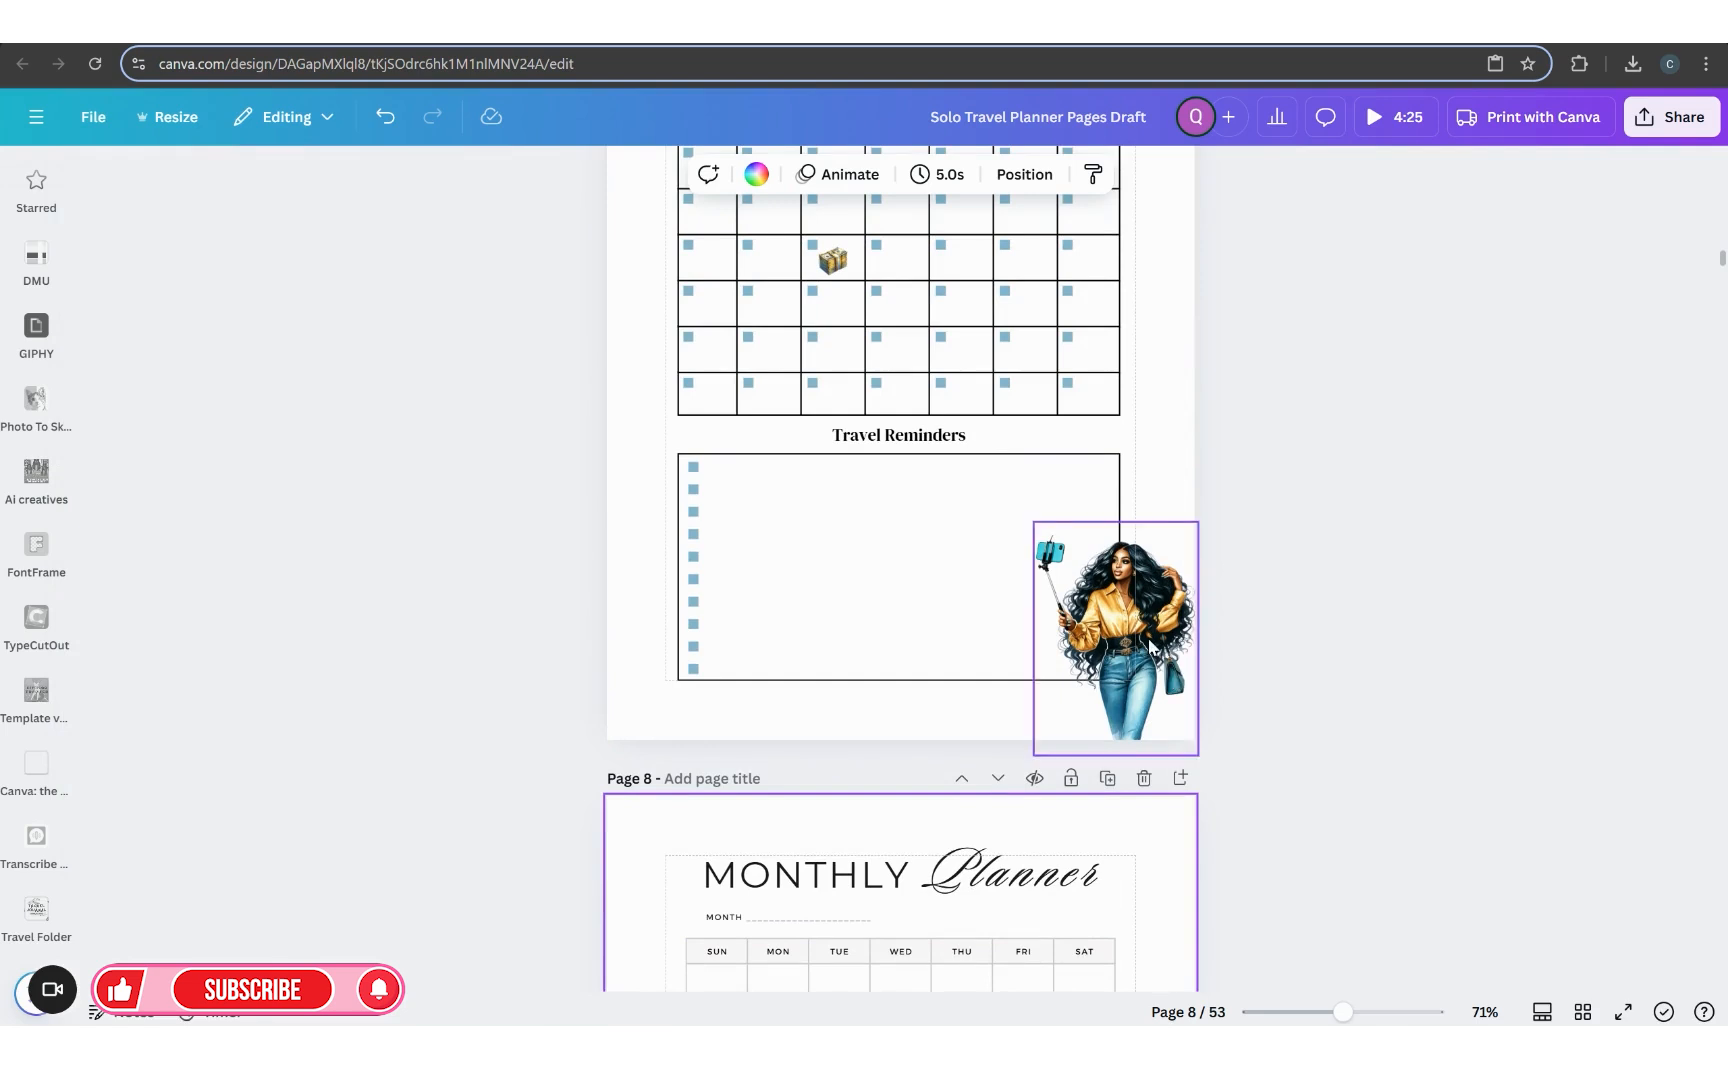
pyautogui.scroll(-5, 1150, 645)
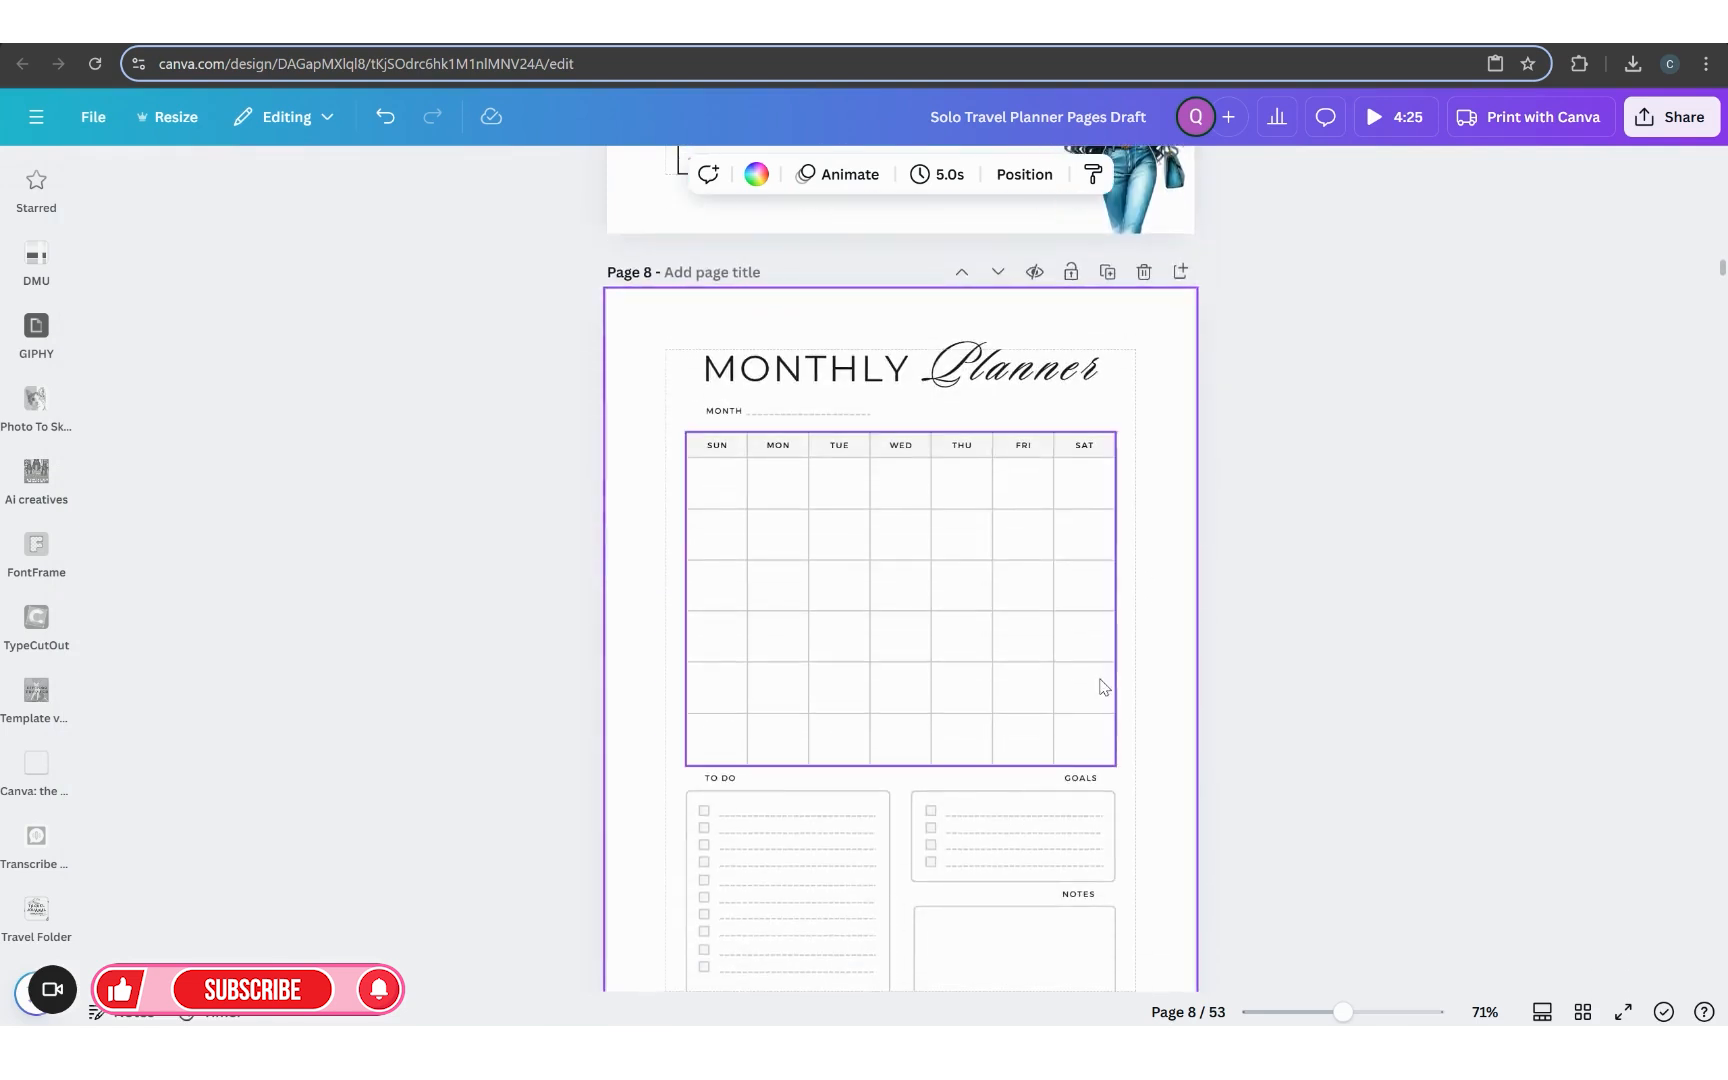
pyautogui.scroll(-1, 1103, 687)
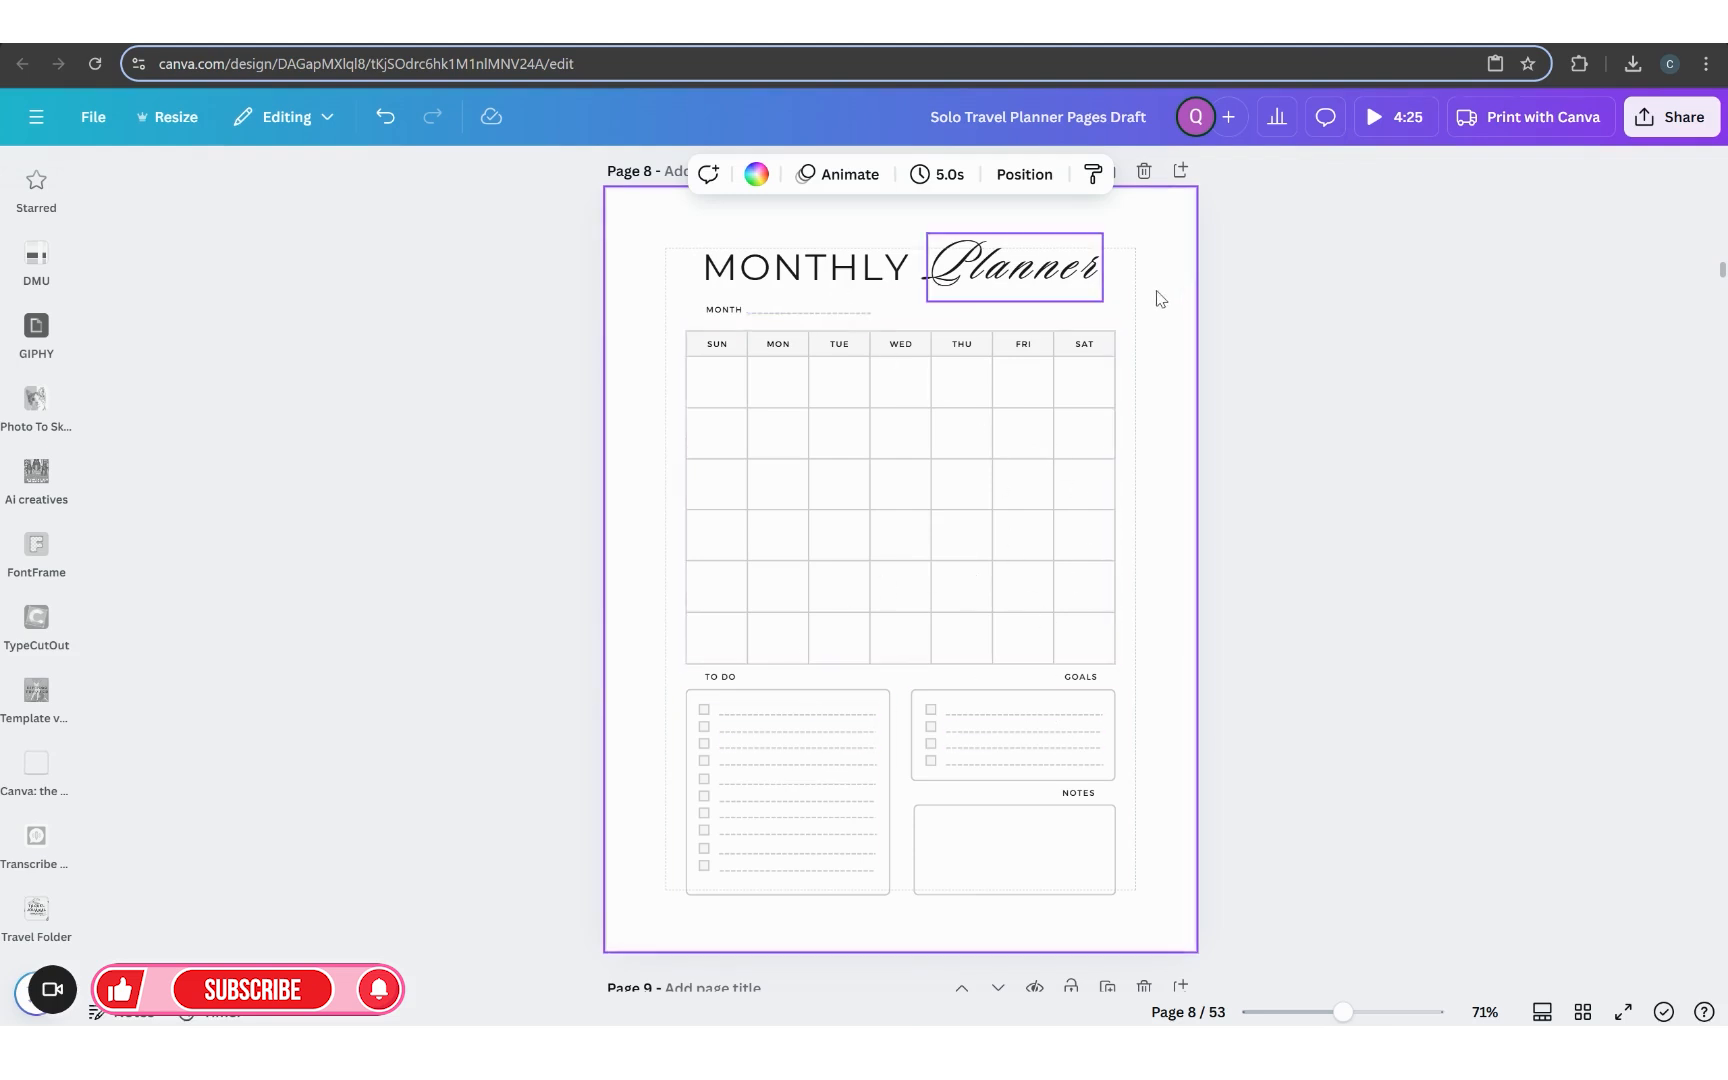
pyautogui.click(1062, 286)
pyautogui.scroll(1, 1080, 330)
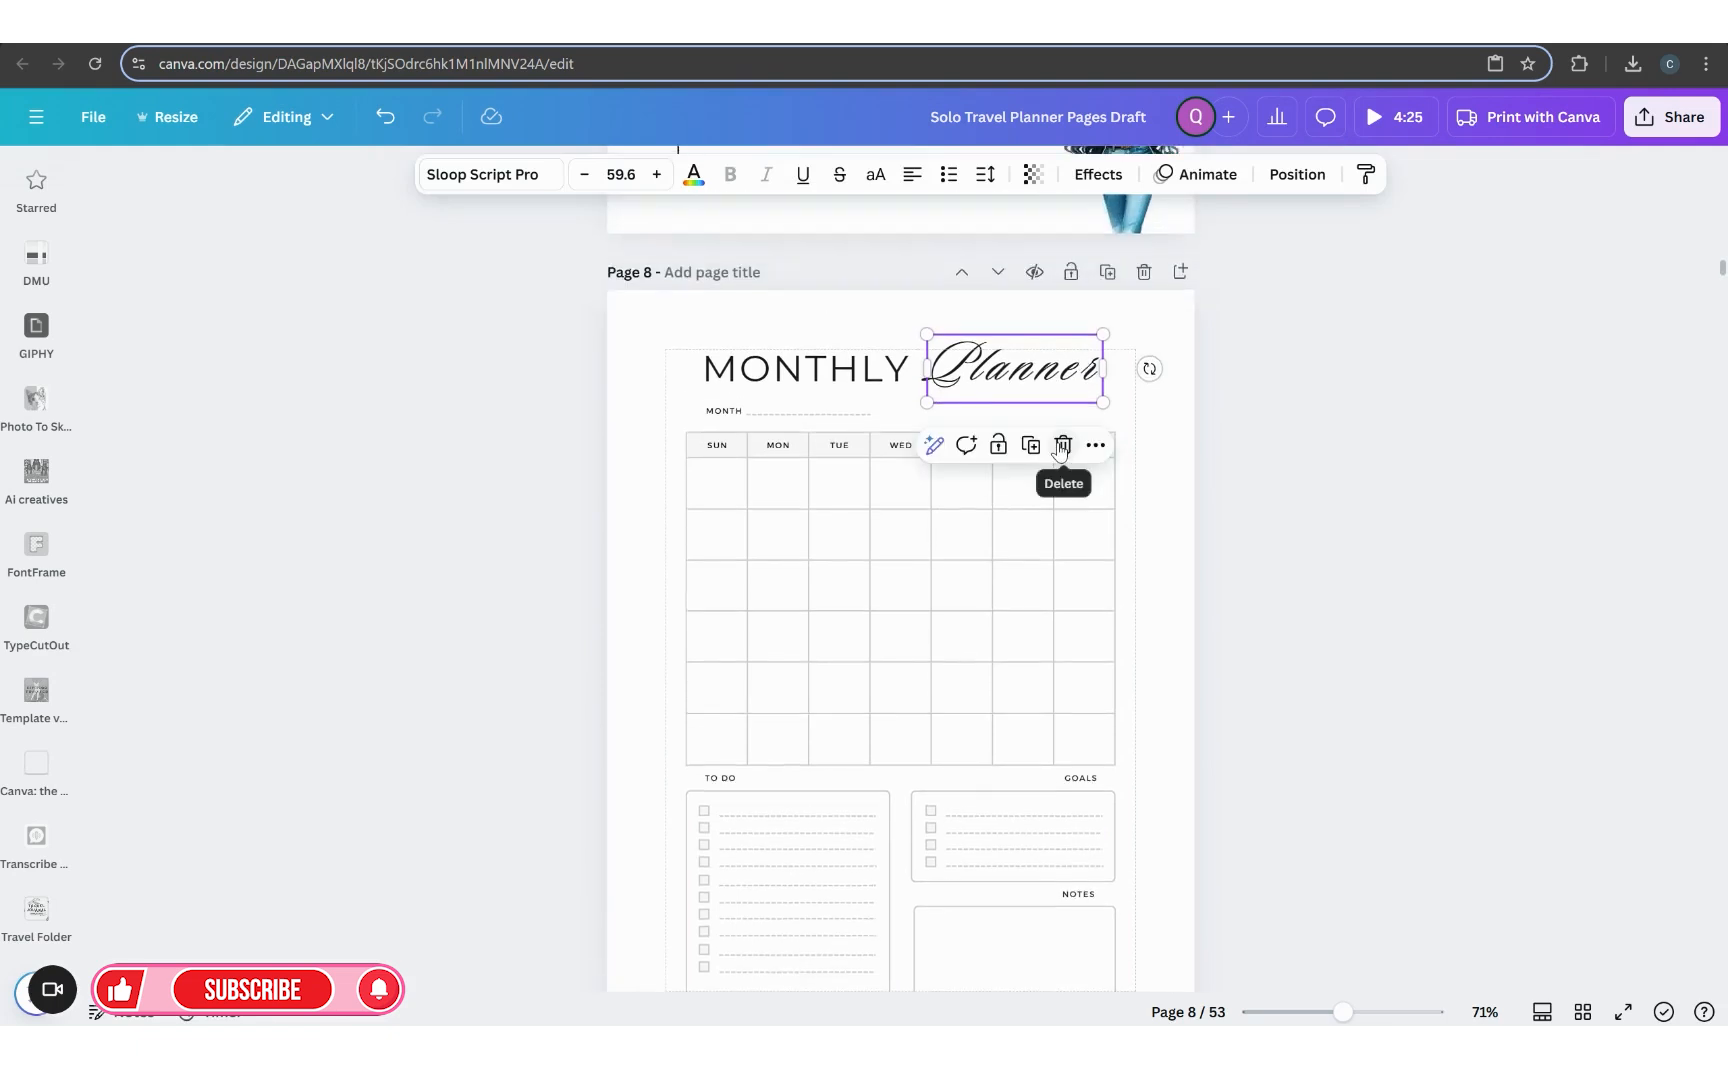
pyautogui.click(1062, 445)
# Step: Change the MONTHLY title's font to DM Serif Display and move the title over to the page's left margin
pyautogui.click(874, 372)
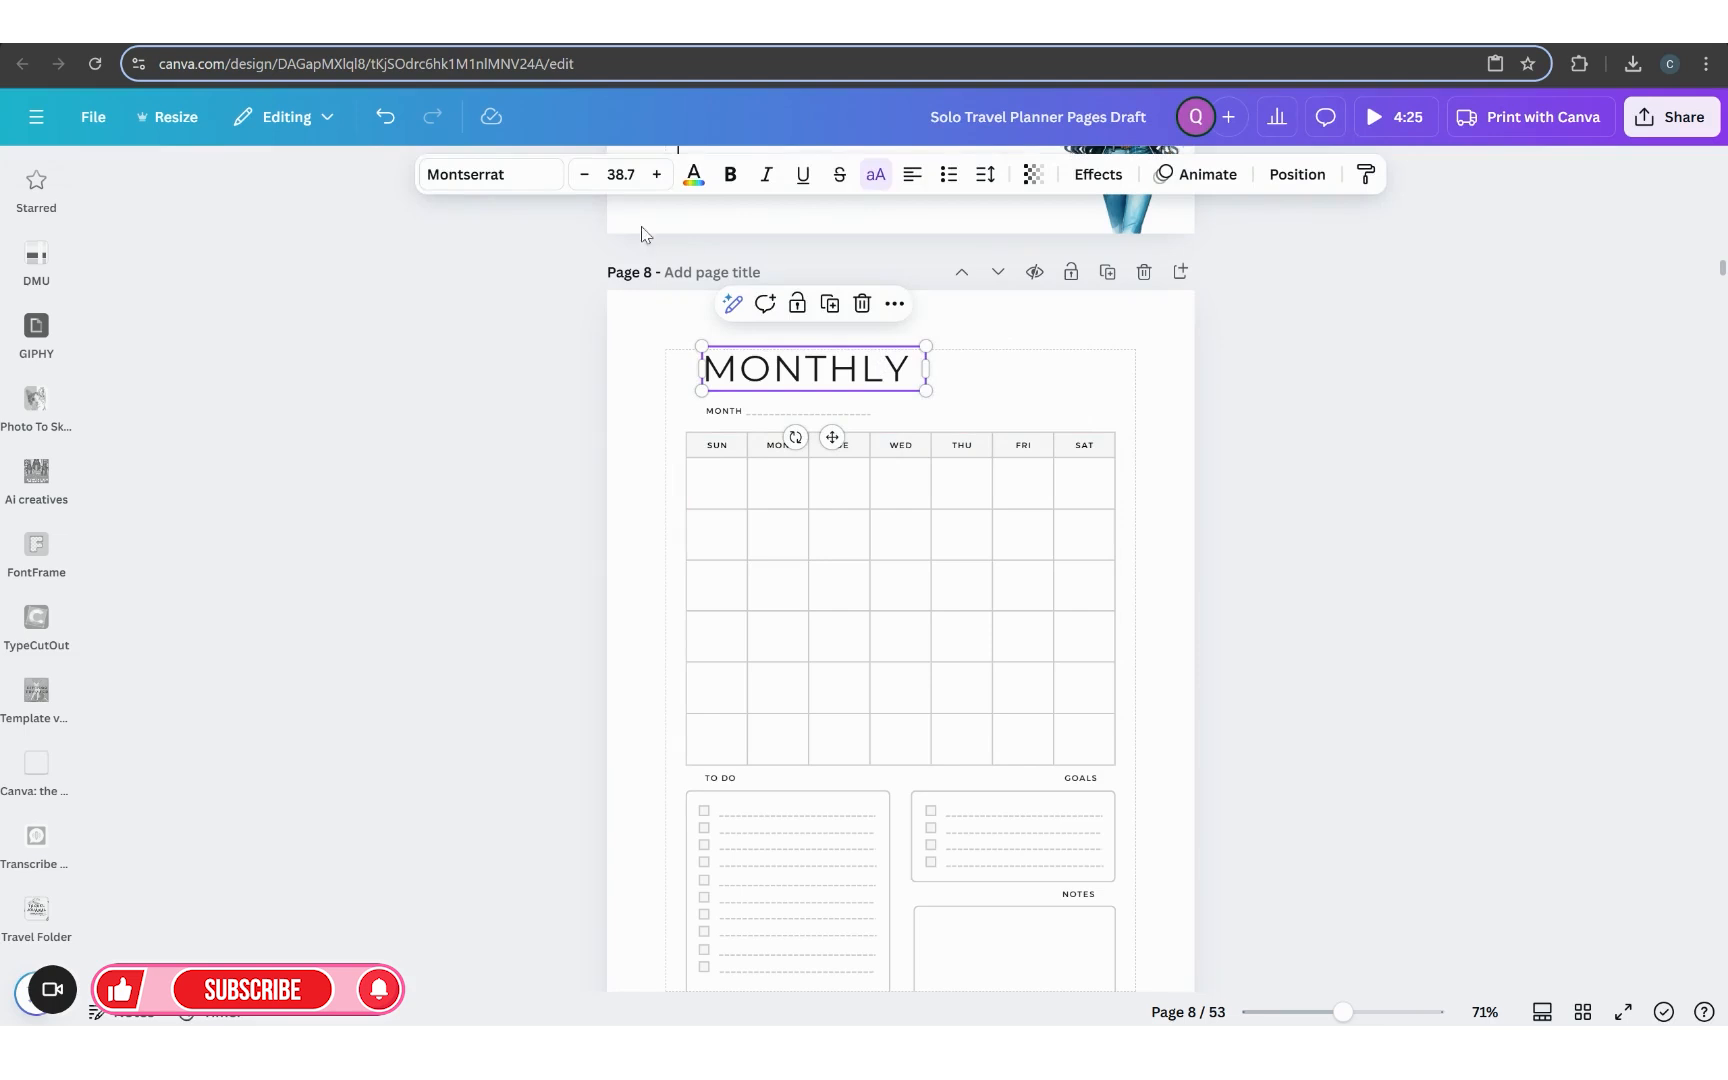
pyautogui.click(492, 174)
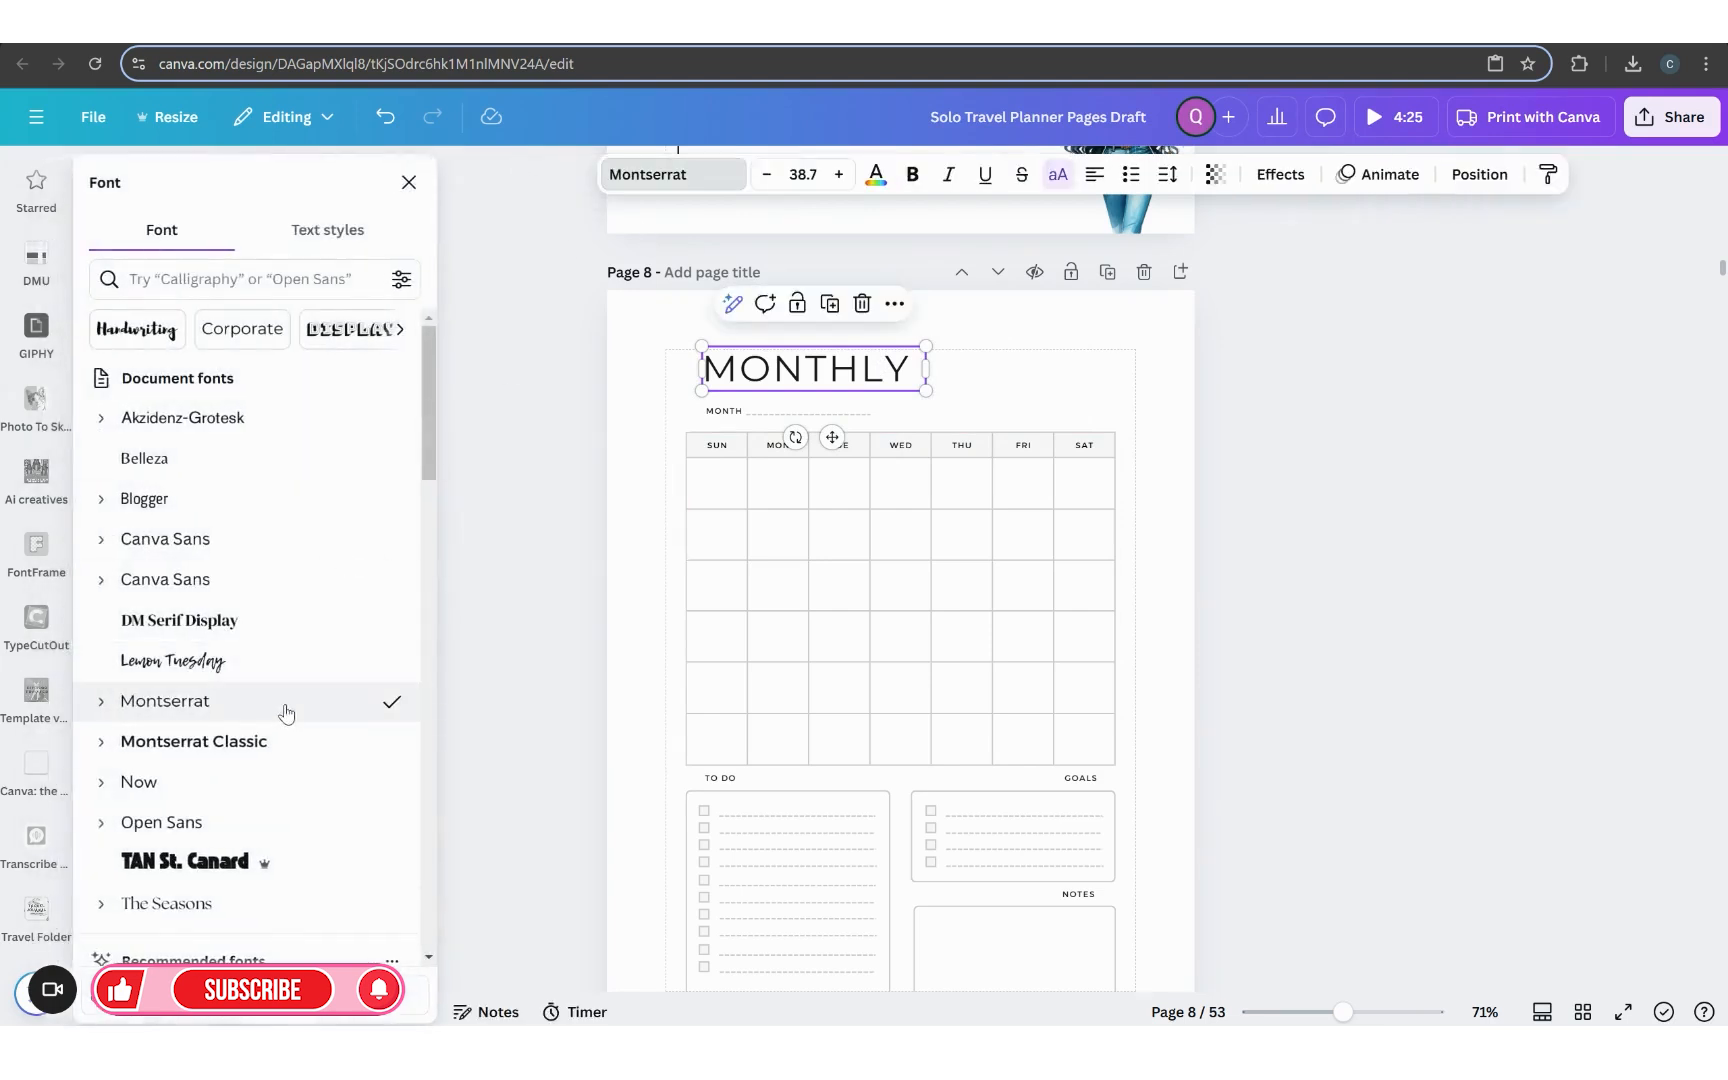
pyautogui.click(255, 621)
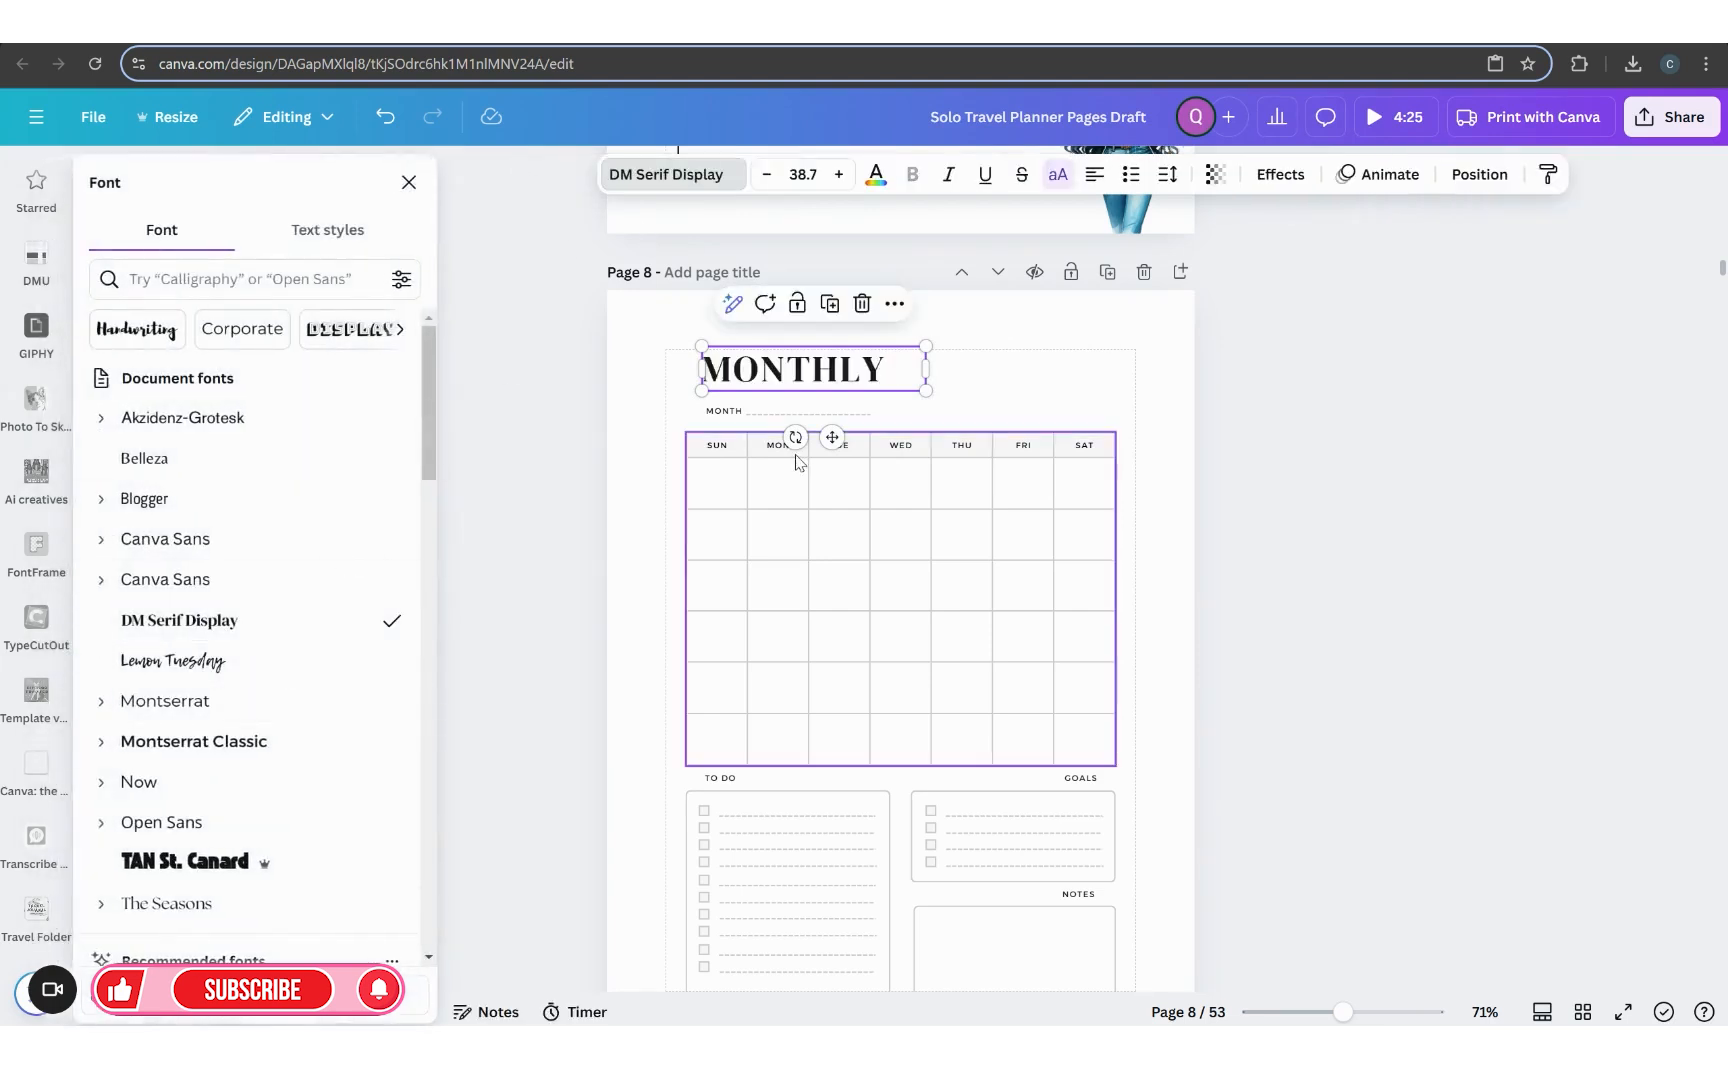
pyautogui.moveTo(833, 379); pyautogui.dragTo(807, 376)
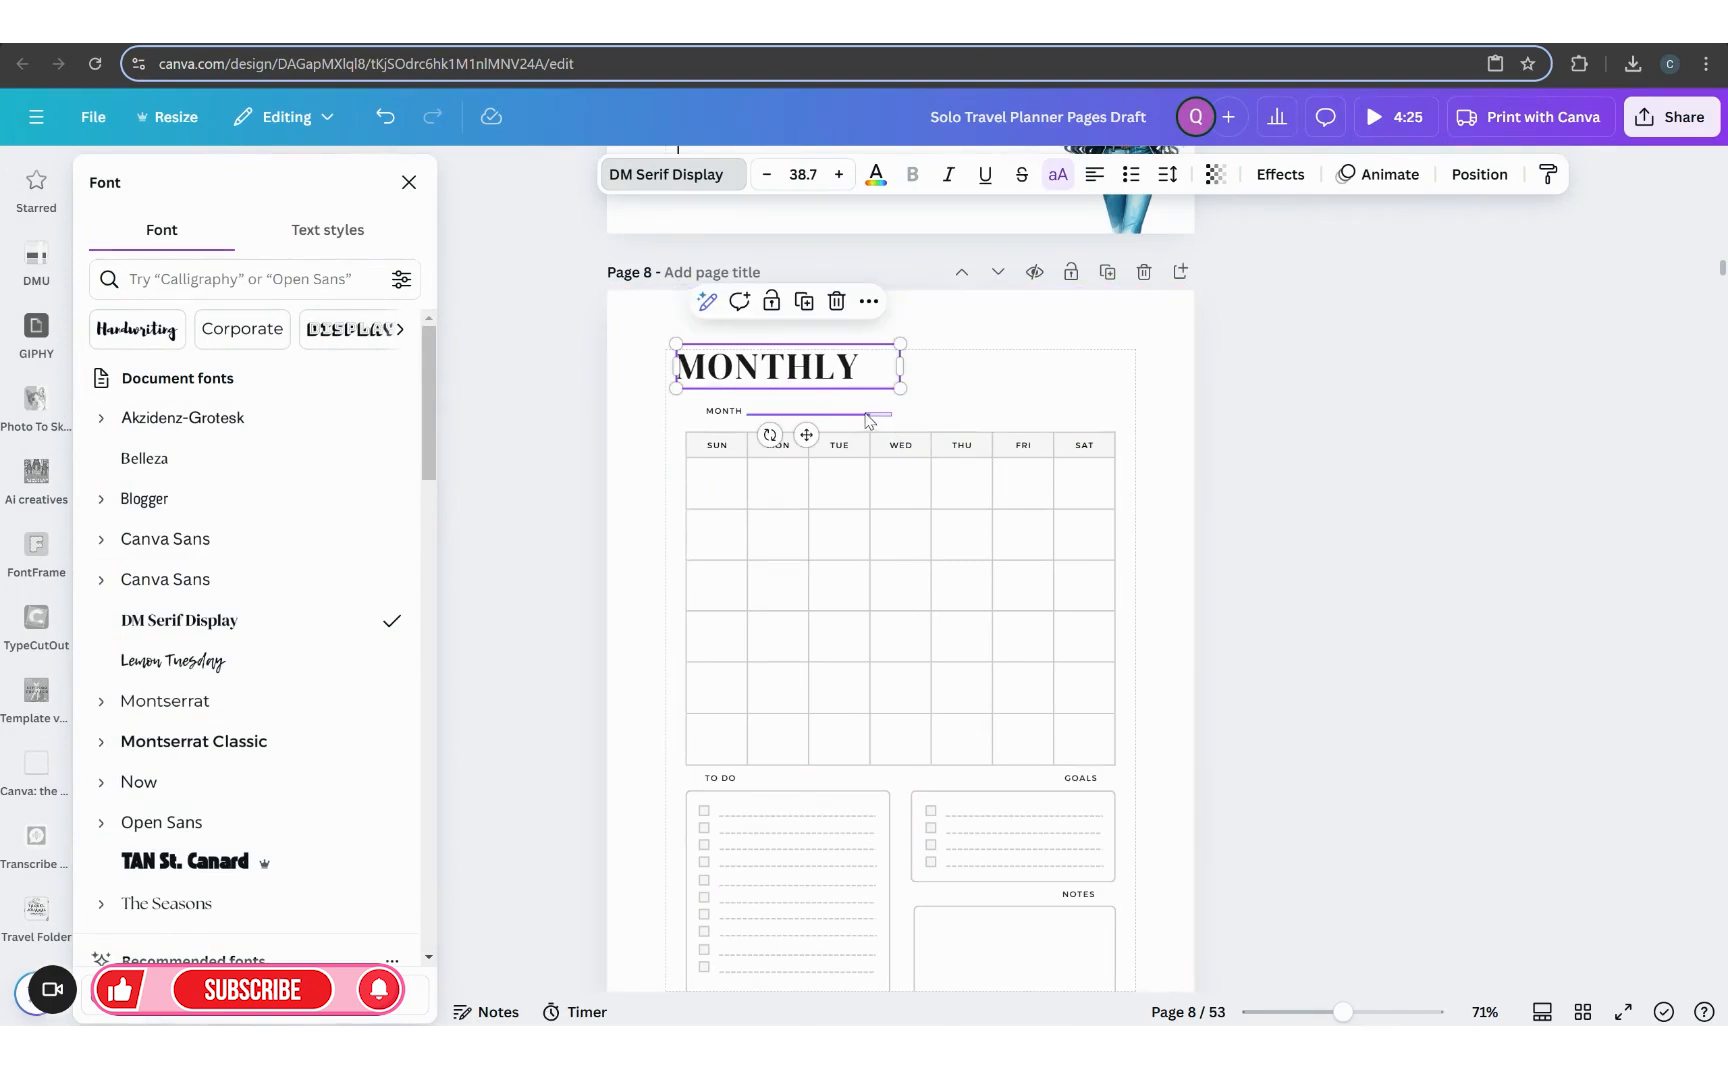
# Step: Move the MONTH label together with its dashed line to the upper right of page 8, level with the top margin
pyautogui.click(724, 411)
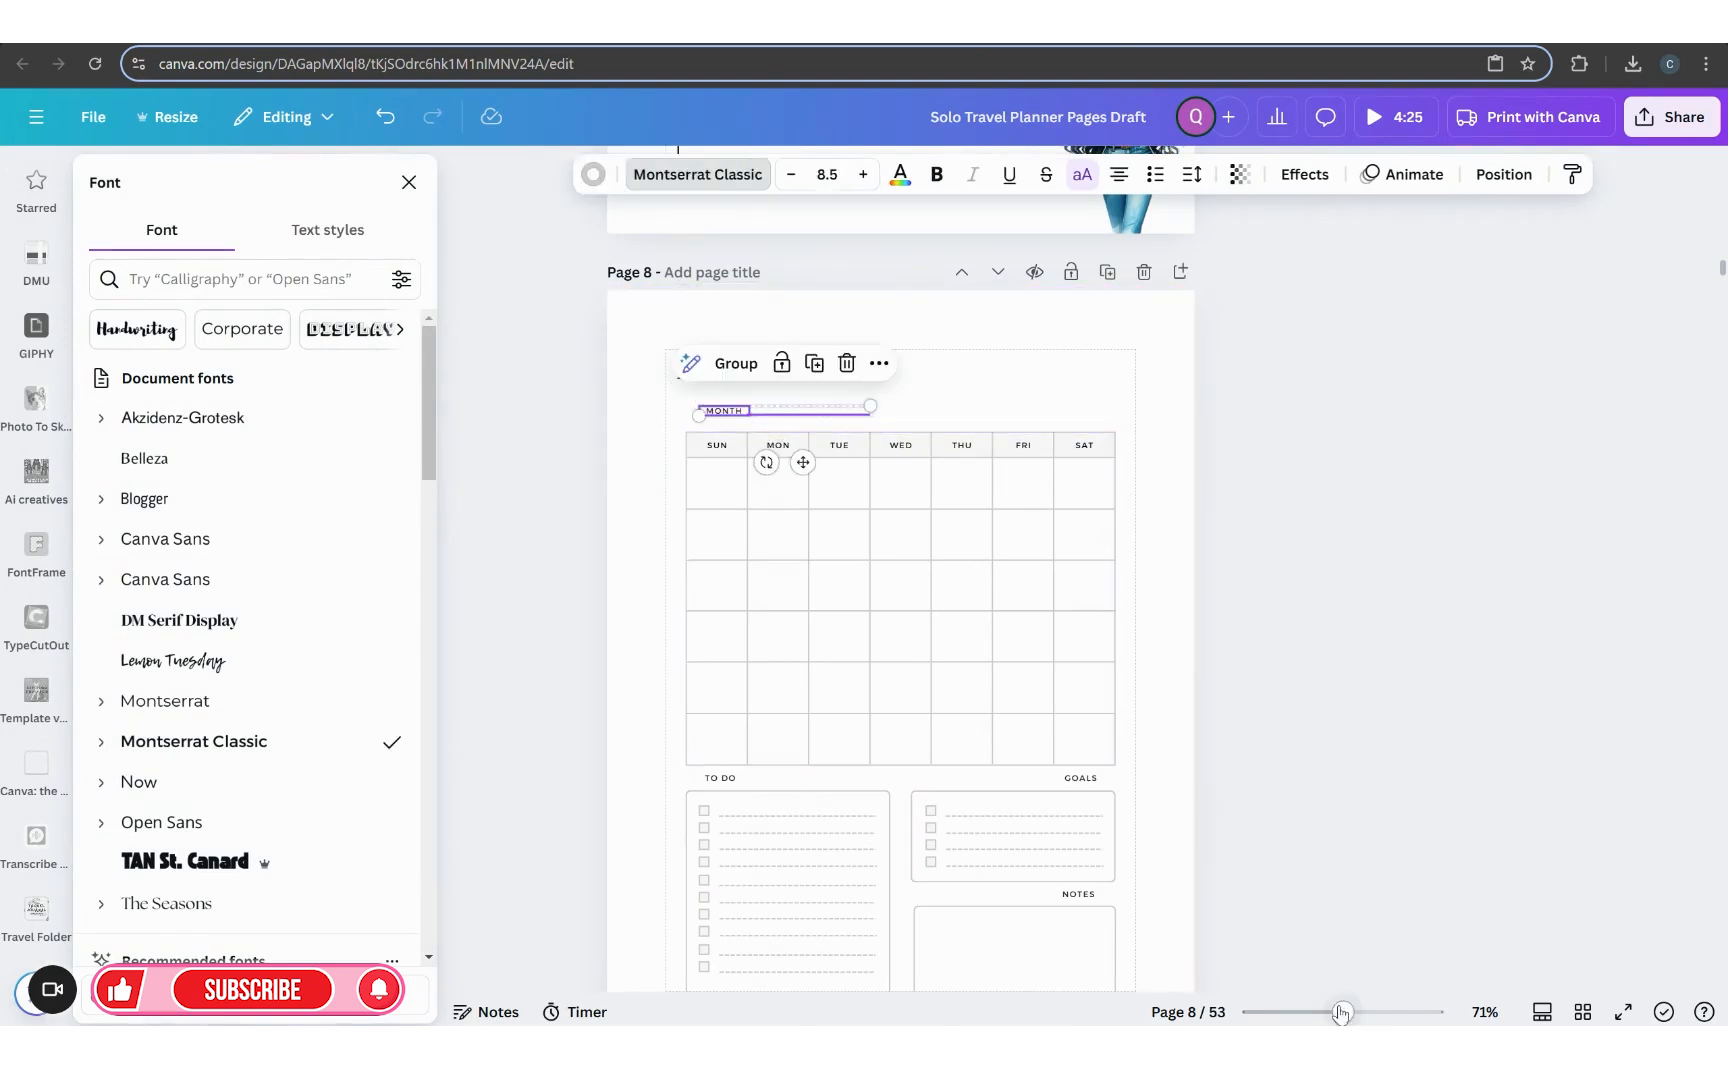
pyautogui.moveTo(1341, 1012); pyautogui.dragTo(1358, 1012)
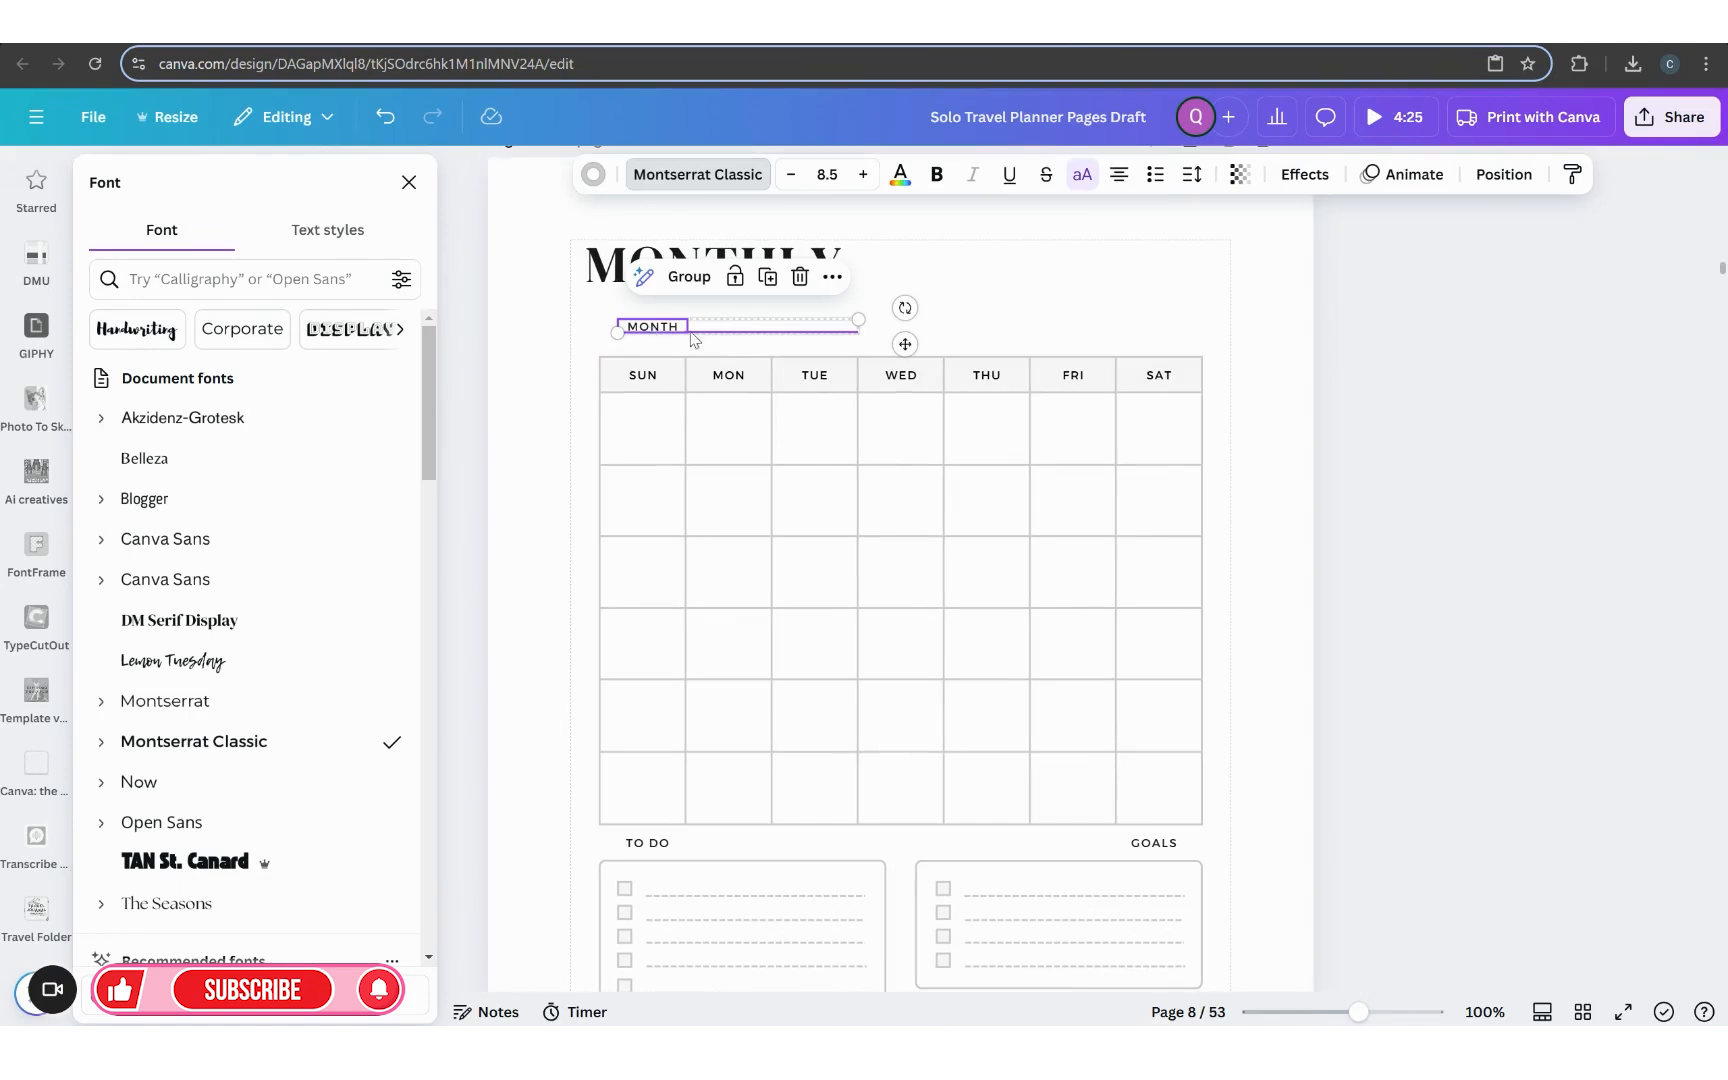
pyautogui.moveTo(905, 344); pyautogui.dragTo(1266, 251)
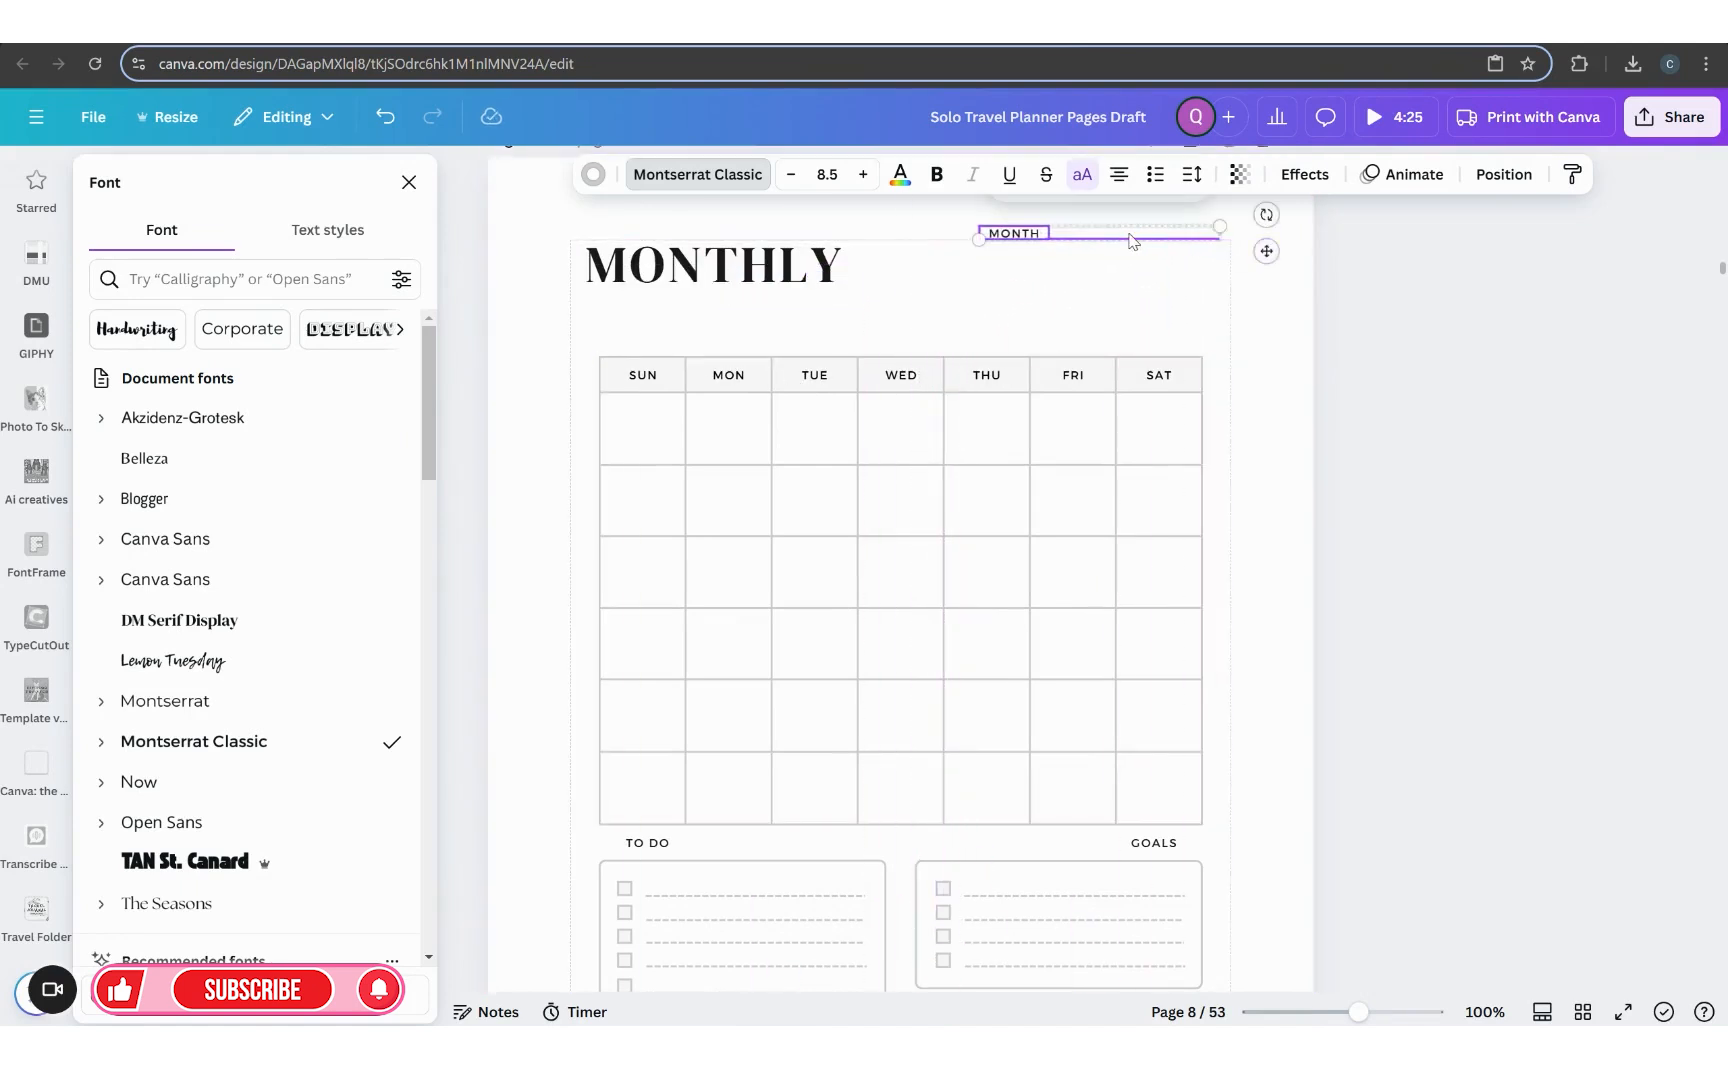
pyautogui.click(1072, 280)
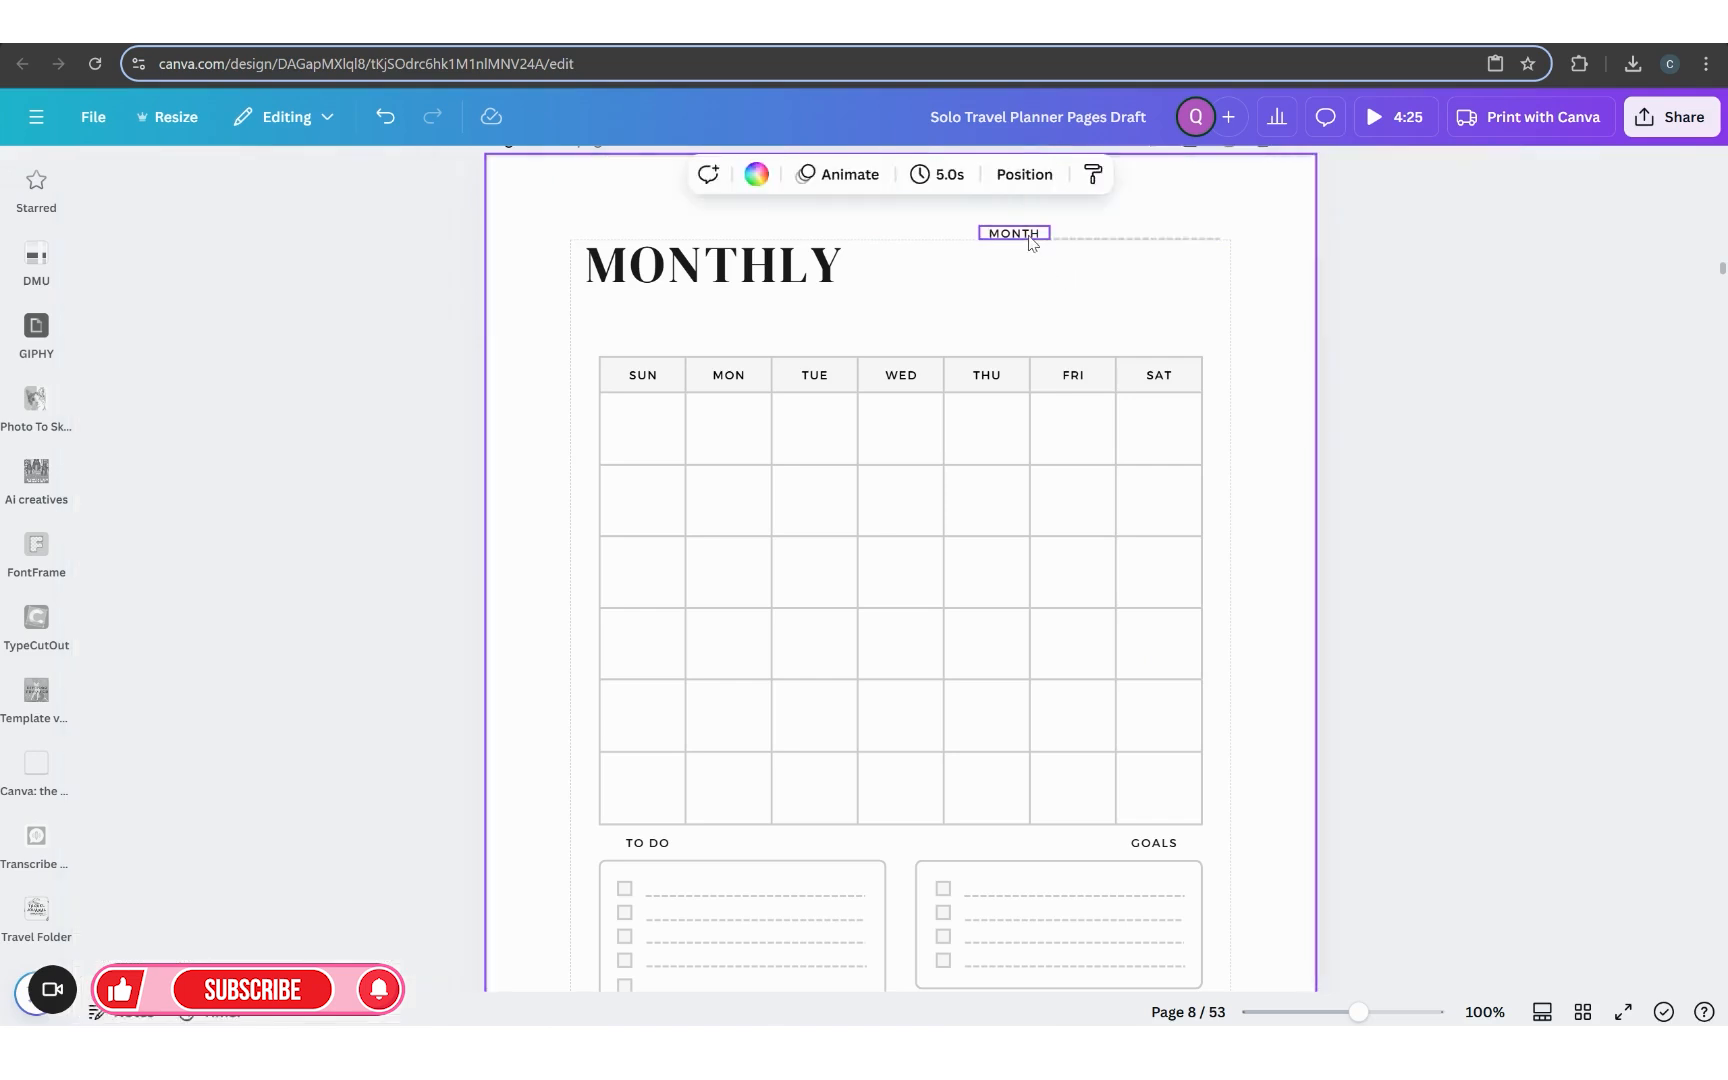
# Step: Change the font of the MONTH label to DM Serif Display
pyautogui.click(1030, 235)
pyautogui.click(519, 176)
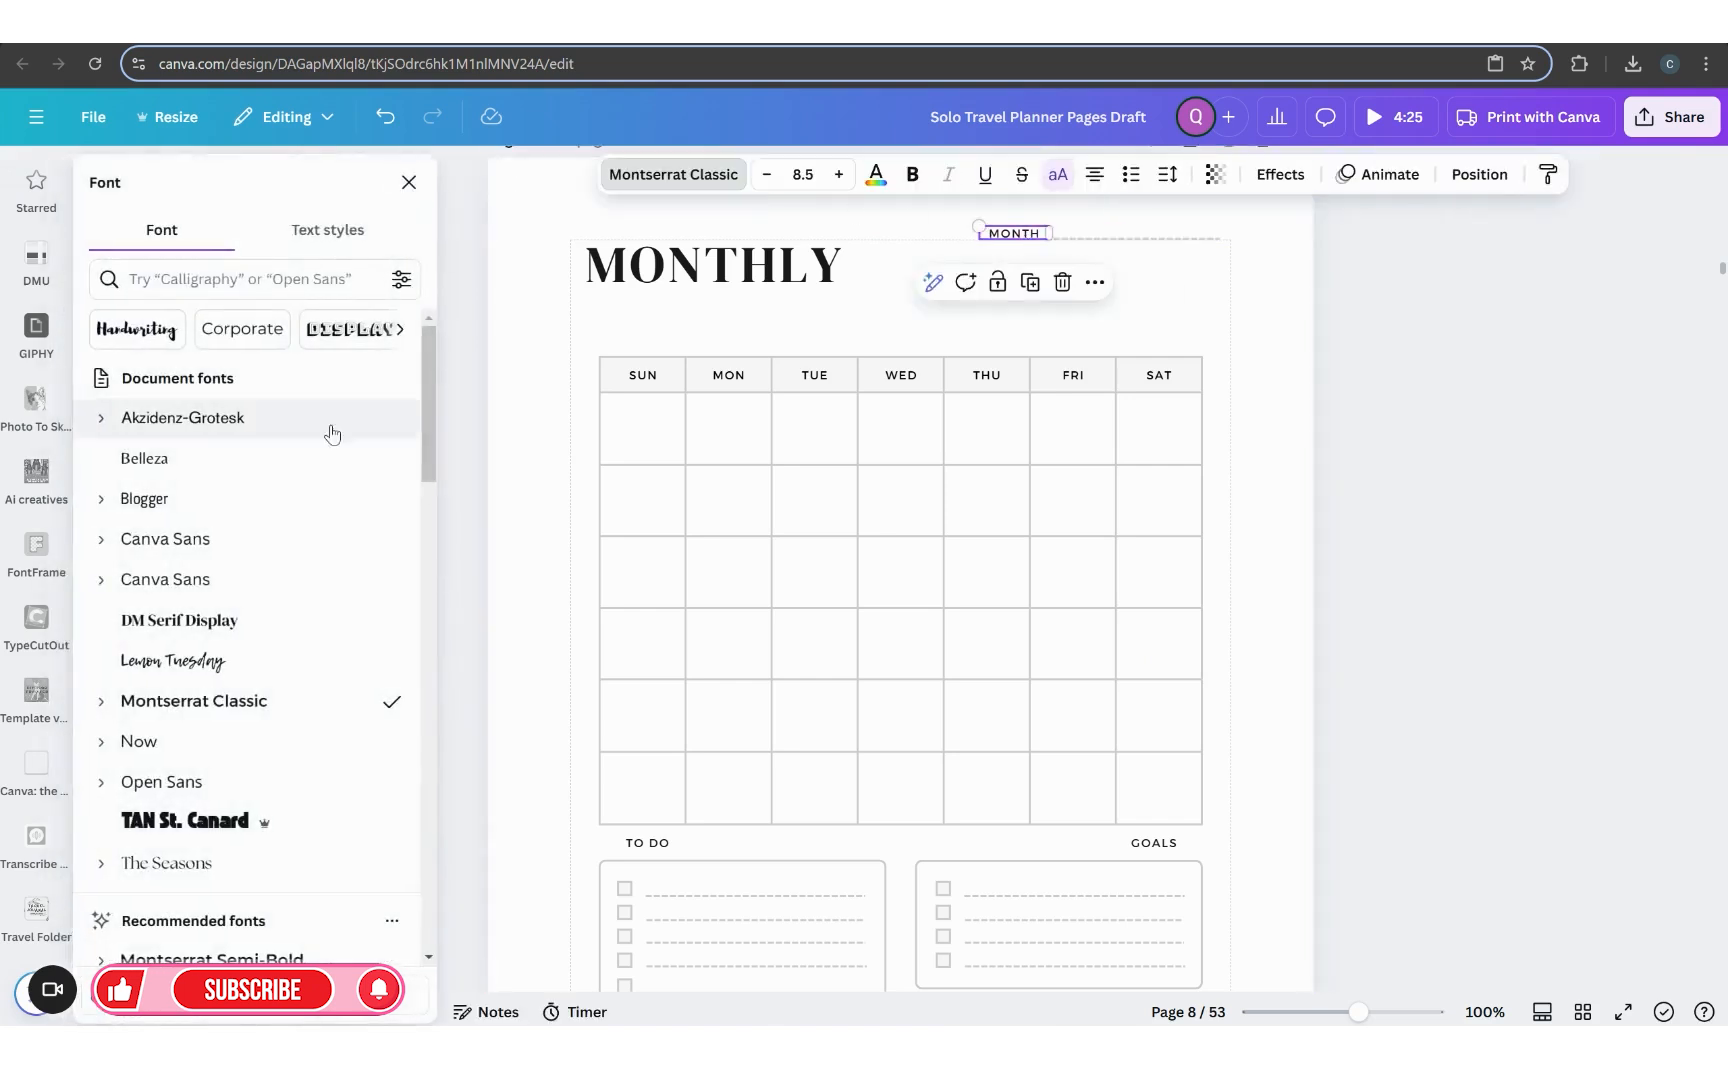
pyautogui.click(262, 620)
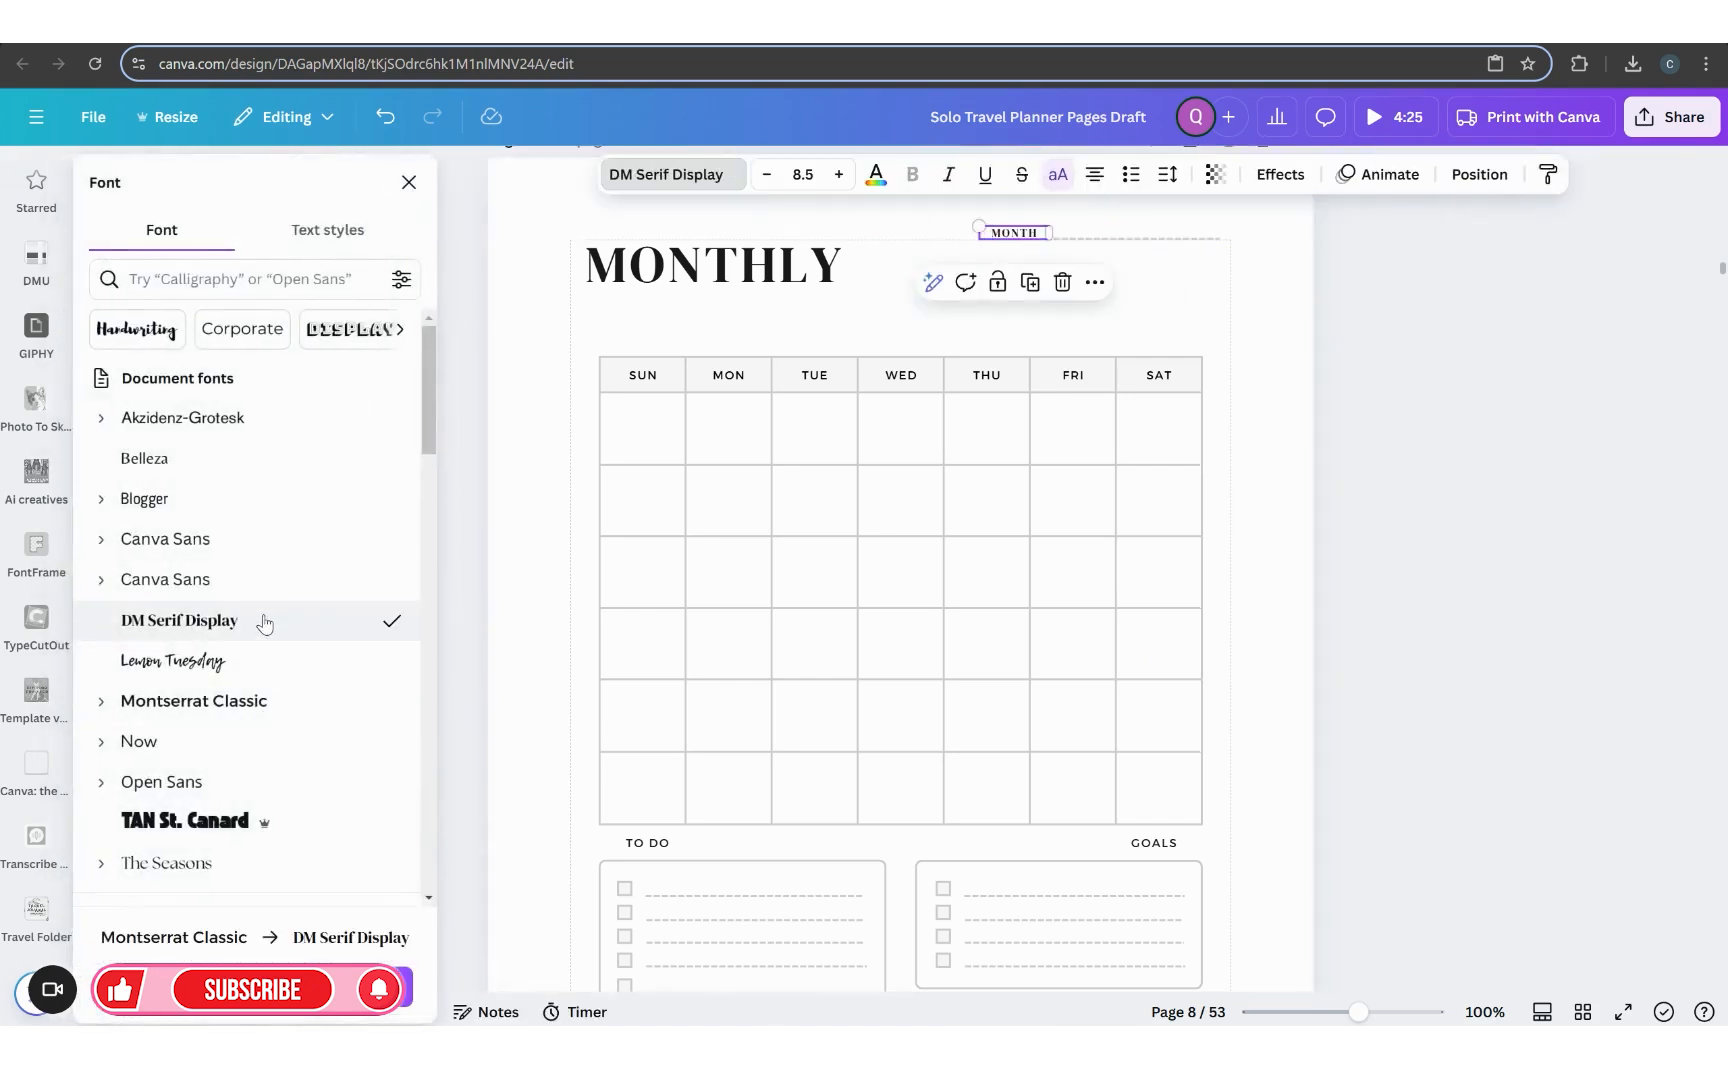
pyautogui.click(657, 378)
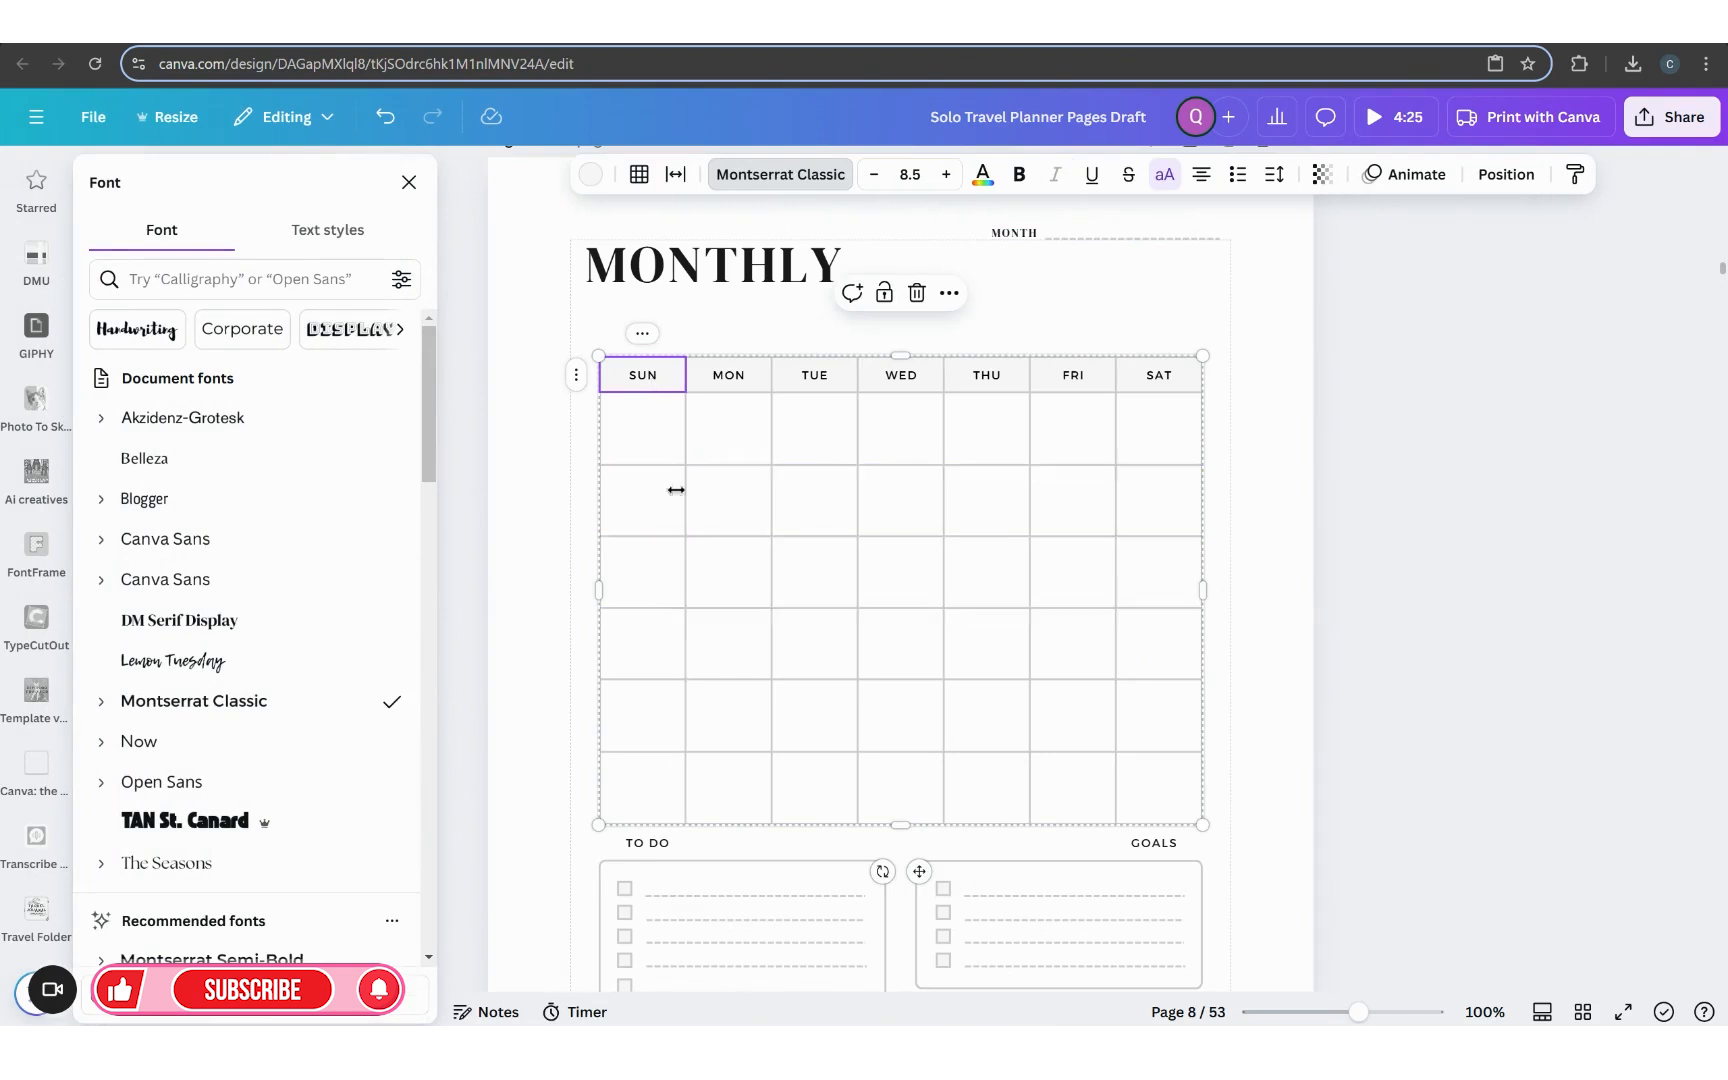
# Step: Replace the MONTH label's text with "YEAR"
pyautogui.click(1031, 238)
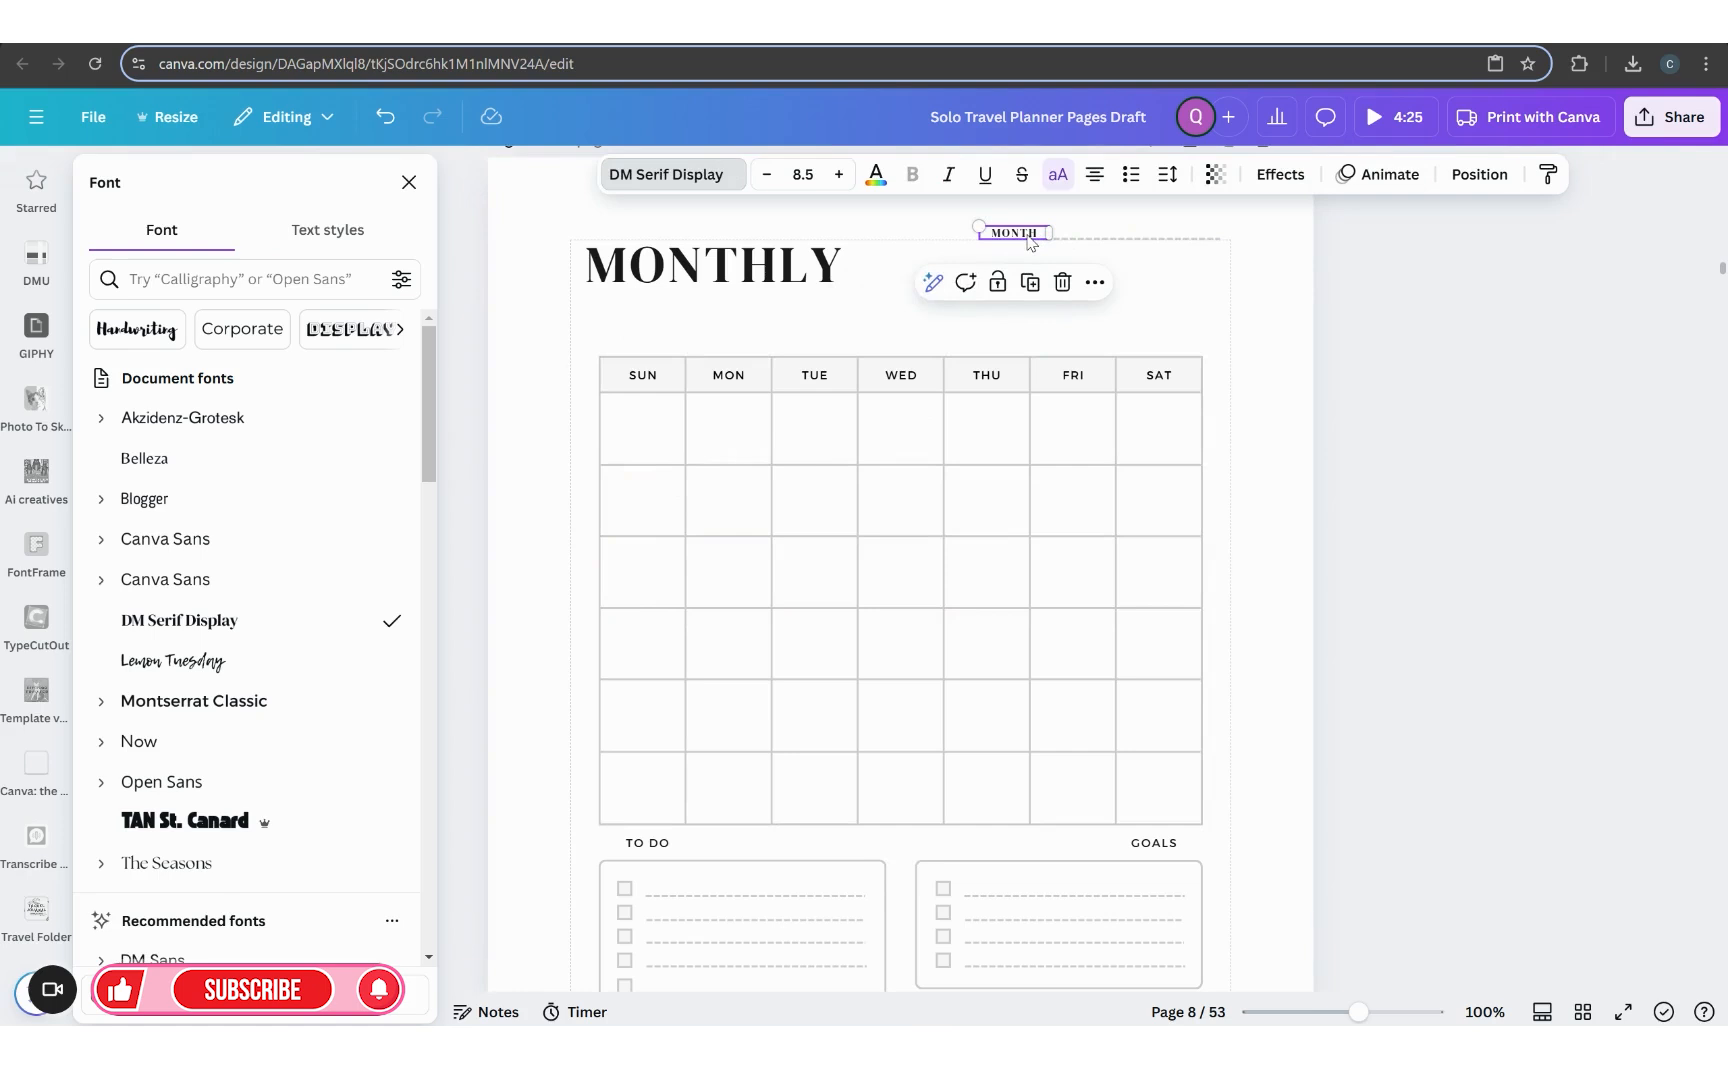
pyautogui.doubleClick(1029, 237)
pyautogui.write('YEAR')
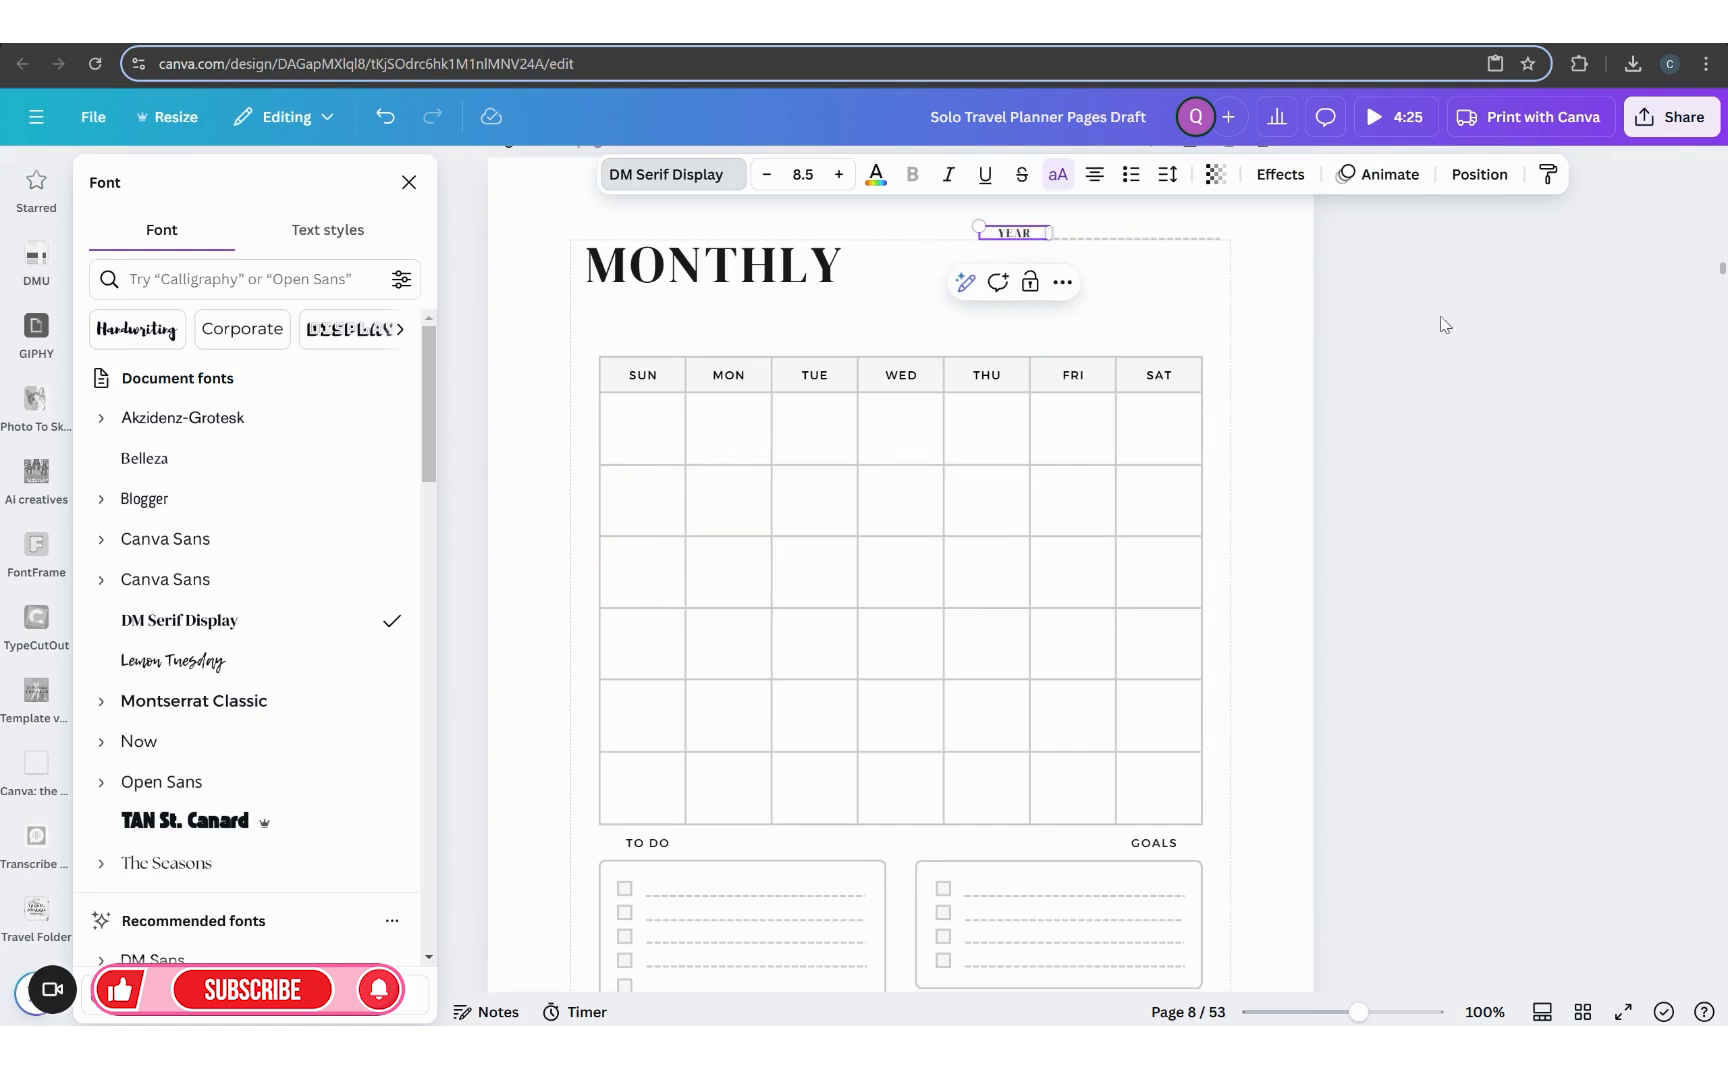
# Step: Change the dashed line next to the YEAR label from gray to black
pyautogui.click(1196, 282)
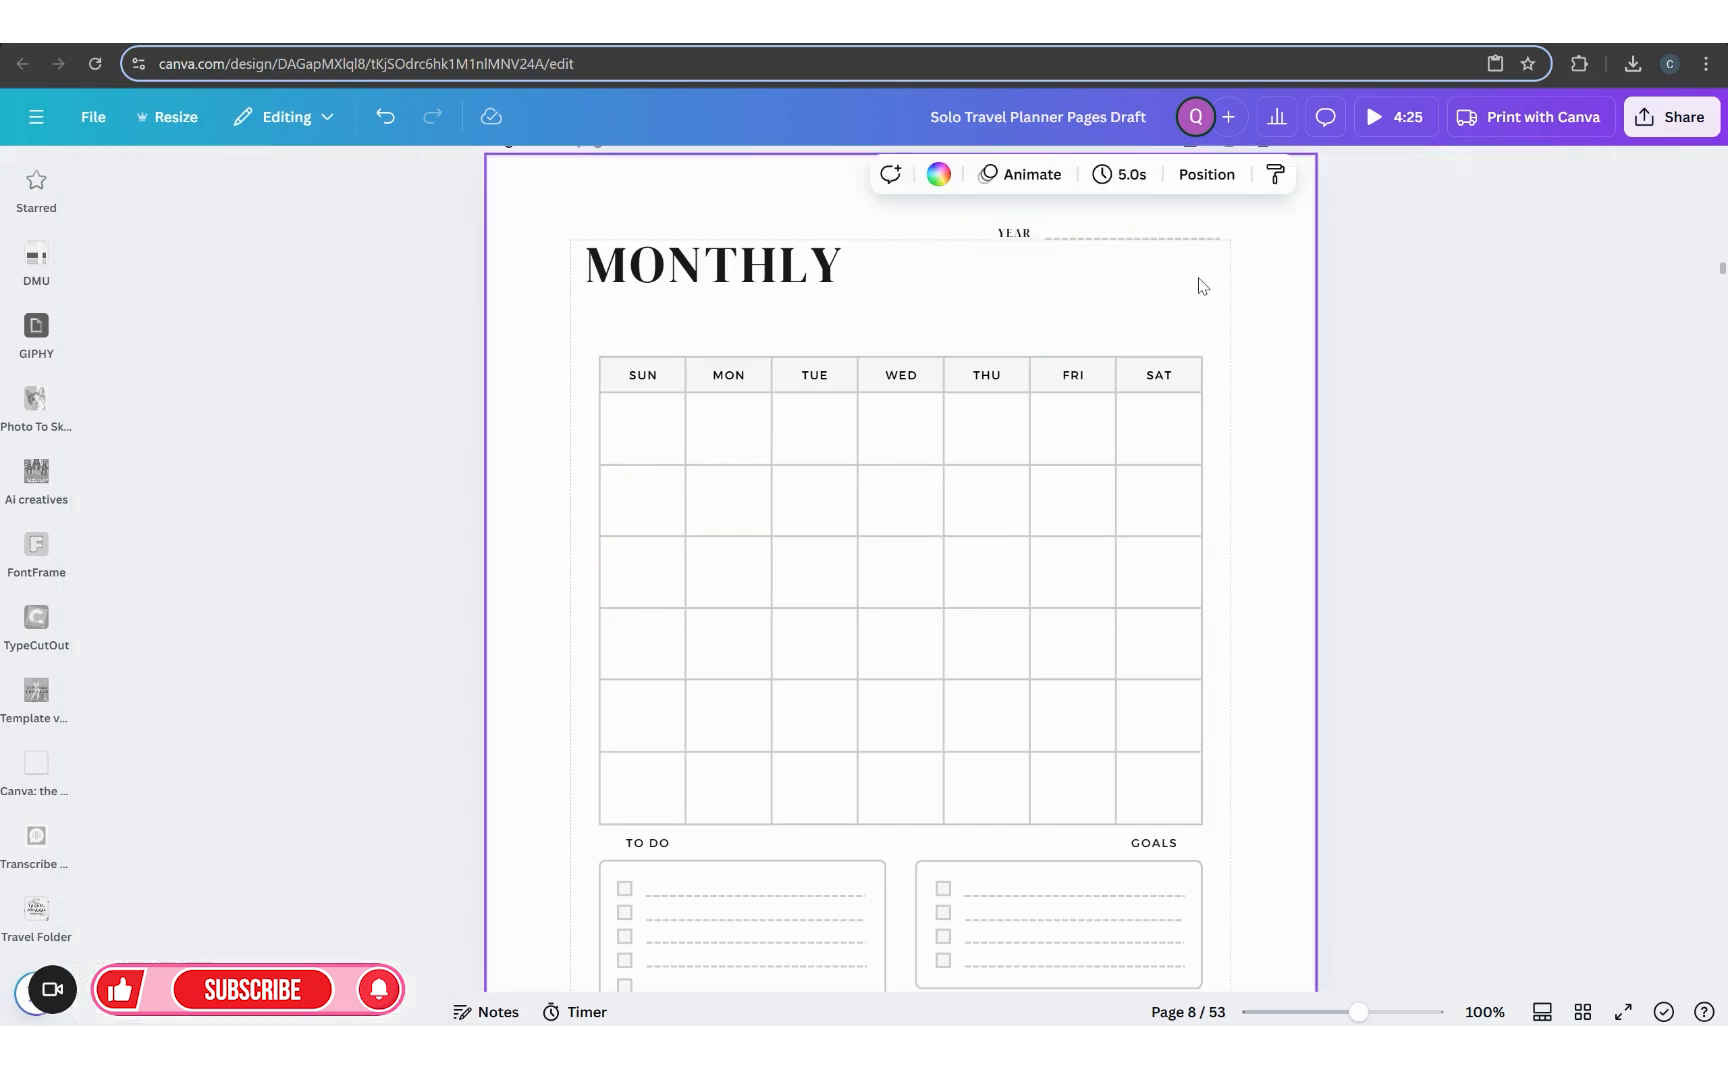
pyautogui.click(1080, 239)
pyautogui.click(671, 174)
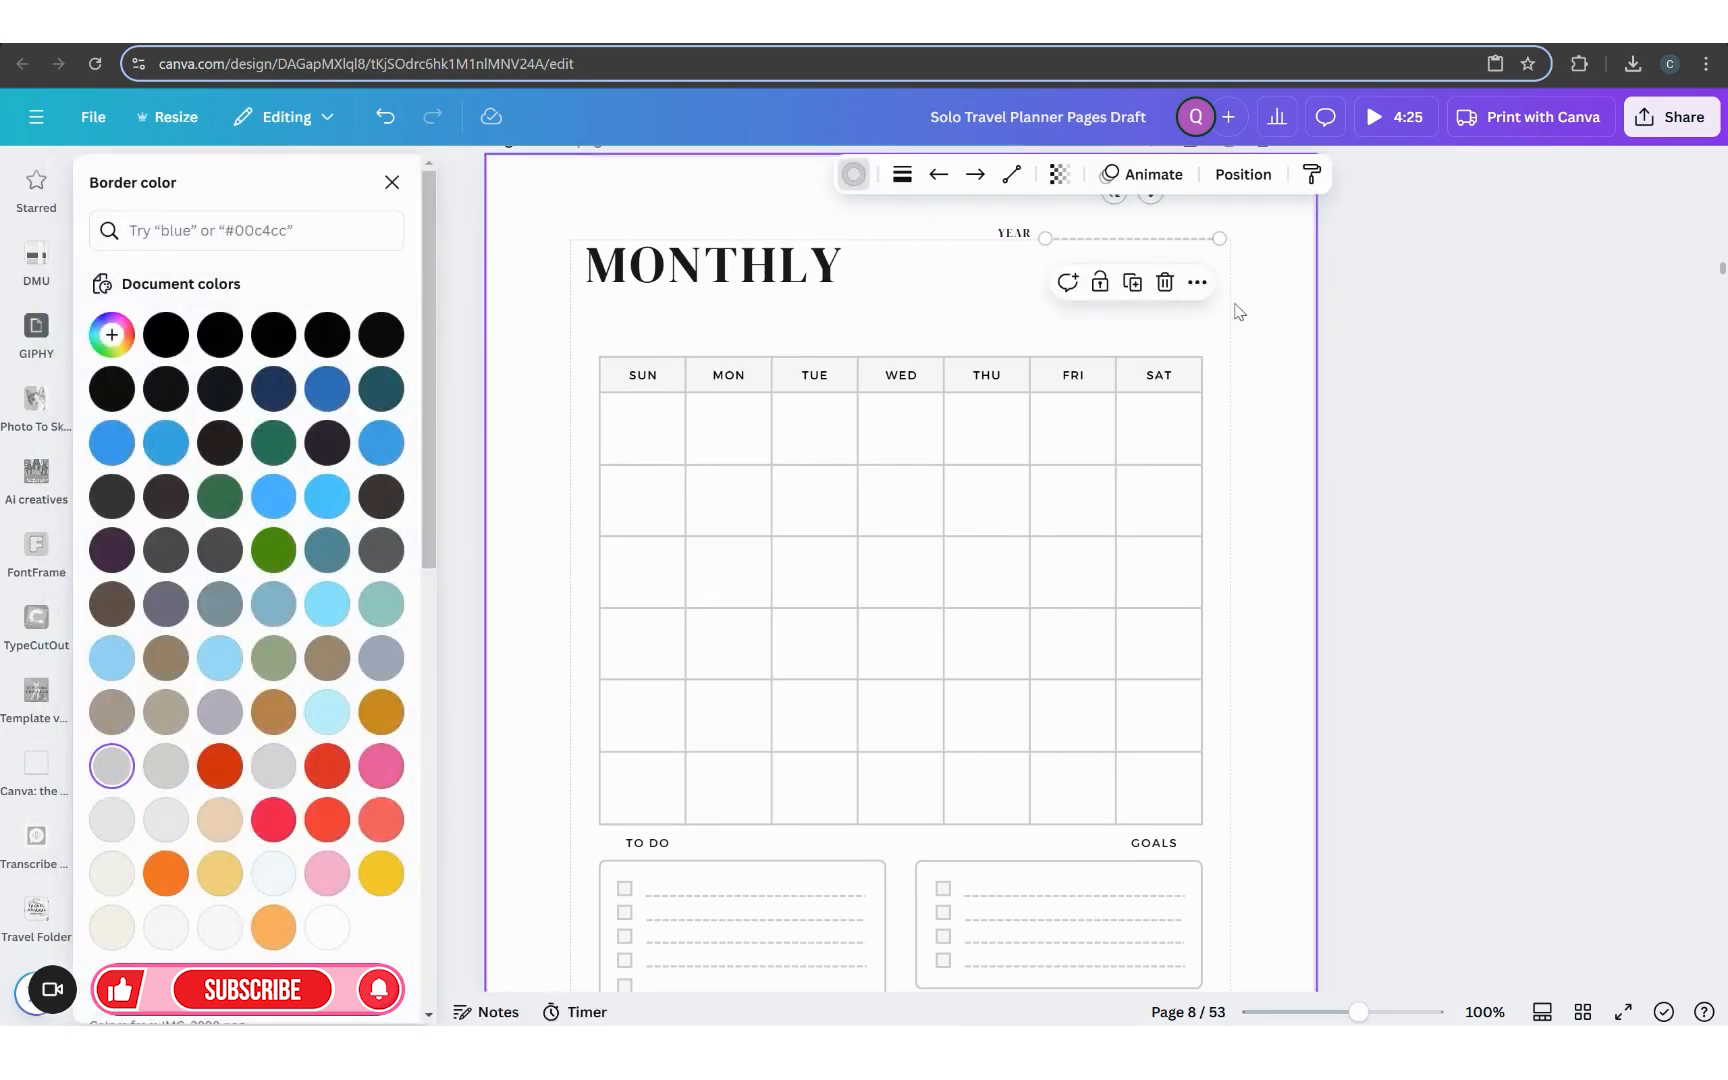
pyautogui.click(170, 345)
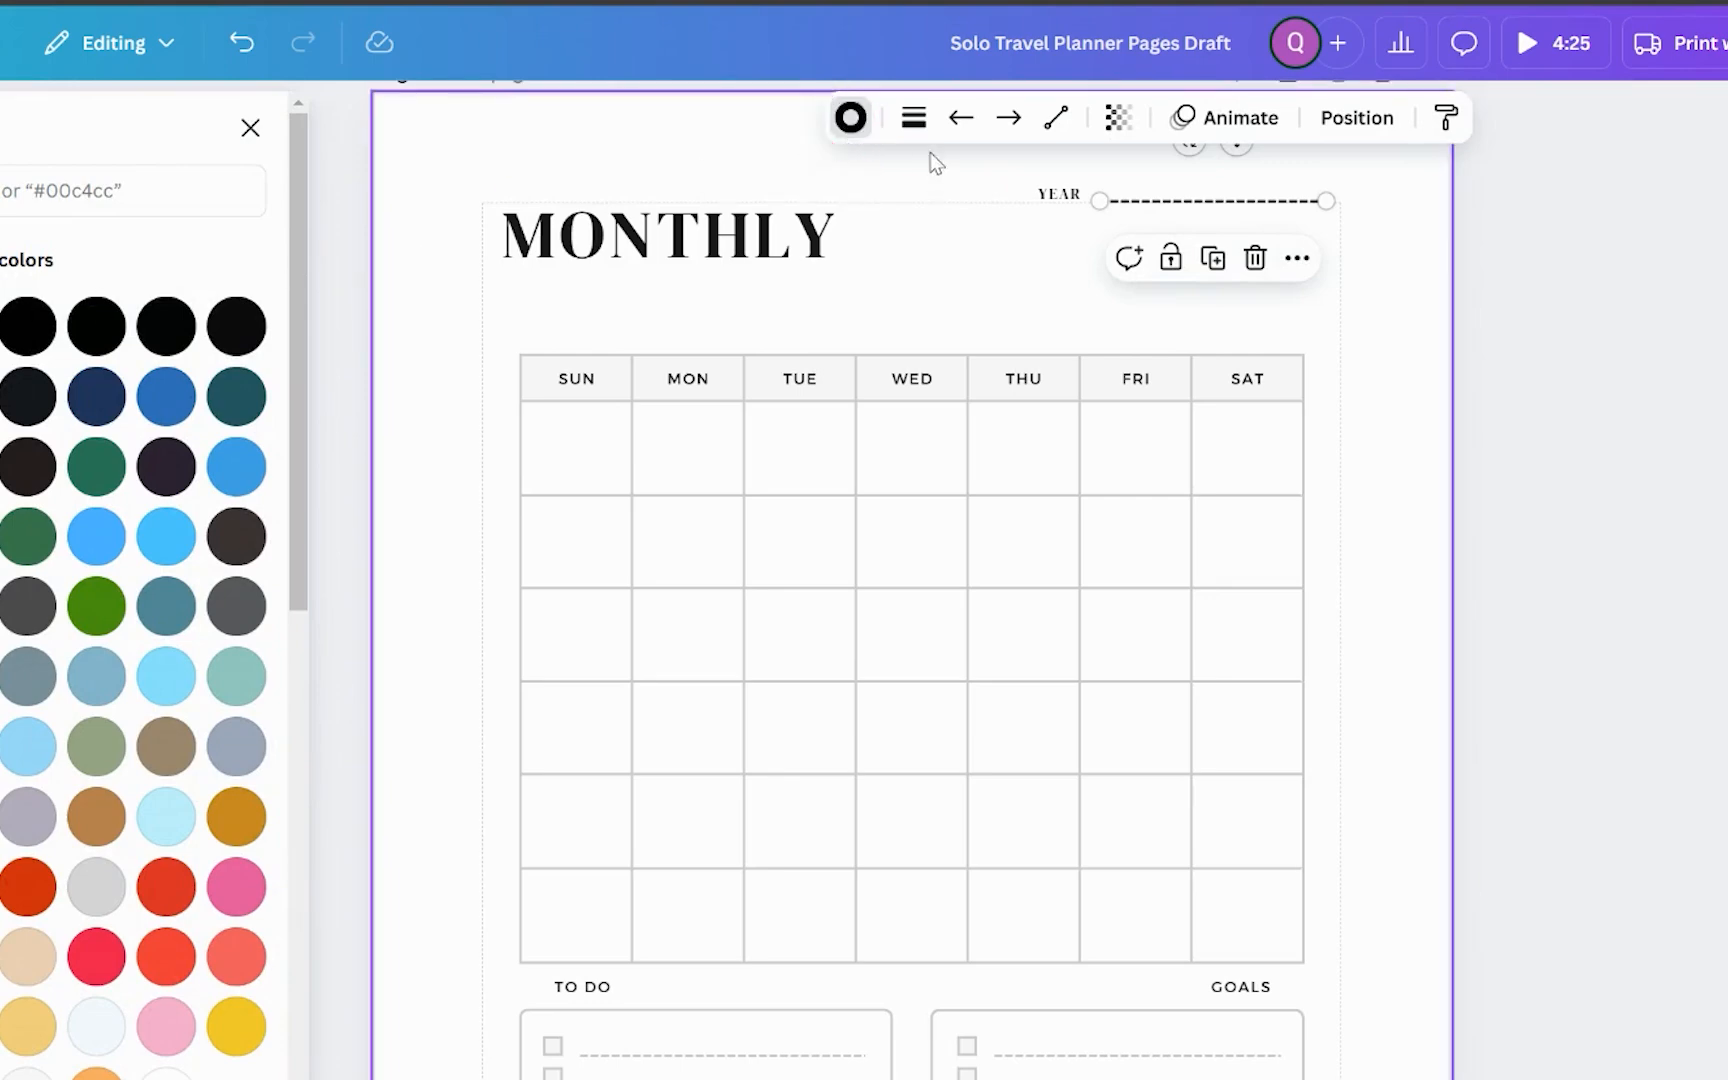
# Step: Make the line next to the YEAR label solid with a line weight of 2
pyautogui.click(913, 117)
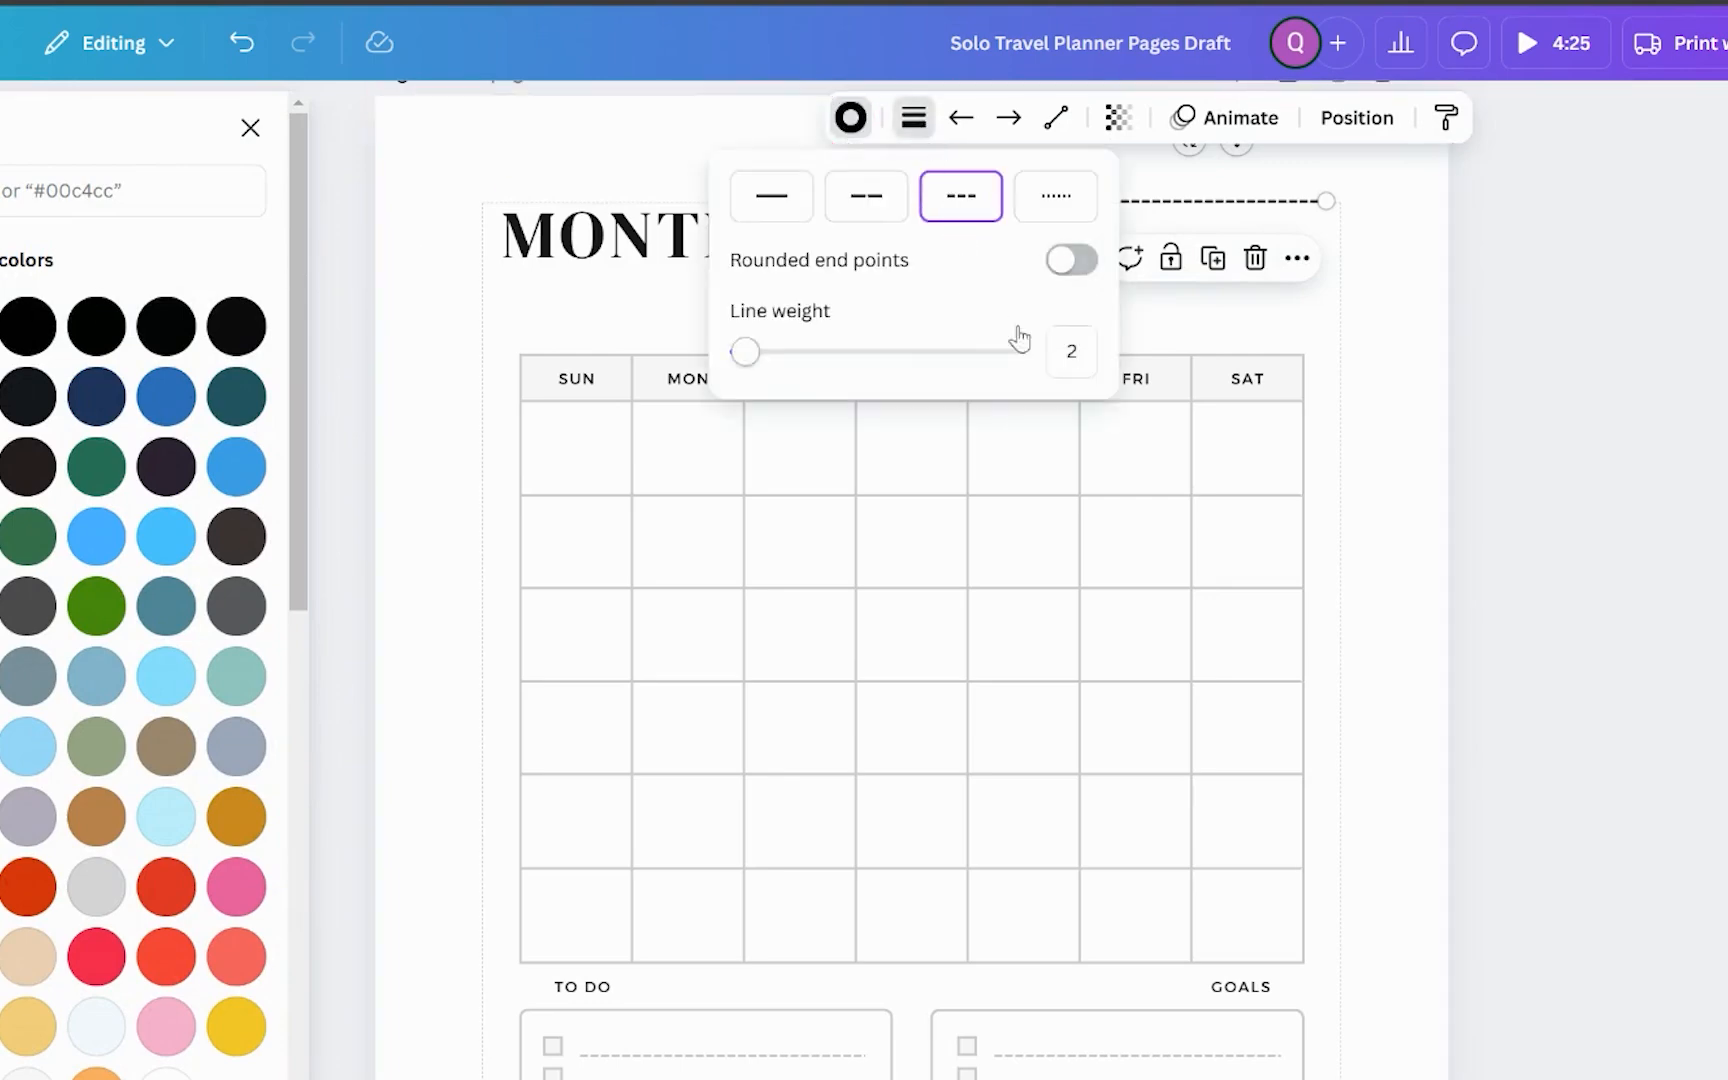
pyautogui.click(767, 218)
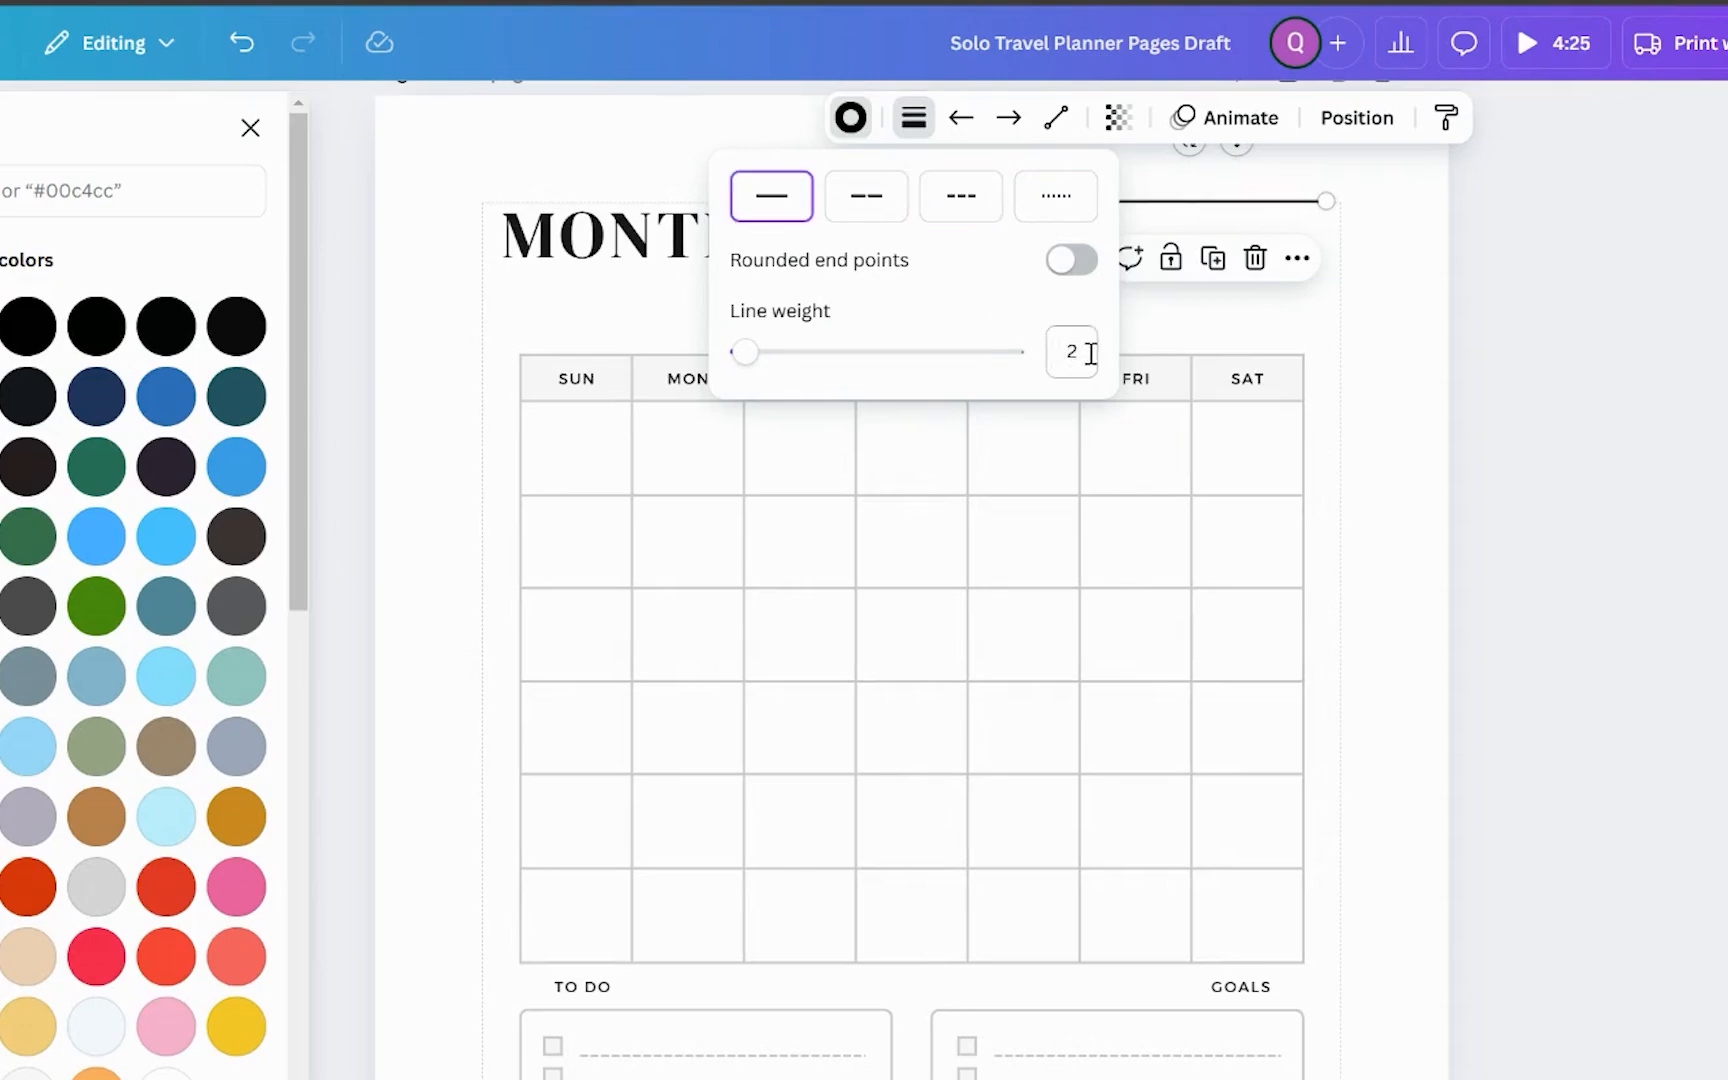
pyautogui.moveTo(750, 356)
pyautogui.mouseDown()
pyautogui.moveTo(822, 362)
pyautogui.moveTo(743, 356)
pyautogui.mouseUp()
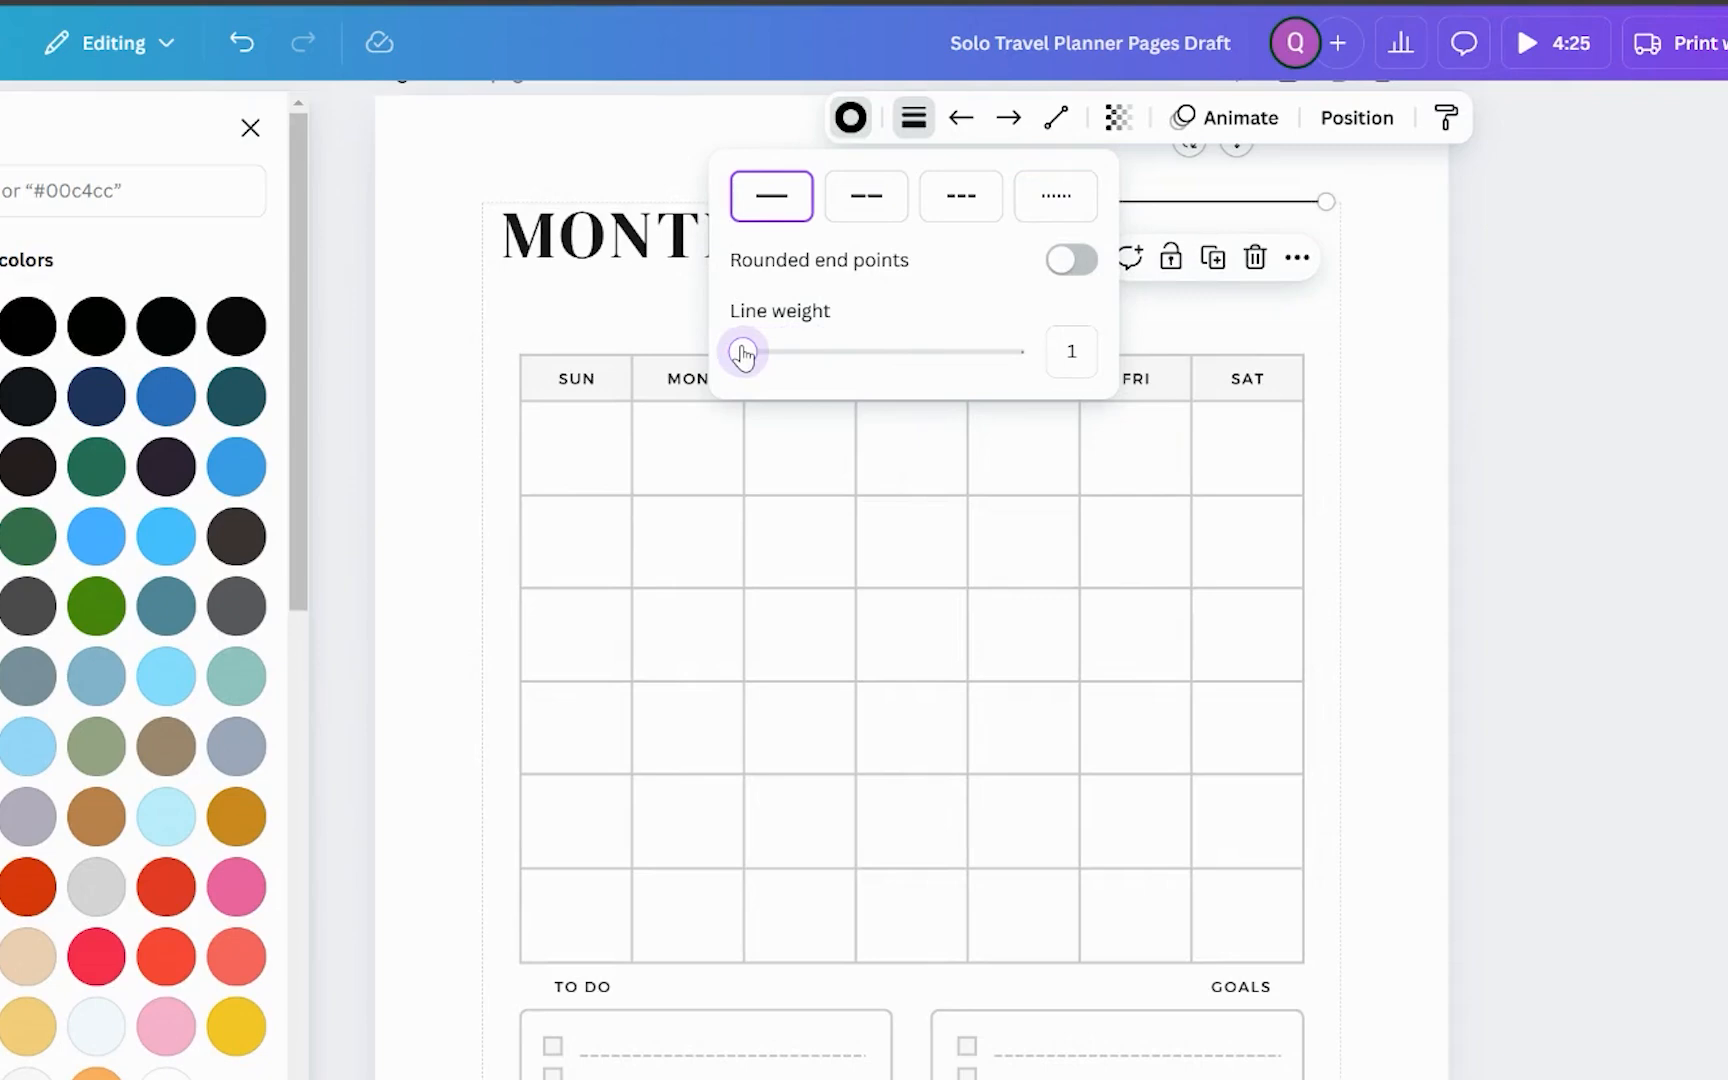
pyautogui.click(1076, 346)
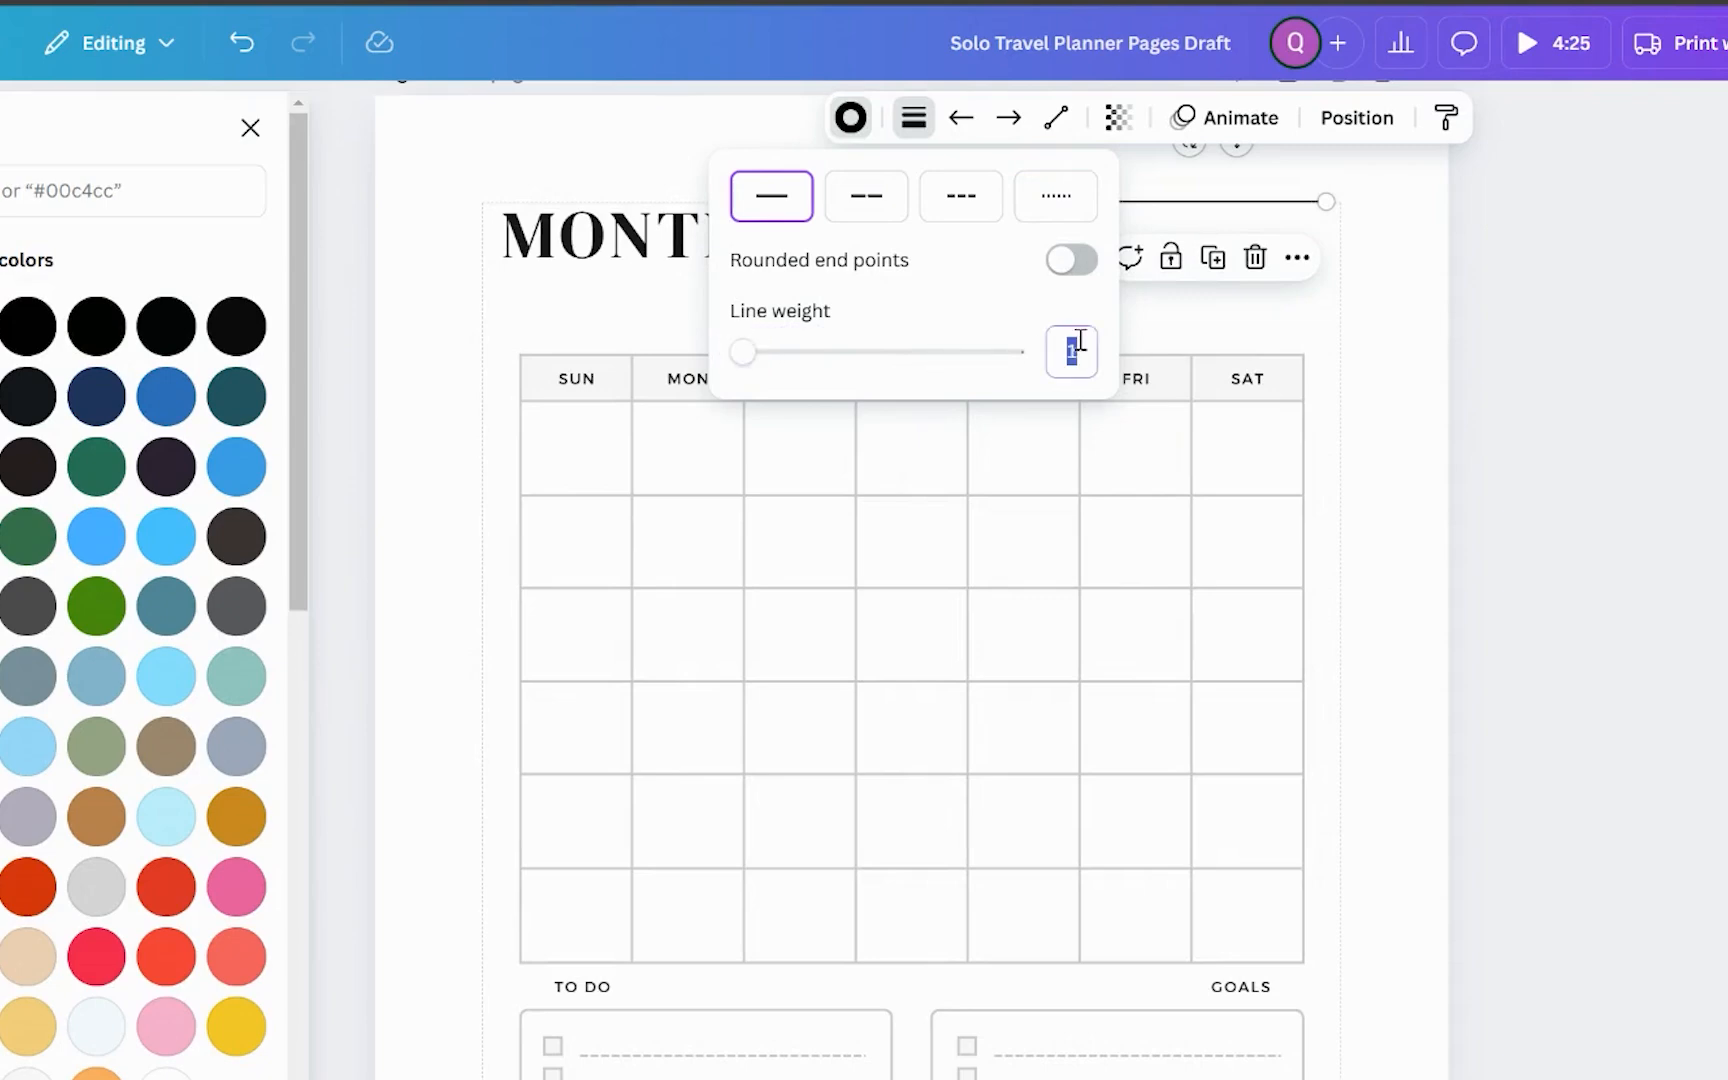
pyautogui.click(1080, 340)
pyautogui.doubleClick(1078, 348)
pyautogui.write('2')
pyautogui.click(1180, 320)
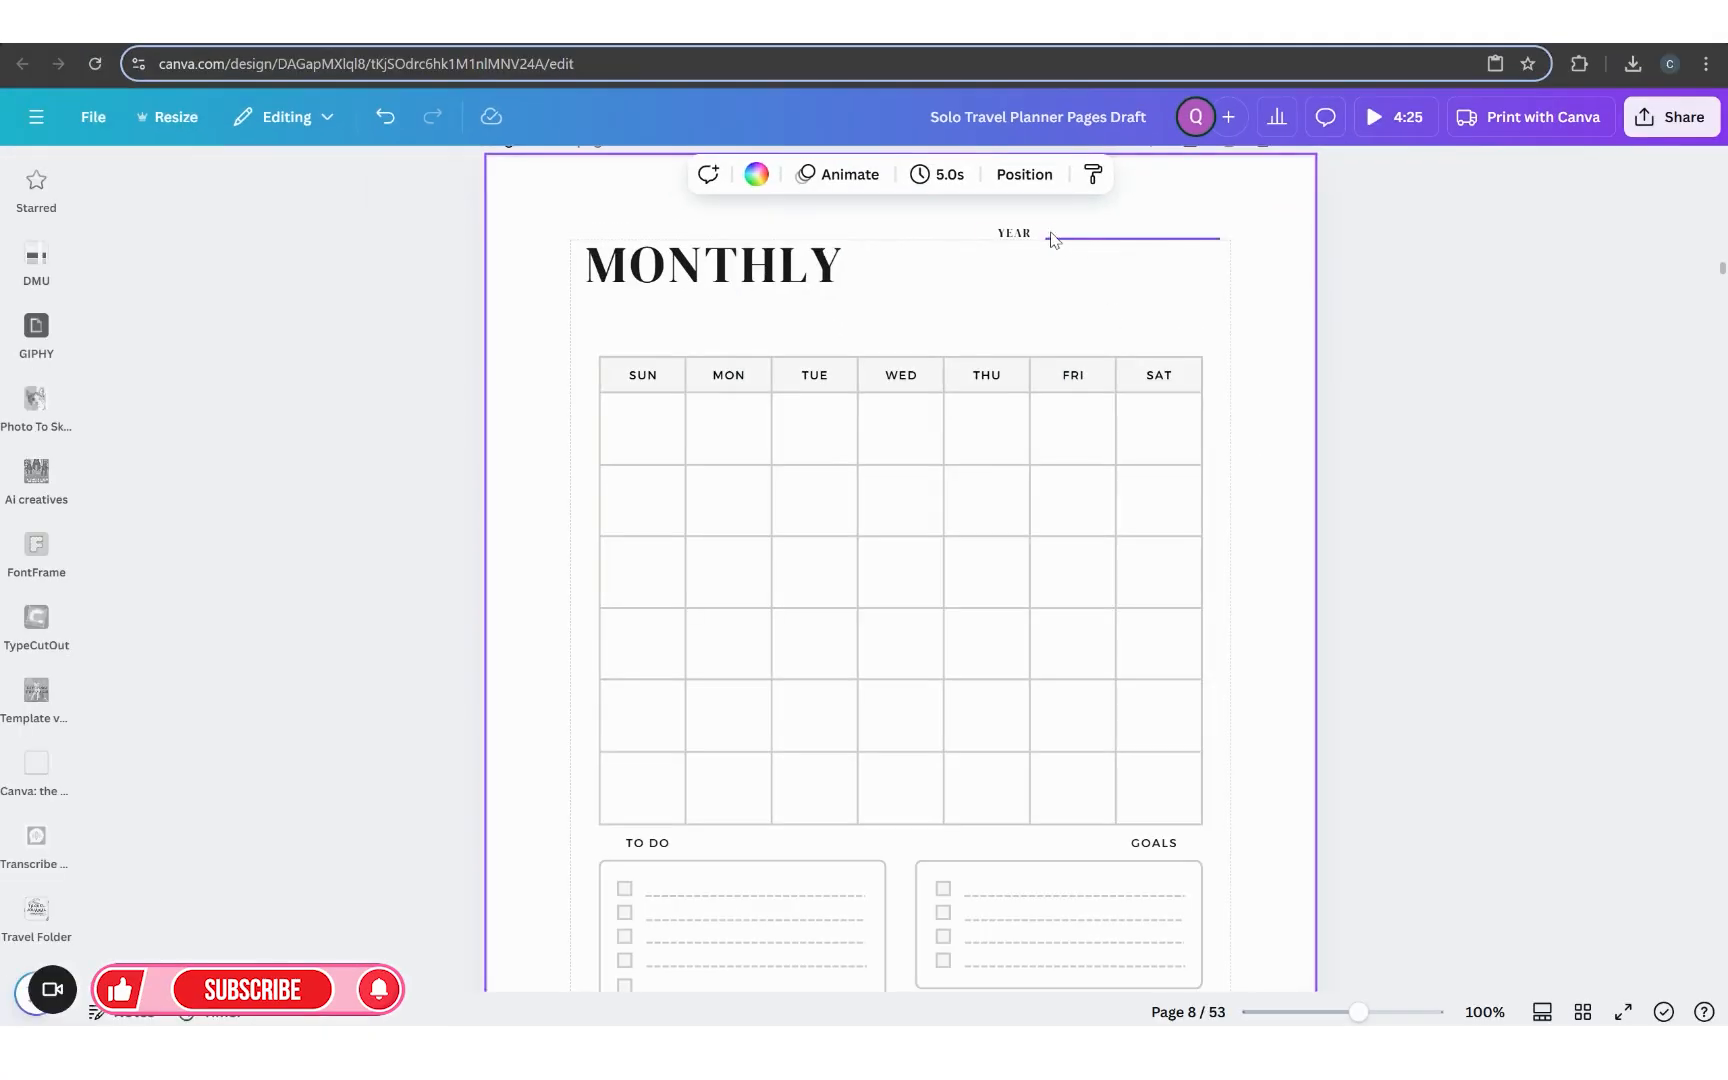
# Step: Add a colon so the label reads "YEAR:" and shift its line slightly closer to the label
pyautogui.click(1036, 233)
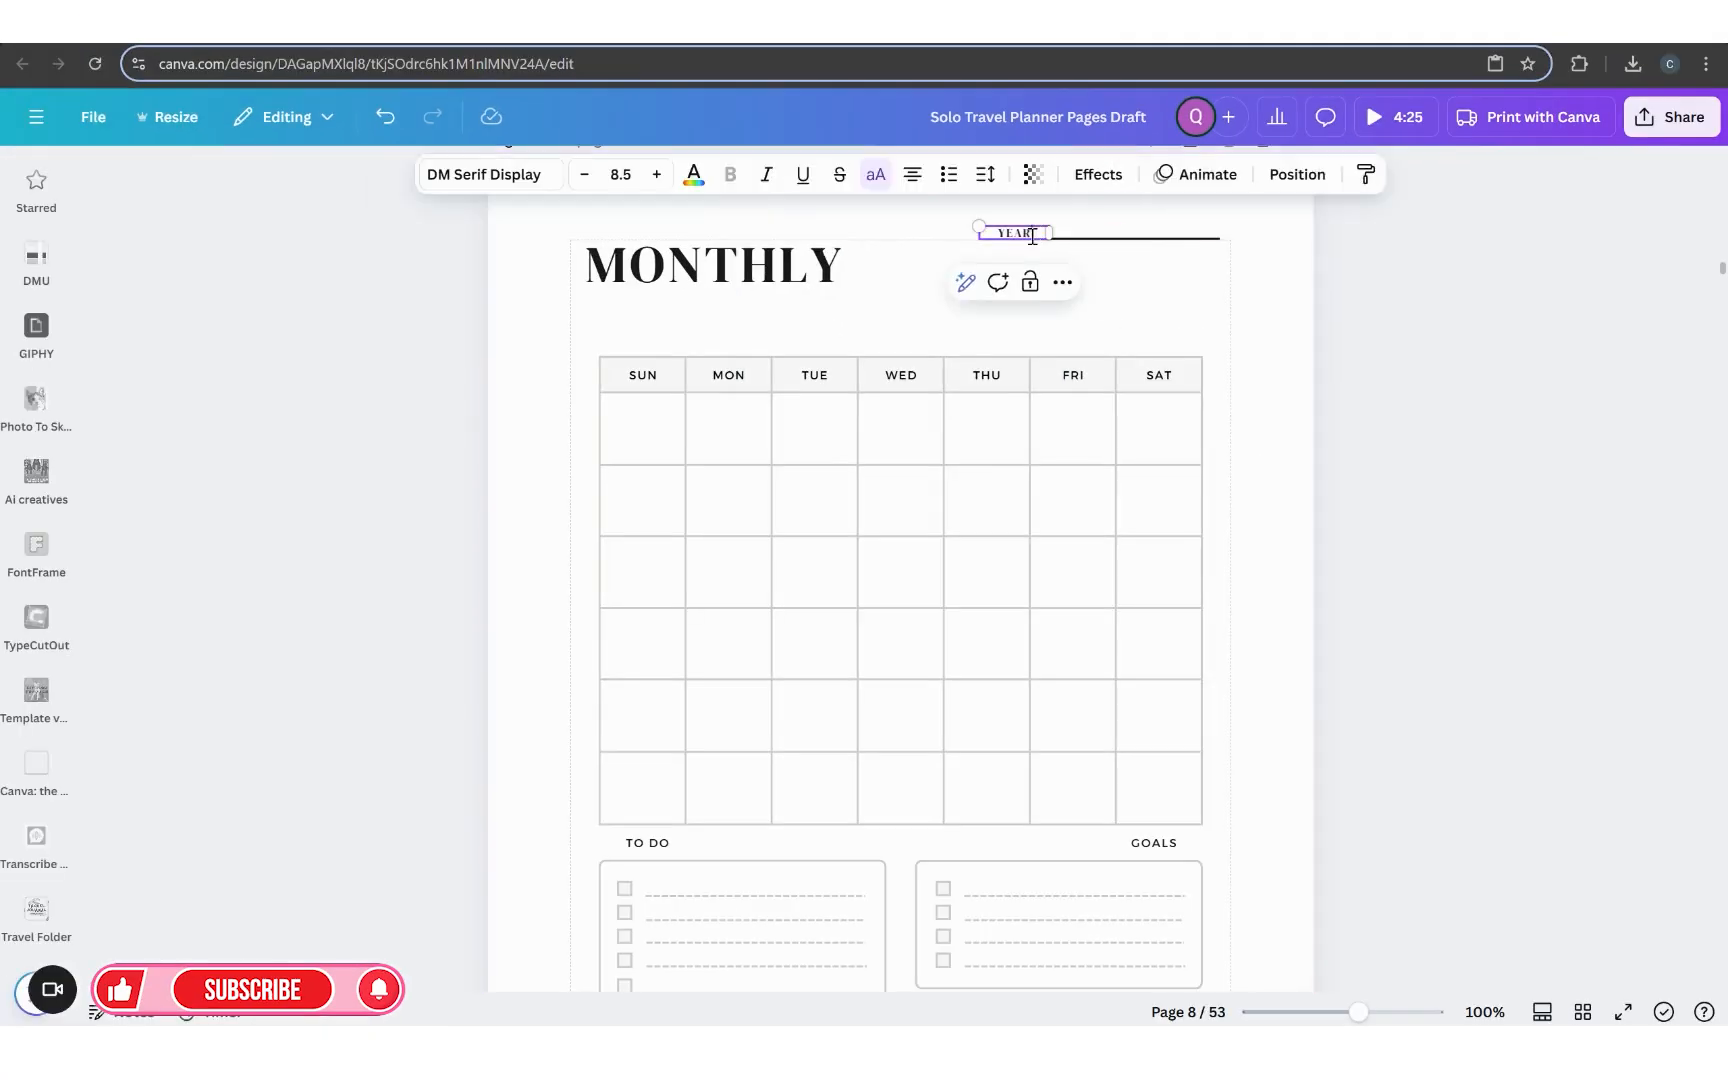
pyautogui.click(1092, 254)
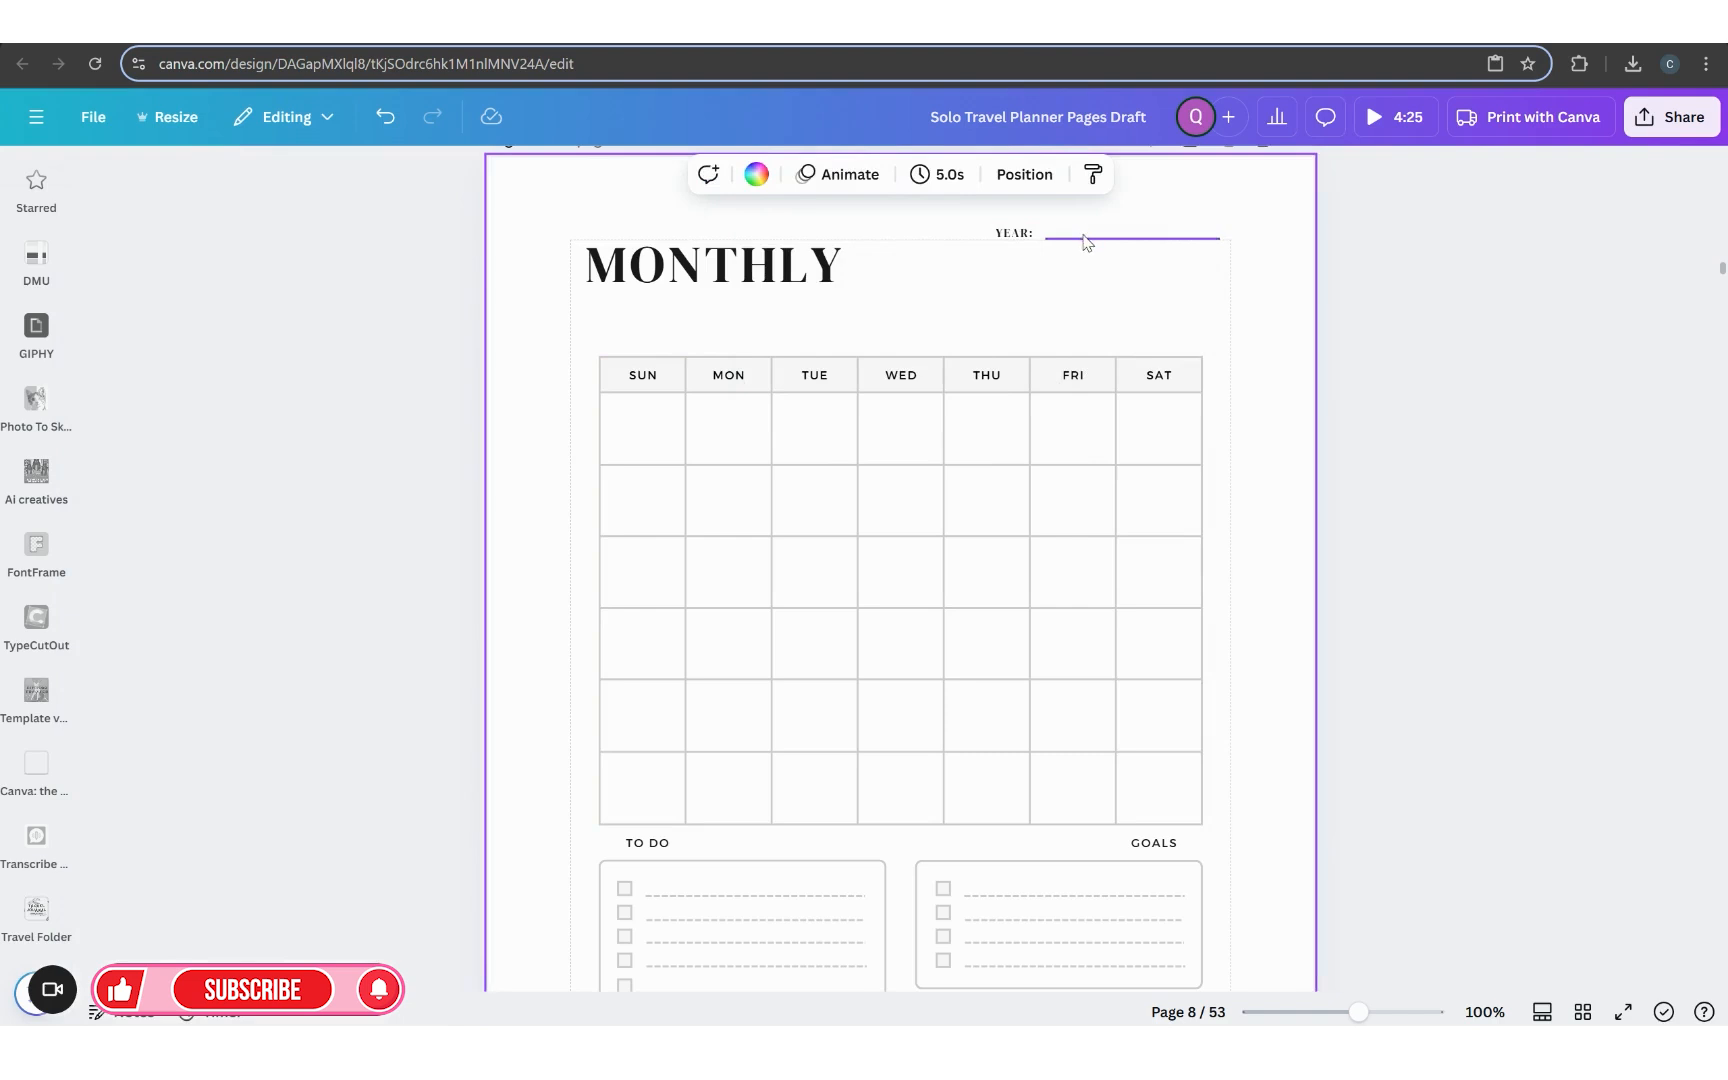
pyautogui.click(1085, 239)
pyautogui.moveTo(1191, 241); pyautogui.dragTo(1188, 242)
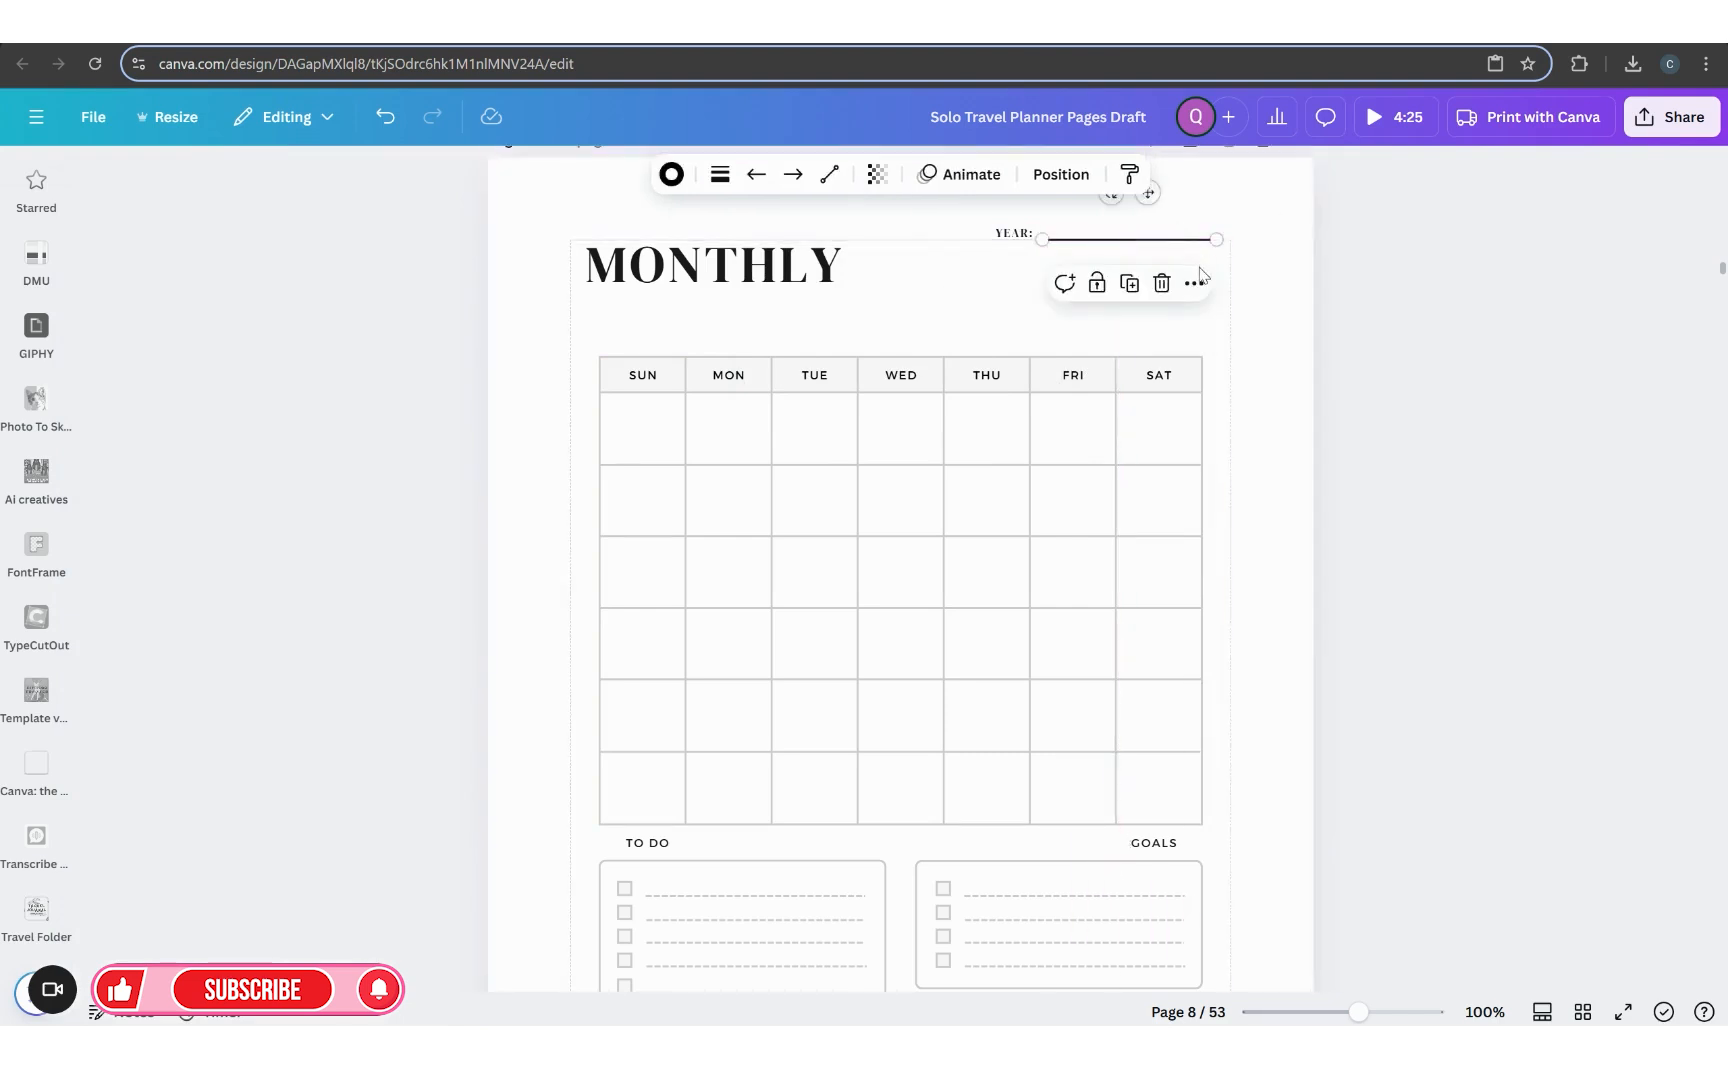
pyautogui.click(1256, 247)
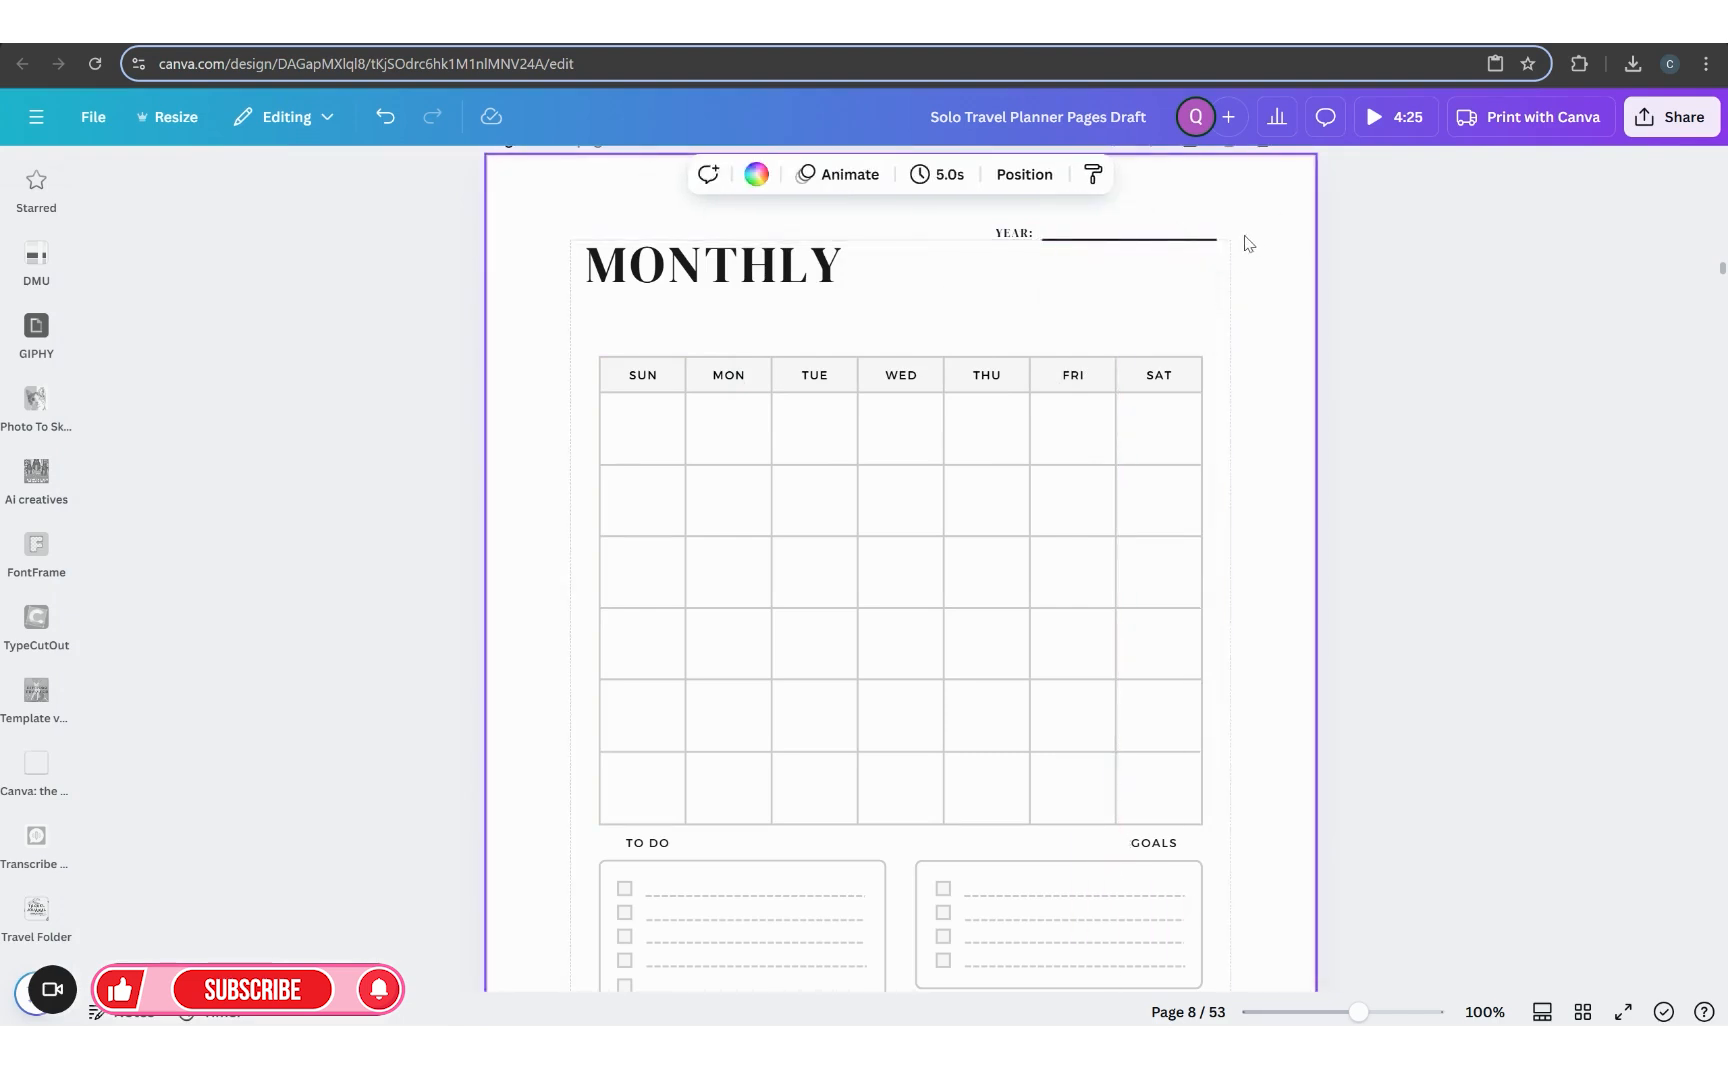
# Step: Group the YEAR: label with its line
pyautogui.click(1020, 240)
pyautogui.click(1020, 283)
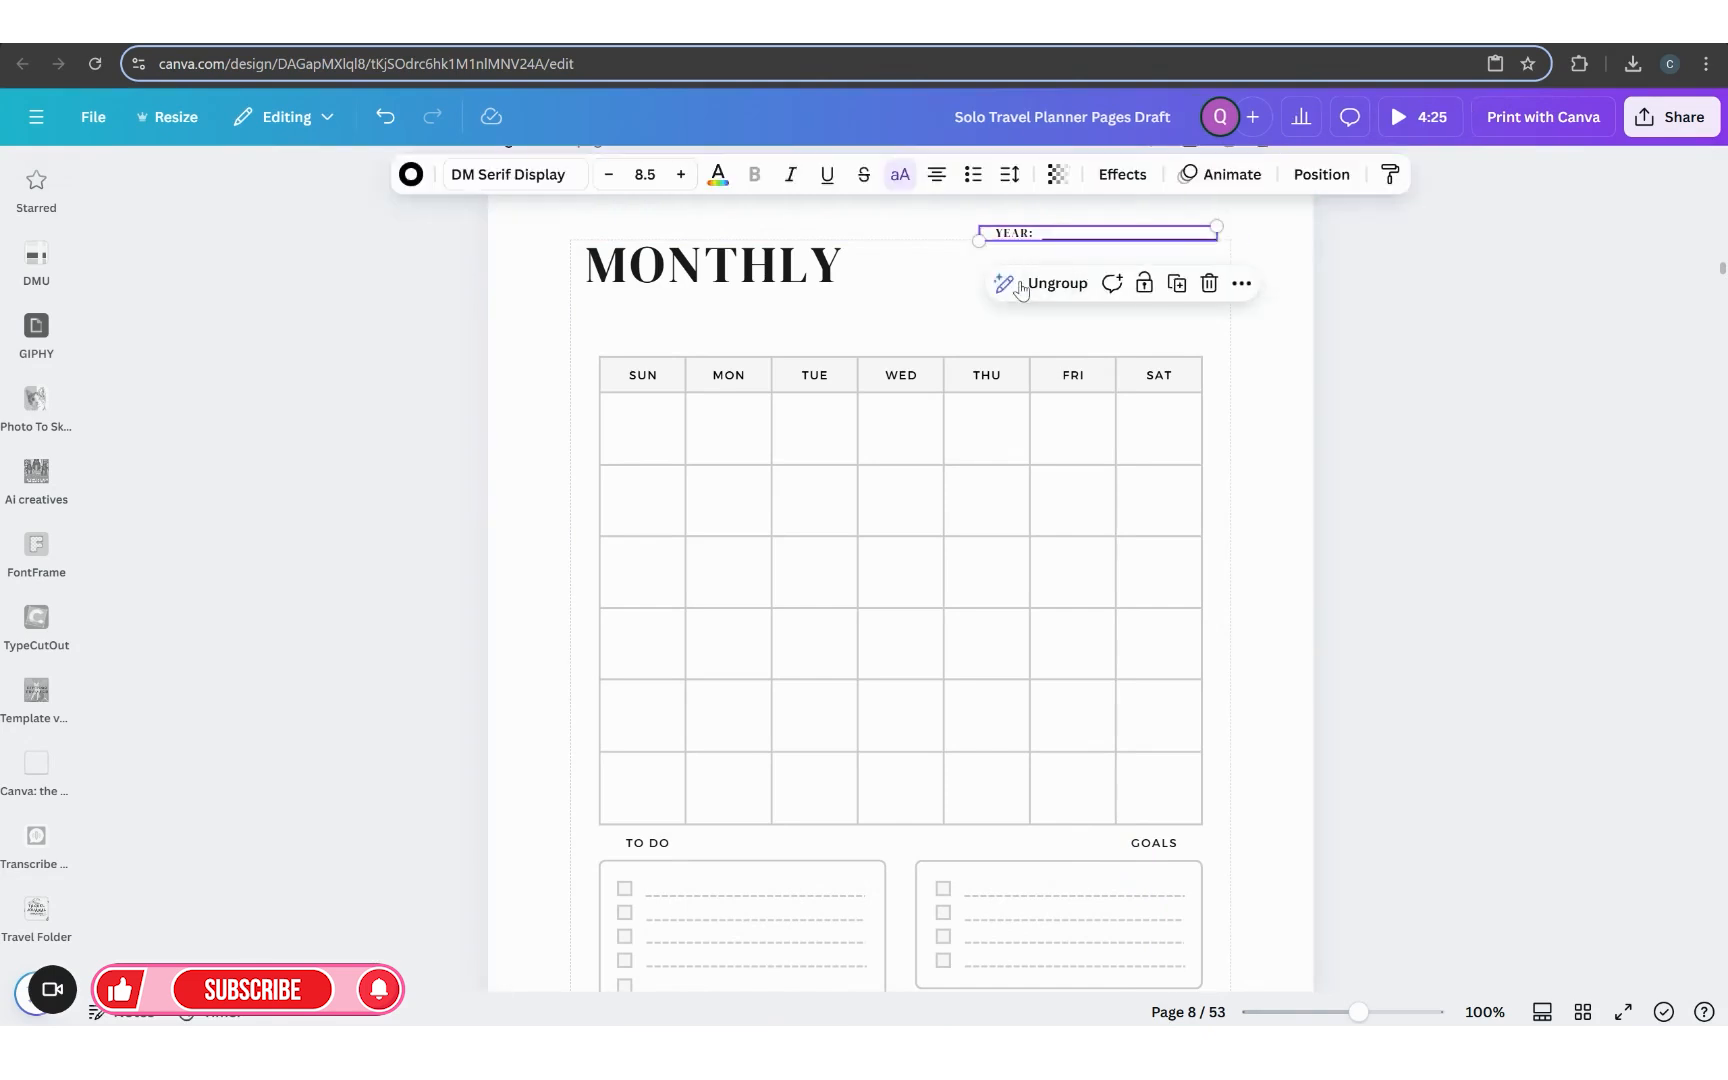
pyautogui.click(1252, 262)
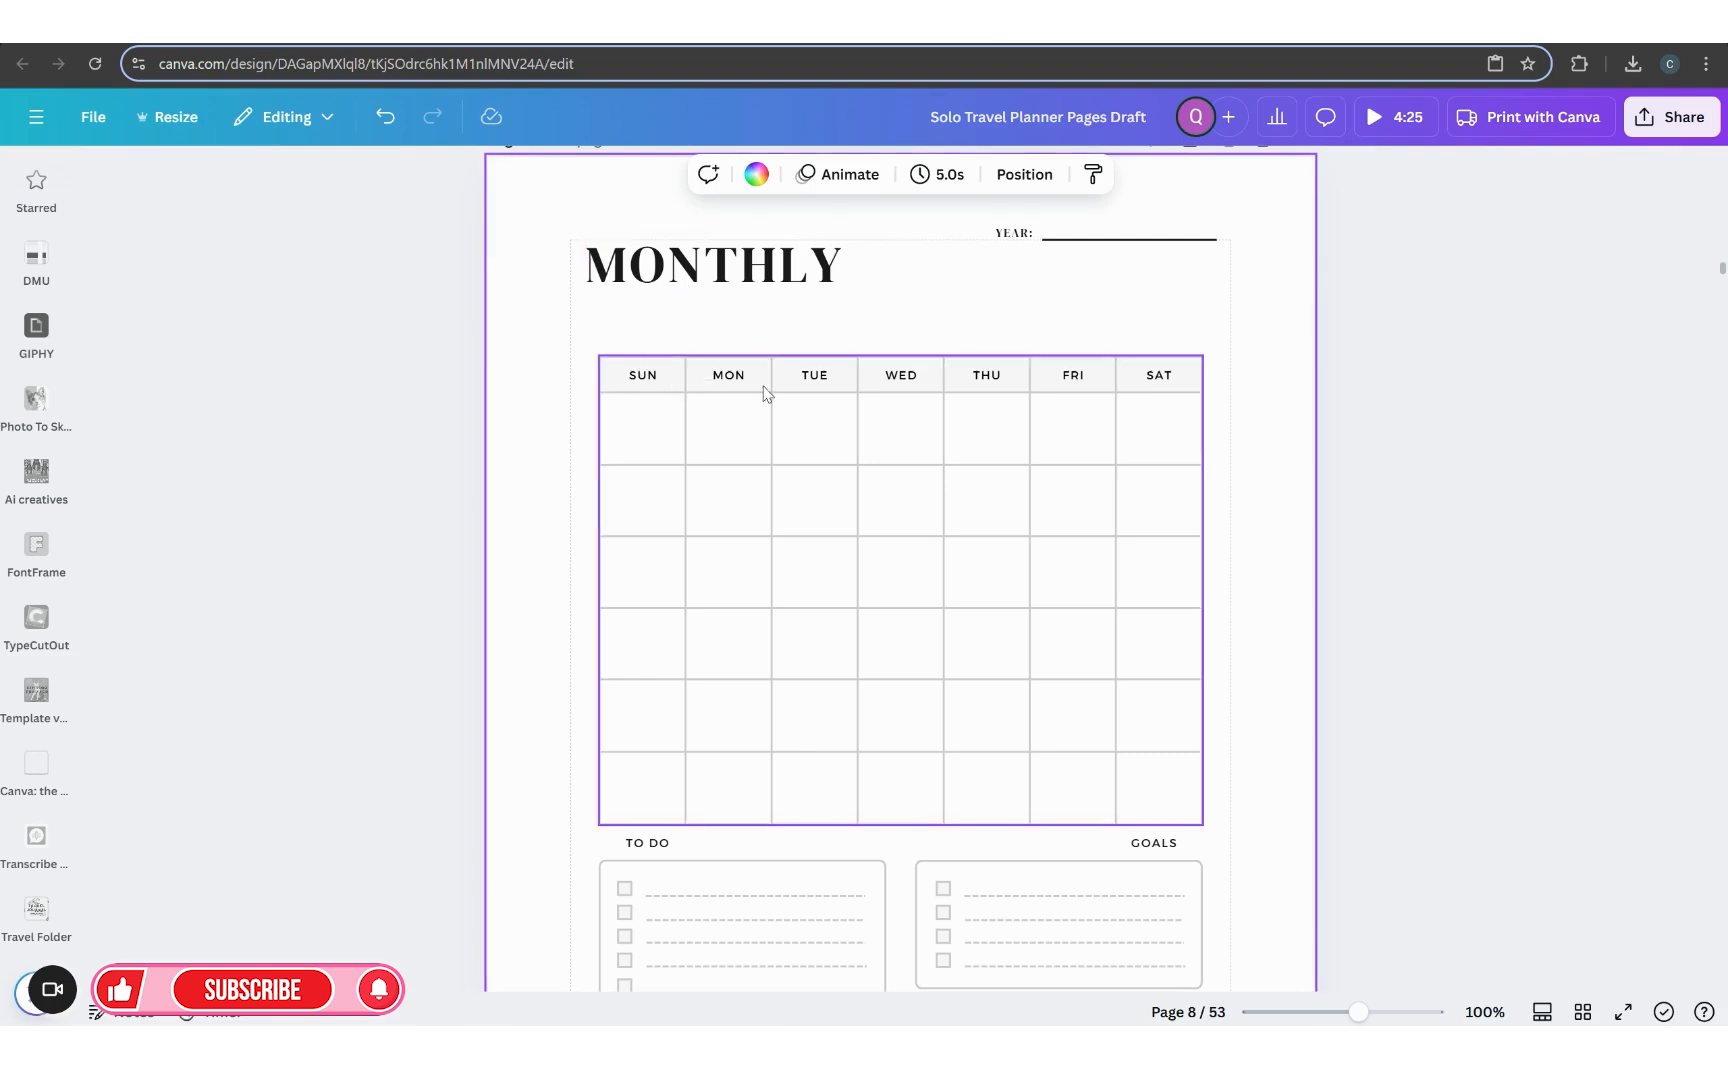
# Step: Fill the SUN header cell of the calendar table with the blue #24aae1 from the document colors
pyautogui.click(689, 404)
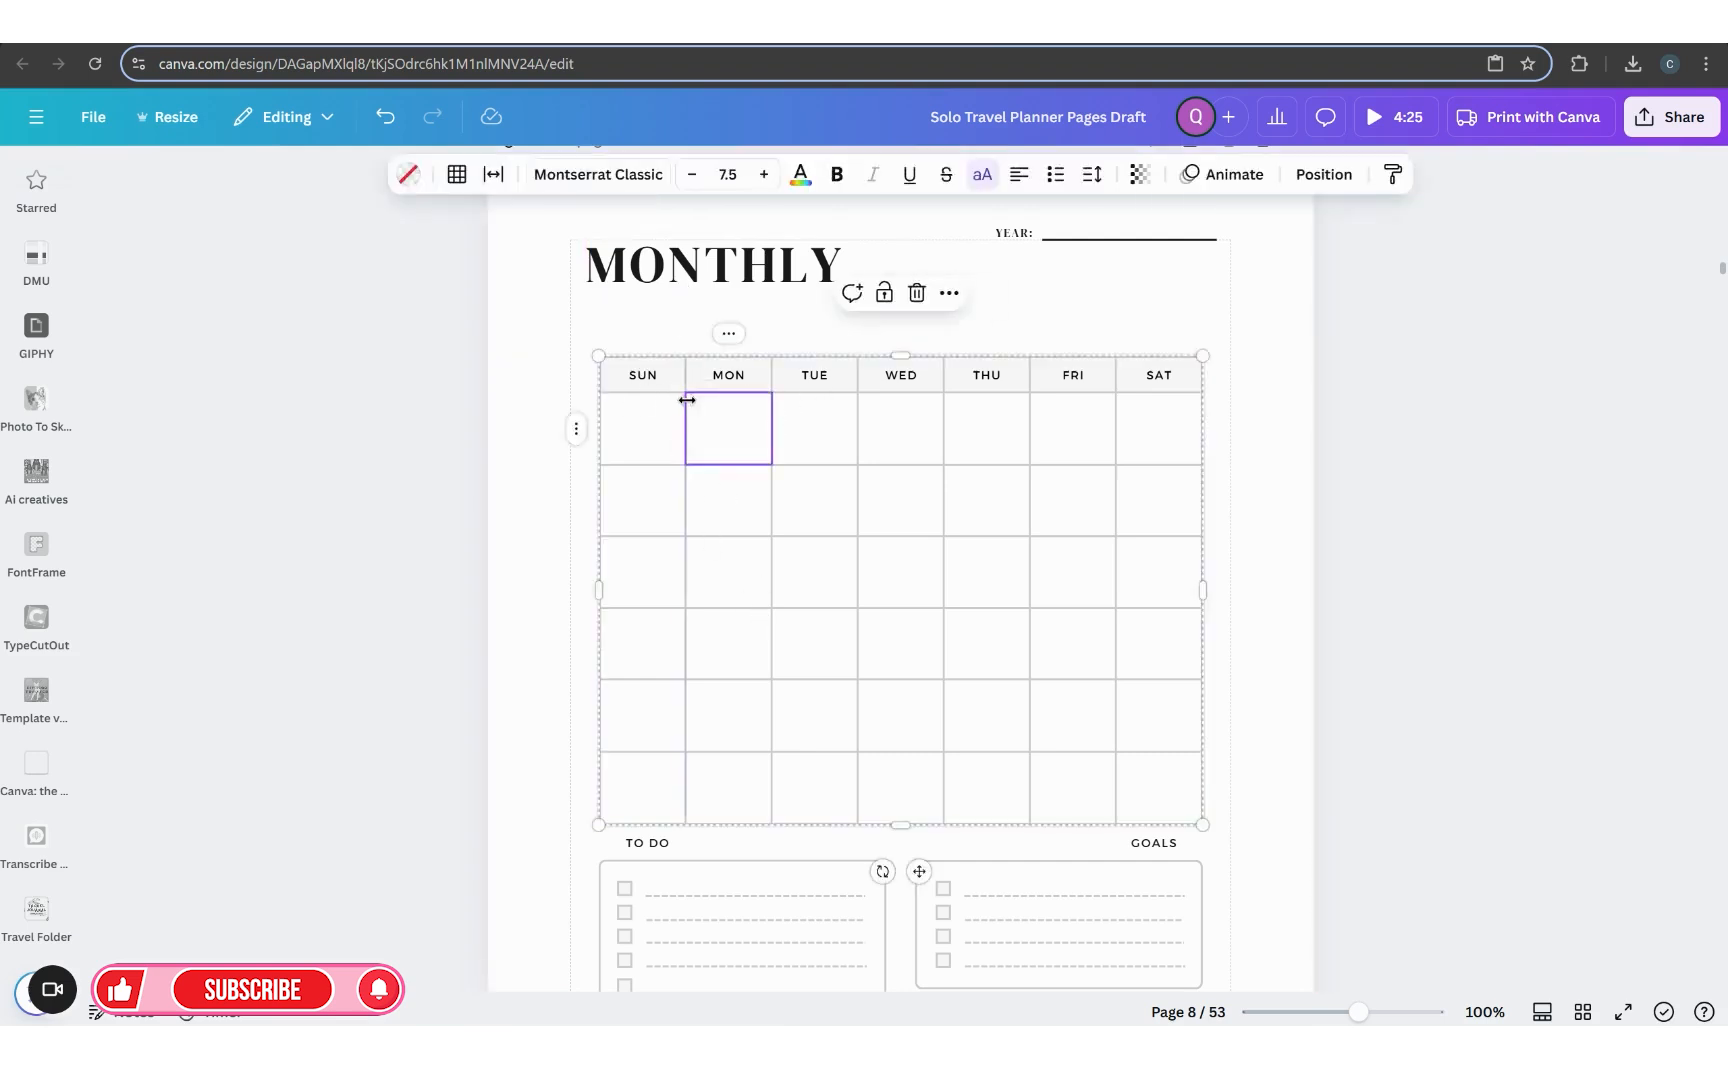
pyautogui.click(665, 387)
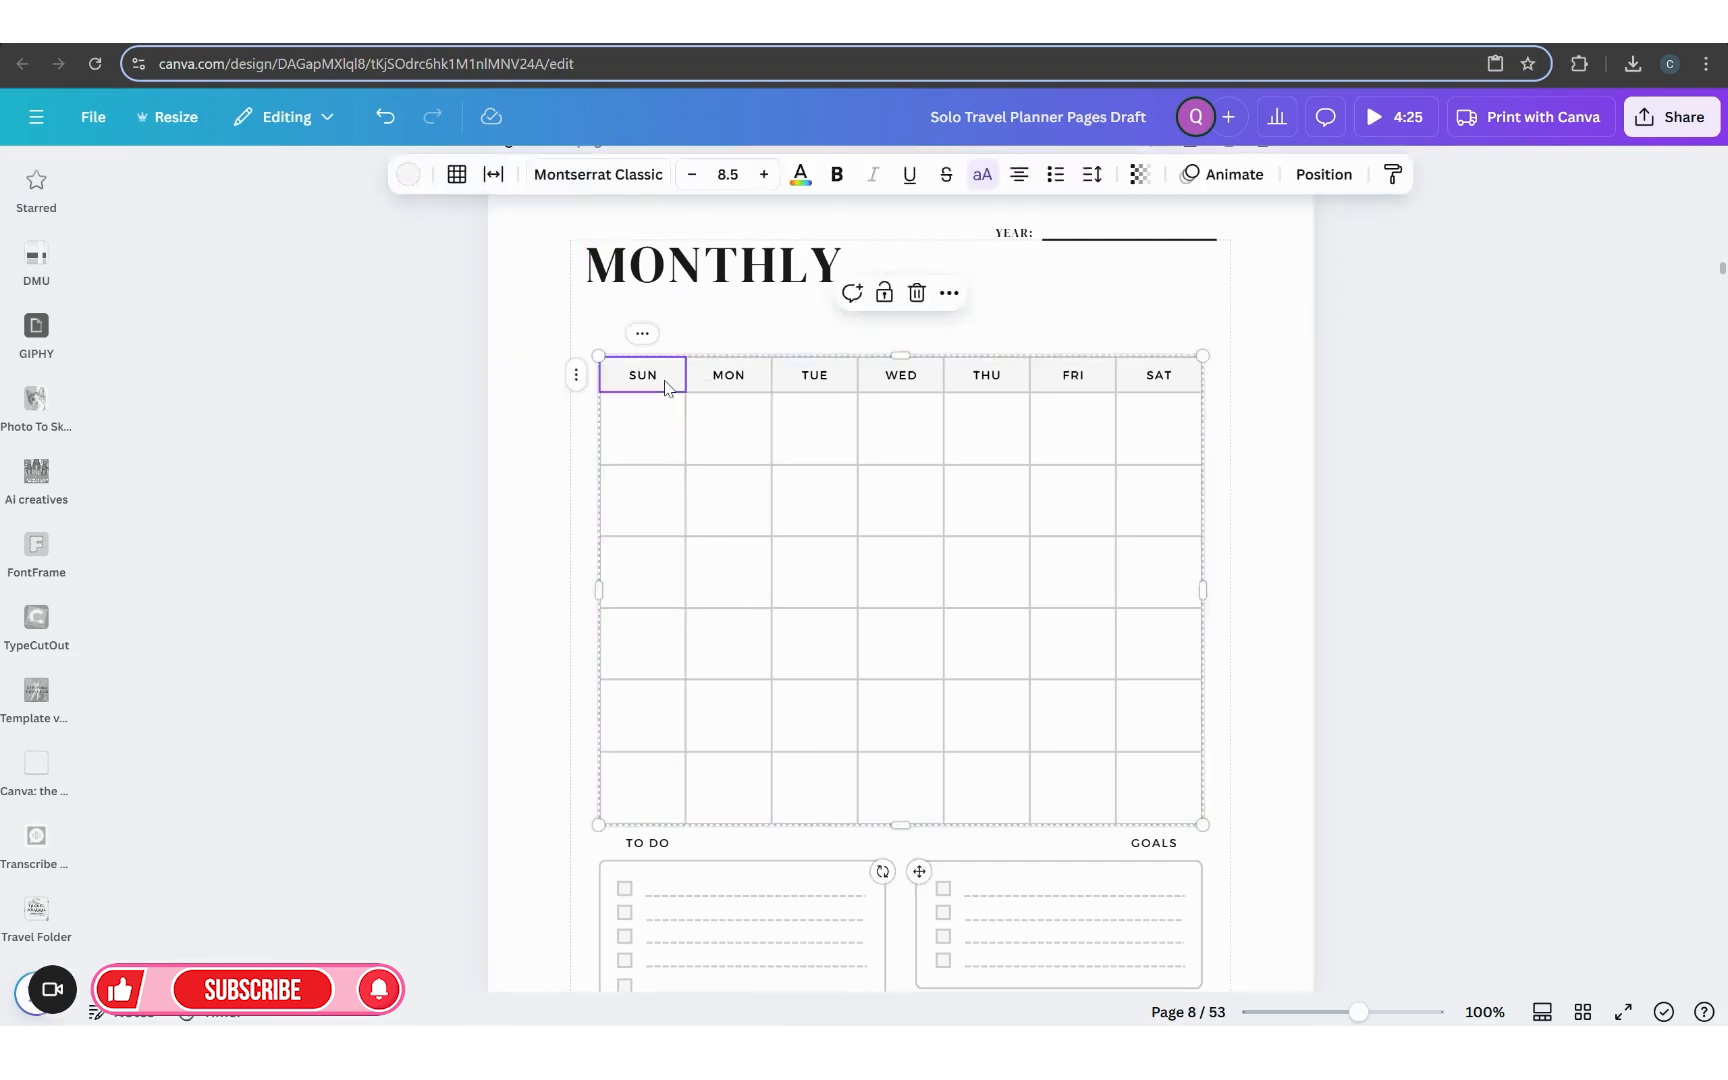
pyautogui.click(406, 174)
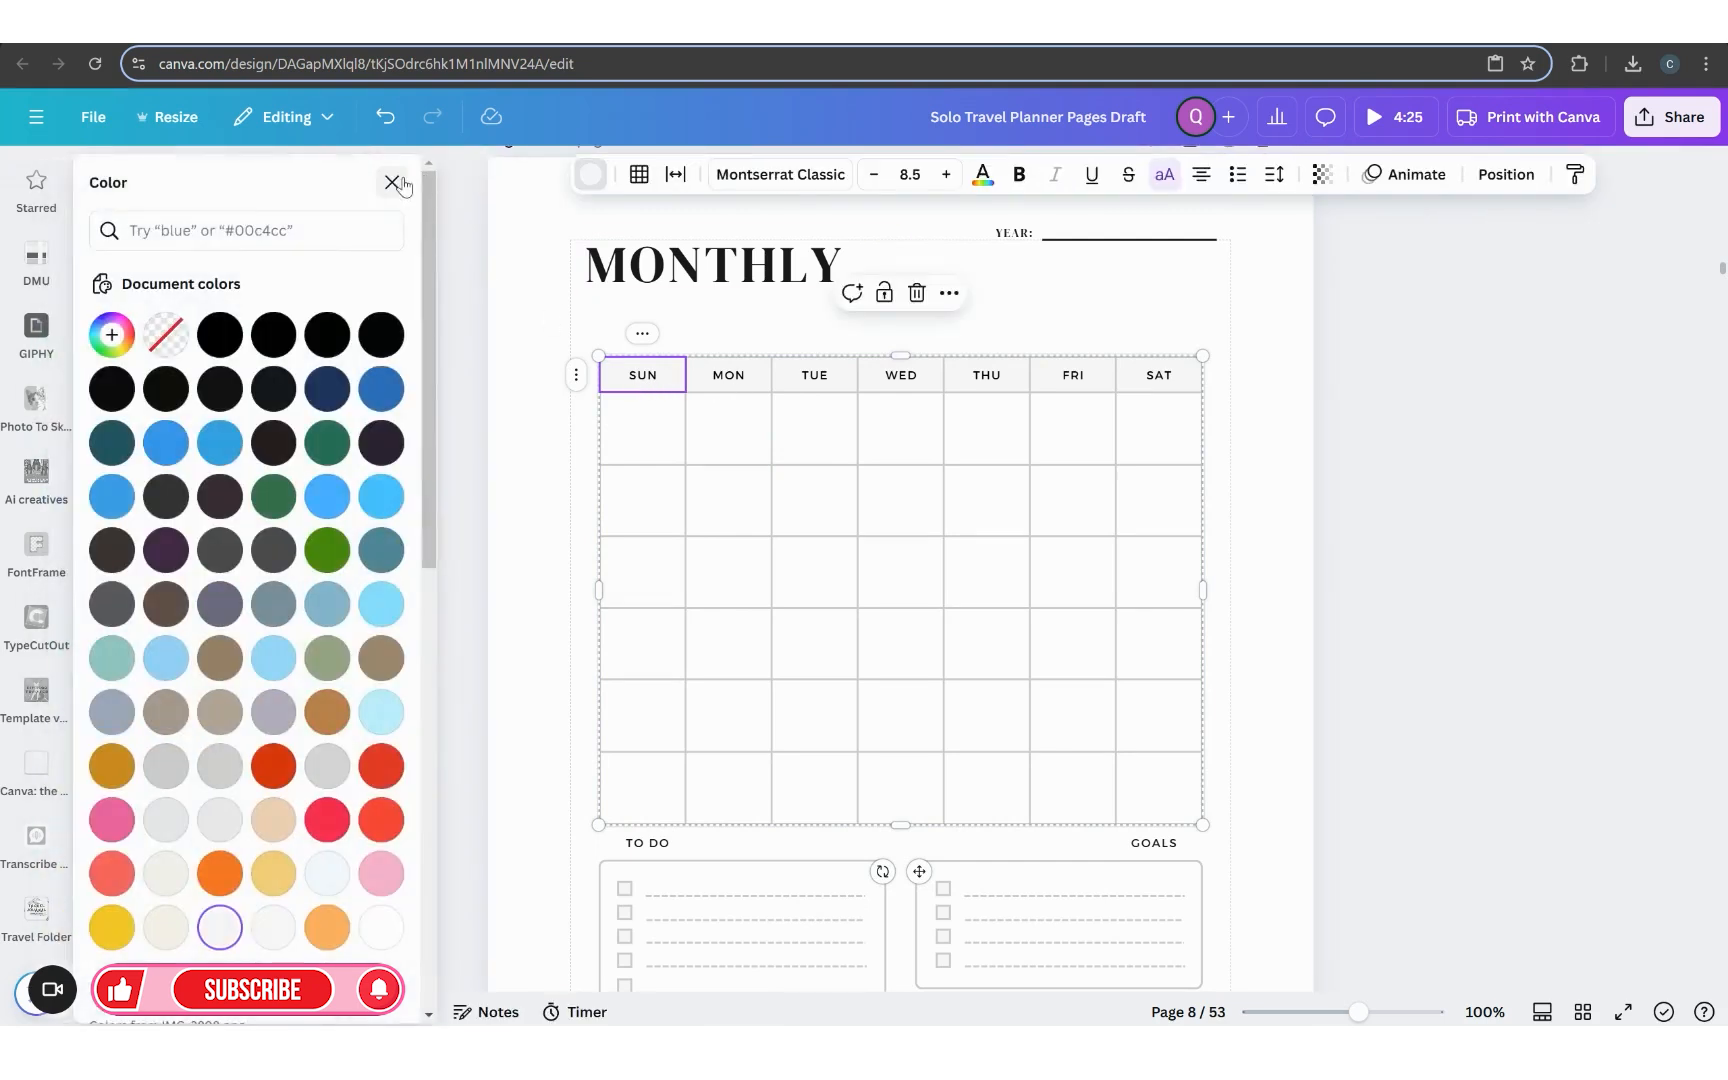
pyautogui.click(167, 446)
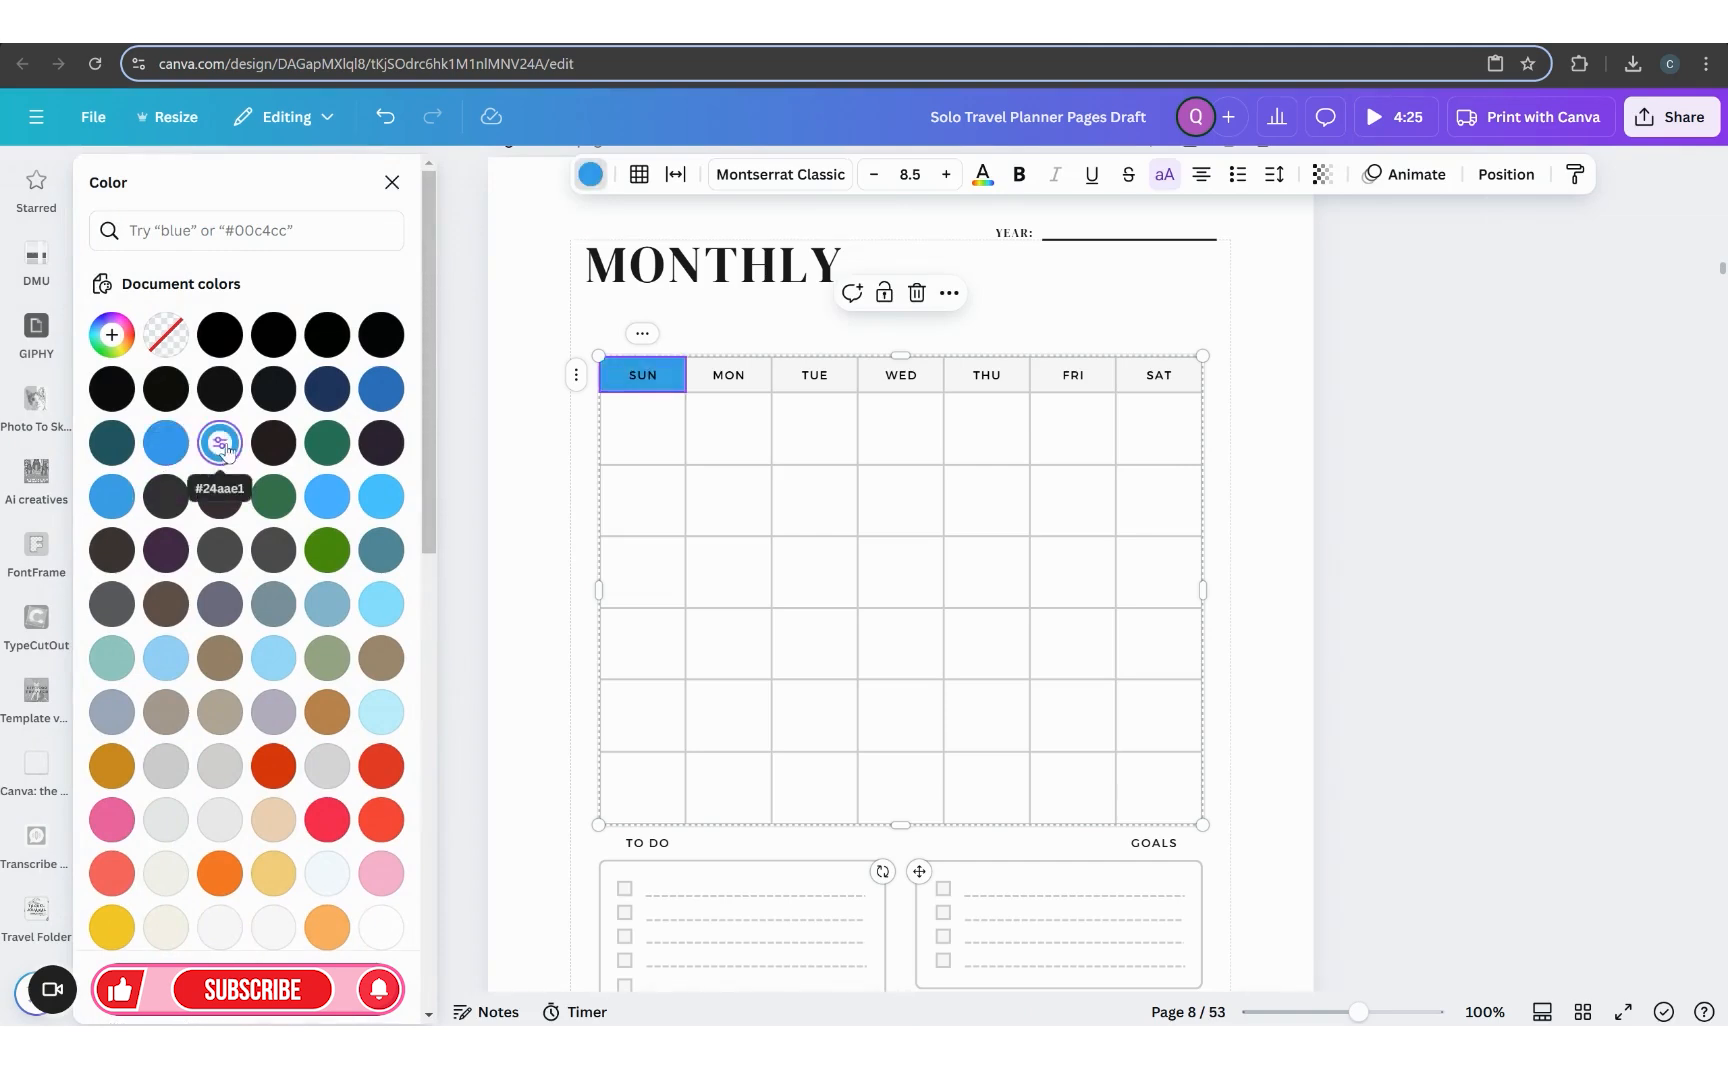
pyautogui.click(220, 443)
pyautogui.scroll(-3, 160, 800)
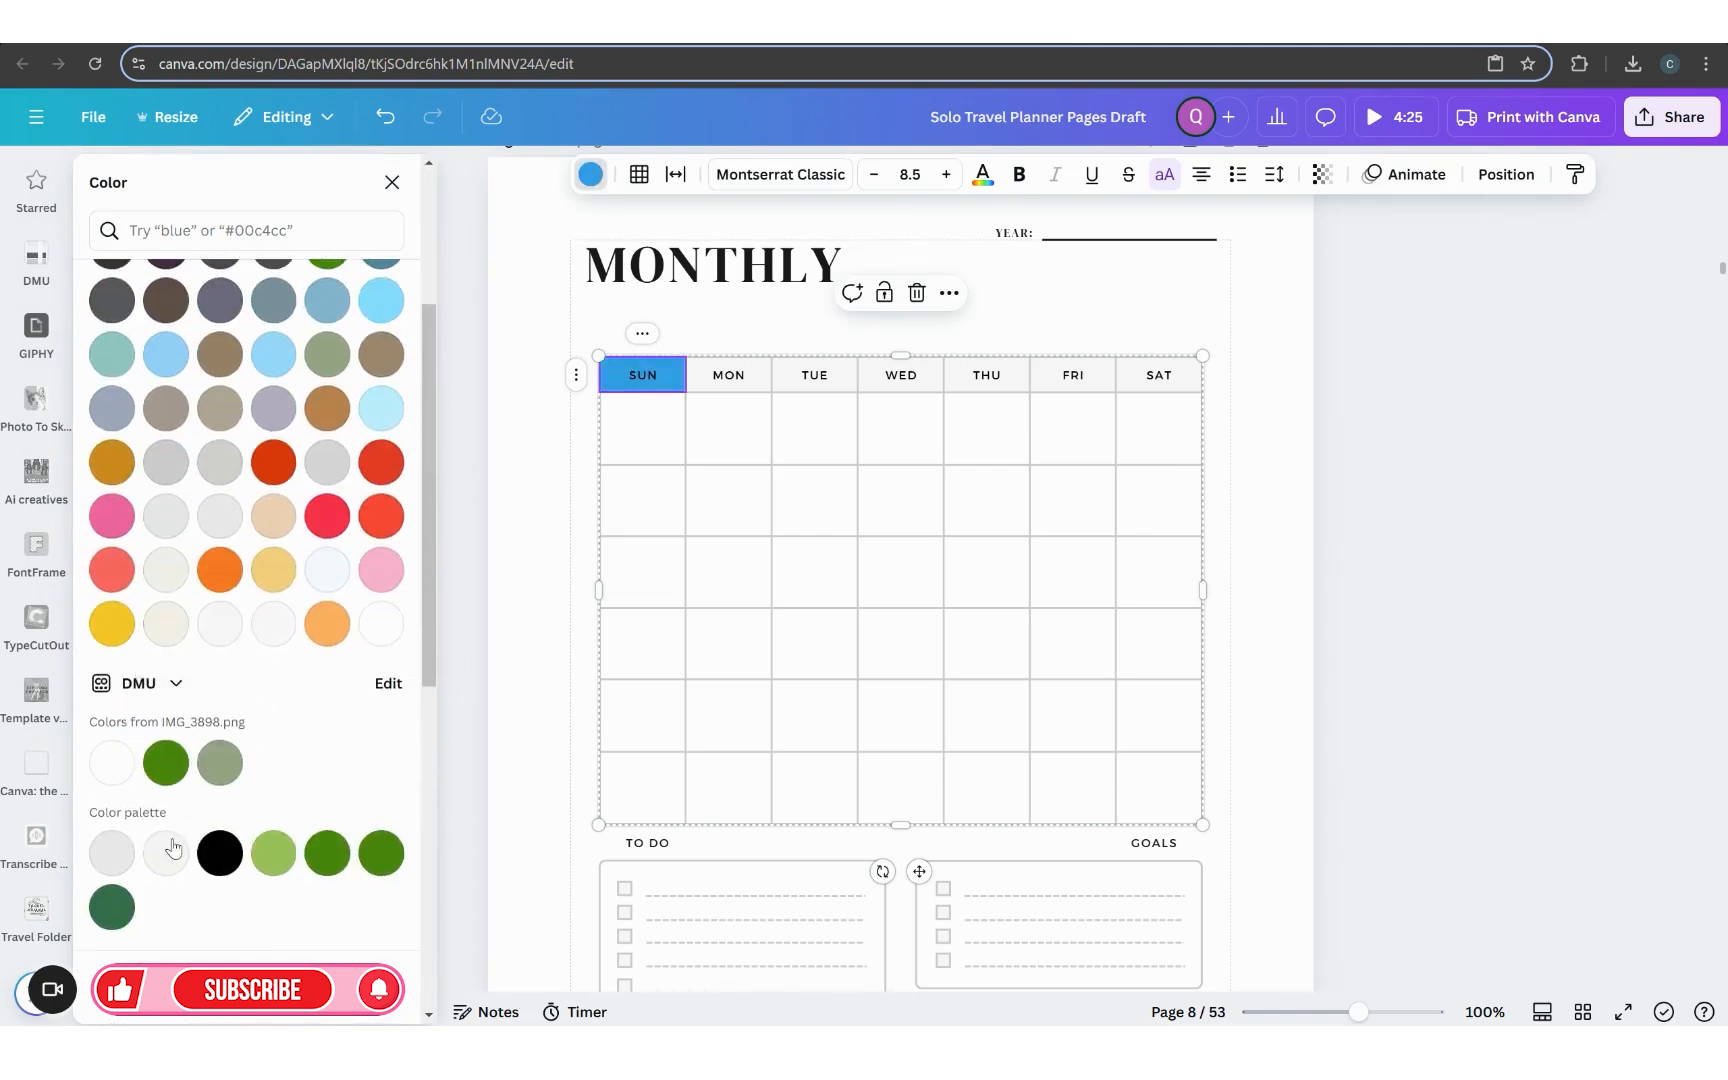
pyautogui.scroll(2, 272, 677)
# Step: Fill the remaining weekday header cells, MON through SAT, with the same blue #24aae1
pyautogui.click(718, 385)
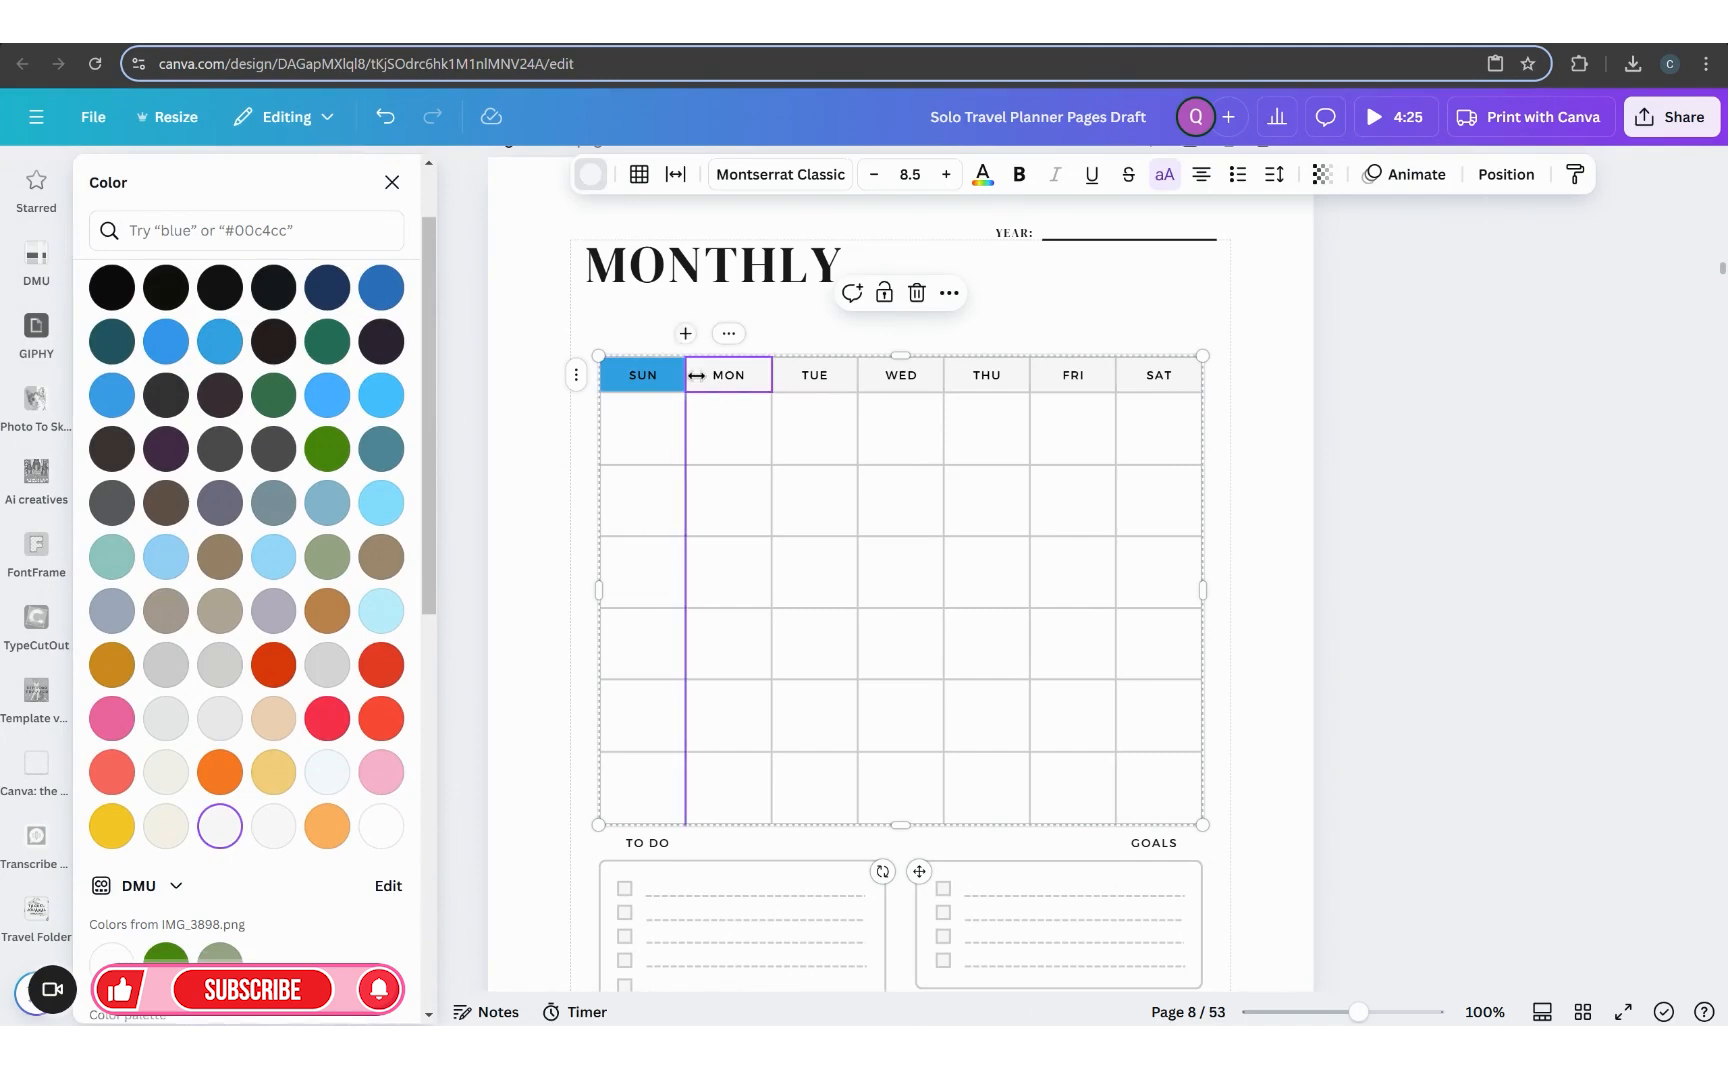
pyautogui.click(588, 172)
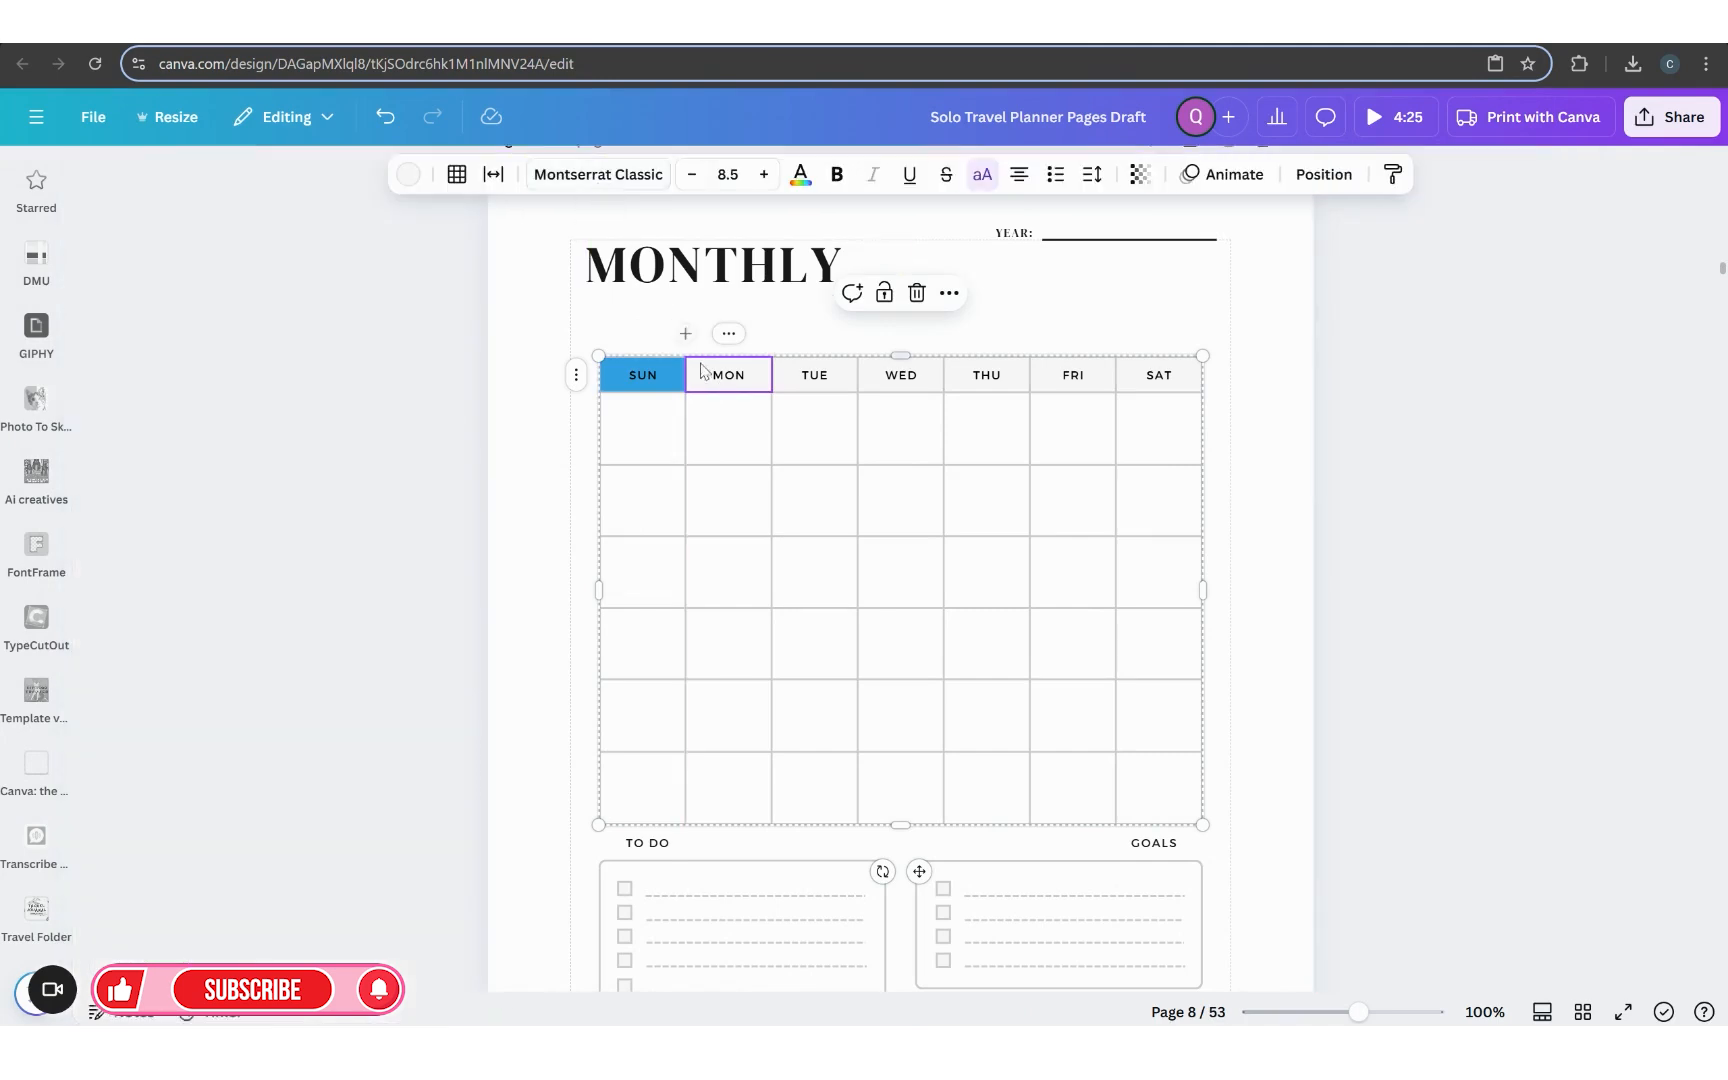
pyautogui.click(408, 175)
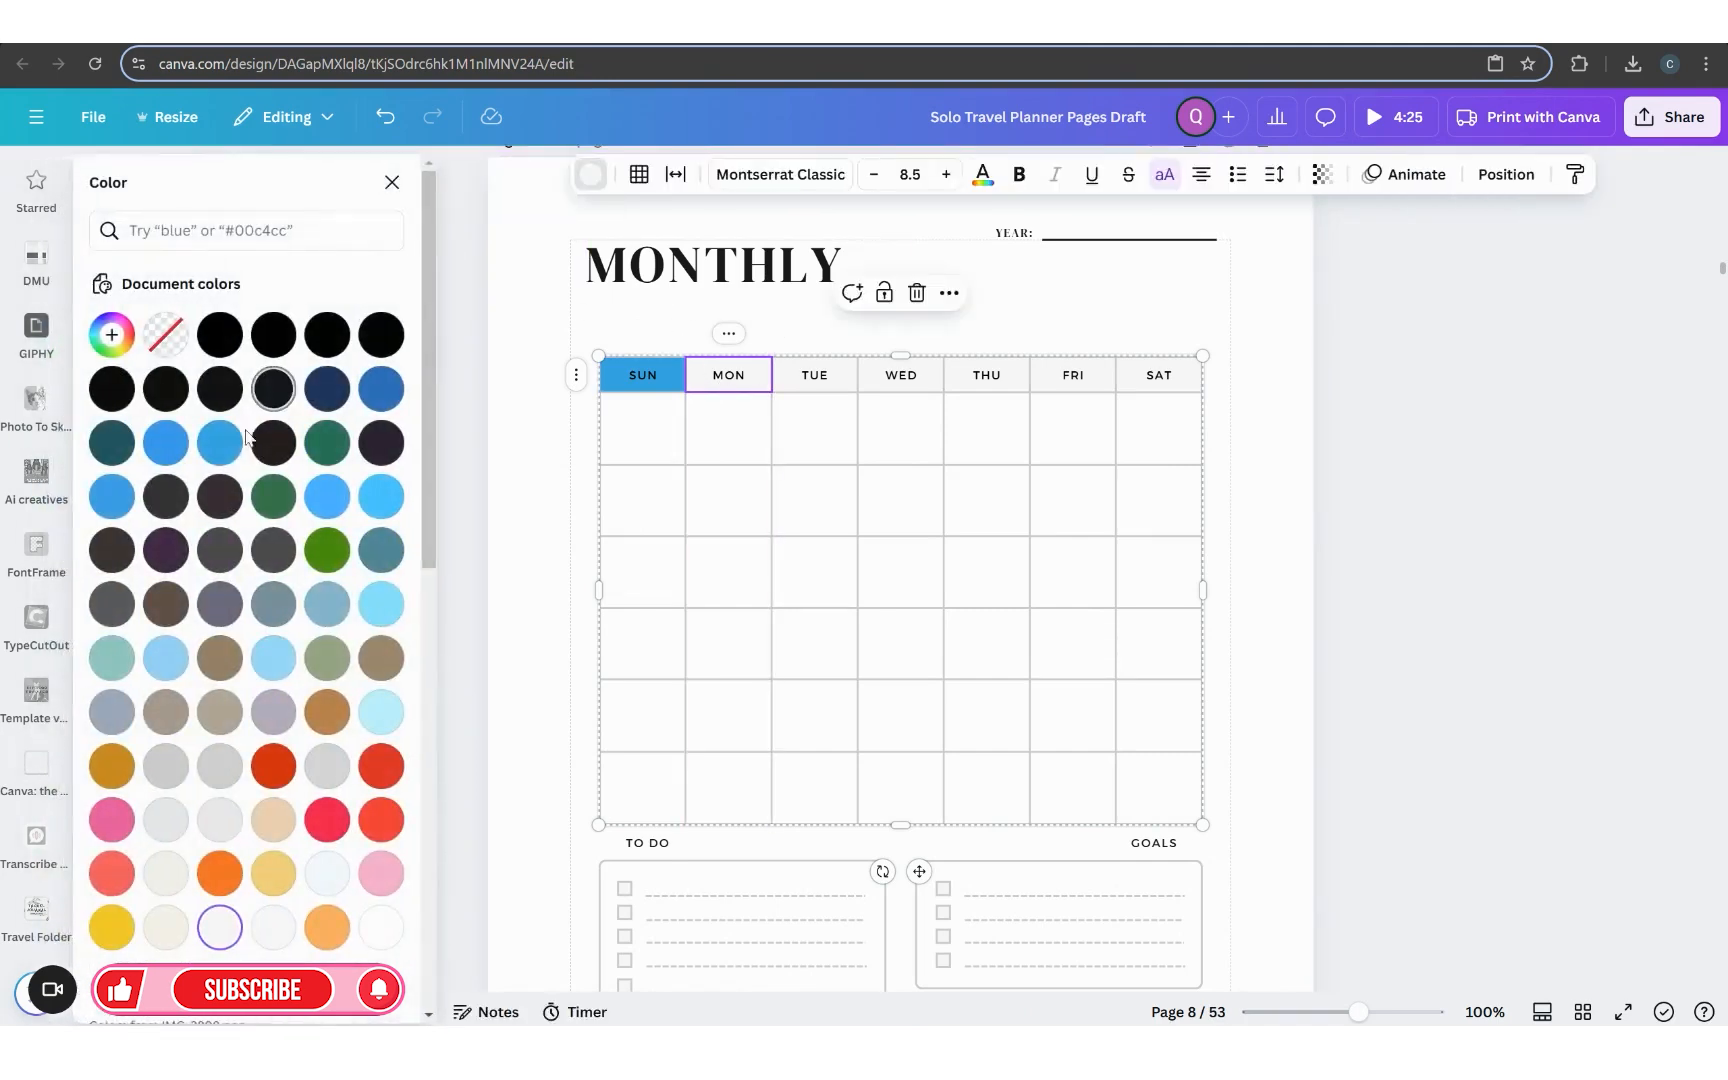
pyautogui.click(222, 446)
pyautogui.click(836, 380)
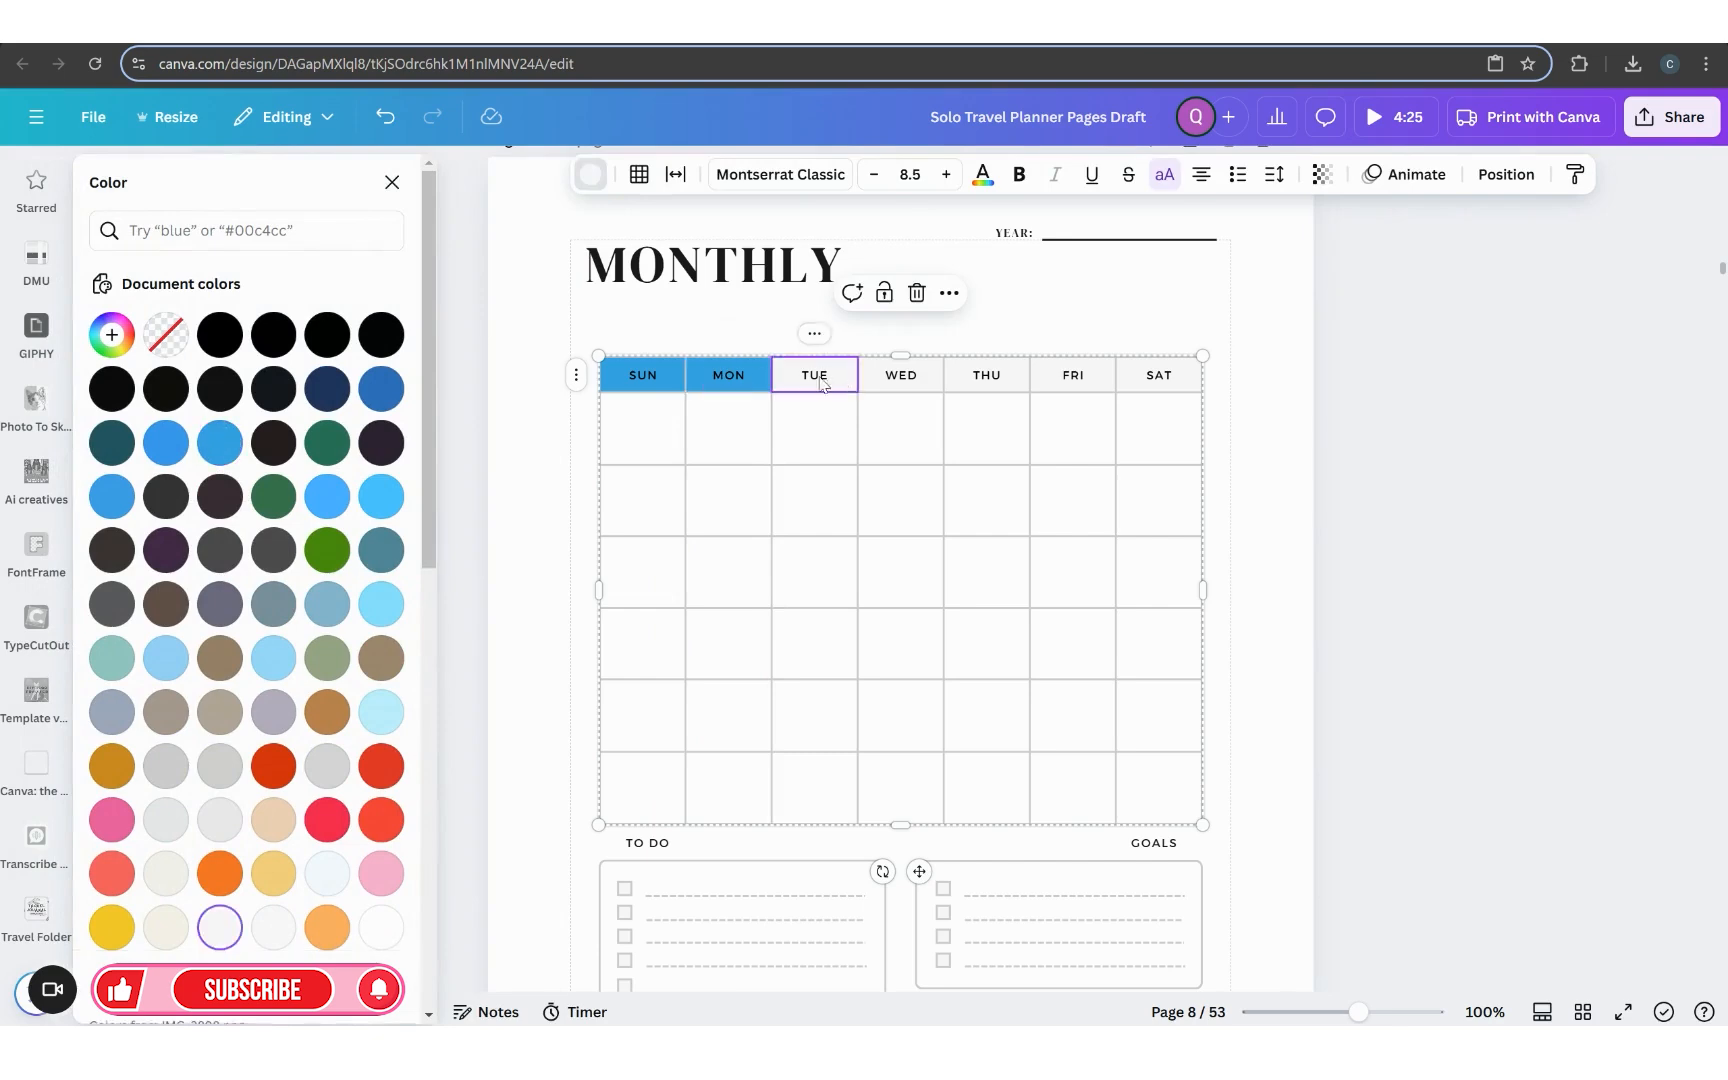
pyautogui.click(220, 442)
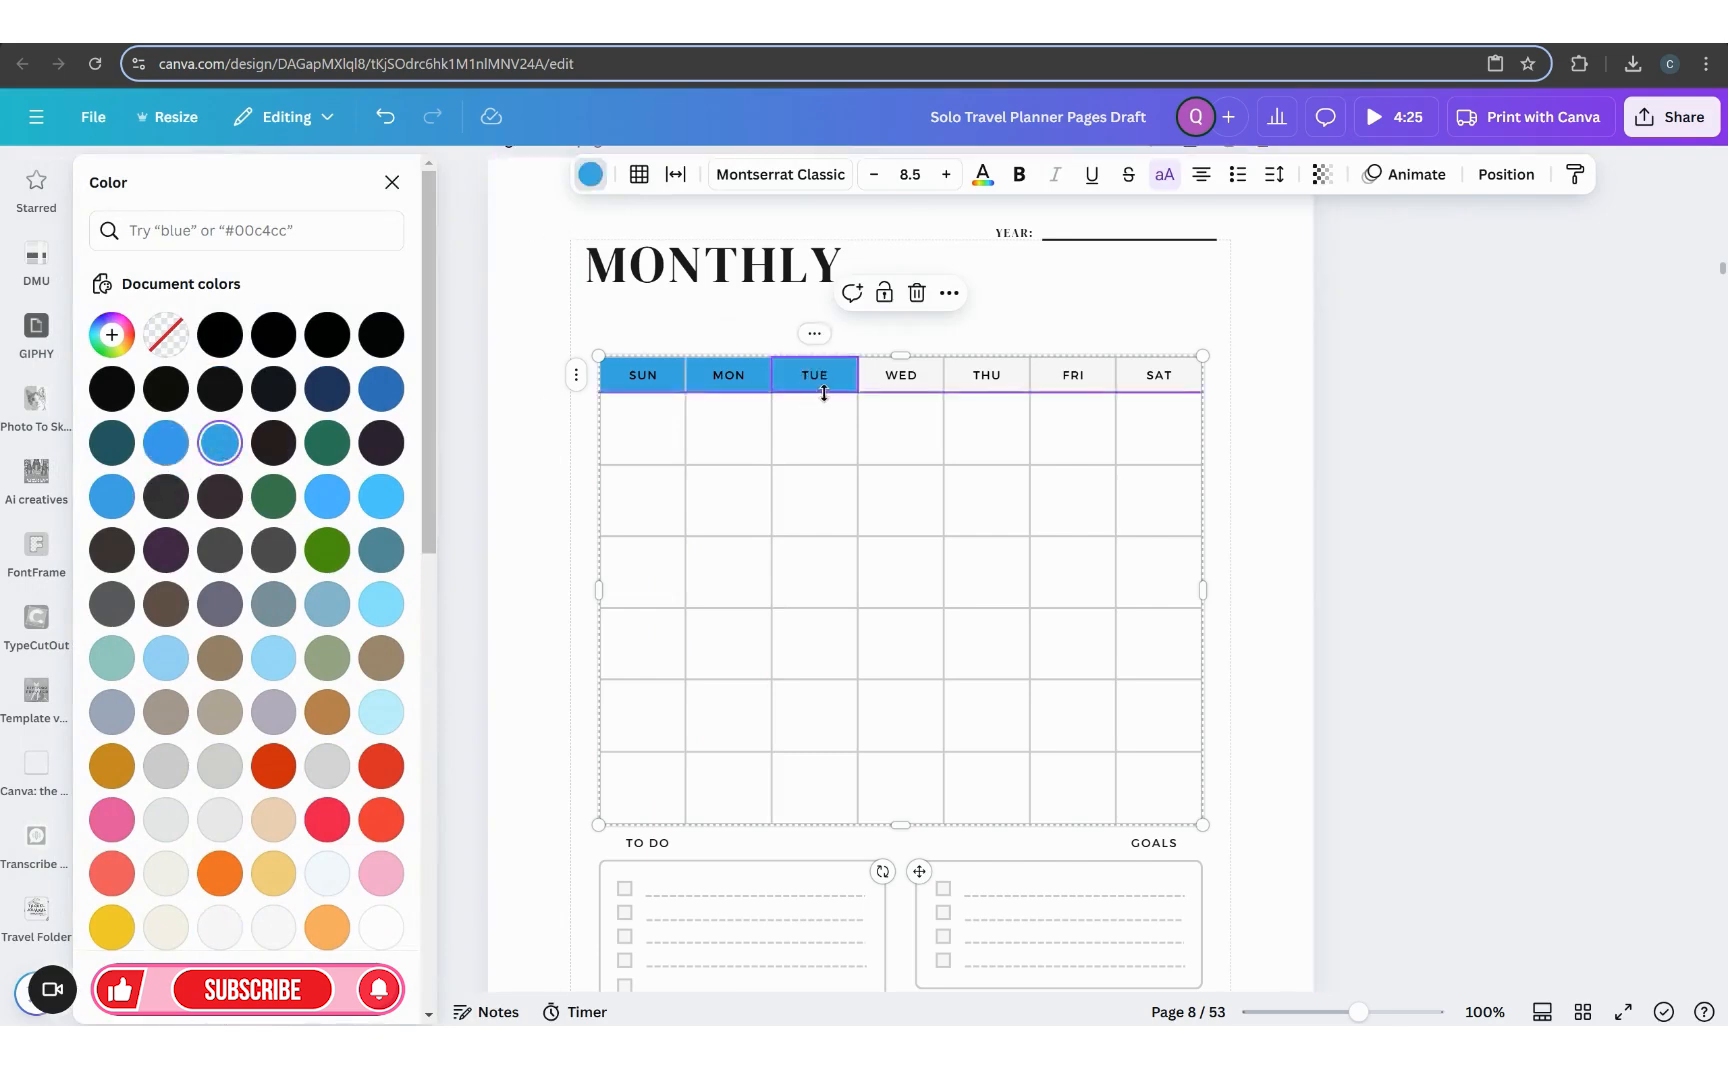
pyautogui.click(877, 382)
pyautogui.click(220, 442)
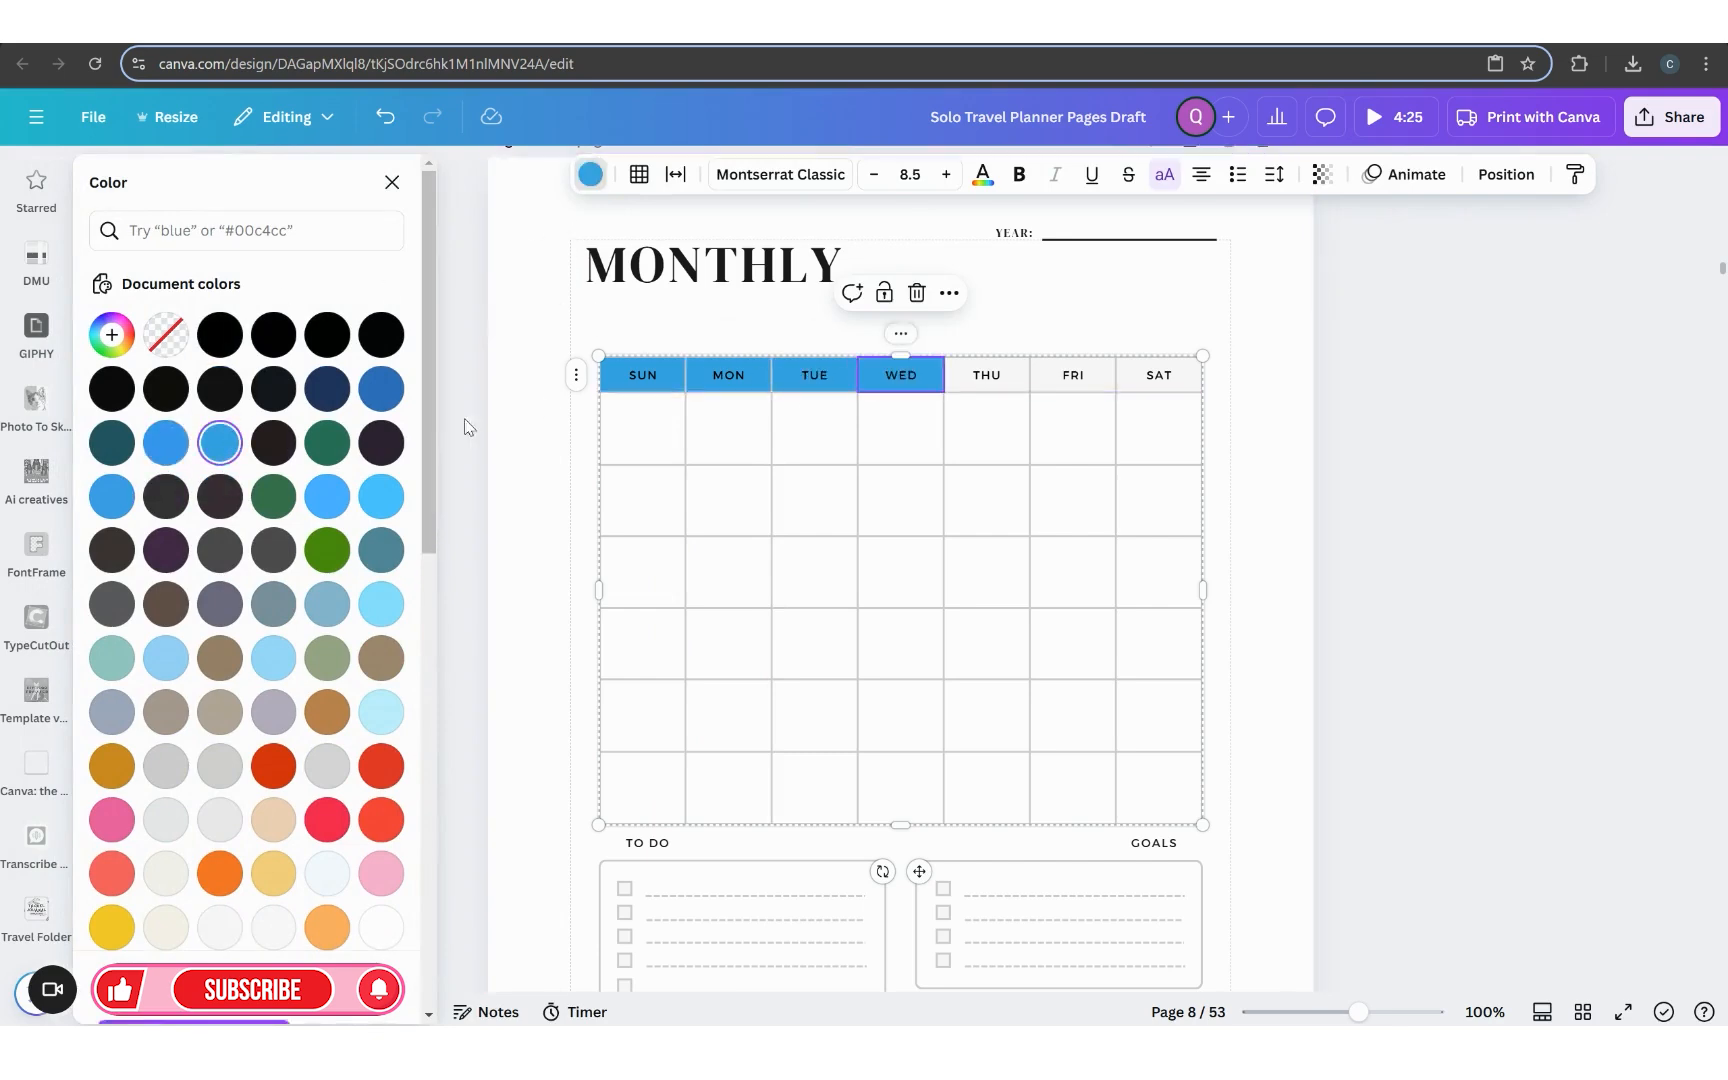
pyautogui.click(960, 389)
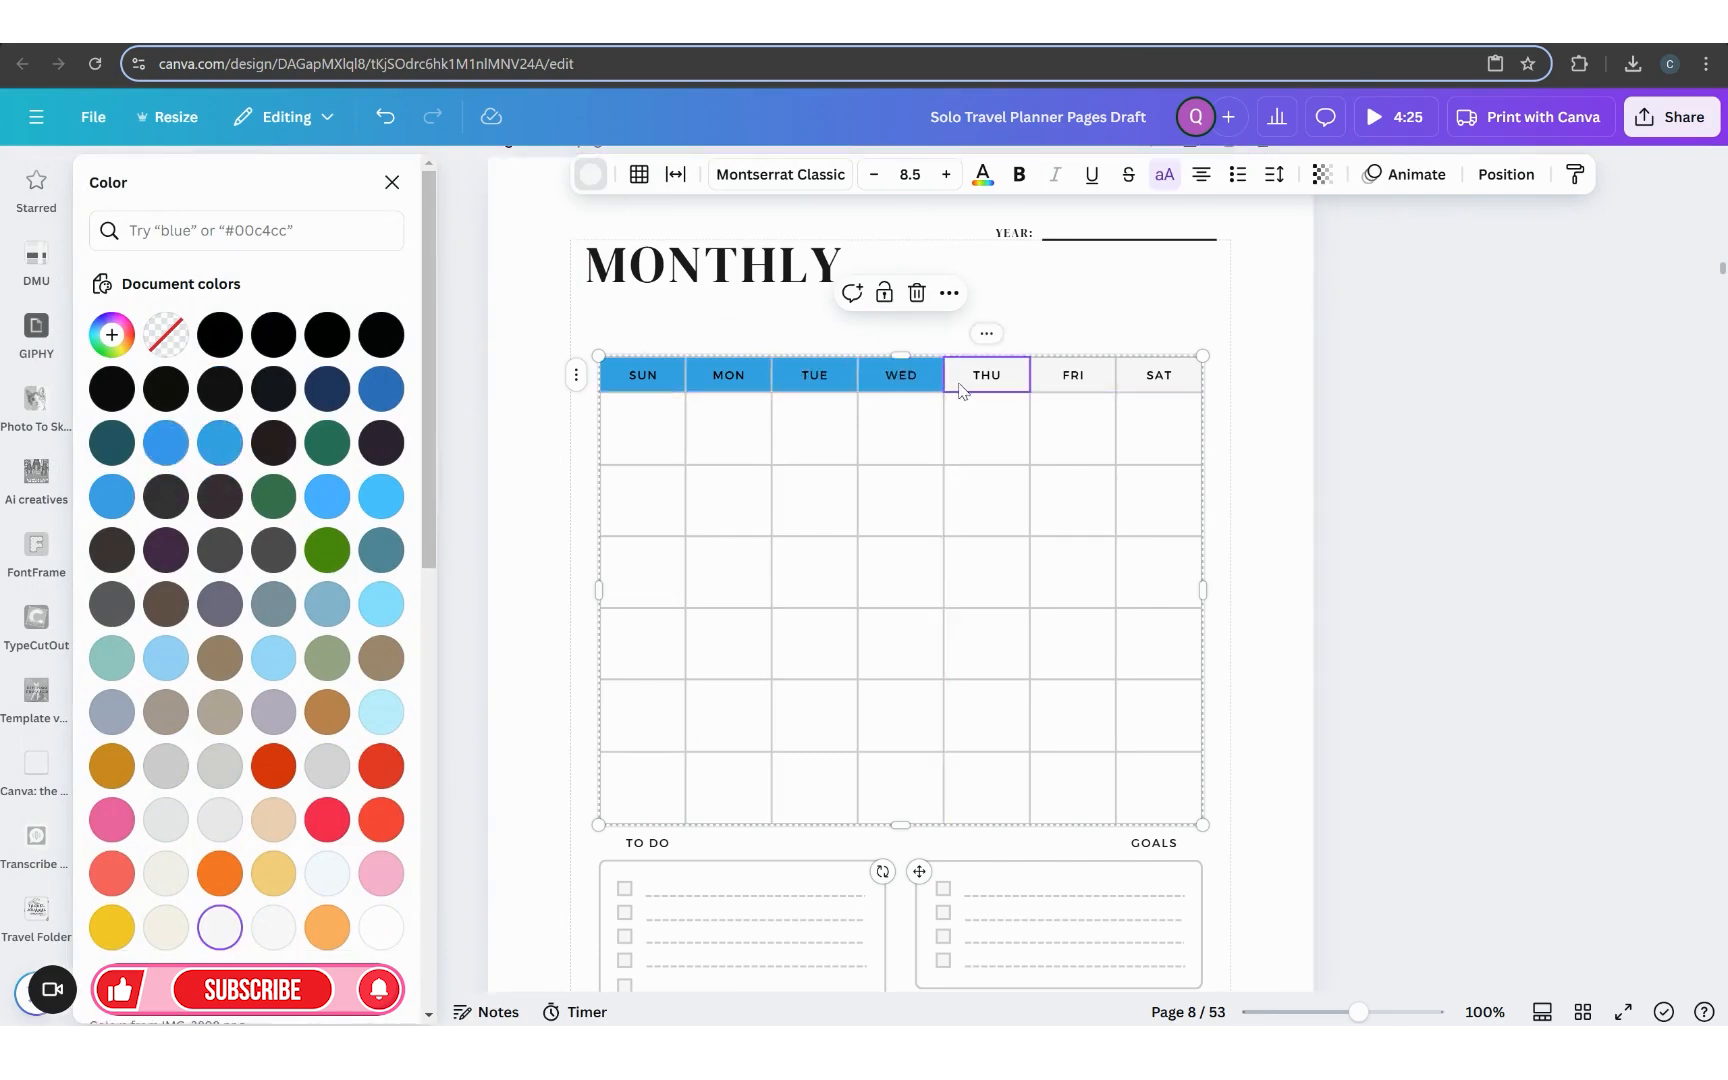
pyautogui.click(222, 440)
pyautogui.click(1073, 375)
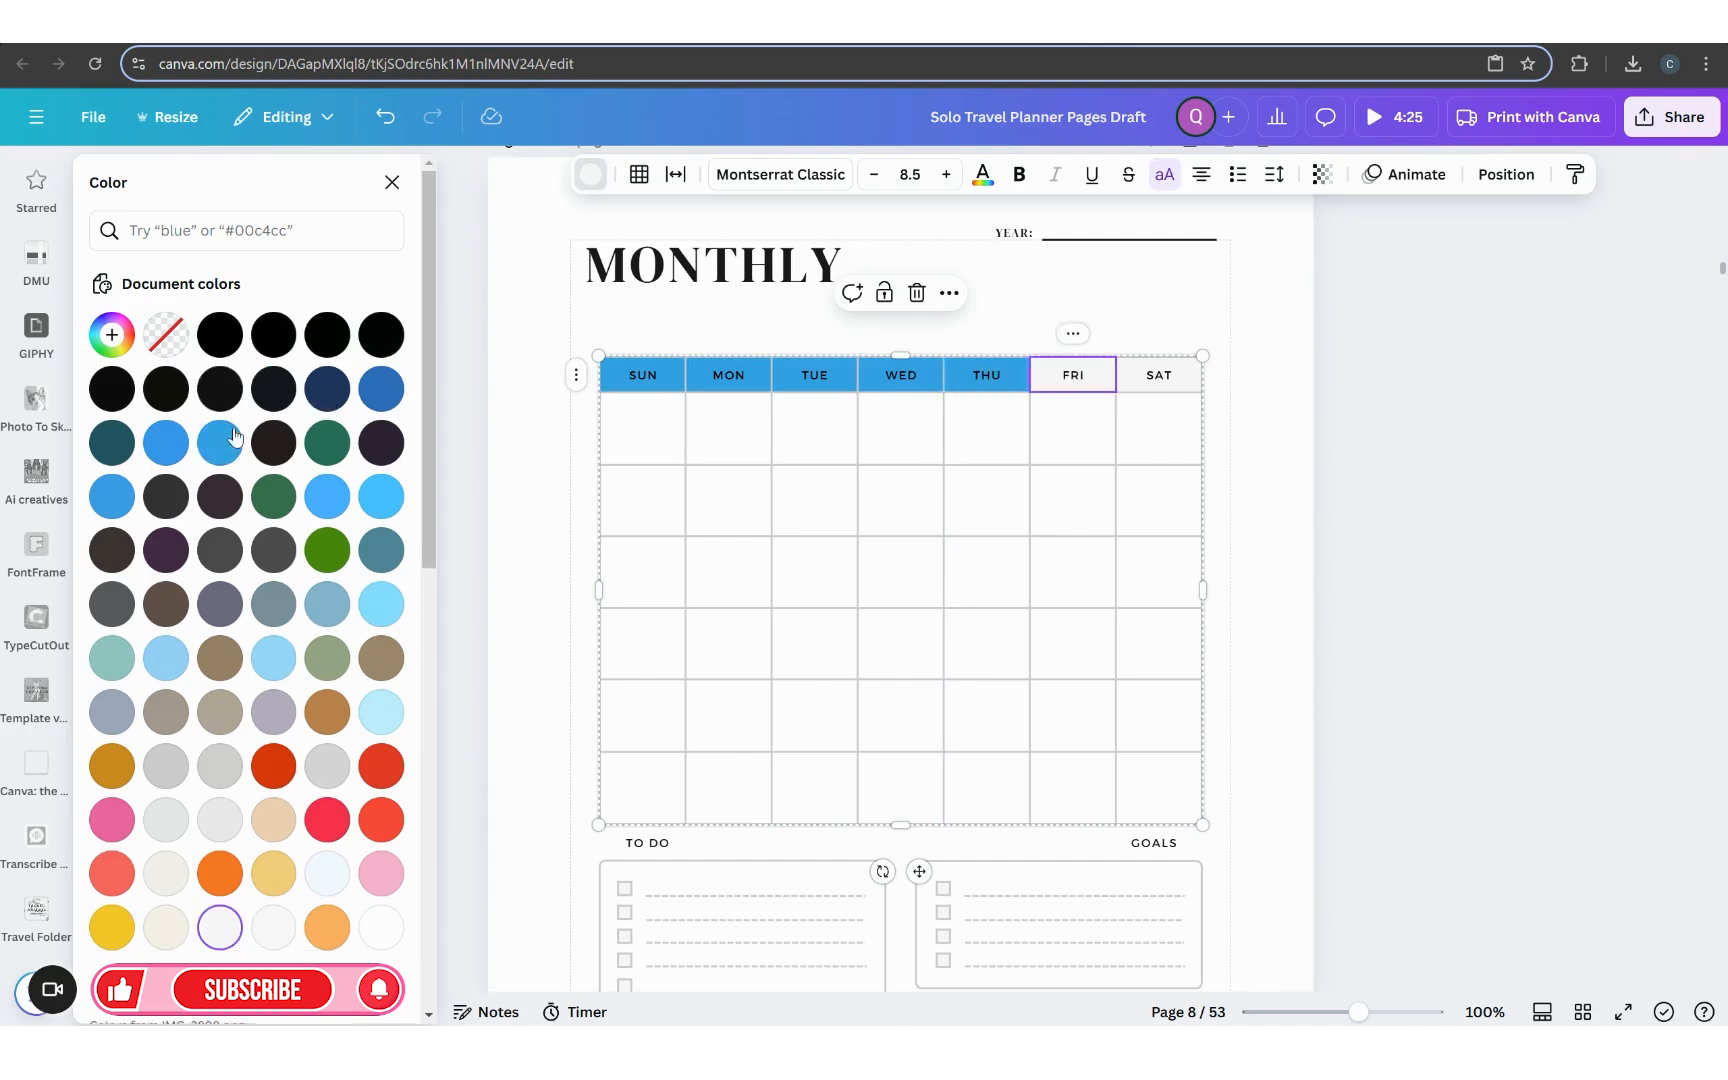
pyautogui.click(1135, 373)
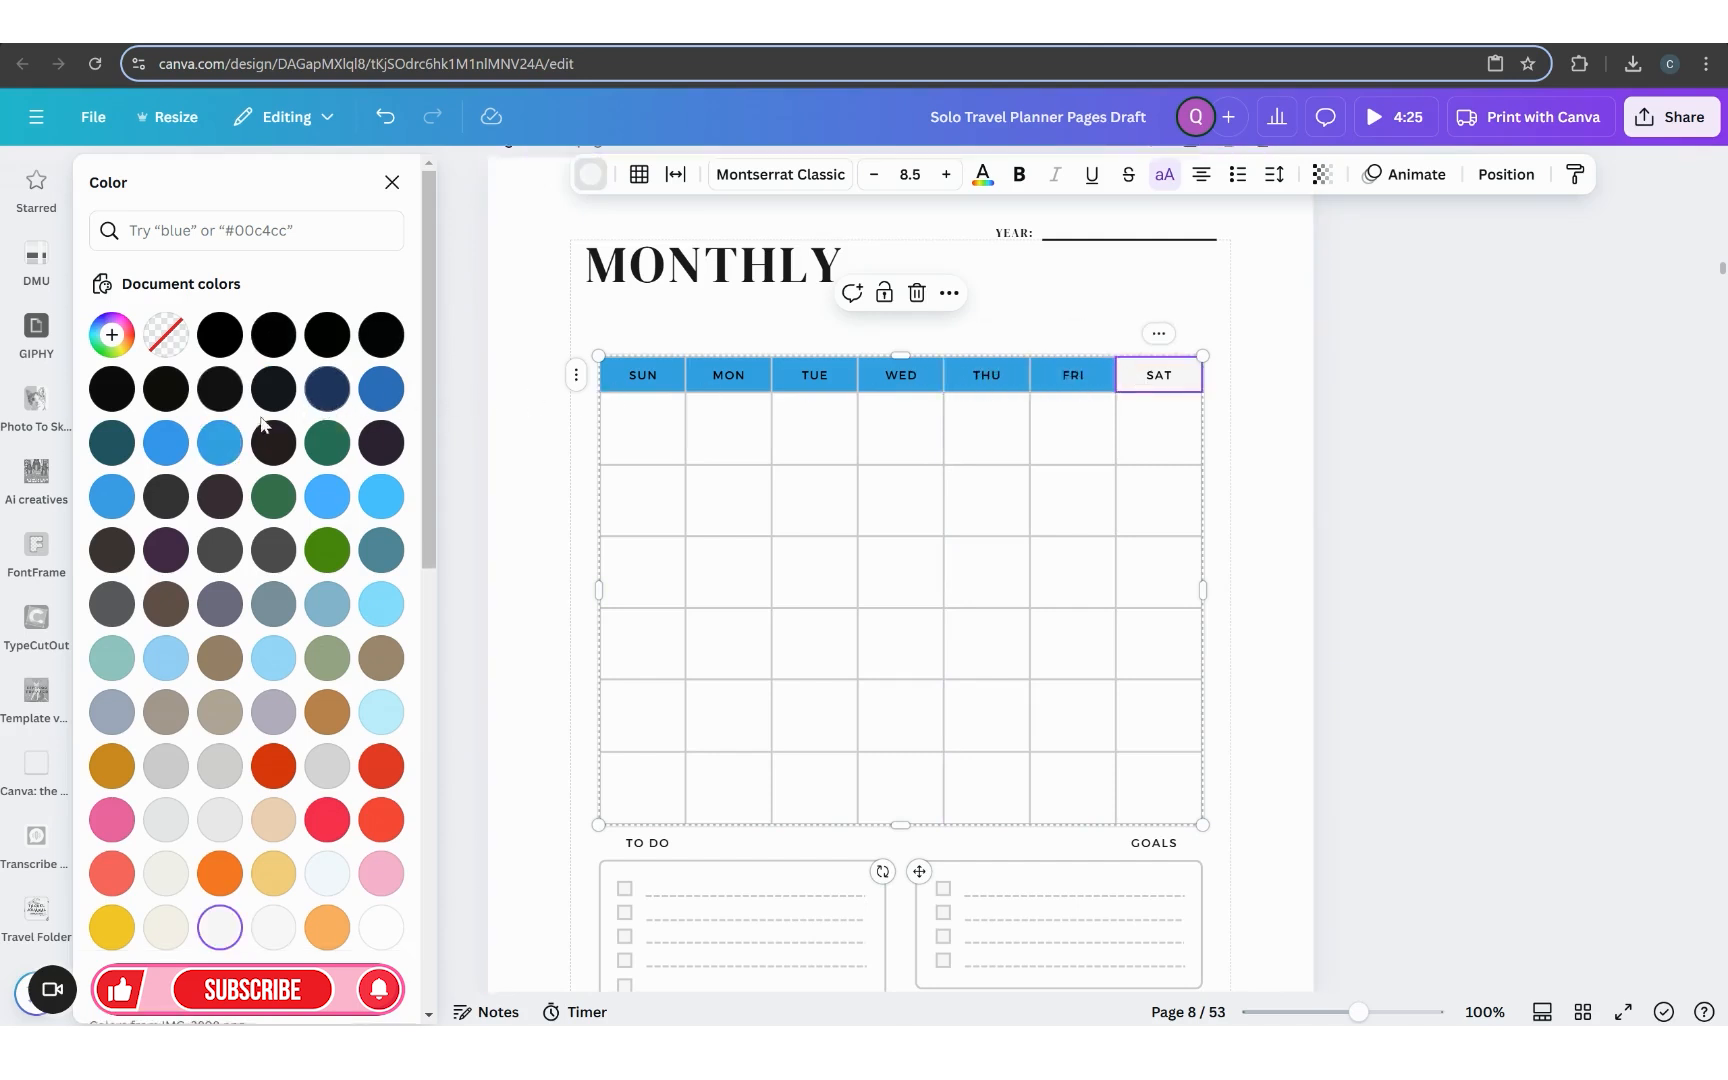
pyautogui.click(220, 442)
# Step: Change the font of the SUN and MON header labels to The Seasons
pyautogui.click(634, 373)
pyautogui.click(634, 373)
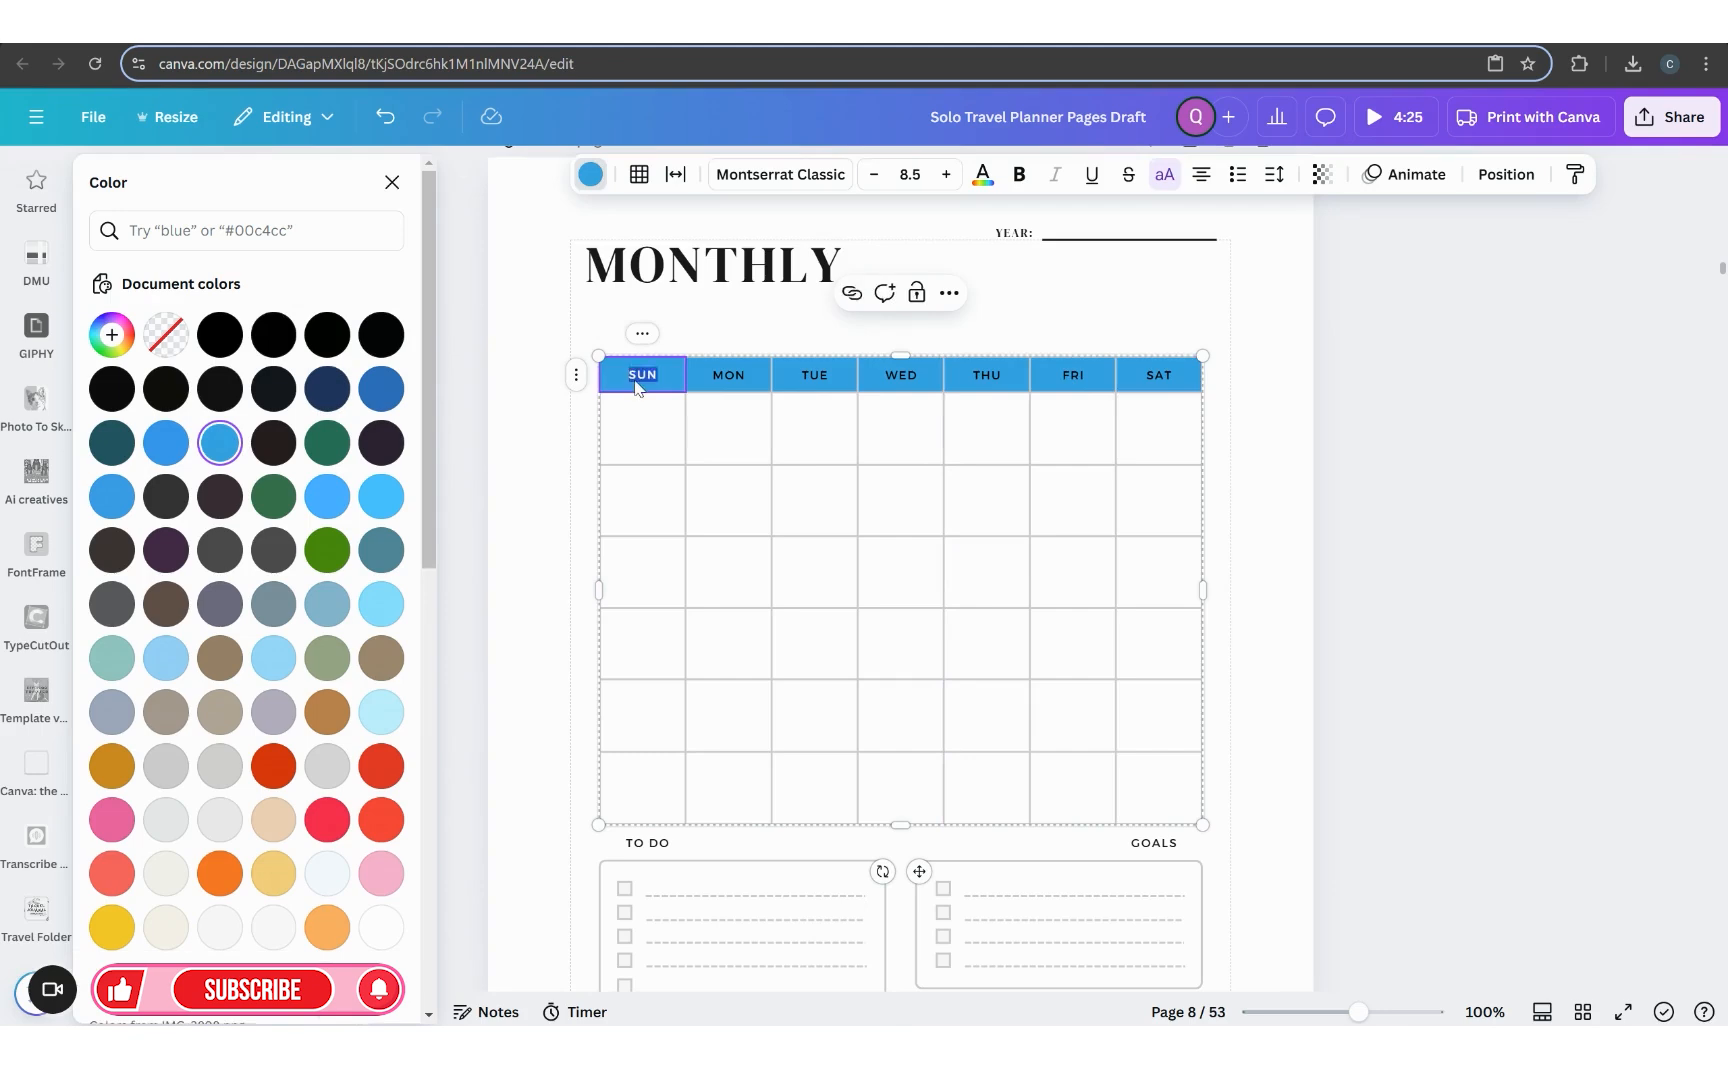
pyautogui.click(768, 179)
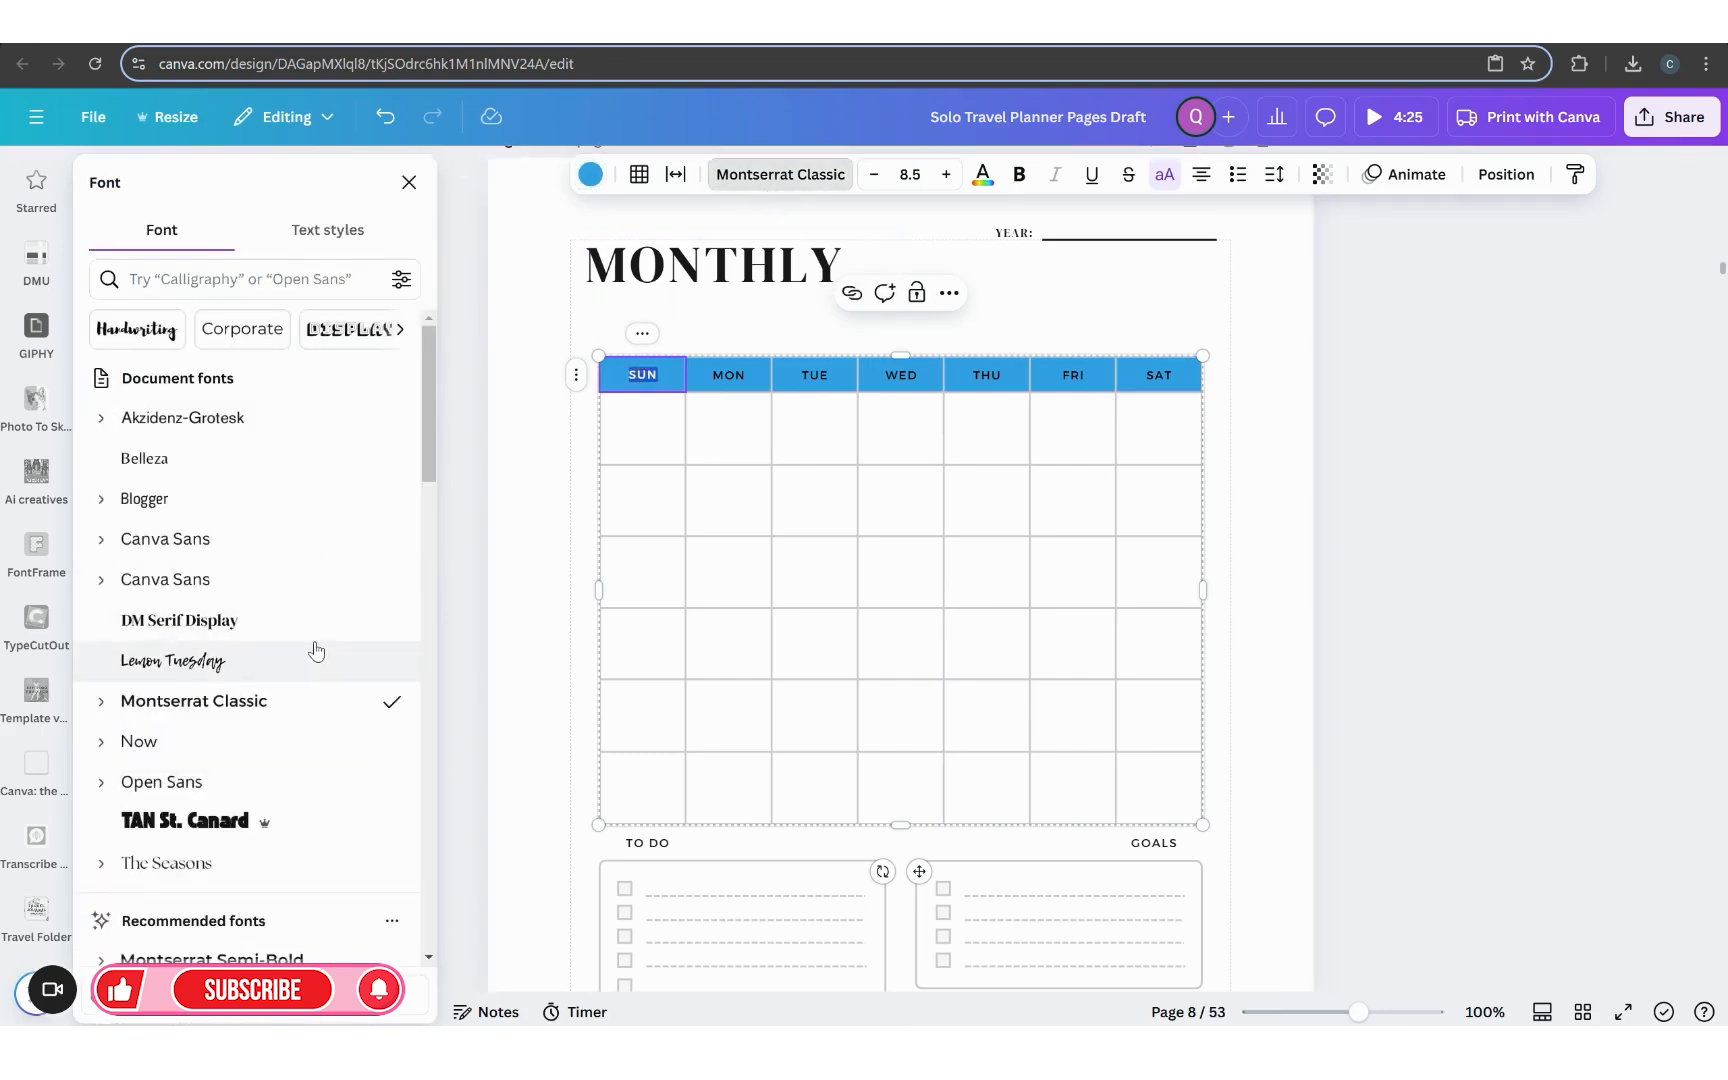
pyautogui.click(258, 866)
pyautogui.press('Tab')
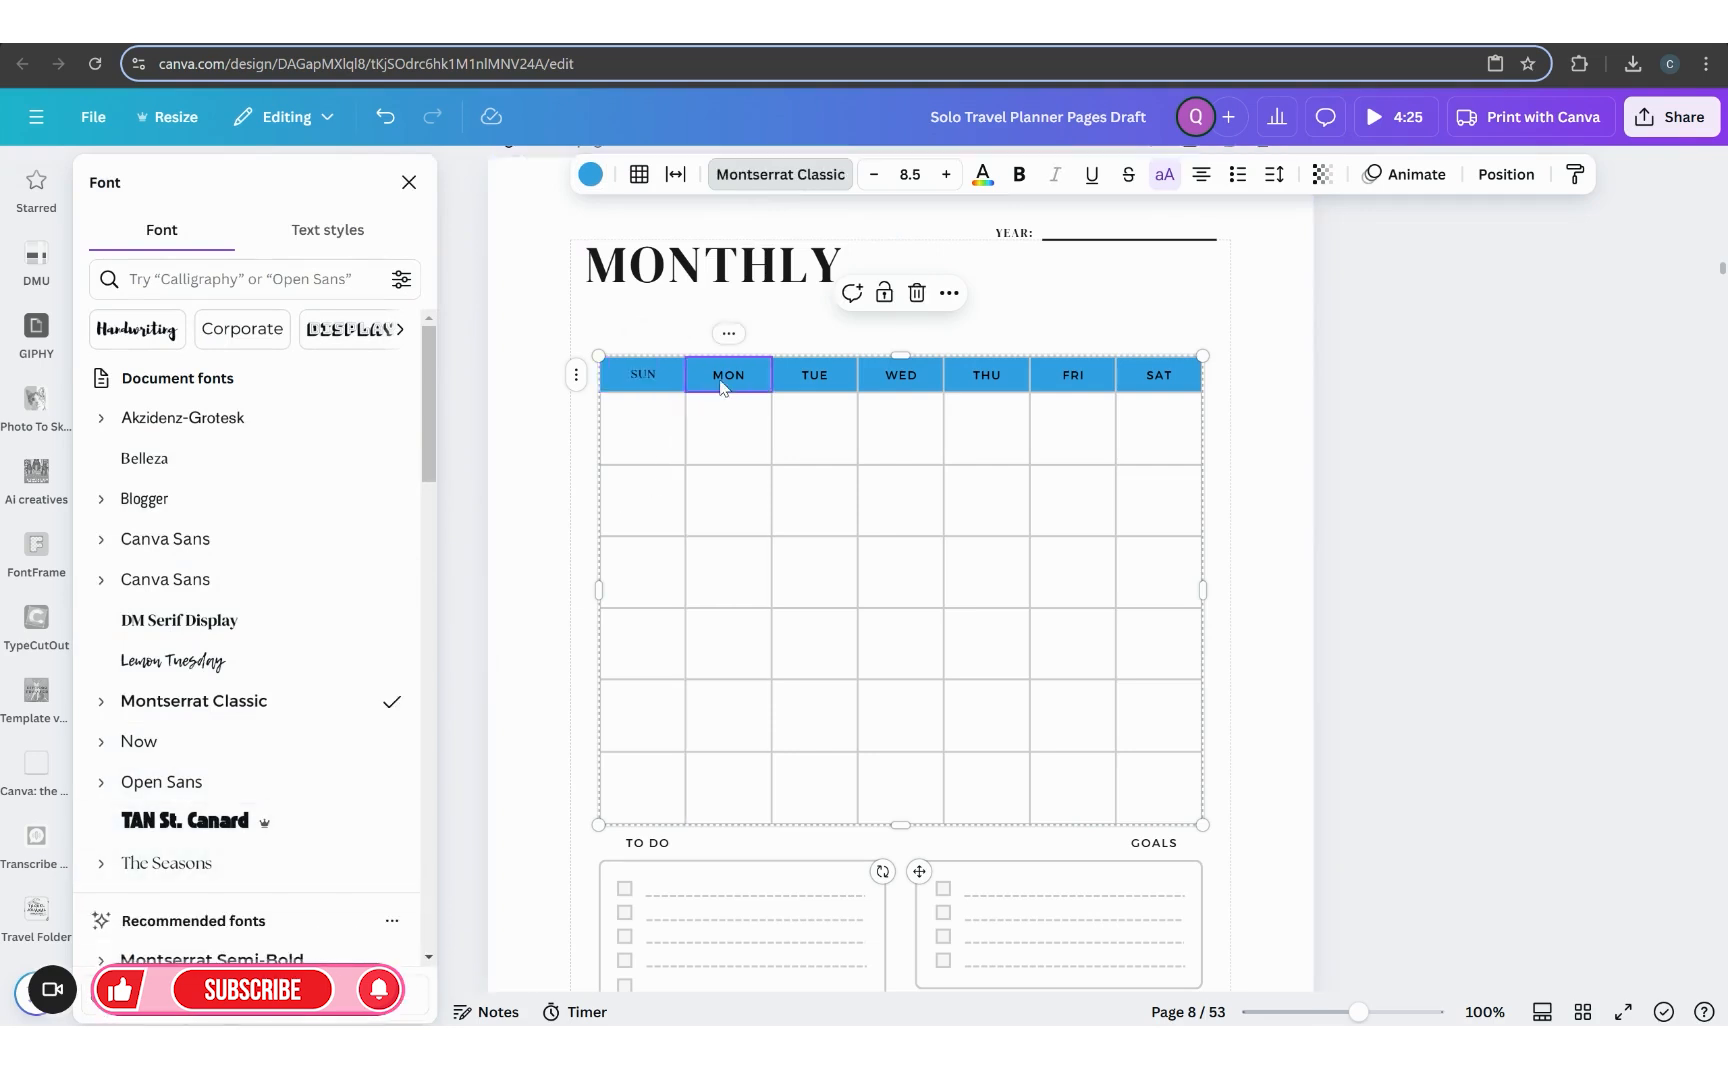
pyautogui.click(244, 866)
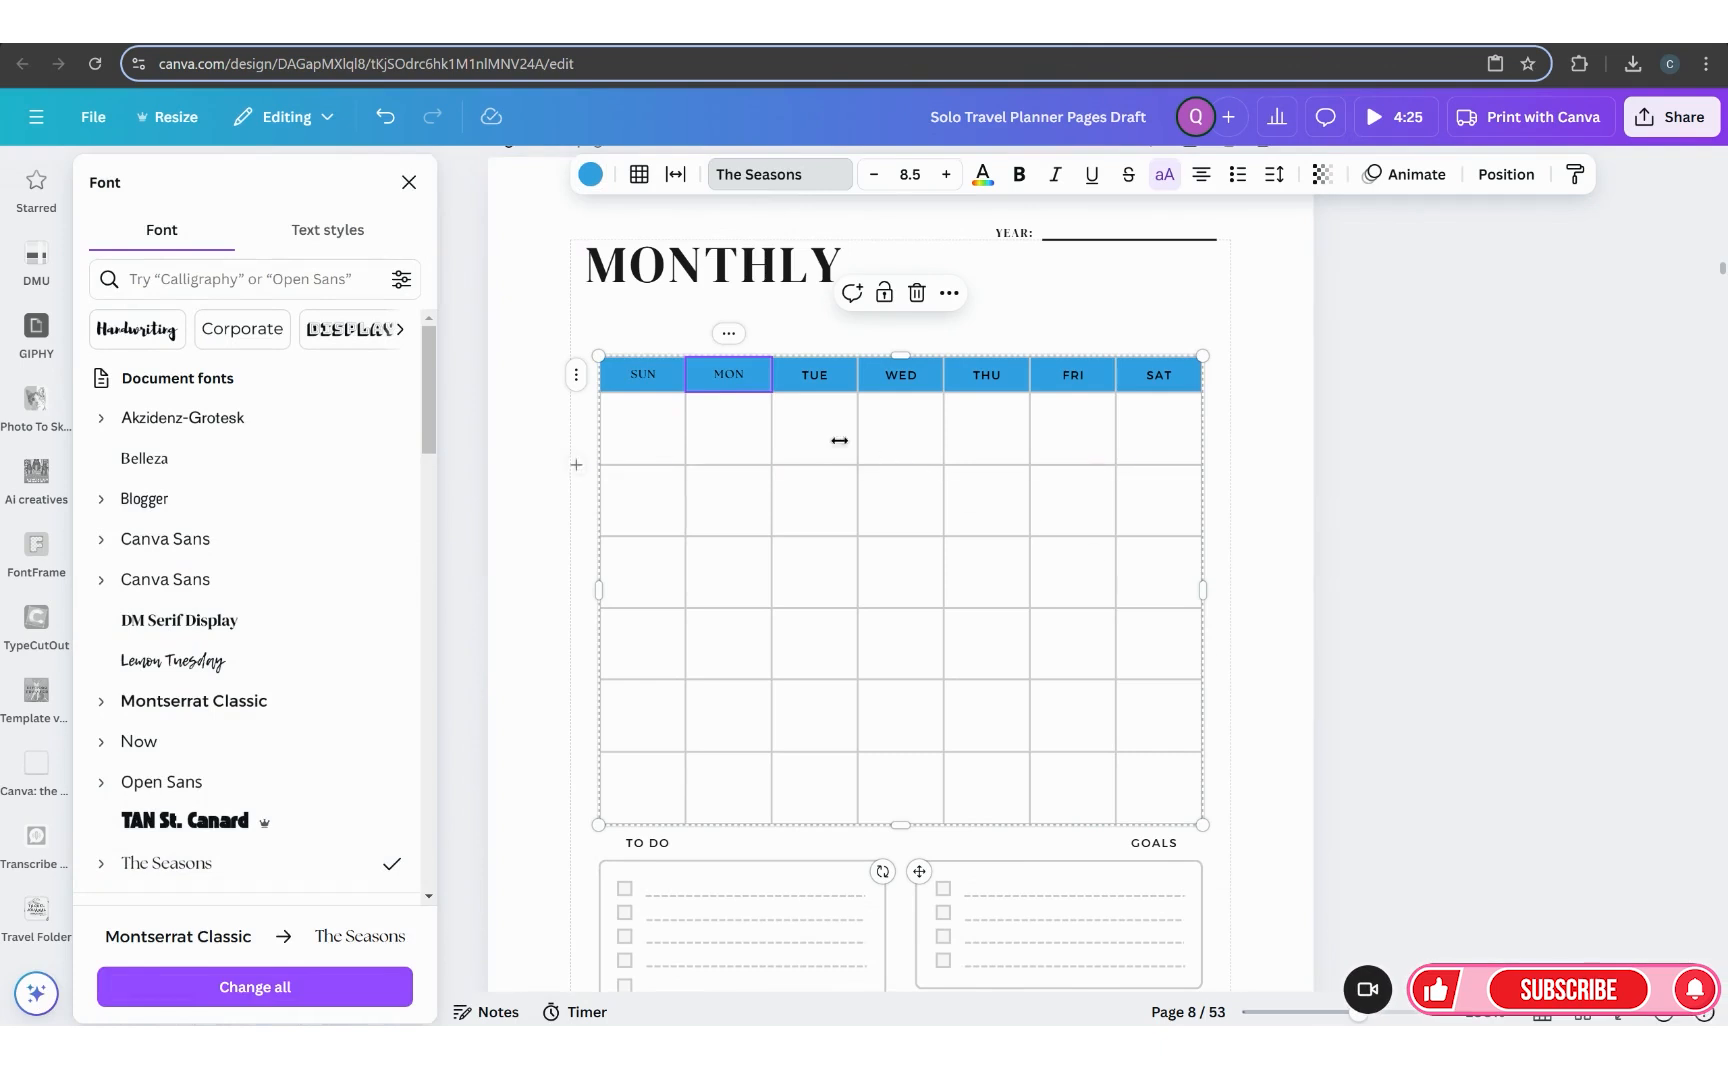
# Step: Apply the font change from Montserrat Classic to The Seasons to all matching text in the design
pyautogui.click(255, 987)
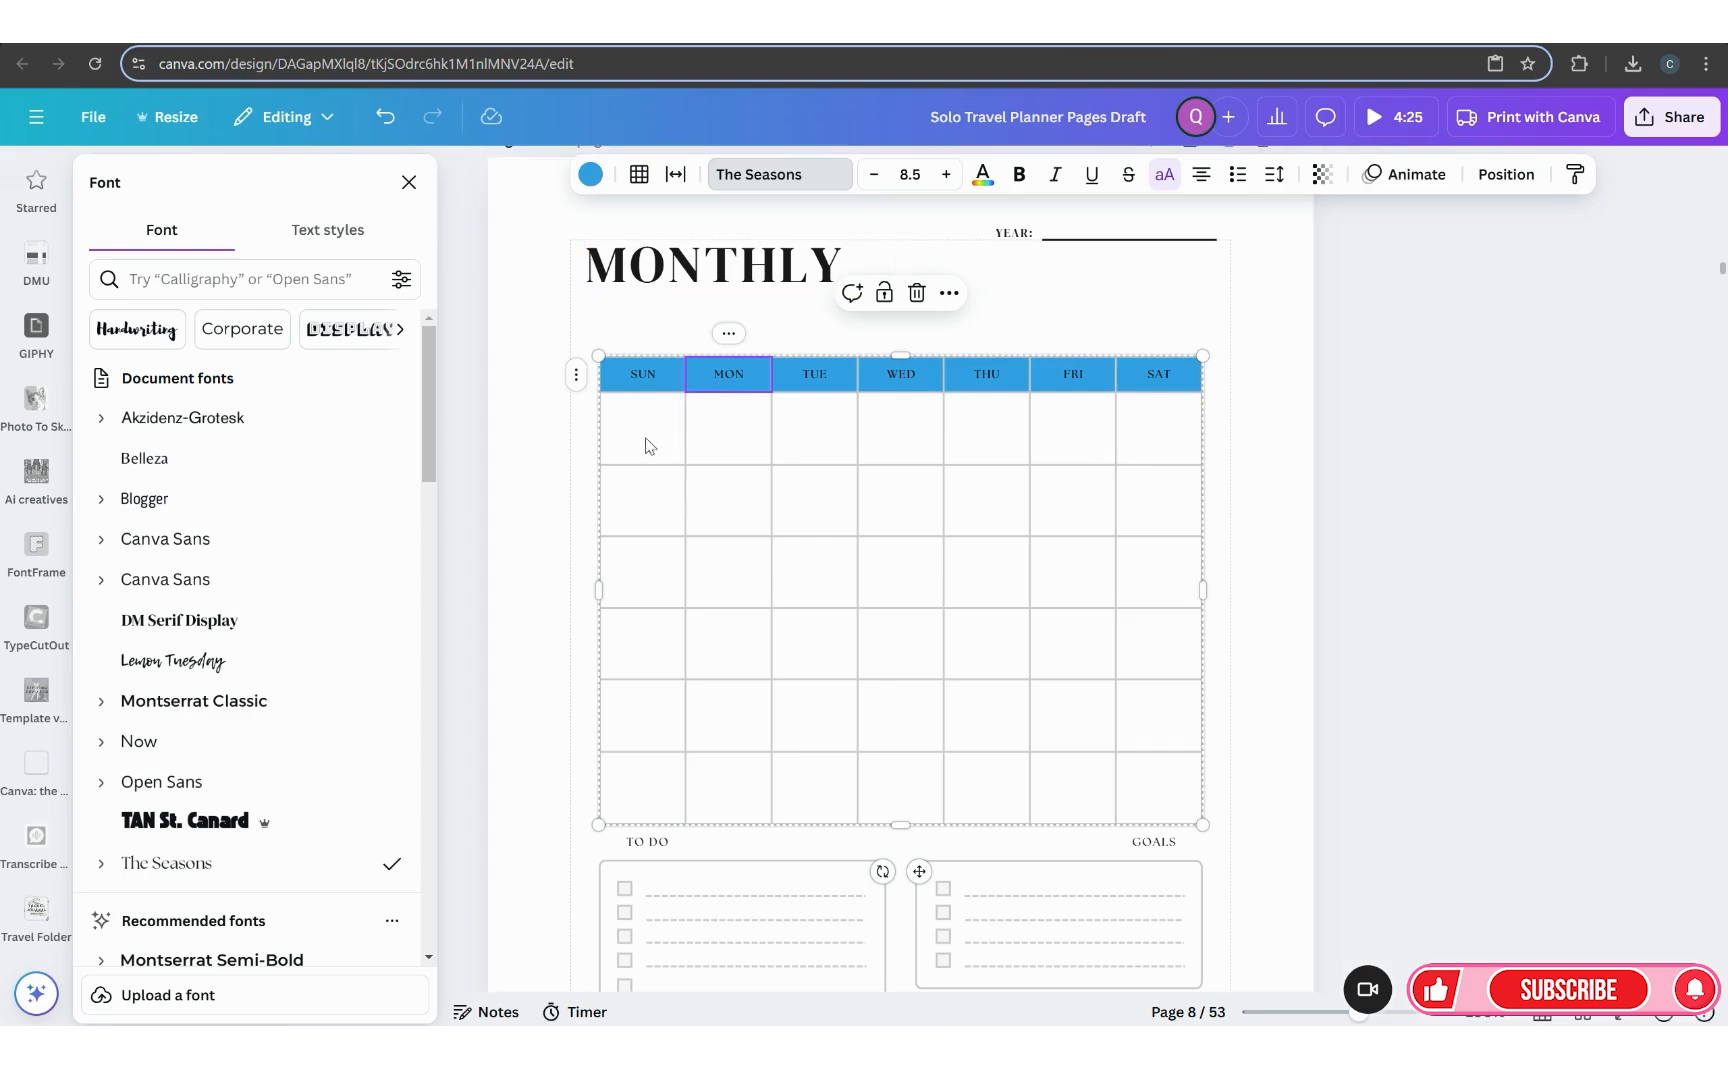
pyautogui.click(793, 630)
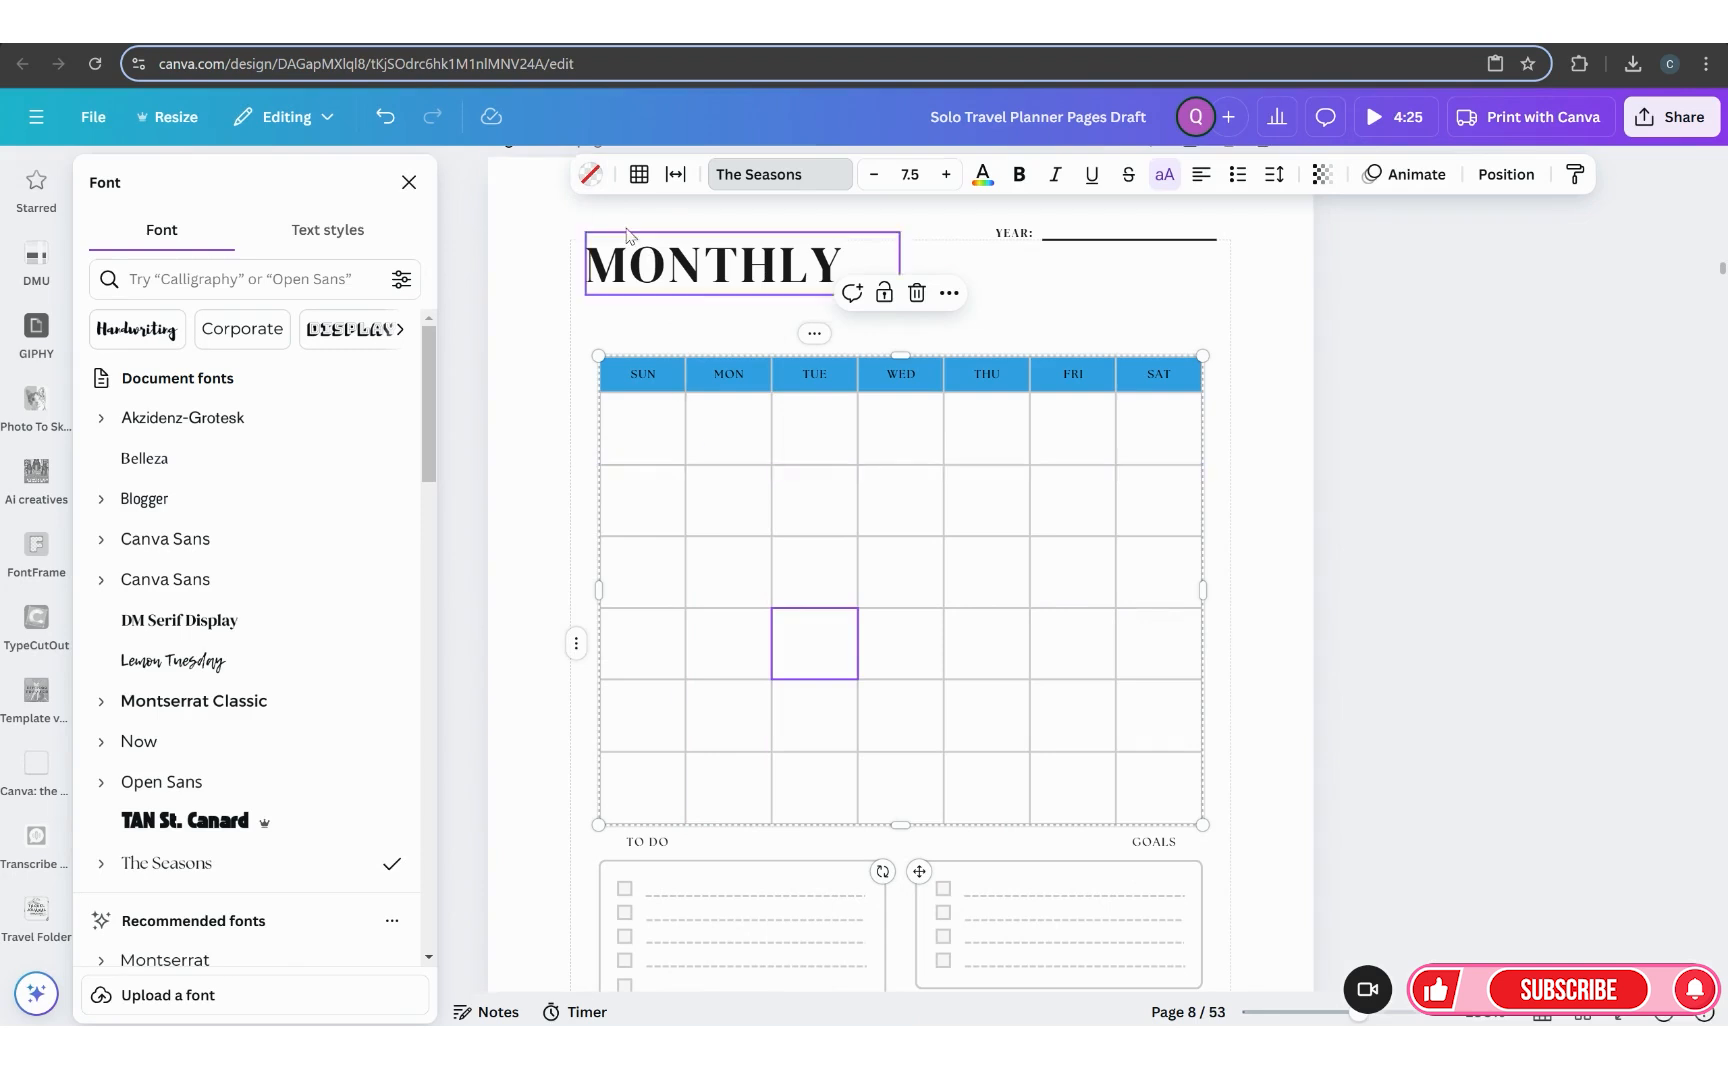
pyautogui.click(1216, 790)
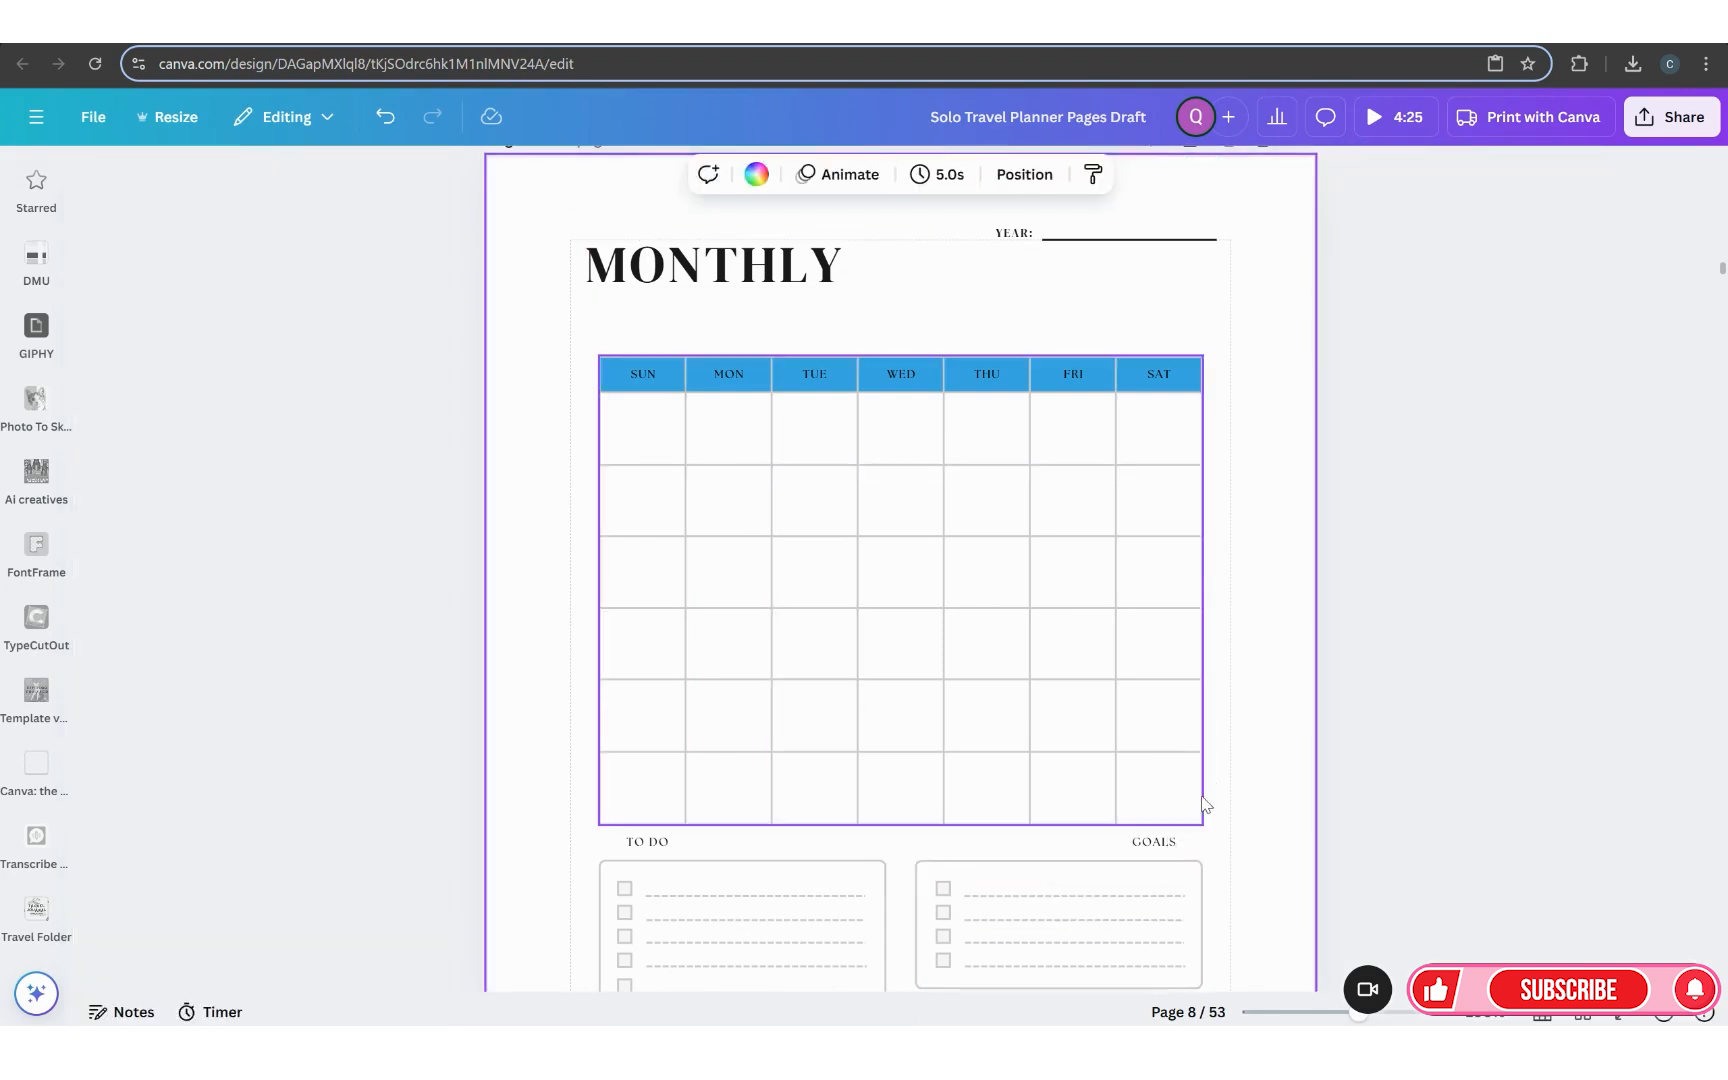
# Step: Set the border color of the last cell in the calendar table's SAT column to black
pyautogui.click(1198, 806)
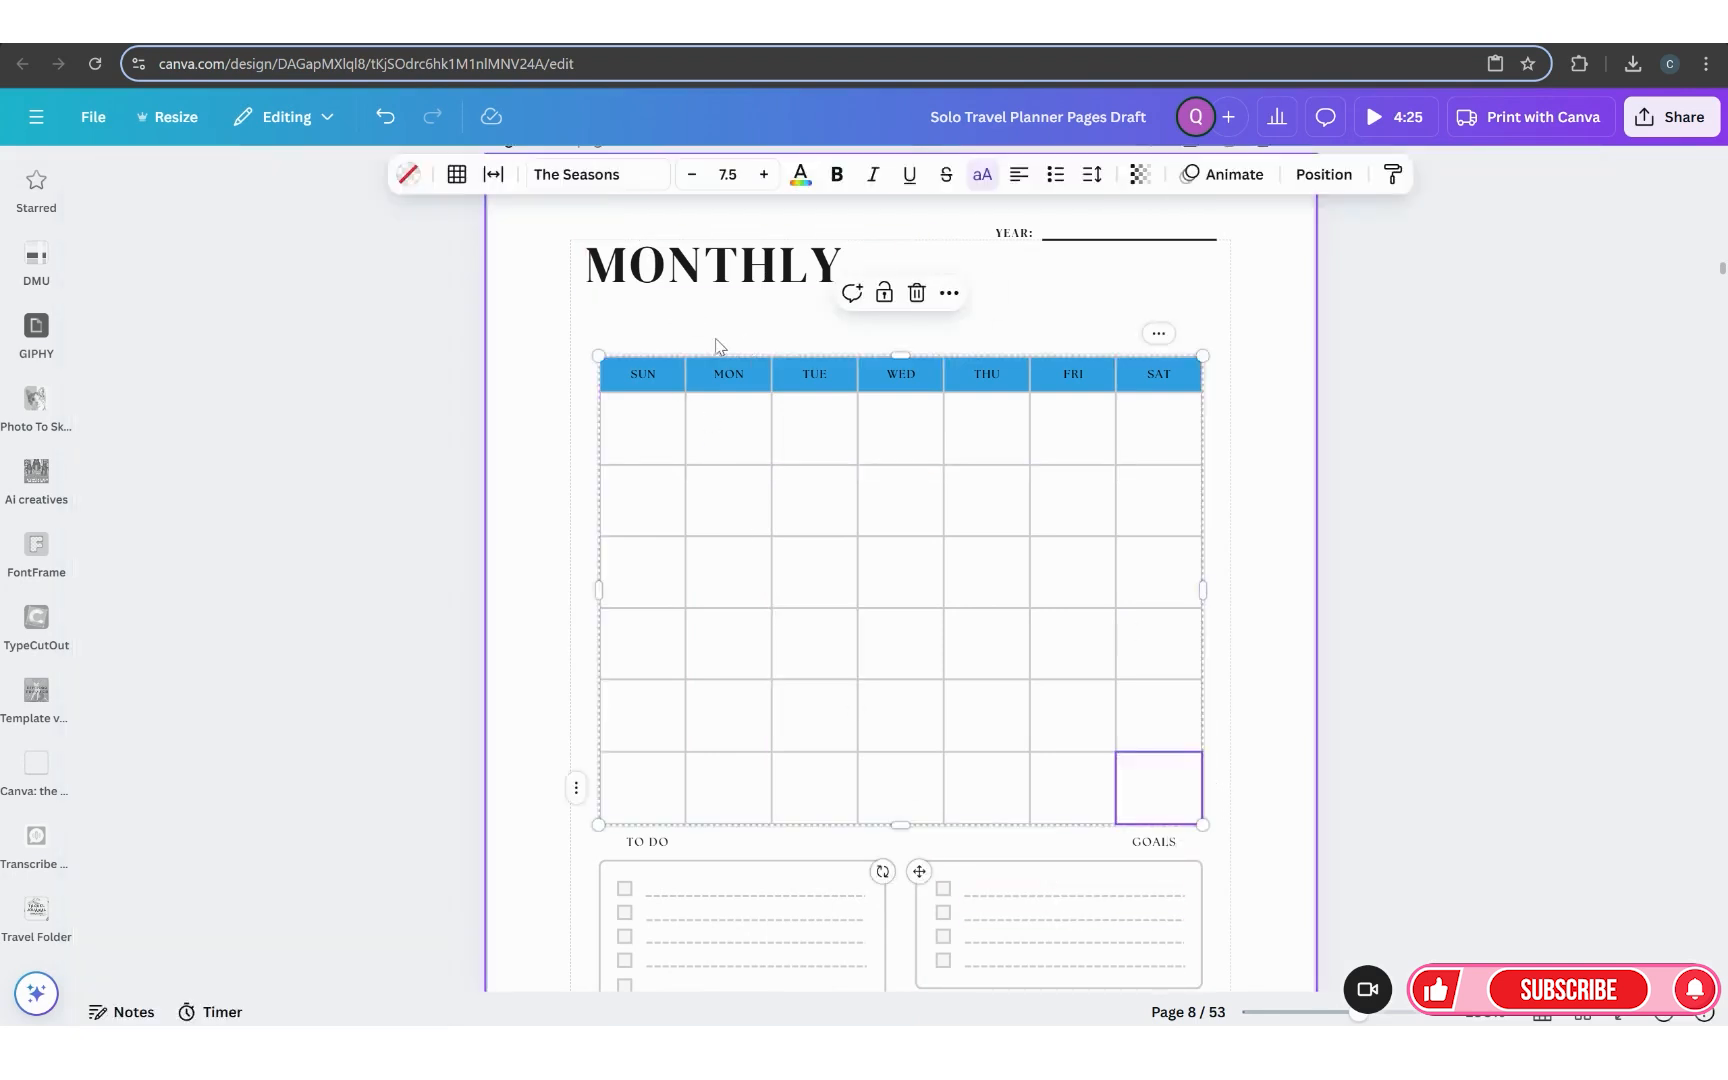
pyautogui.click(408, 176)
pyautogui.click(638, 175)
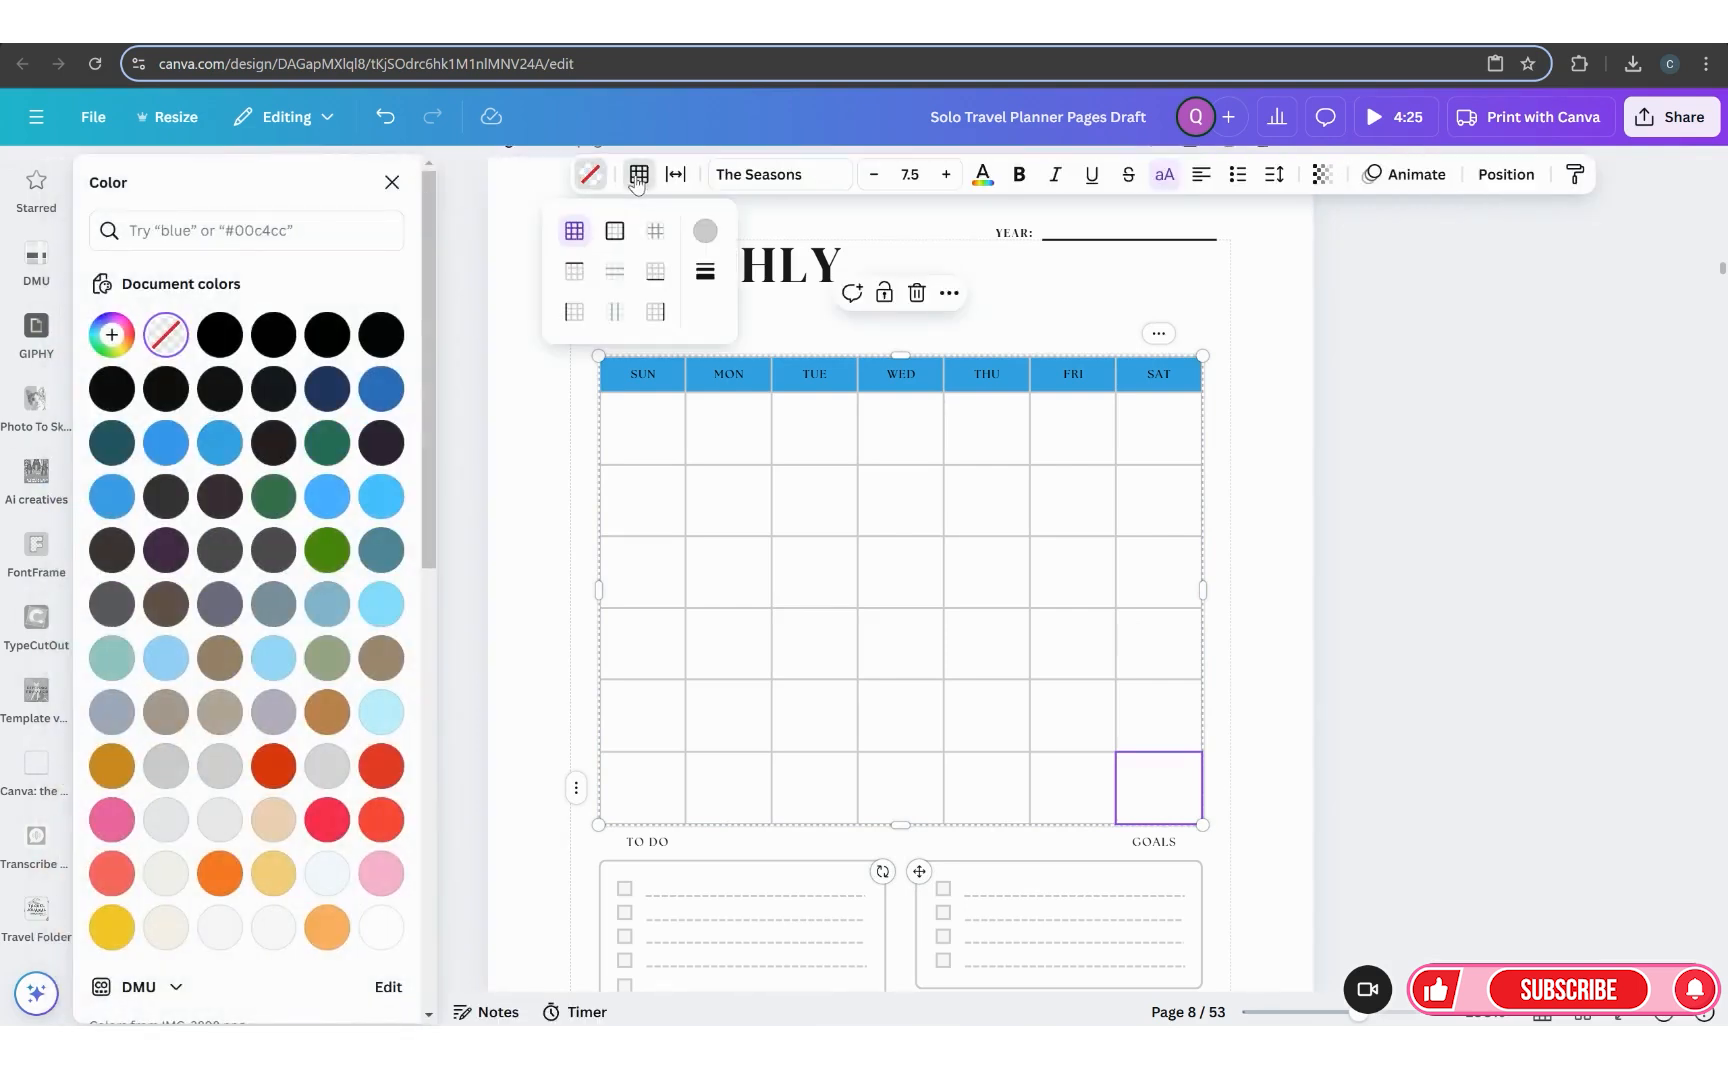
pyautogui.click(705, 230)
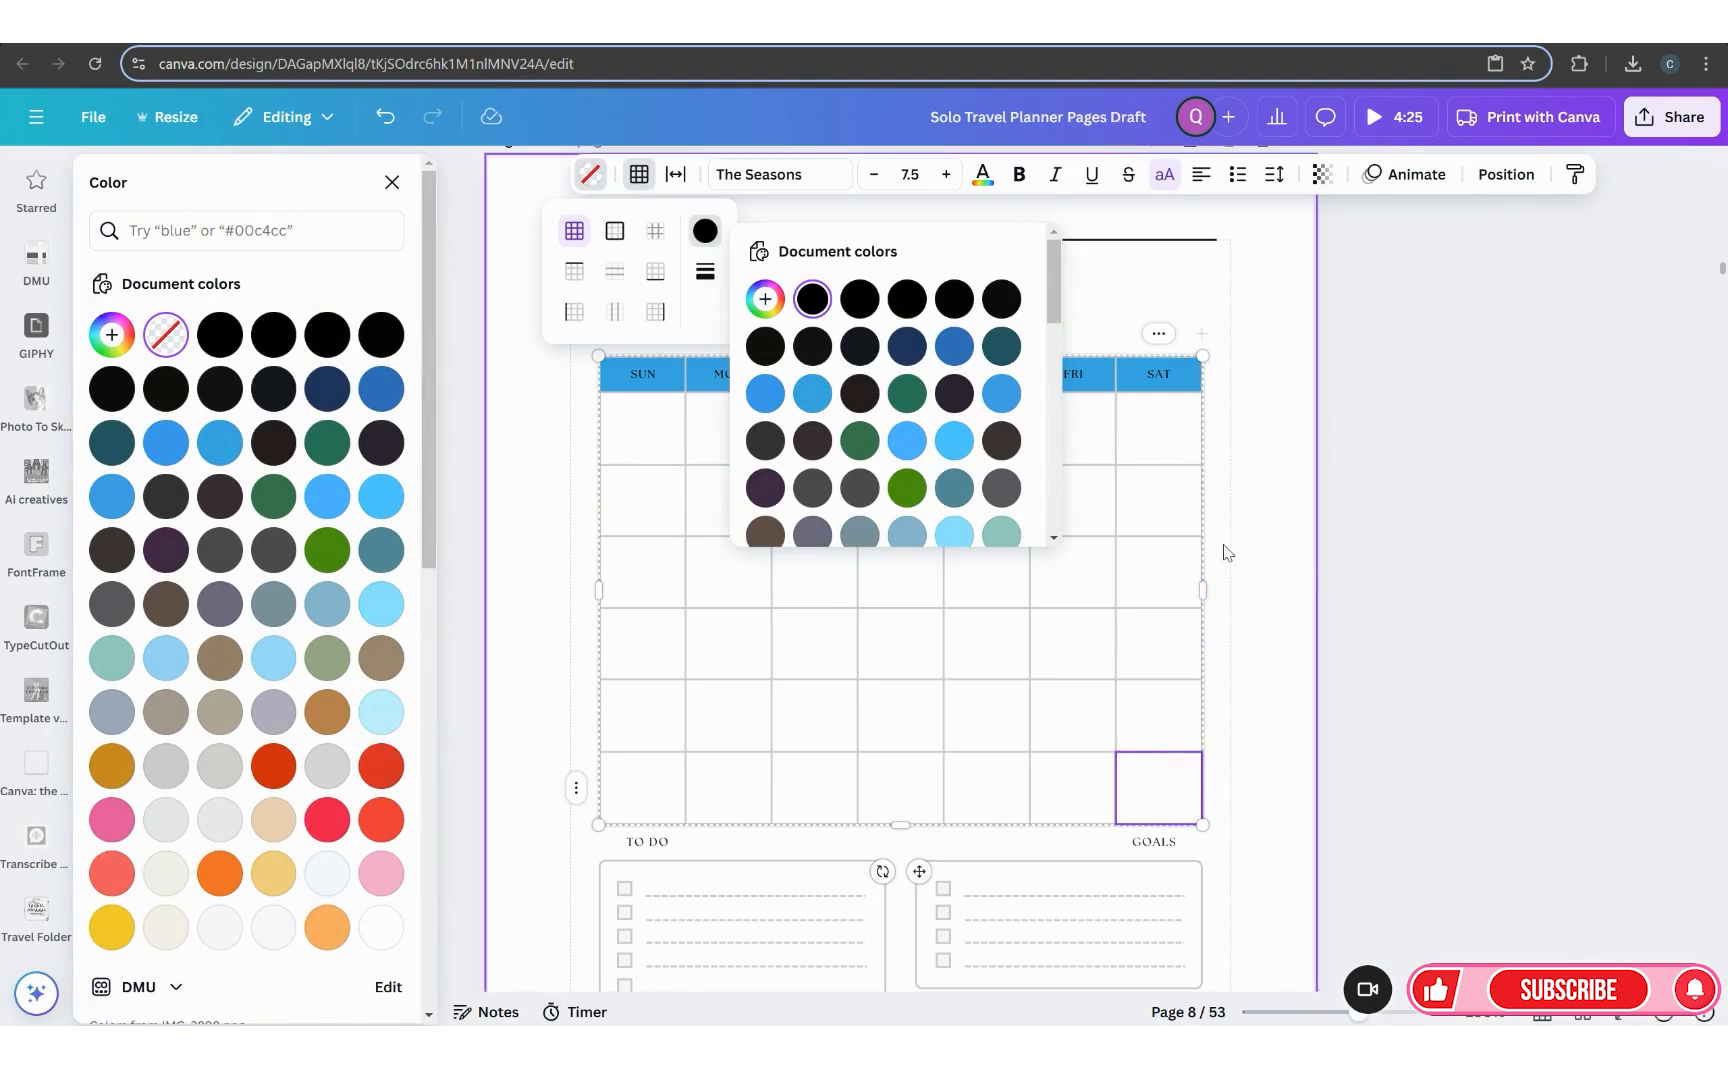
pyautogui.click(1240, 563)
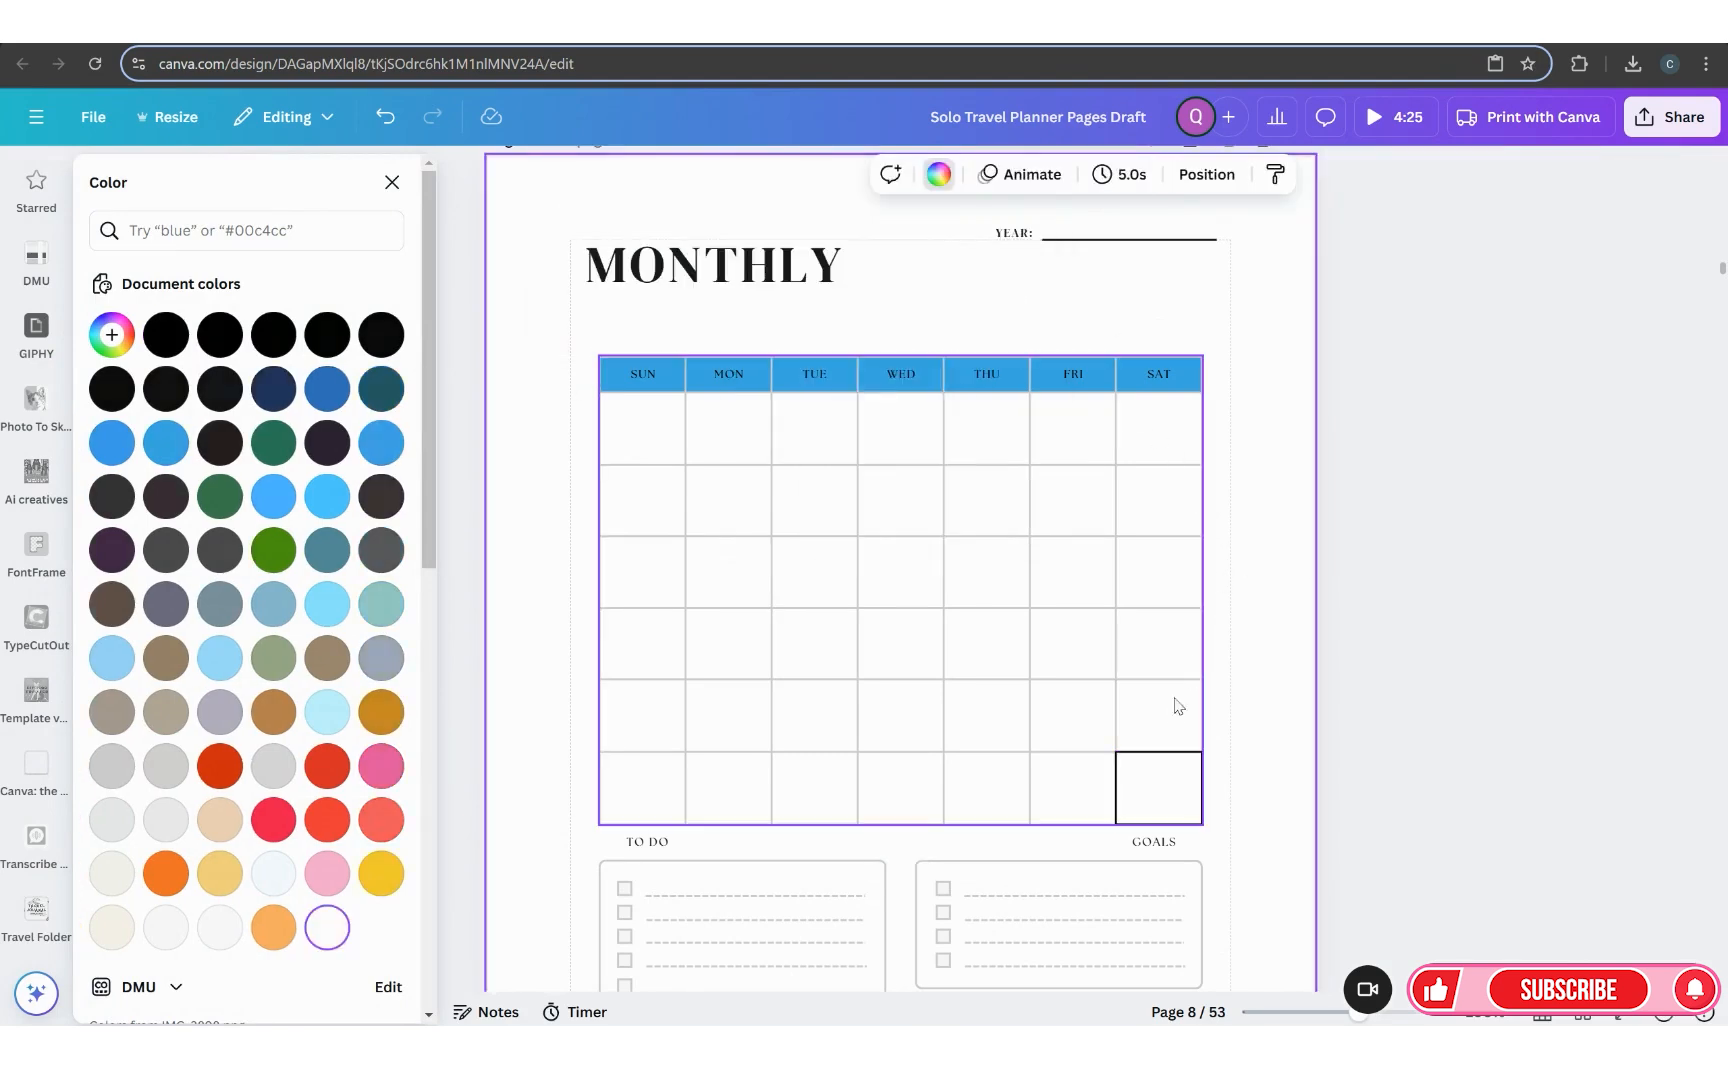
# Step: Set the borders of the second-to-last cell in the SAT column to black as well
pyautogui.click(1131, 699)
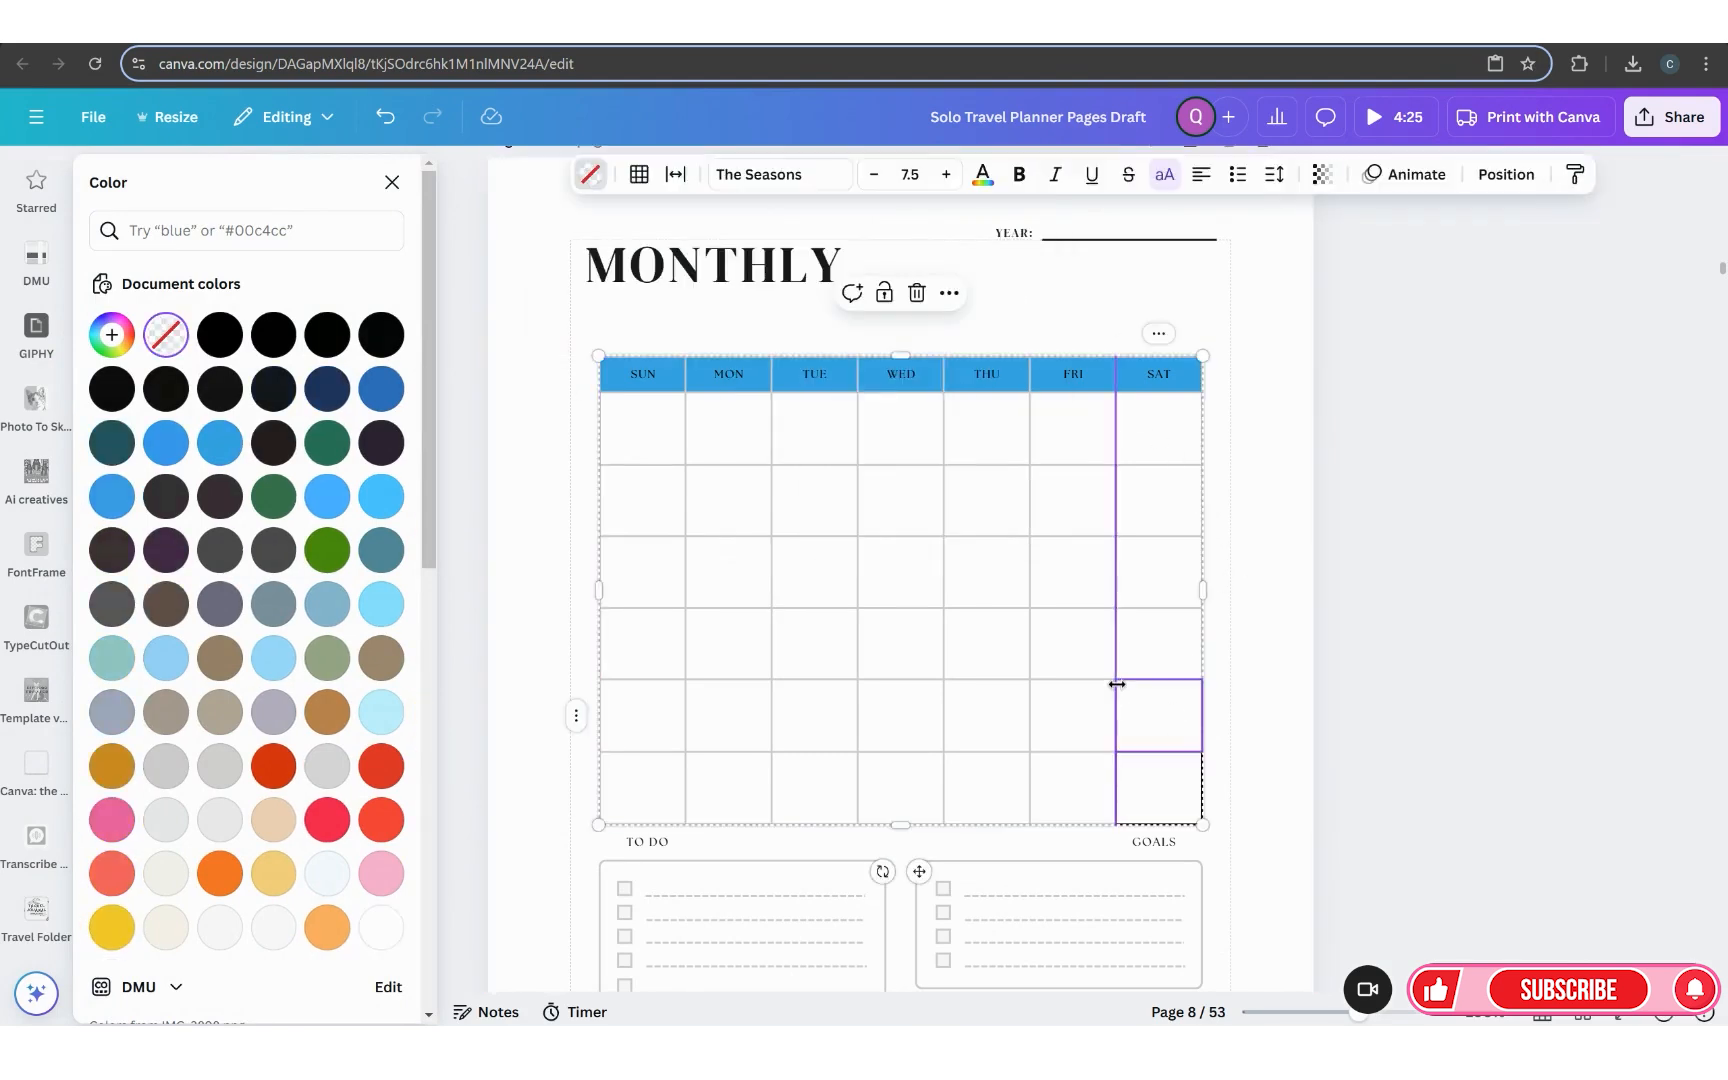
pyautogui.click(590, 176)
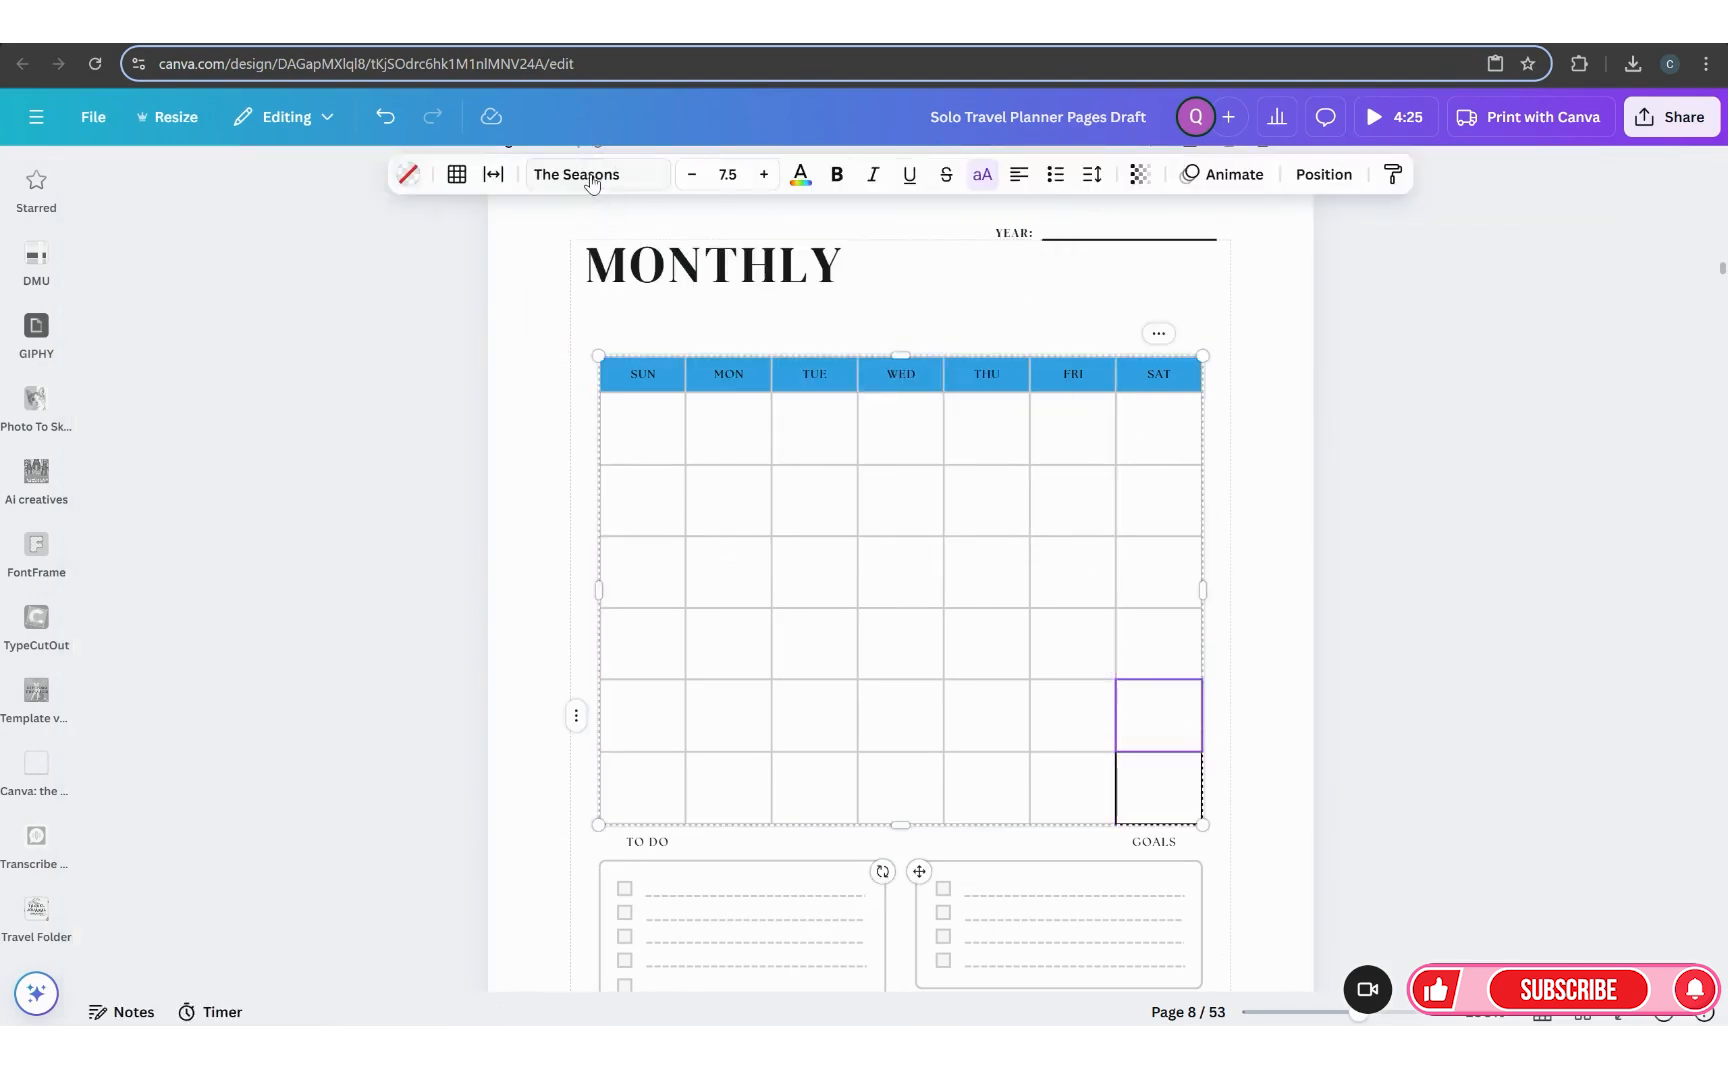
pyautogui.click(458, 176)
pyautogui.click(523, 231)
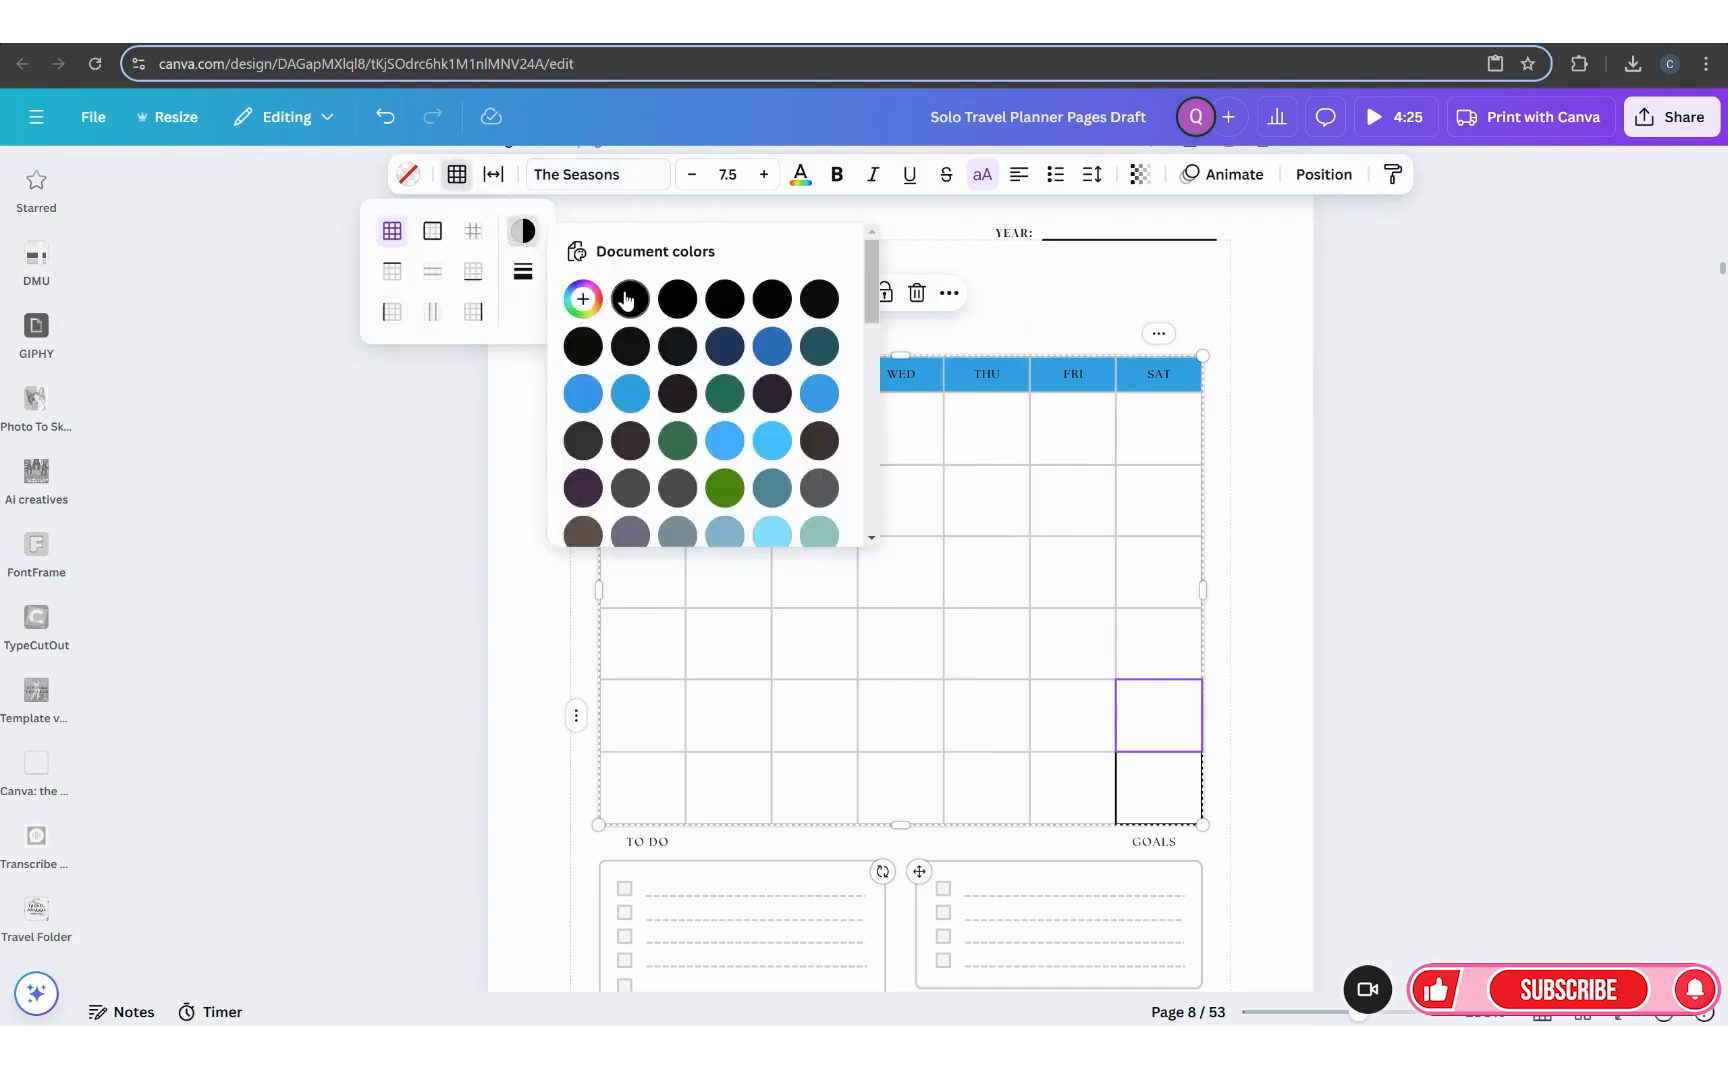
pyautogui.click(1145, 659)
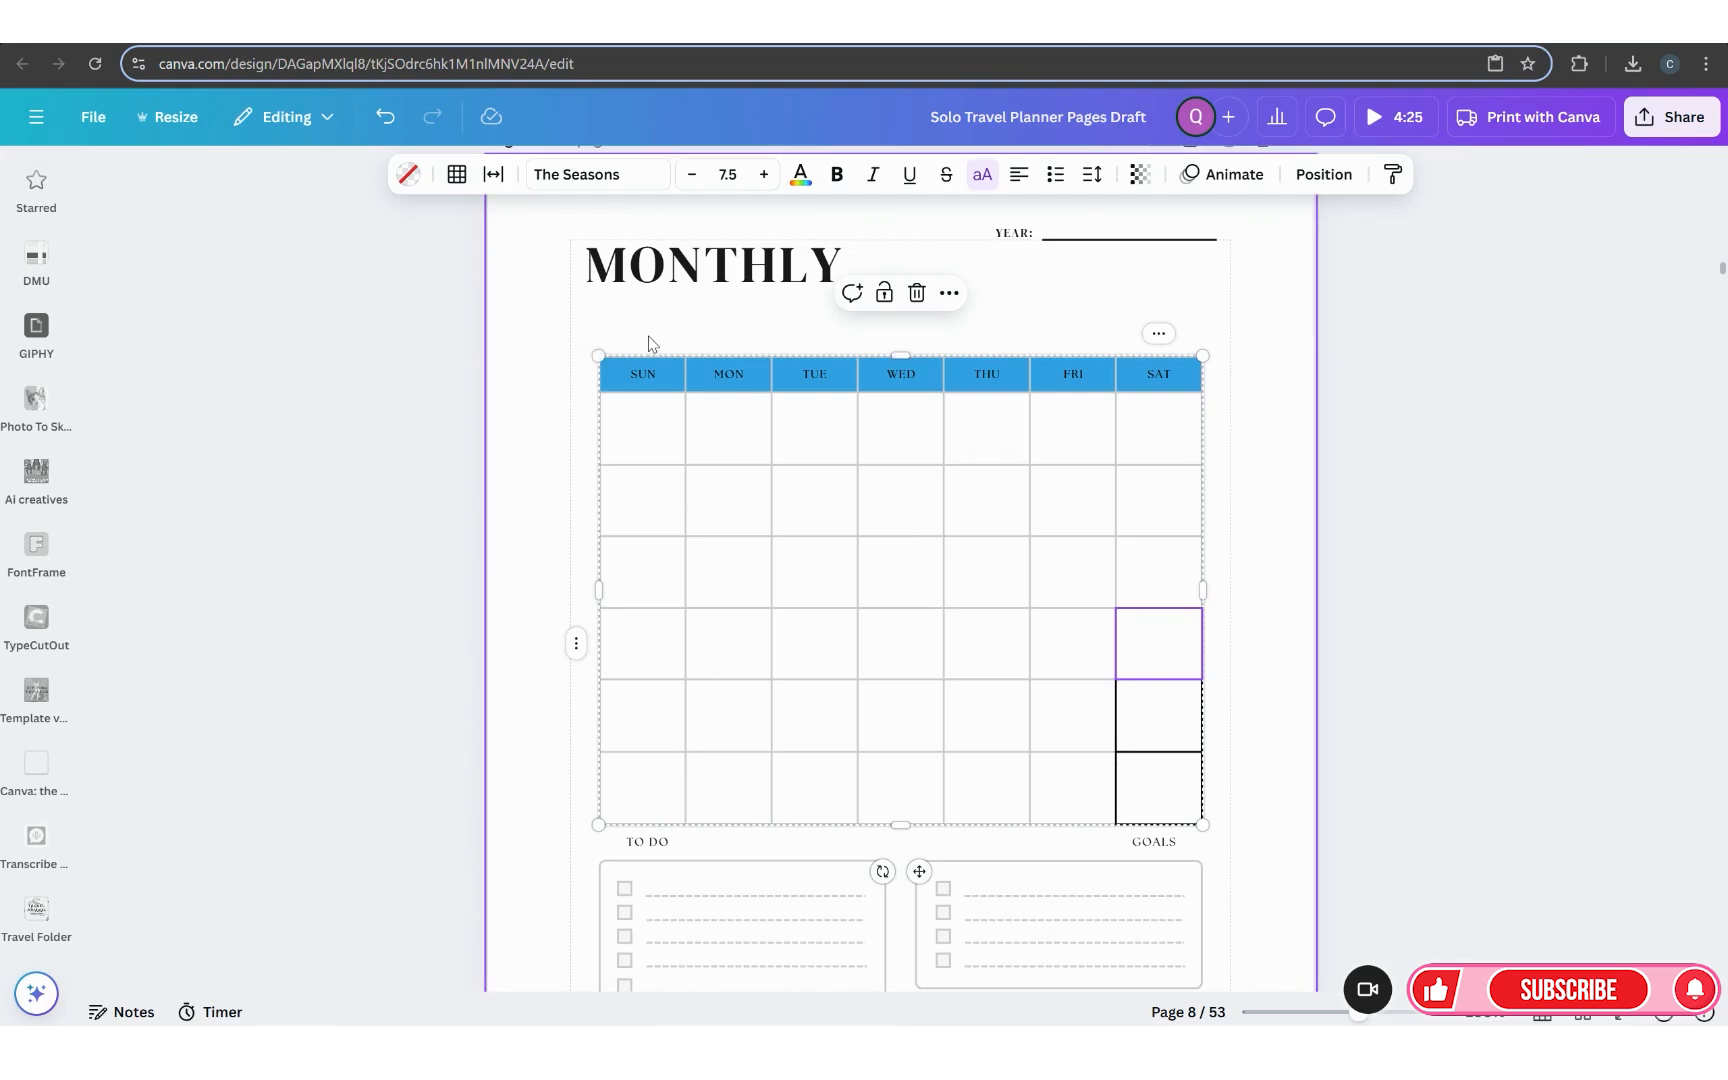
# Step: Select the whole calendar table, try filling all its cells with black and undo the fill
pyautogui.moveTo(601, 330); pyautogui.dragTo(1190, 830)
pyautogui.click(425, 175)
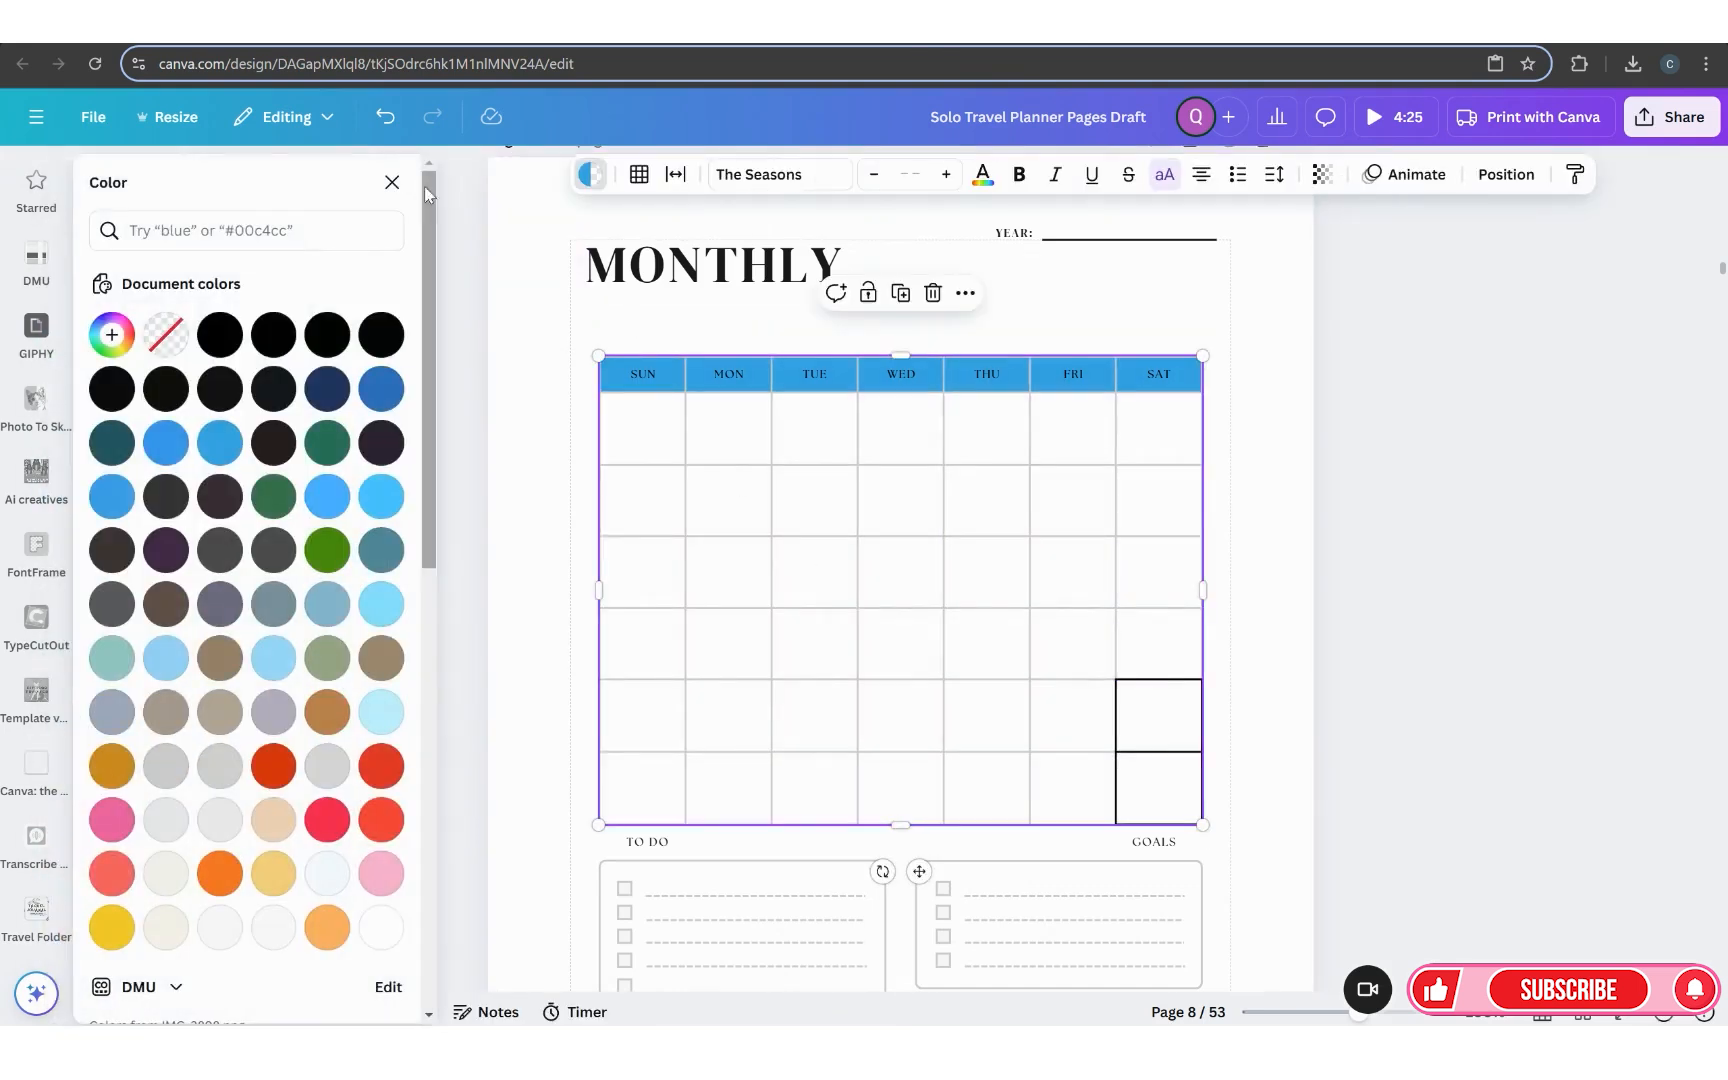
pyautogui.click(220, 334)
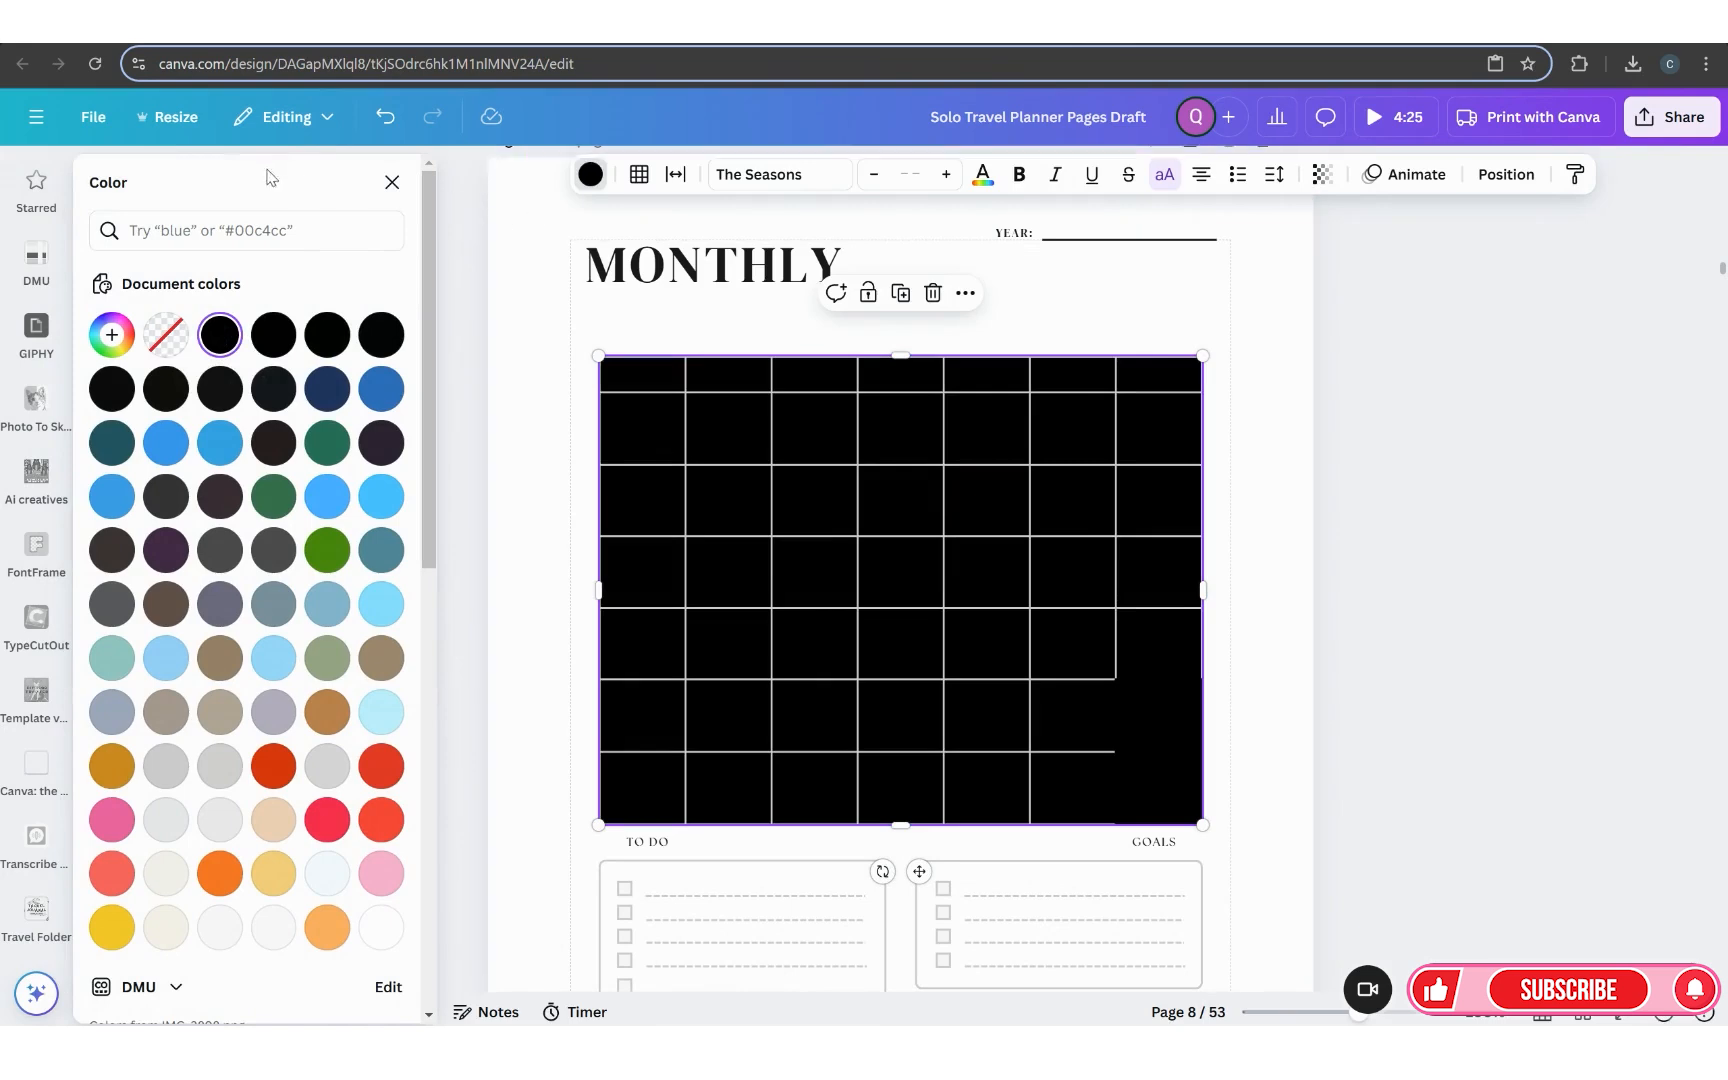
pyautogui.click(385, 116)
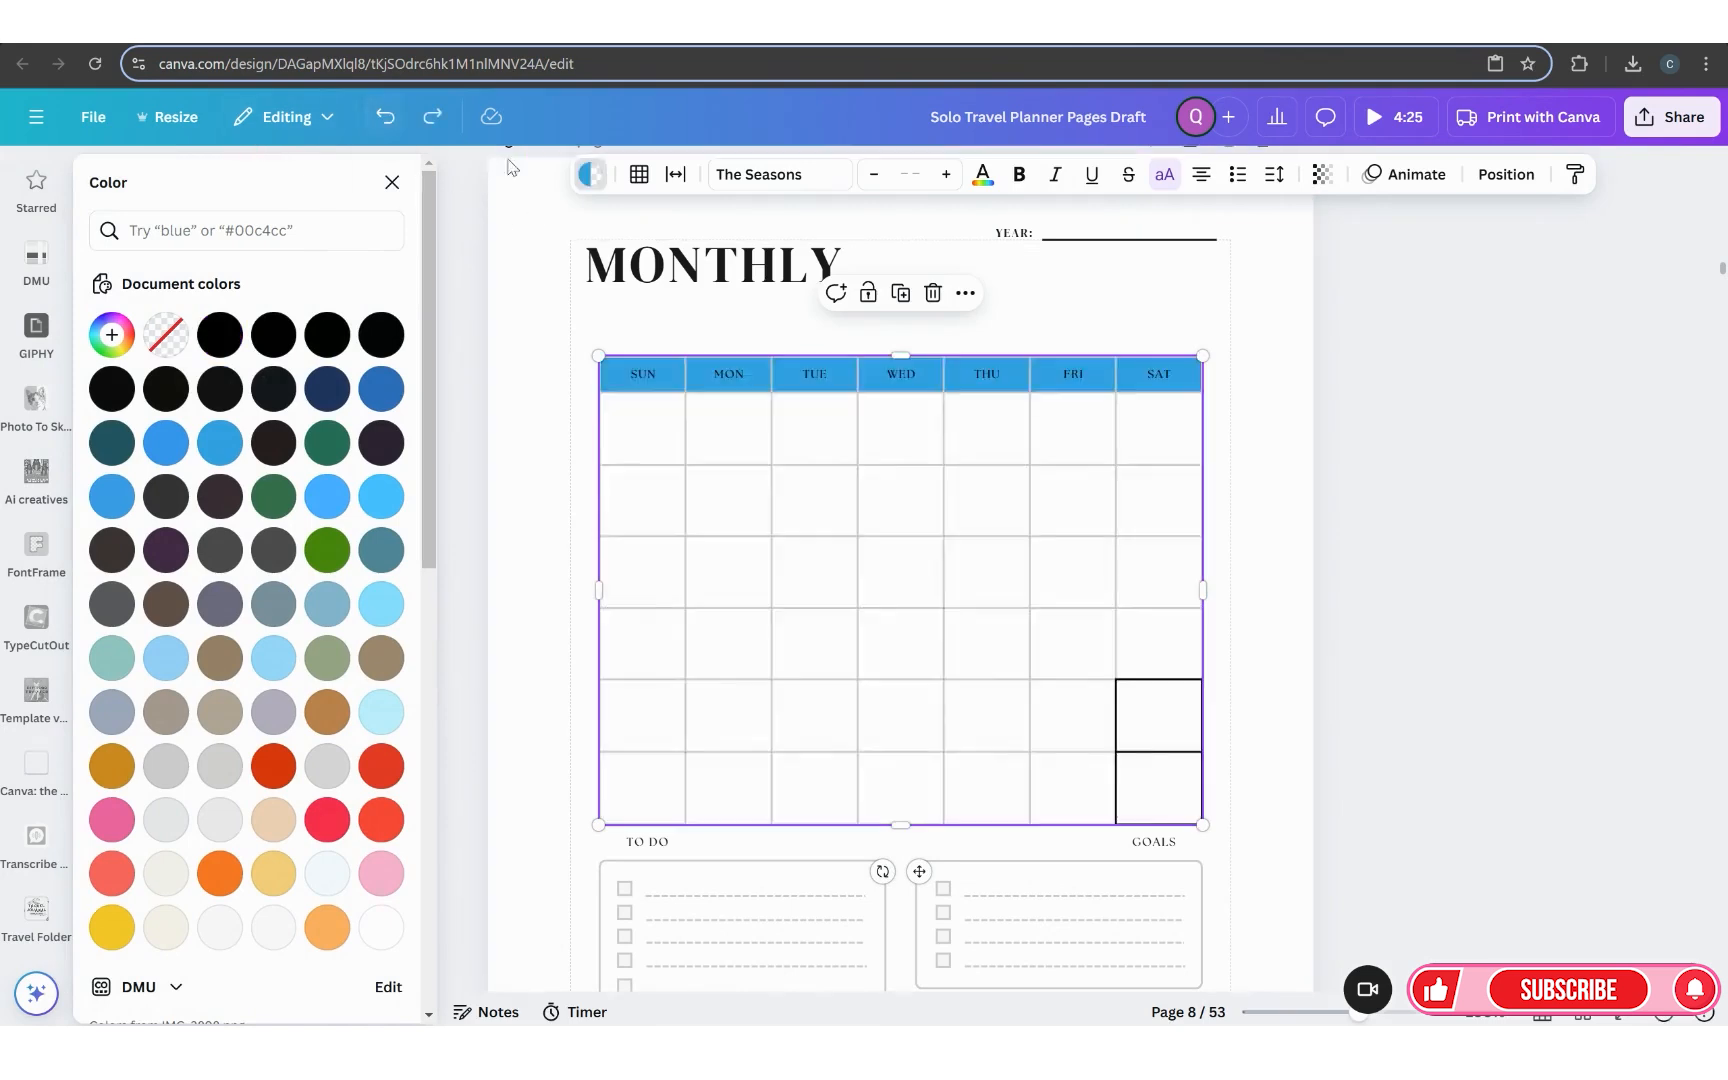
# Step: Set all borders of the selected calendar table to black from the document colors
pyautogui.click(638, 175)
pyautogui.click(705, 231)
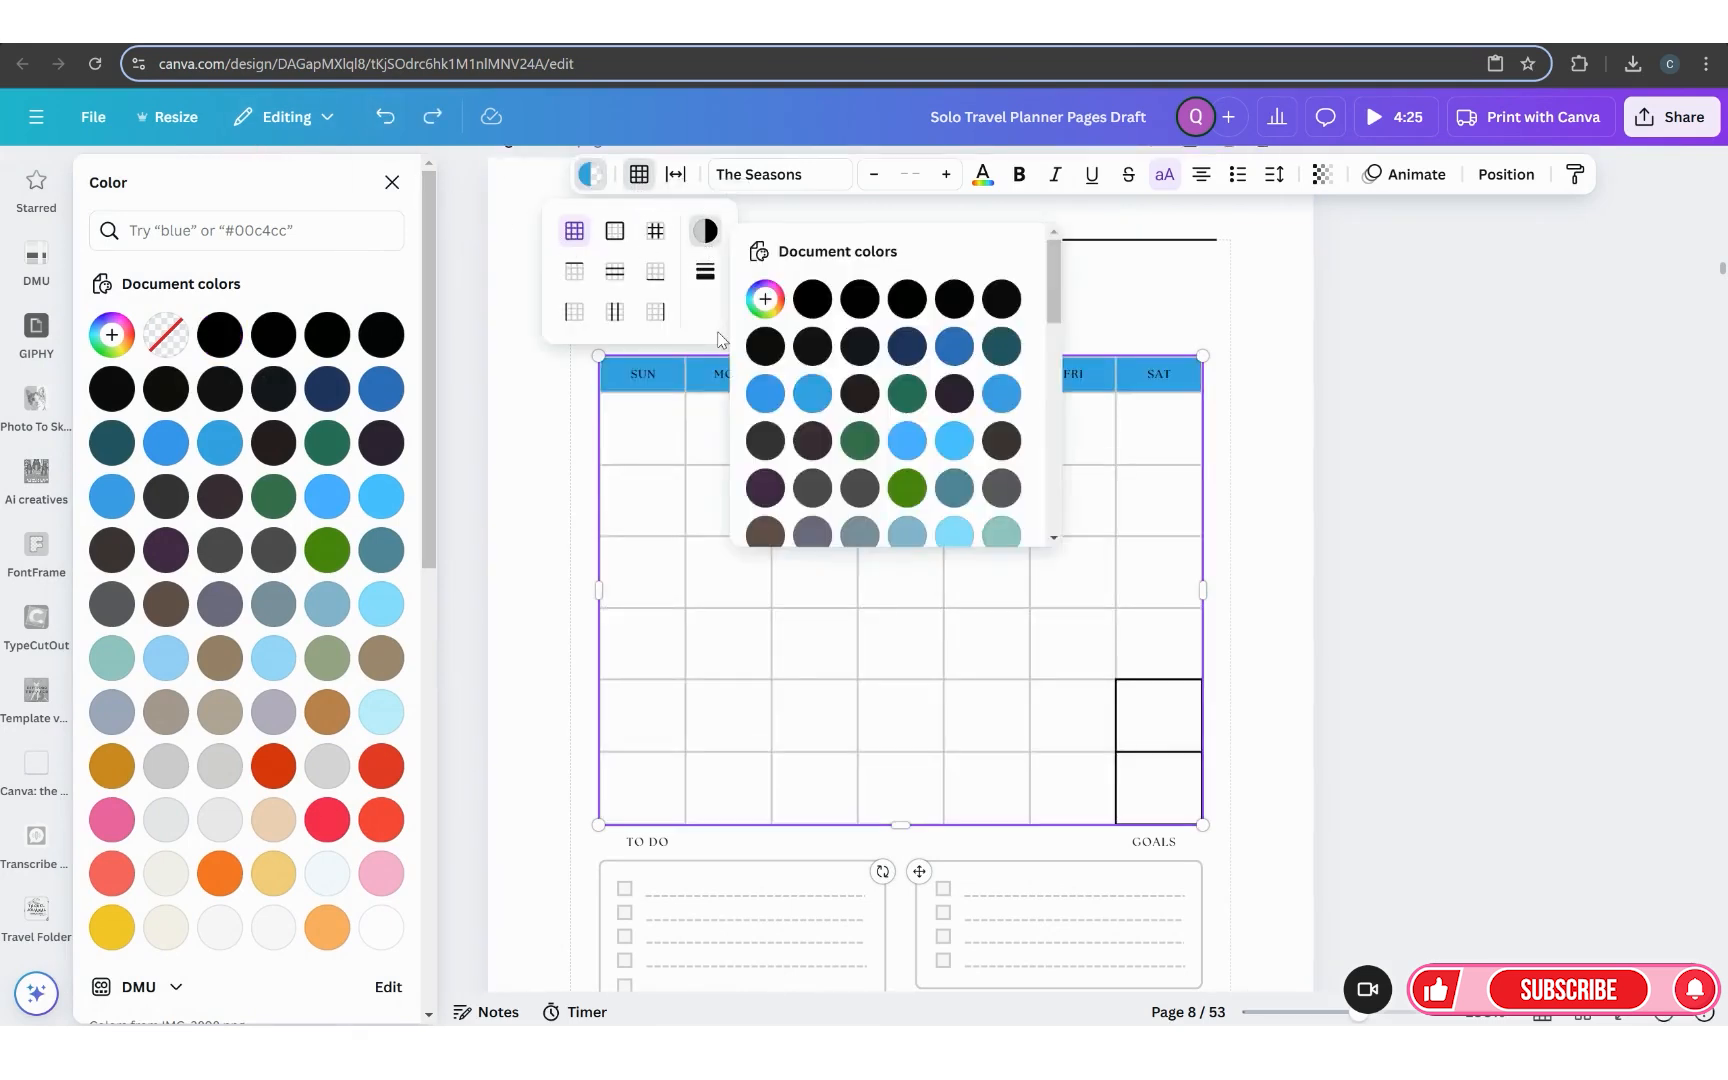
pyautogui.click(812, 299)
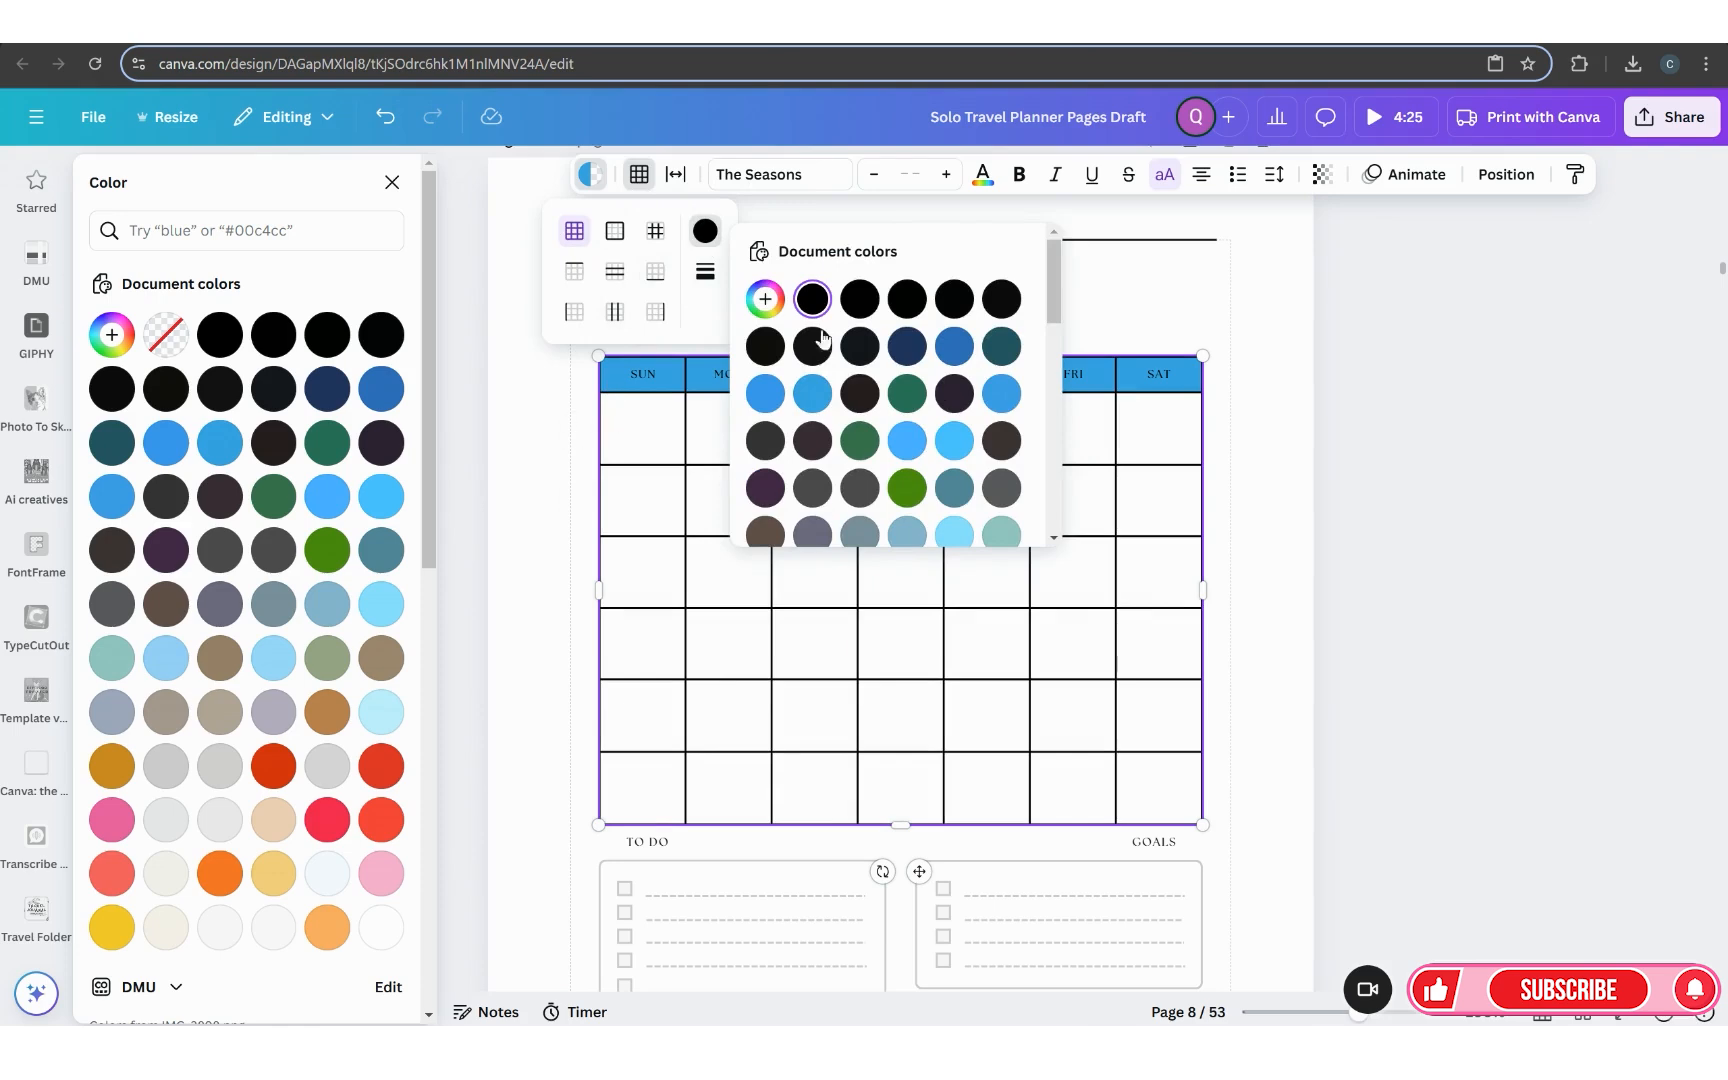
pyautogui.click(1135, 332)
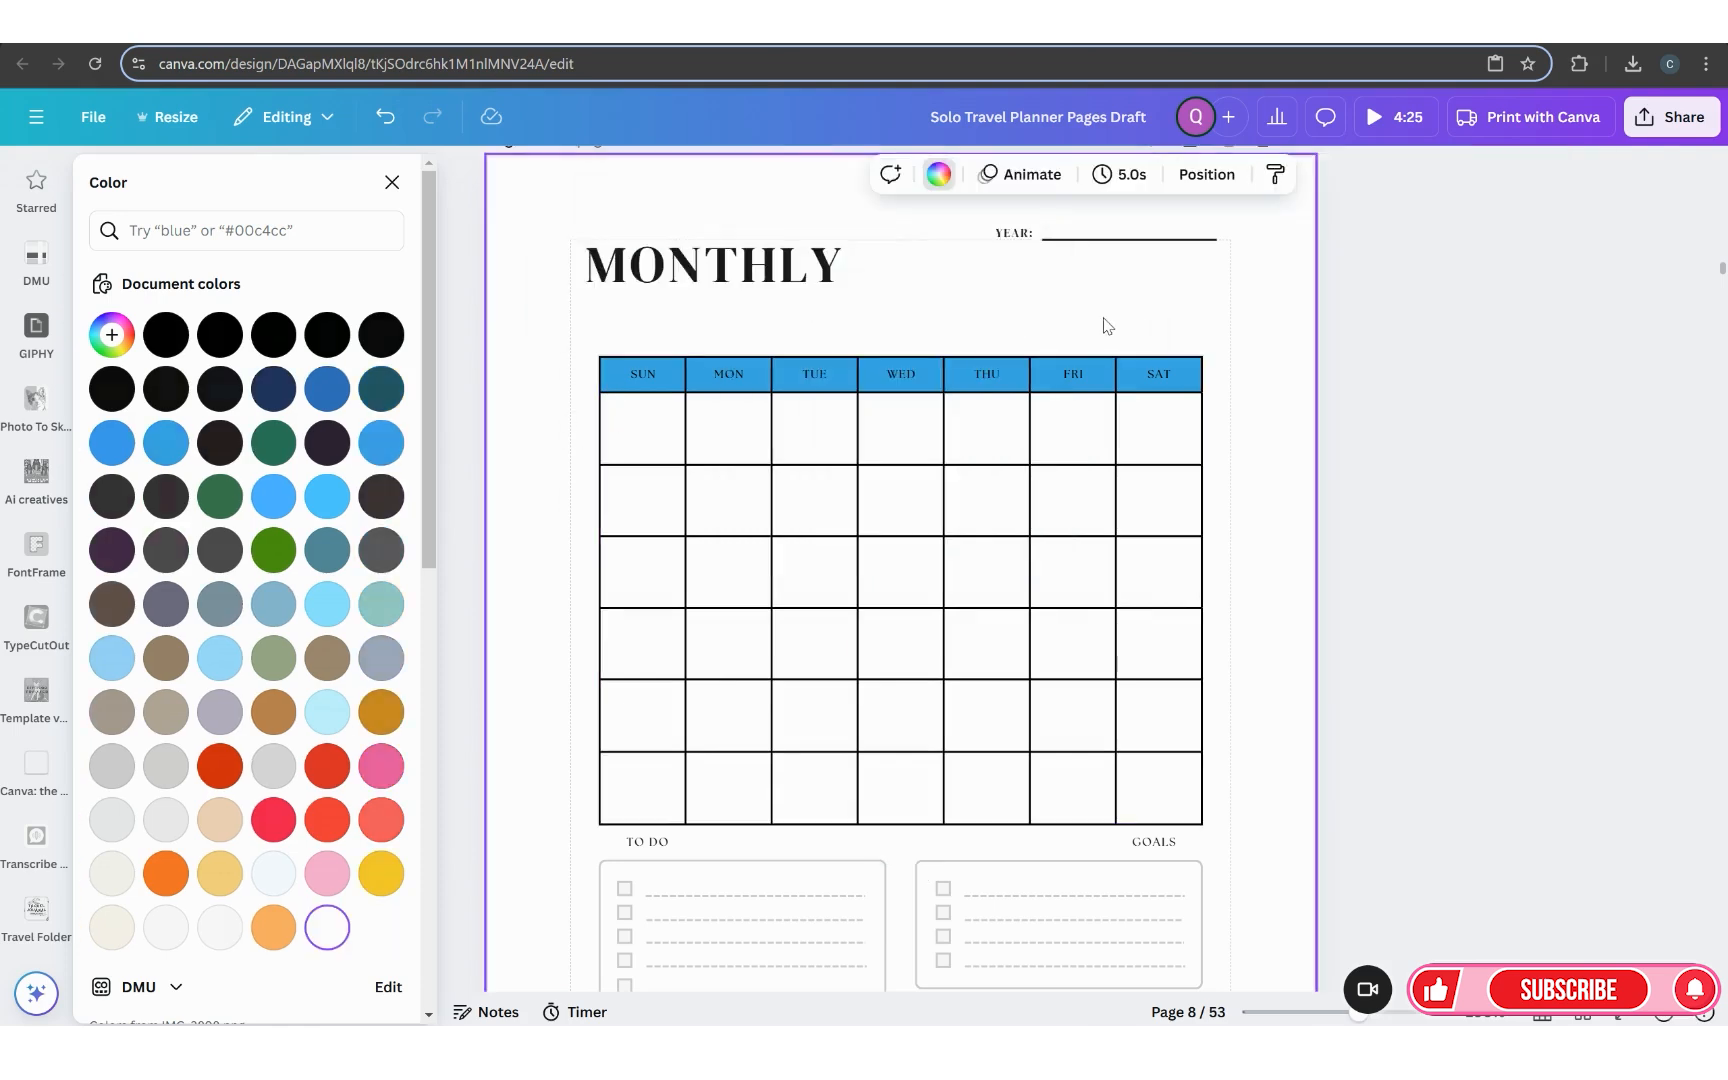
# Step: Reduce the border weight of the whole calendar table to make its grid lines thinner
pyautogui.click(651, 362)
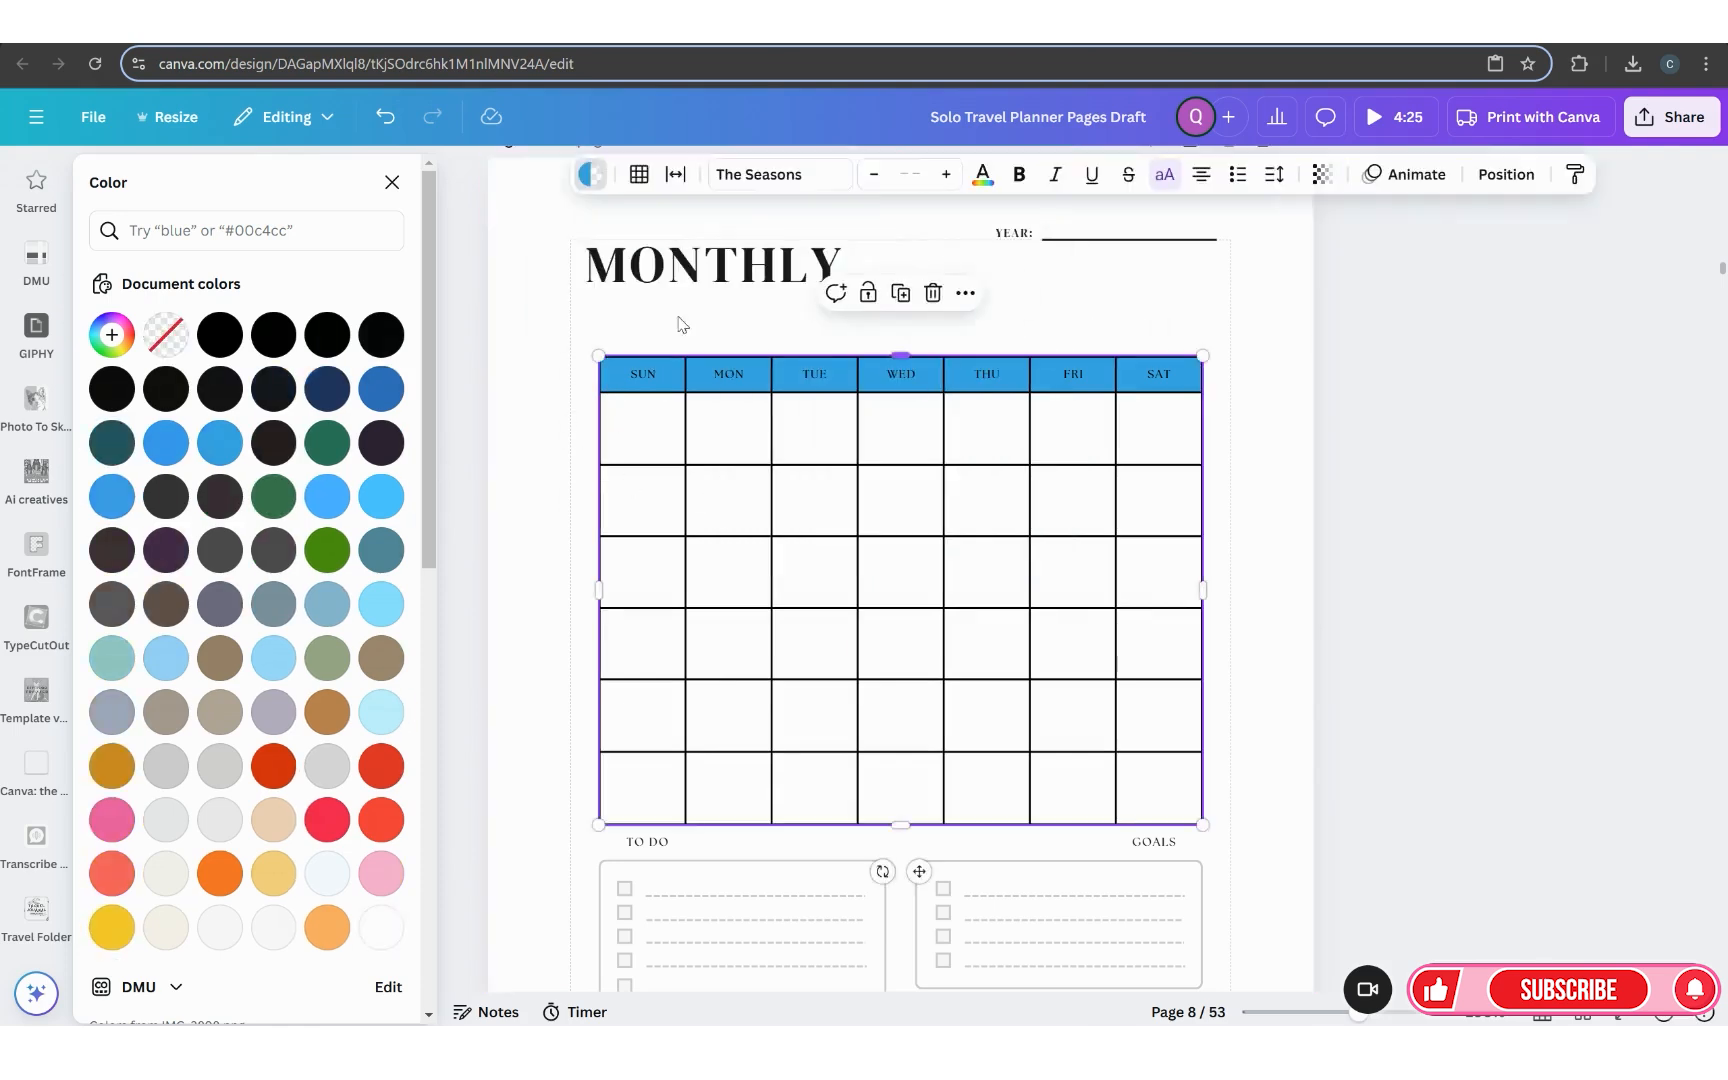
pyautogui.click(640, 177)
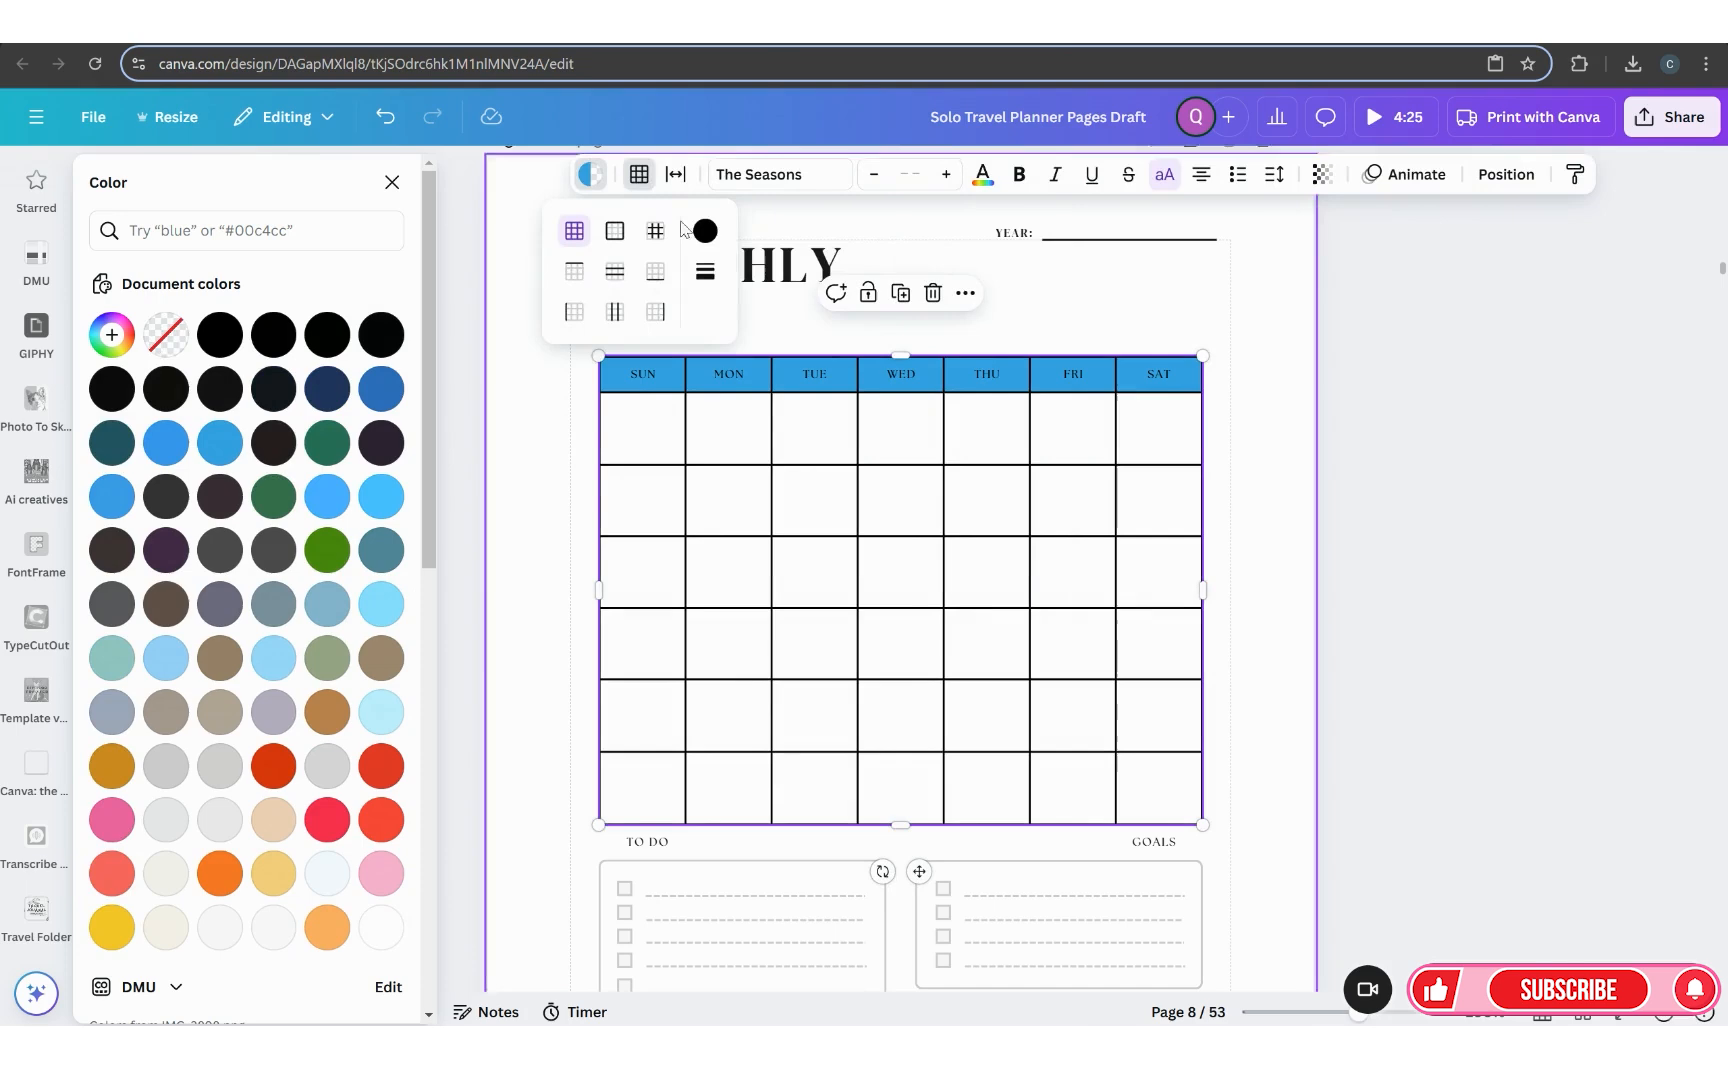
pyautogui.click(704, 285)
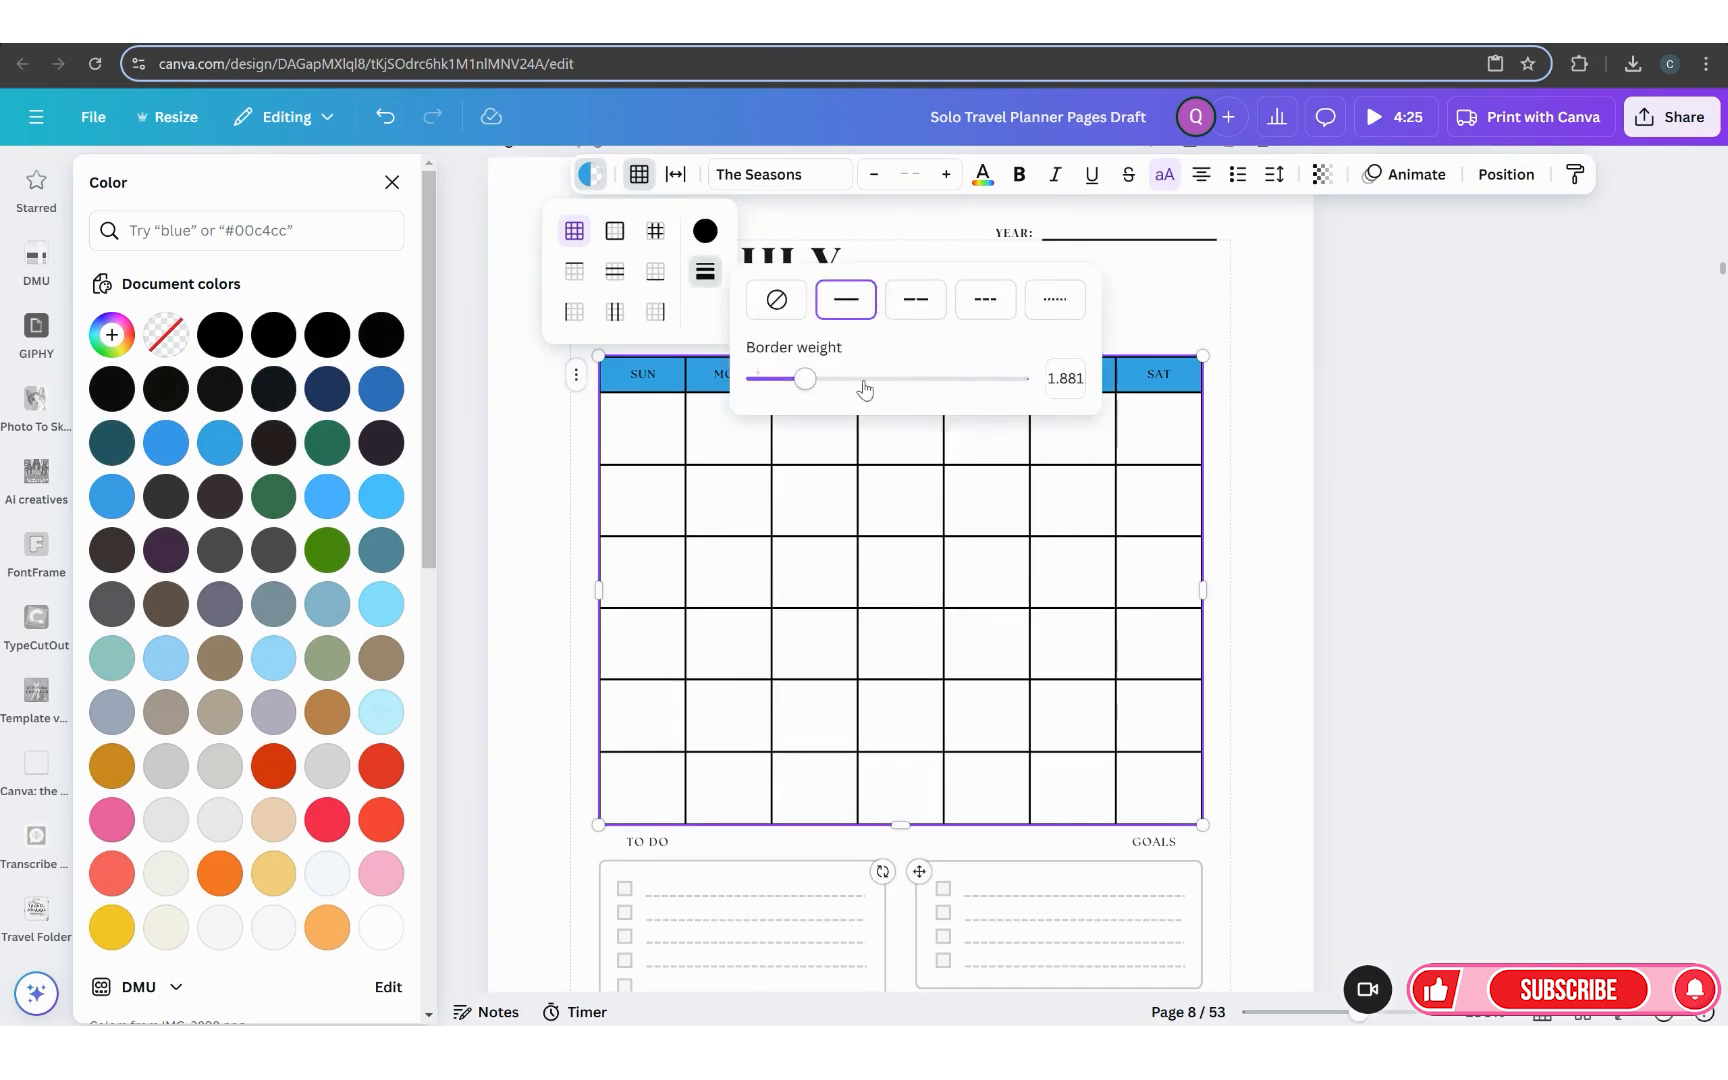
pyautogui.moveTo(797, 386); pyautogui.dragTo(783, 387)
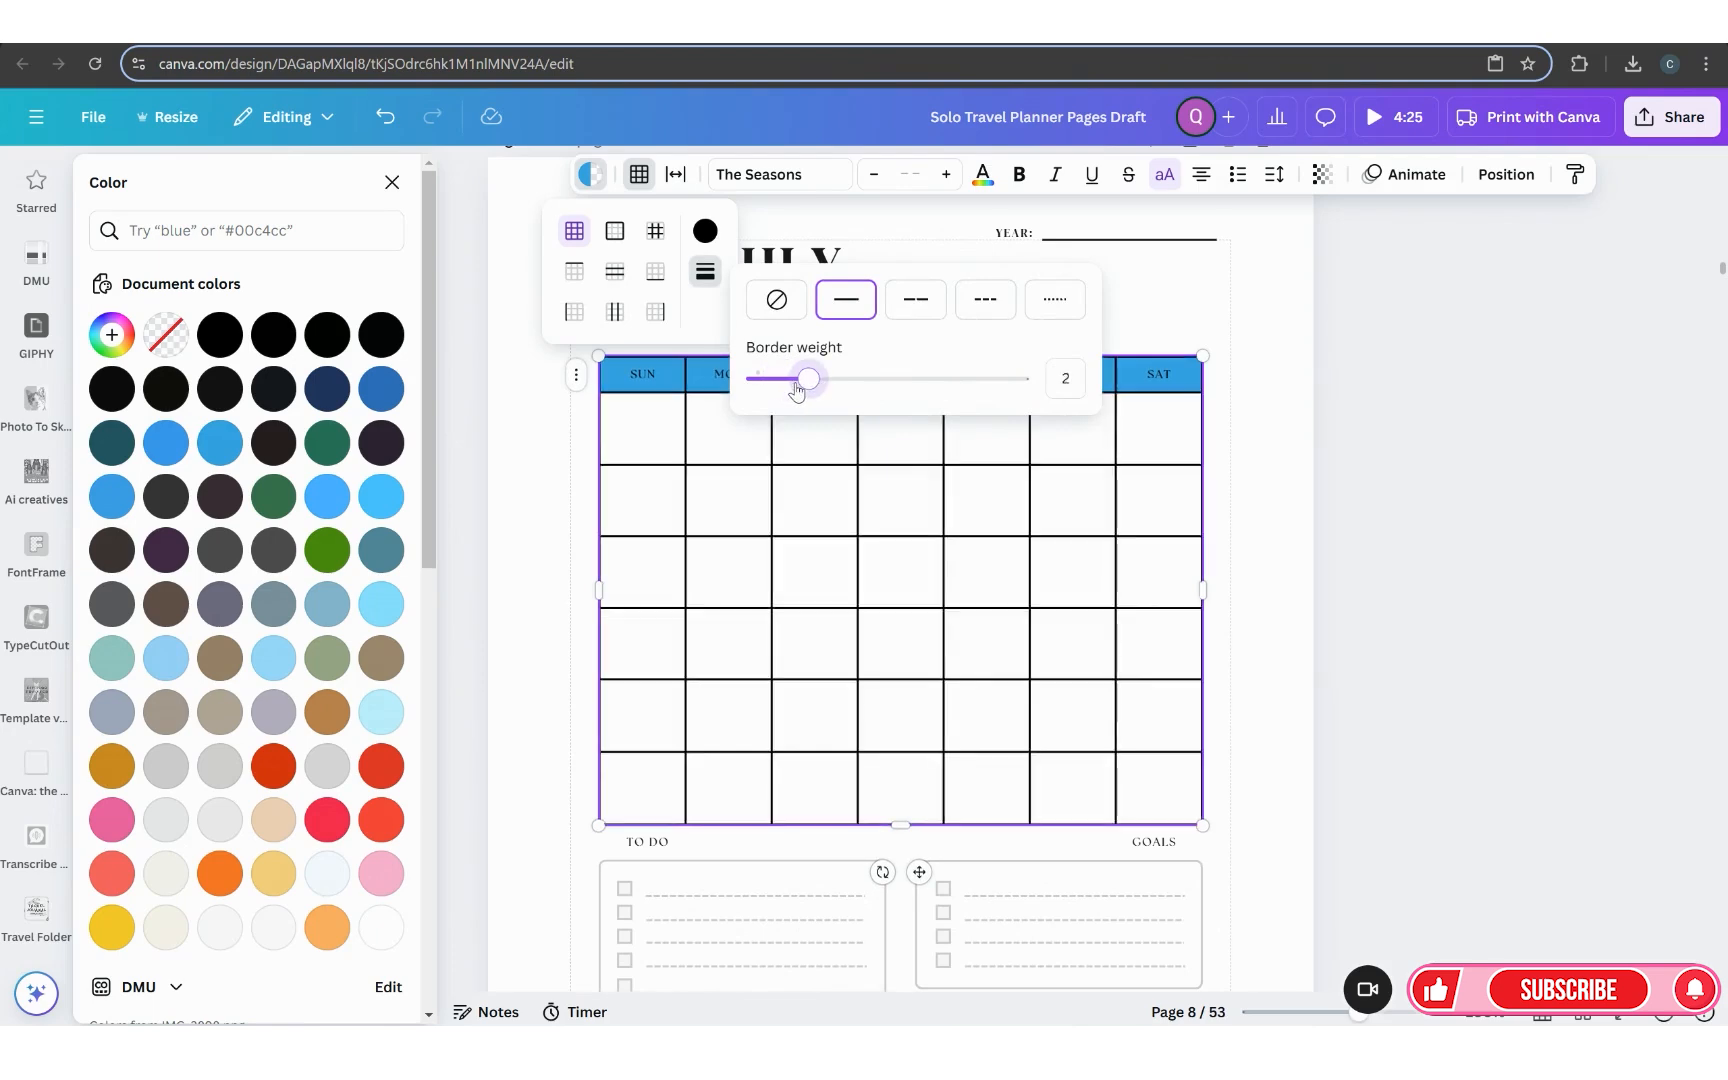
pyautogui.click(1186, 311)
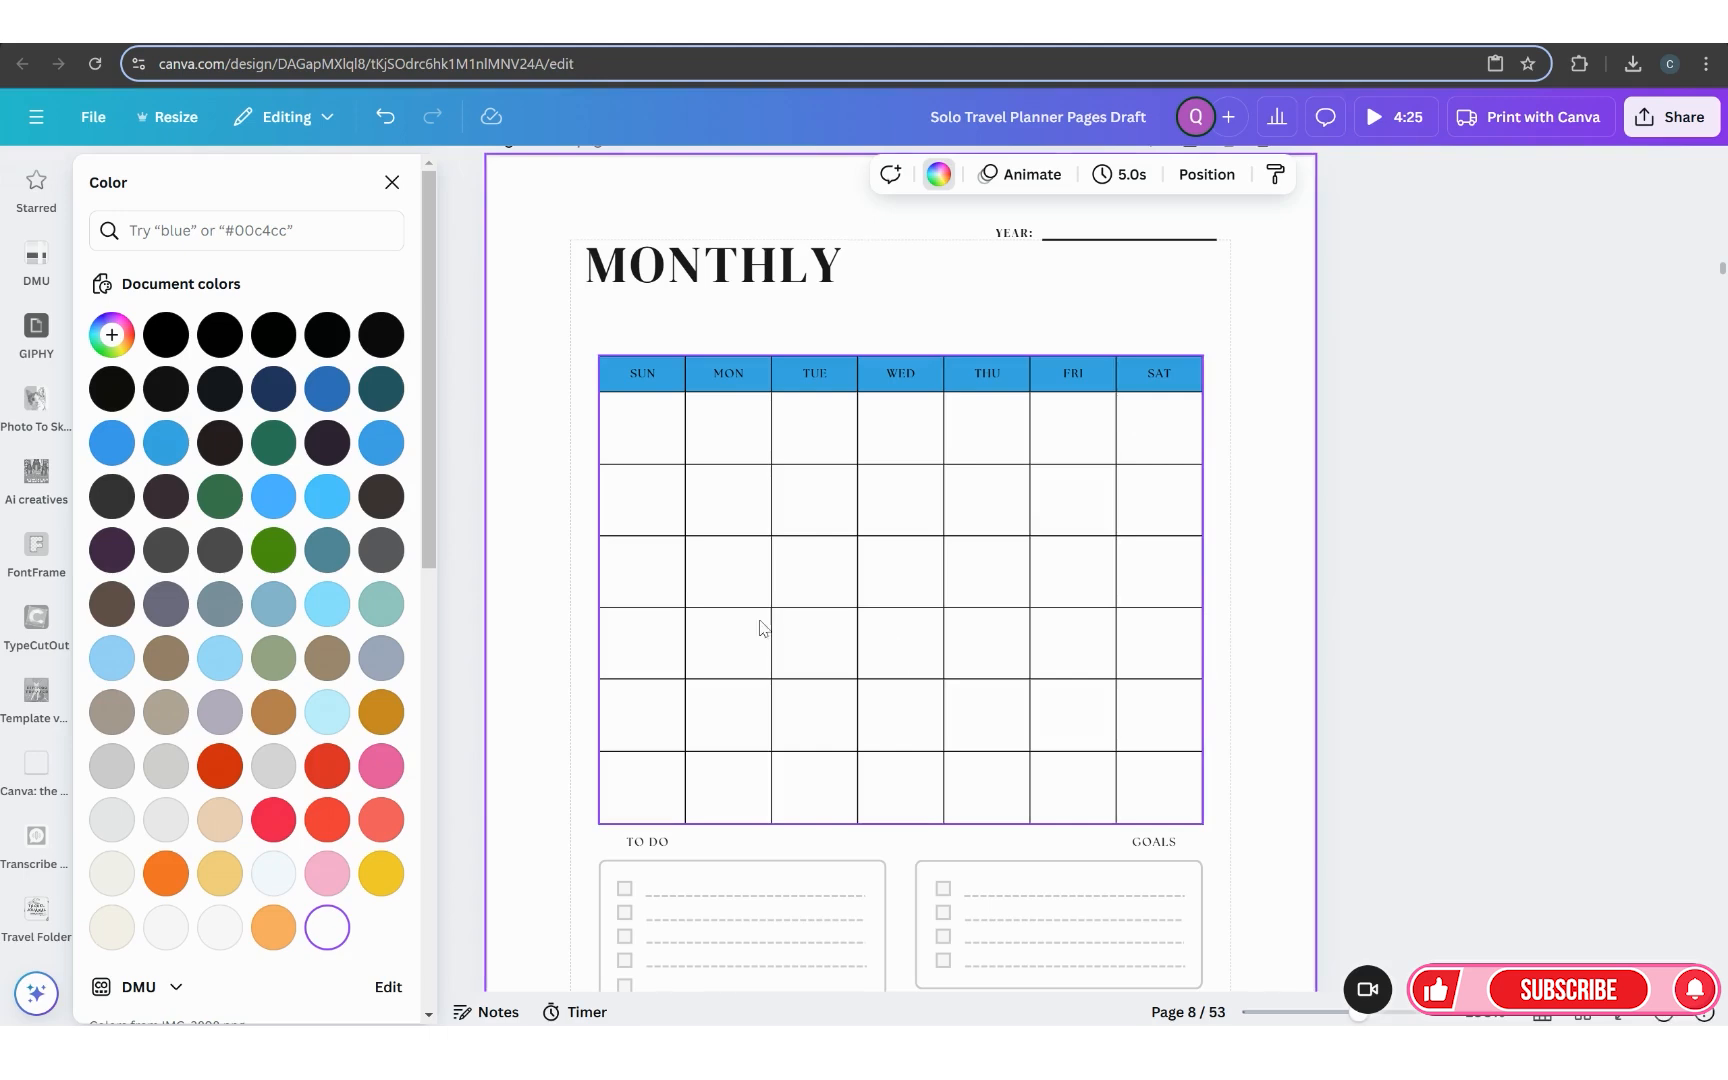
# Step: Try to move the whole calendar table by its inner cells and undo the resulting column width changes
pyautogui.moveTo(613, 331); pyautogui.dragTo(1198, 832)
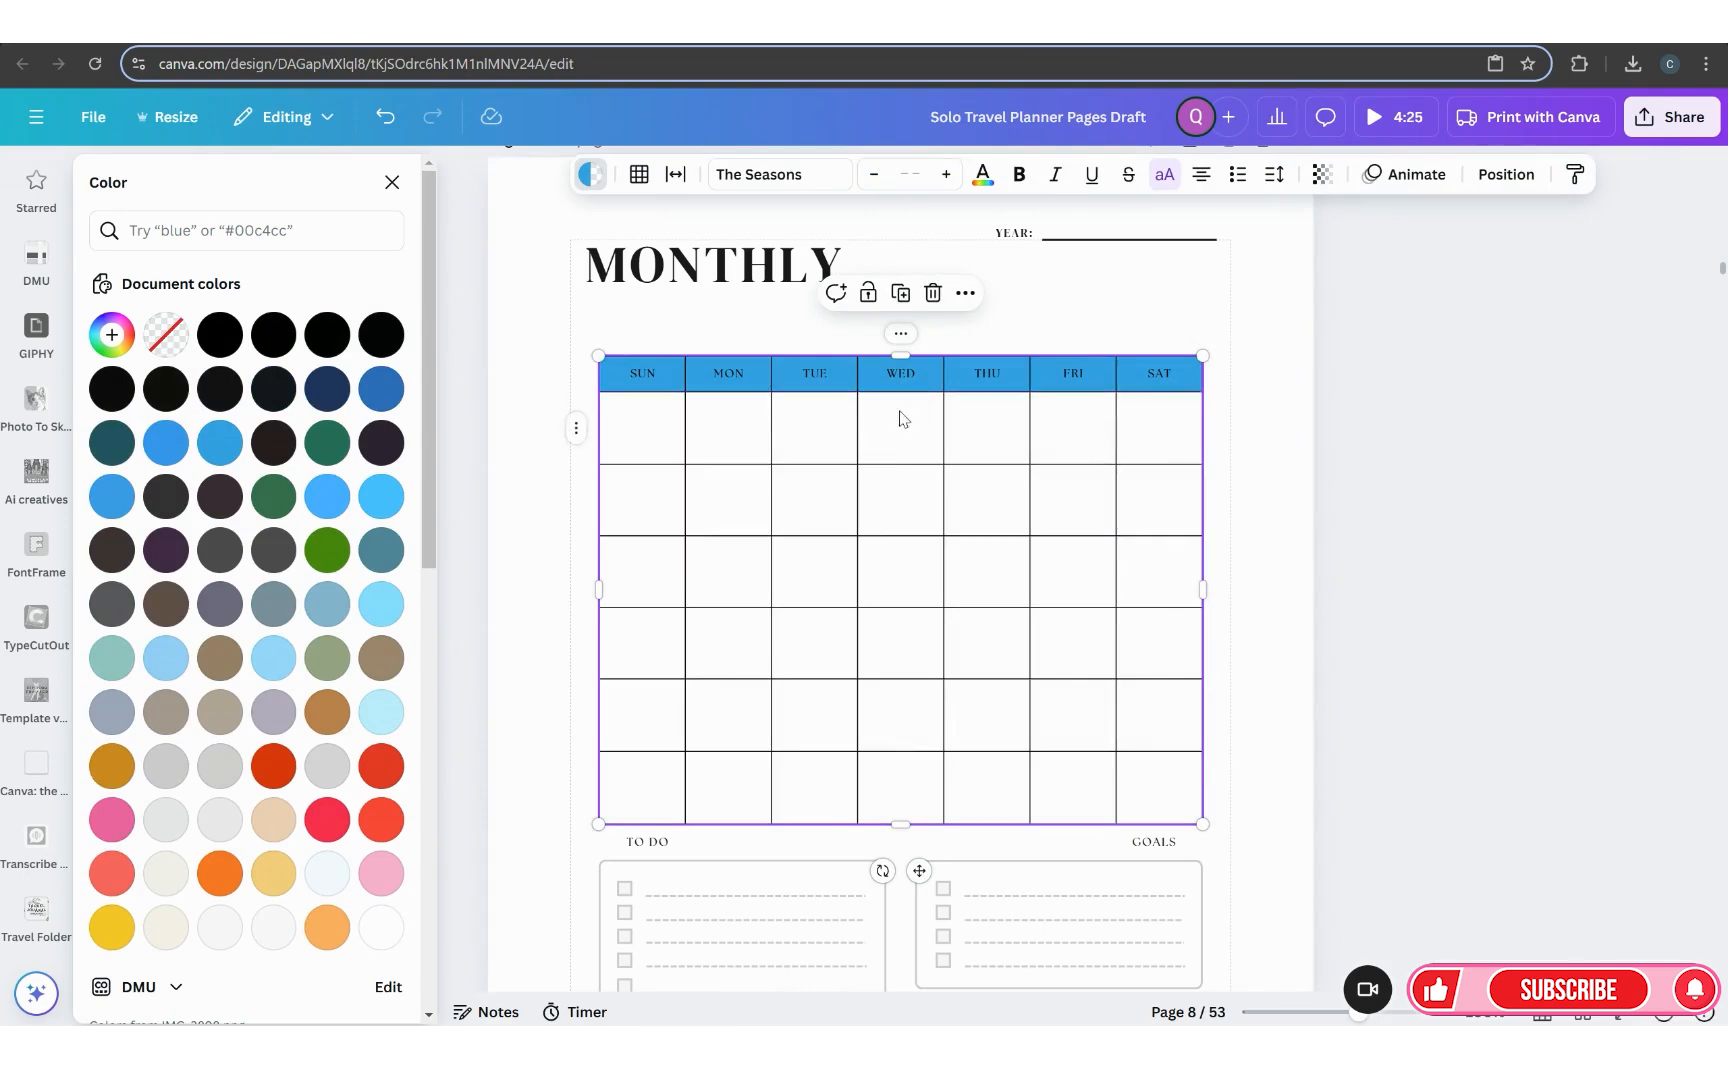
pyautogui.moveTo(942, 514); pyautogui.dragTo(922, 508)
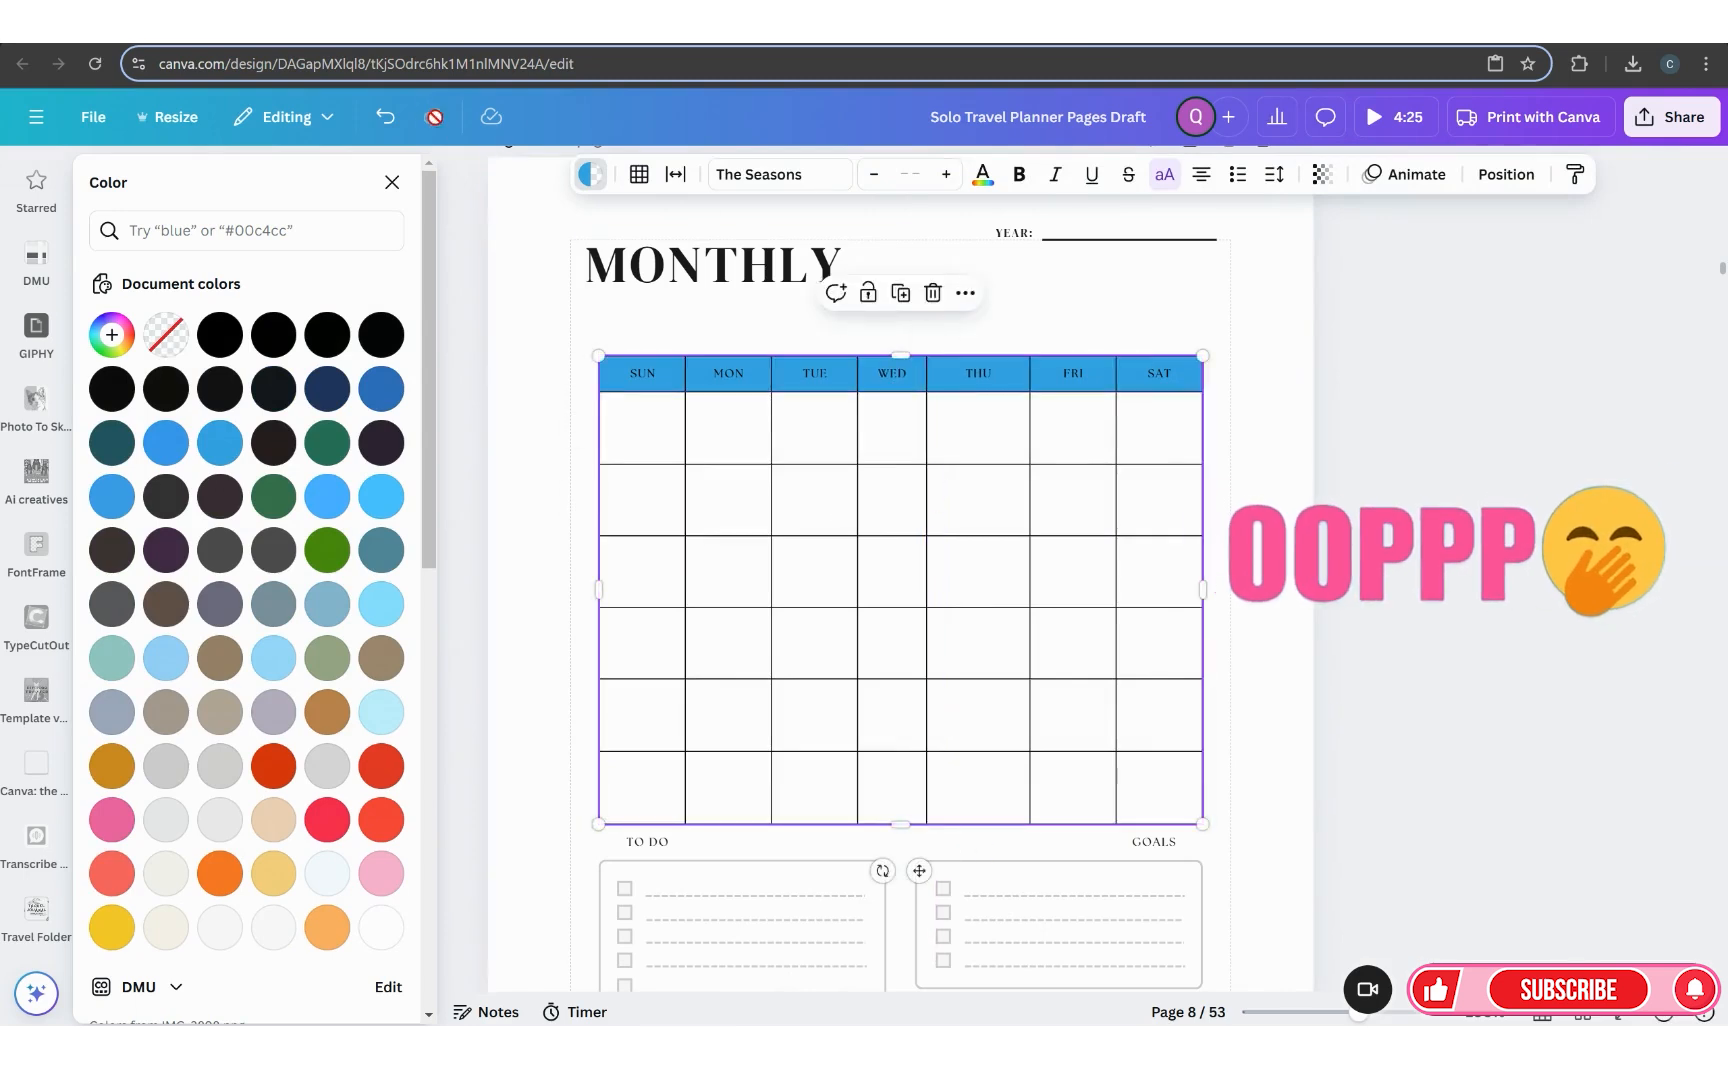
pyautogui.click(385, 116)
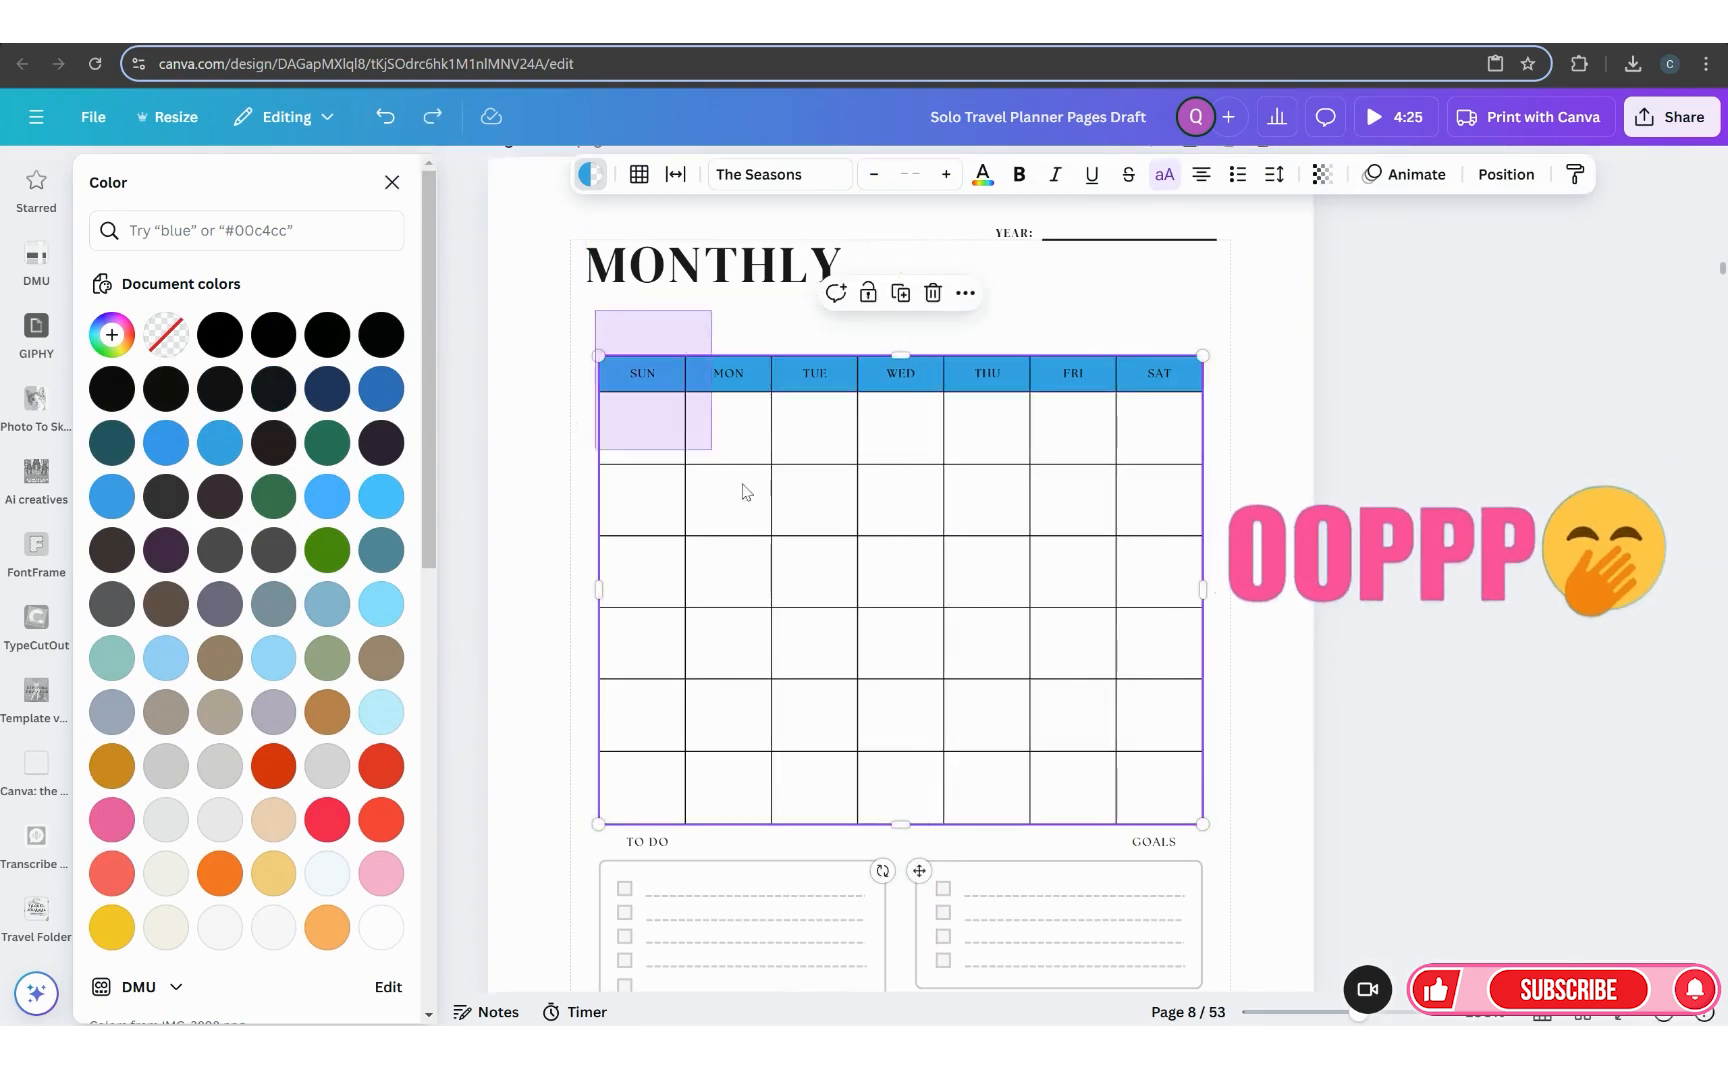
pyautogui.moveTo(596, 310); pyautogui.dragTo(1231, 842)
pyautogui.moveTo(1114, 744); pyautogui.dragTo(1072, 730)
pyautogui.click(385, 116)
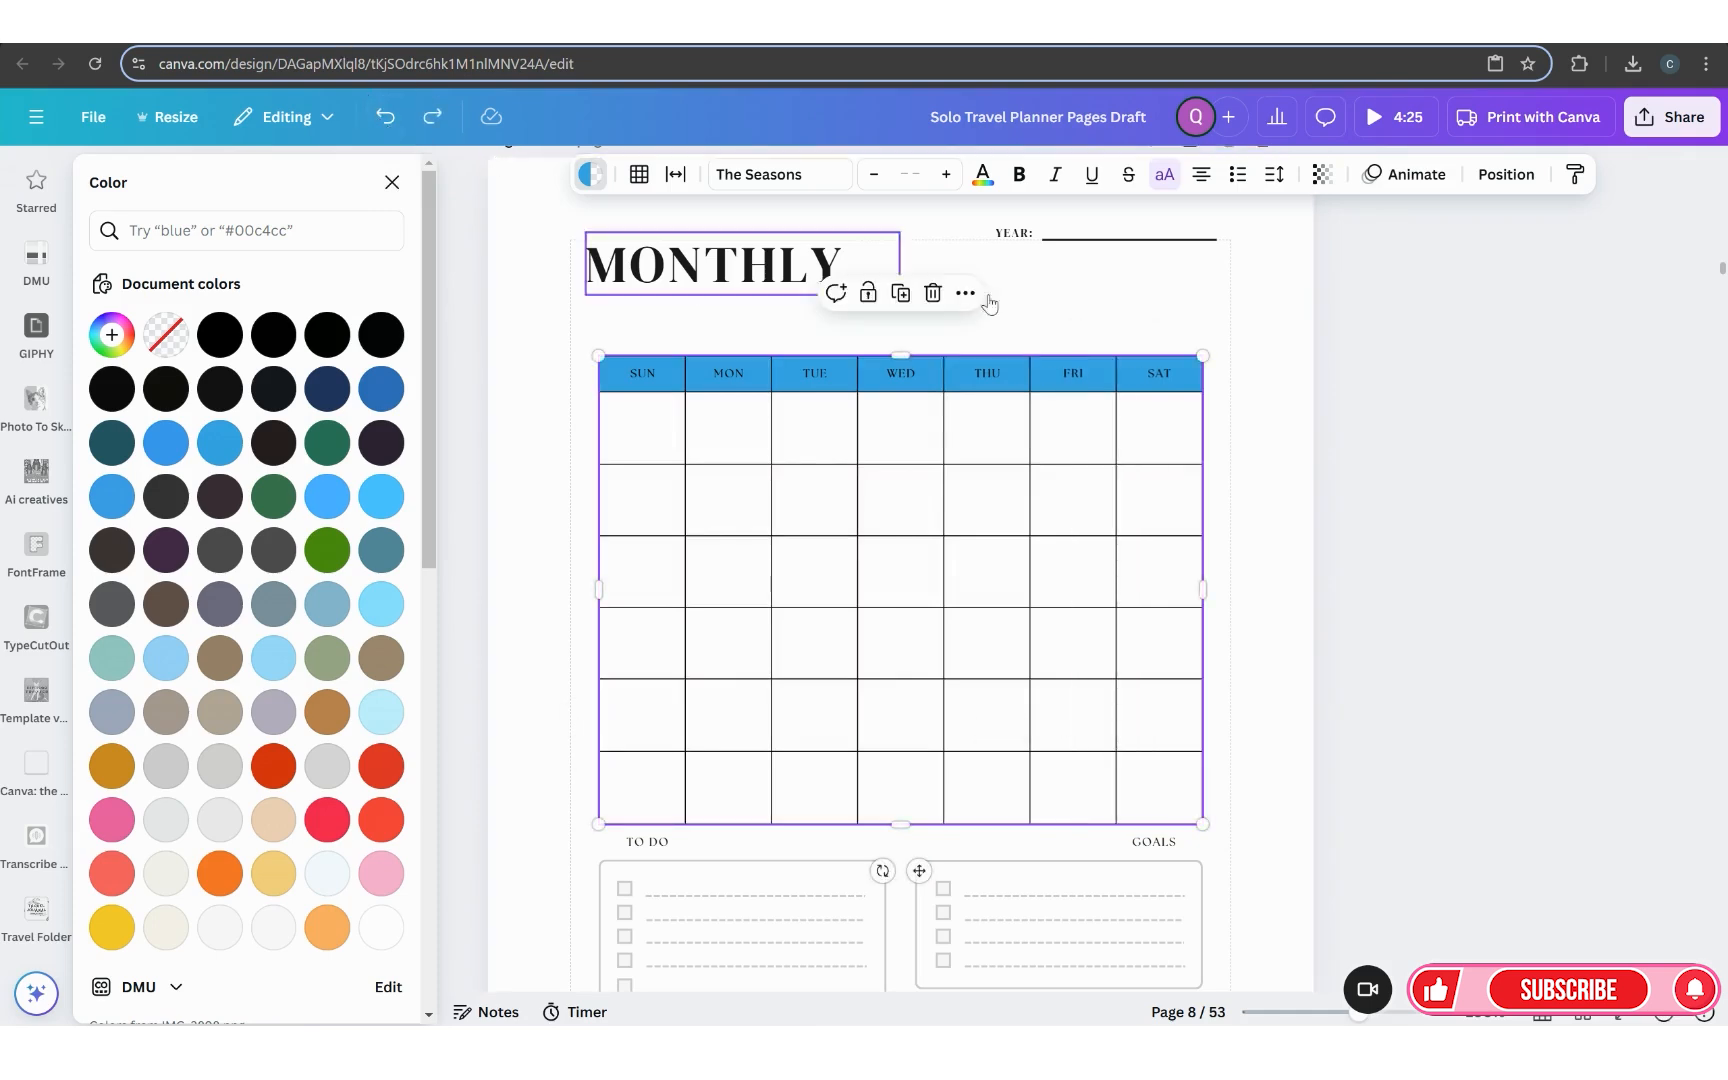
# Step: Select the whole calendar table and move it up and slightly left, directly beneath the MONTHLY heading
pyautogui.click(1210, 324)
pyautogui.moveTo(1166, 372); pyautogui.dragTo(611, 822)
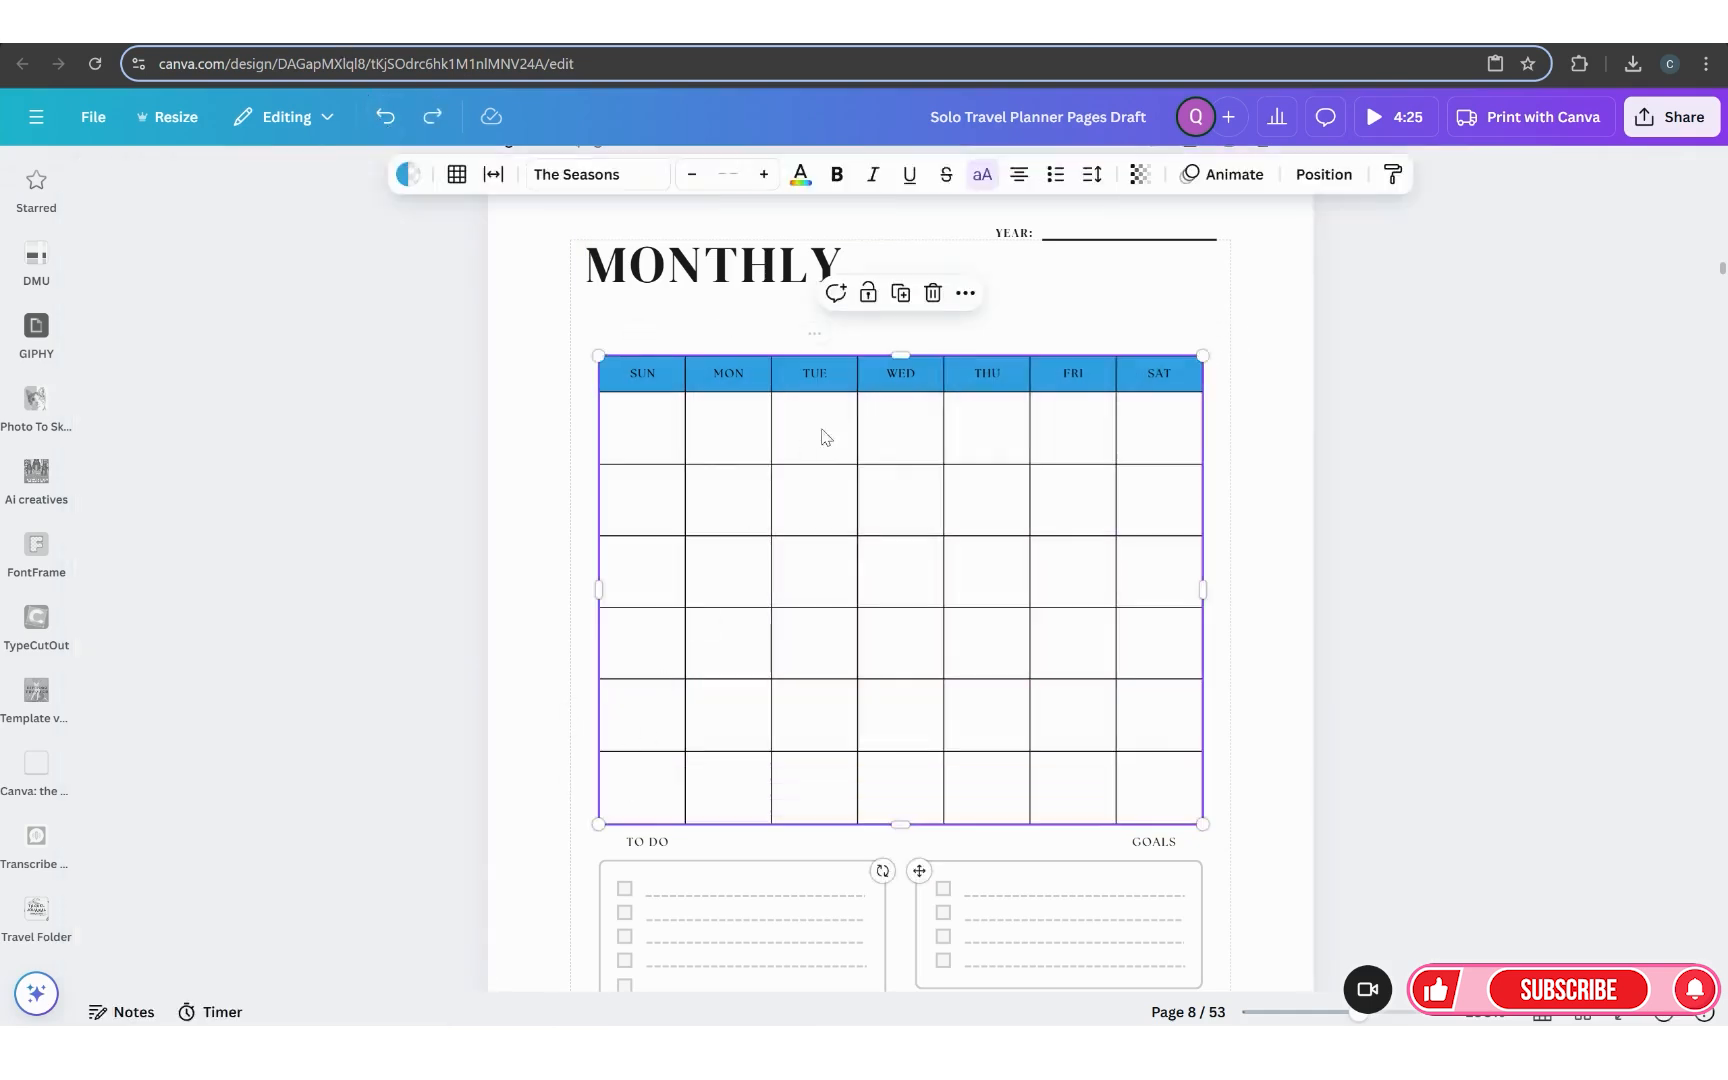
pyautogui.click(965, 292)
pyautogui.moveTo(1022, 582)
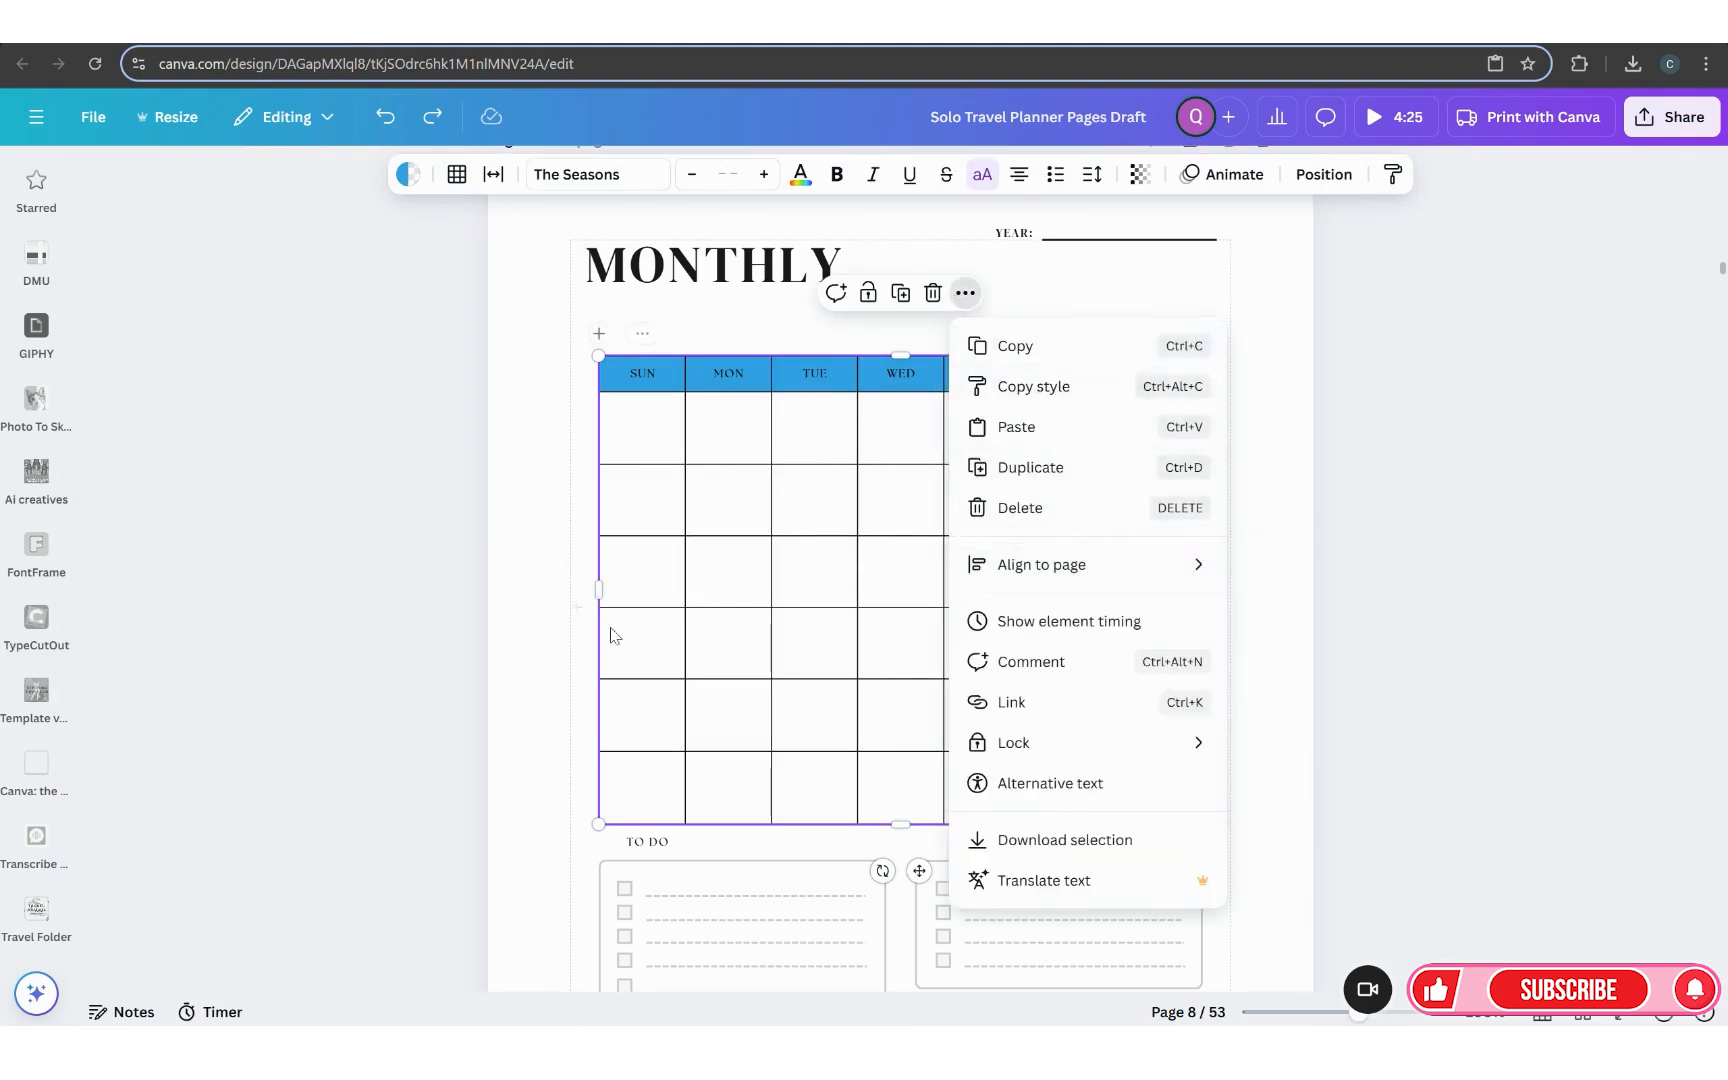
pyautogui.click(571, 783)
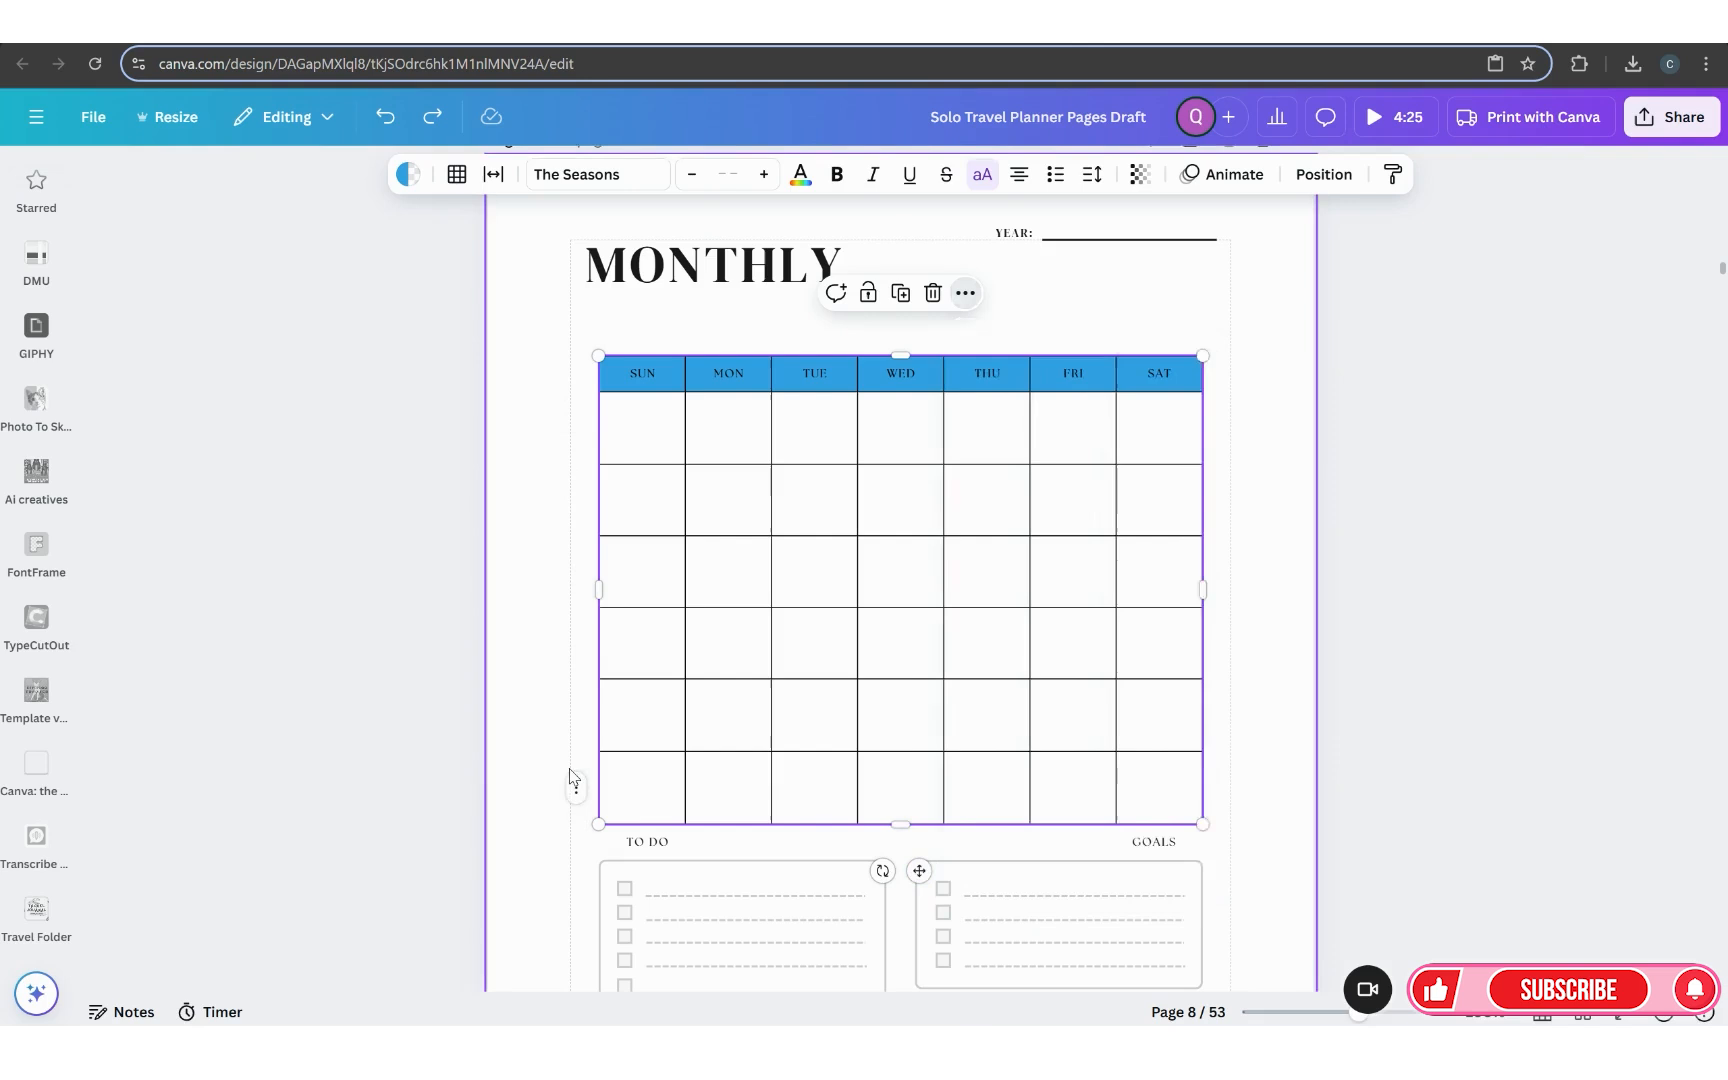
pyautogui.click(826, 818)
pyautogui.moveTo(918, 870)
pyautogui.mouseDown()
pyautogui.moveTo(890, 871)
pyautogui.moveTo(905, 843)
pyautogui.mouseUp()
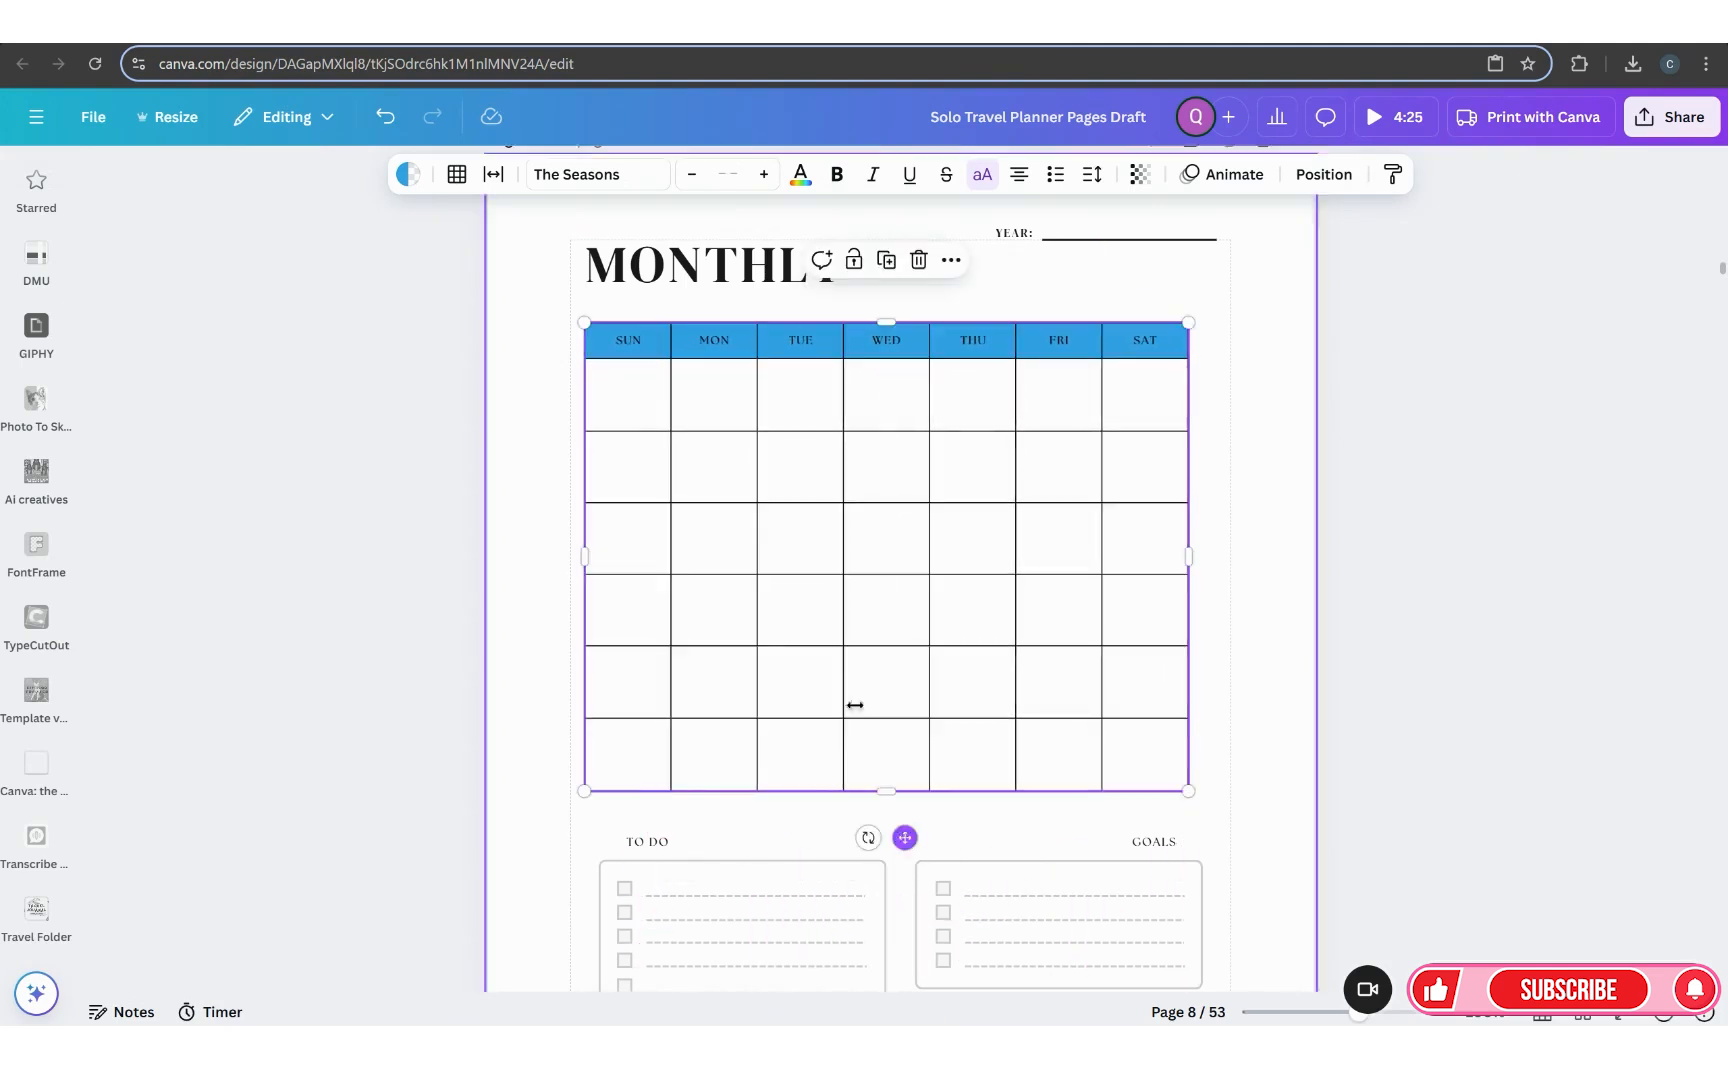
# Step: Move the MONTHLY heading and the YEAR line group slightly down, closer to the calendar table
pyautogui.moveTo(704, 276); pyautogui.dragTo(713, 290)
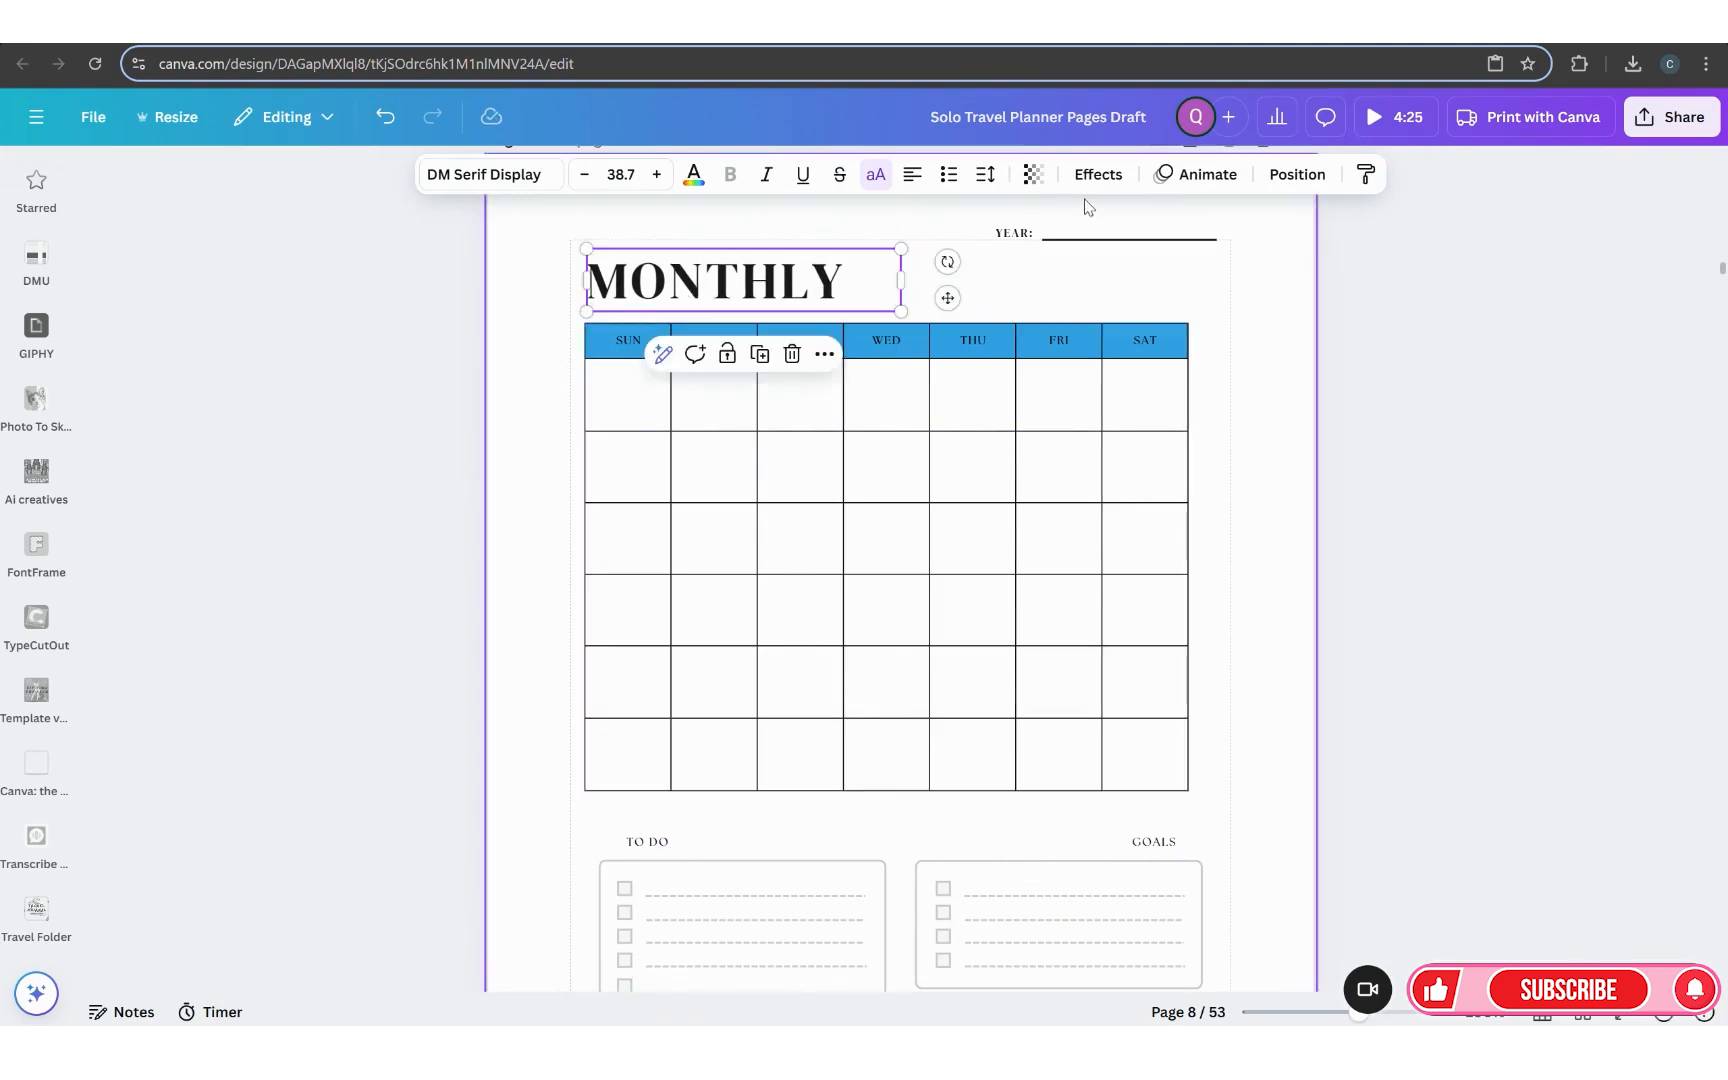
pyautogui.moveTo(1084, 238); pyautogui.dragTo(1084, 250)
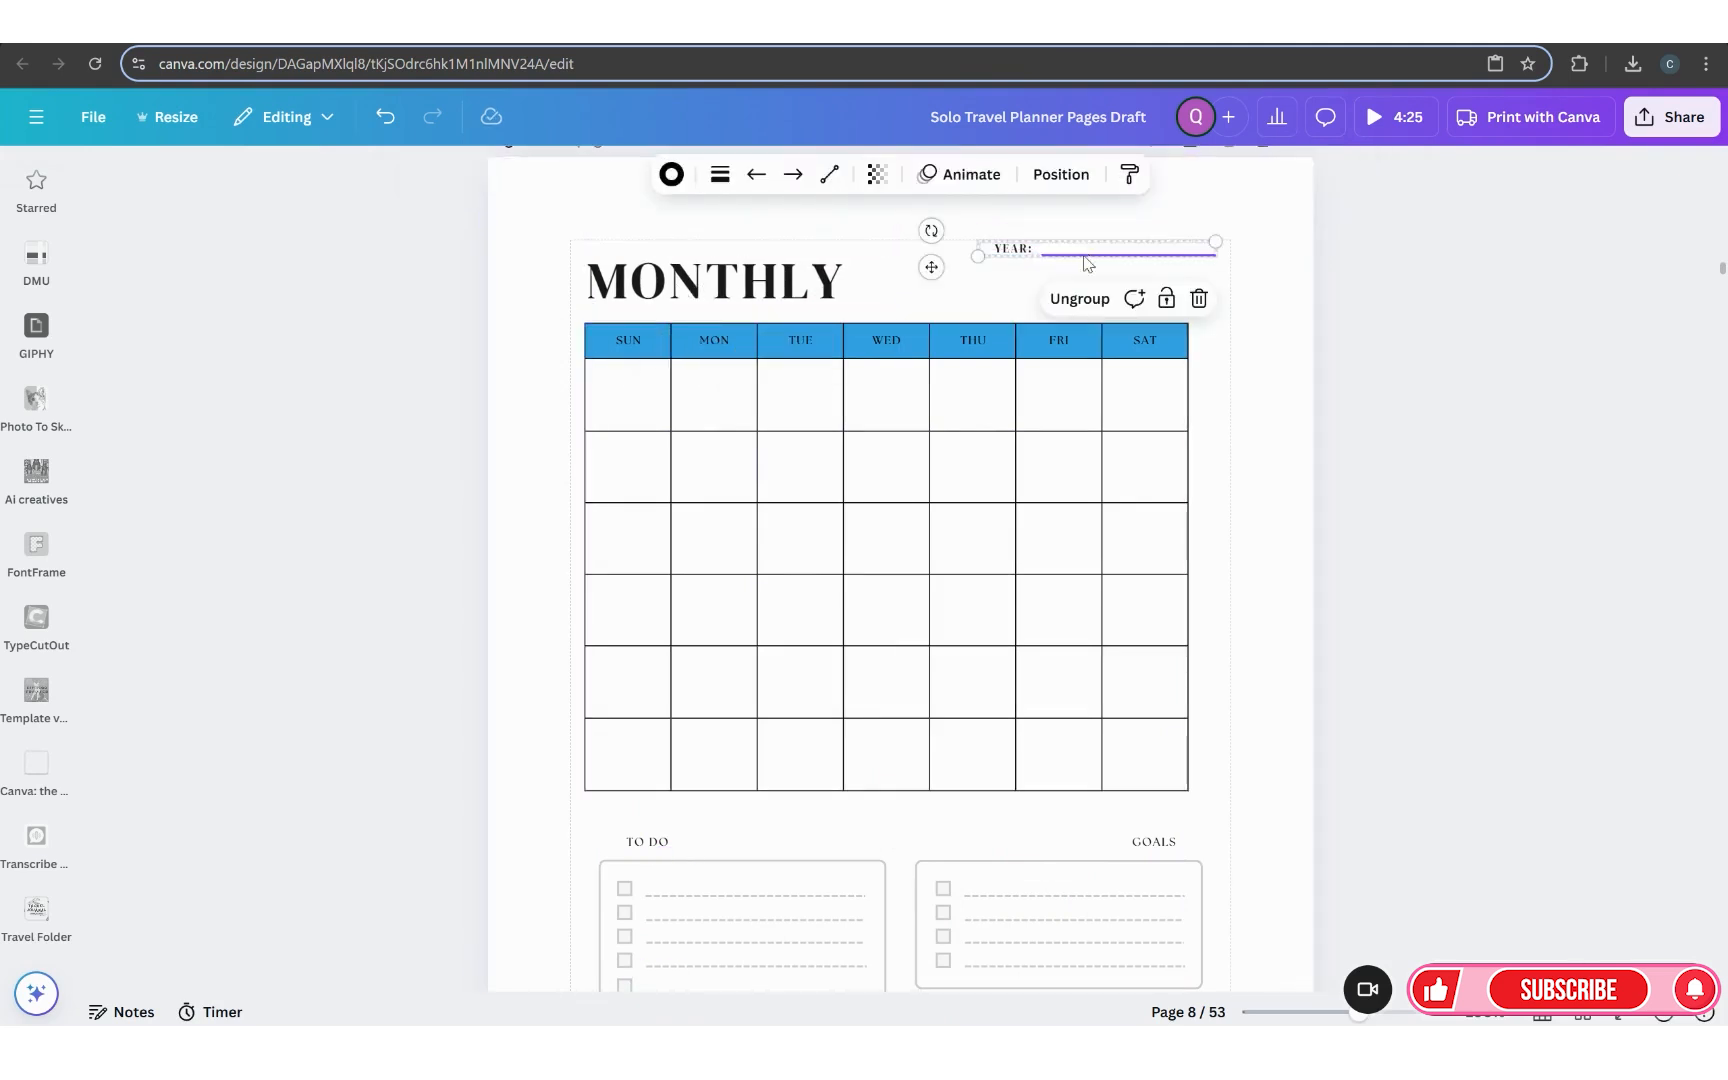
pyautogui.click(1282, 532)
# Step: Try deleting the TO DO, GOALS and NOTES sections below the calendar together and undo the deletion
pyautogui.scroll(-3, 1282, 532)
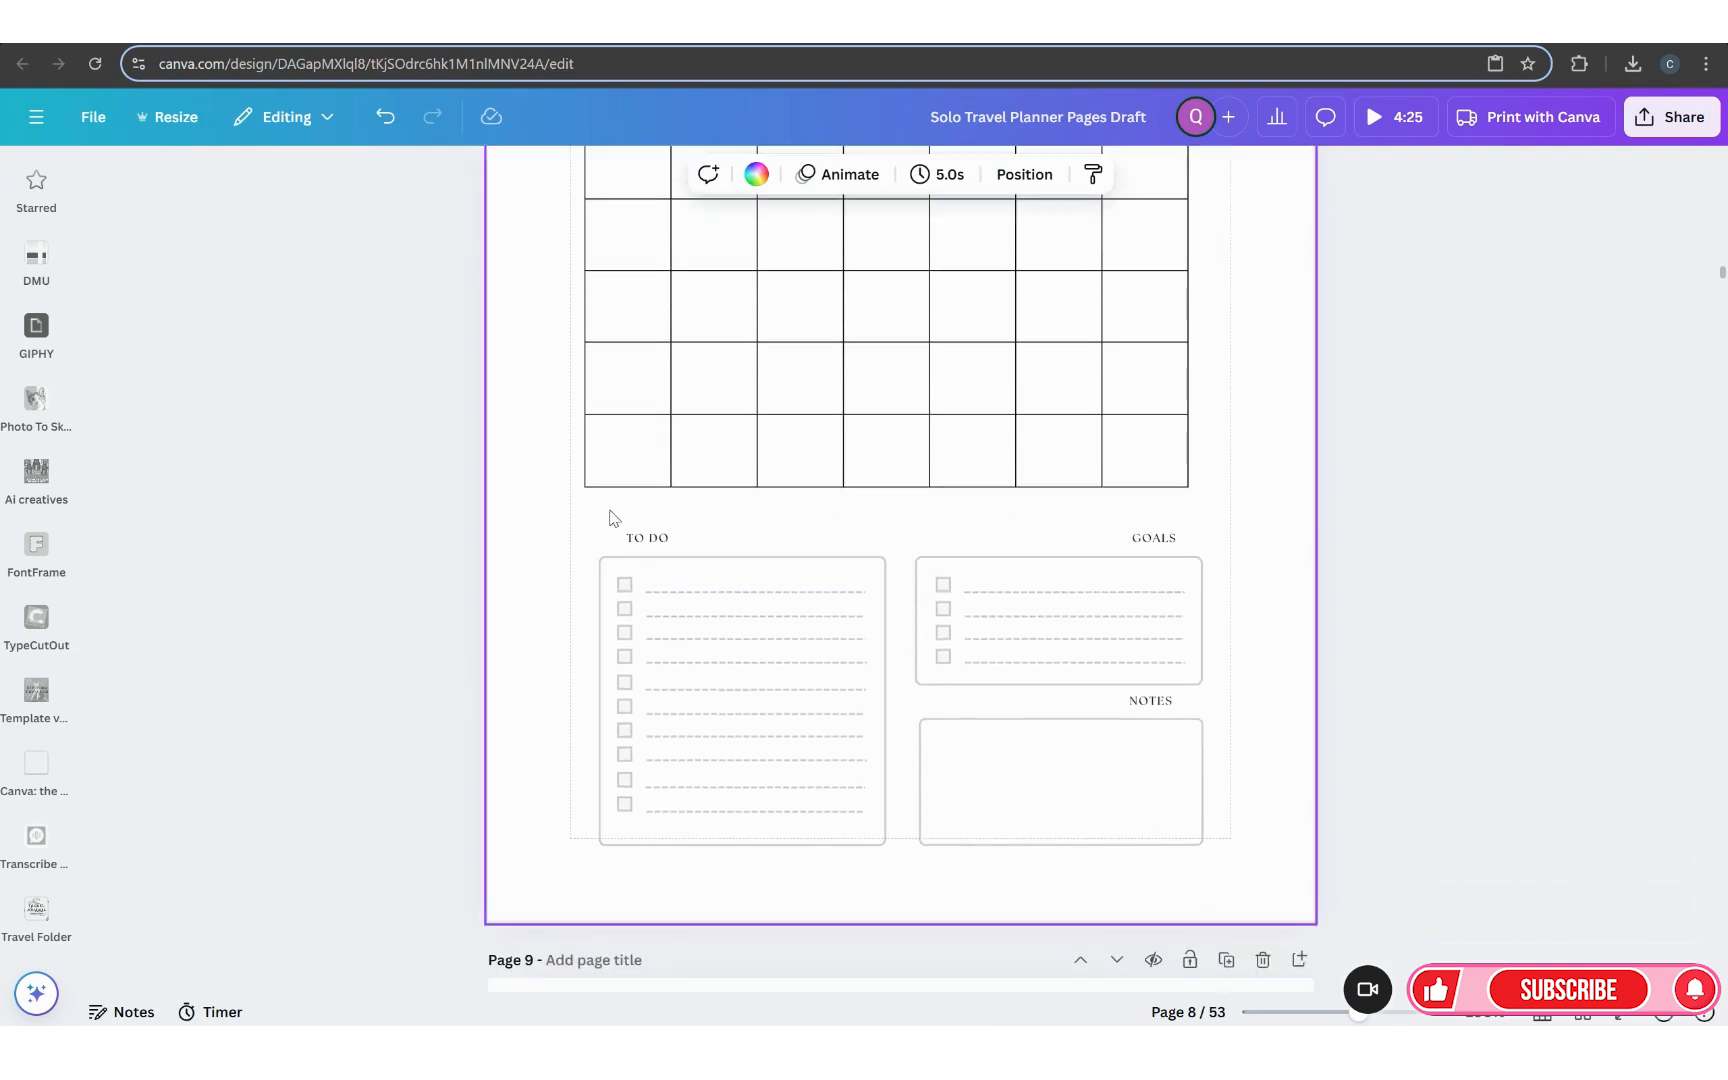
pyautogui.moveTo(607, 512); pyautogui.dragTo(1186, 864)
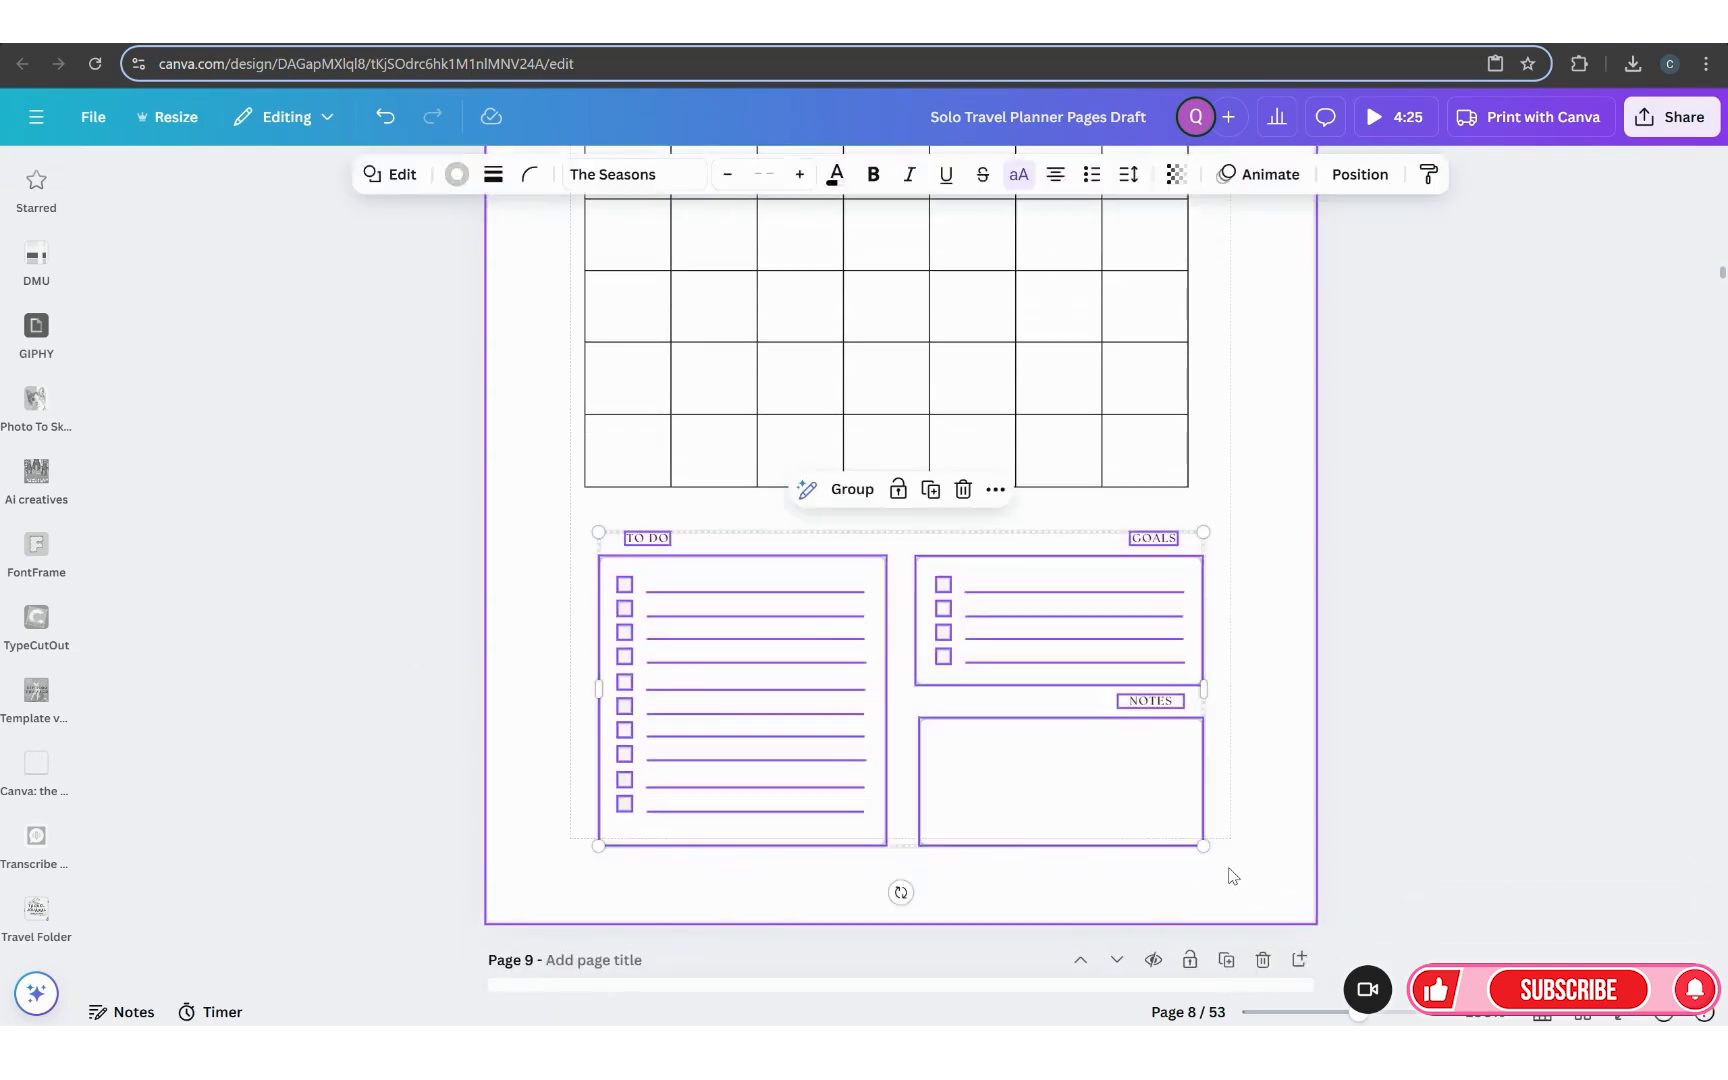
pyautogui.press('Delete')
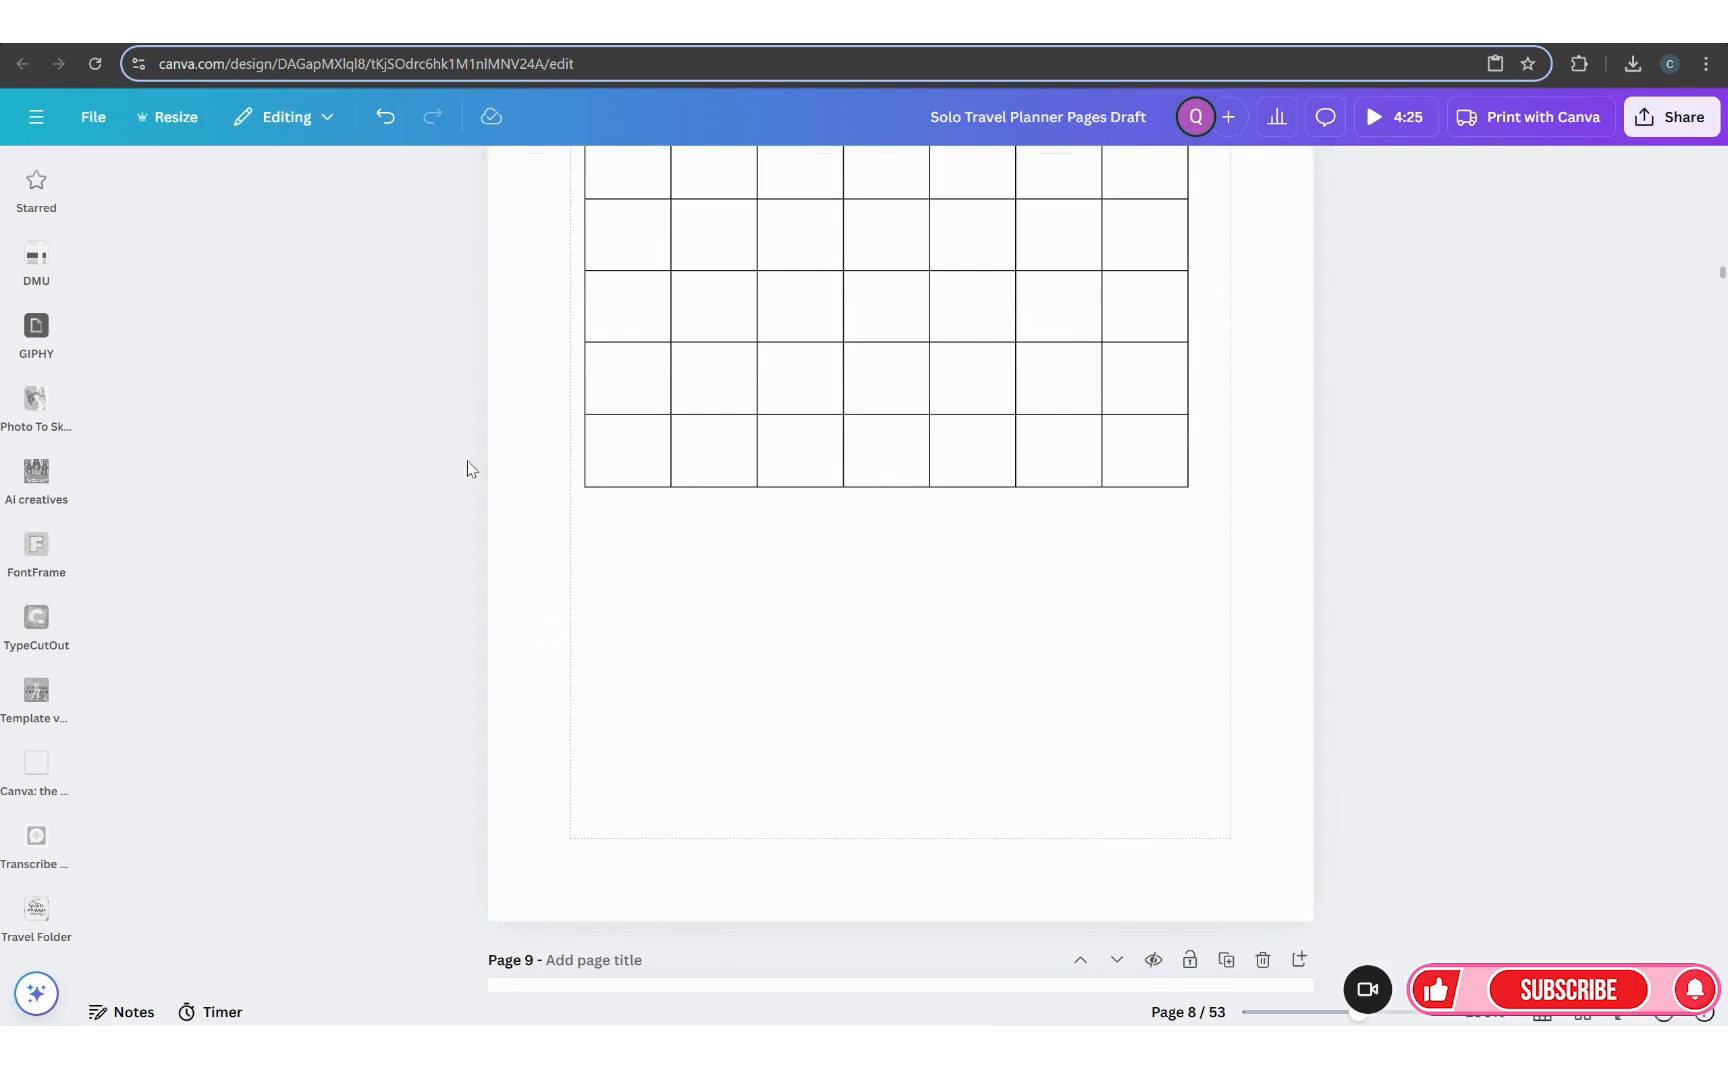
pyautogui.click(384, 118)
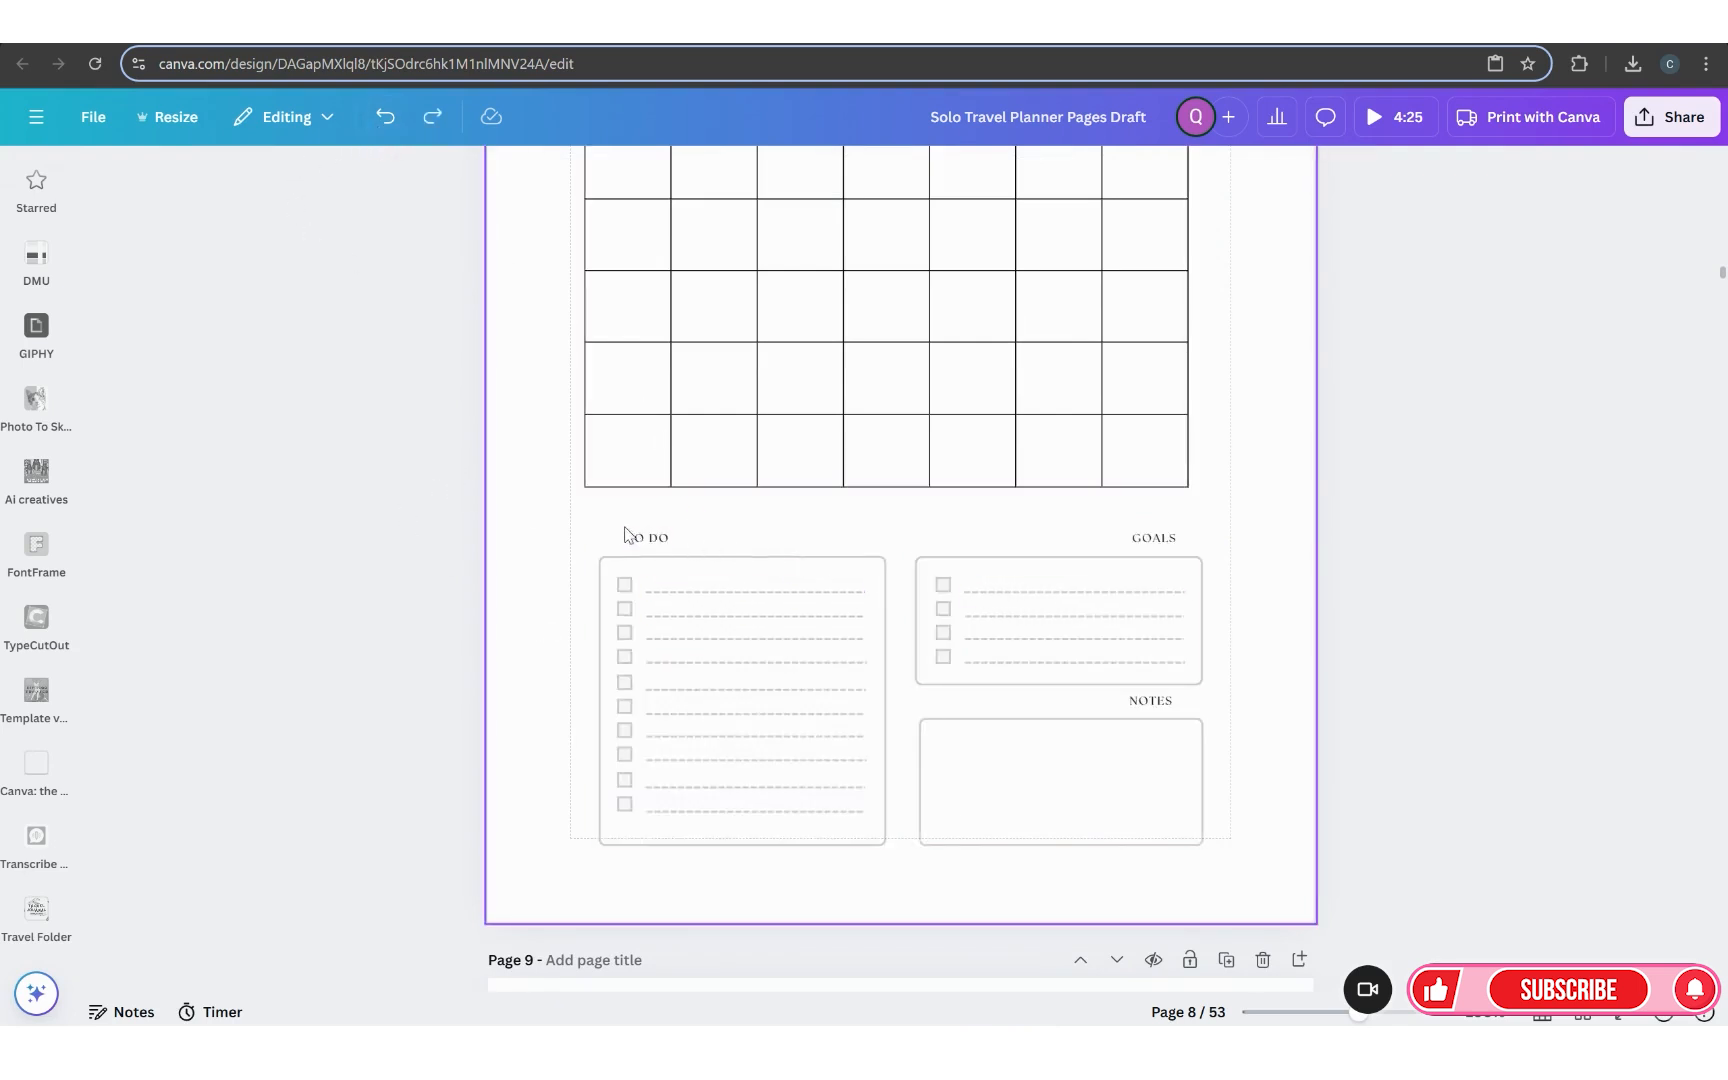
# Step: Delete the TO DO label with its checklist box, and remove the empty box under NOTES
pyautogui.moveTo(595, 520); pyautogui.dragTo(900, 870)
pyautogui.press('Delete')
pyautogui.click(914, 775)
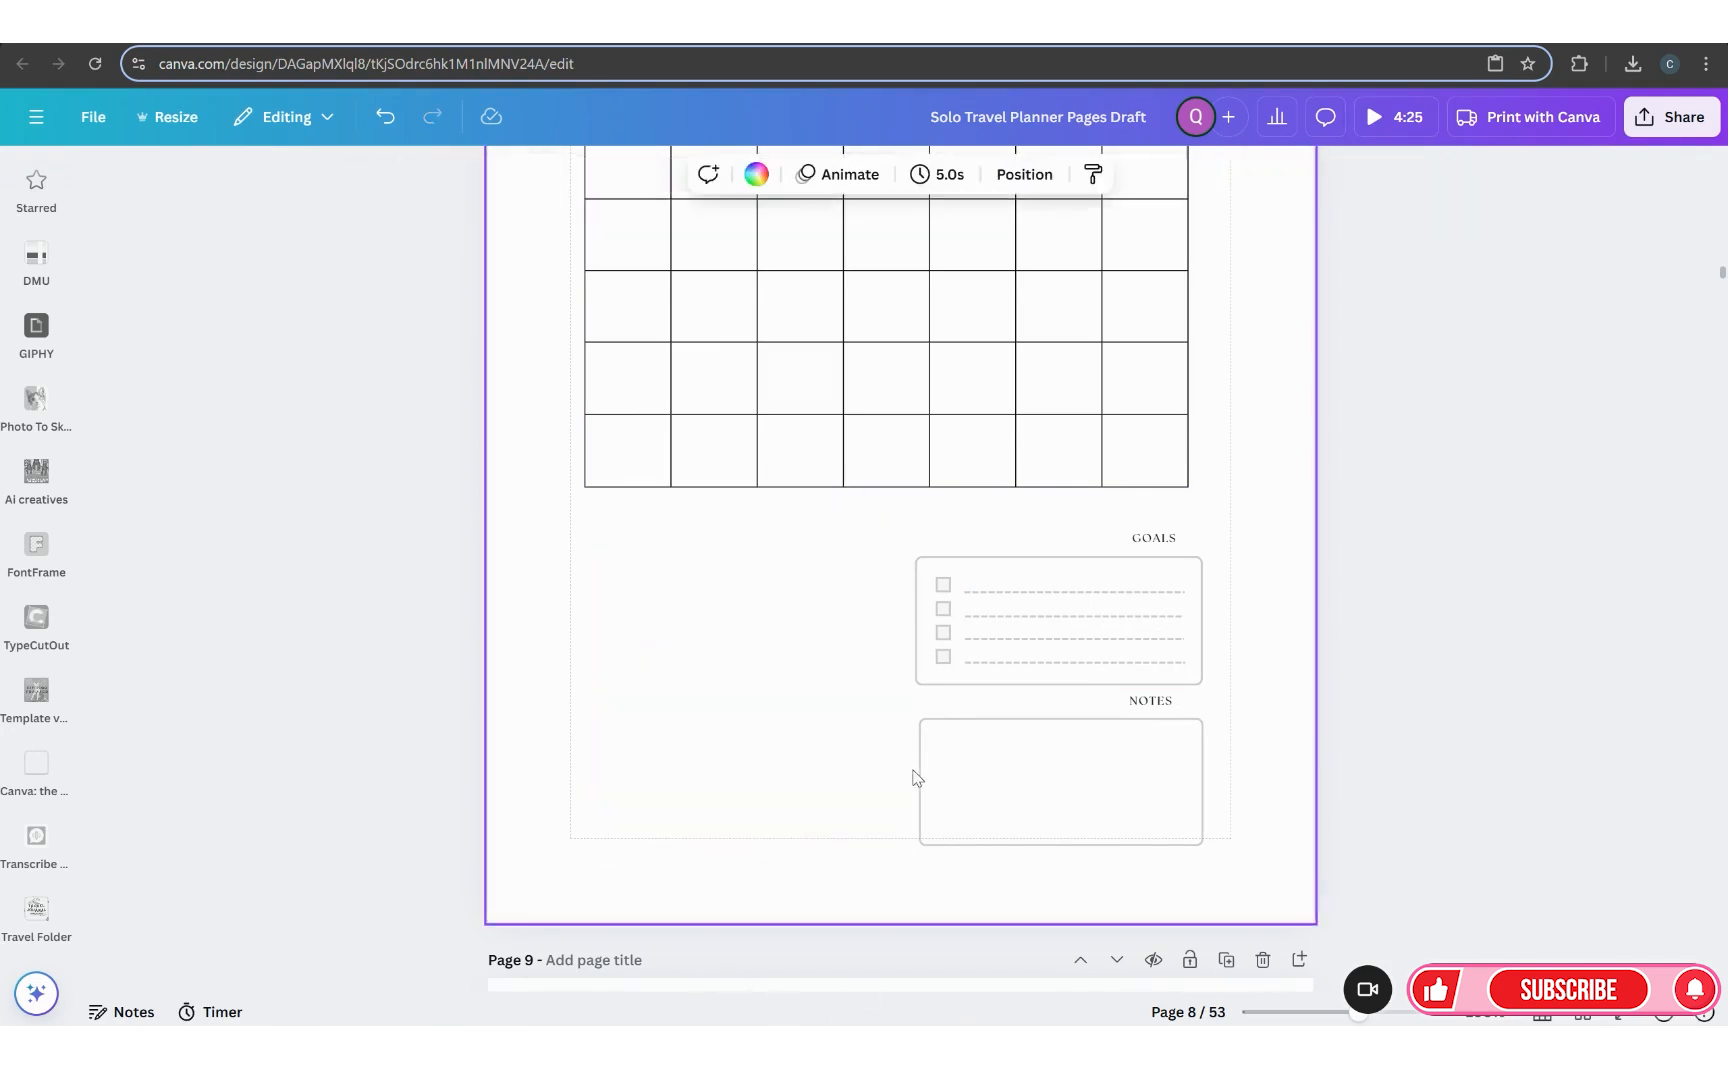
pyautogui.click(1026, 764)
pyautogui.click(1092, 671)
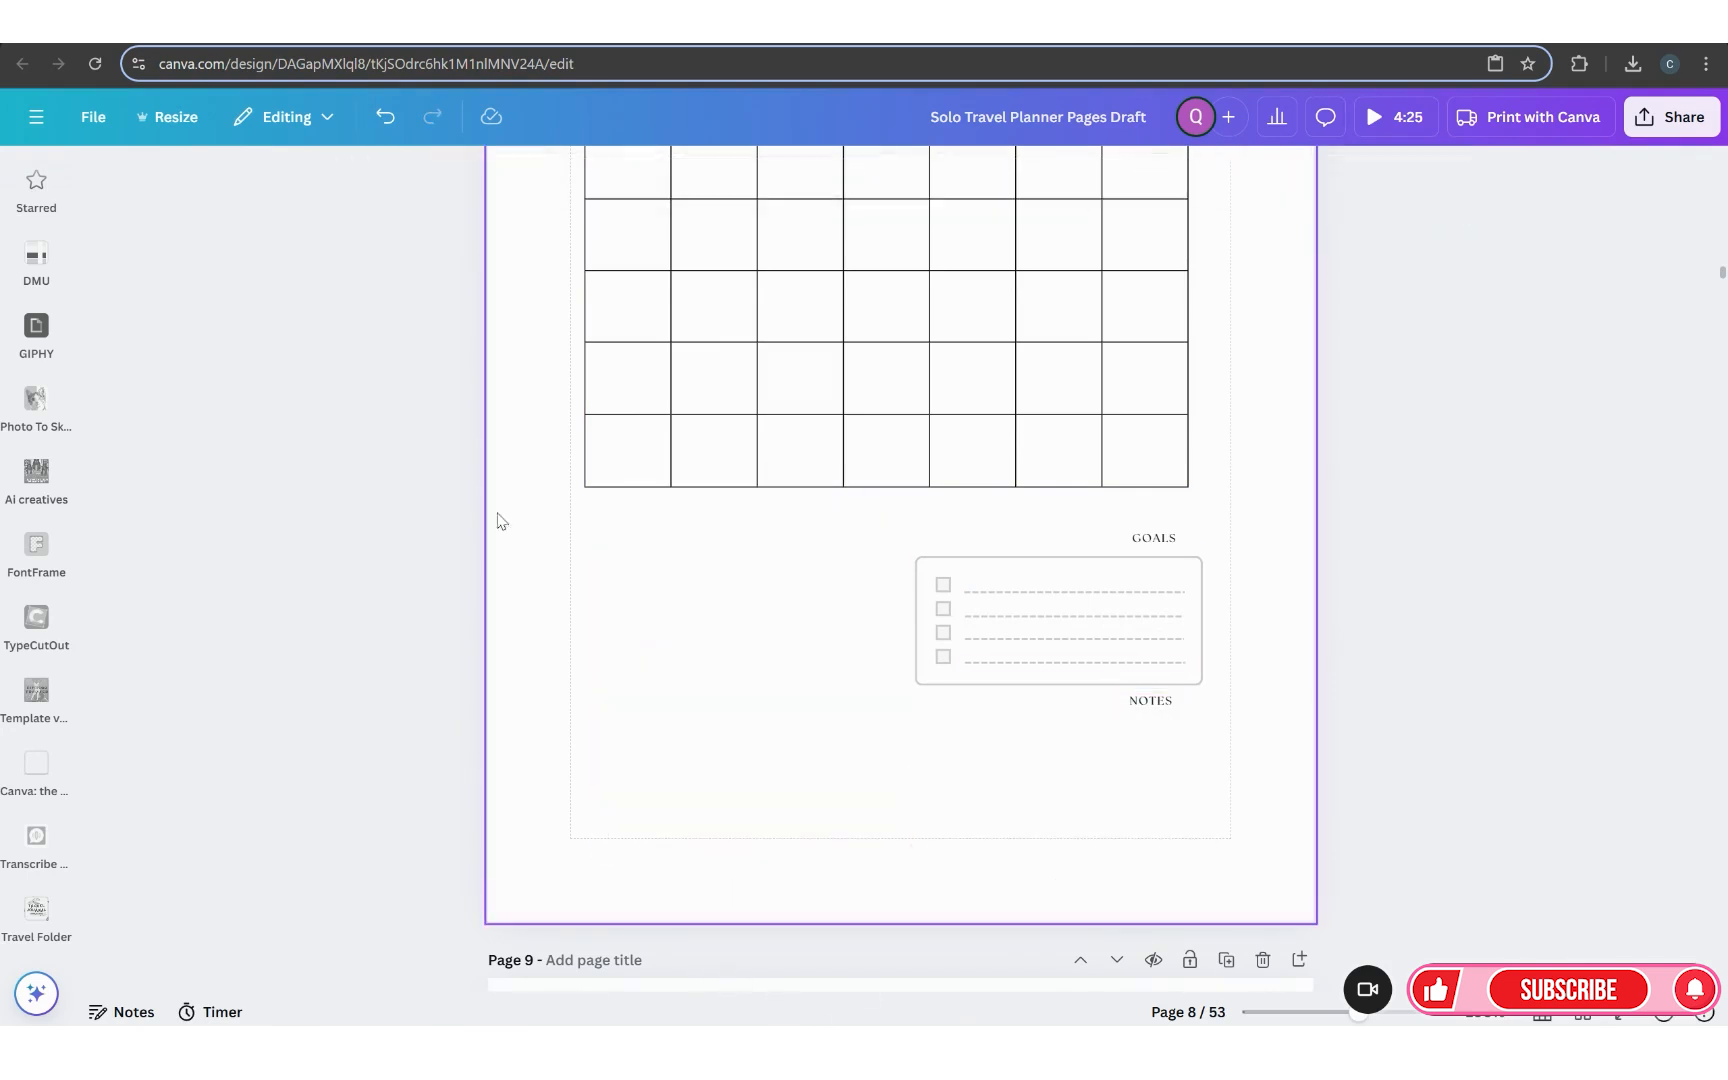
# Step: Add a plain square shape from the elements library and place it below the calendar, aligned with the table's left edge
pyautogui.moveTo(48, 195)
pyautogui.click(100, 182)
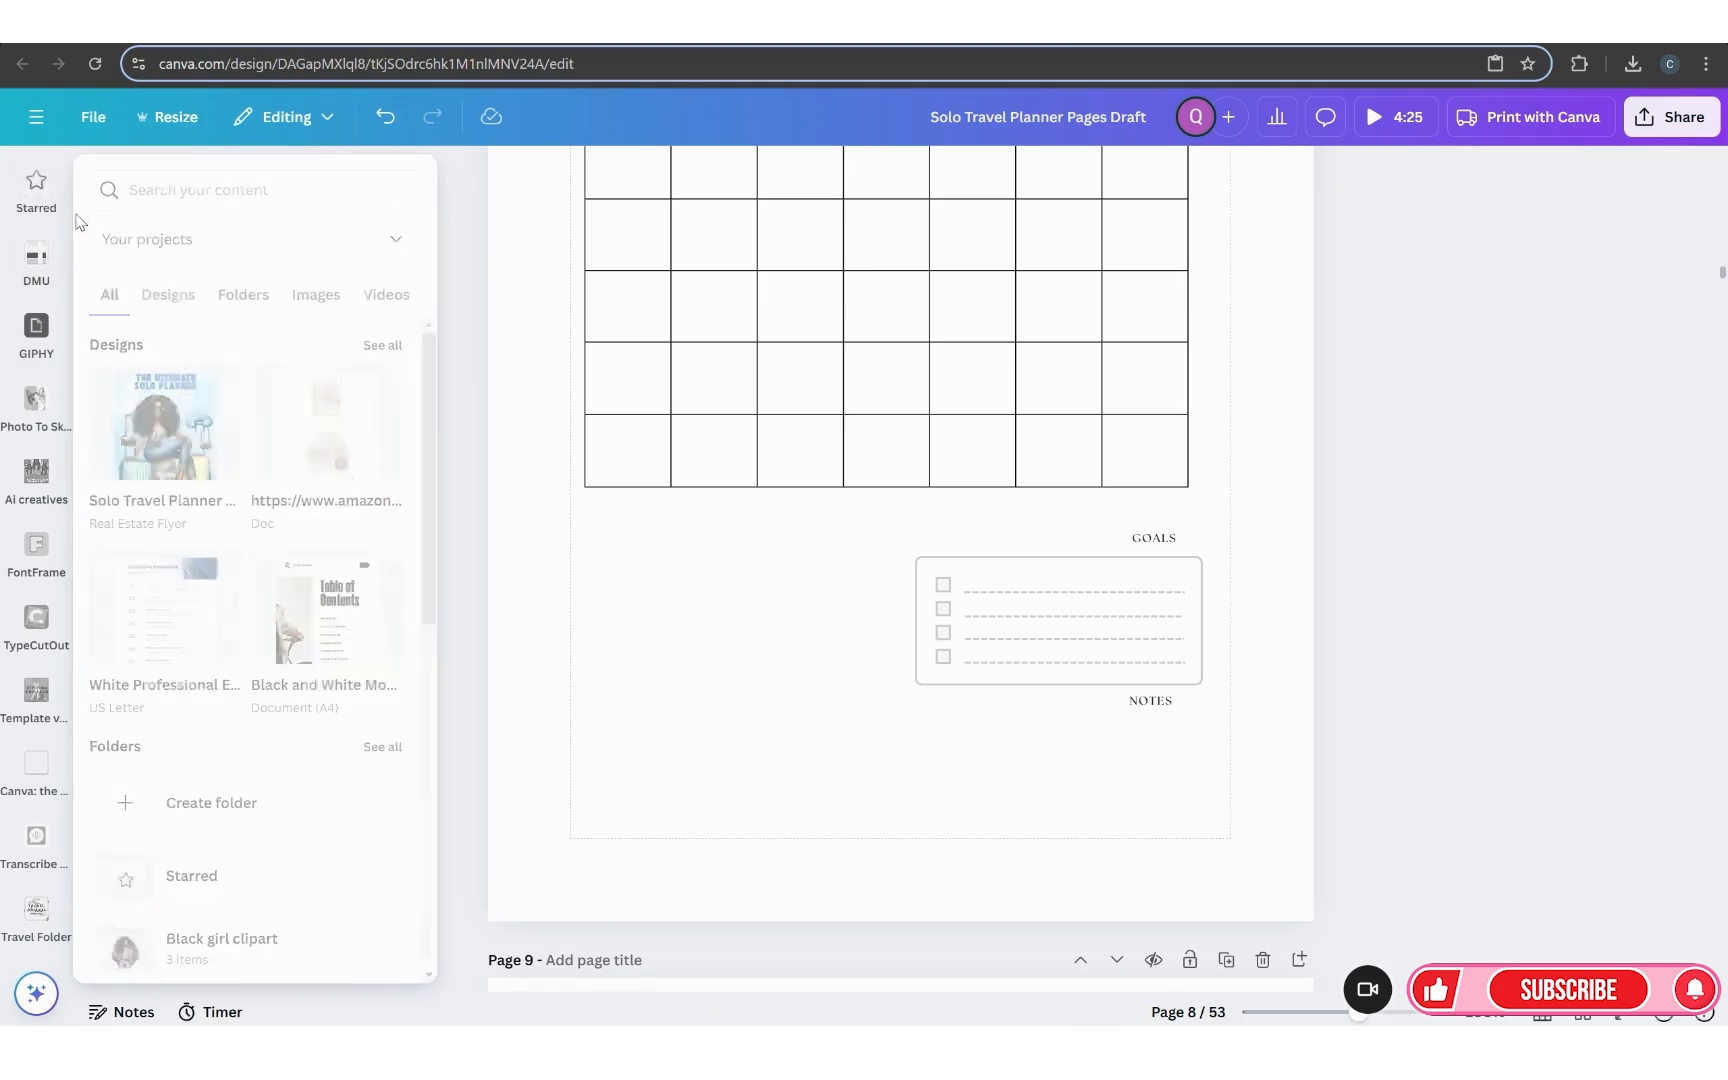
pyautogui.scroll(18, 19, 398)
pyautogui.scroll(7, 19, 398)
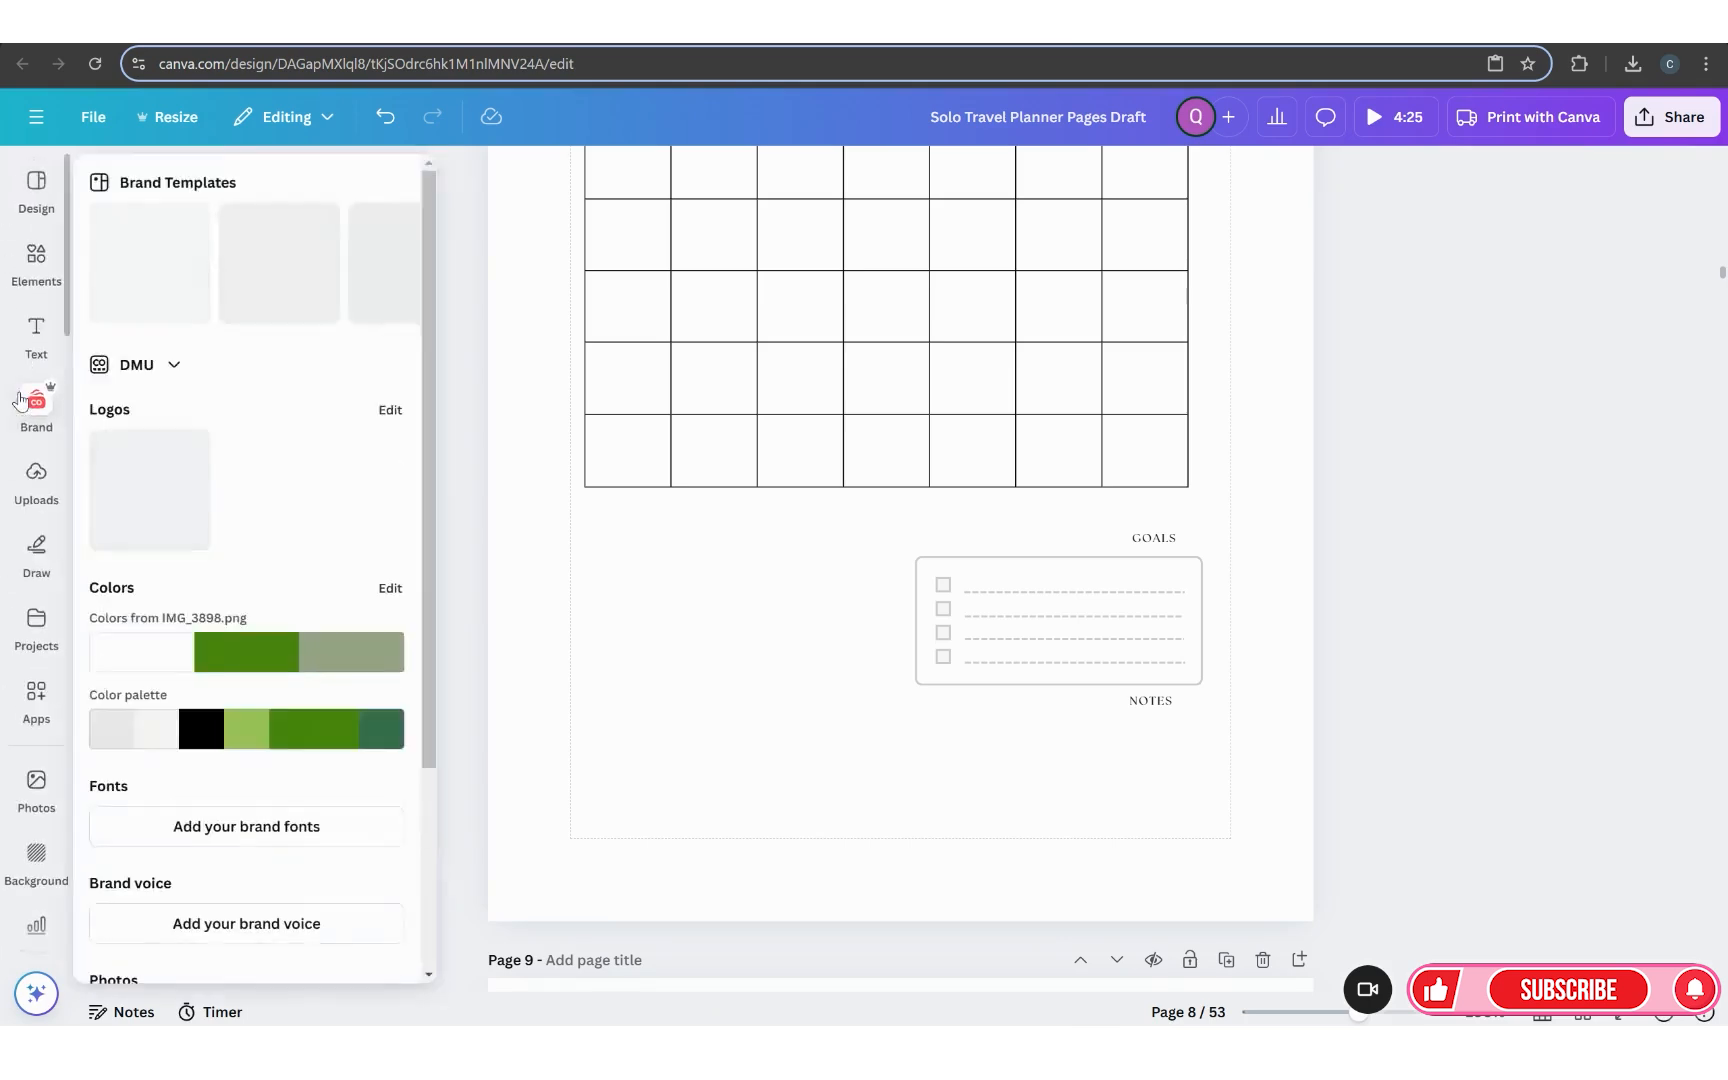
pyautogui.click(37, 268)
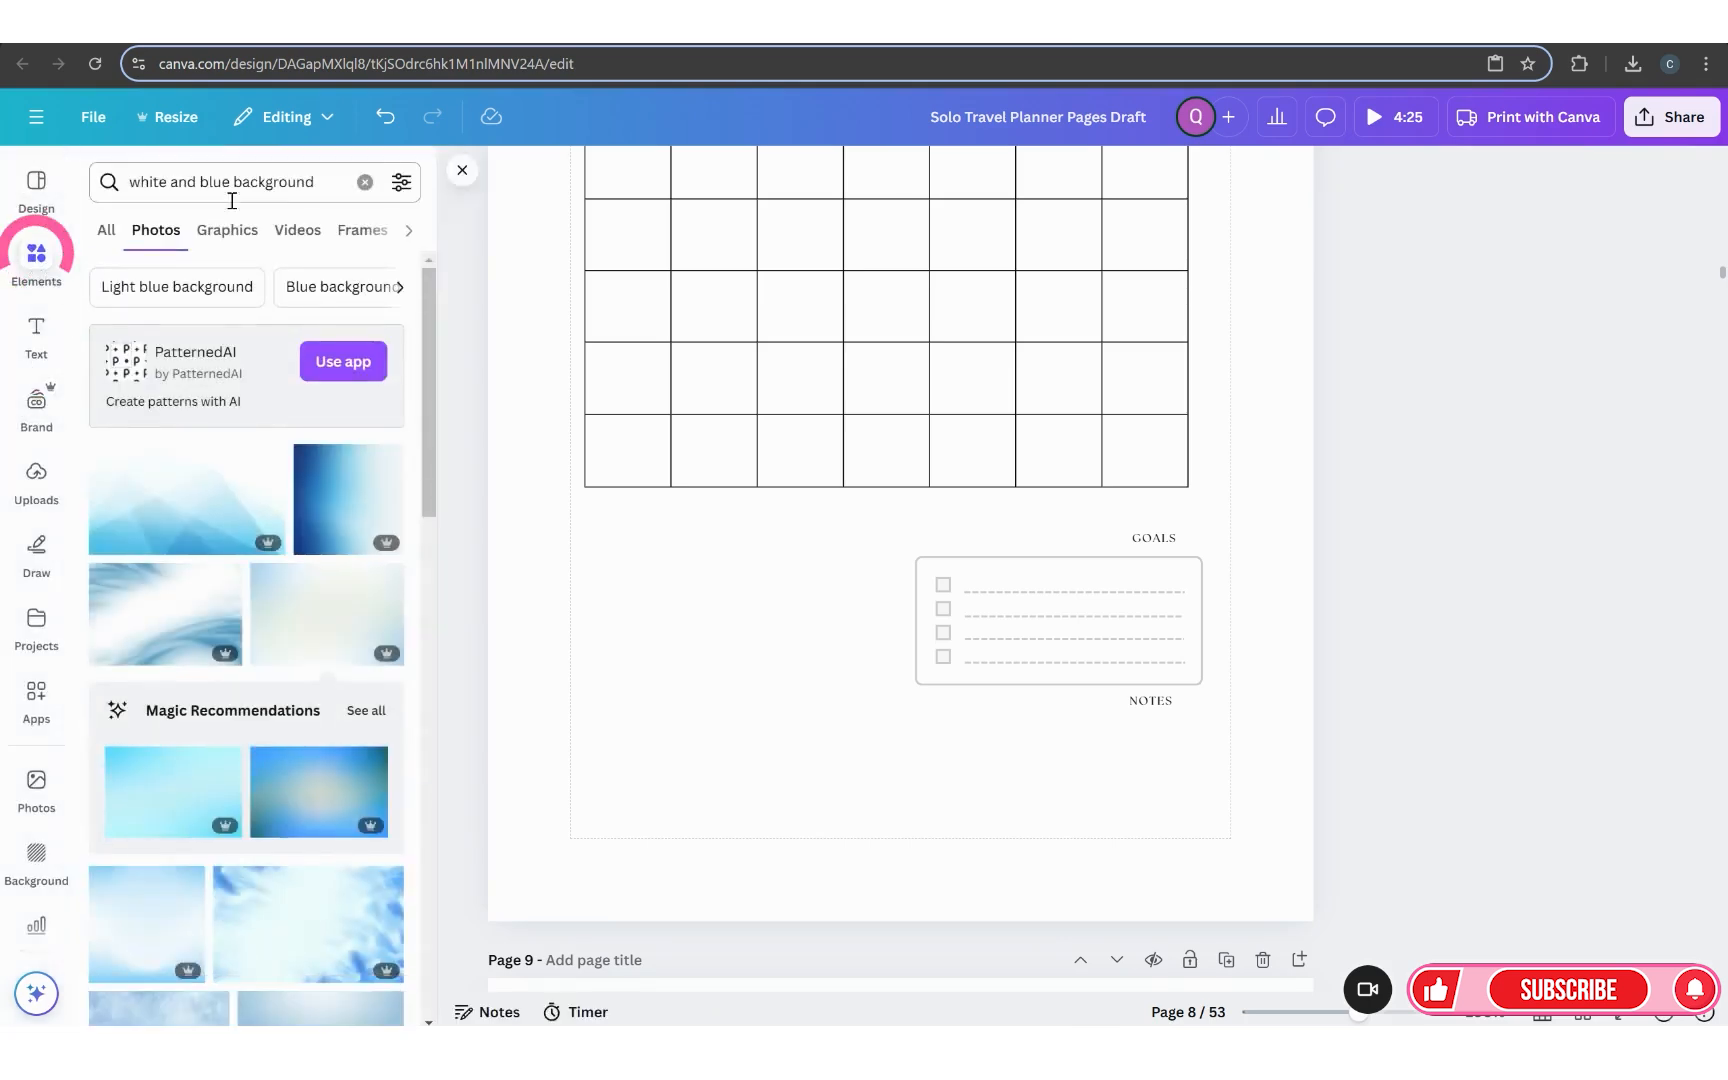
pyautogui.click(365, 190)
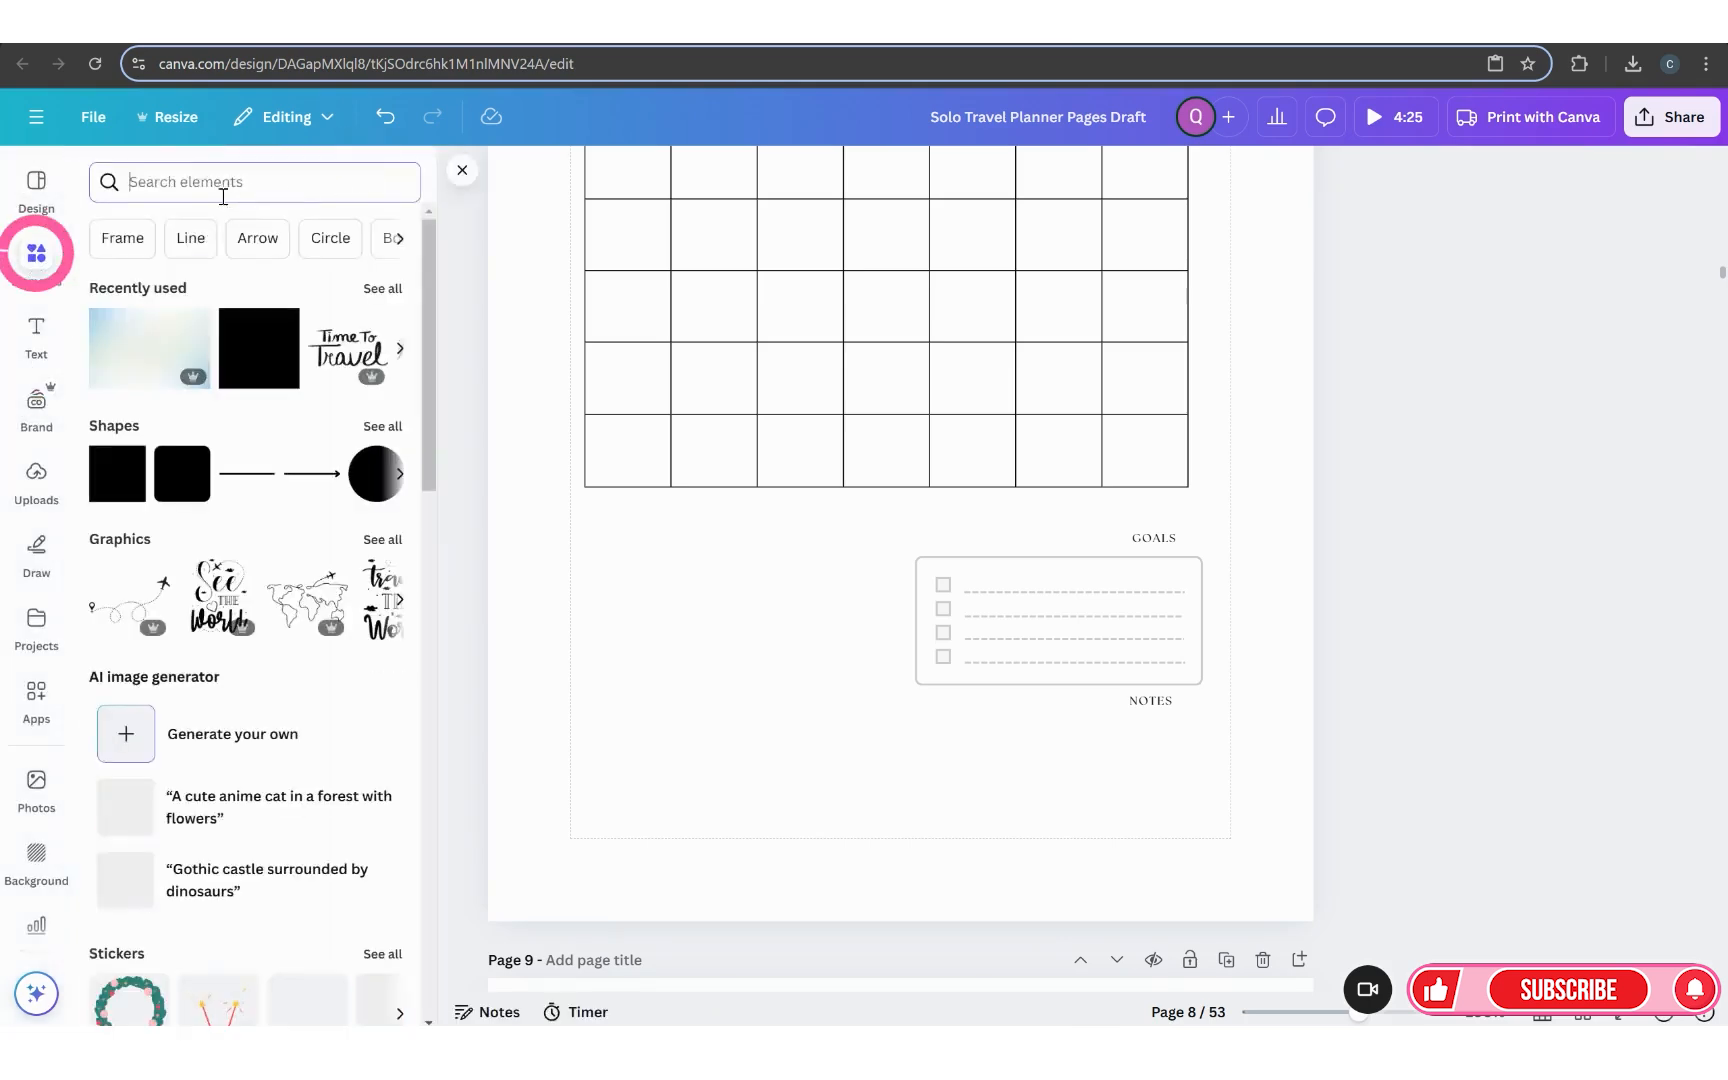
pyautogui.click(127, 464)
pyautogui.click(114, 461)
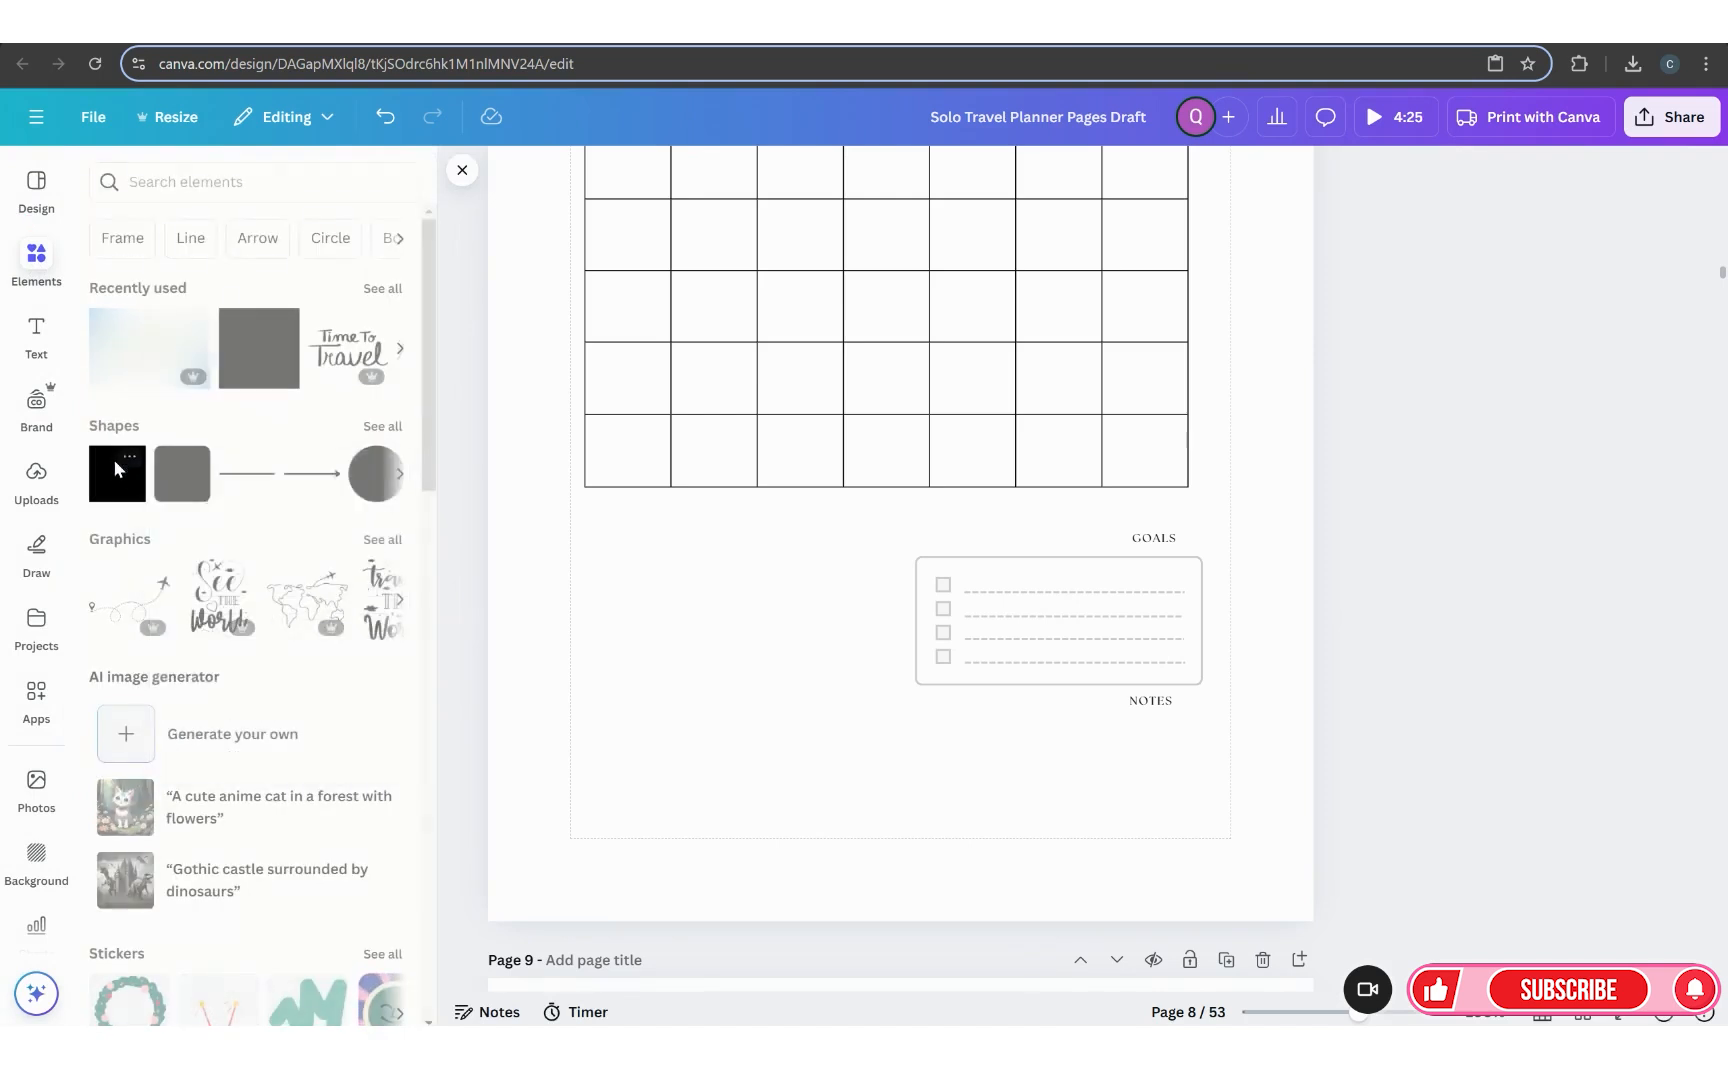
pyautogui.click(114, 469)
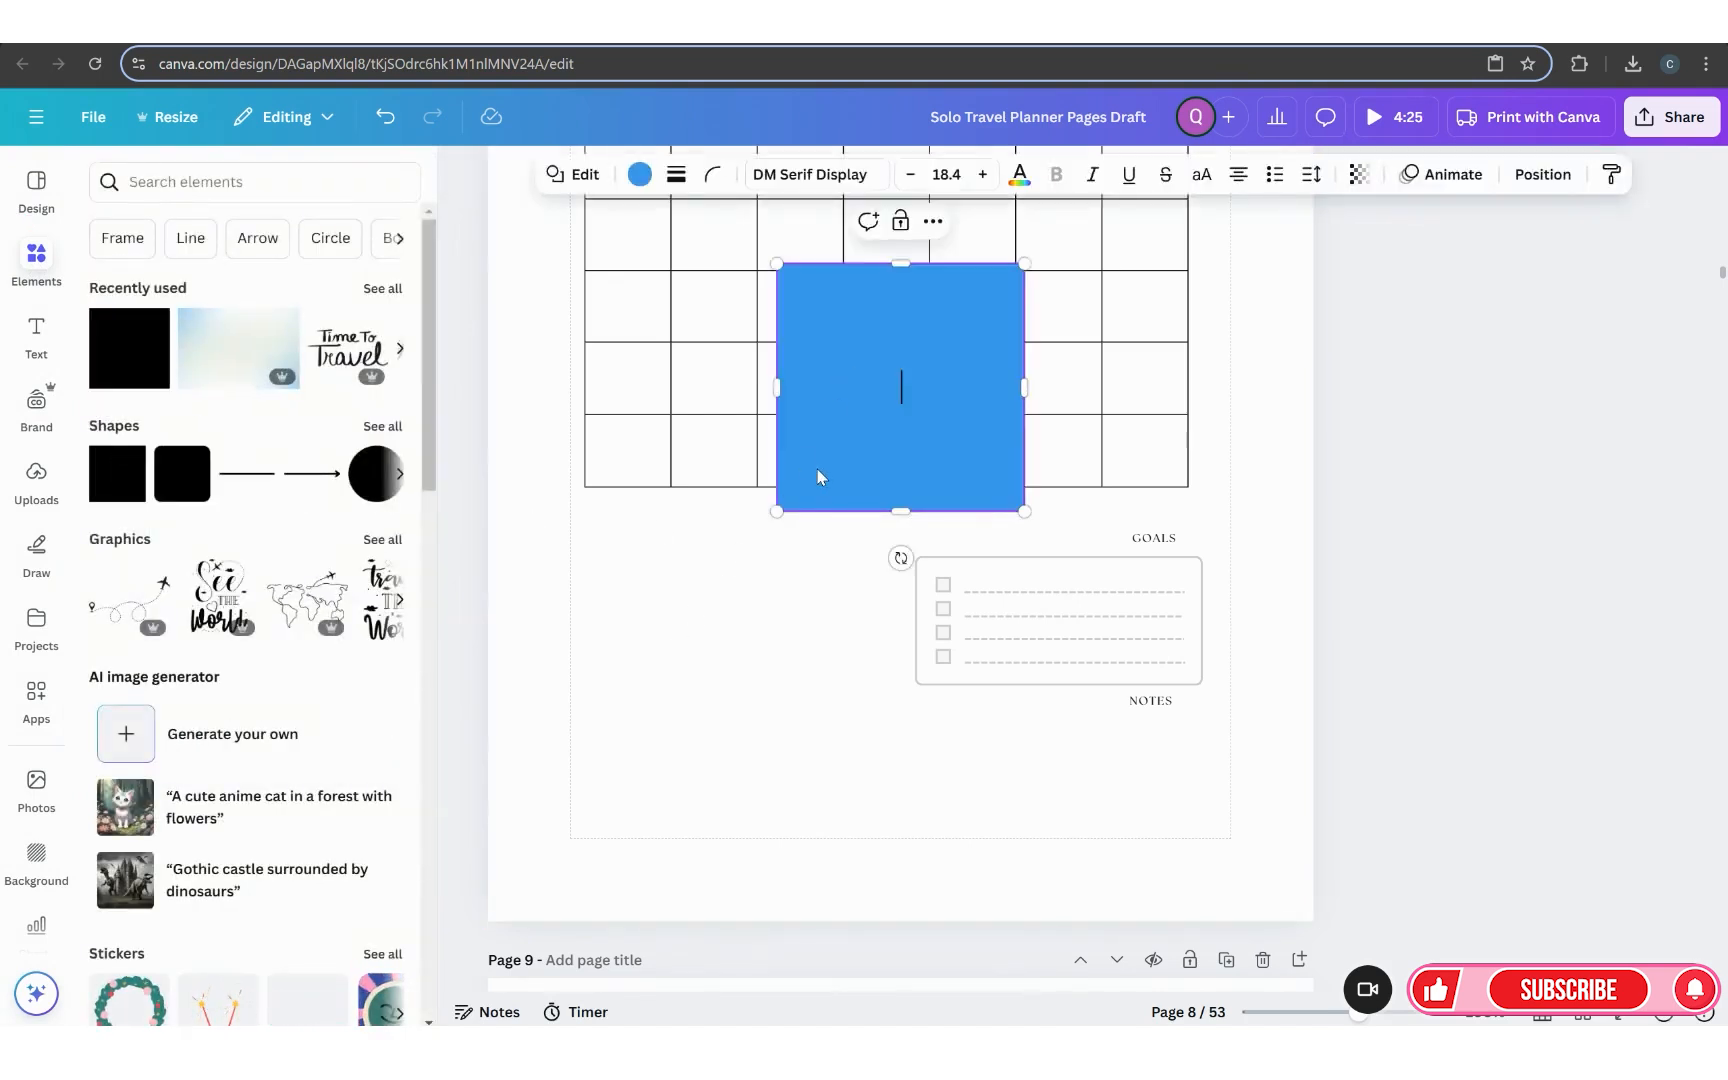
pyautogui.click(783, 567)
pyautogui.moveTo(840, 500); pyautogui.dragTo(663, 702)
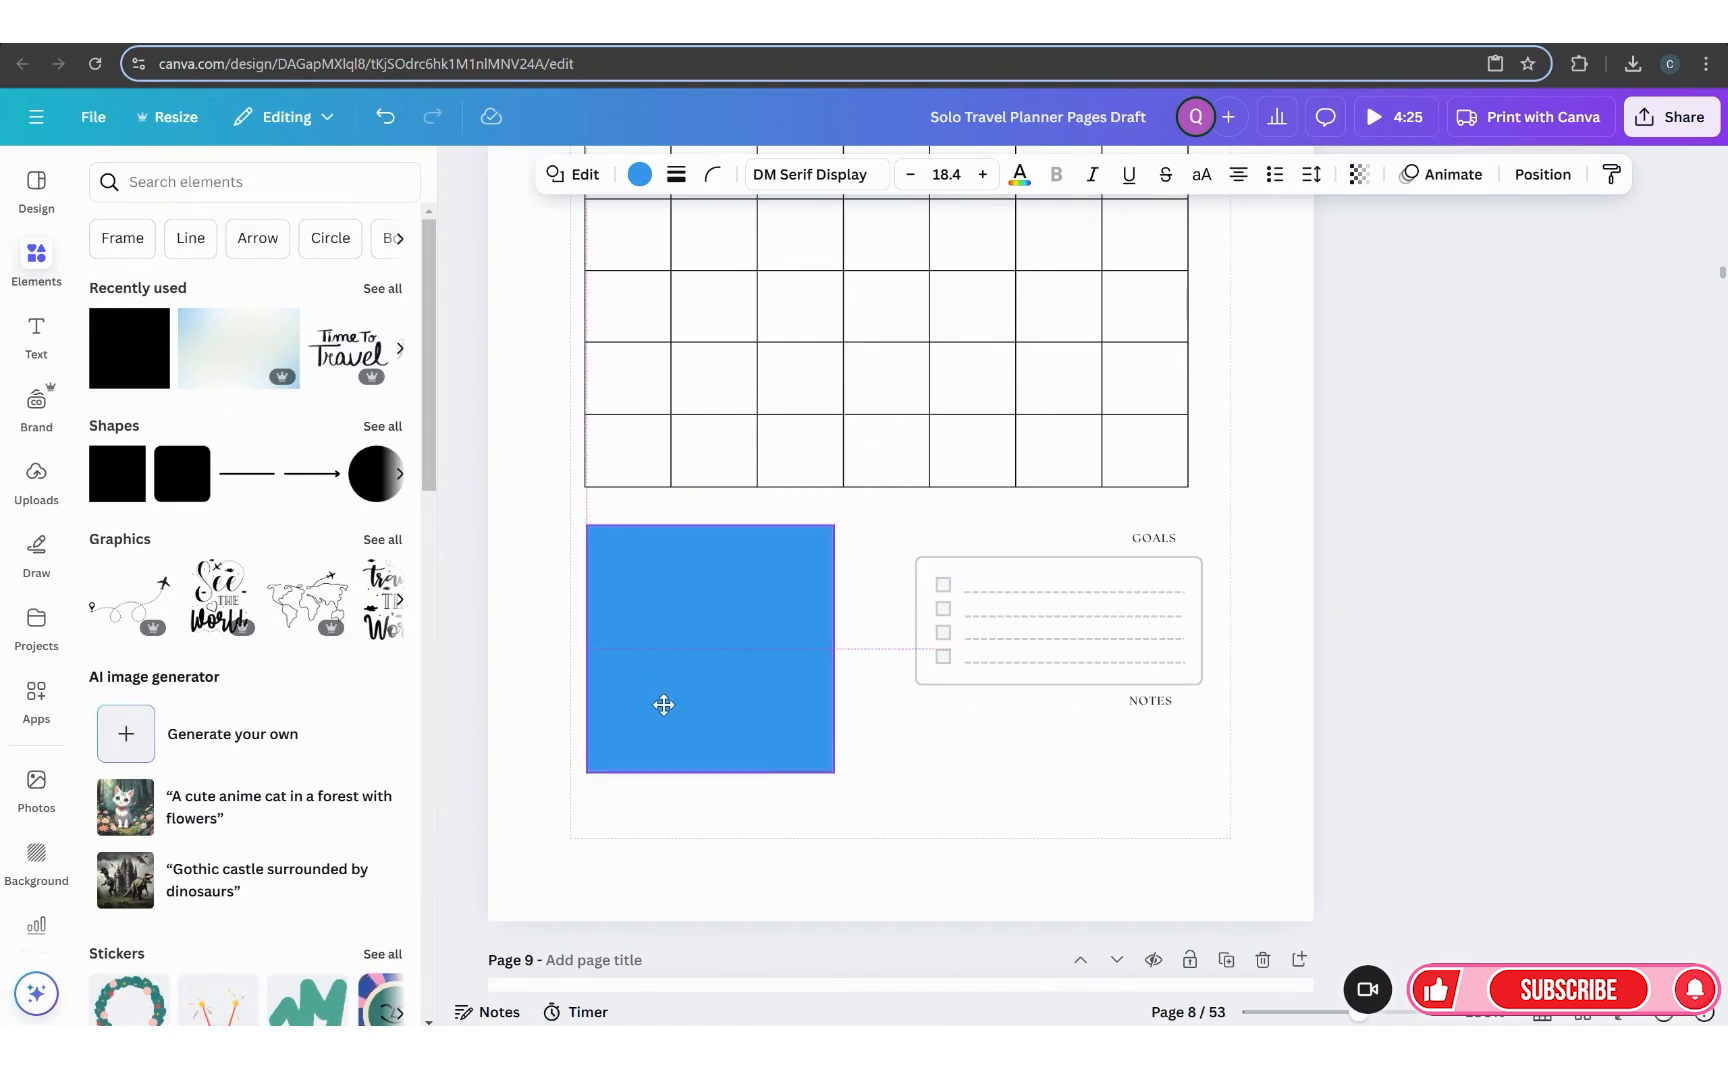
# Step: Remove the square's fill color and give it a solid border with a weight of 1
pyautogui.click(638, 175)
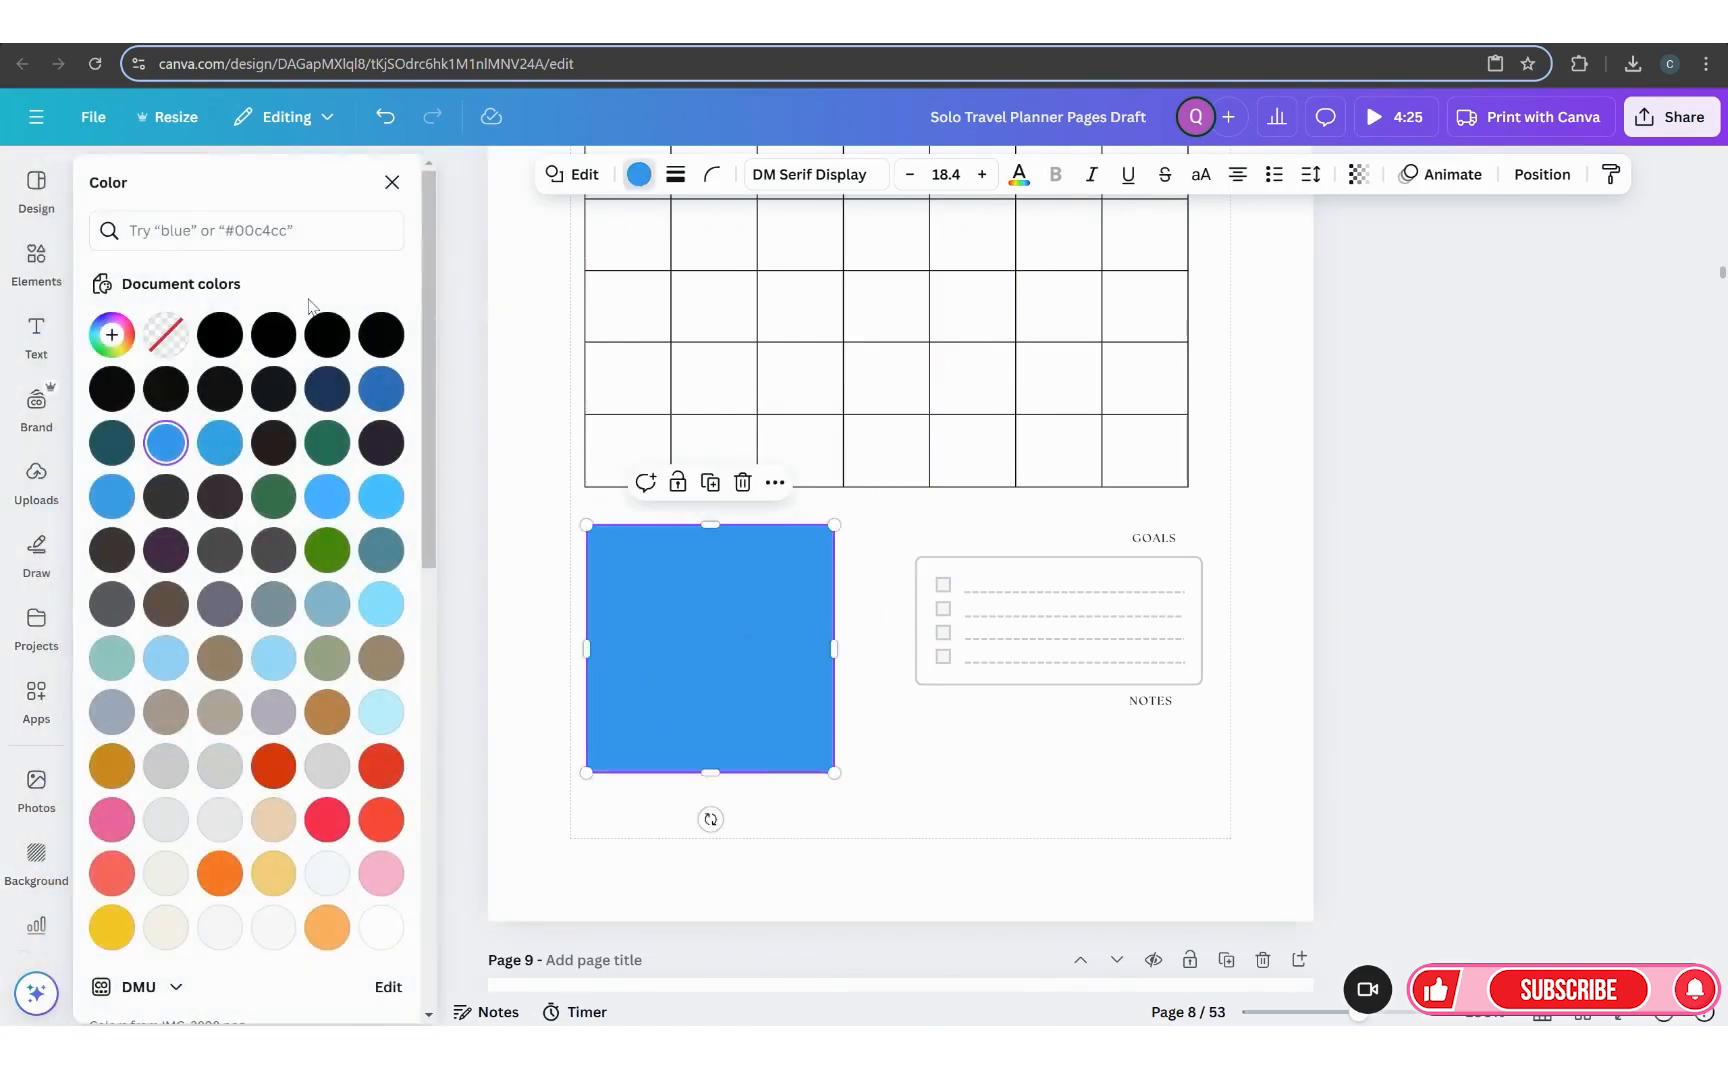
pyautogui.click(166, 336)
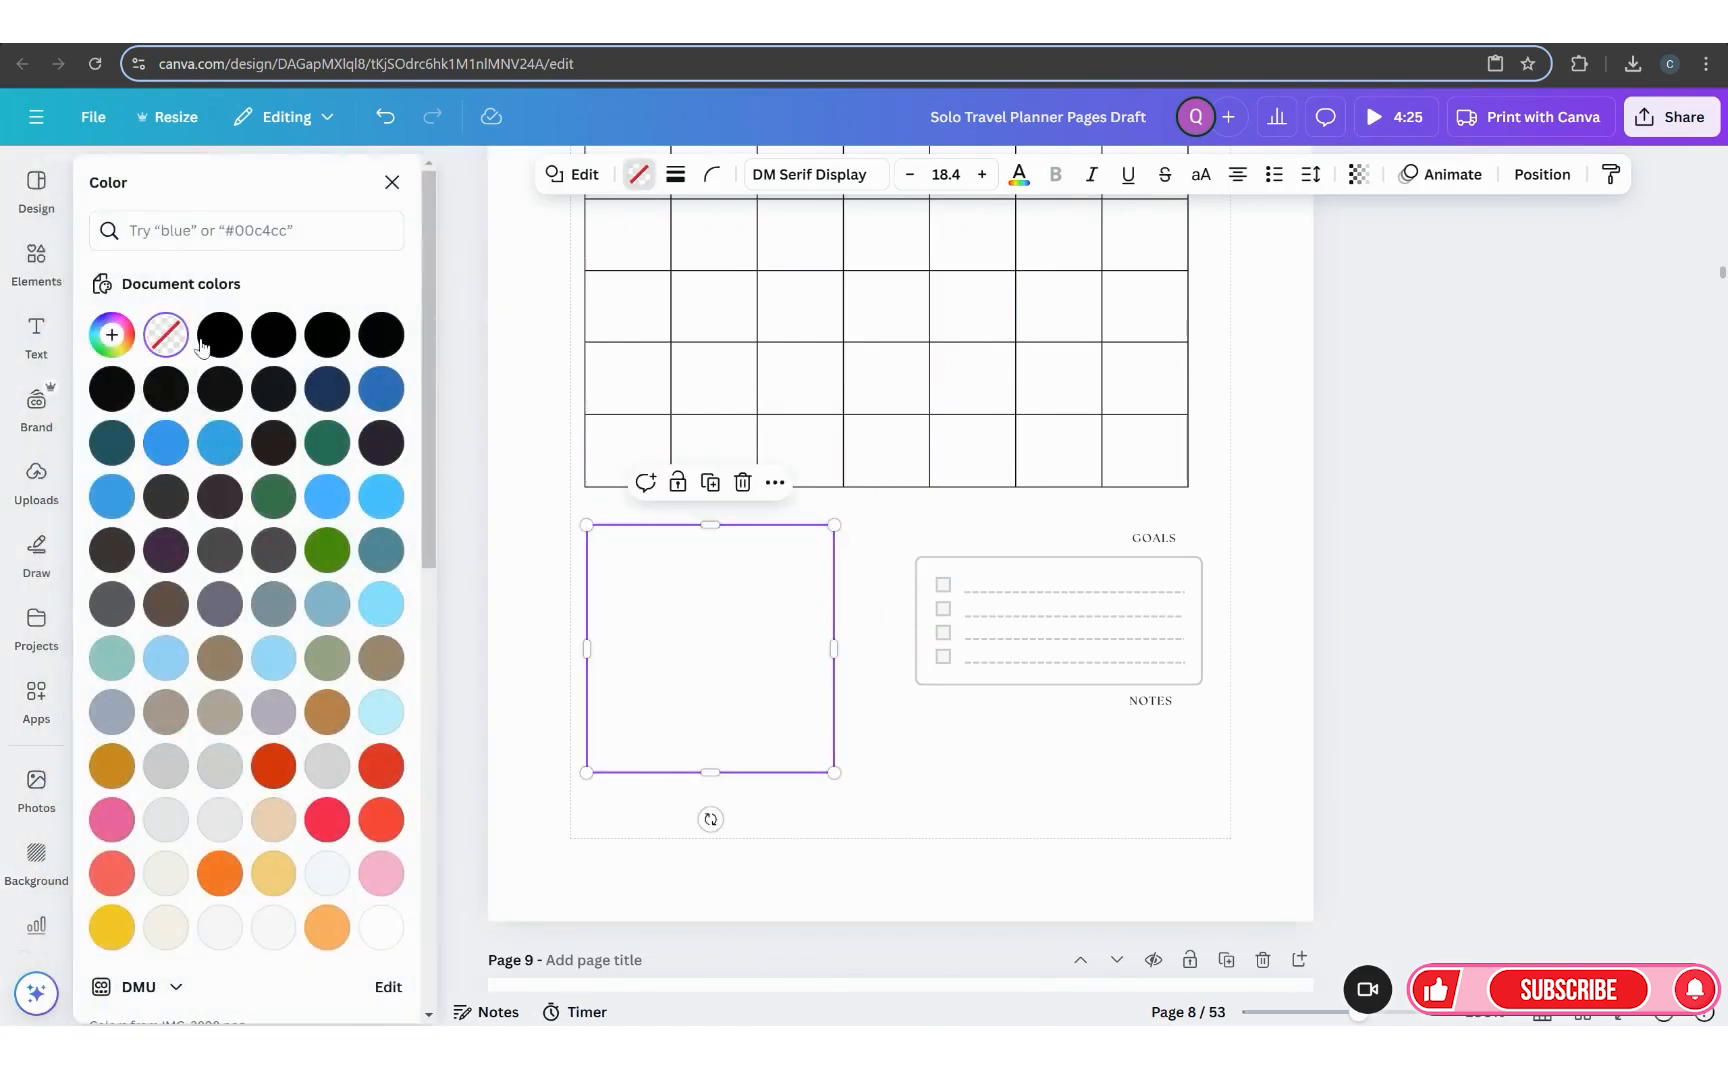
pyautogui.click(675, 174)
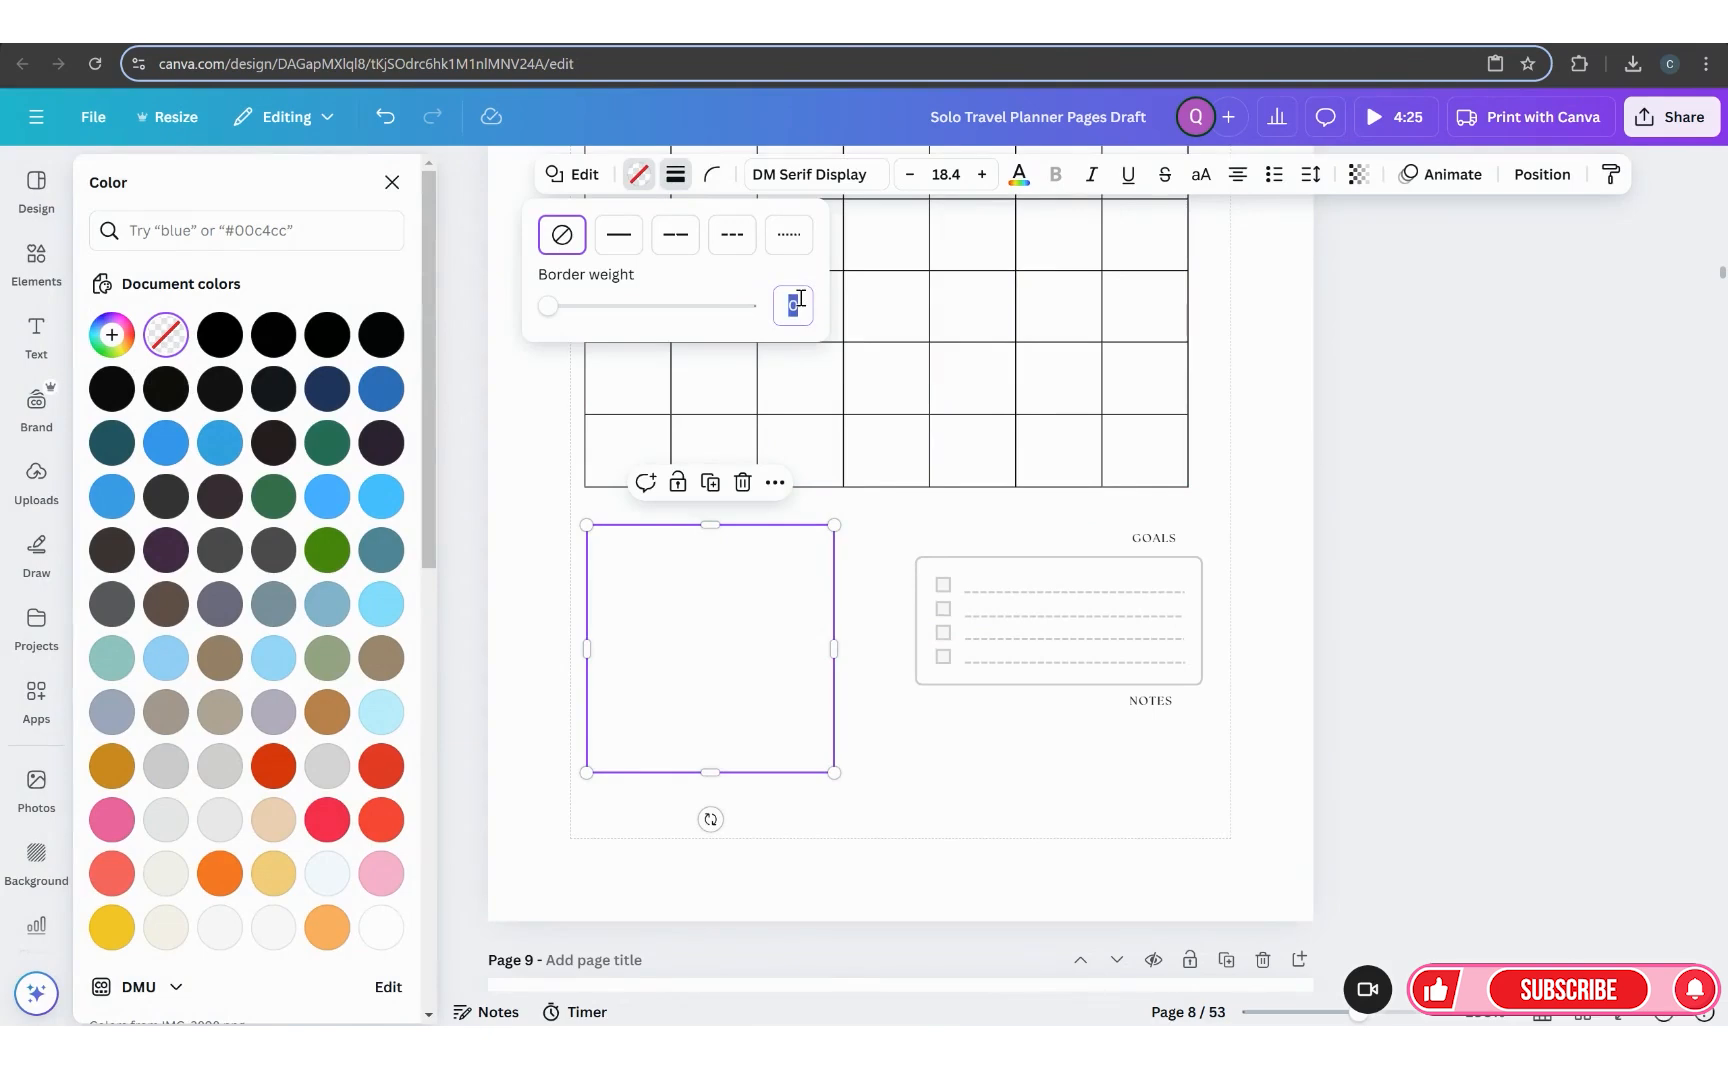
pyautogui.write('1')
pyautogui.click(930, 810)
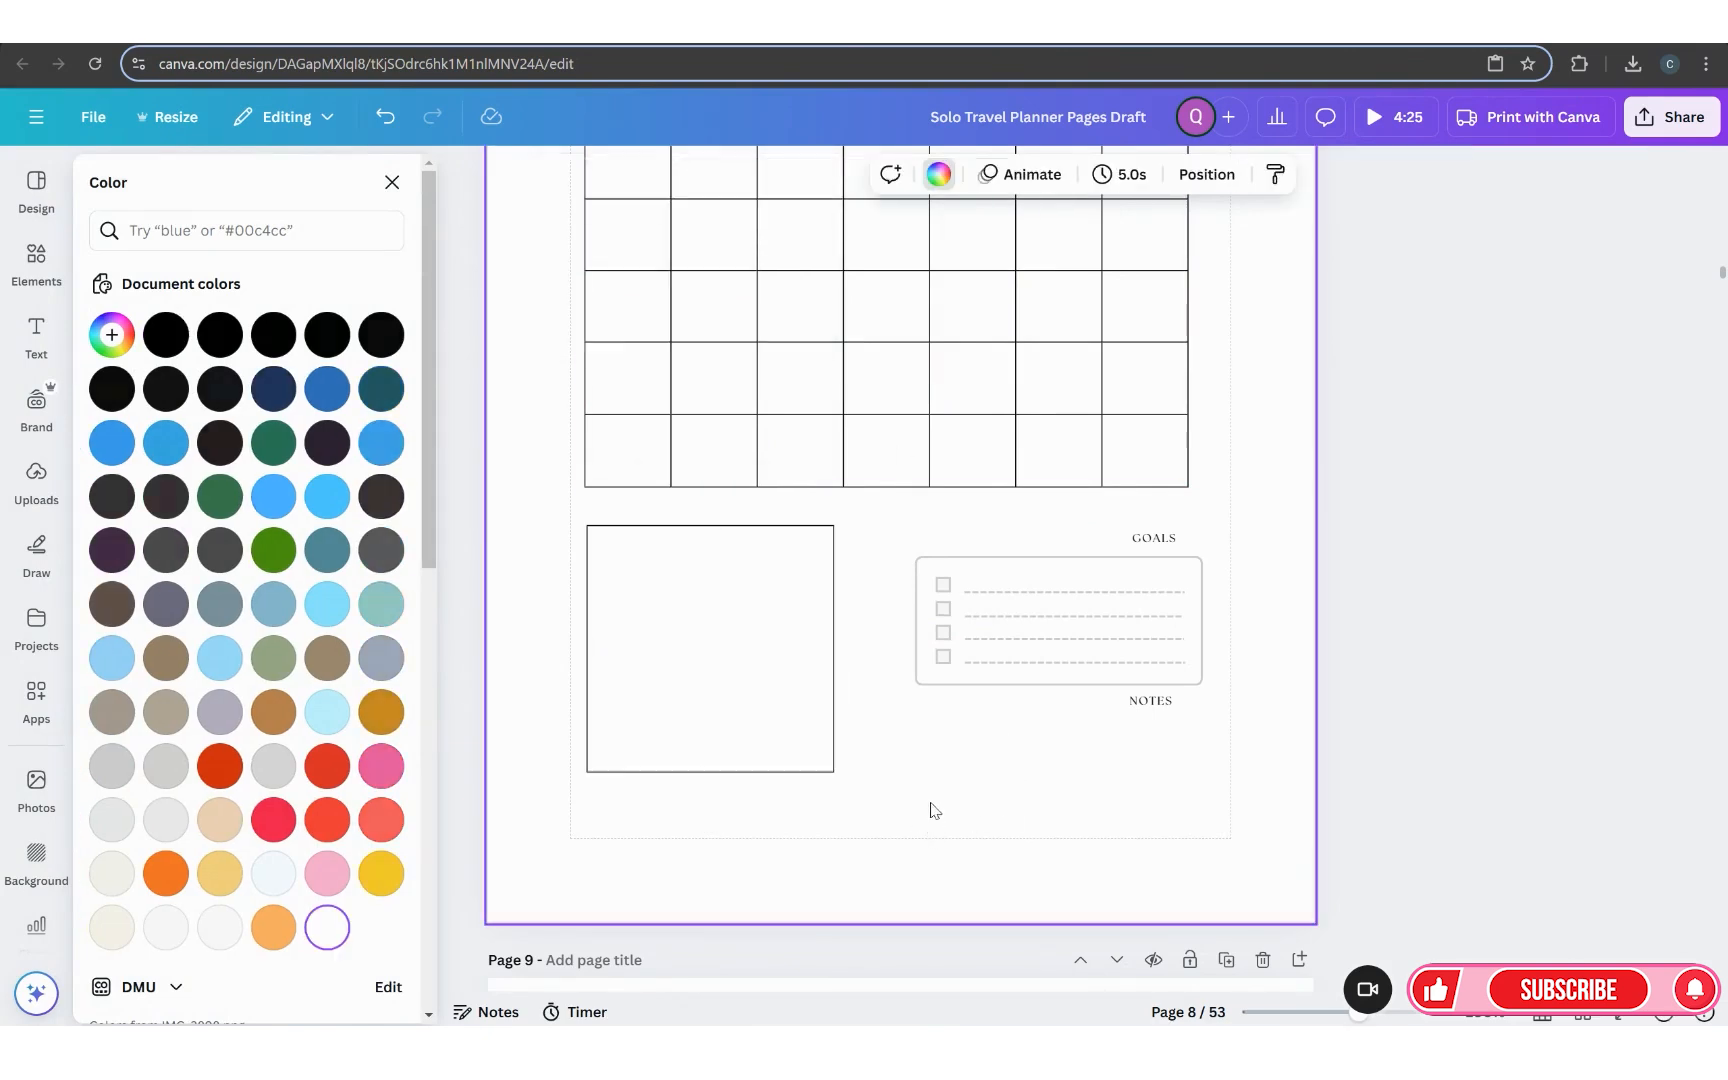
# Step: Group the GOALS label, its checklist box and the NOTES label, and move the group down toward the page's lower right corner
pyautogui.moveTo(985, 520); pyautogui.dragTo(905, 525)
pyautogui.click(1134, 775)
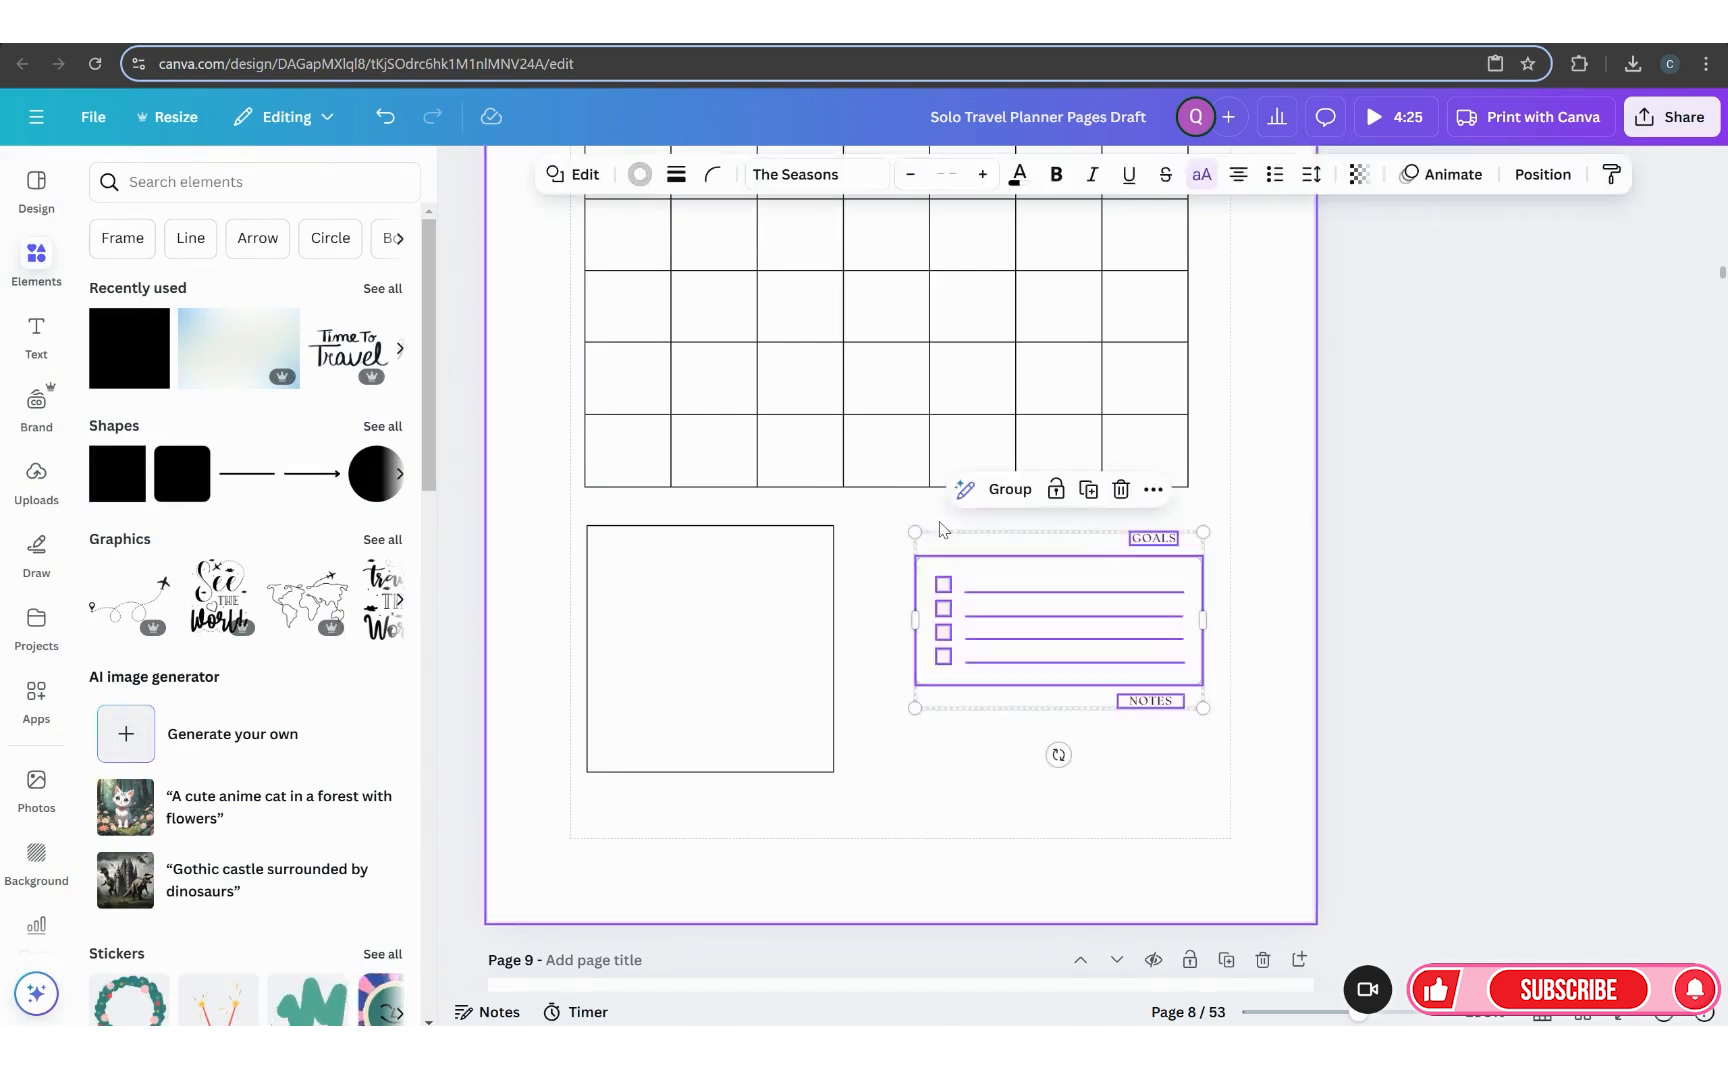
pyautogui.hotkey('ctrl', 'g')
pyautogui.moveTo(1037, 593); pyautogui.dragTo(1109, 812)
# Step: Widen the outlined square to the calendar table's full width and move it slightly down
pyautogui.click(679, 680)
pyautogui.moveTo(830, 647); pyautogui.dragTo(1188, 606)
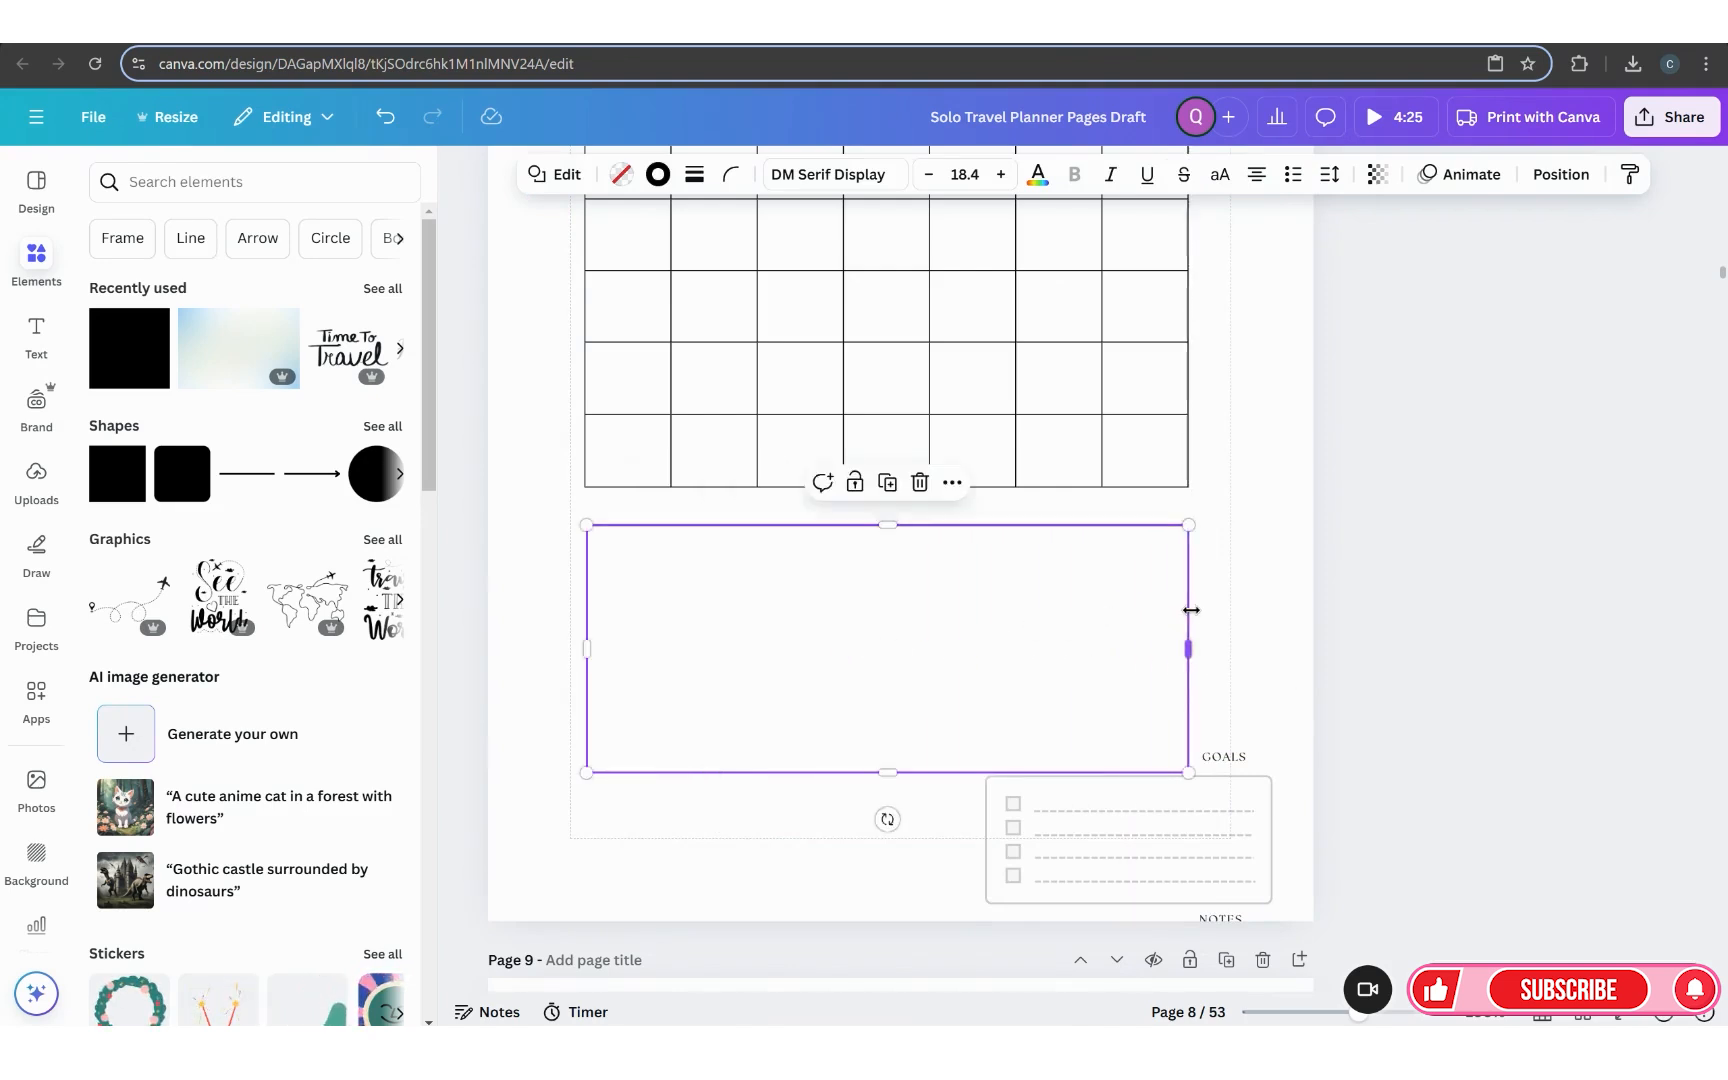
pyautogui.moveTo(1060, 628); pyautogui.dragTo(1084, 675)
# Step: Ungroup the GOALS and NOTES elements and move one checkbox into the upper left corner of the outlined rectangle
pyautogui.moveTo(1208, 836)
pyautogui.mouseDown()
pyautogui.moveTo(1156, 792)
pyautogui.moveTo(1212, 806)
pyautogui.mouseUp()
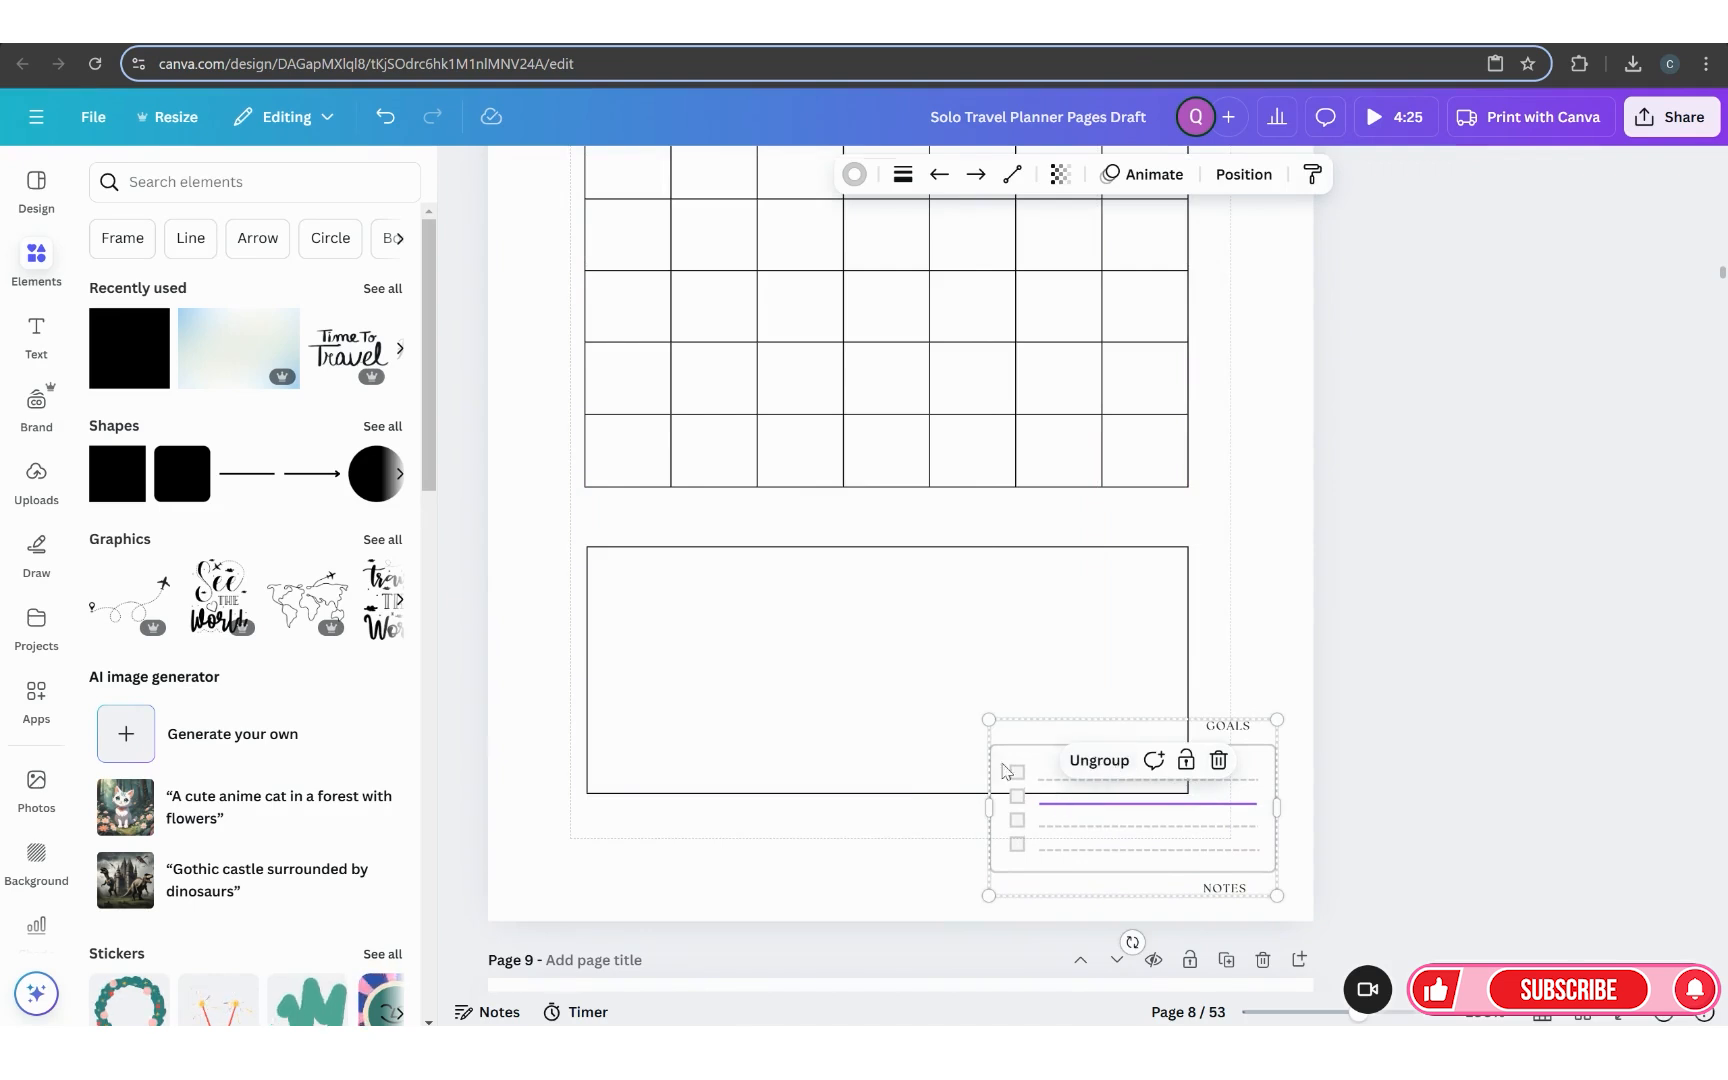
pyautogui.click(1106, 762)
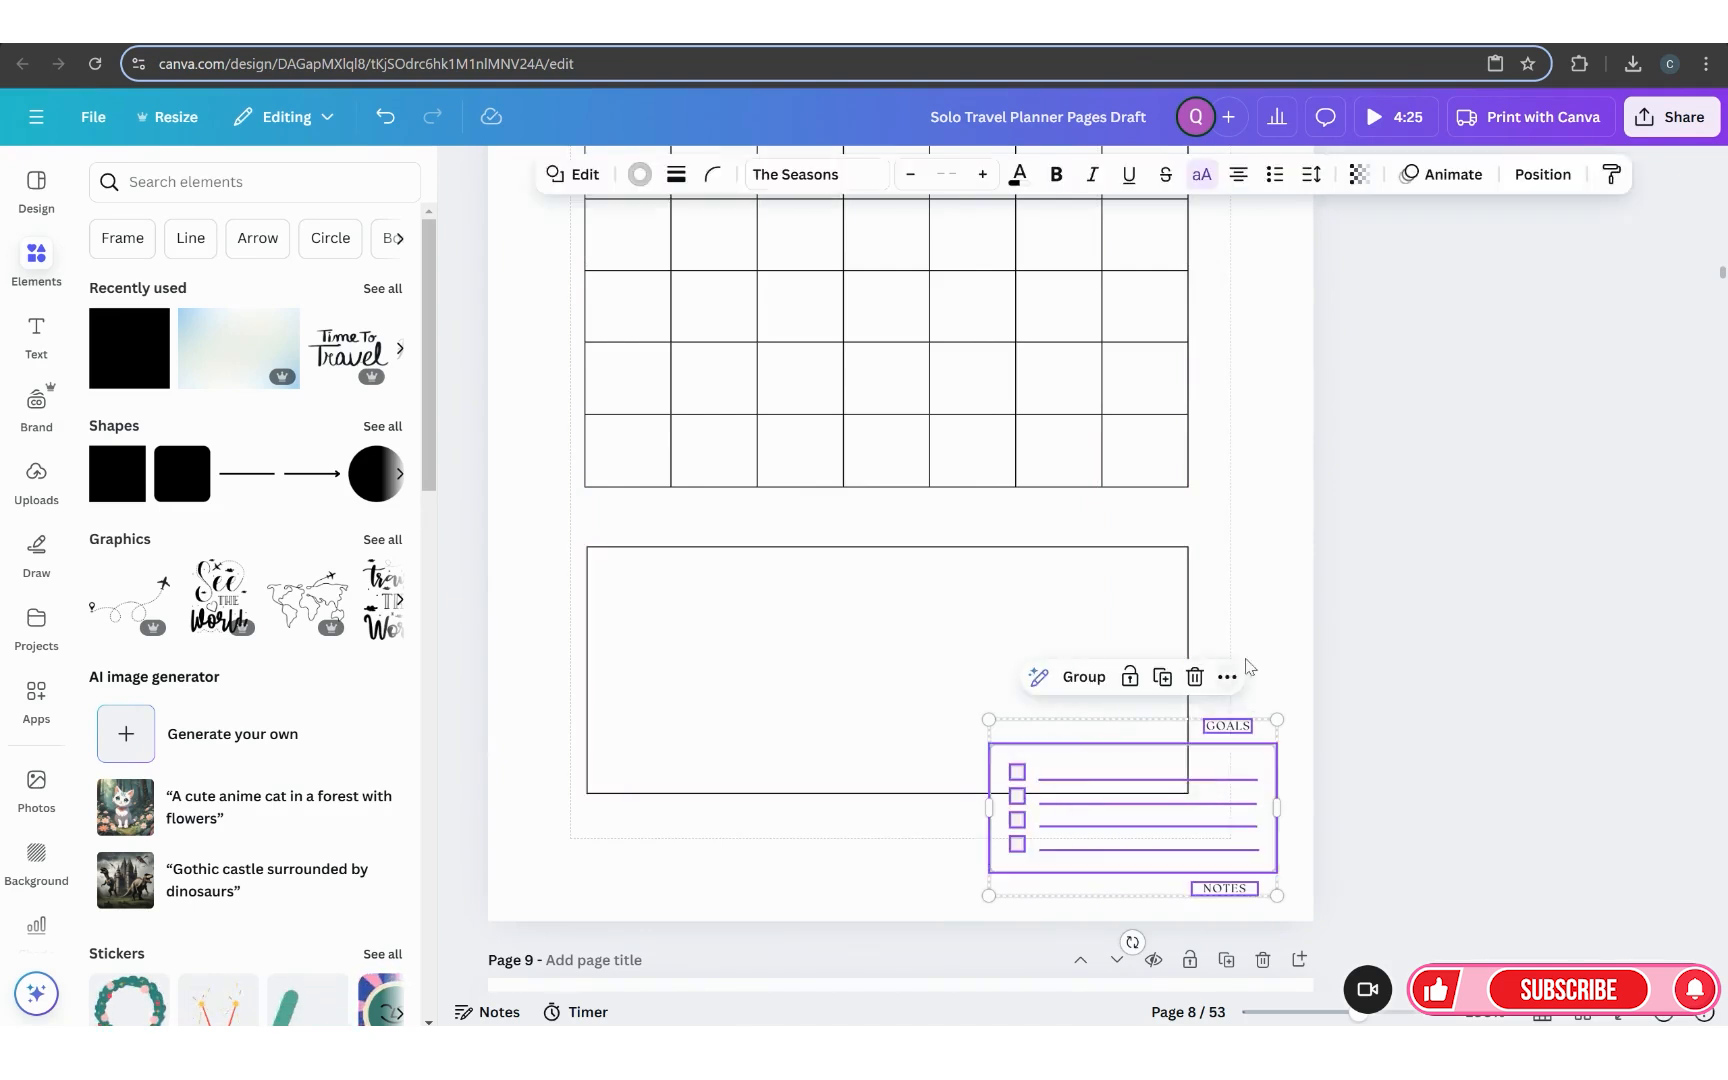
pyautogui.click(1146, 756)
pyautogui.click(1013, 770)
pyautogui.moveTo(1013, 770); pyautogui.dragTo(825, 705)
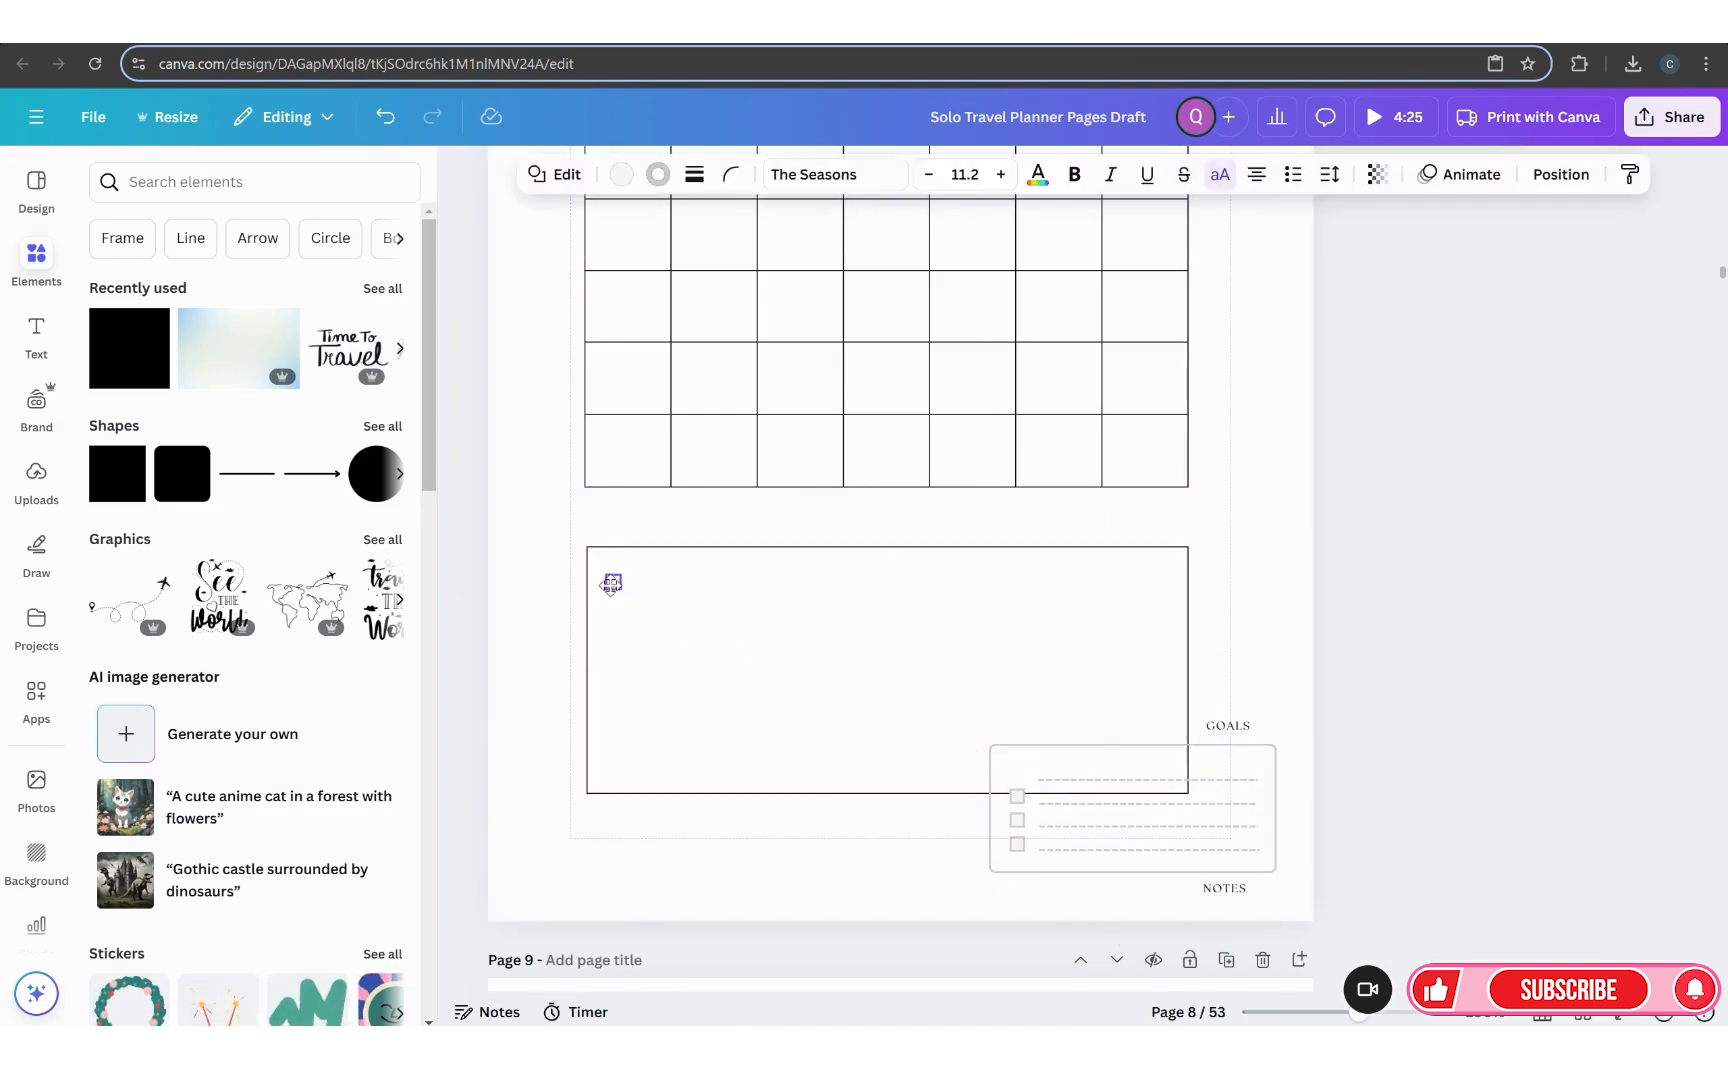
# Step: Delete the GOALS label, its checklist frame and dashed lines, and the NOTES label
pyautogui.moveTo(1224, 672); pyautogui.dragTo(1261, 912)
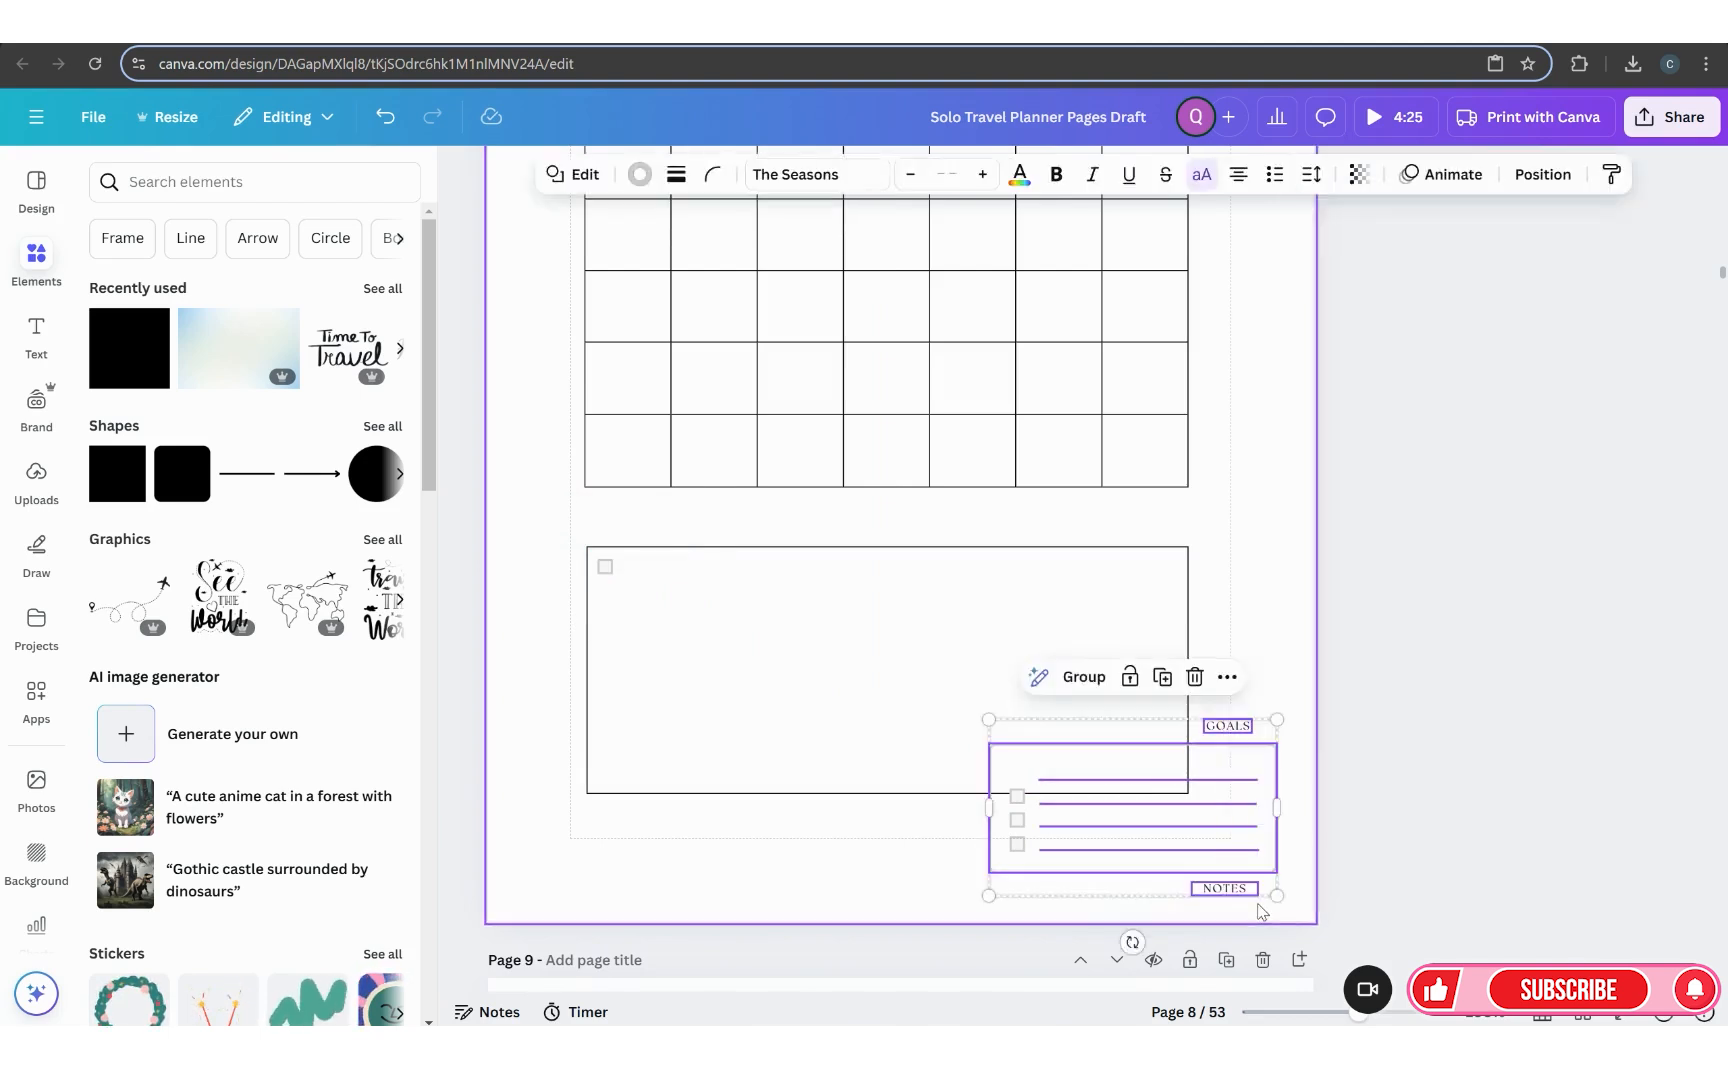
pyautogui.press('Delete')
# Step: Try deleting the three leftover checkboxes together with the outlined rectangle and undo the deletion
pyautogui.moveTo(1105, 862); pyautogui.dragTo(1010, 789)
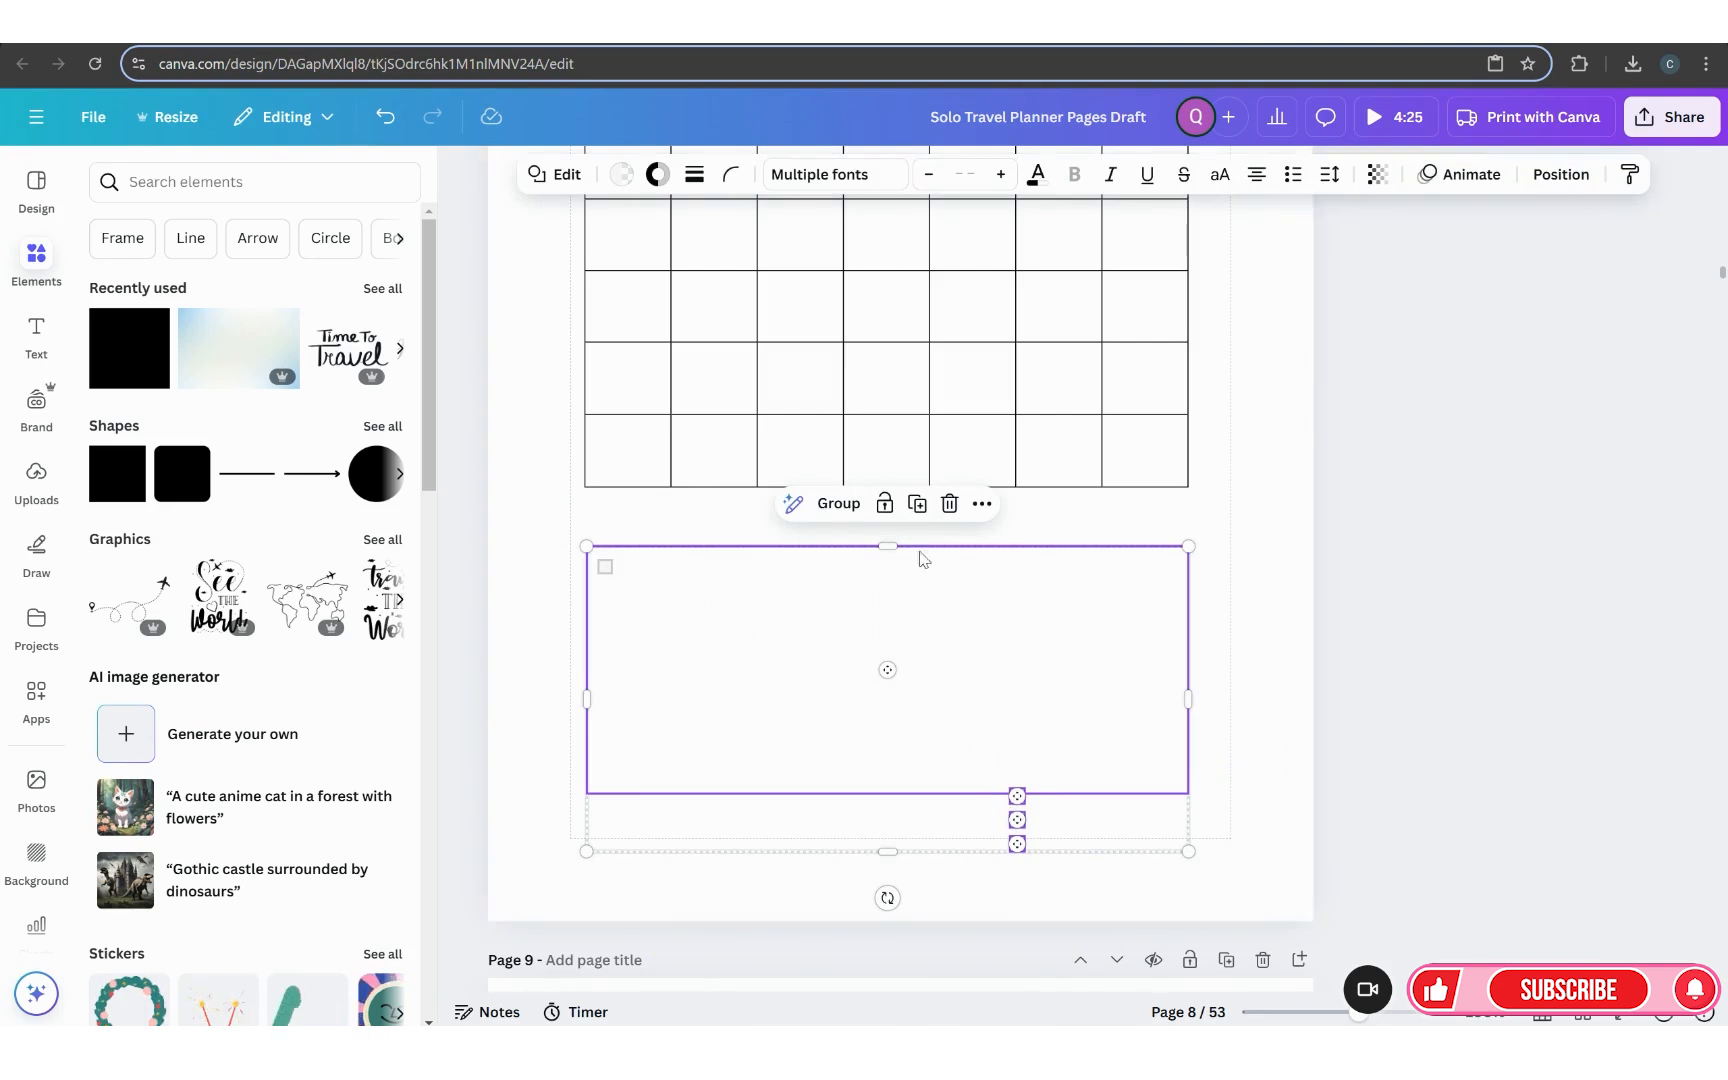
pyautogui.click(948, 506)
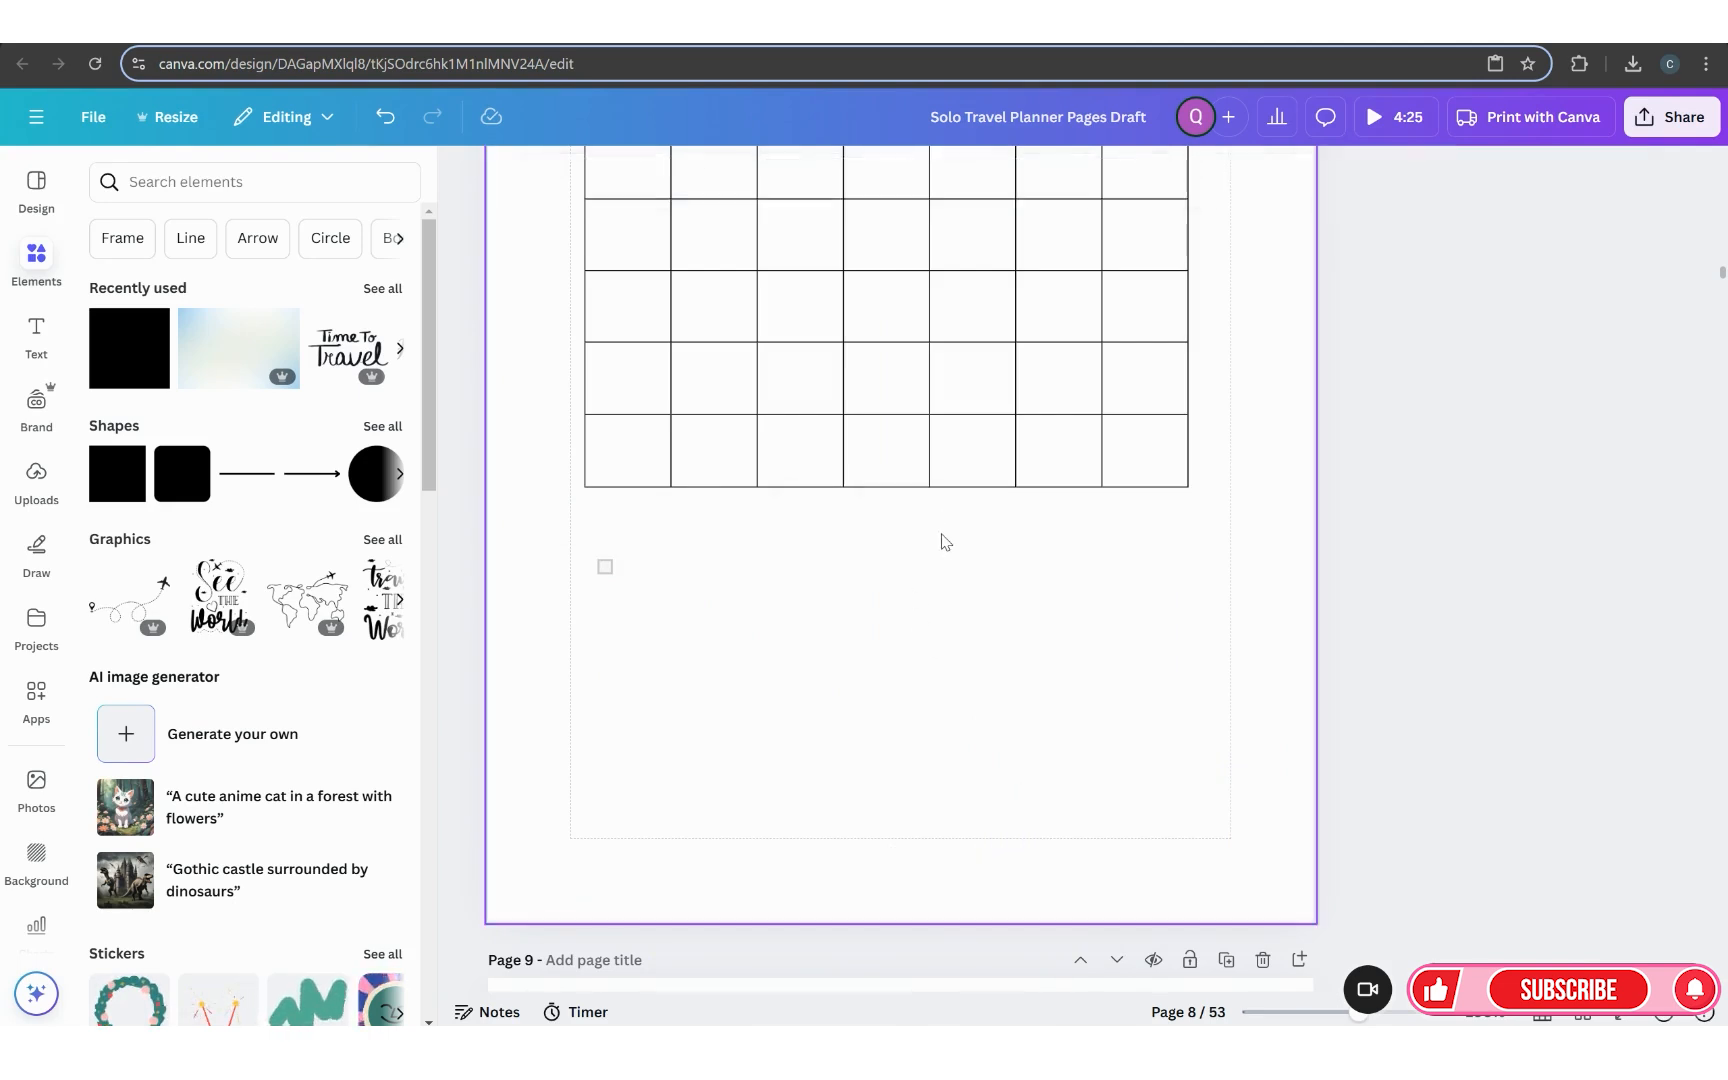
pyautogui.click(372, 128)
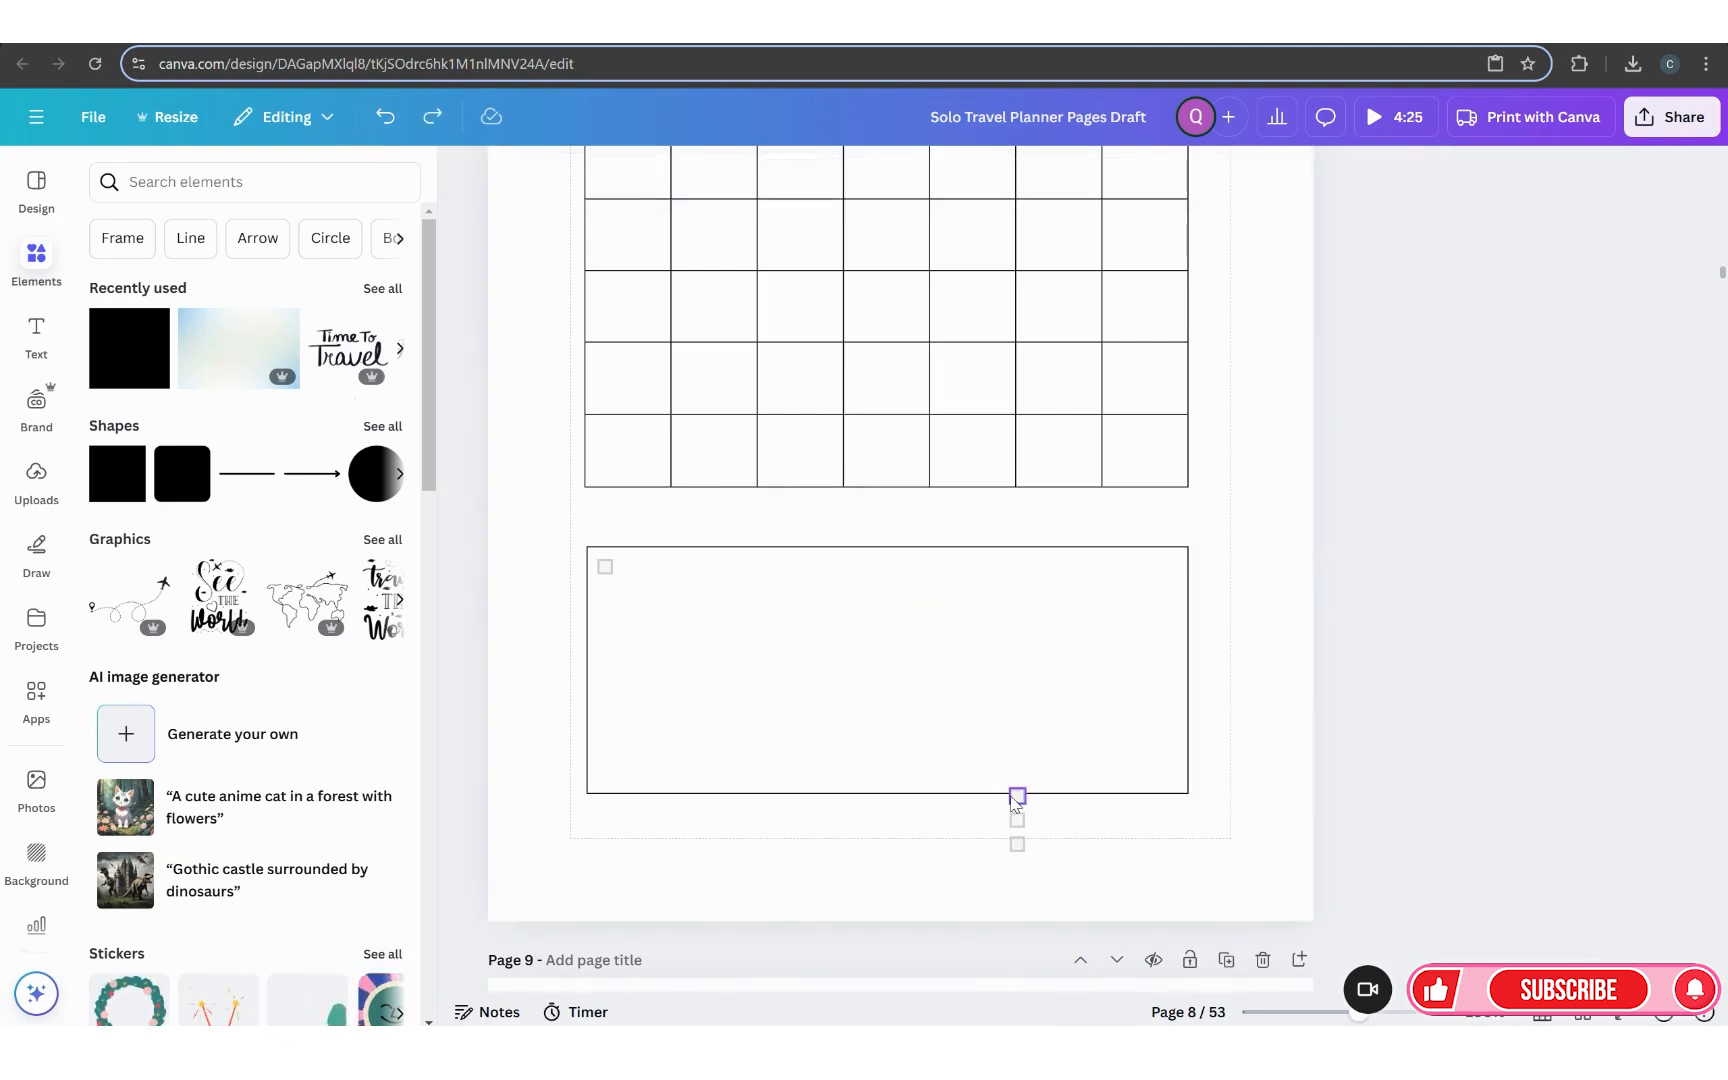
# Step: Delete the three leftover checkboxes at the rectangle's lower edge, keeping the rectangle itself
pyautogui.moveTo(1017, 797); pyautogui.dragTo(1017, 818)
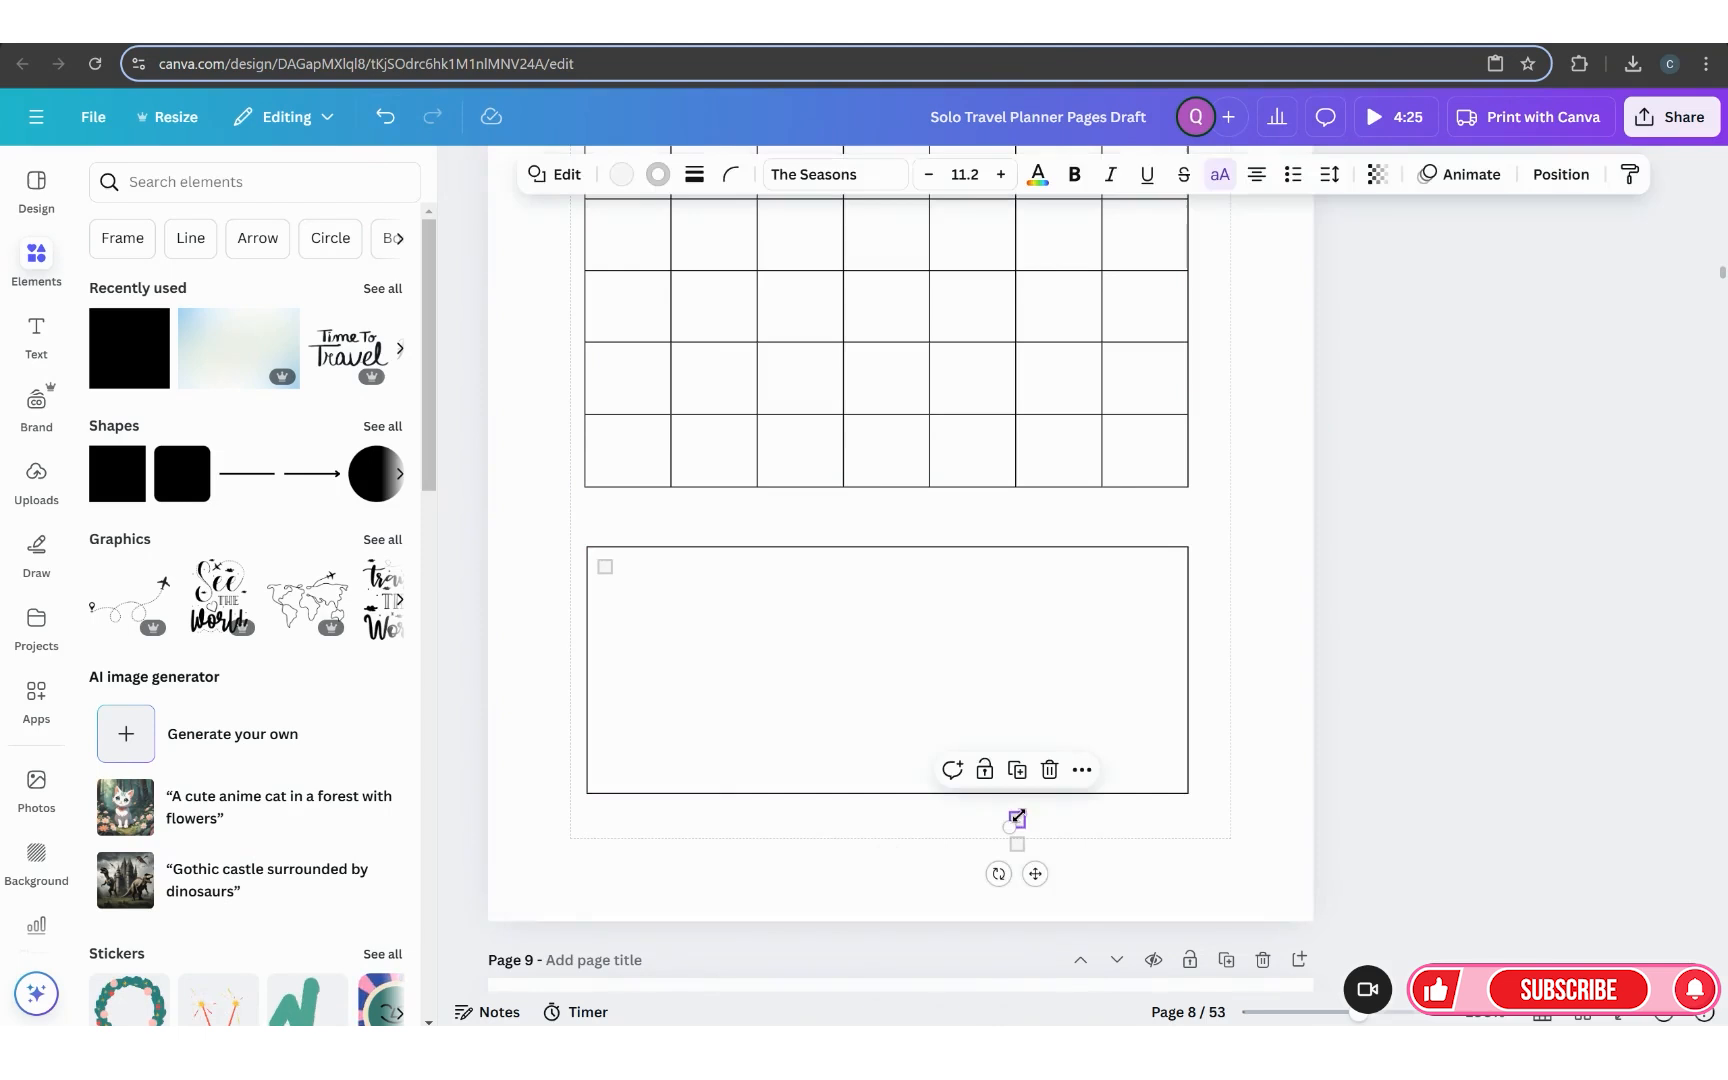
pyautogui.click(1049, 776)
pyautogui.click(1017, 845)
pyautogui.click(1049, 794)
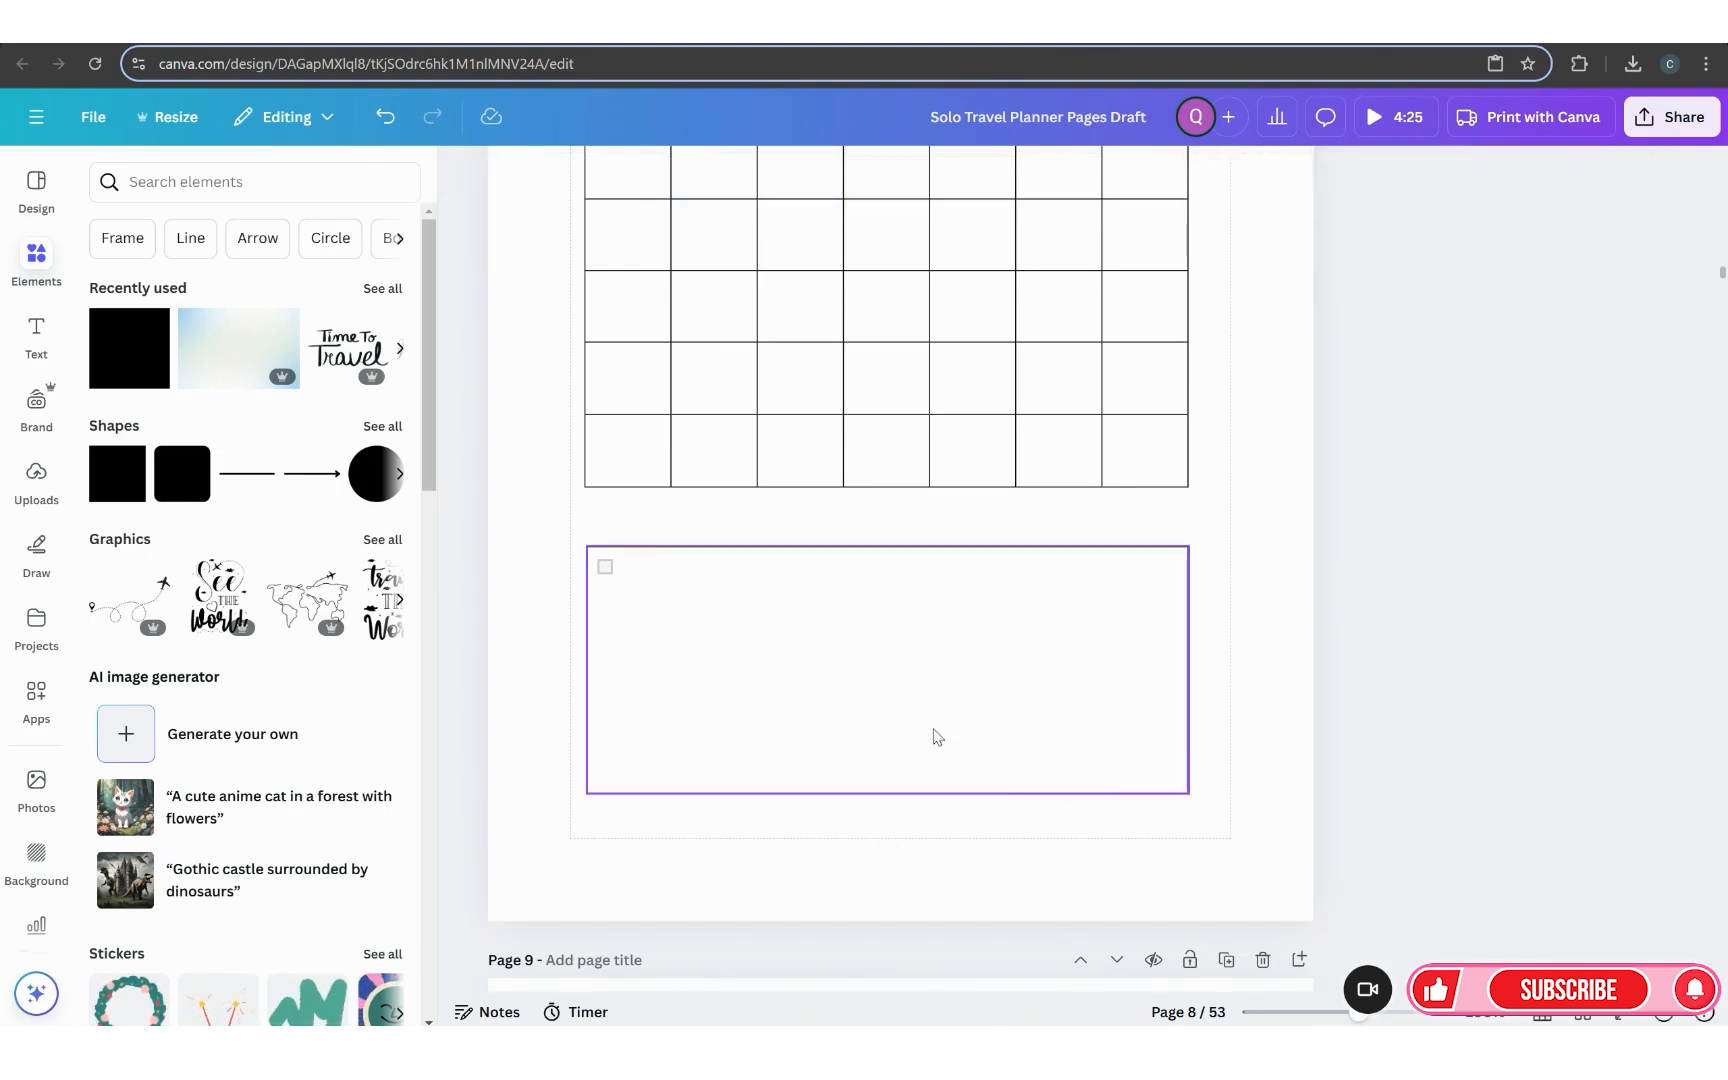
# Step: Fill the small checkbox in the rectangle's corner with the same blue as the calendar's header row
pyautogui.click(606, 569)
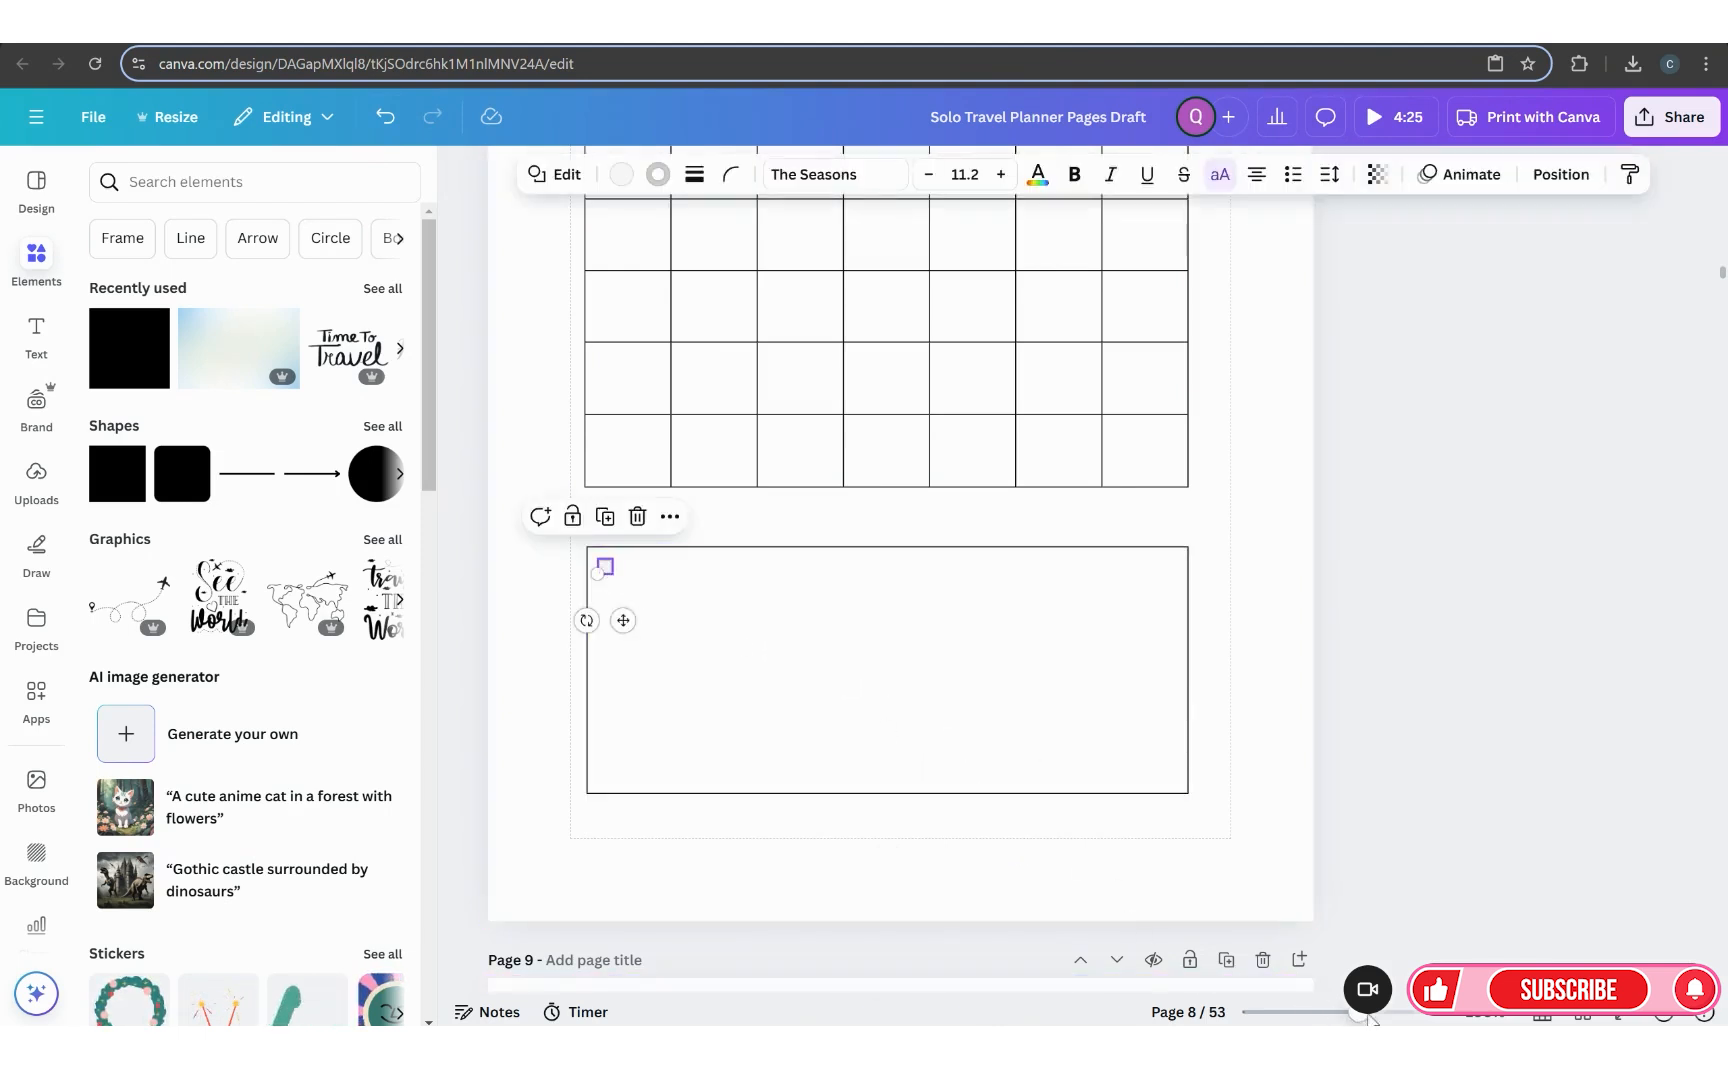
pyautogui.moveTo(1356, 1020); pyautogui.dragTo(1380, 1014)
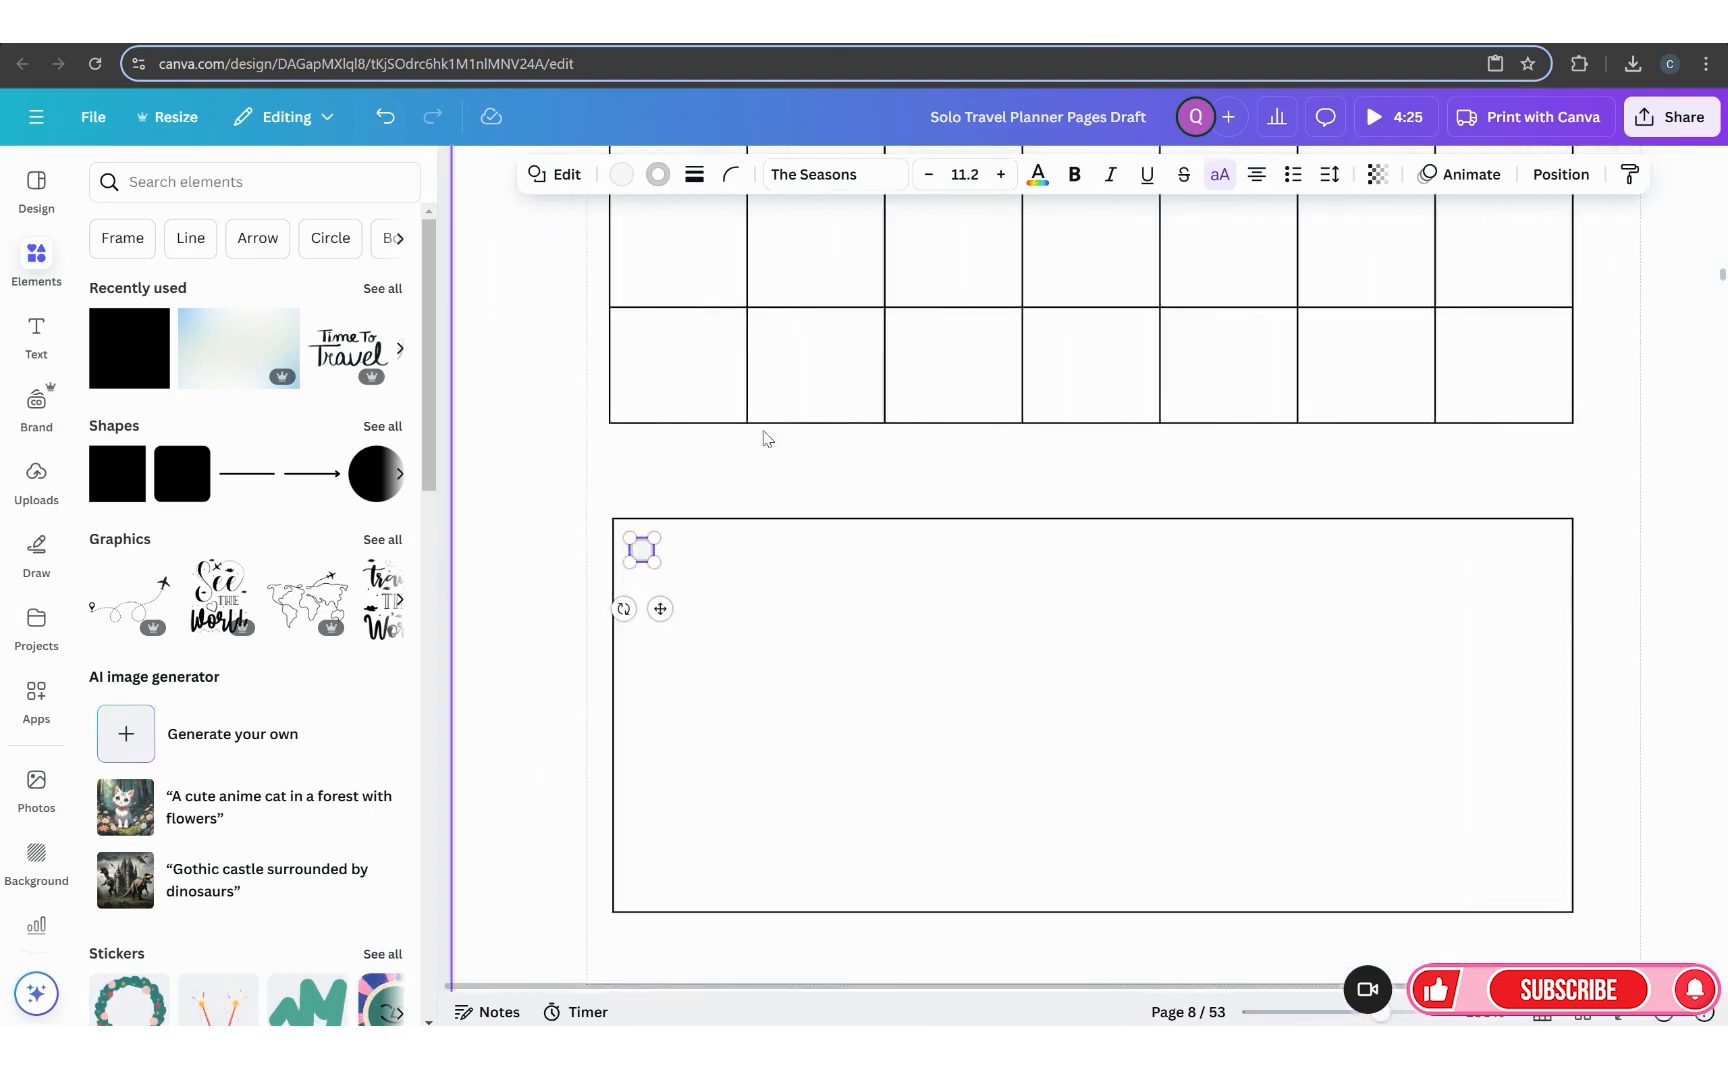
pyautogui.click(621, 174)
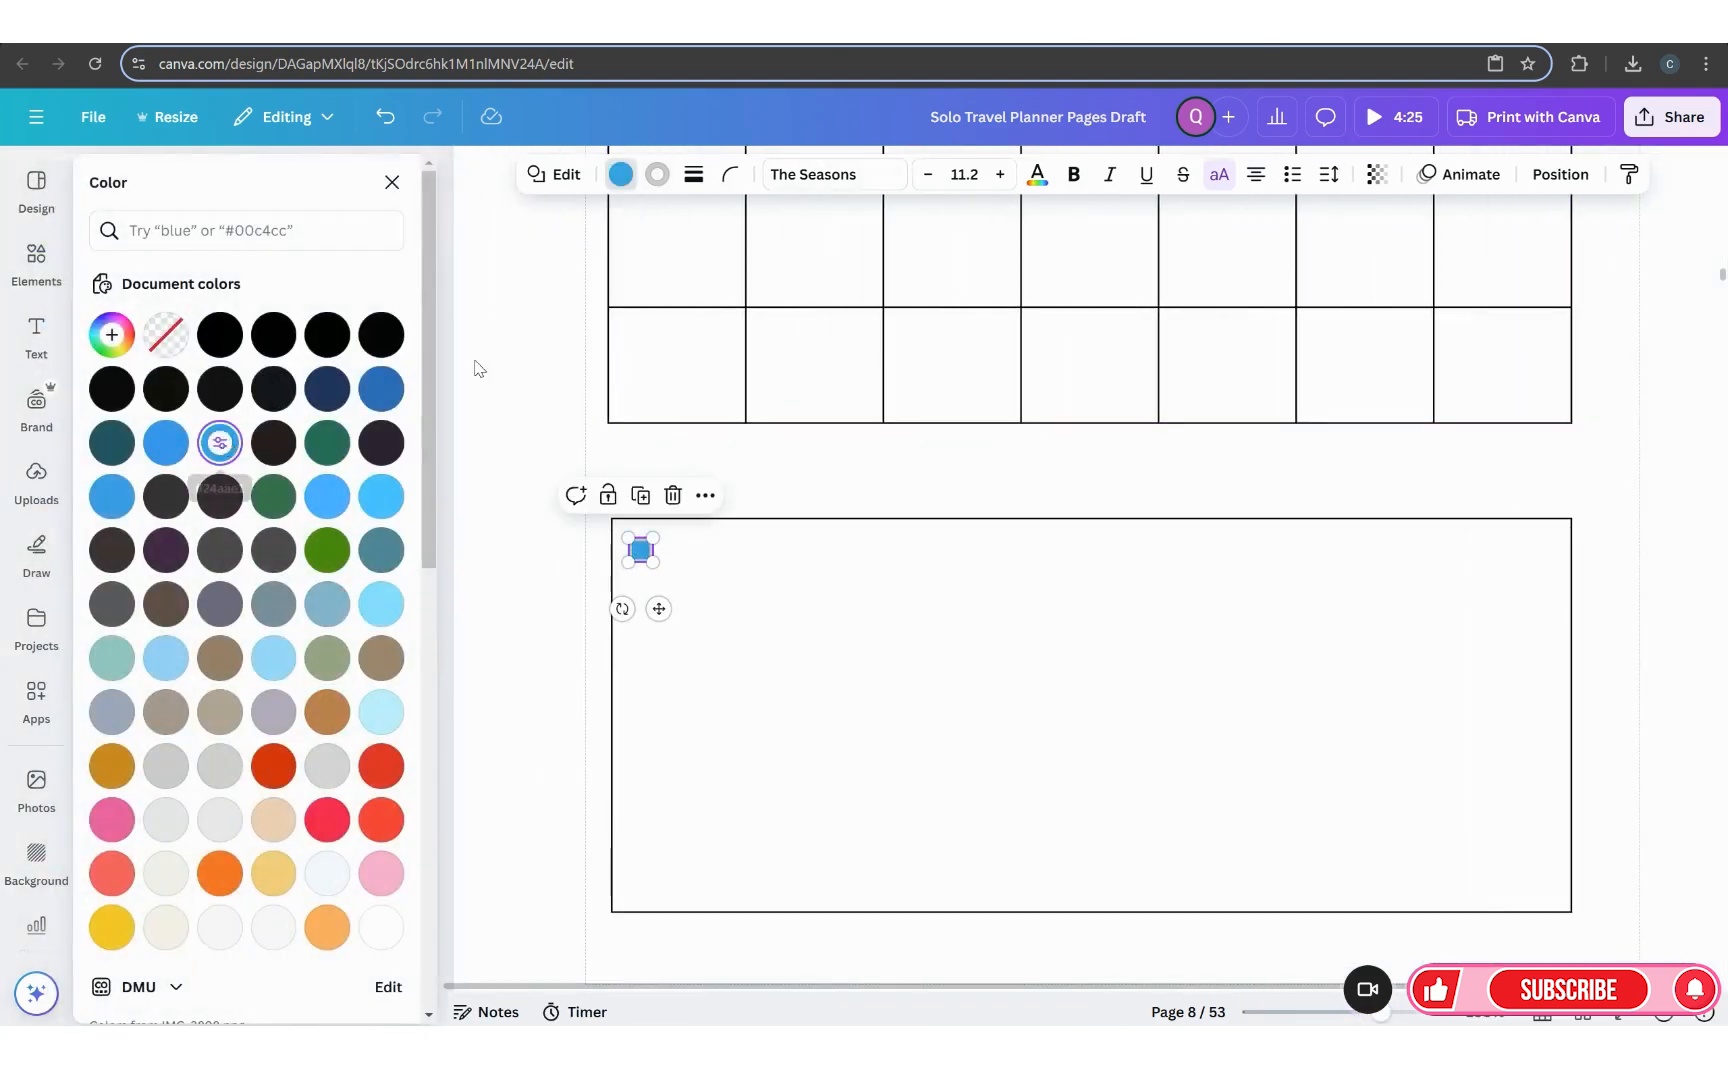
# Step: Set the small blue checkbox's border color to black, and reduce its border weight to 0
pyautogui.click(657, 174)
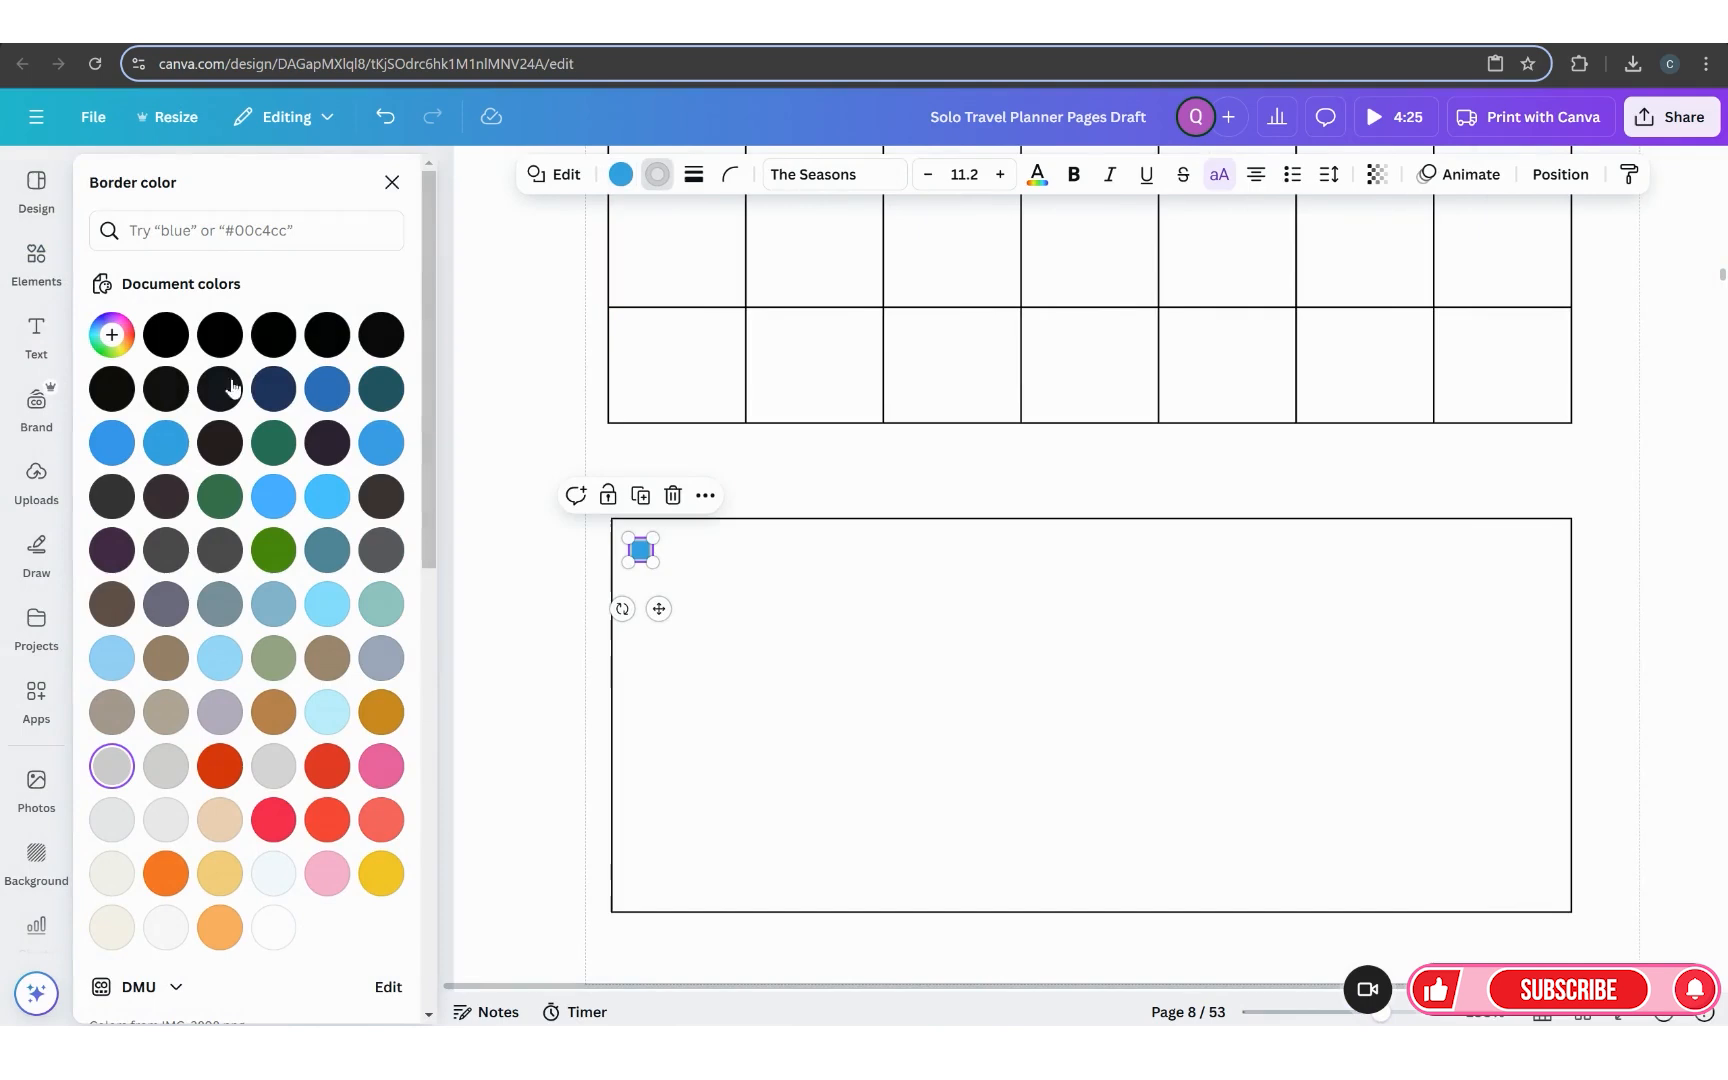
pyautogui.click(165, 340)
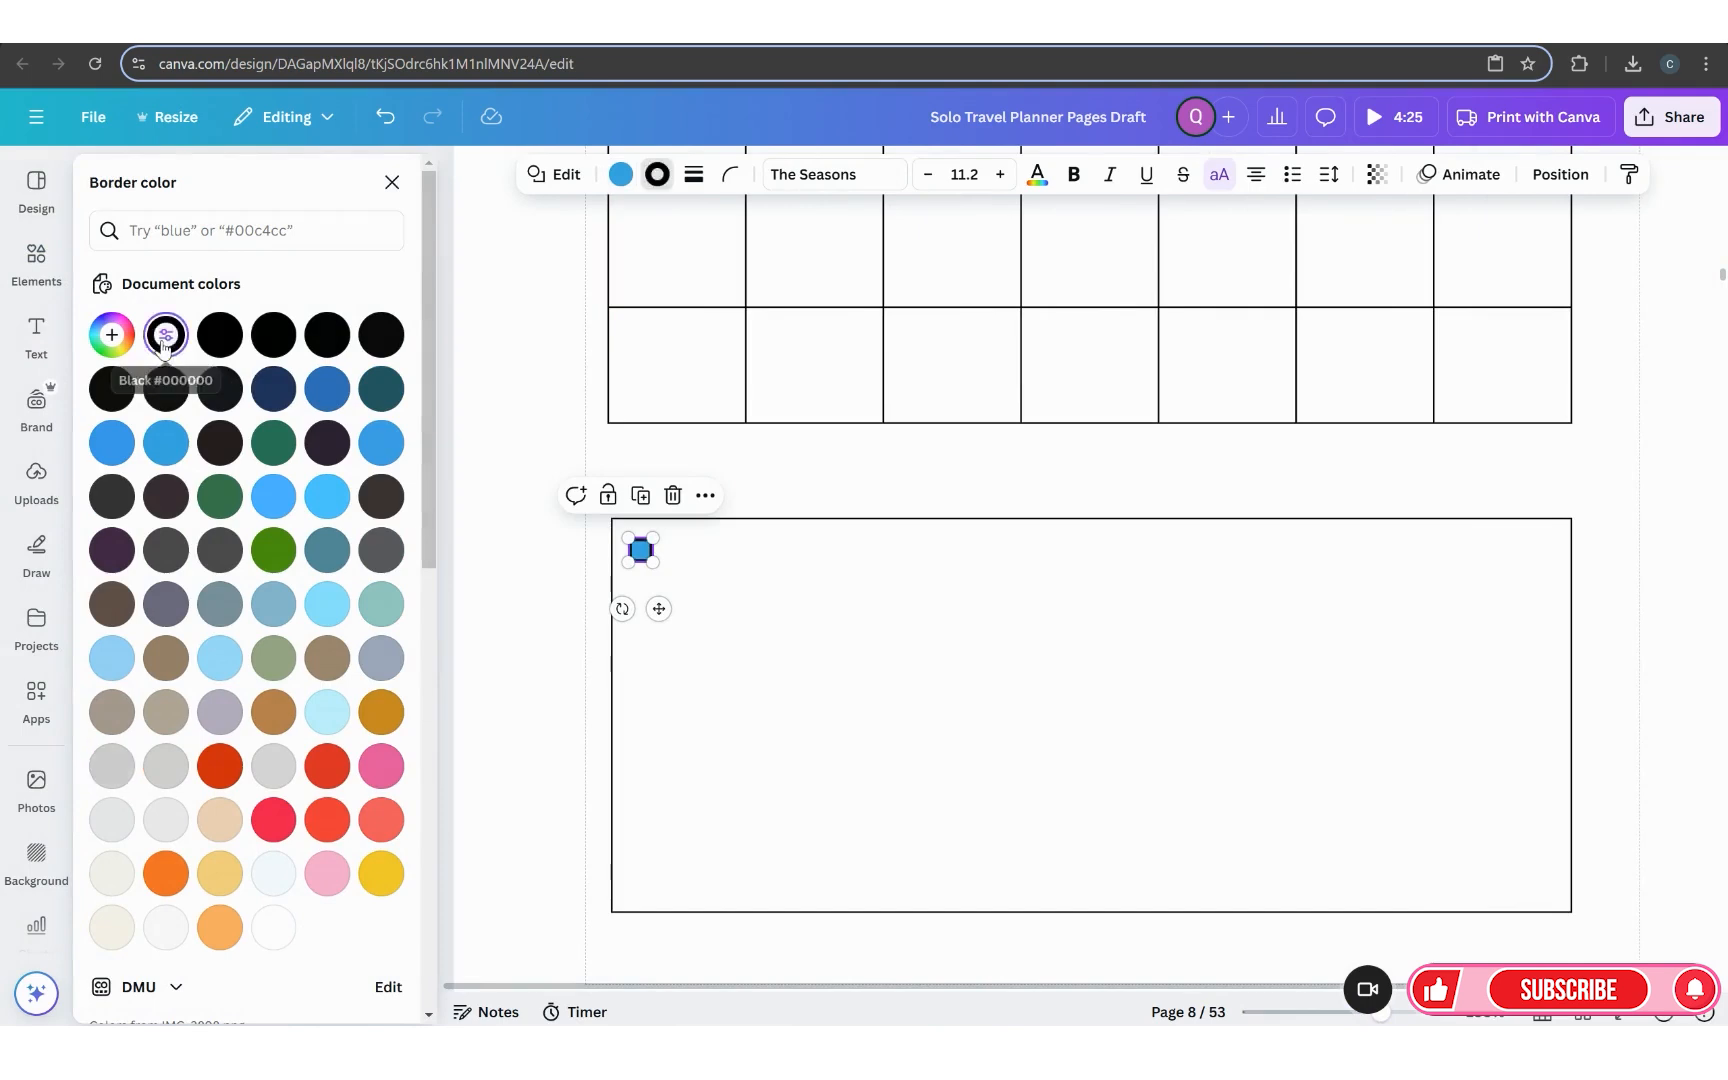
pyautogui.click(664, 176)
pyautogui.click(693, 176)
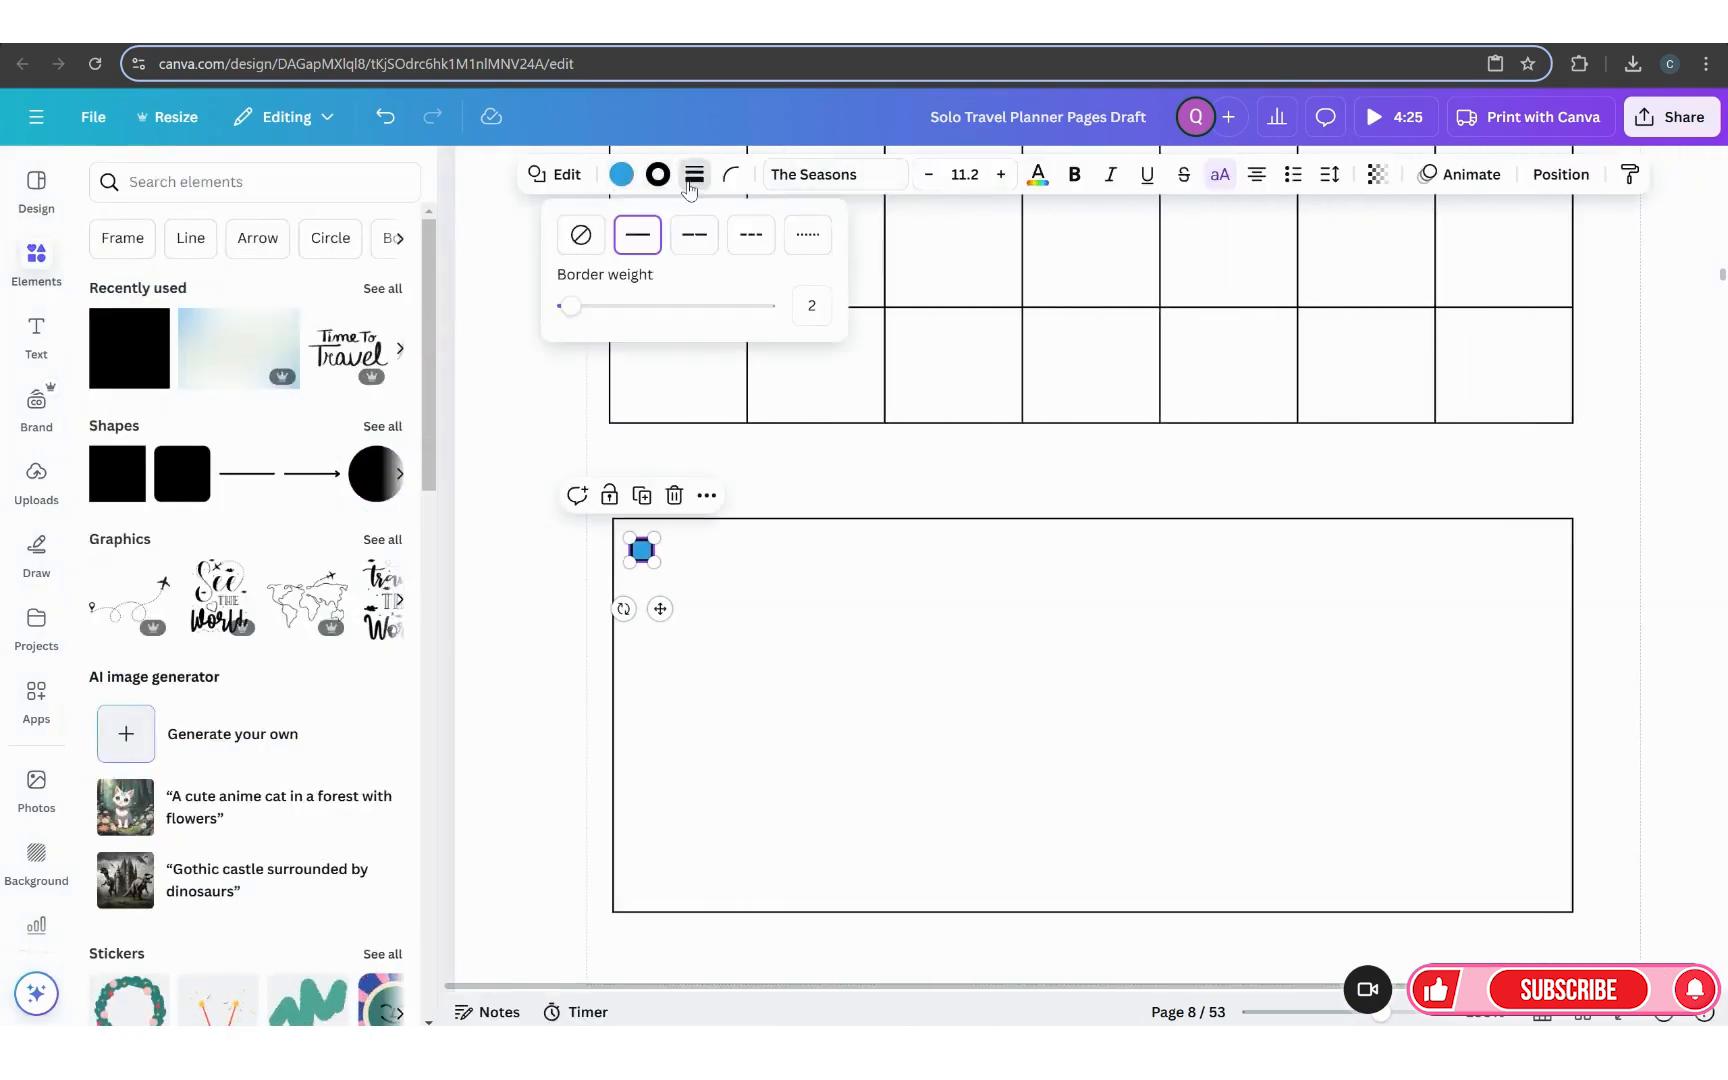
pyautogui.moveTo(583, 318); pyautogui.dragTo(538, 312)
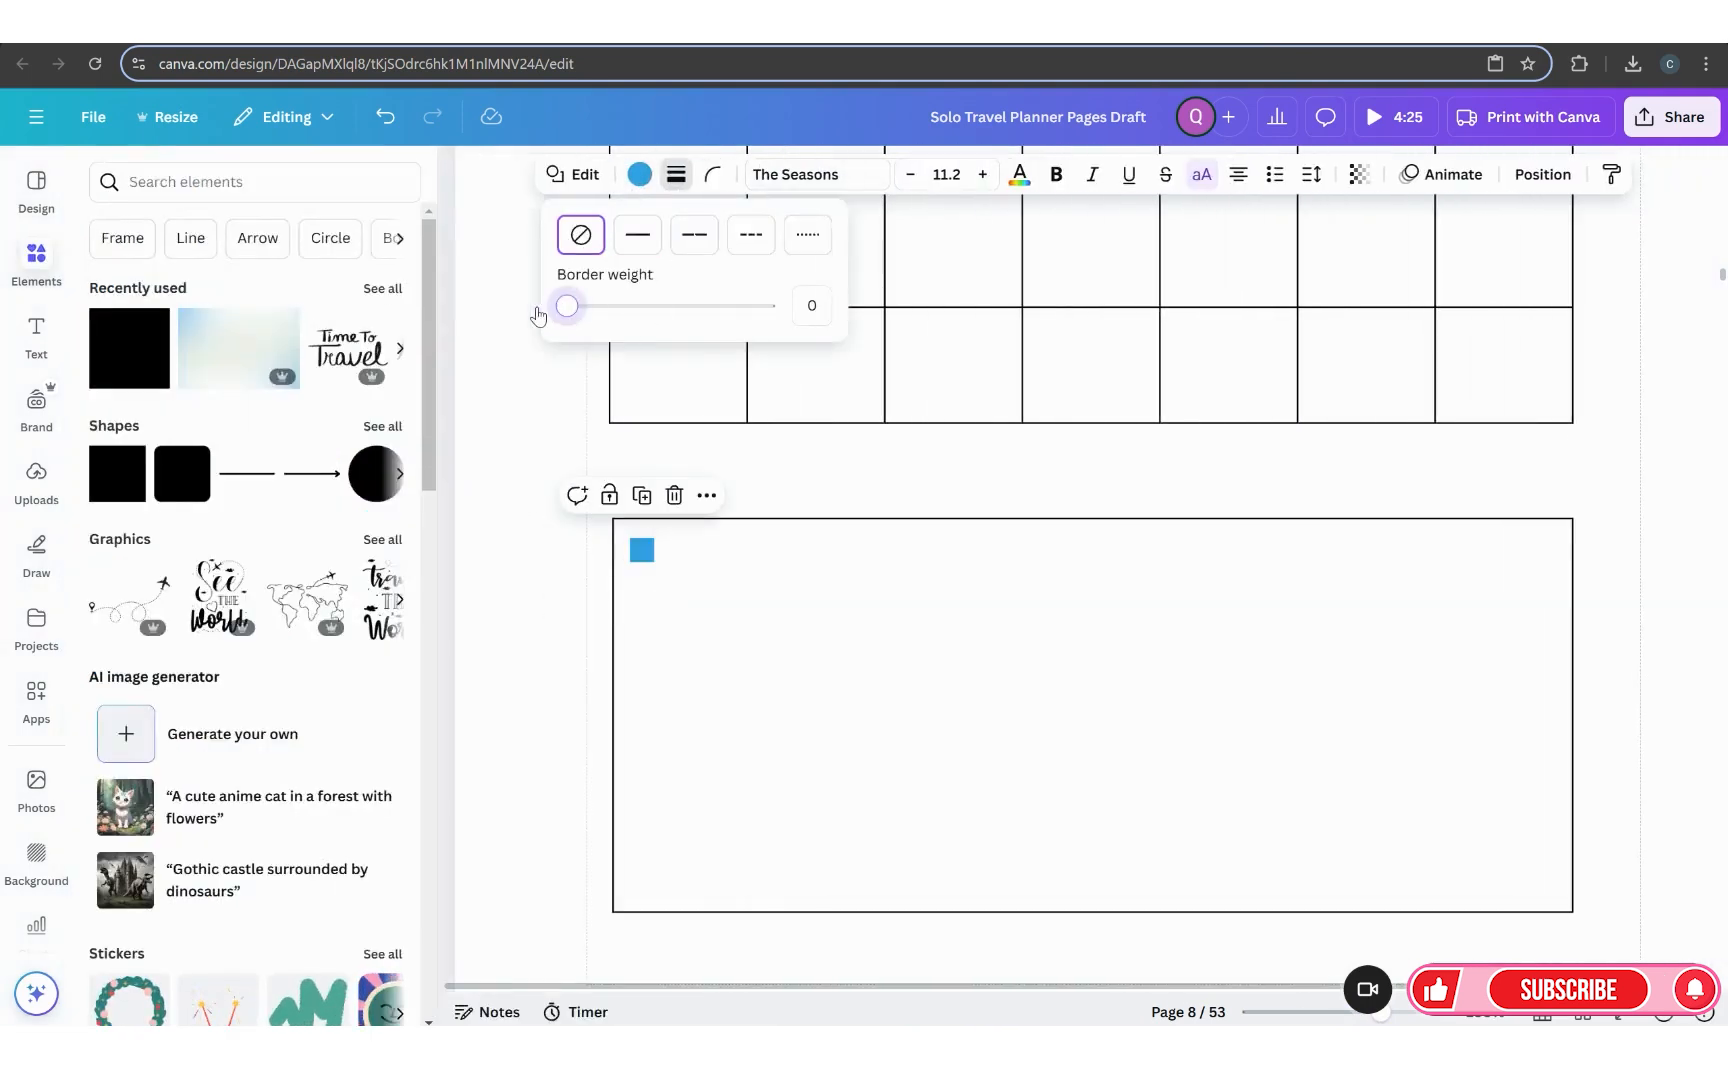
pyautogui.click(797, 578)
pyautogui.click(455, 177)
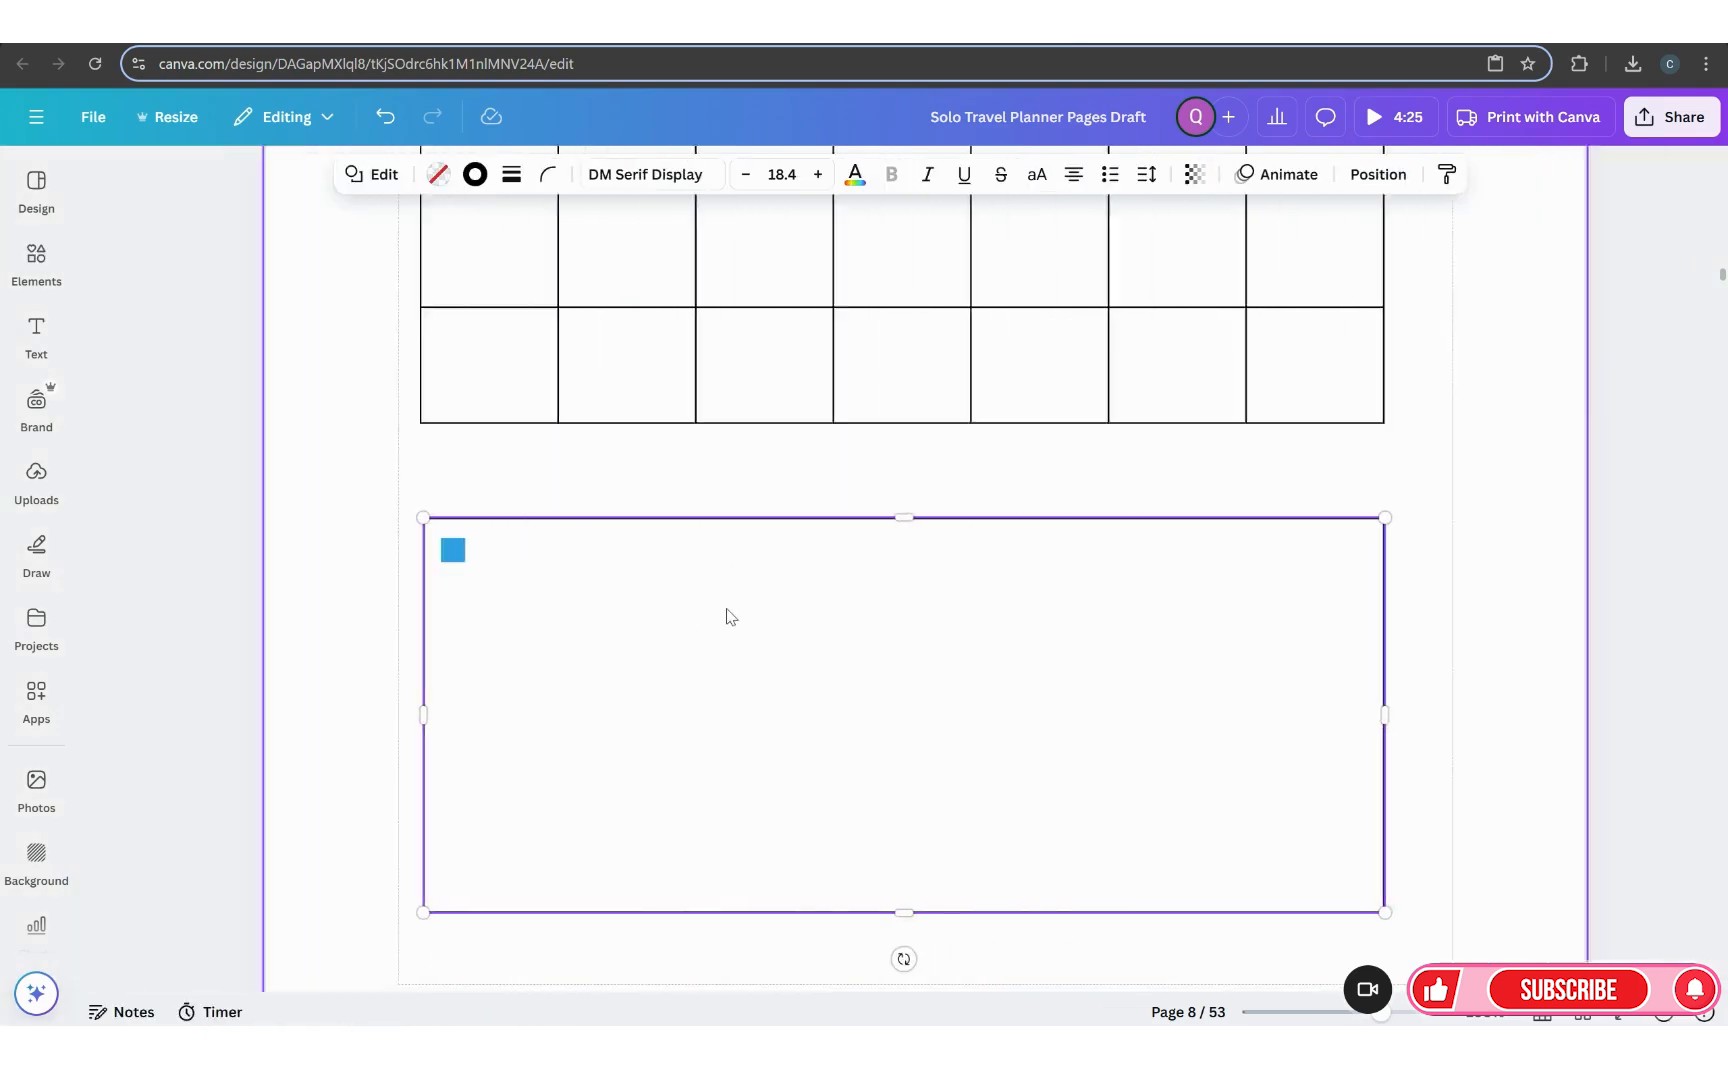
pyautogui.click(1415, 525)
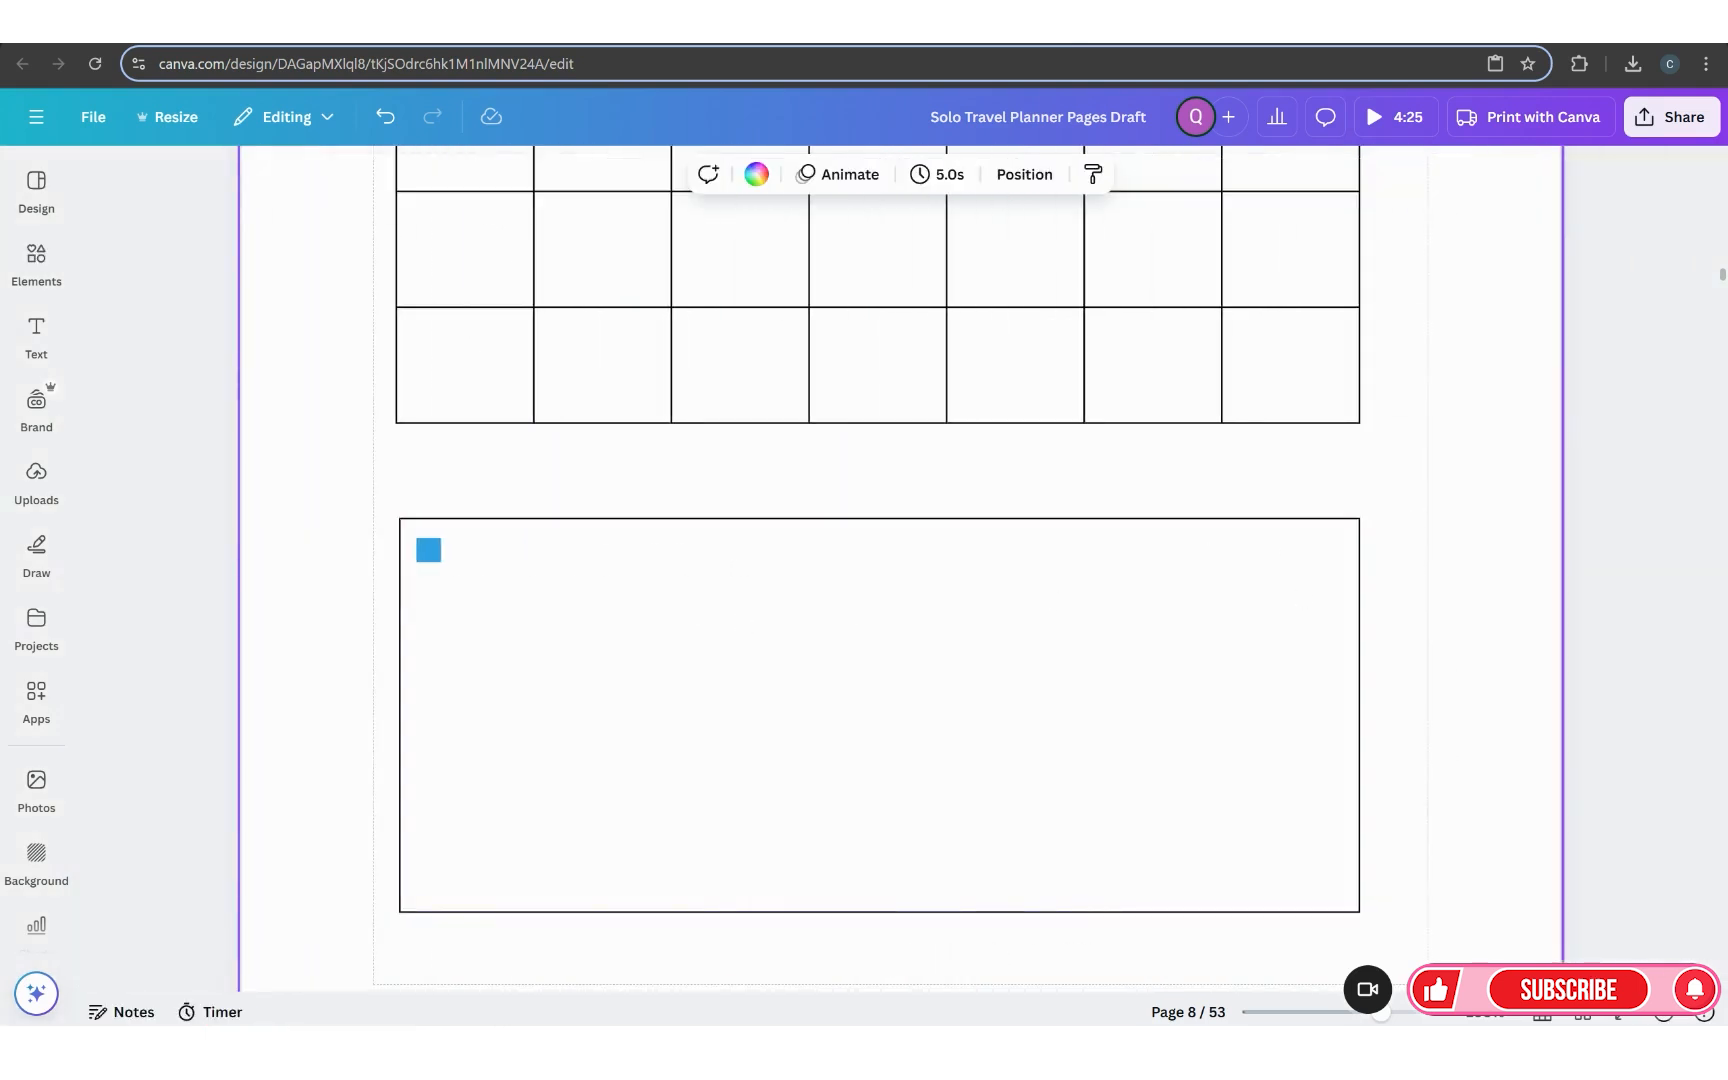
# Step: Duplicate the small blue square and place copies in the upper left corners of the first two SUN cells
pyautogui.moveTo(1369, 1014); pyautogui.dragTo(1358, 1014)
pyautogui.scroll(2, 1053, 876)
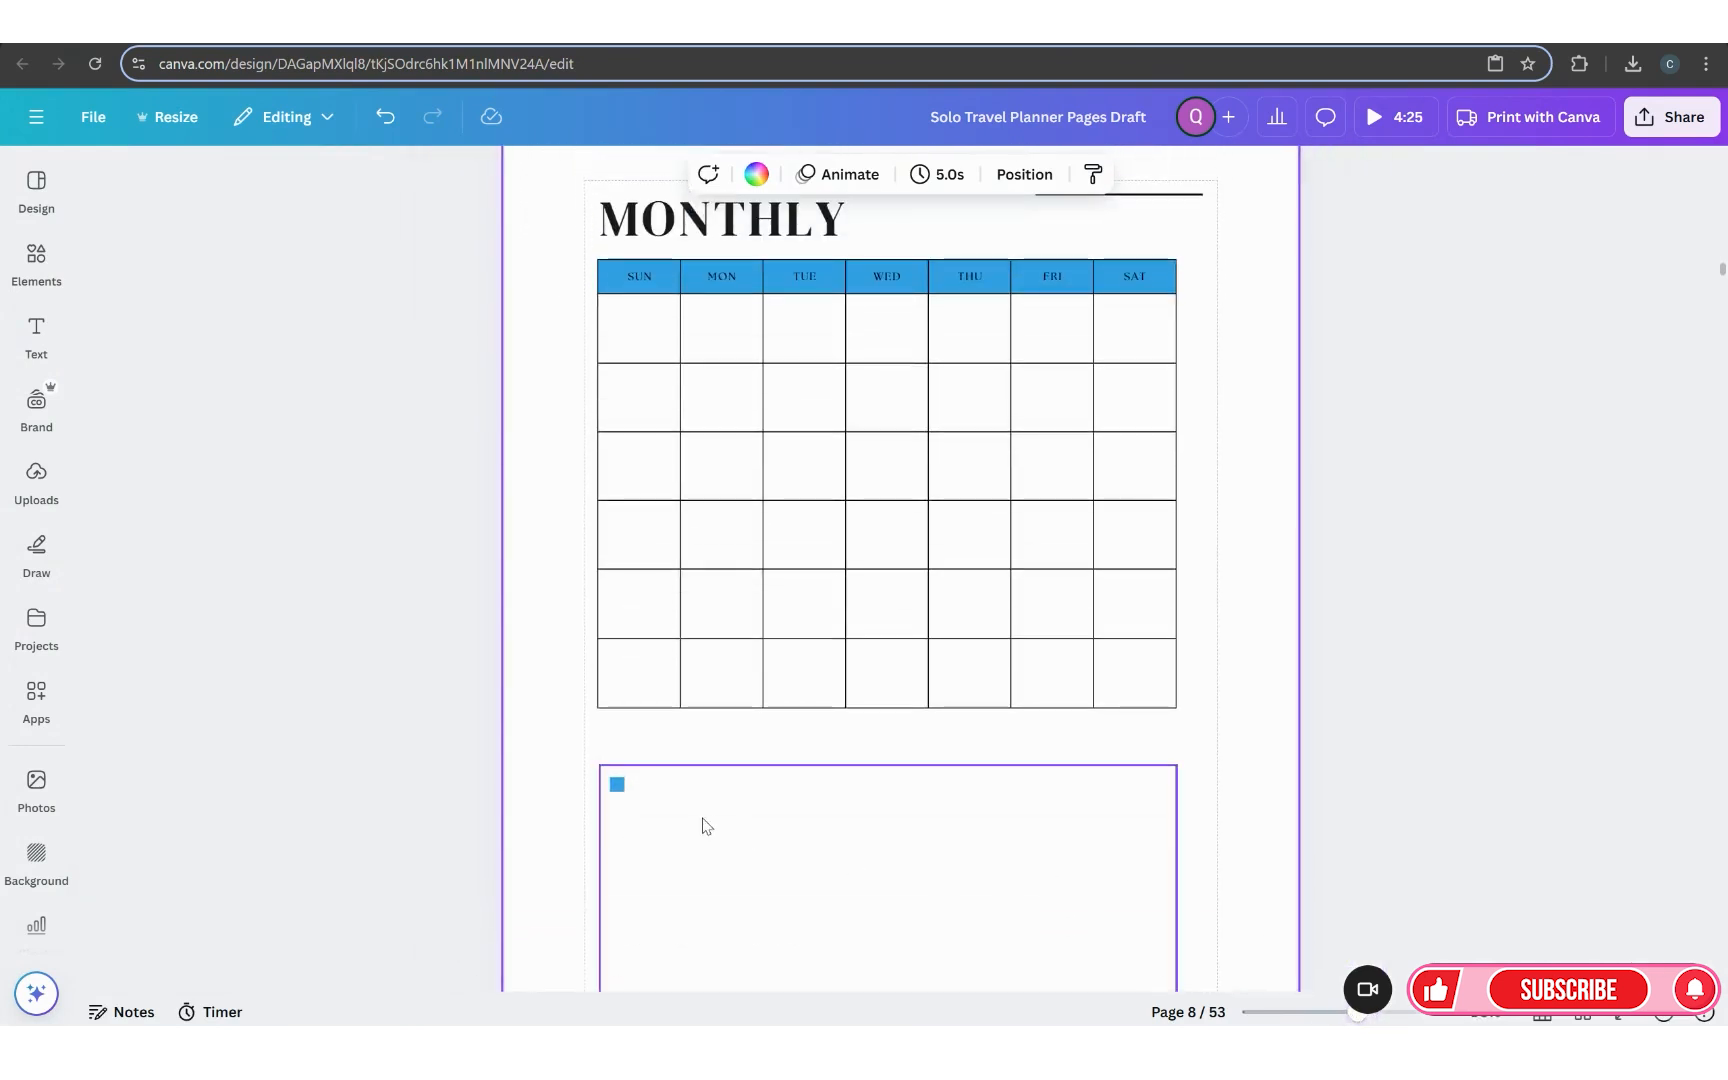
pyautogui.click(614, 791)
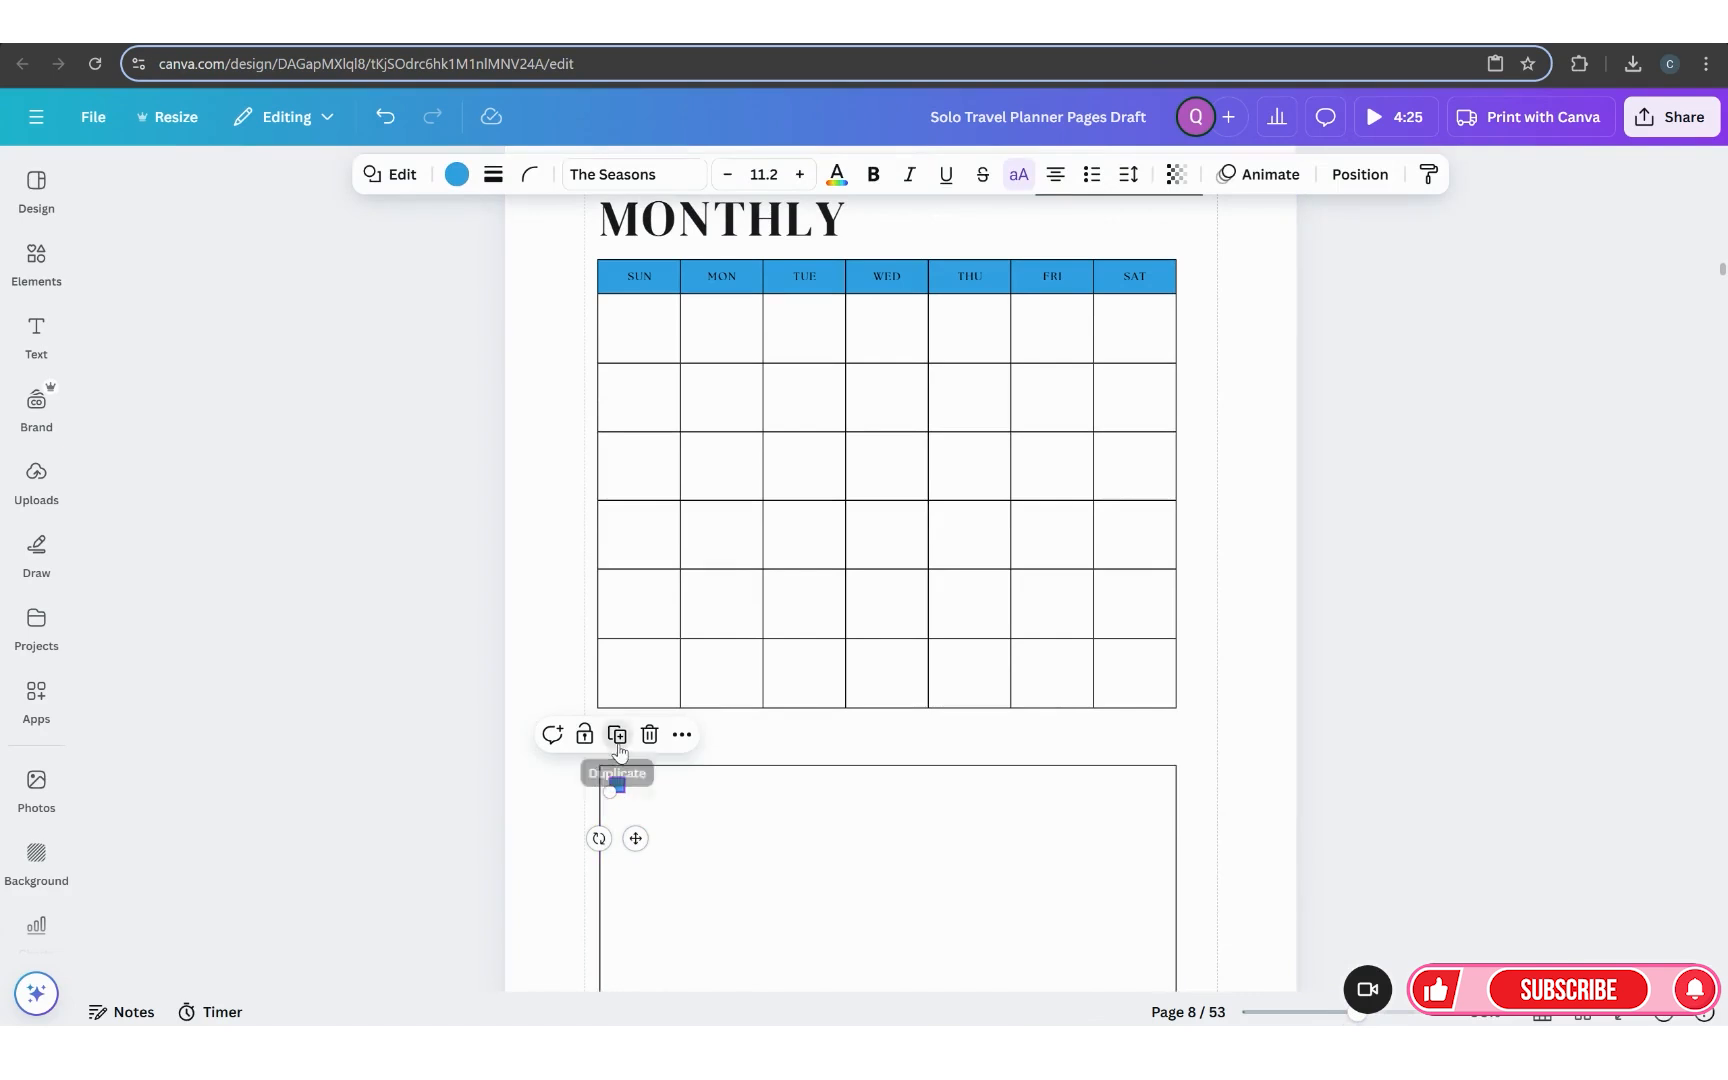
pyautogui.moveTo(638, 842); pyautogui.dragTo(673, 541)
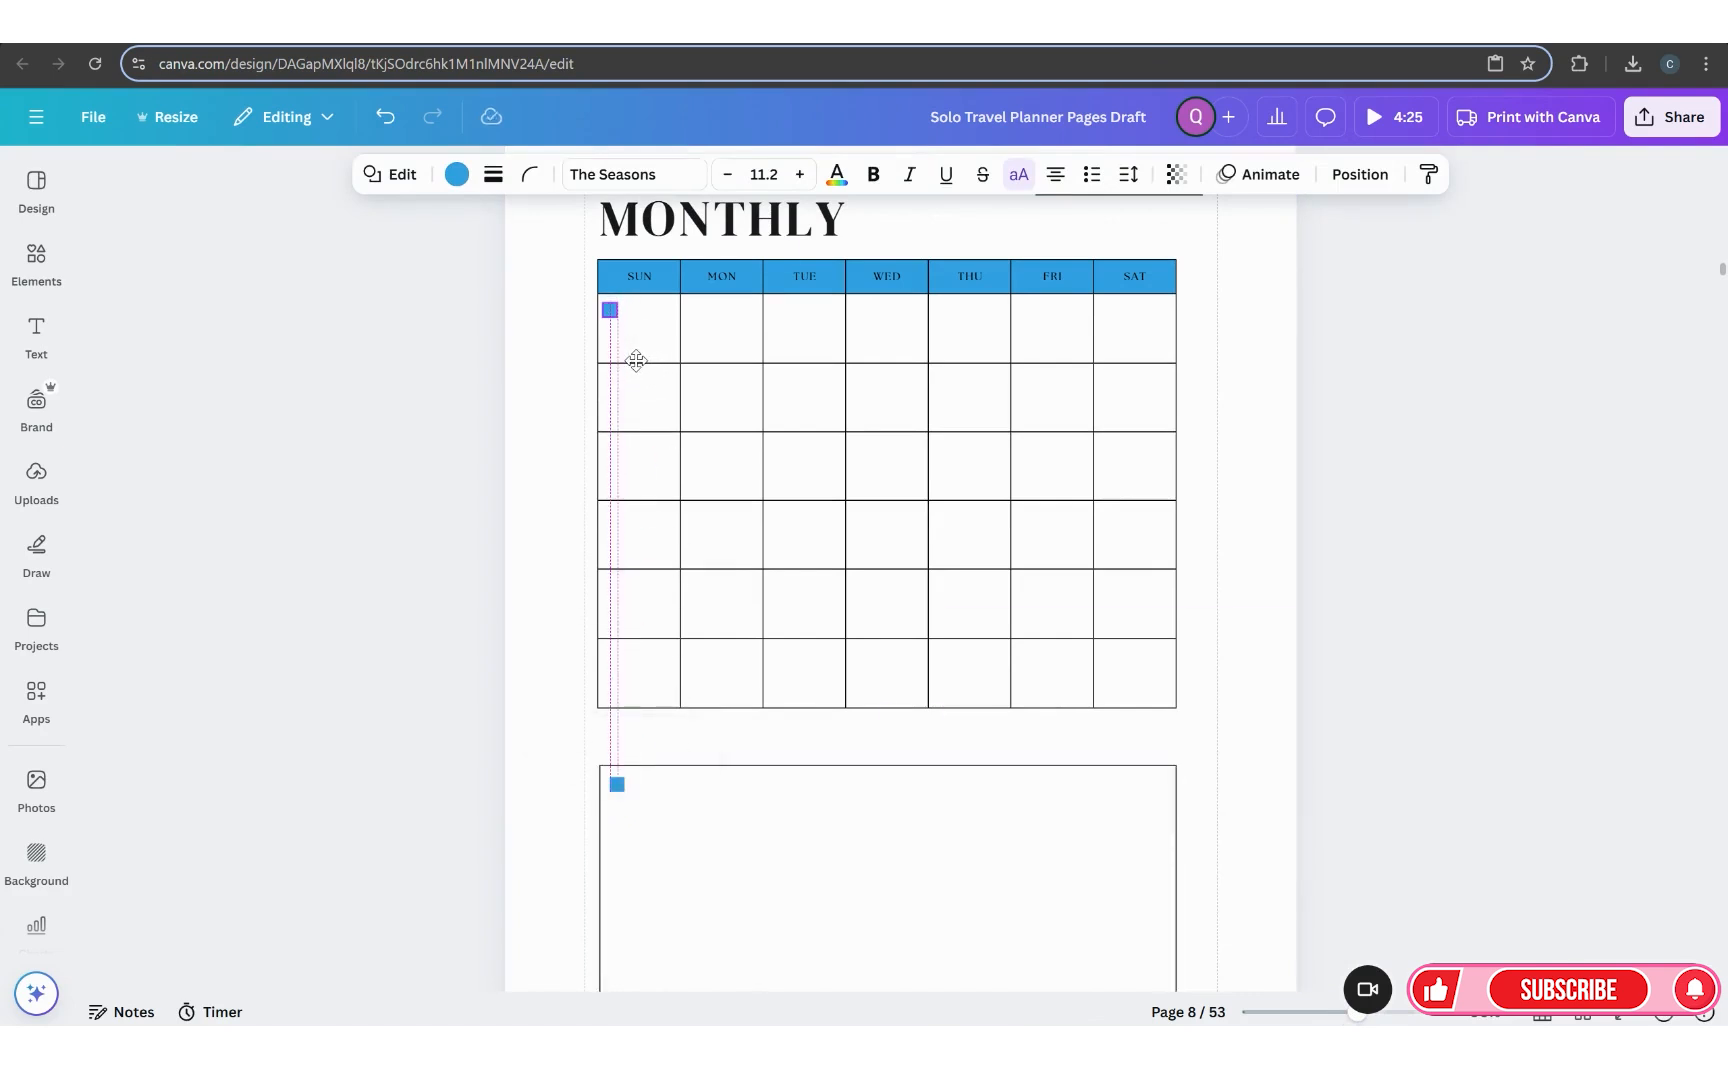
pyautogui.moveTo(636, 360); pyautogui.dragTo(622, 430)
pyautogui.hotkey('ctrl', 'd')
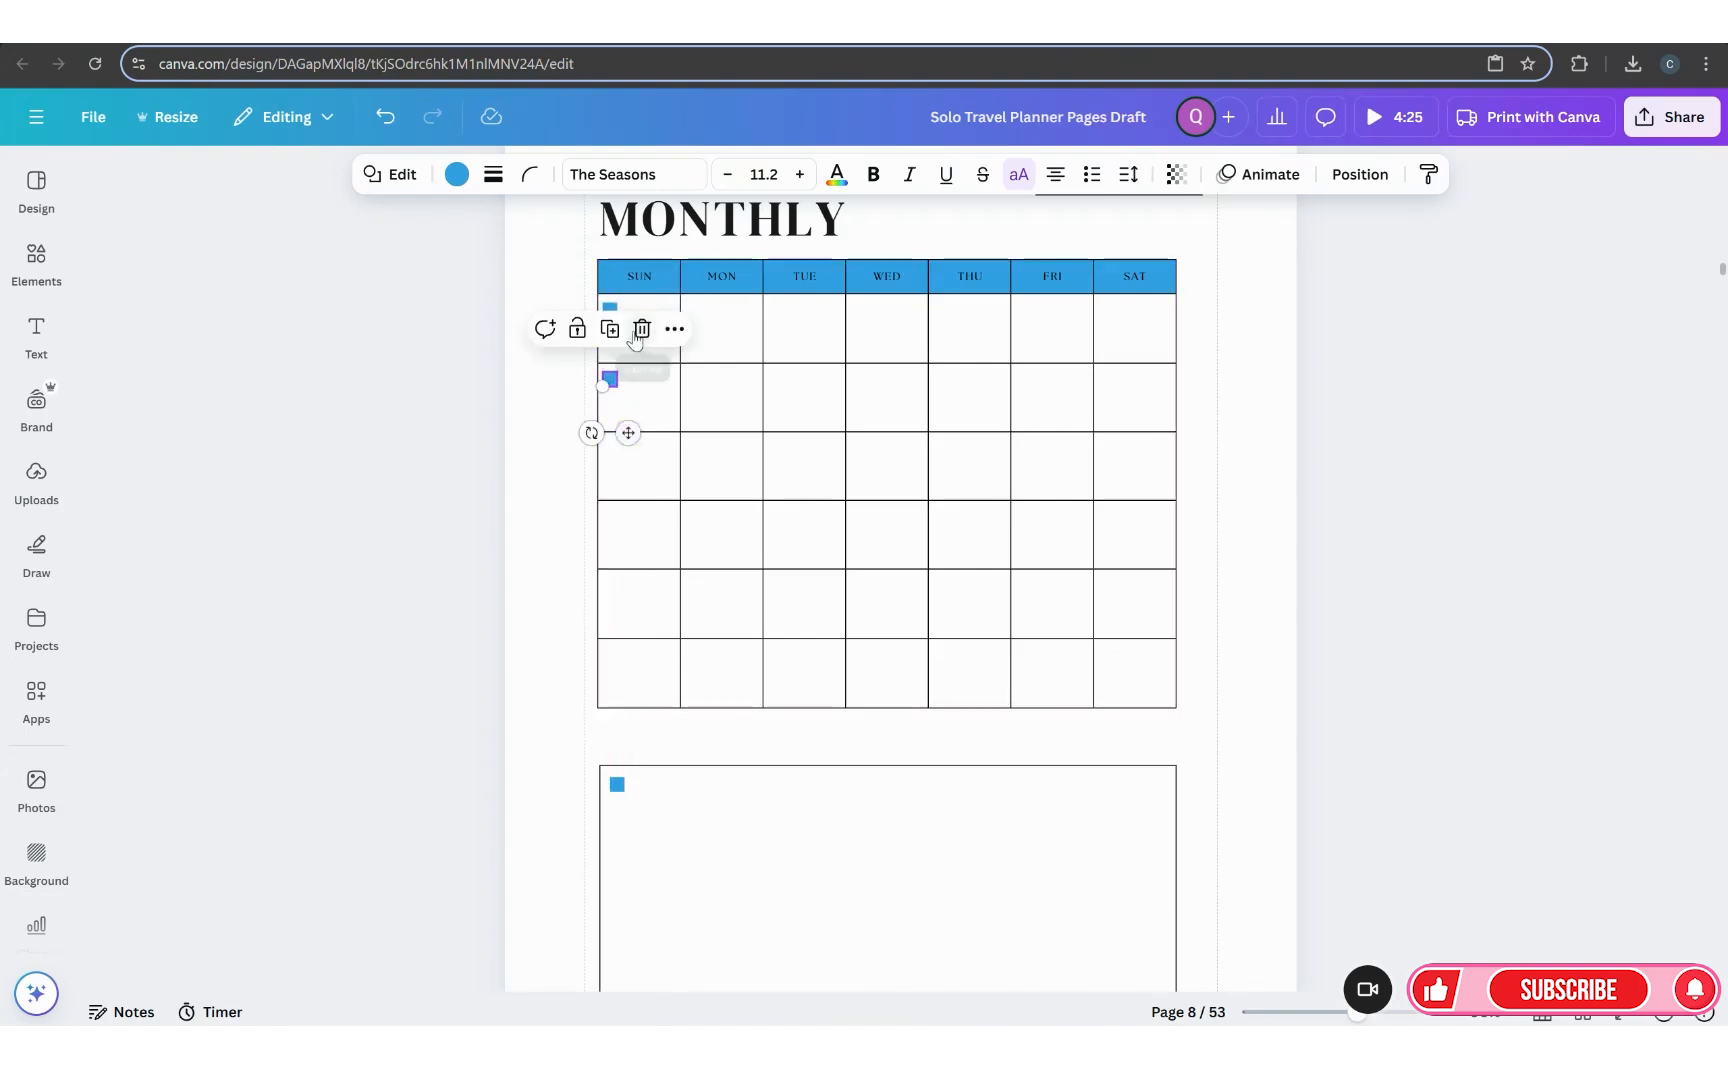
# Step: Duplicate the blue square down the SUN column so the remaining four week rows each have one in the cell's upper left corner
pyautogui.hotkey('ctrl', 'd')
pyautogui.click(612, 402)
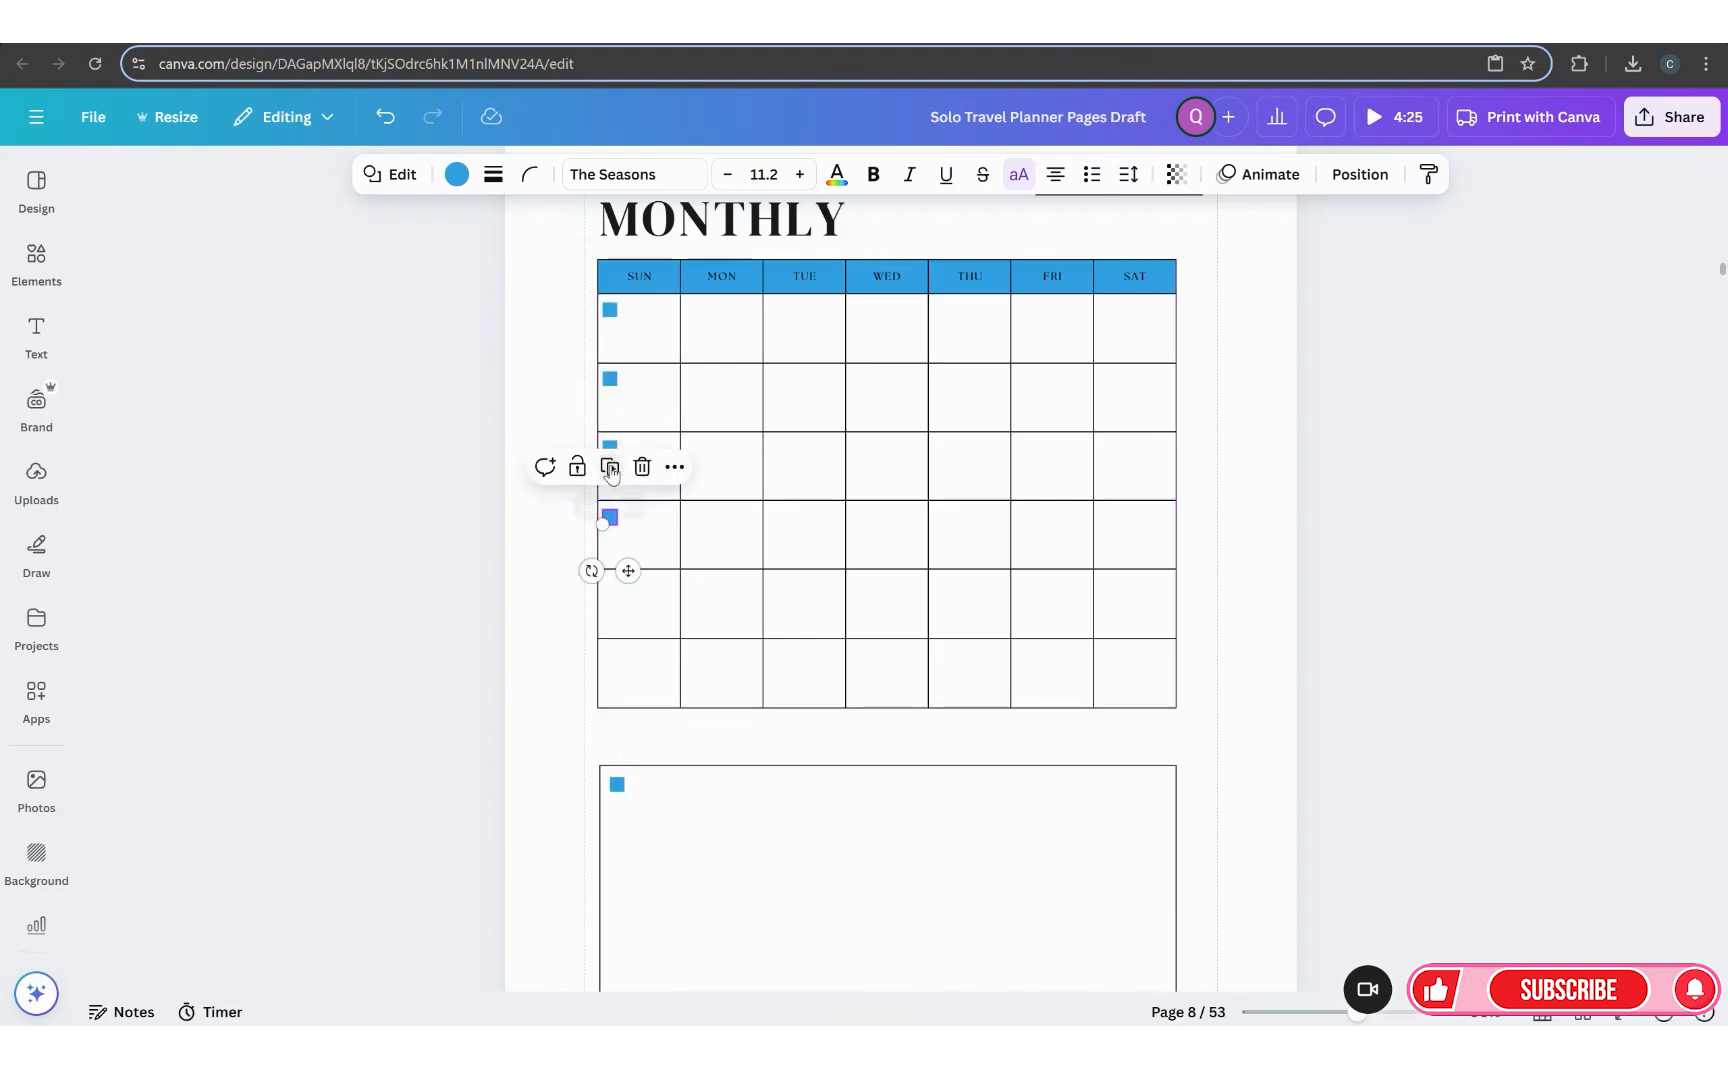
pyautogui.click(610, 467)
pyautogui.click(610, 536)
# Step: Duplicate the first SUN square across the first week row, placing evenly spaced copies in the MON through SAT cells
pyautogui.click(611, 310)
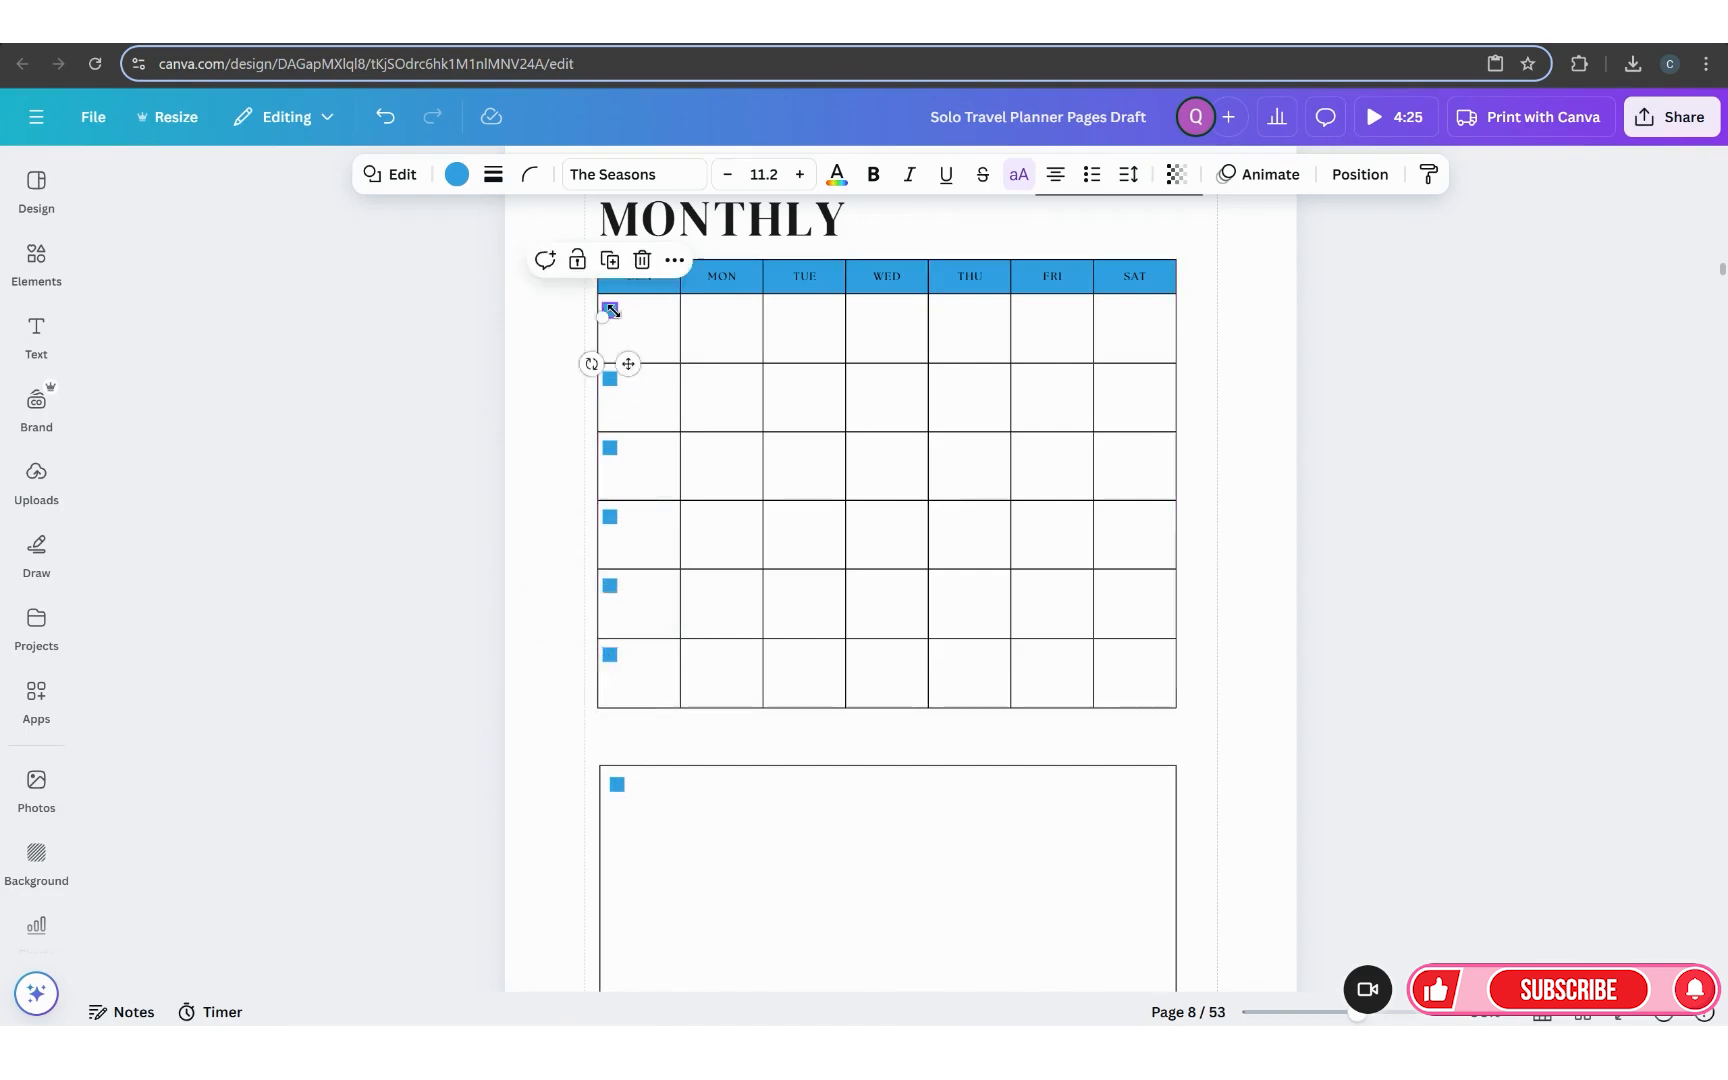
pyautogui.click(610, 260)
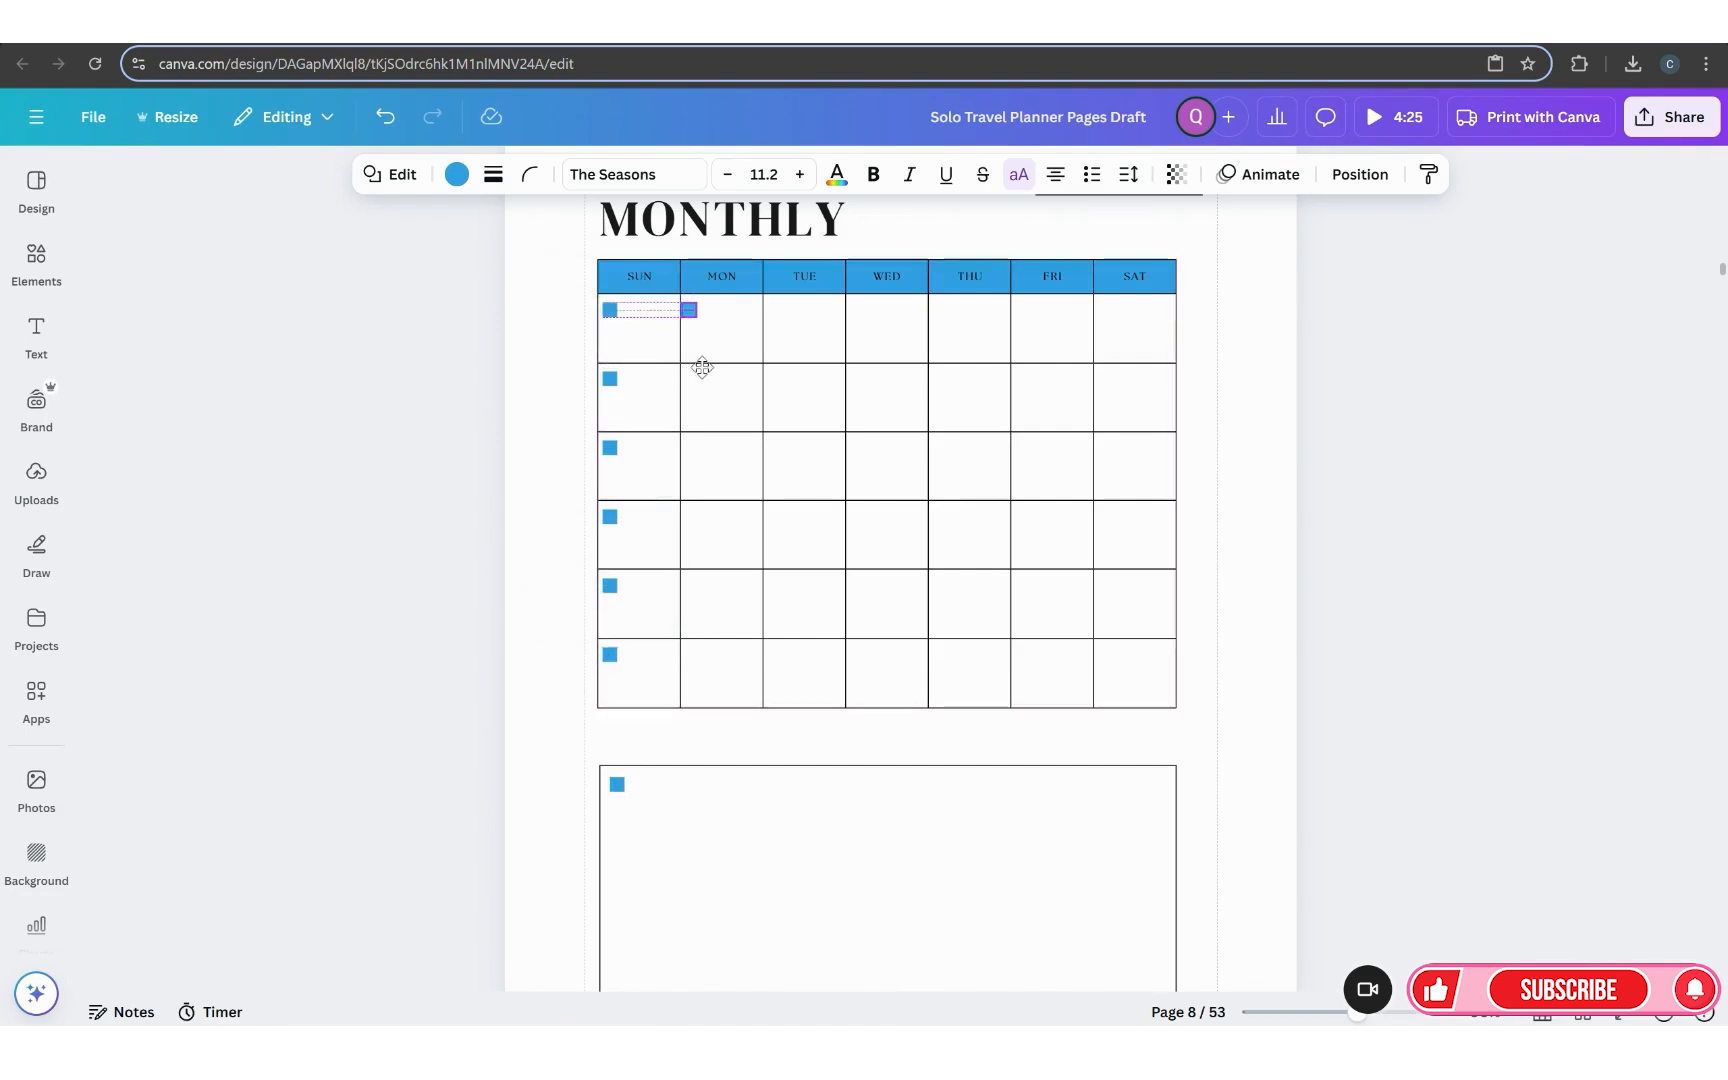
pyautogui.moveTo(709, 371); pyautogui.dragTo(710, 362)
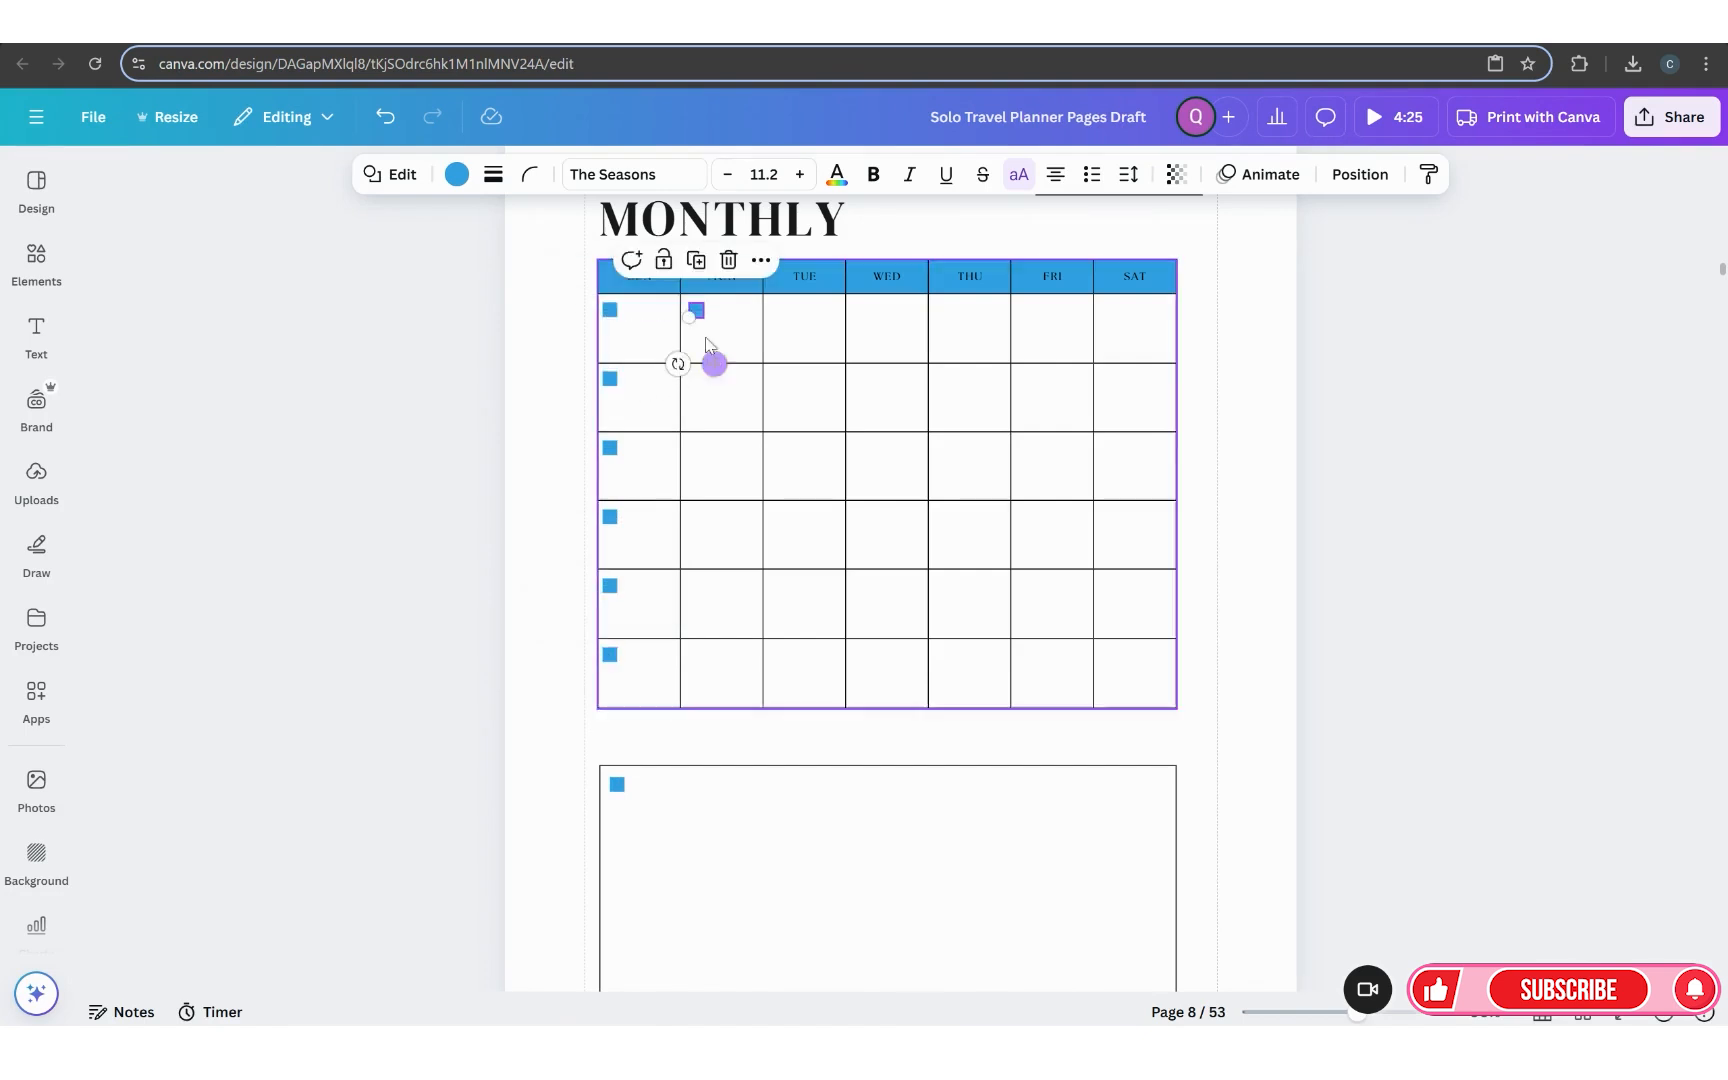
pyautogui.click(712, 264)
pyautogui.click(786, 265)
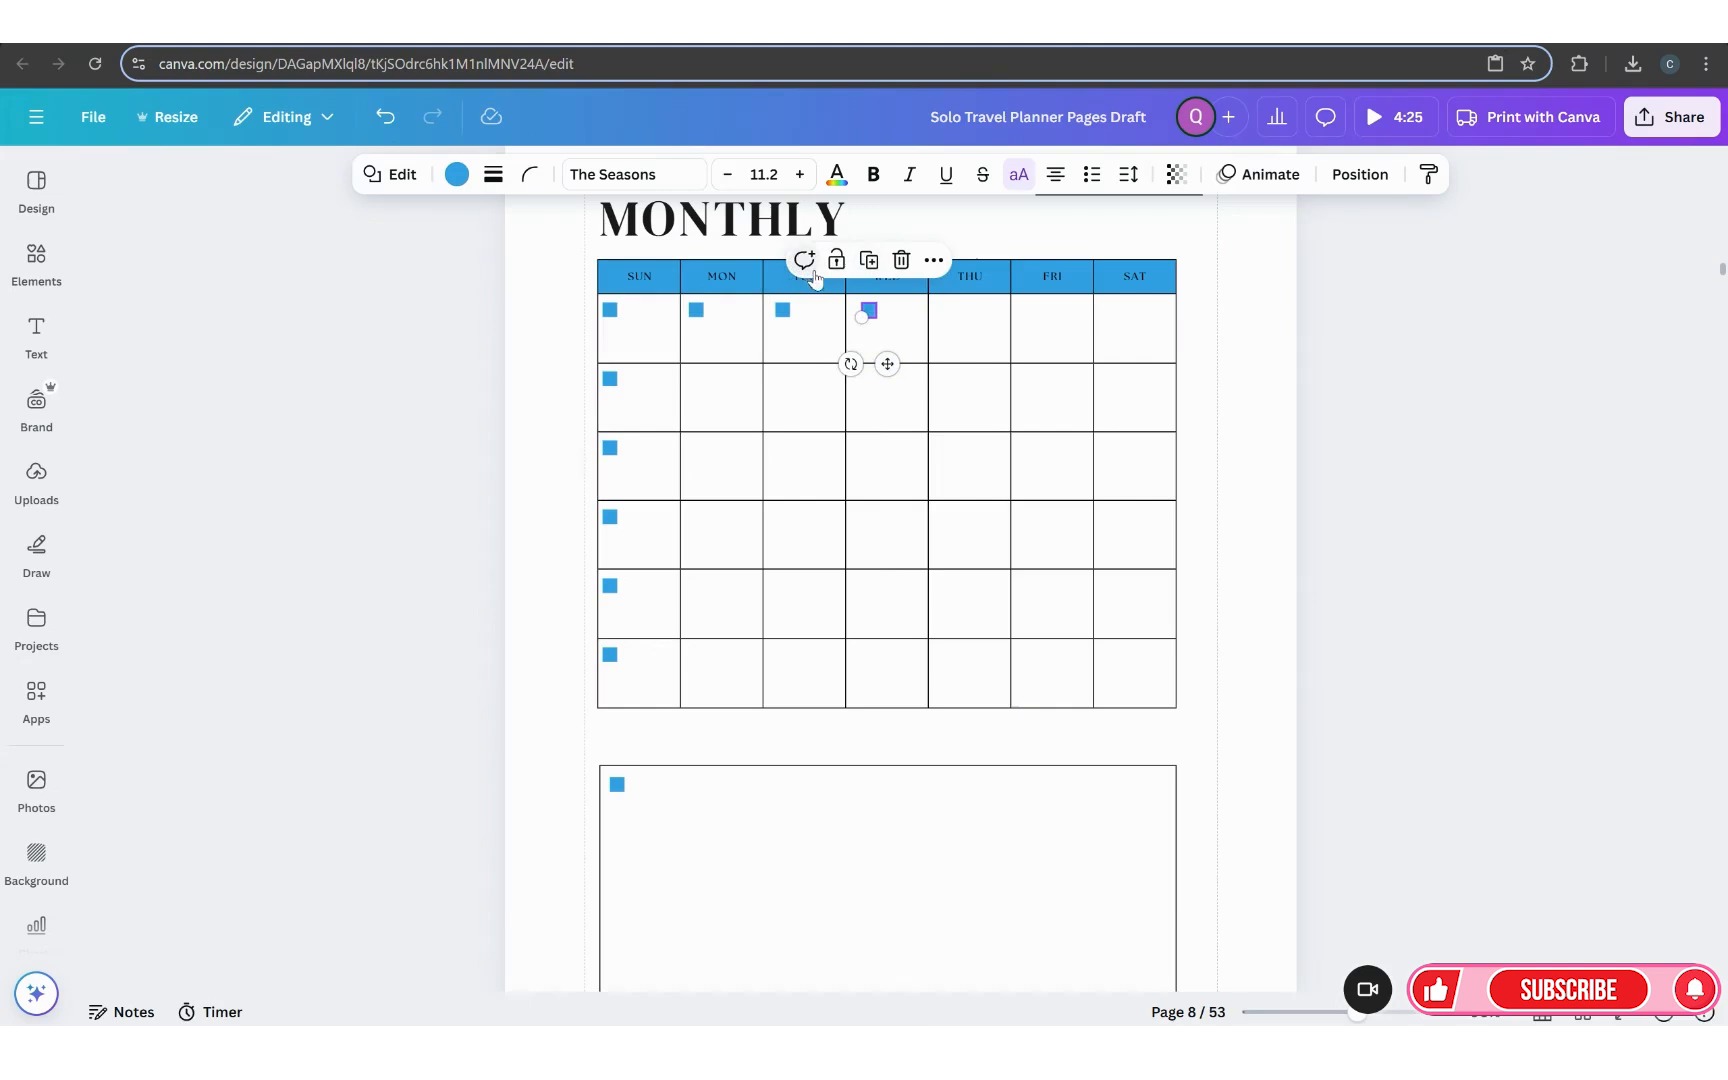
pyautogui.click(871, 263)
pyautogui.click(955, 264)
pyautogui.click(1041, 264)
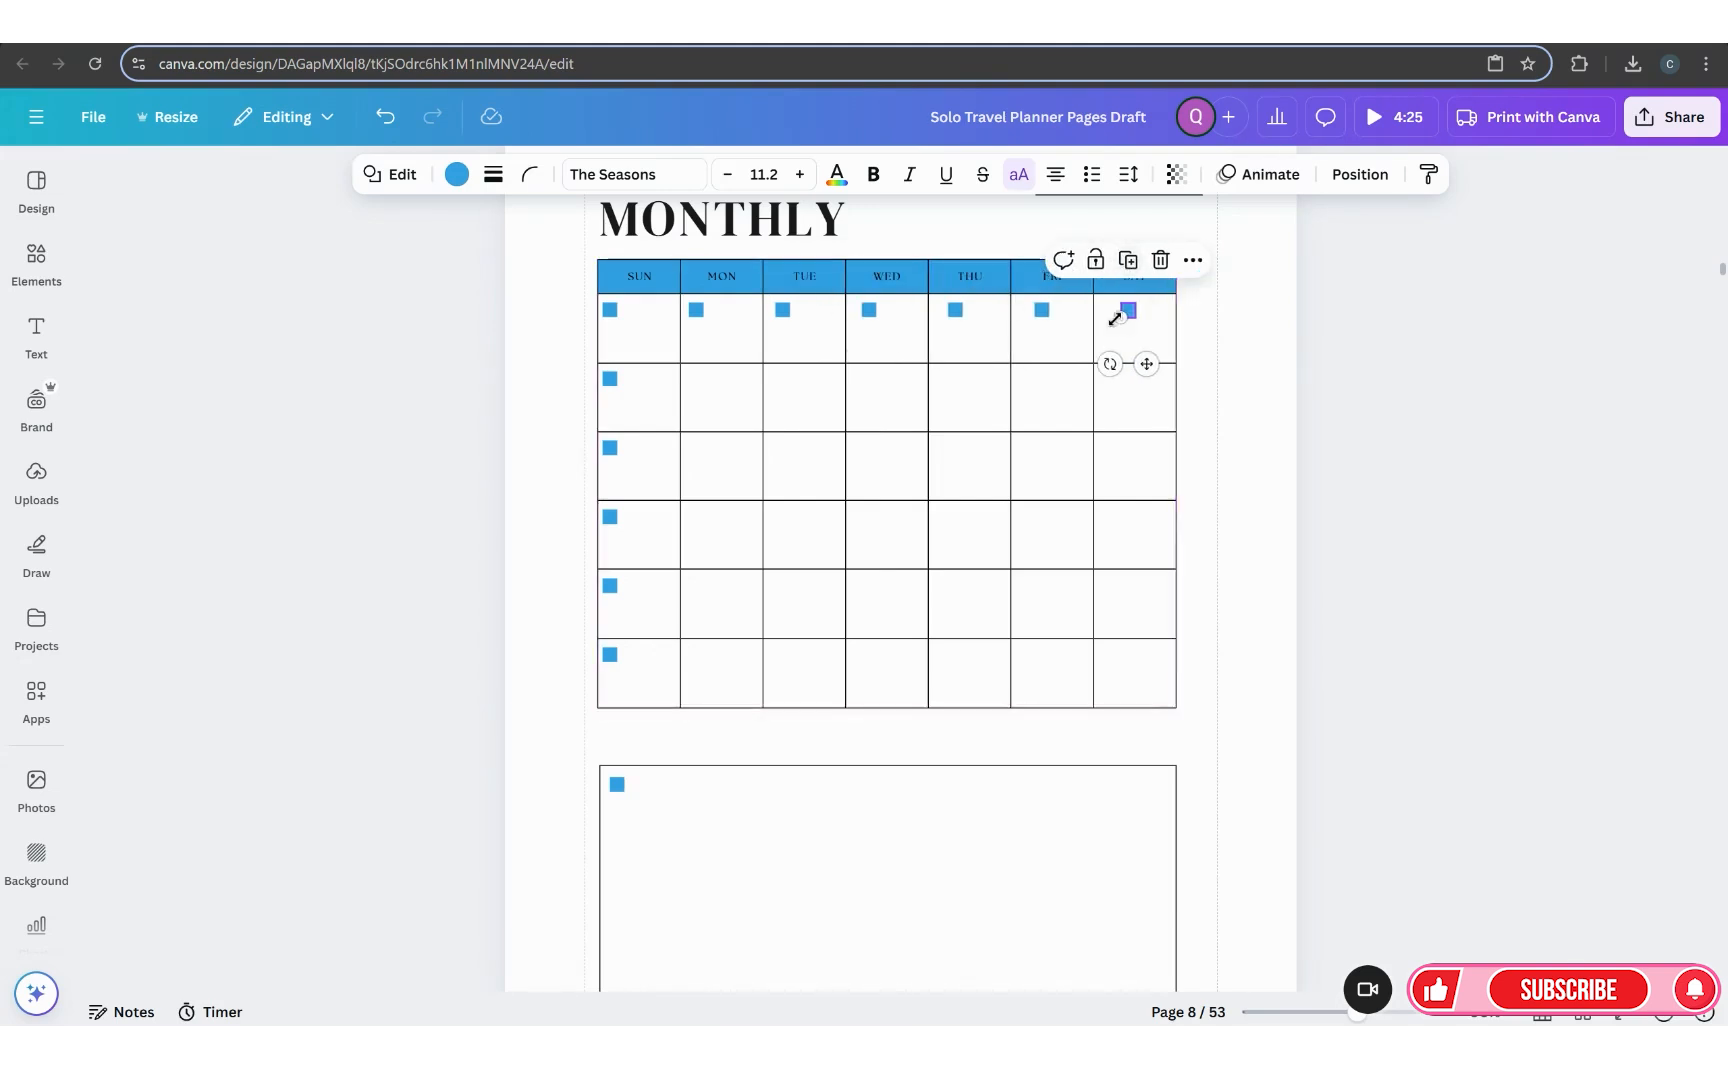
# Step: Duplicate the second-row SUN square across the second week row, placing copies in MON through SAT and shifting the FRI copy slightly left
pyautogui.click(610, 379)
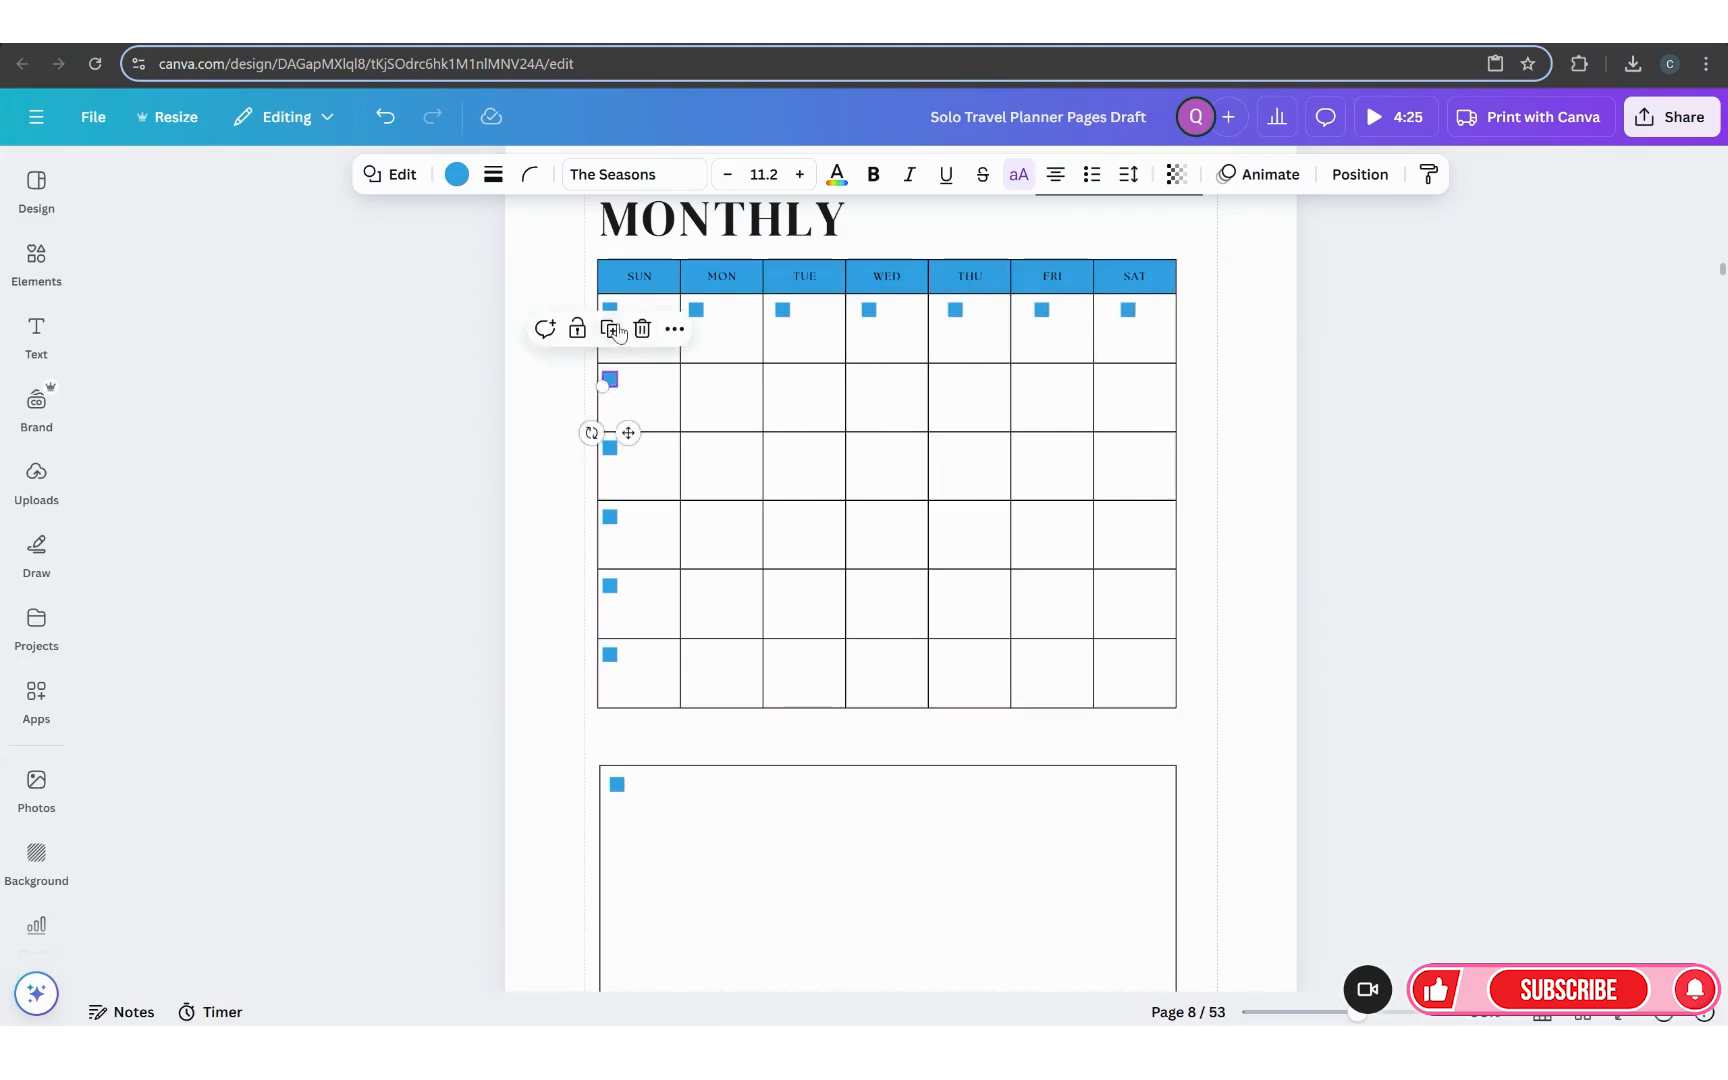
pyautogui.click(619, 333)
pyautogui.moveTo(644, 447); pyautogui.dragTo(724, 424)
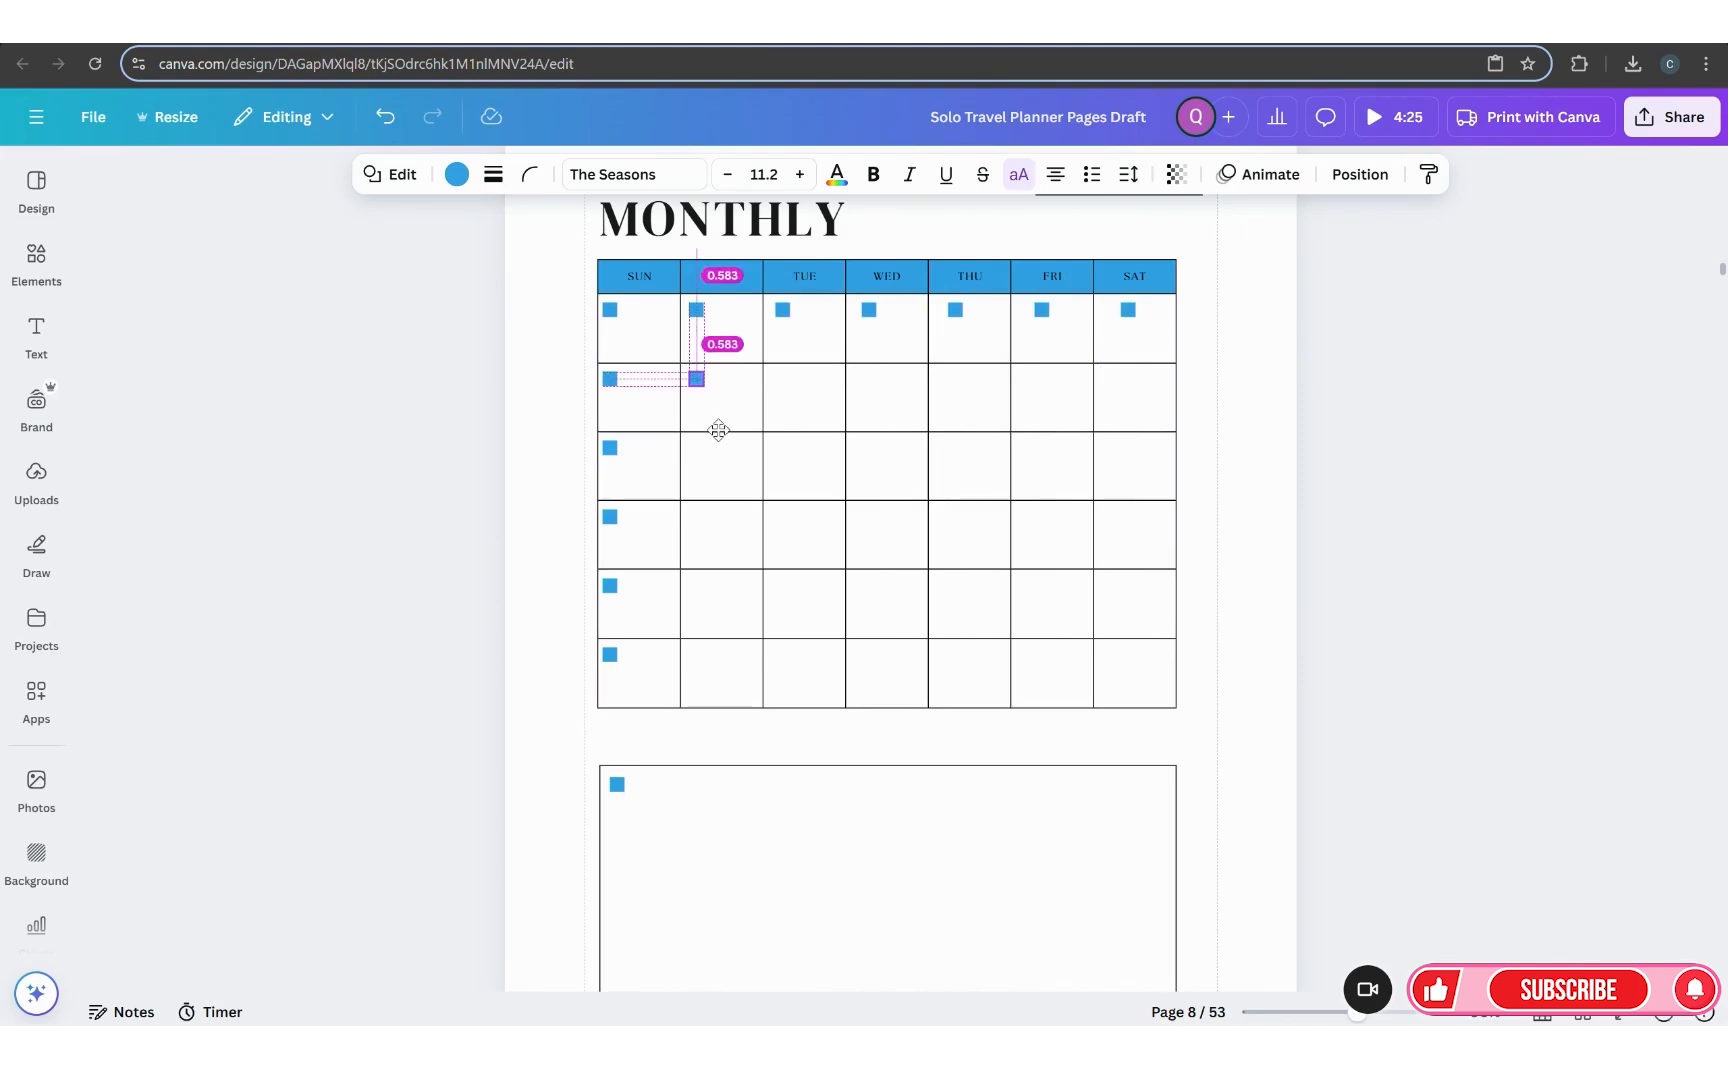
pyautogui.click(694, 328)
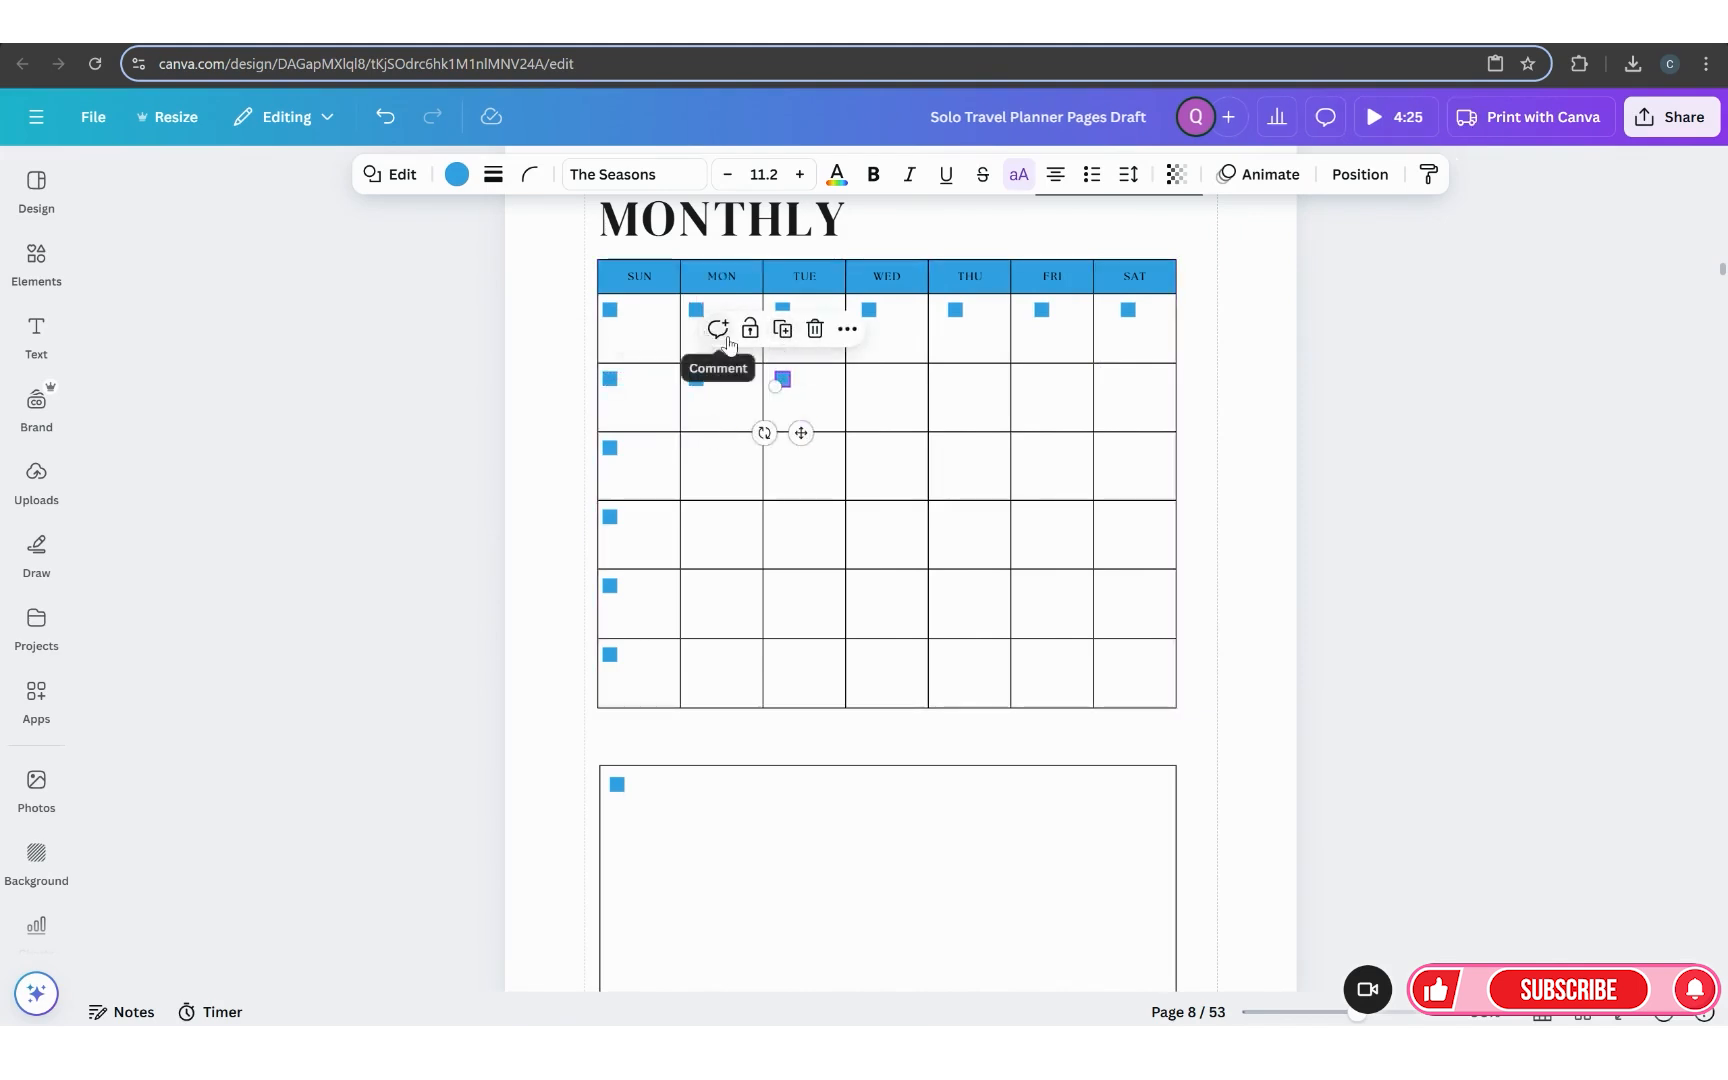
pyautogui.click(782, 333)
pyautogui.click(868, 333)
pyautogui.click(955, 335)
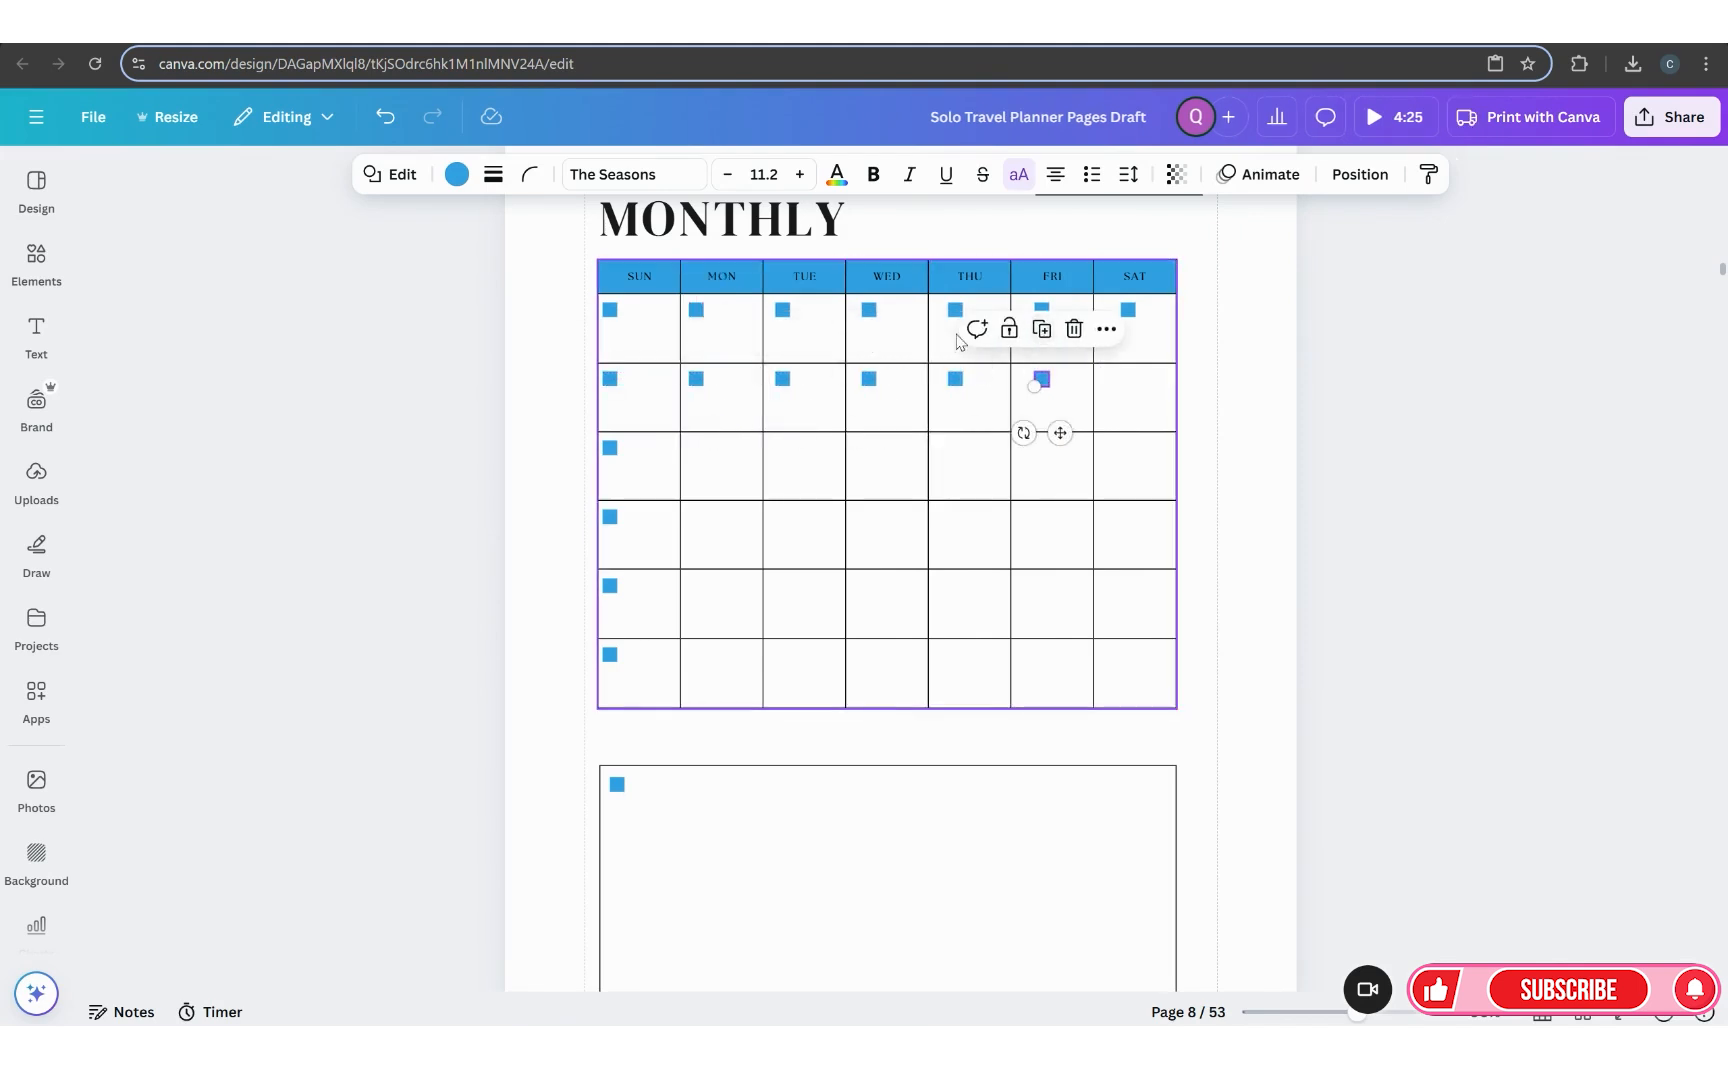
pyautogui.moveTo(1060, 432); pyautogui.dragTo(1129, 434)
pyautogui.click(1034, 332)
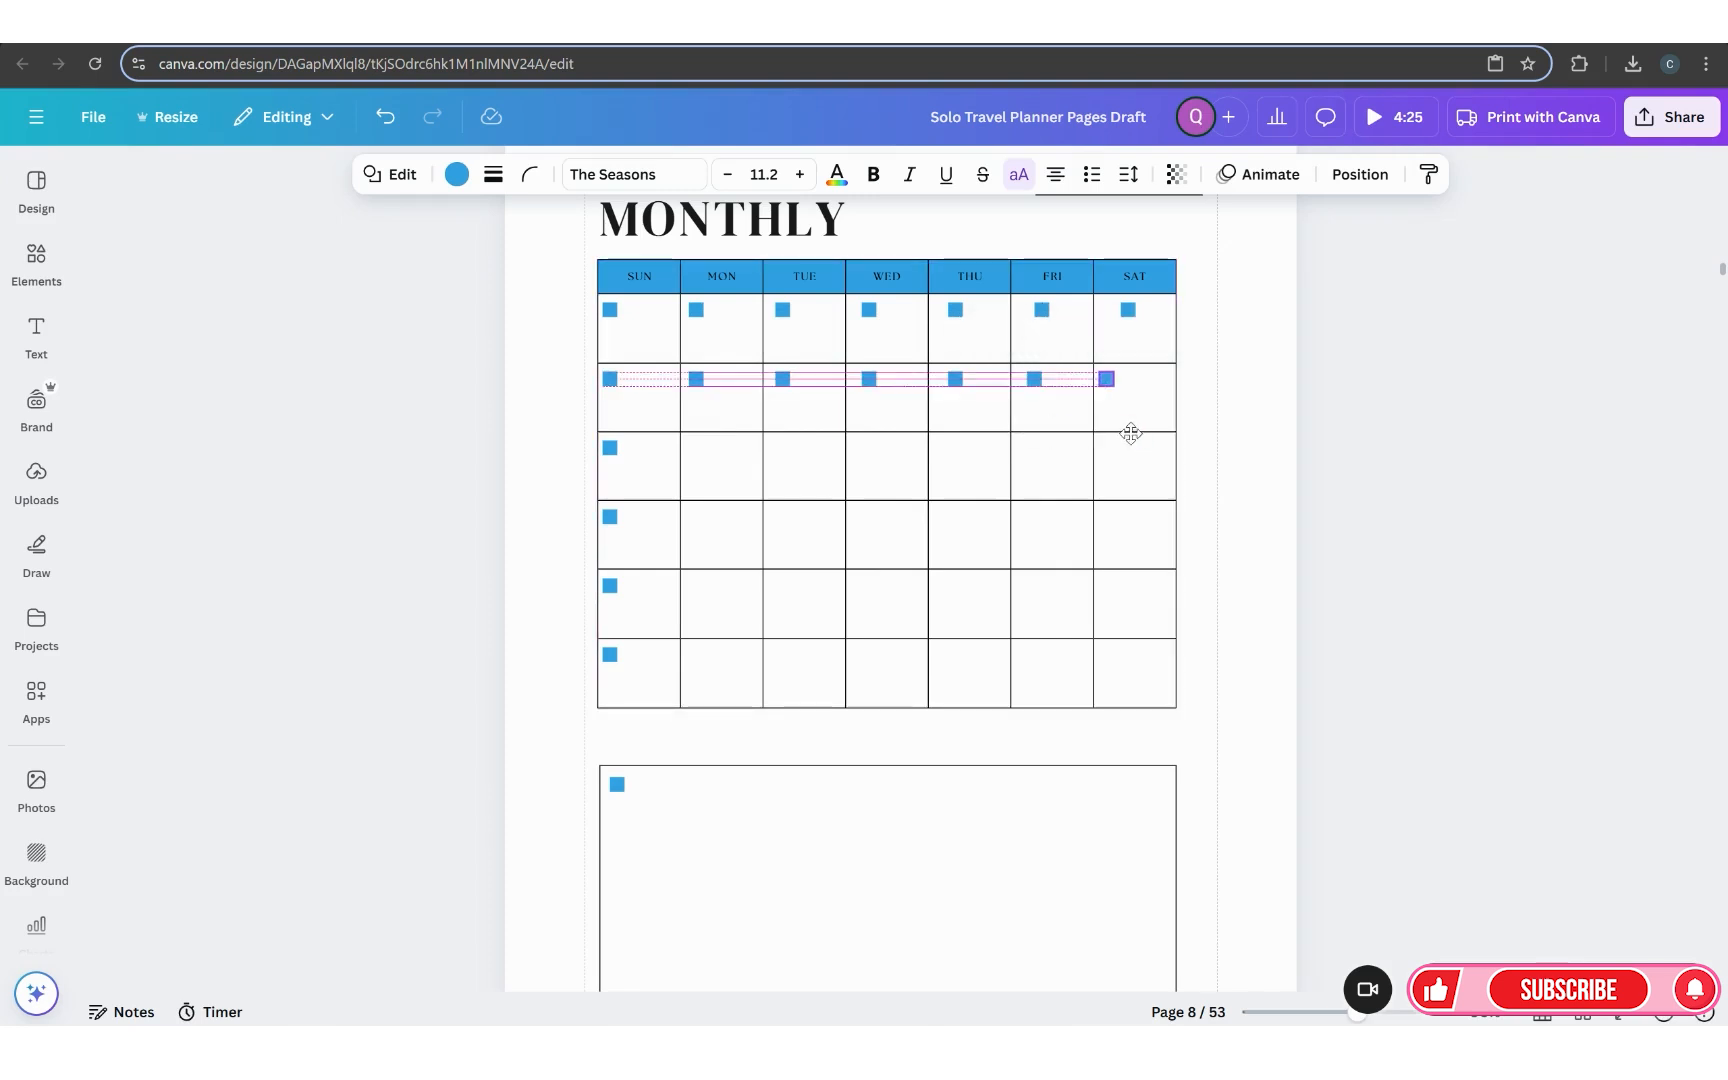
# Step: Duplicate the third-row SUN square across the third week row, placing evenly spaced copies in the MON through SAT cells
pyautogui.click(611, 450)
pyautogui.click(625, 413)
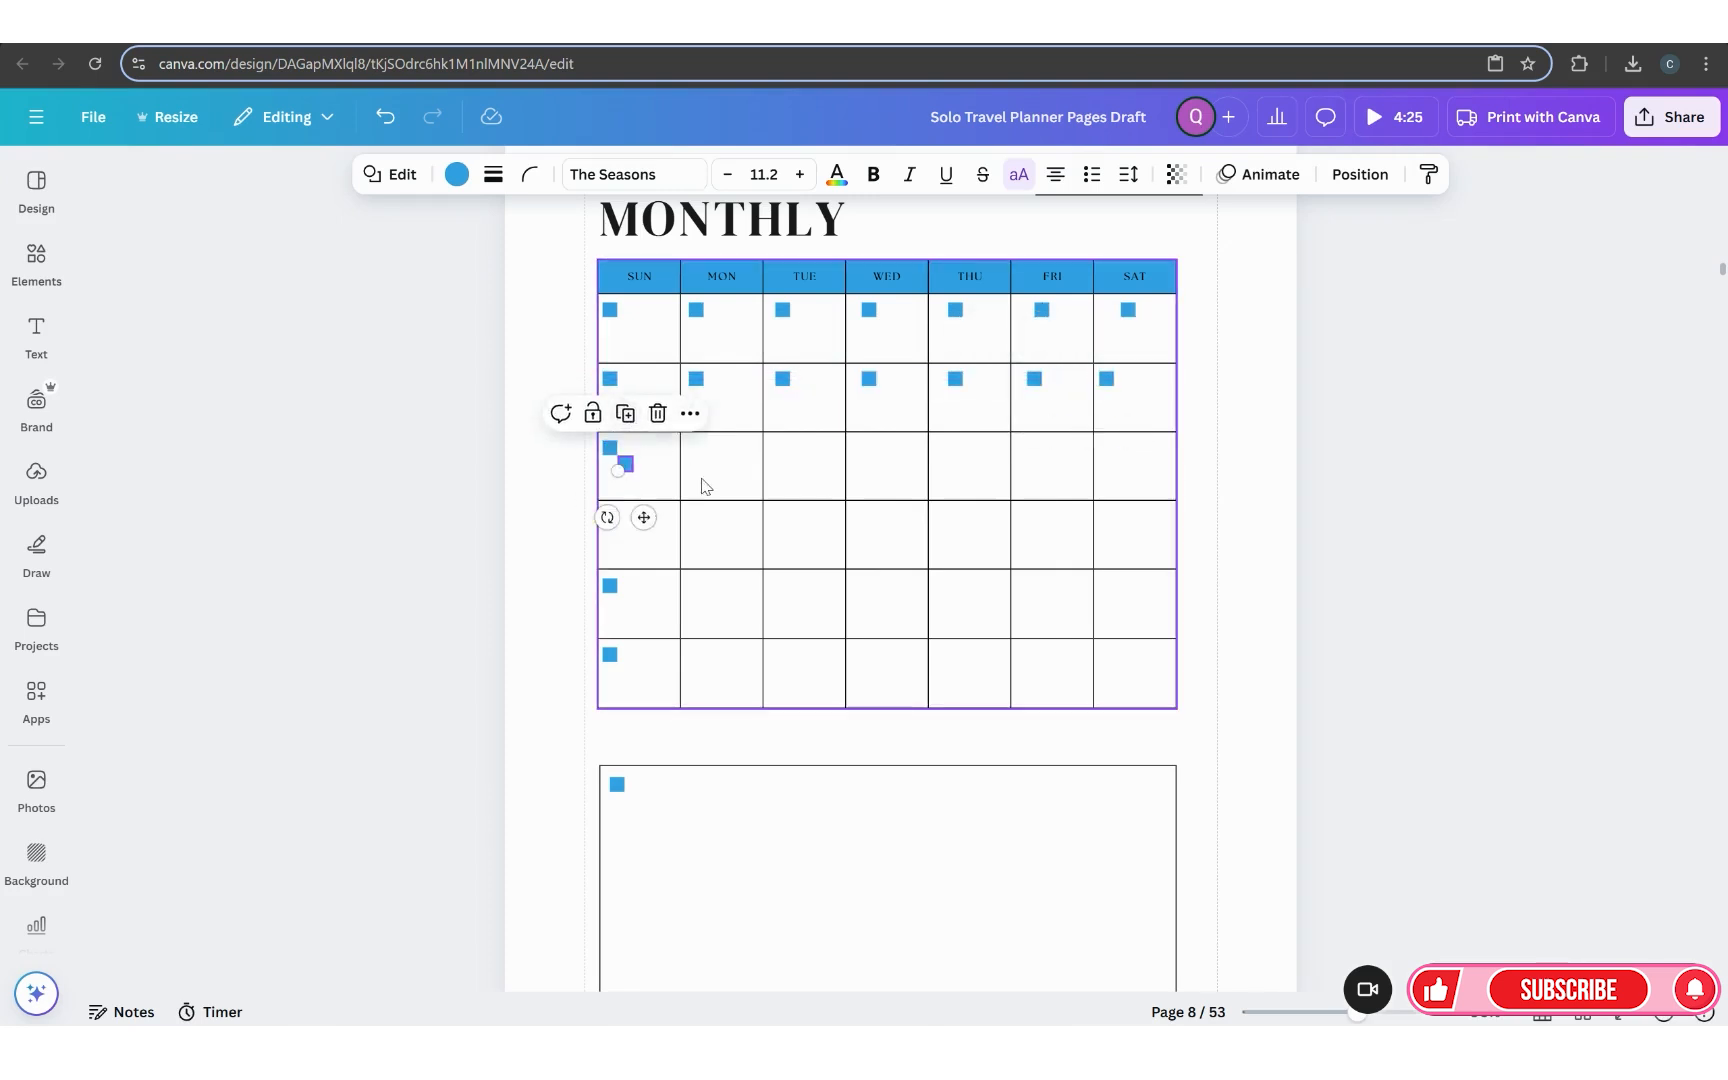
pyautogui.moveTo(643, 517); pyautogui.dragTo(714, 502)
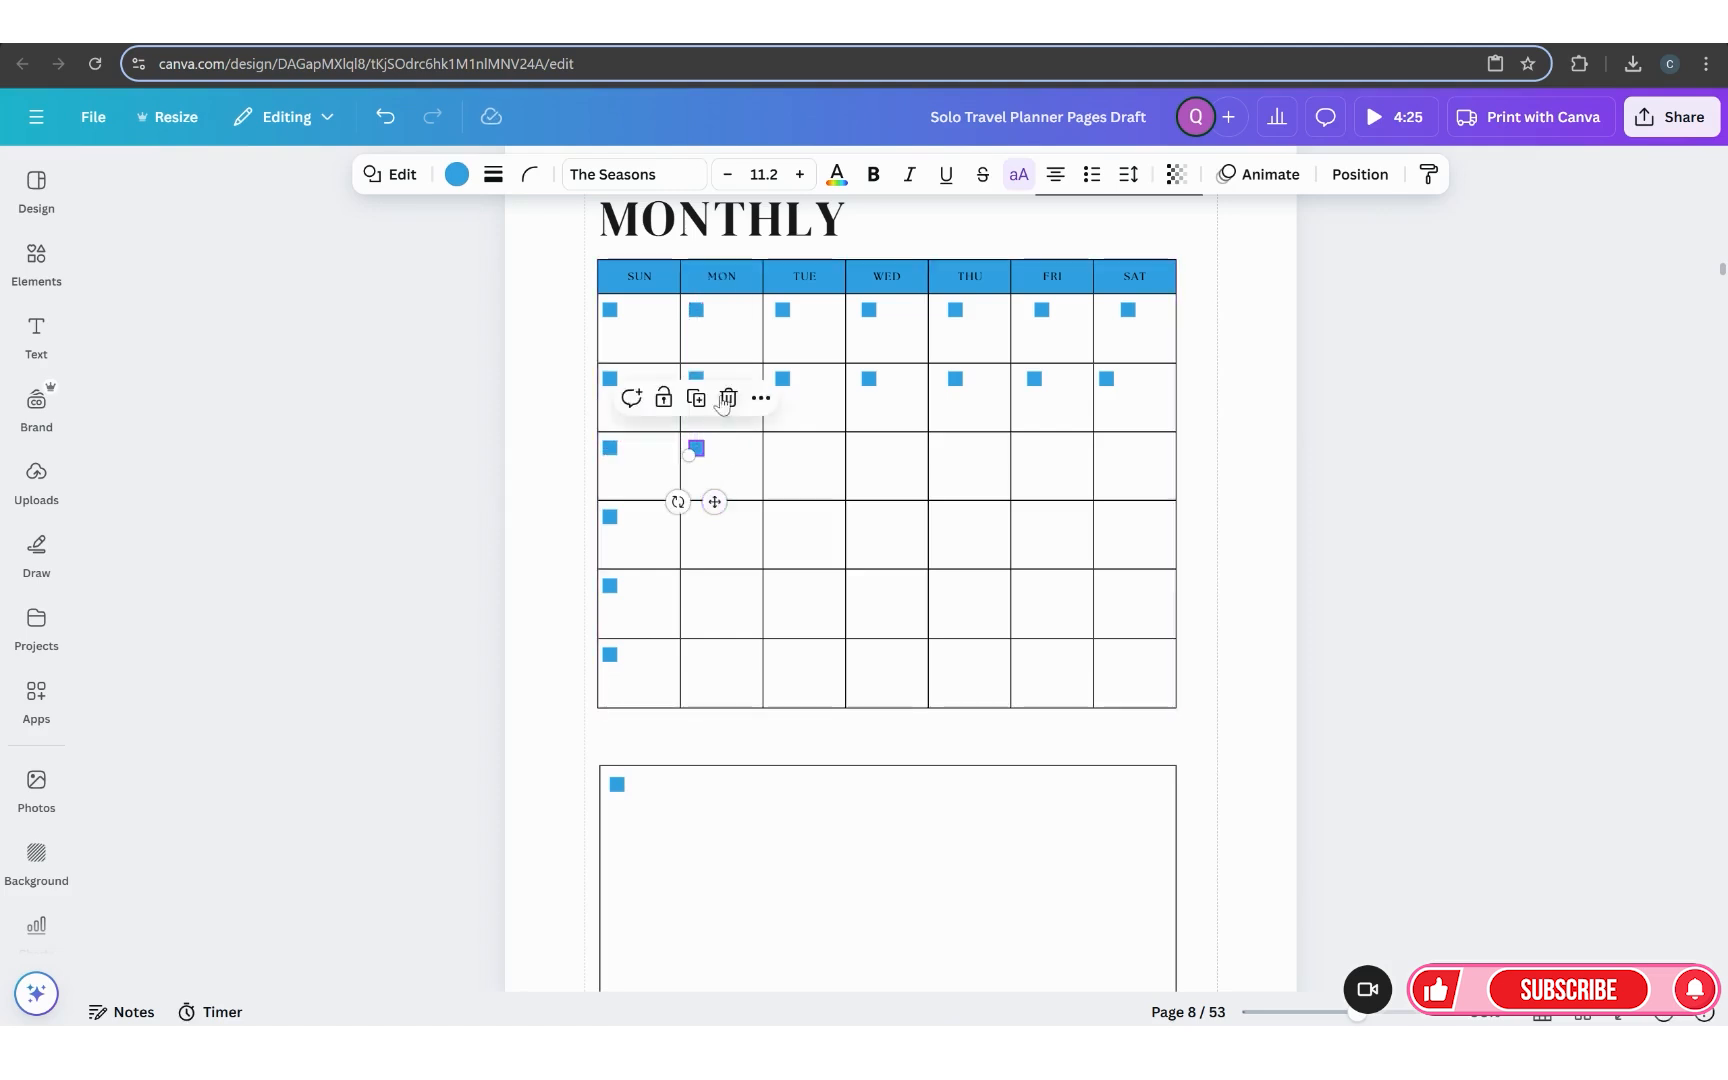
pyautogui.click(696, 398)
pyautogui.click(783, 398)
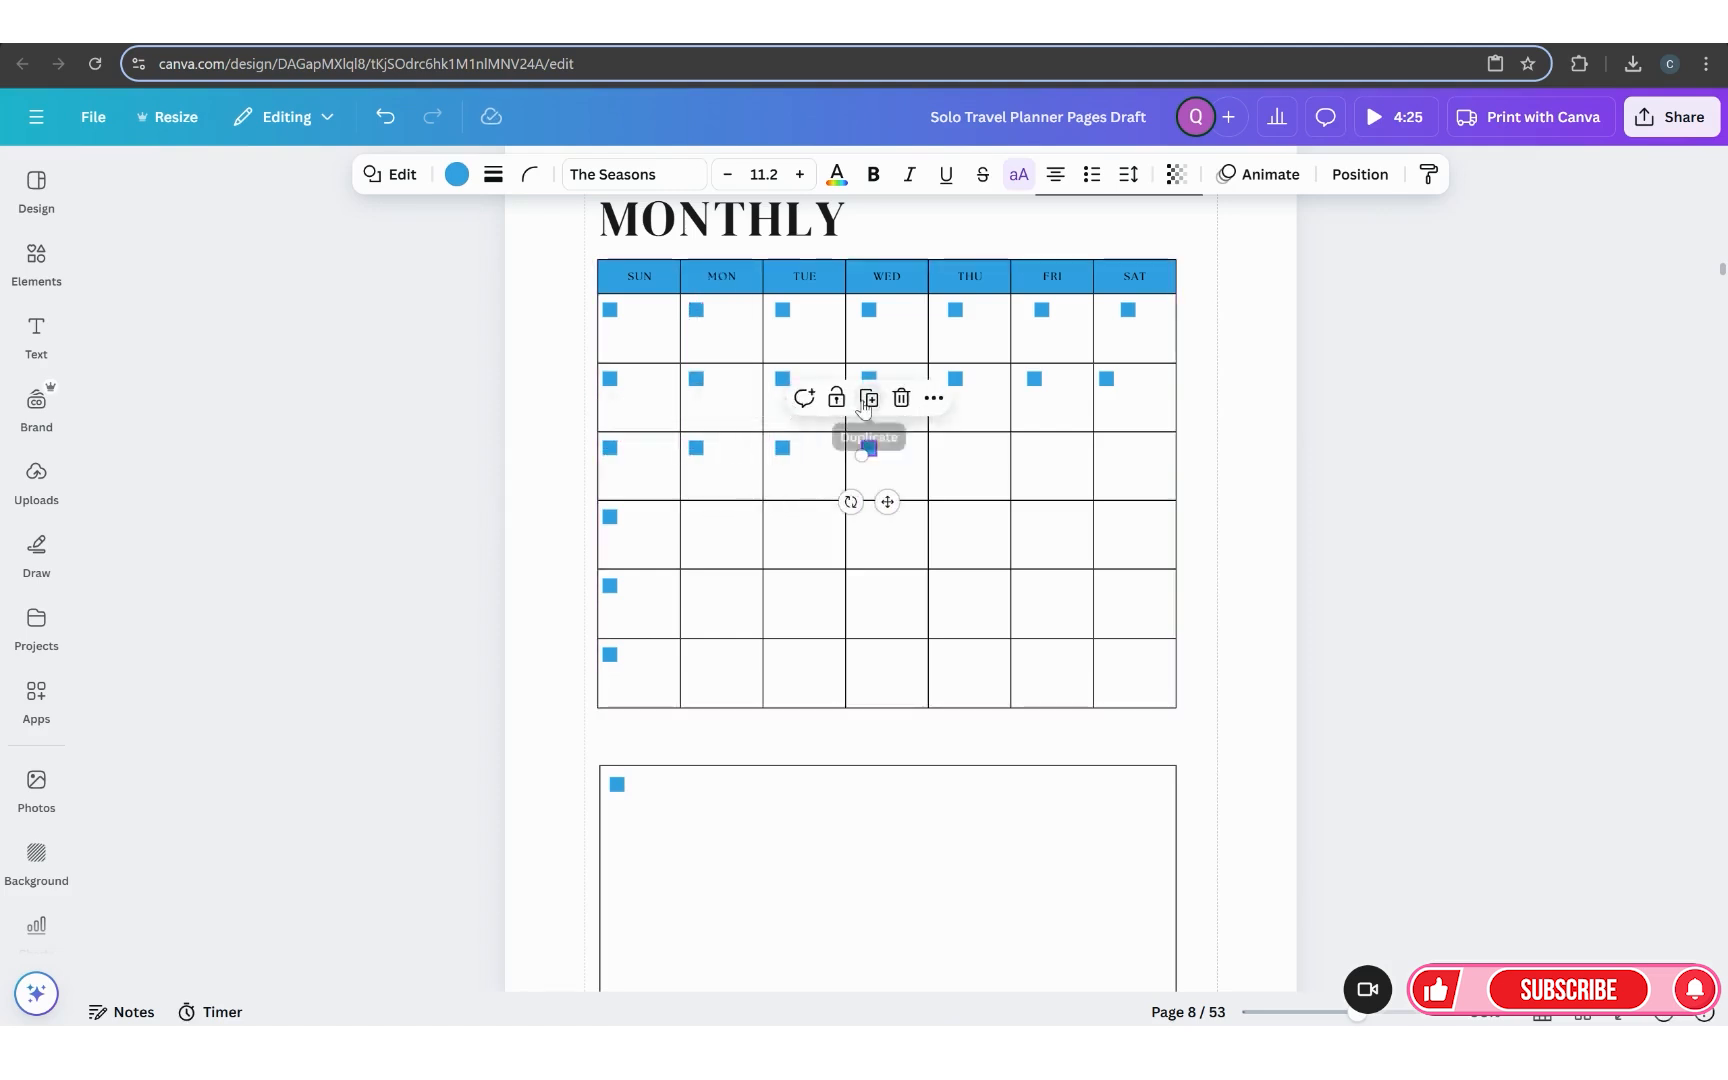
pyautogui.click(868, 398)
pyautogui.click(955, 398)
pyautogui.click(1041, 398)
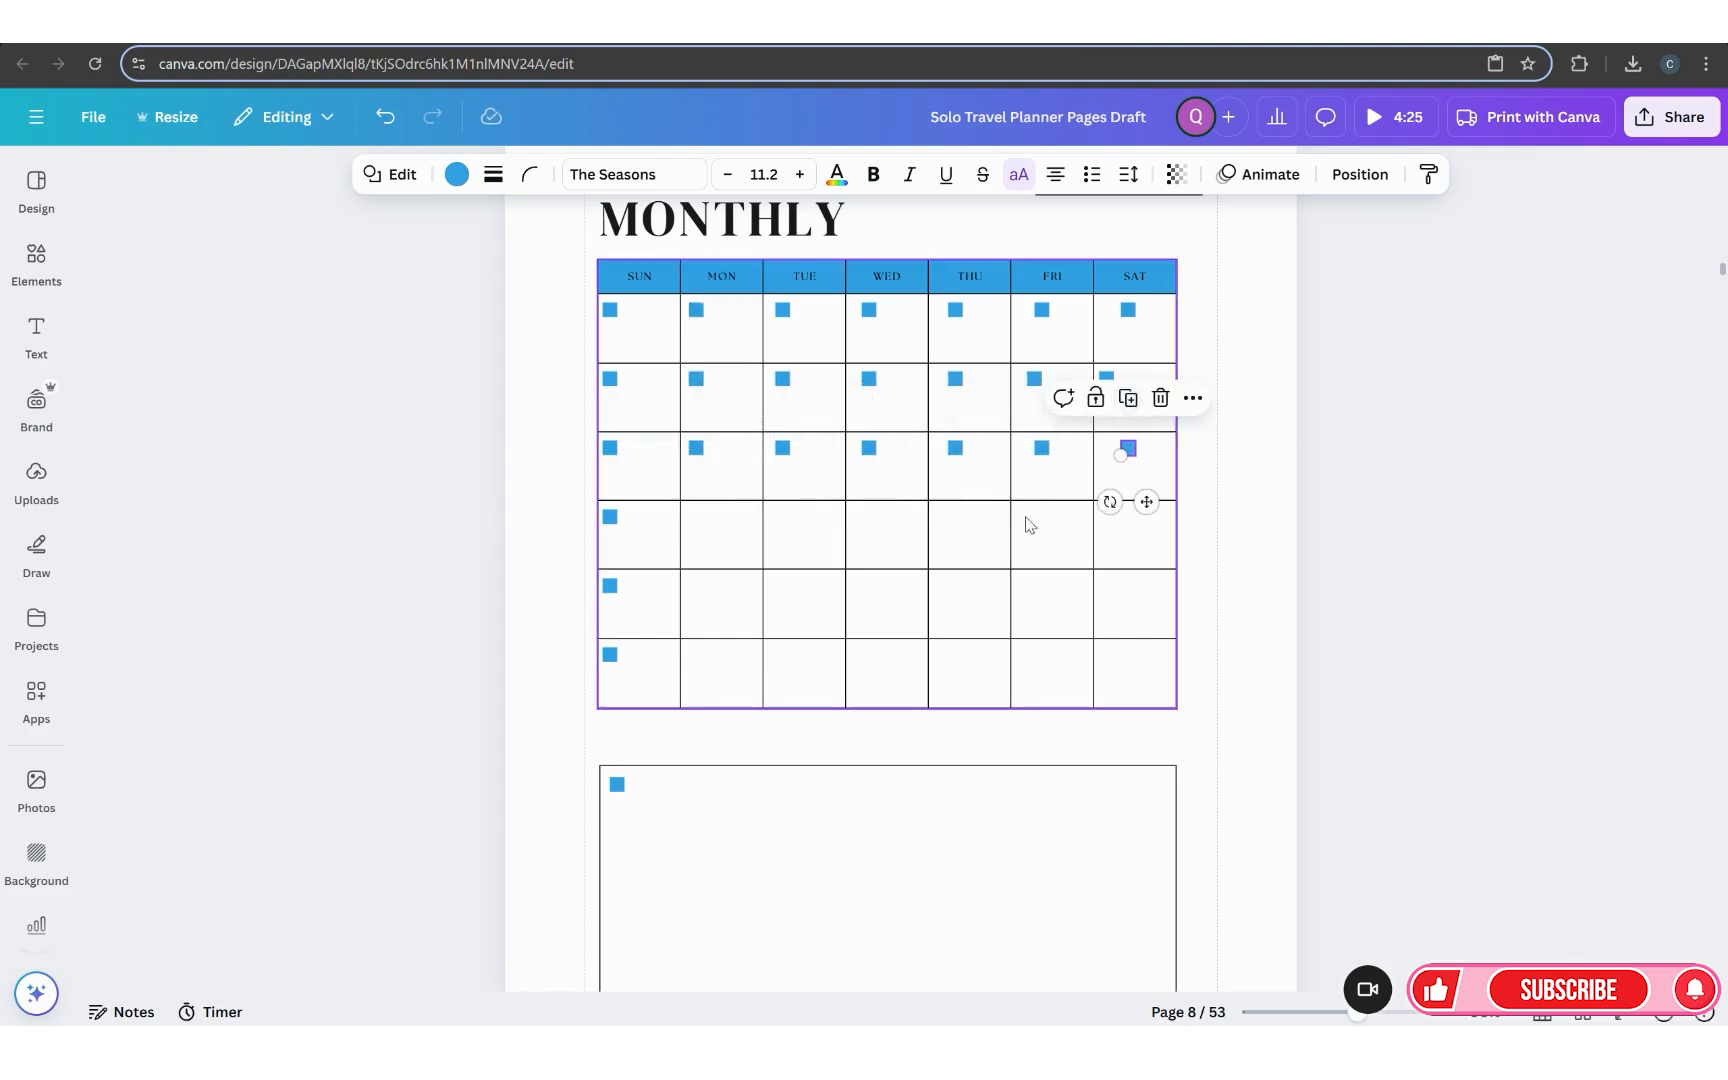
# Step: Duplicate the fourth-row SUN square across the fourth week row, placing evenly spaced copies in the MON through SAT cells
pyautogui.click(610, 516)
pyautogui.click(609, 467)
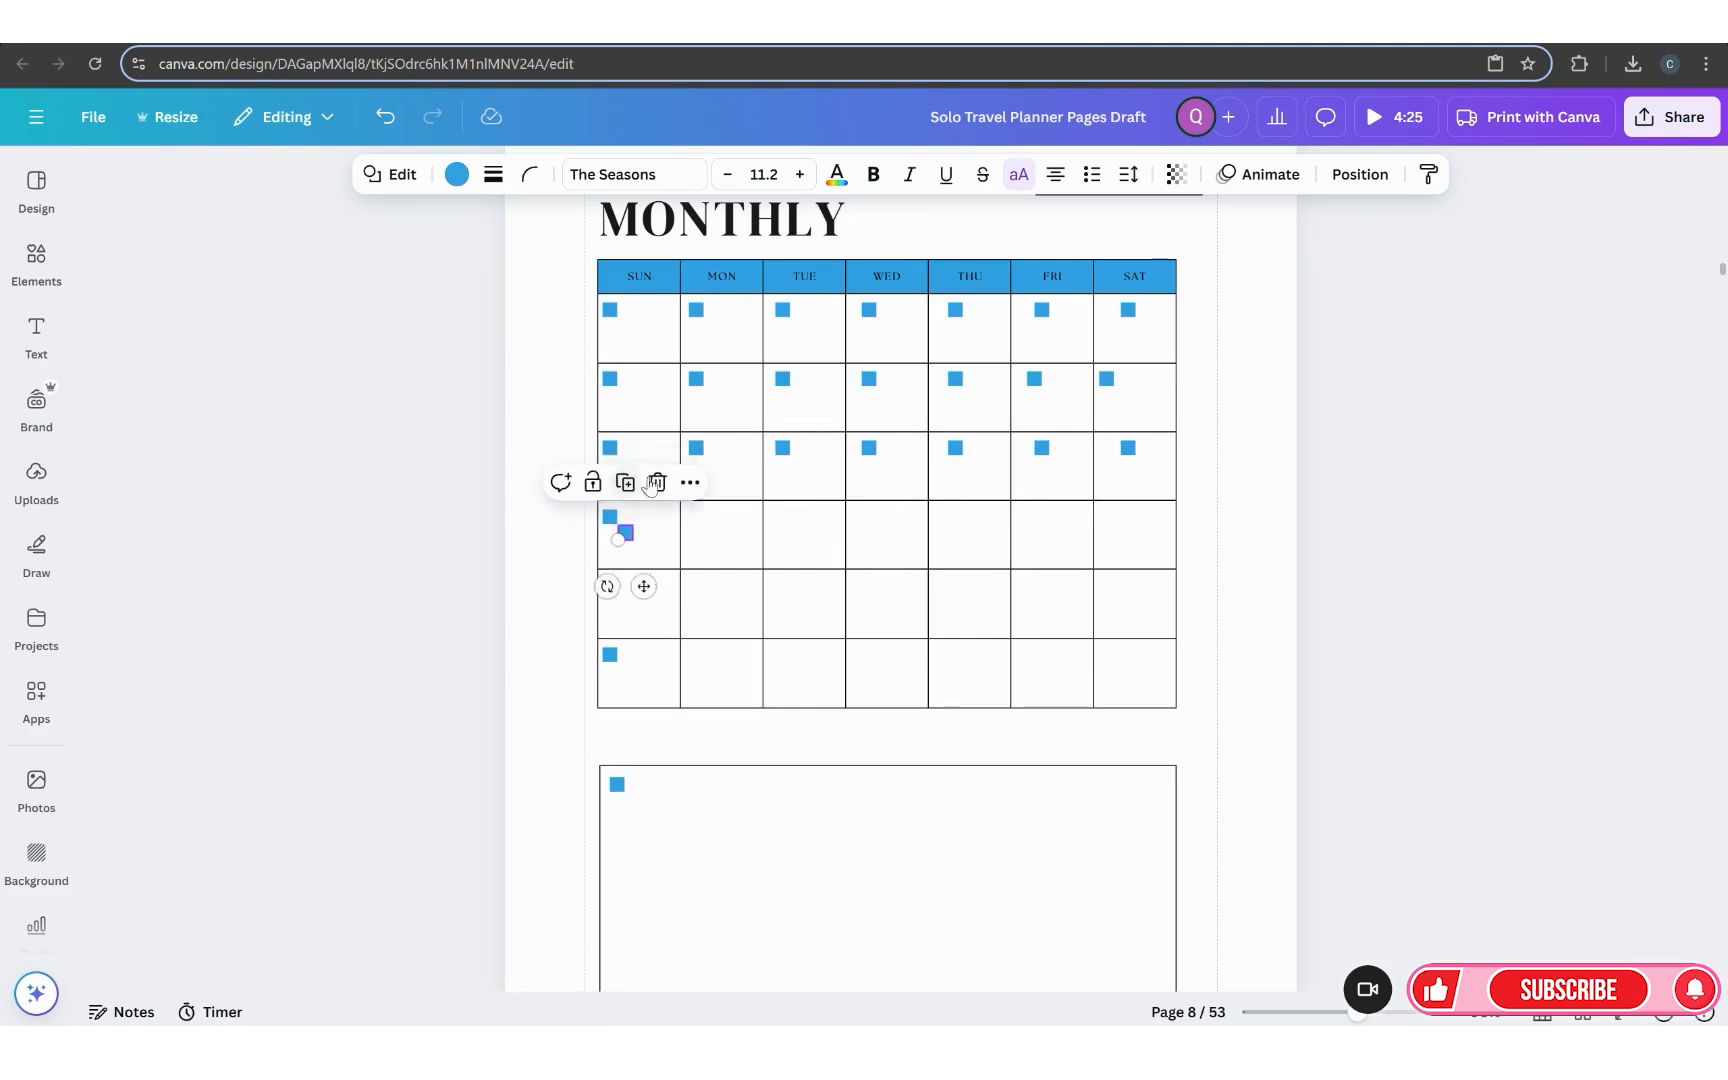
pyautogui.moveTo(651, 582); pyautogui.dragTo(717, 560)
pyautogui.click(696, 467)
pyautogui.click(781, 468)
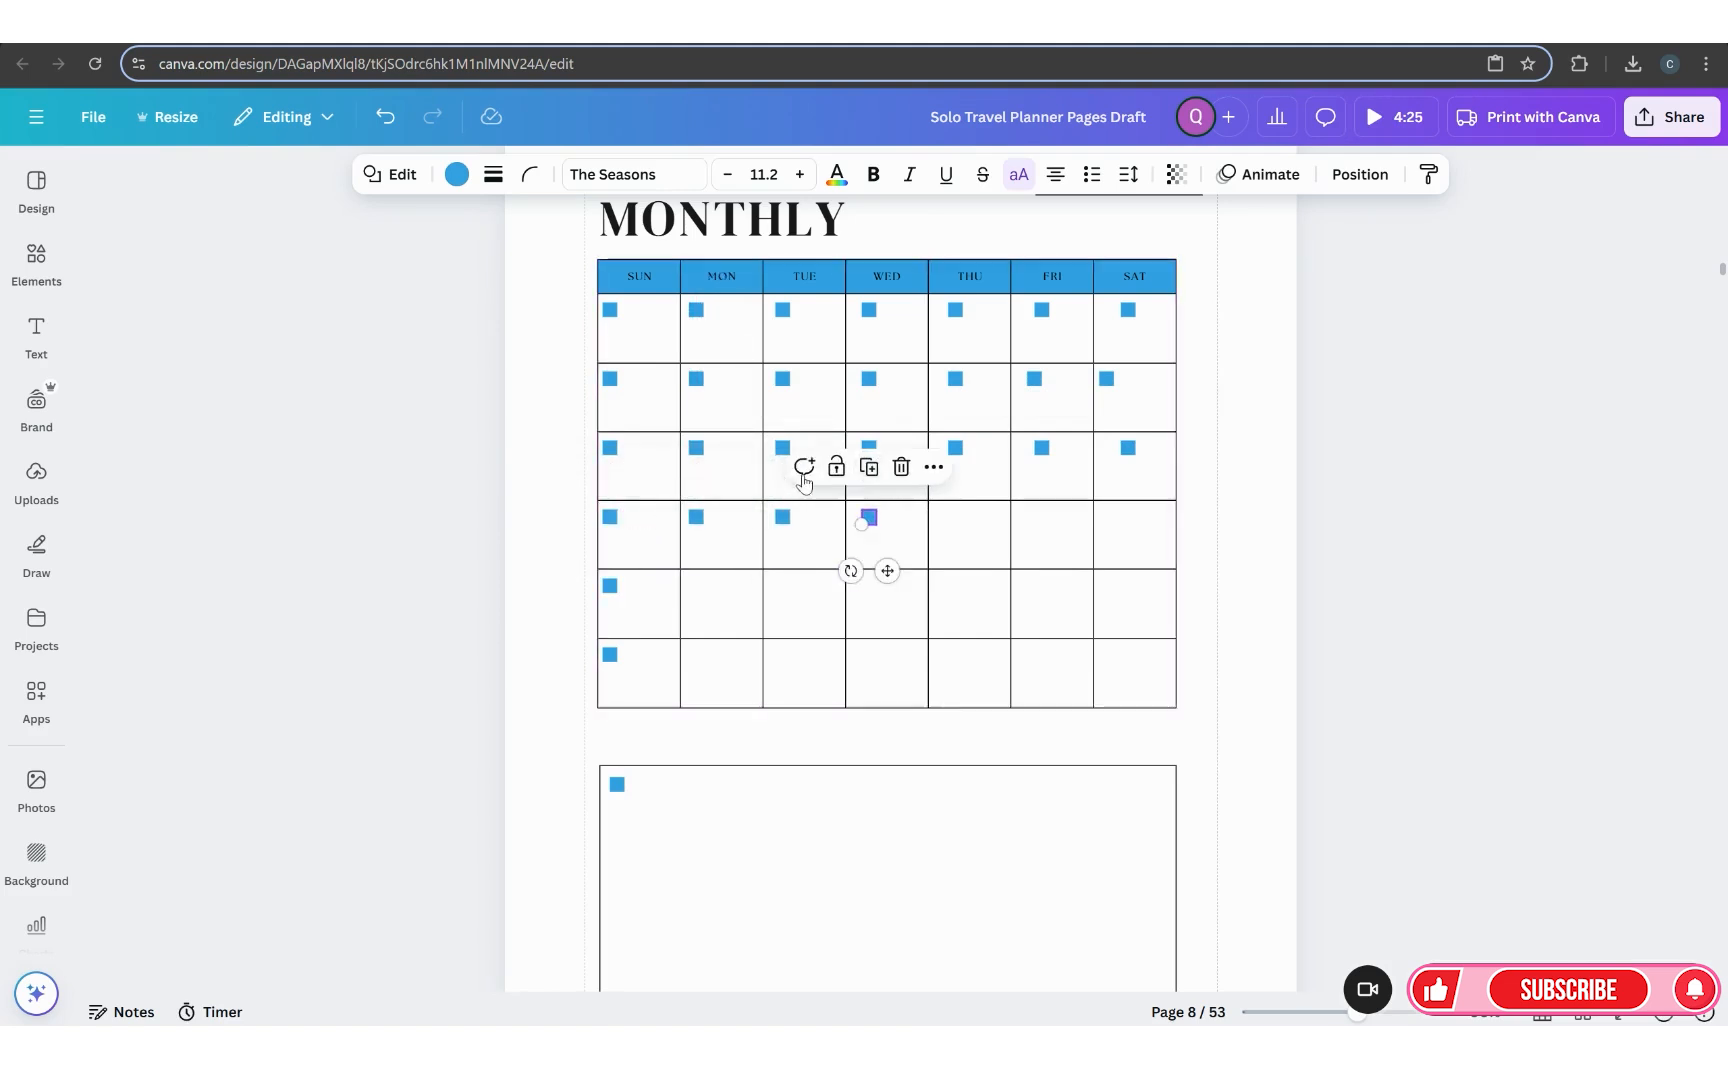
pyautogui.click(868, 467)
pyautogui.click(956, 467)
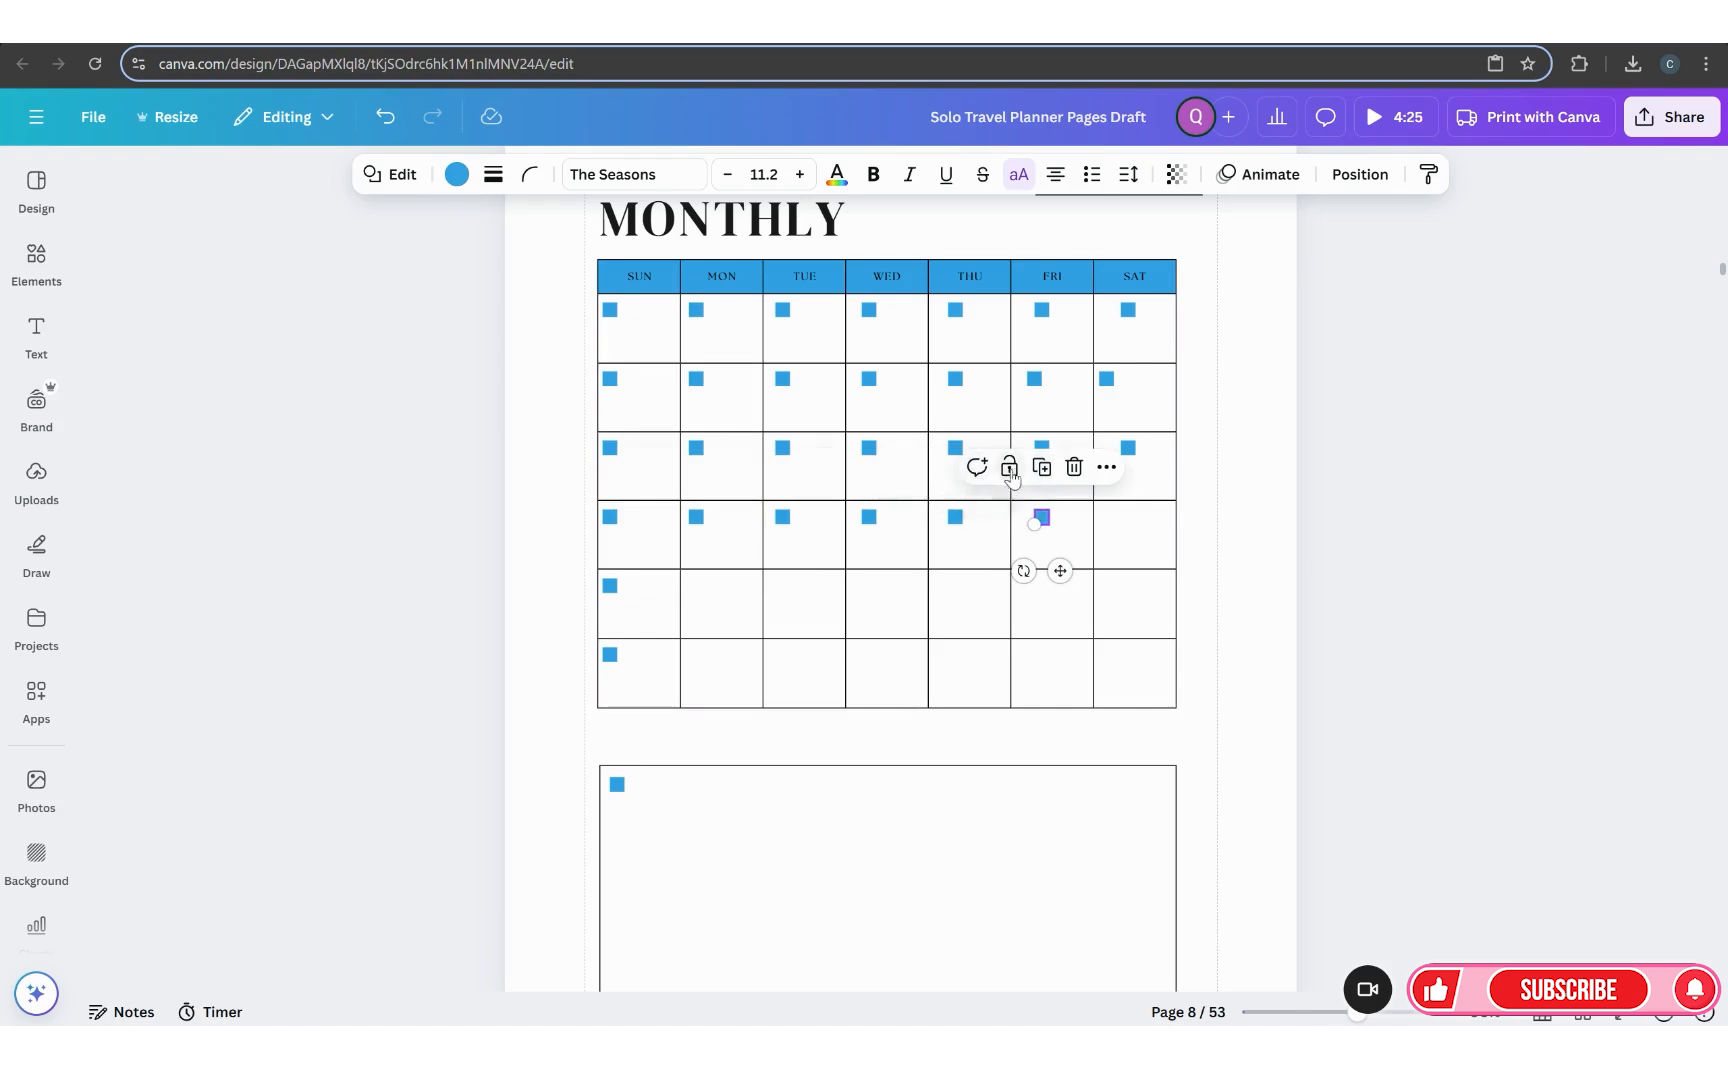
pyautogui.click(1042, 467)
# Step: Duplicate the fifth-row SUN square across the fifth week row, placing evenly spaced copies in the MON through SAT cells
pyautogui.click(609, 586)
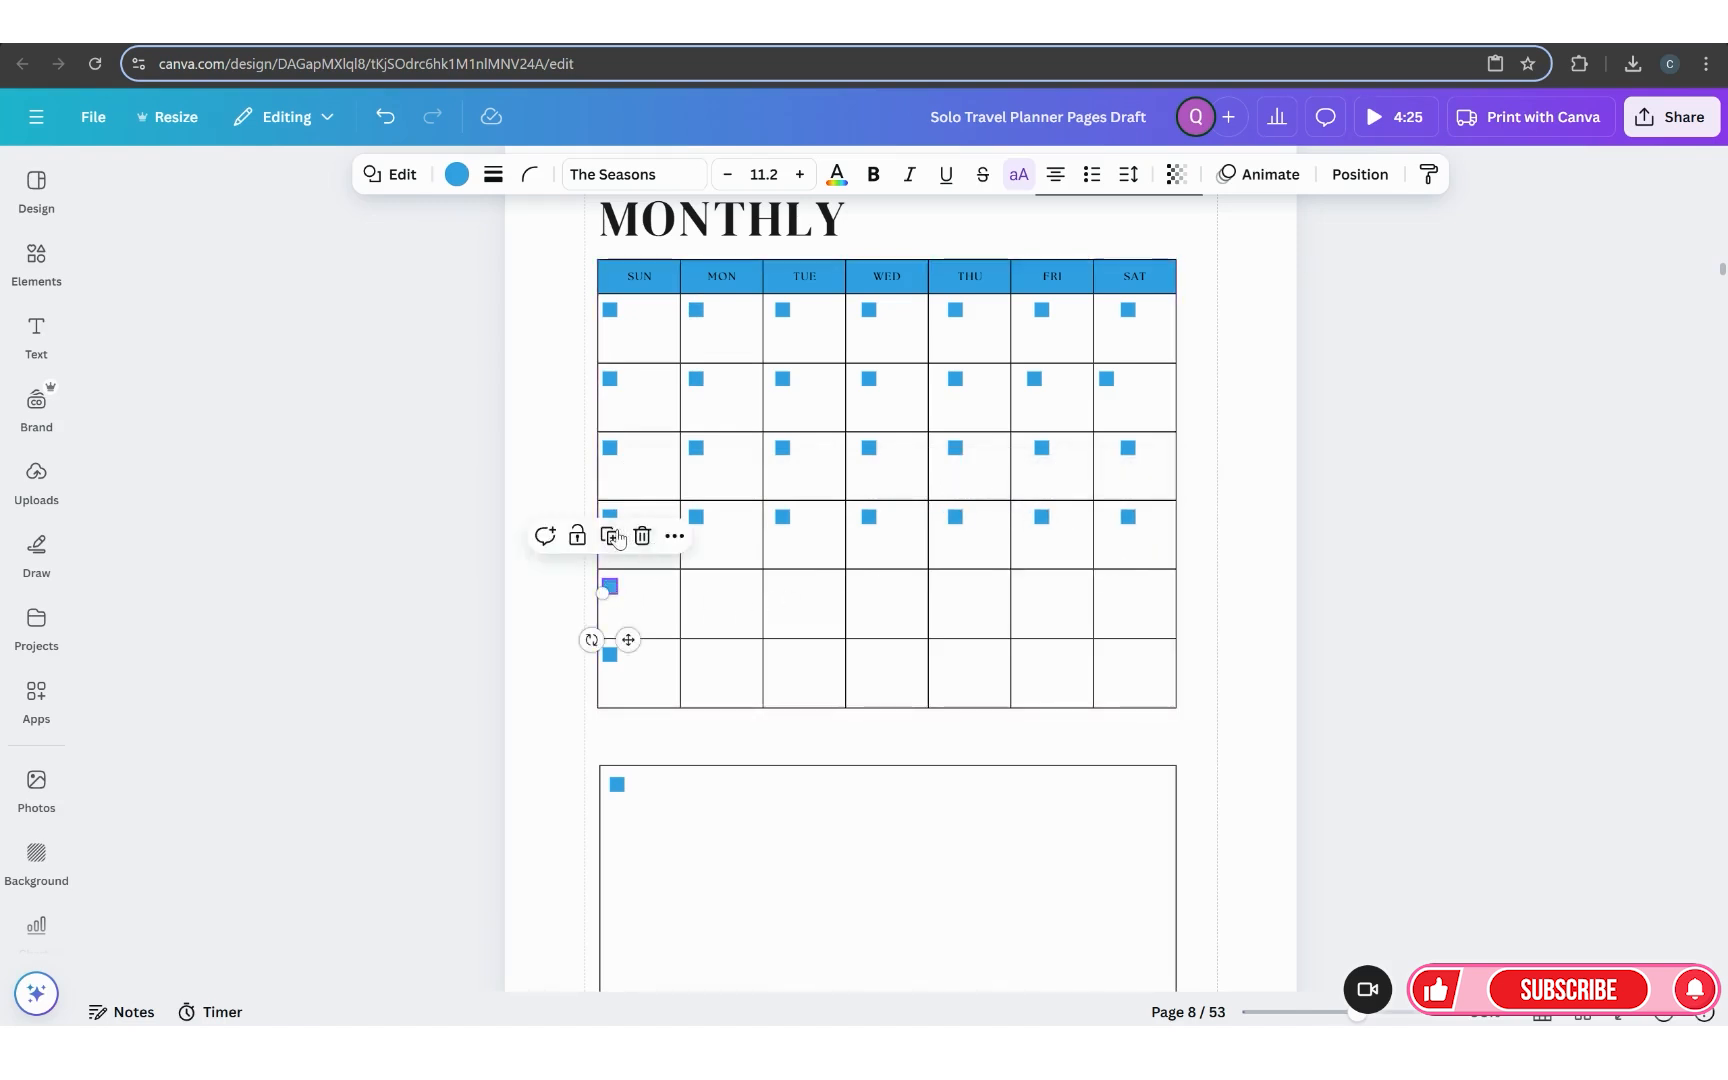
pyautogui.click(612, 538)
pyautogui.moveTo(644, 654); pyautogui.dragTo(714, 640)
pyautogui.click(696, 538)
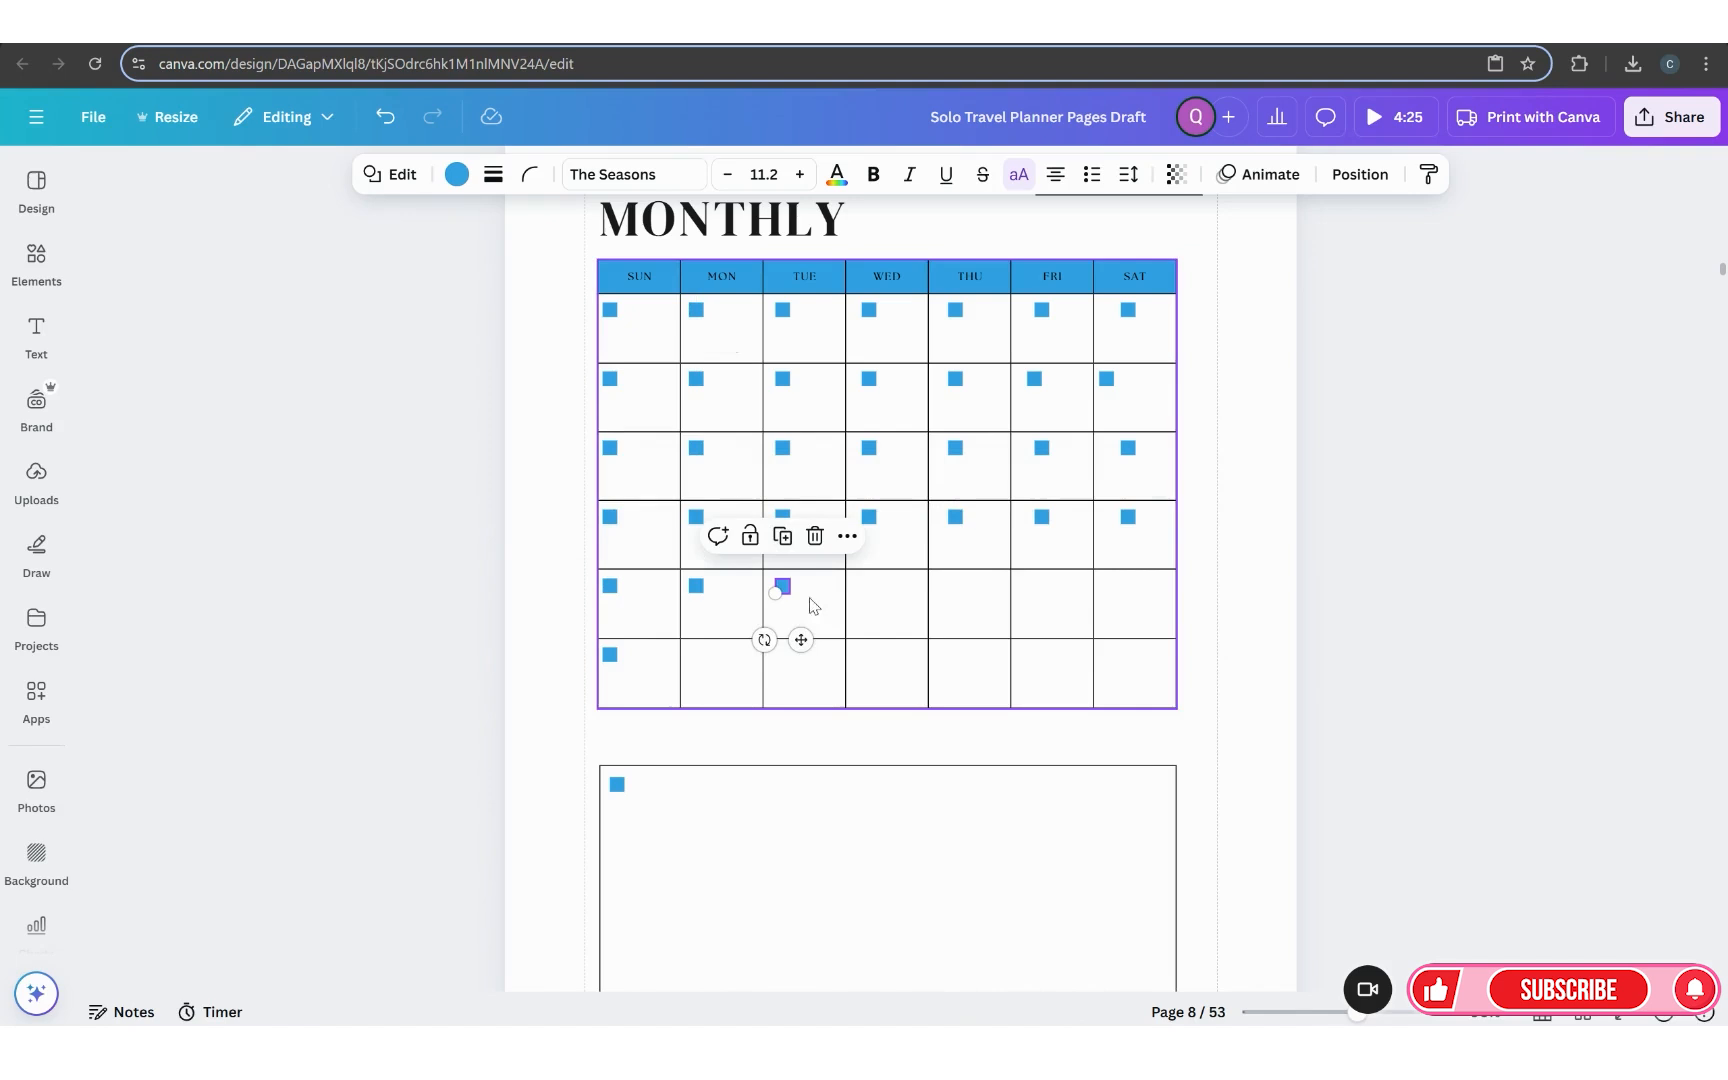
pyautogui.click(783, 538)
pyautogui.click(870, 538)
pyautogui.click(955, 538)
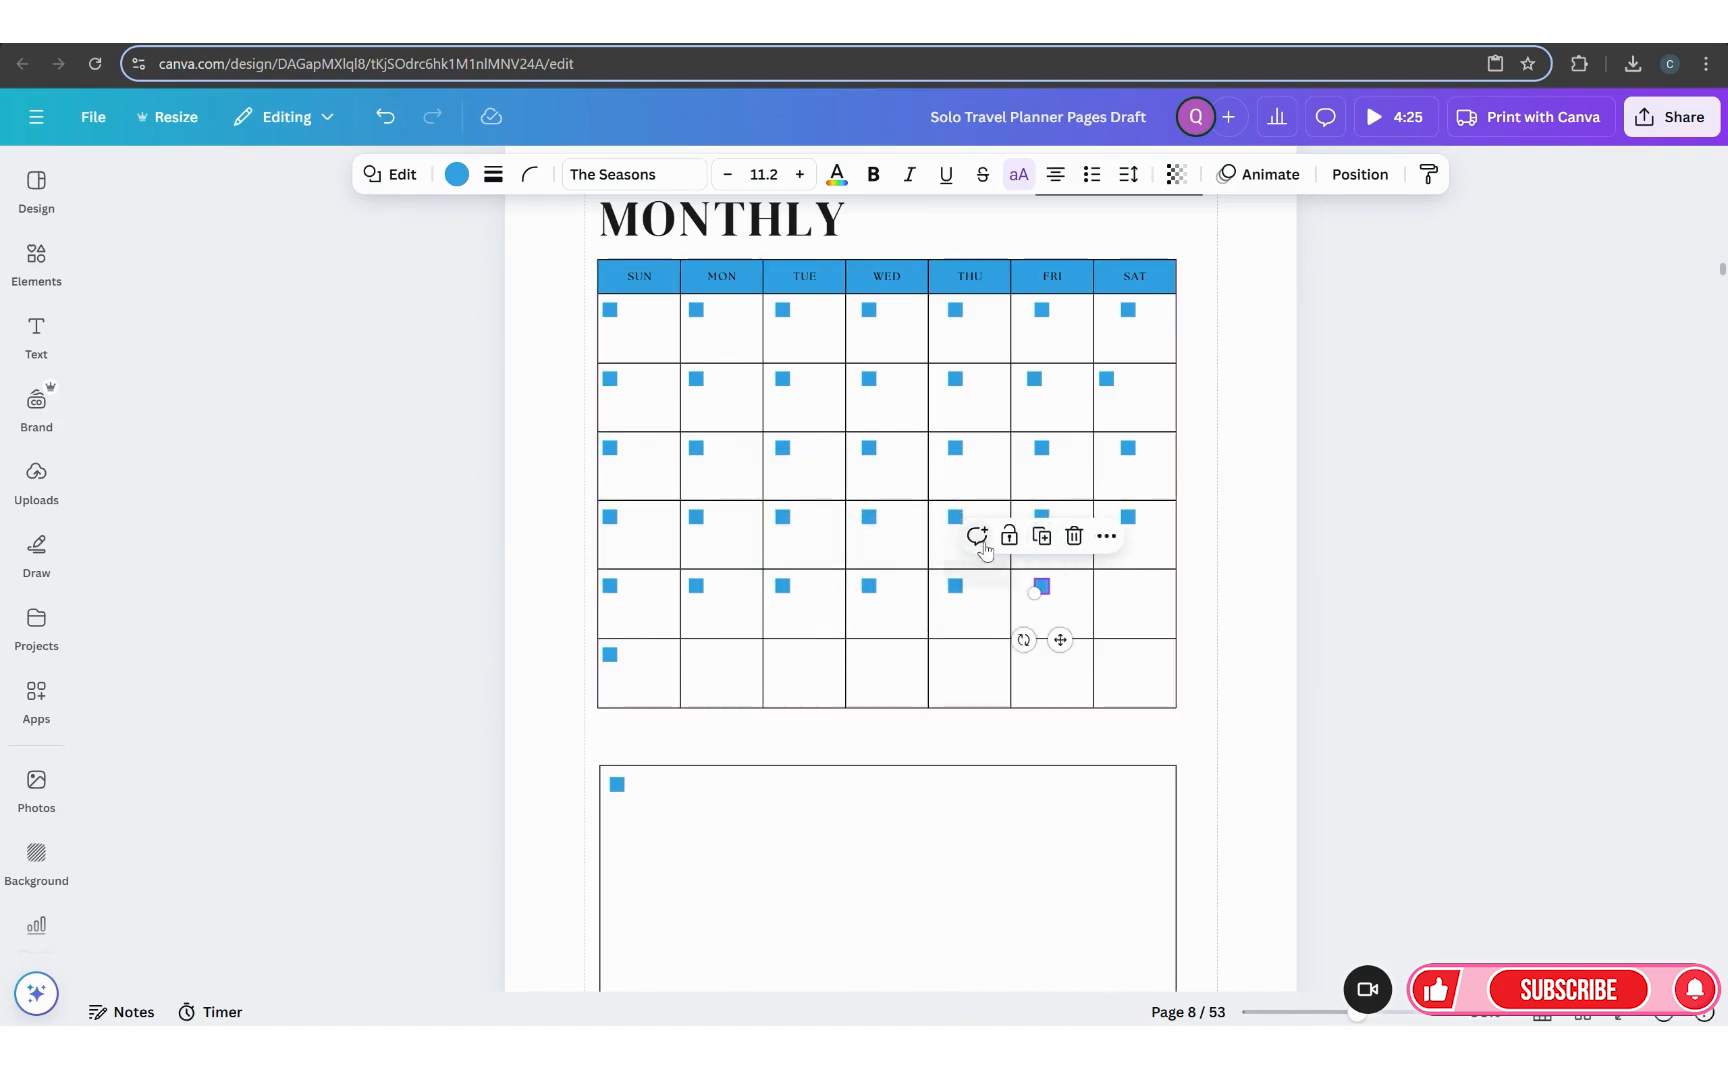
pyautogui.click(1035, 538)
# Step: Fill the sixth week row with blue squares by placing duplicates of the square above in the MON through SAT cells
pyautogui.click(696, 586)
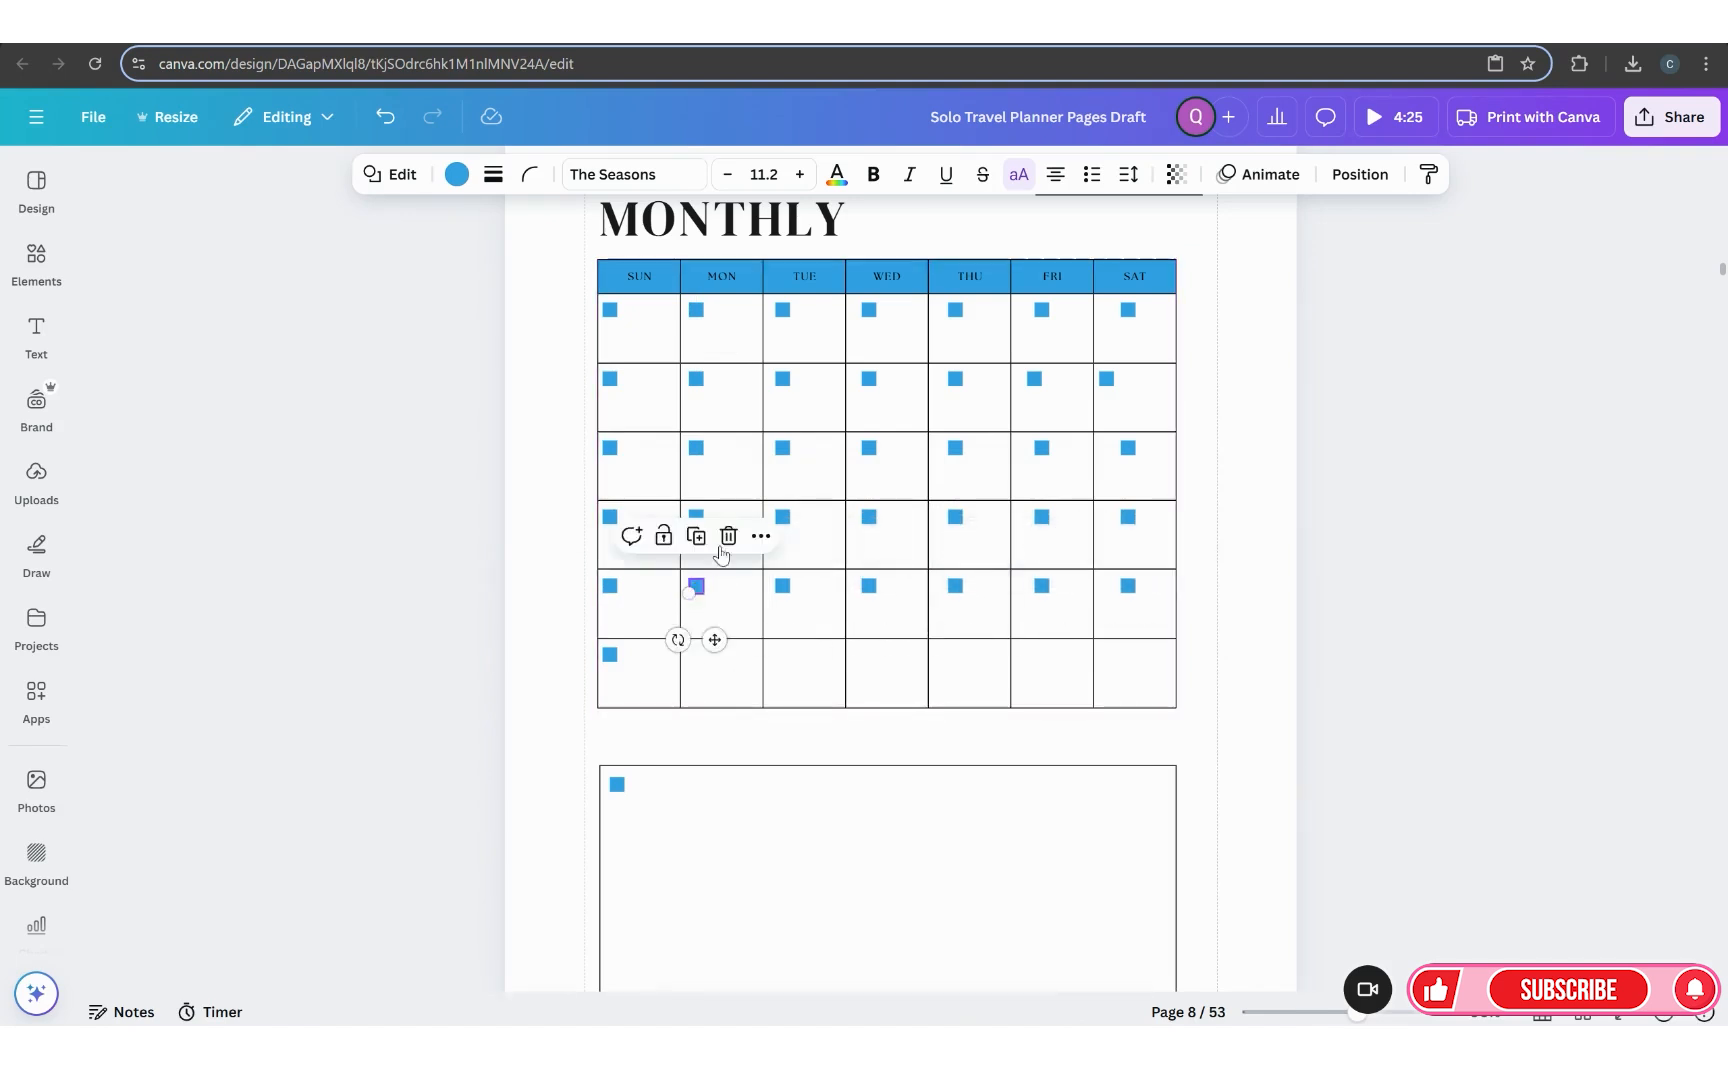
pyautogui.click(697, 536)
pyautogui.moveTo(730, 655); pyautogui.dragTo(1116, 652)
pyautogui.hotkey('ctrl', 'd')
pyautogui.hotkey('ctrl', 'd')
pyautogui.hotkey('ctrl', 'd')
pyautogui.hotkey('ctrl', 'd')
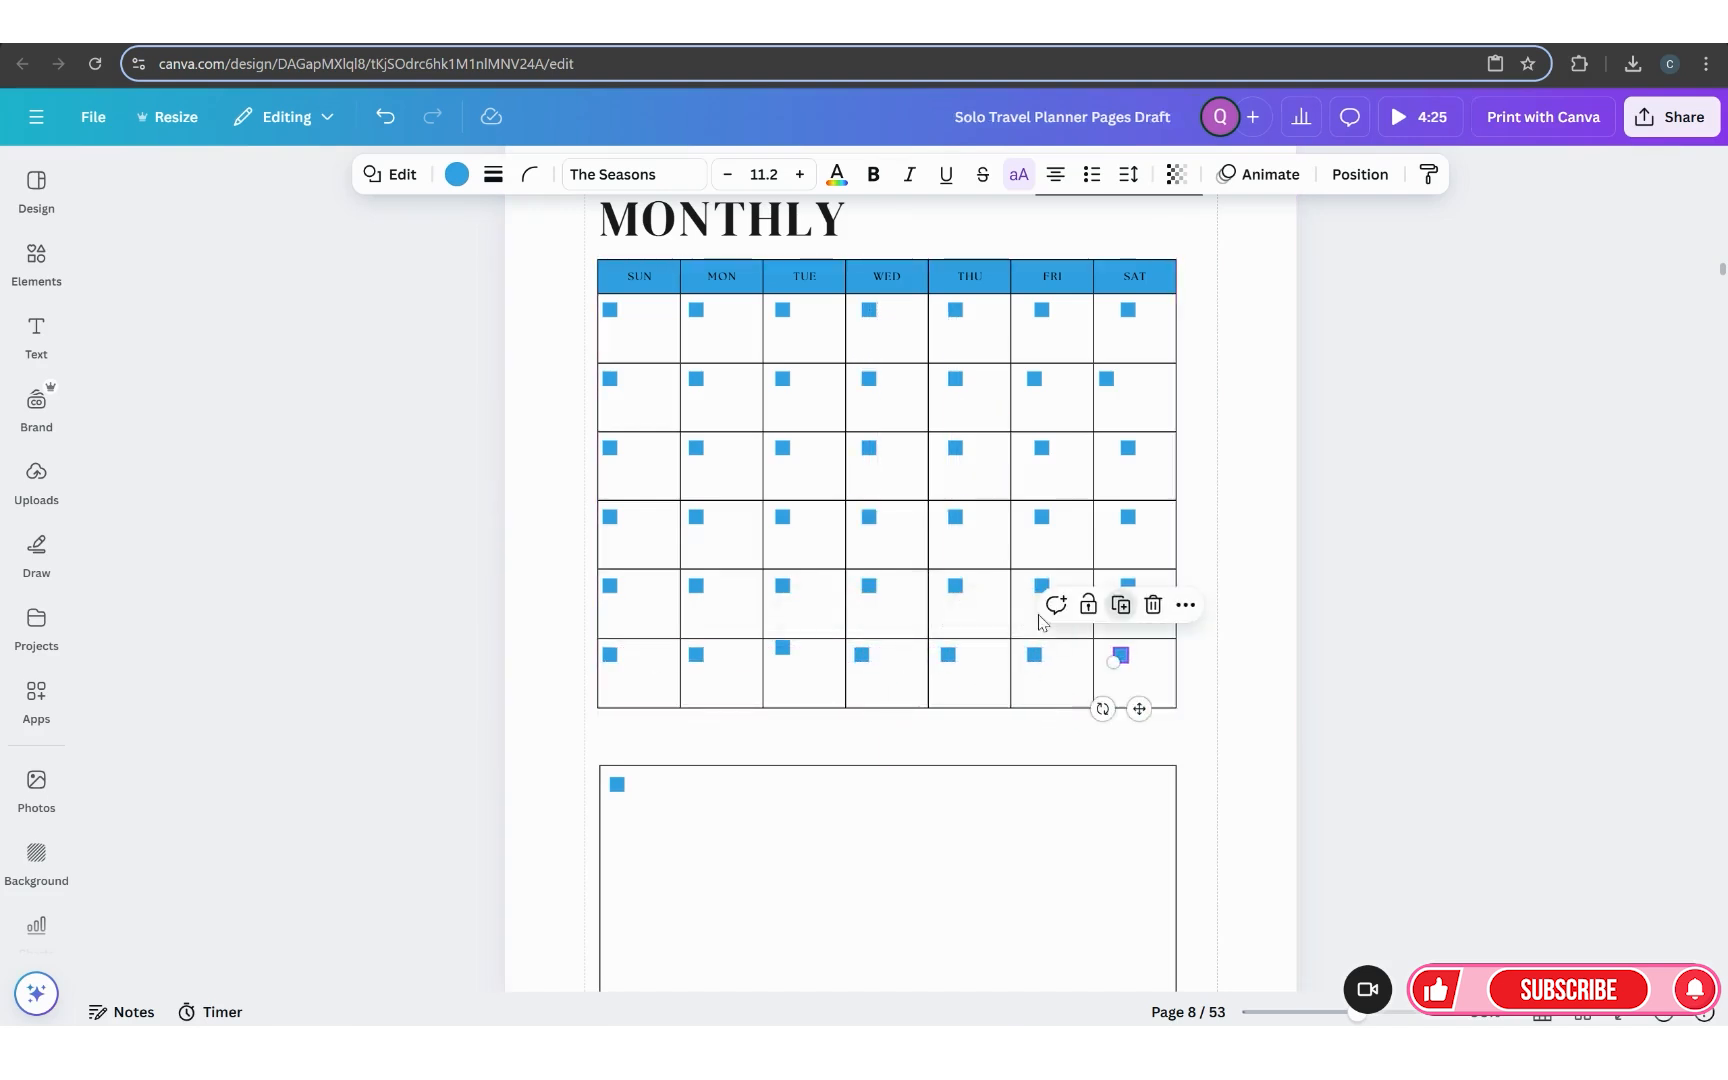
pyautogui.click(610, 310)
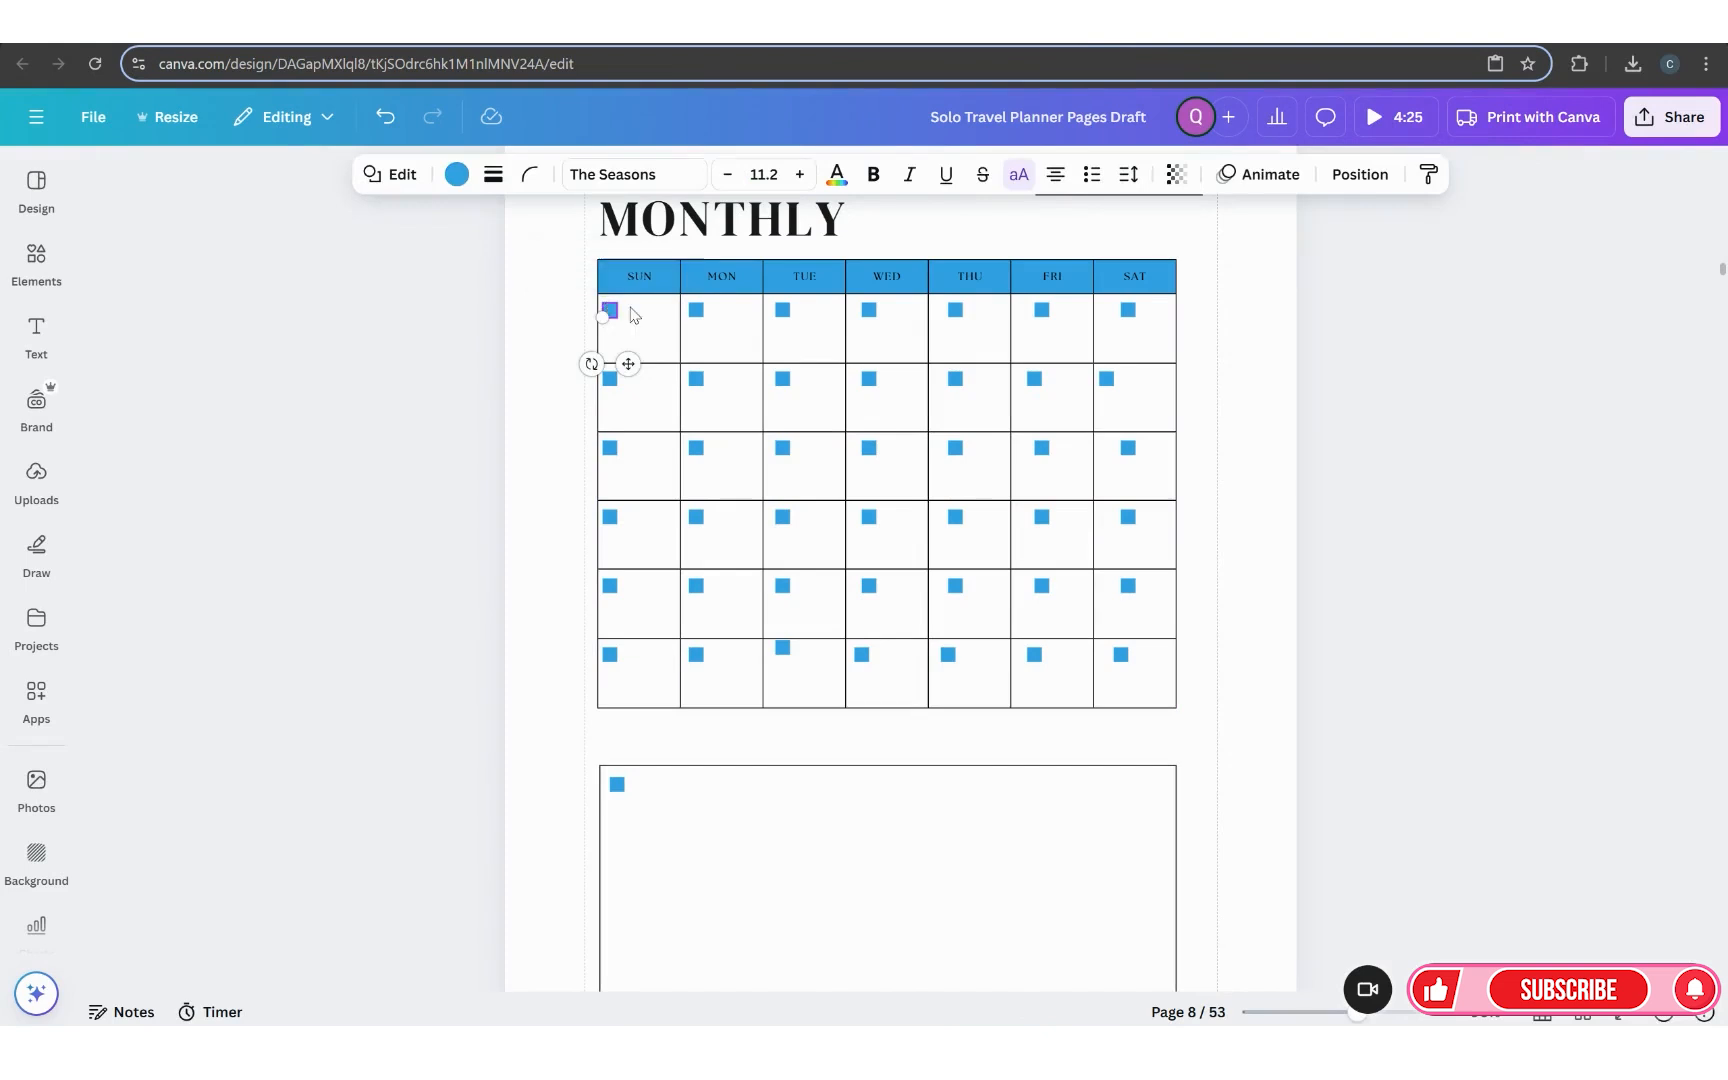
pyautogui.keyDown('shift'); pyautogui.click(696, 310); pyautogui.keyUp('shift')
pyautogui.keyDown('shift'); pyautogui.click(783, 312); pyautogui.keyUp('shift')
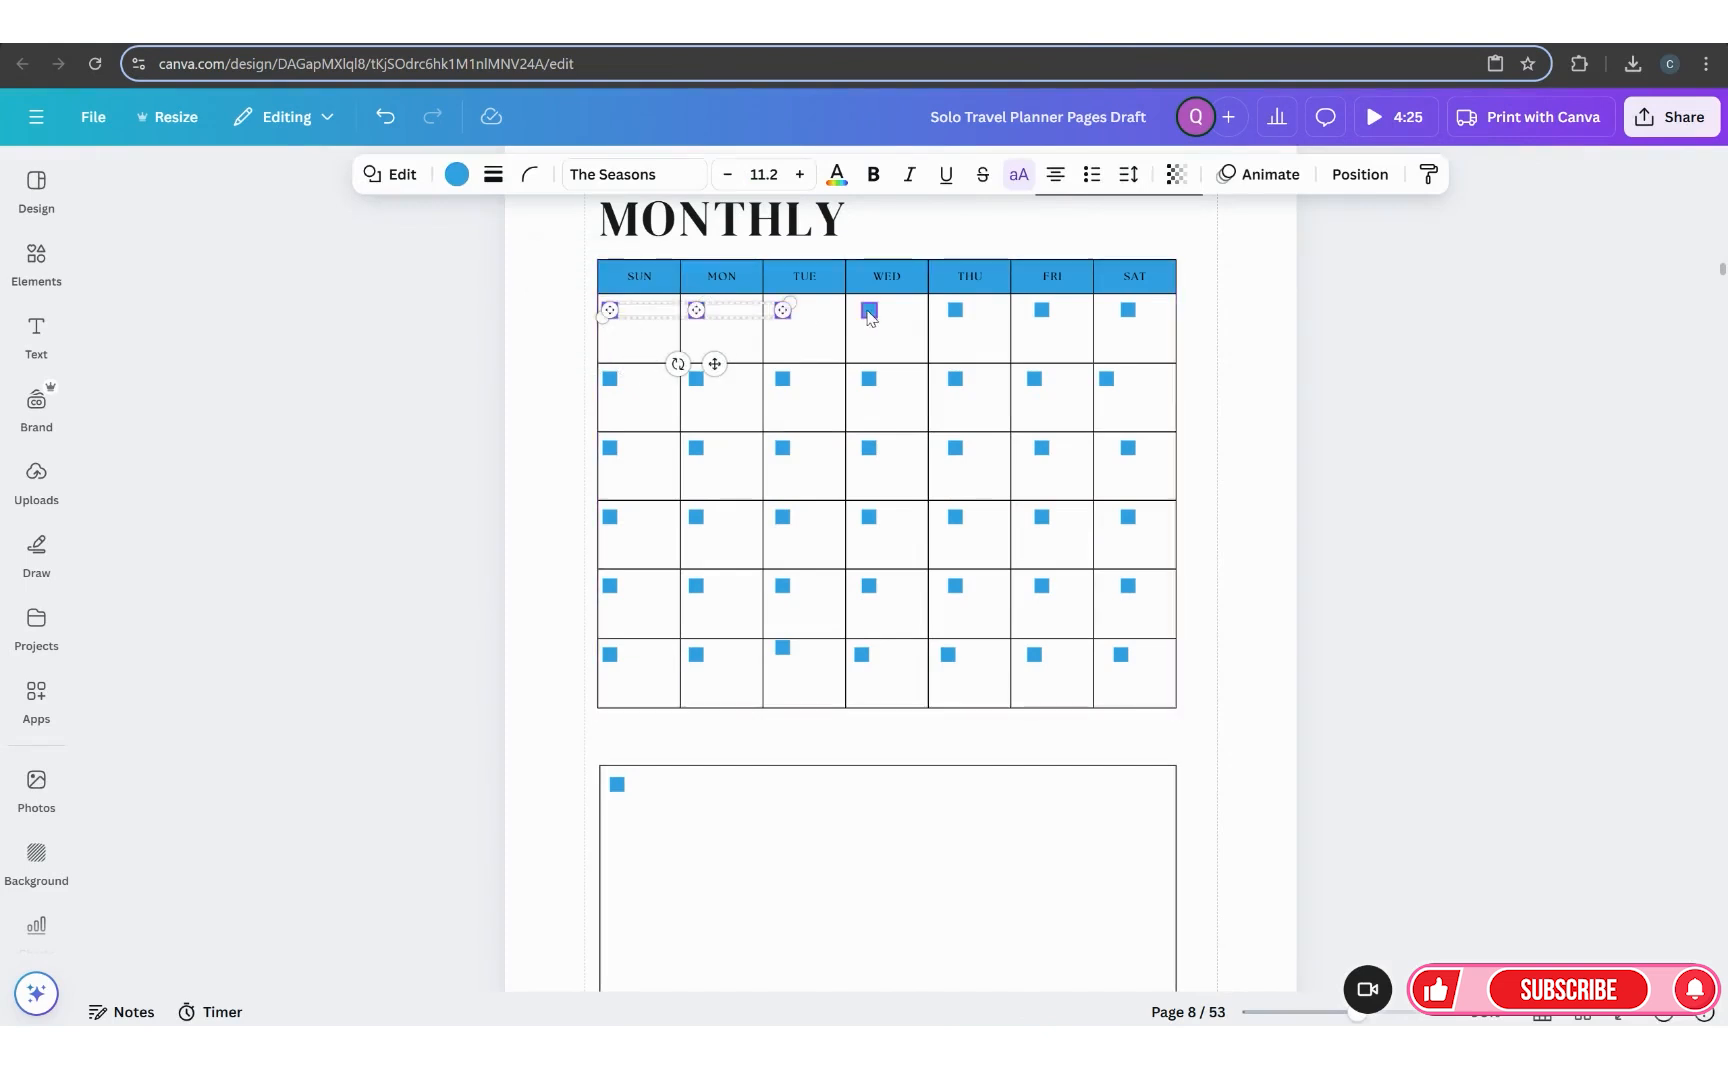
pyautogui.keyDown('shift'); pyautogui.click(869, 311); pyautogui.keyUp('shift')
pyautogui.keyDown('shift'); pyautogui.click(955, 311); pyautogui.keyUp('shift')
pyautogui.keyDown('shift'); pyautogui.click(1041, 311); pyautogui.keyUp('shift')
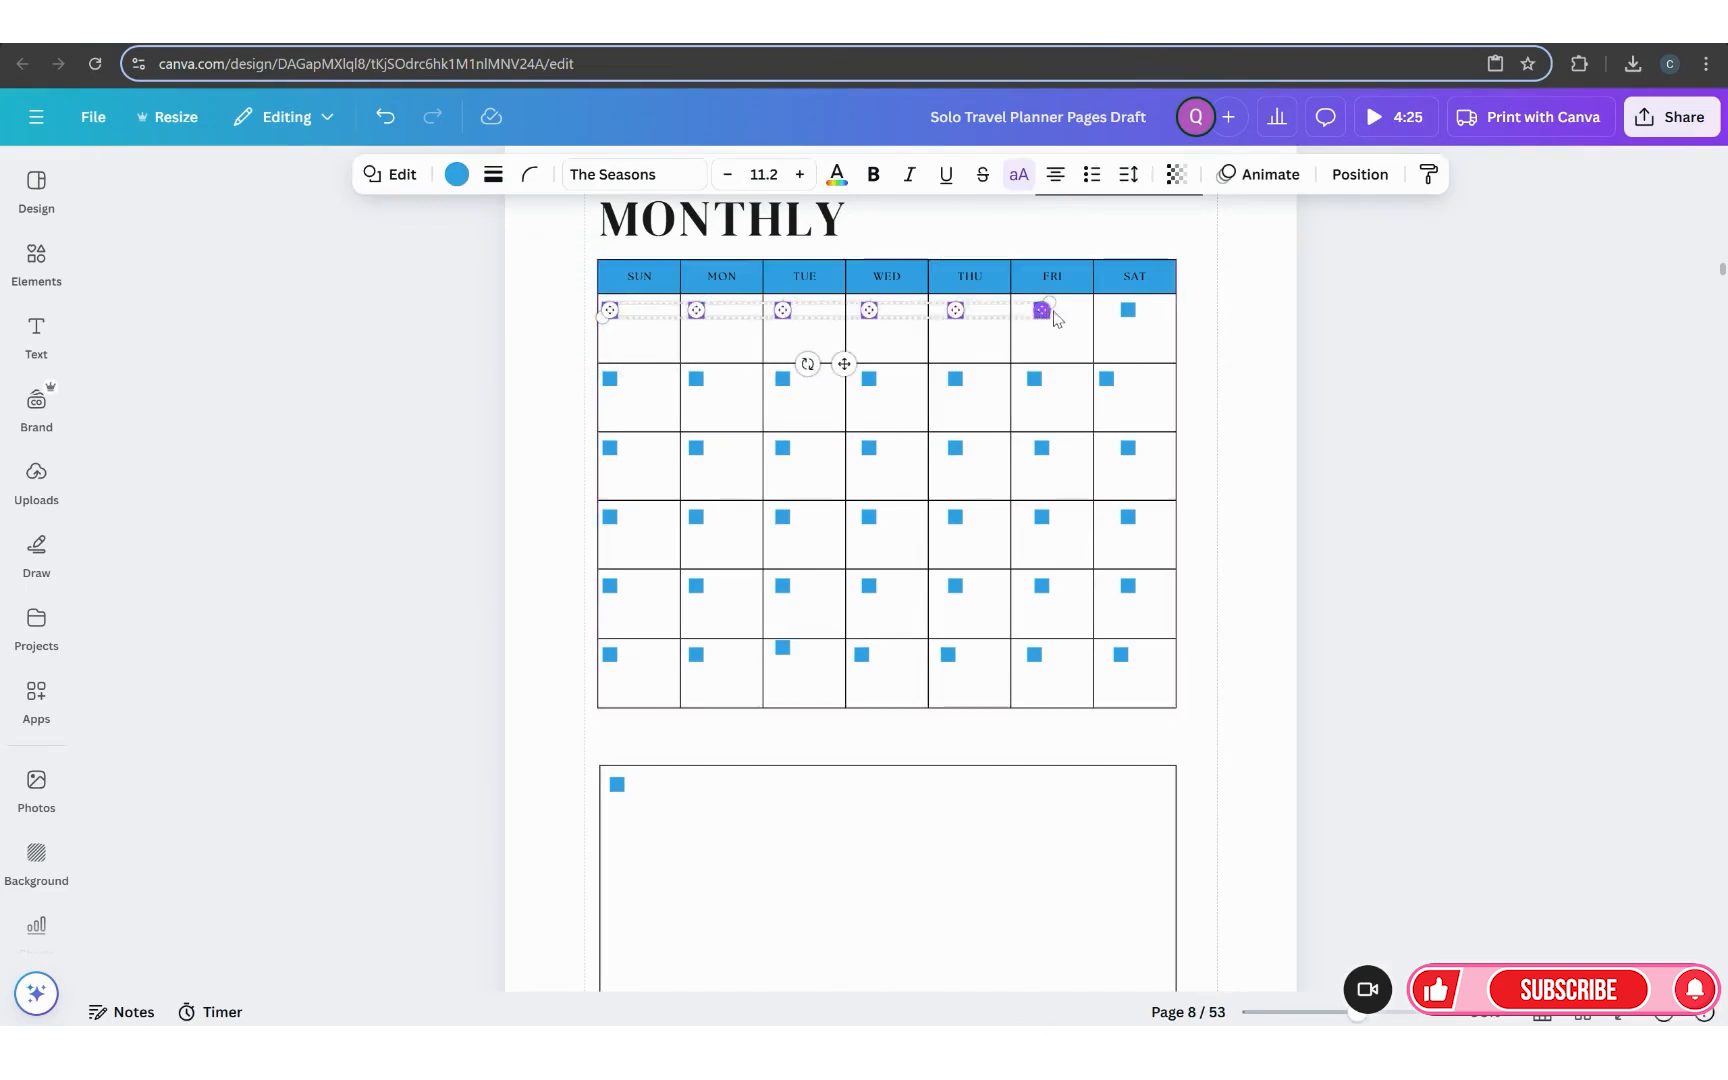
pyautogui.keyDown('shift'); pyautogui.click(1128, 311); pyautogui.keyUp('shift')
pyautogui.click(963, 260)
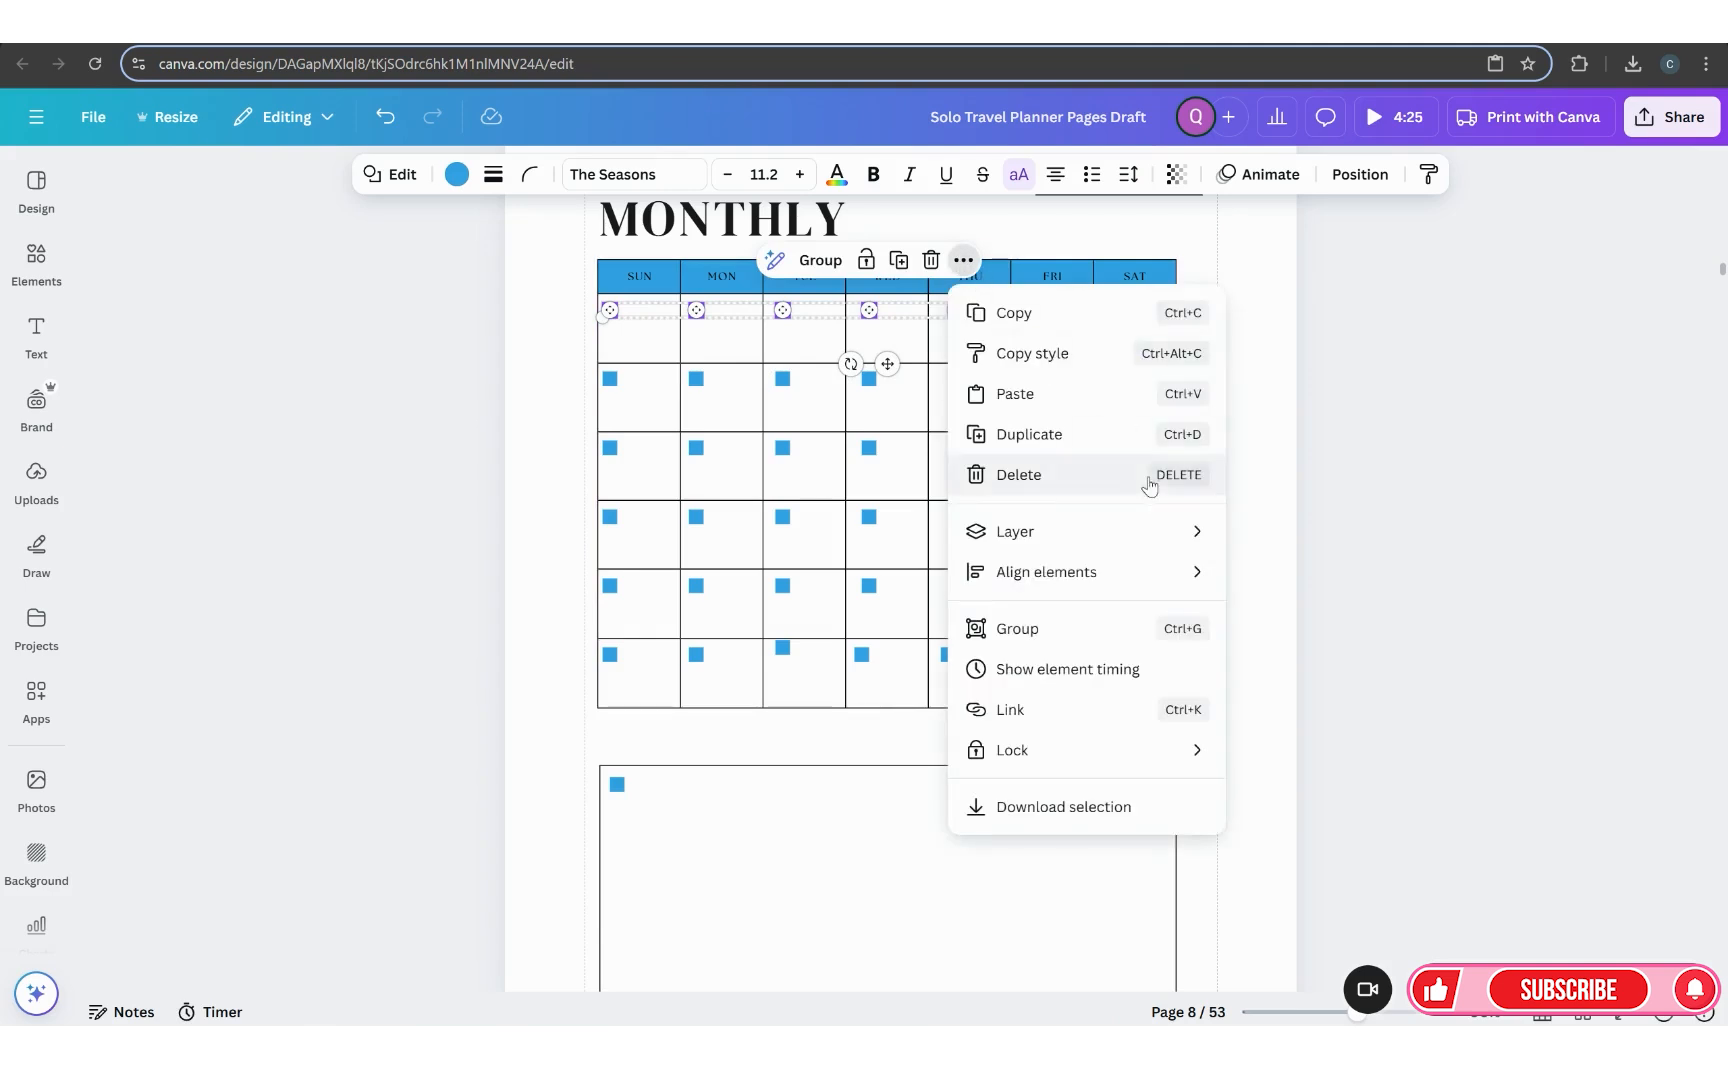
pyautogui.moveTo(1129, 585)
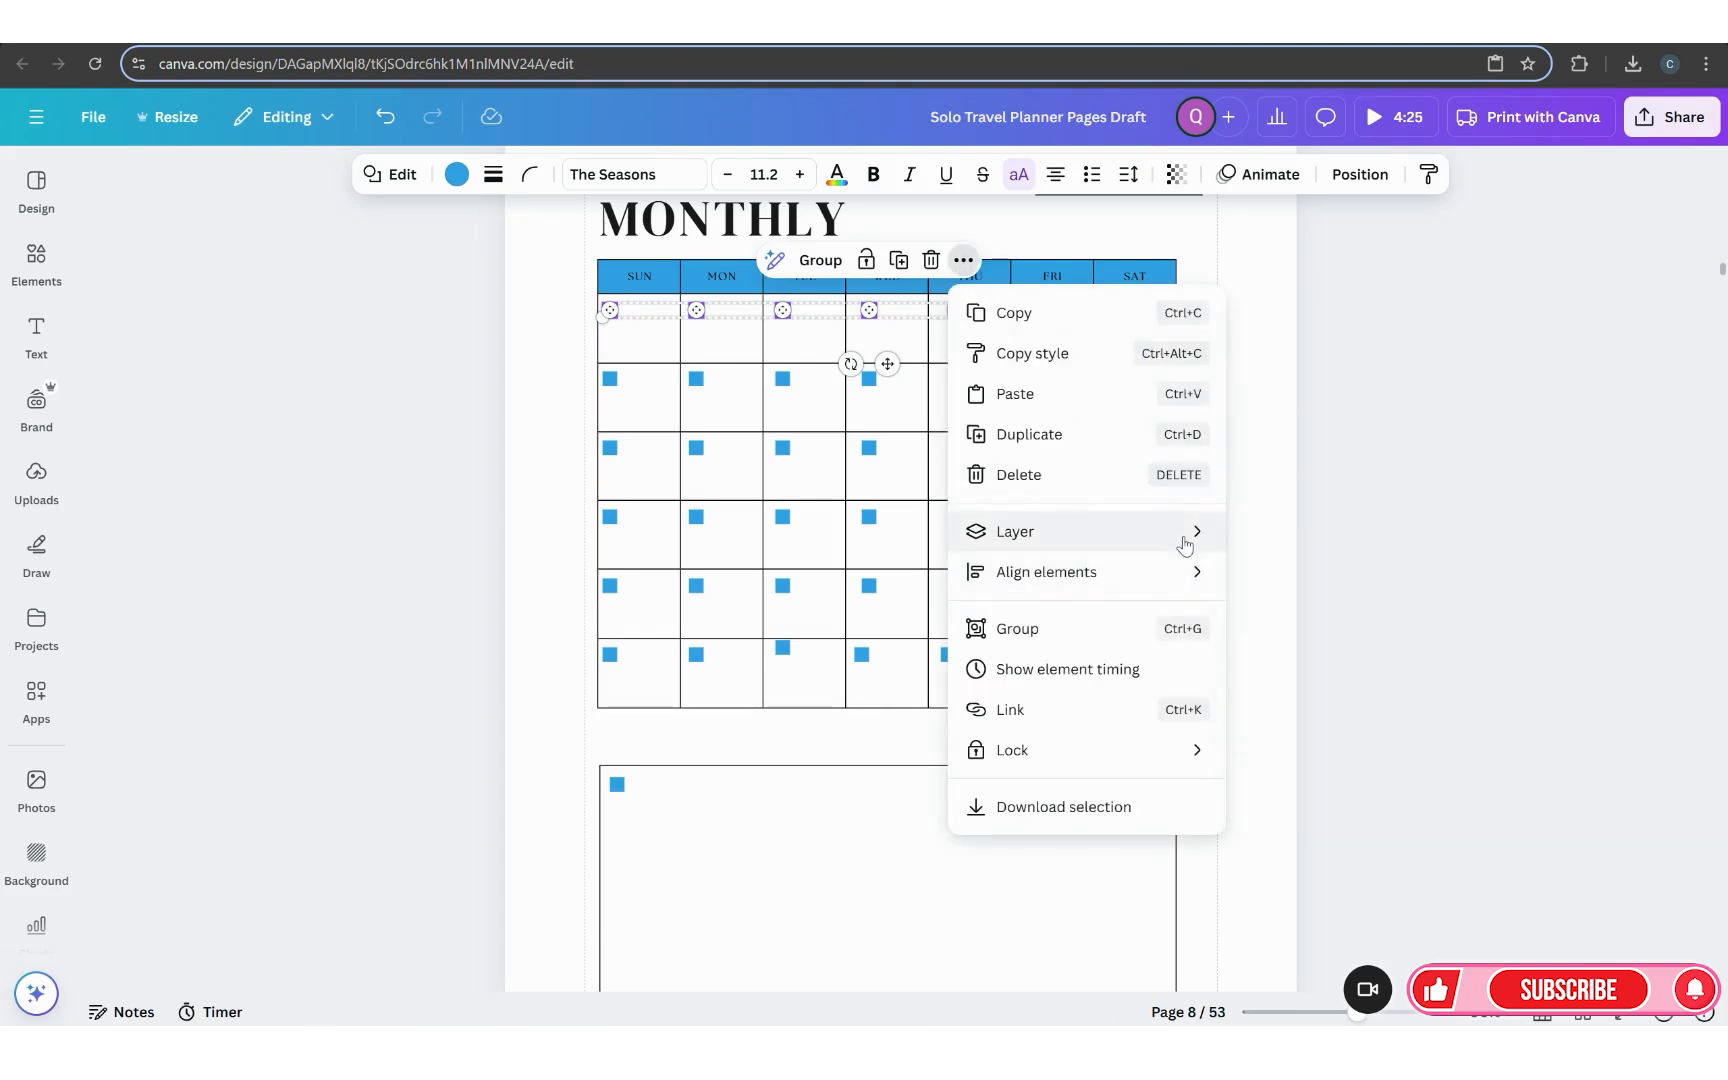
pyautogui.click(735, 355)
# Step: Nudge the first-row TUE square slightly left, closer to its cell's left border, and leave the table unselected
pyautogui.click(779, 313)
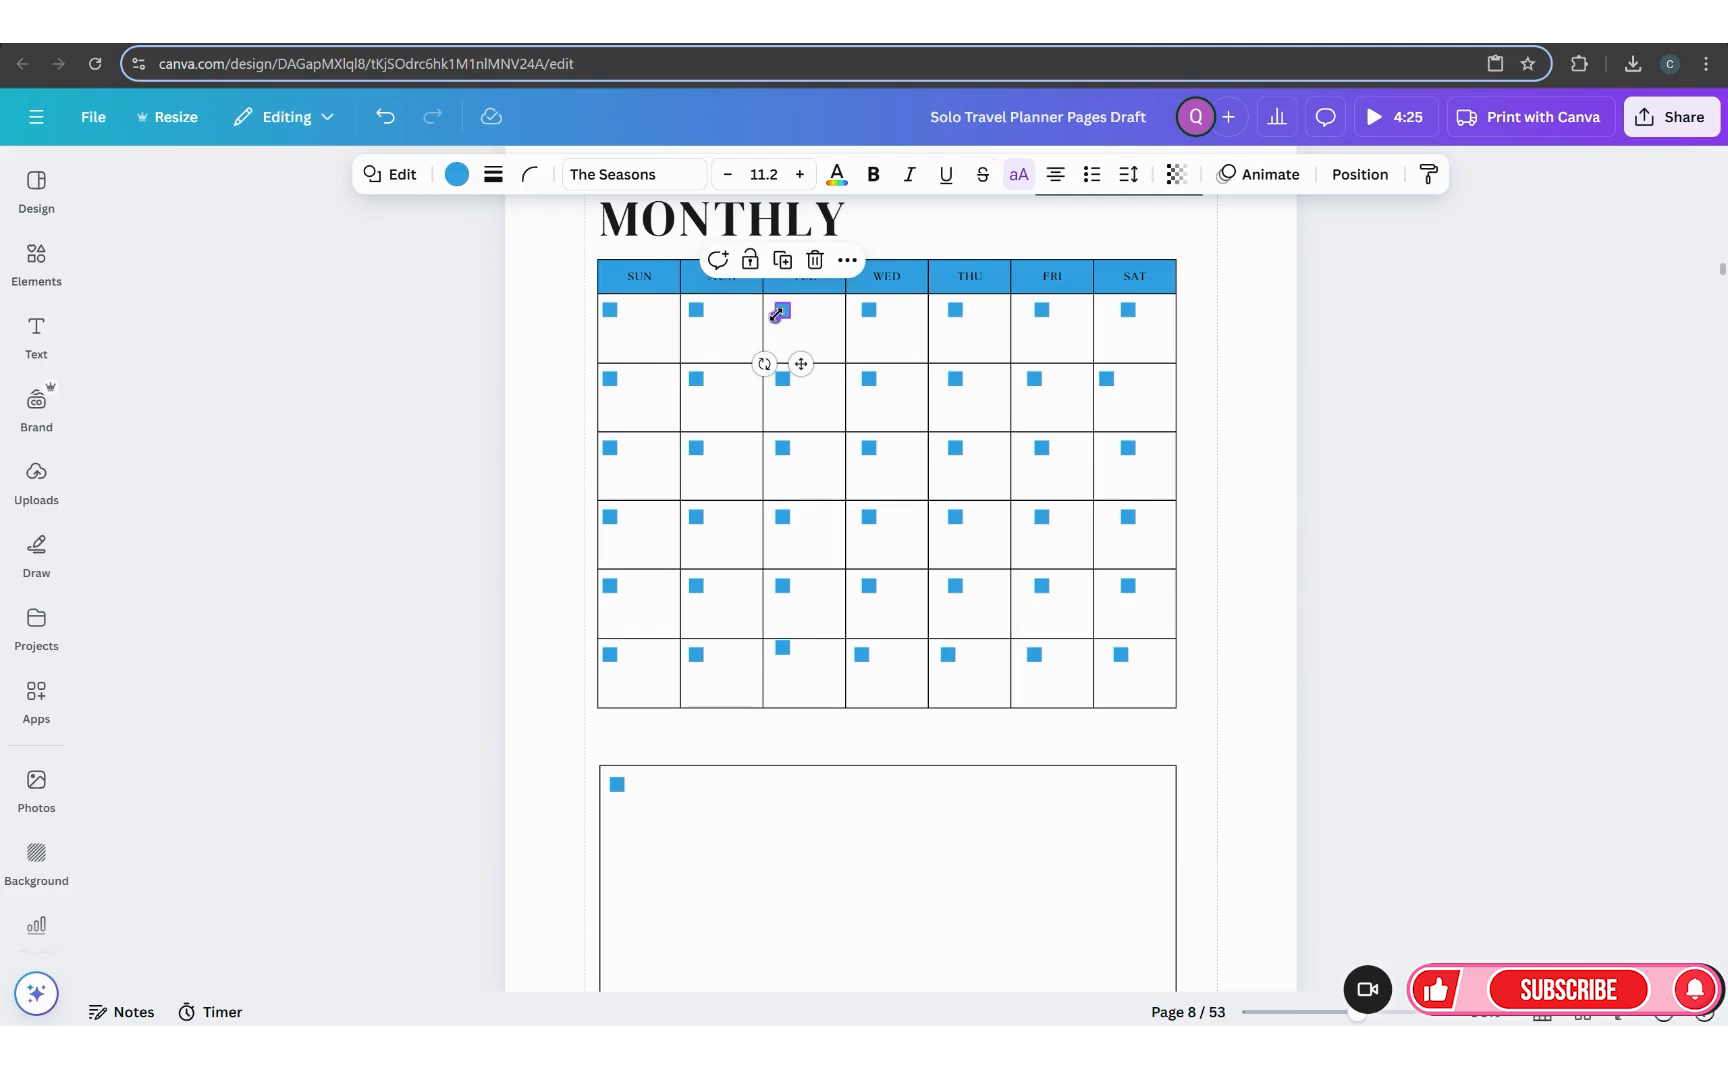
pyautogui.moveTo(809, 360); pyautogui.dragTo(802, 362)
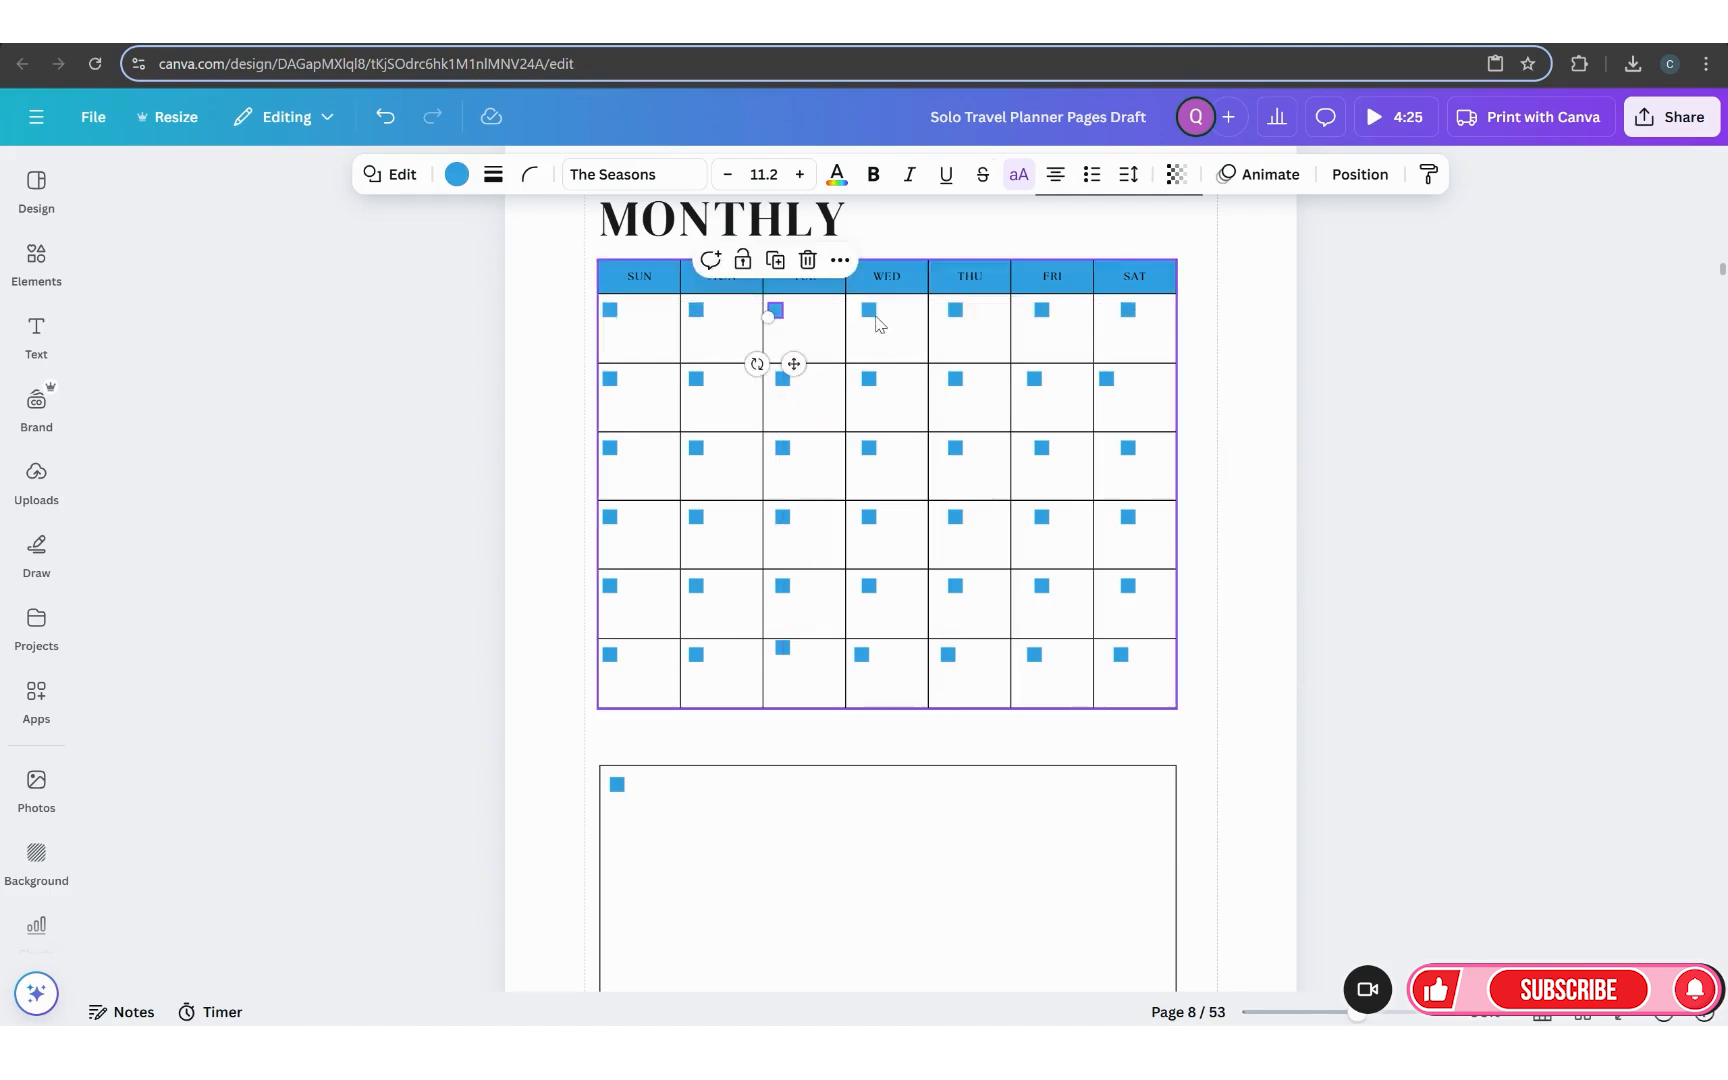
pyautogui.click(875, 321)
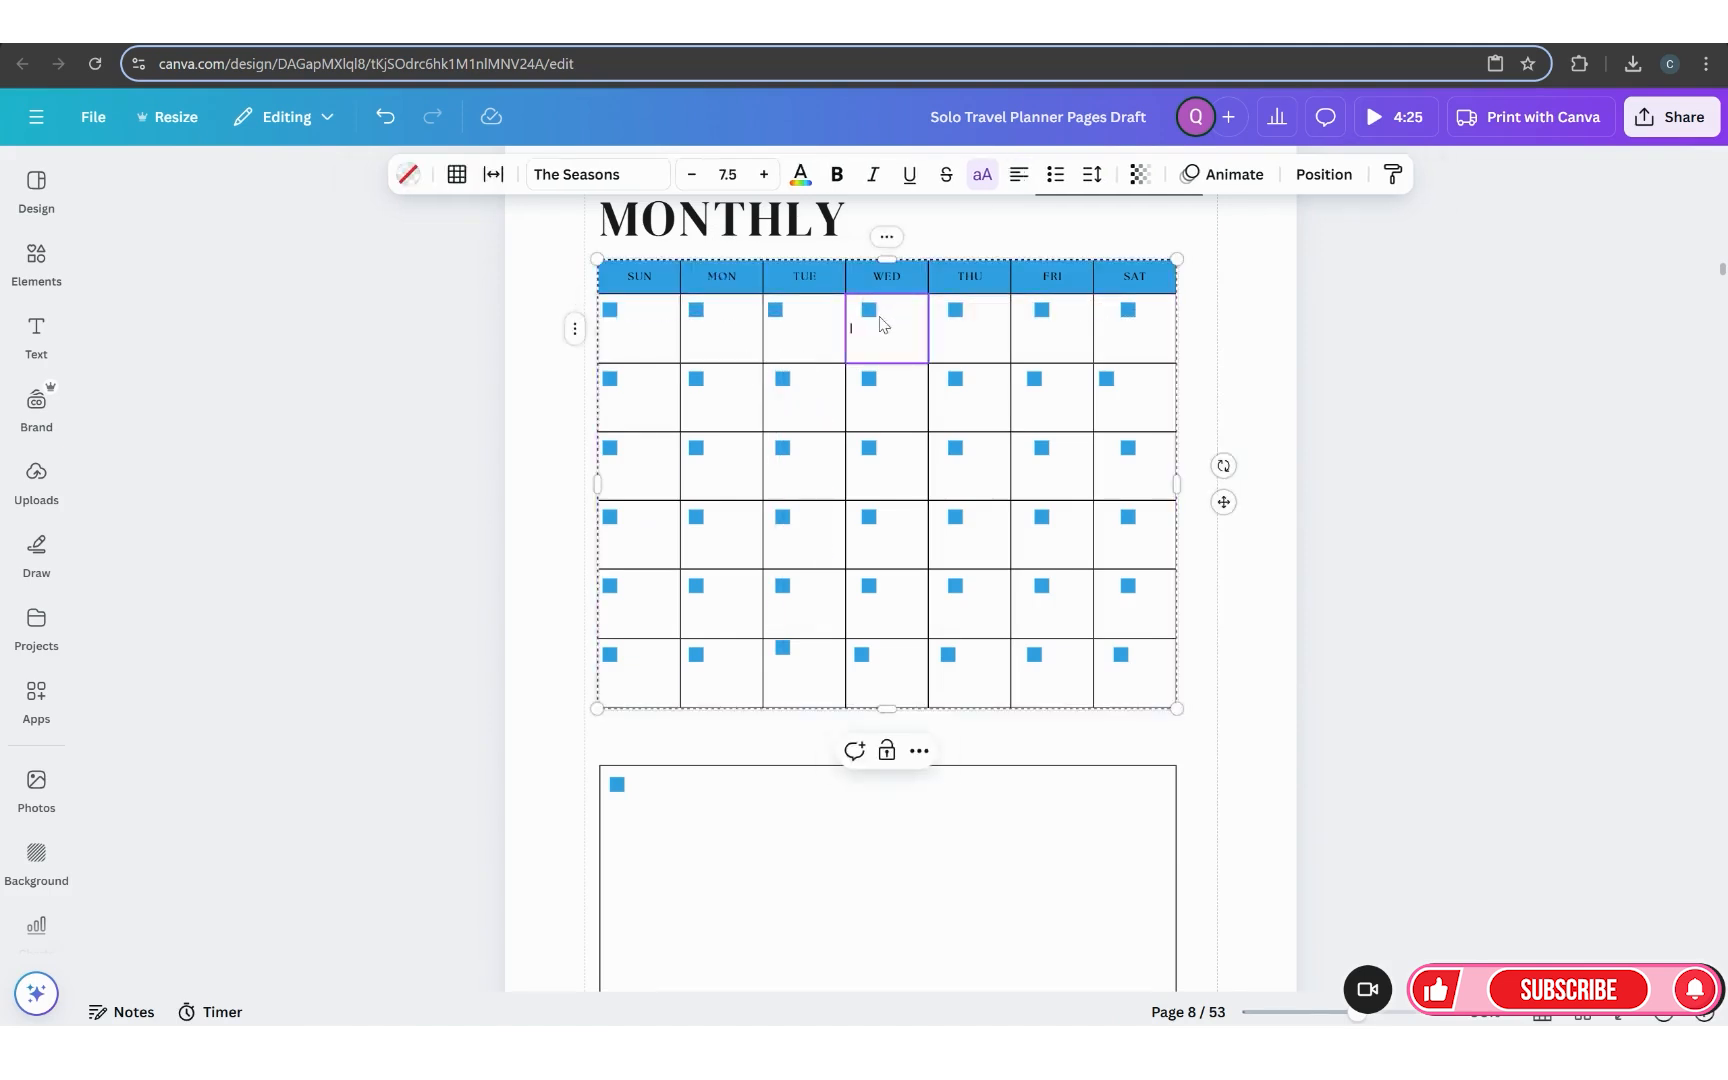
pyautogui.click(1254, 366)
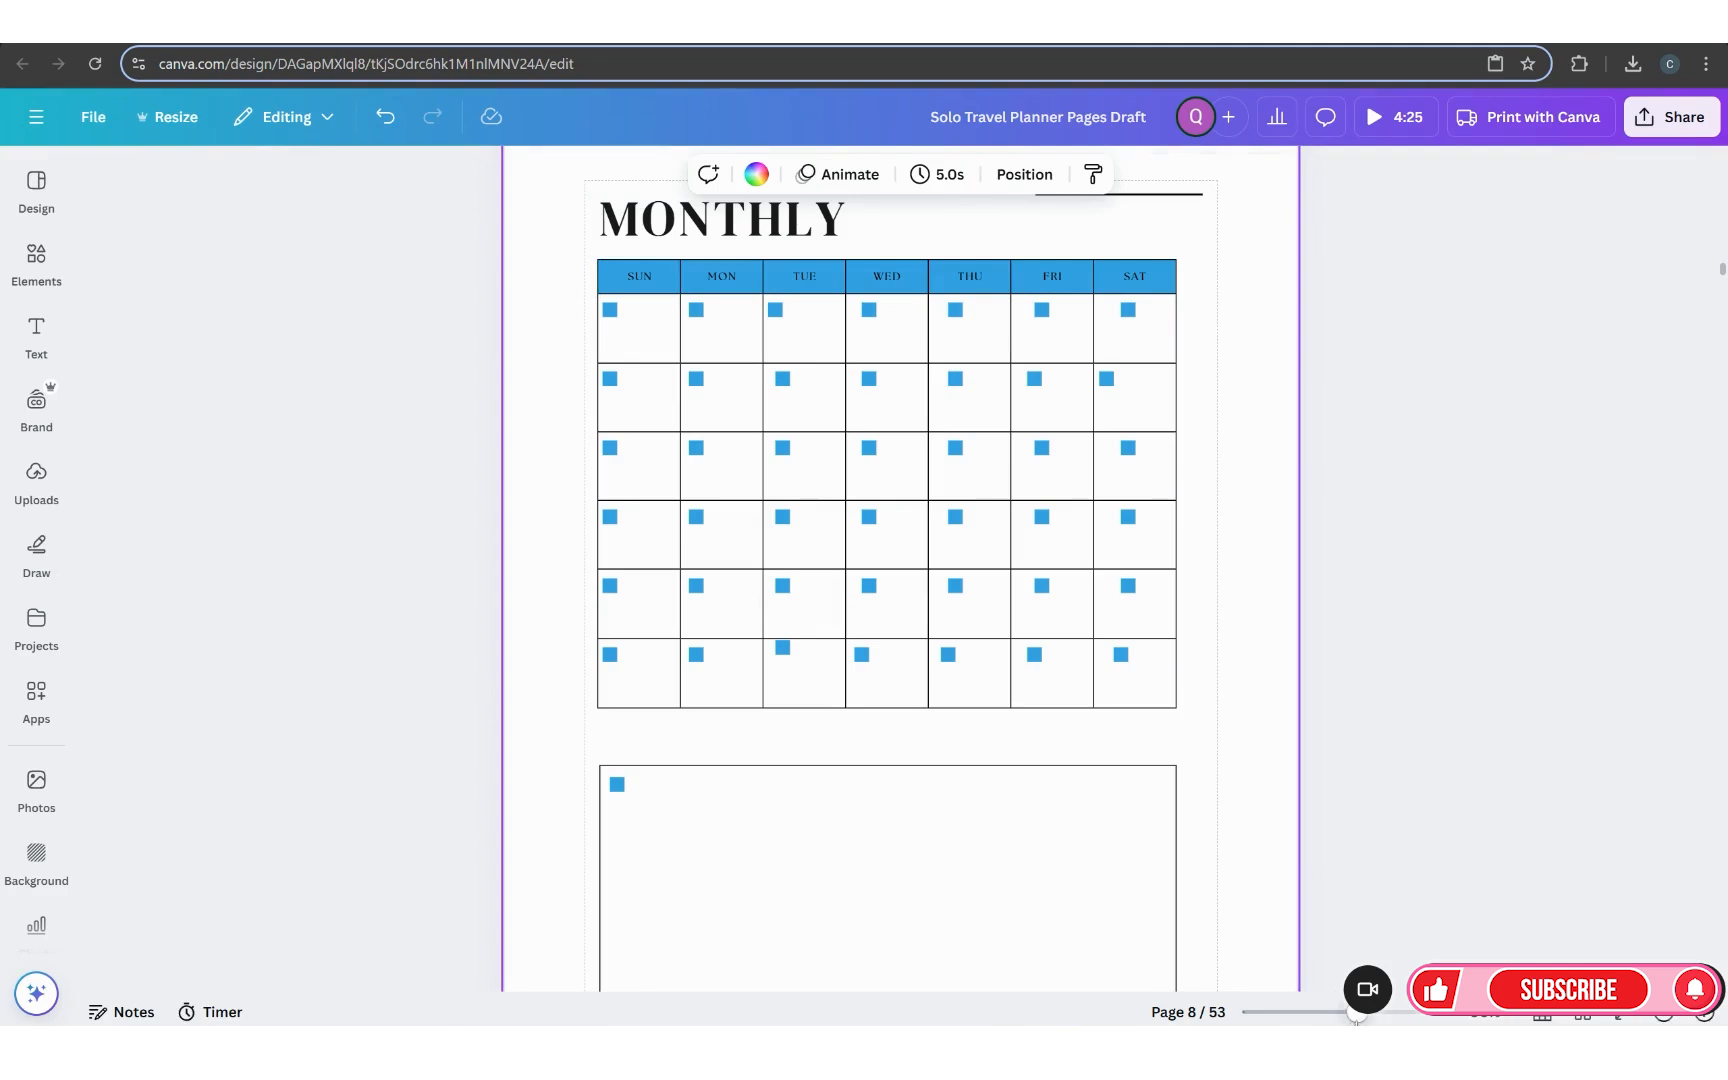
# Step: Move the first-row WED and THU squares slightly left, closer to their cells' left borders
pyautogui.moveTo(1356, 1013); pyautogui.dragTo(1371, 1013)
pyautogui.scroll(3, 1034, 756)
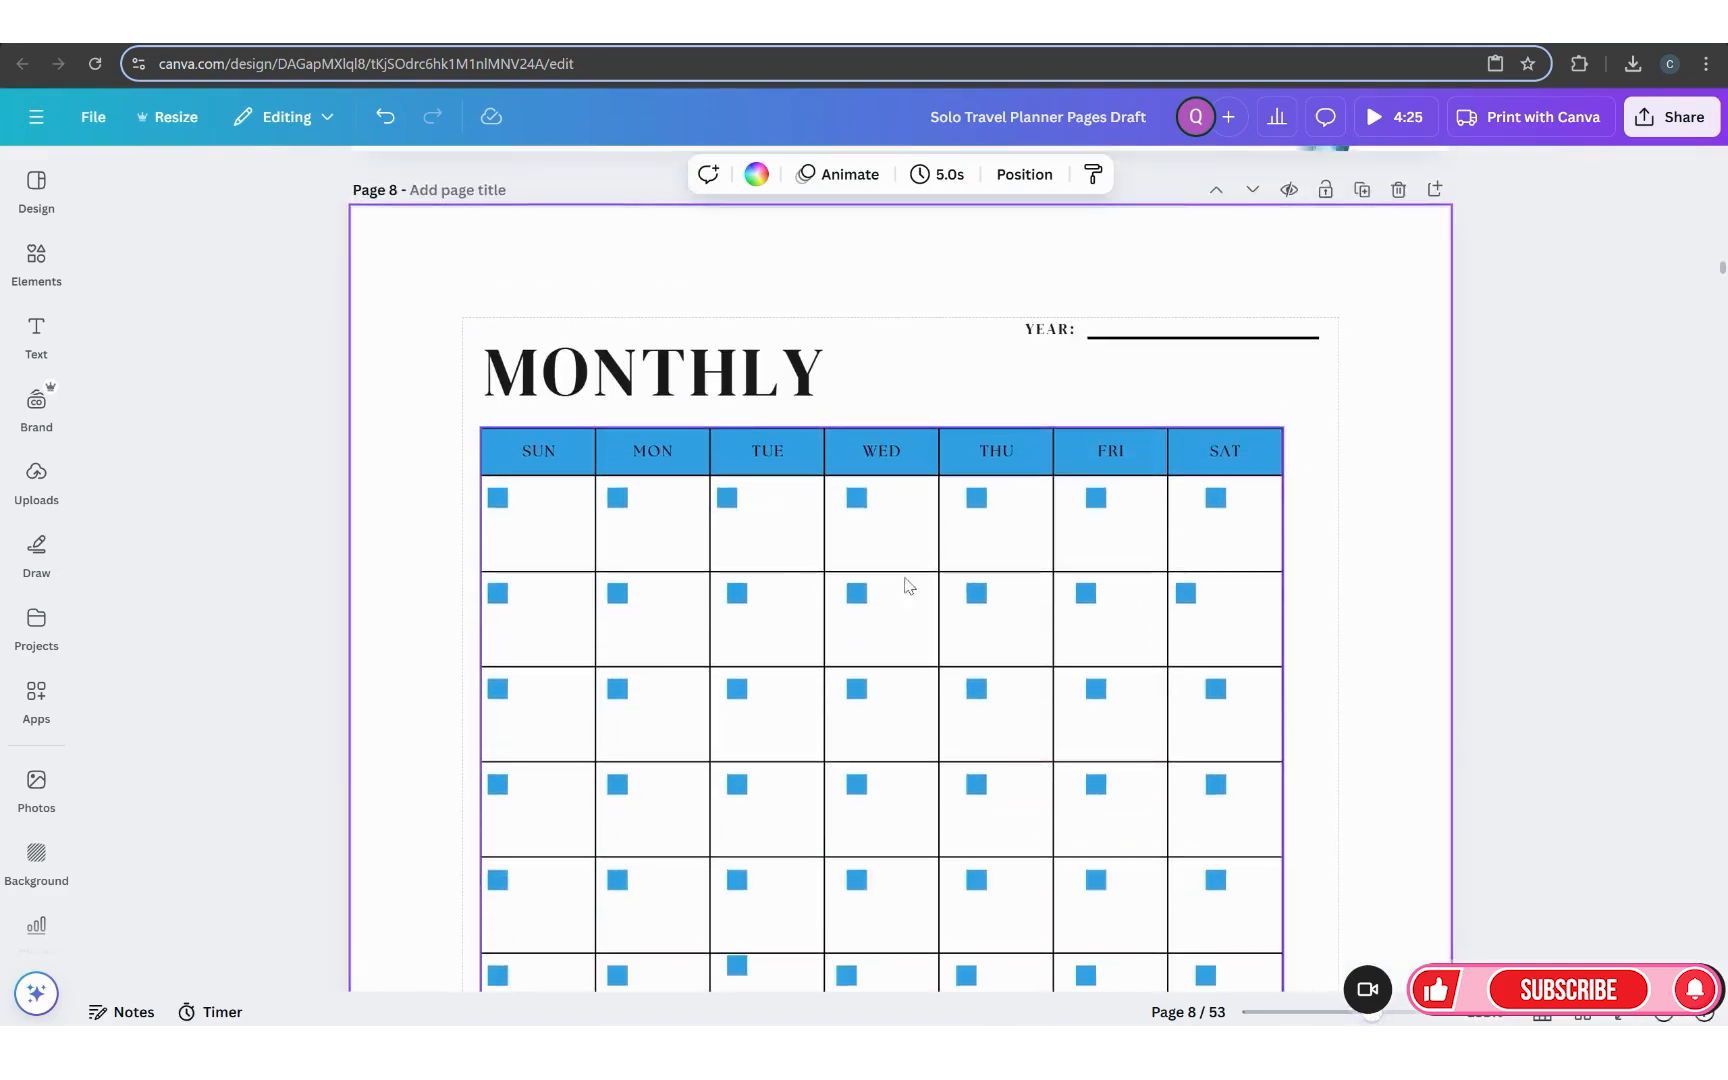
pyautogui.click(856, 503)
pyautogui.moveTo(877, 556); pyautogui.dragTo(866, 556)
pyautogui.click(978, 504)
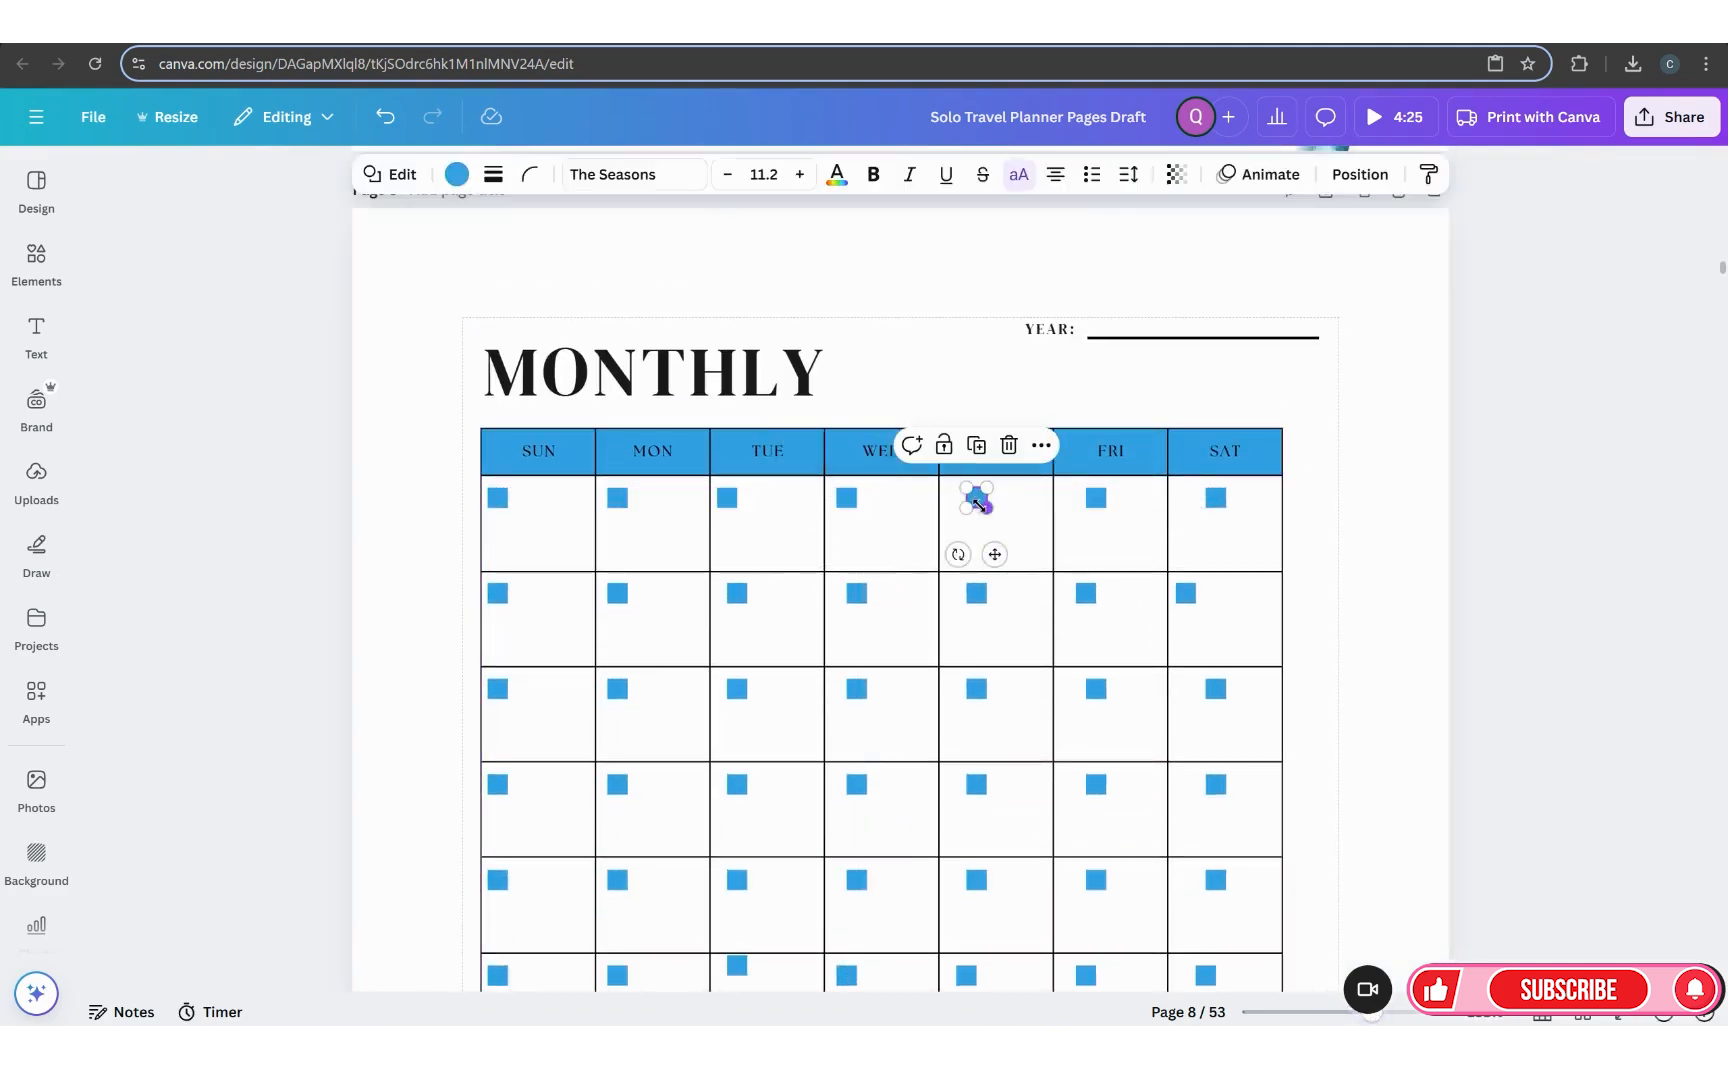
pyautogui.moveTo(995, 555); pyautogui.dragTo(985, 555)
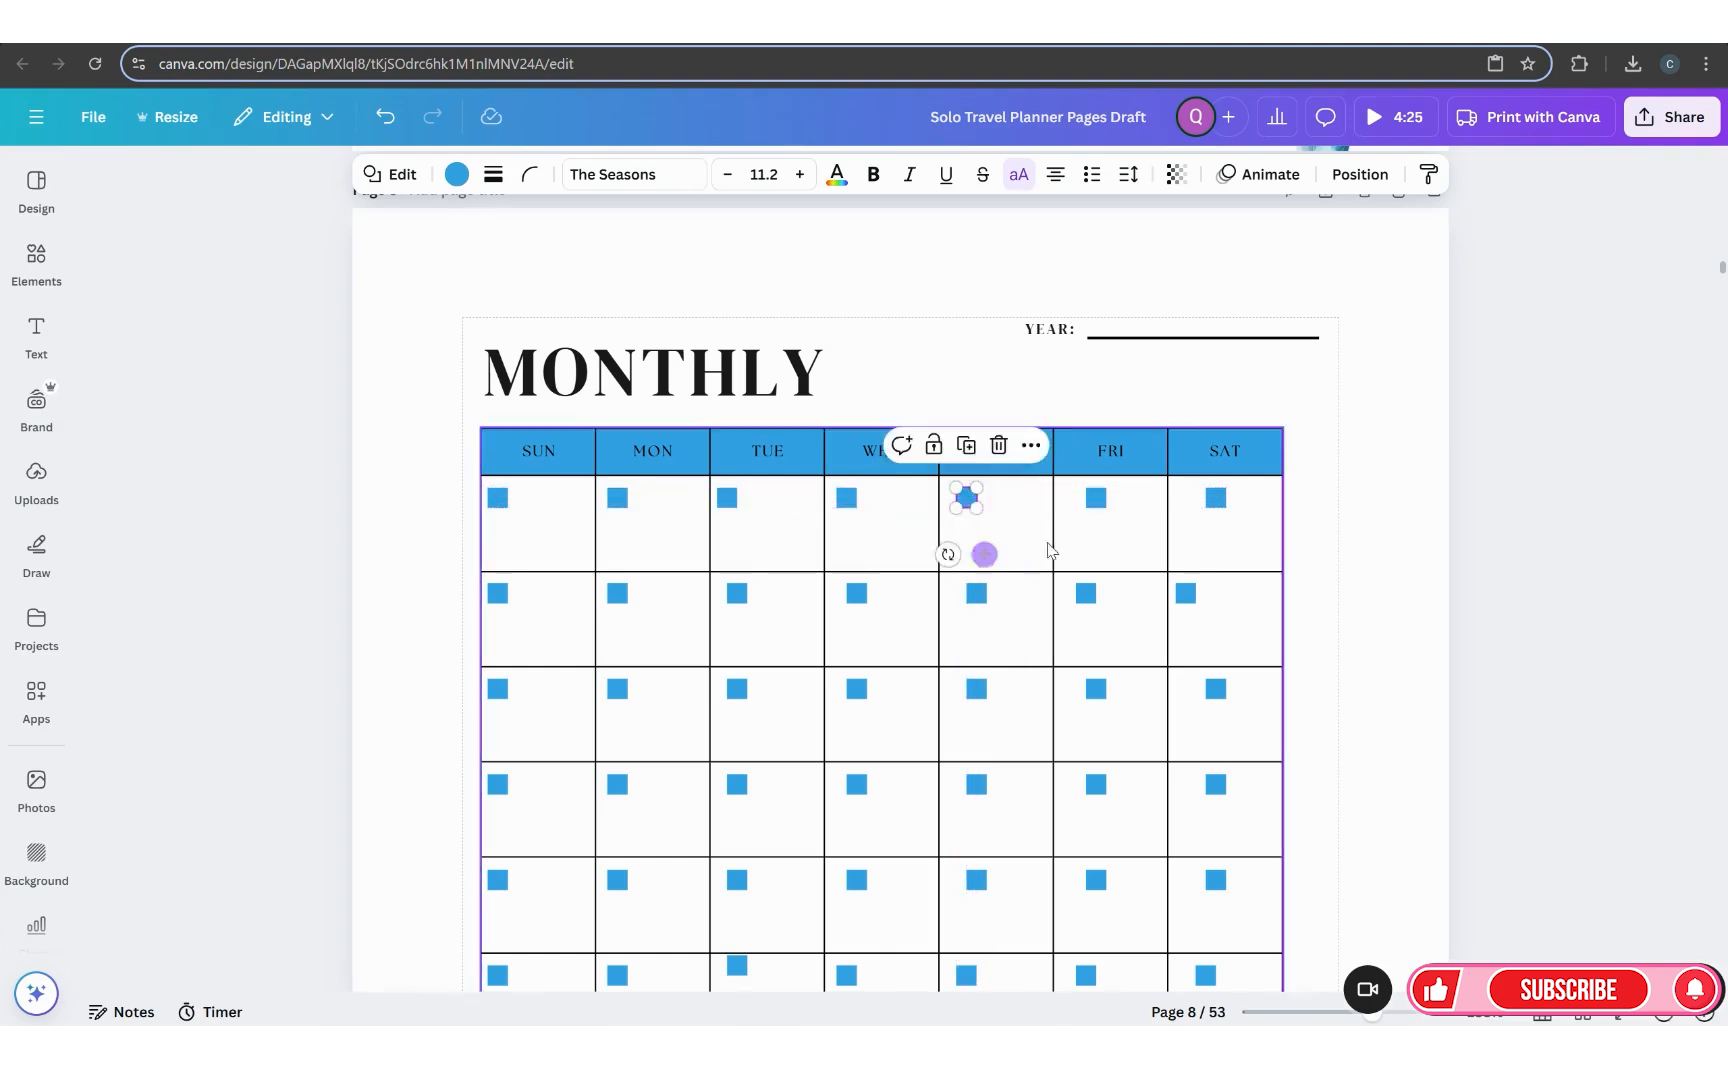
# Step: Move the first-row FRI and SAT squares slightly left, closer to their cells' left borders
pyautogui.click(1108, 508)
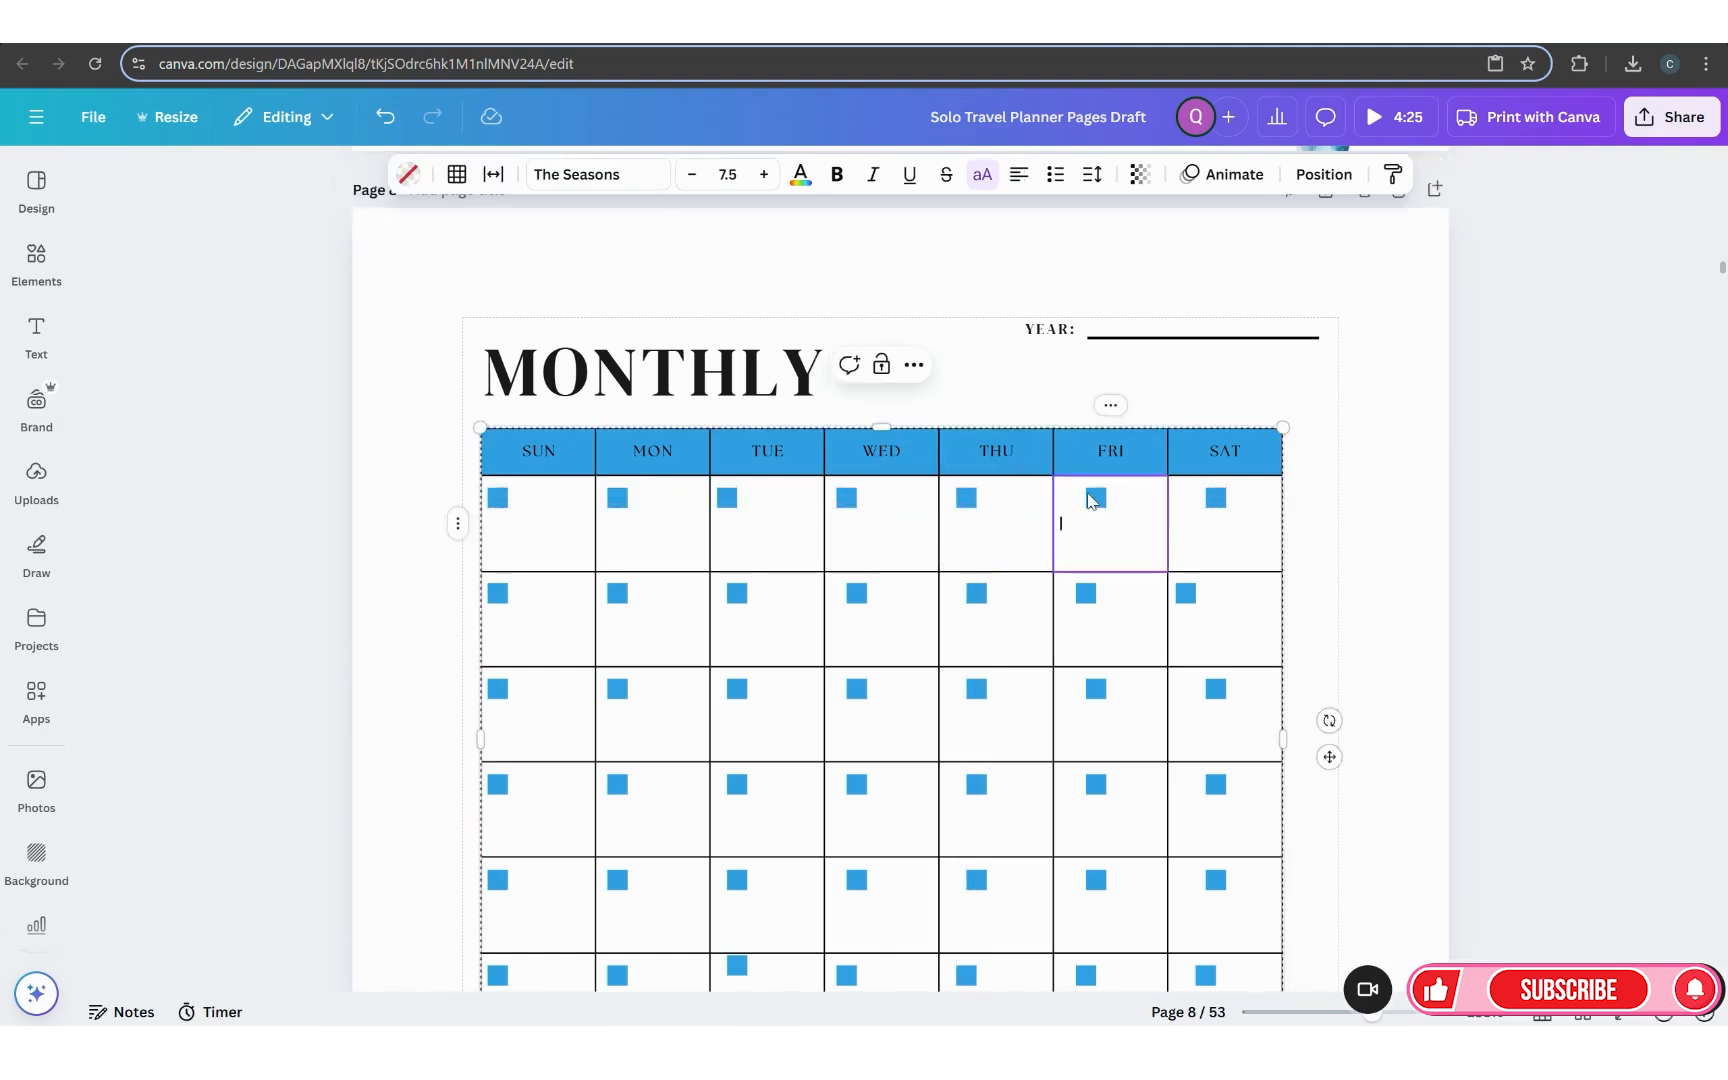
pyautogui.click(1224, 538)
pyautogui.click(1096, 497)
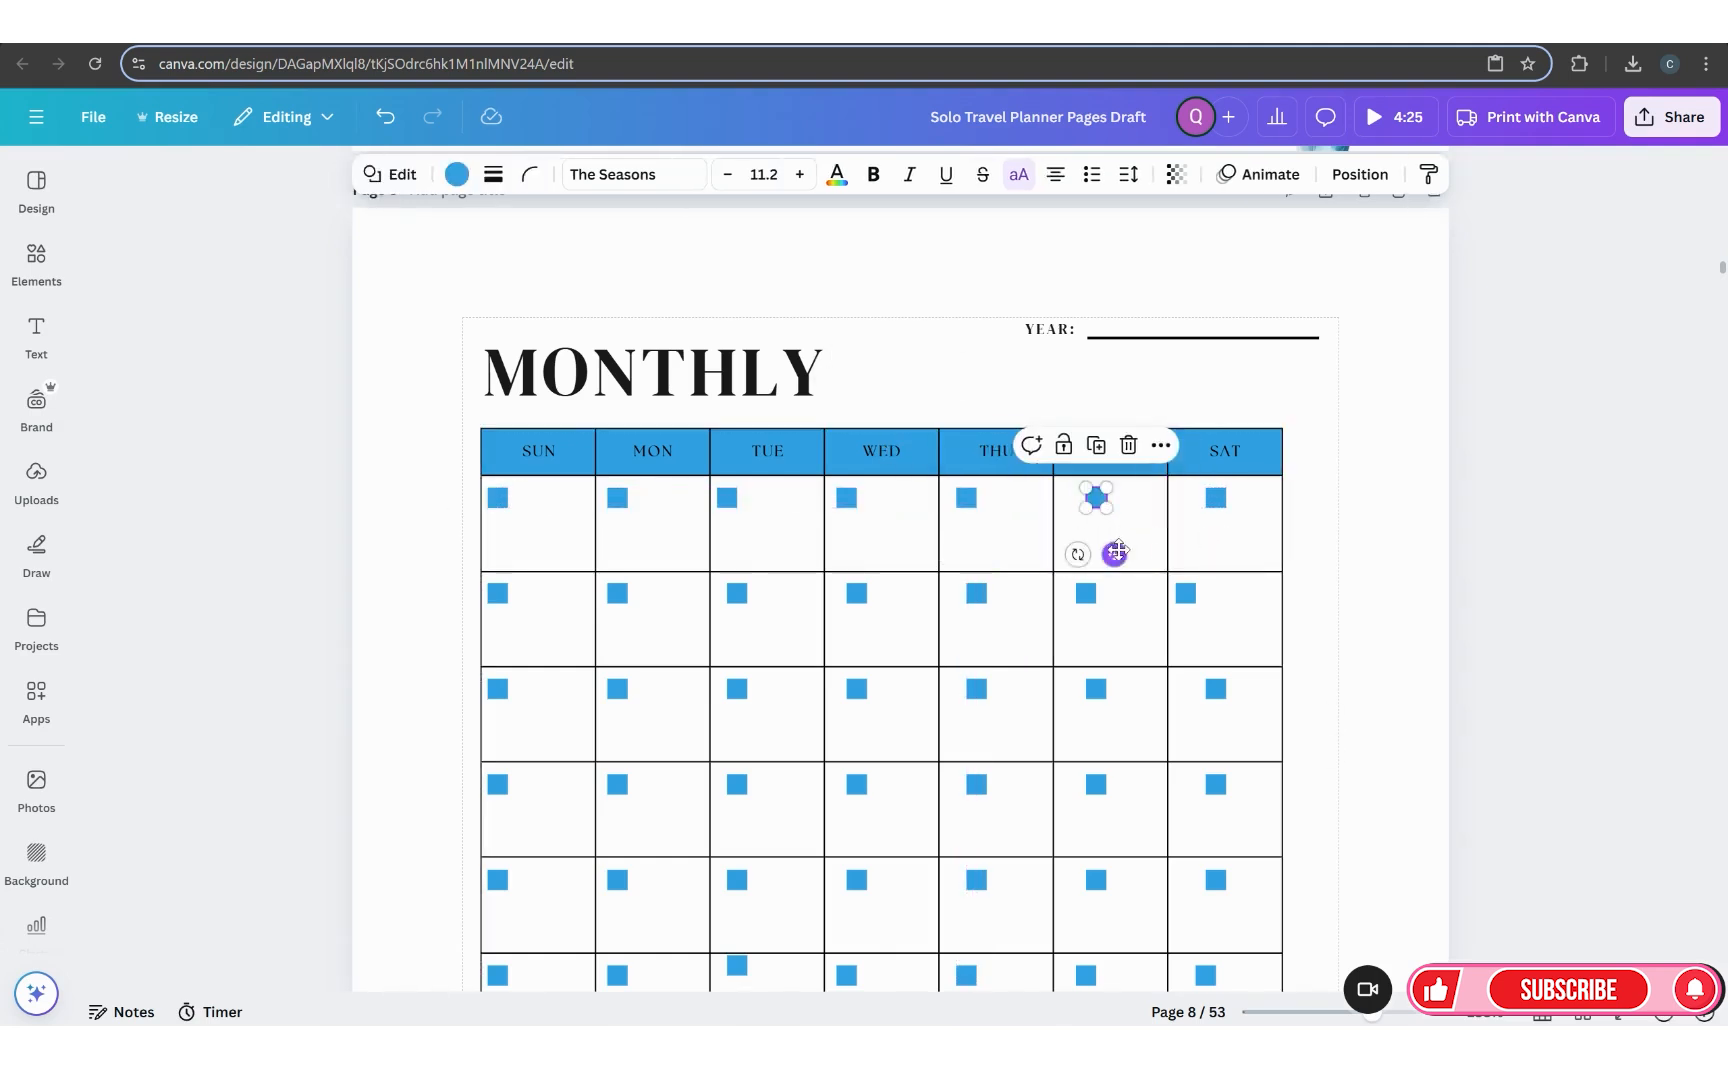
pyautogui.moveTo(1114, 556); pyautogui.dragTo(1106, 557)
pyautogui.click(1215, 497)
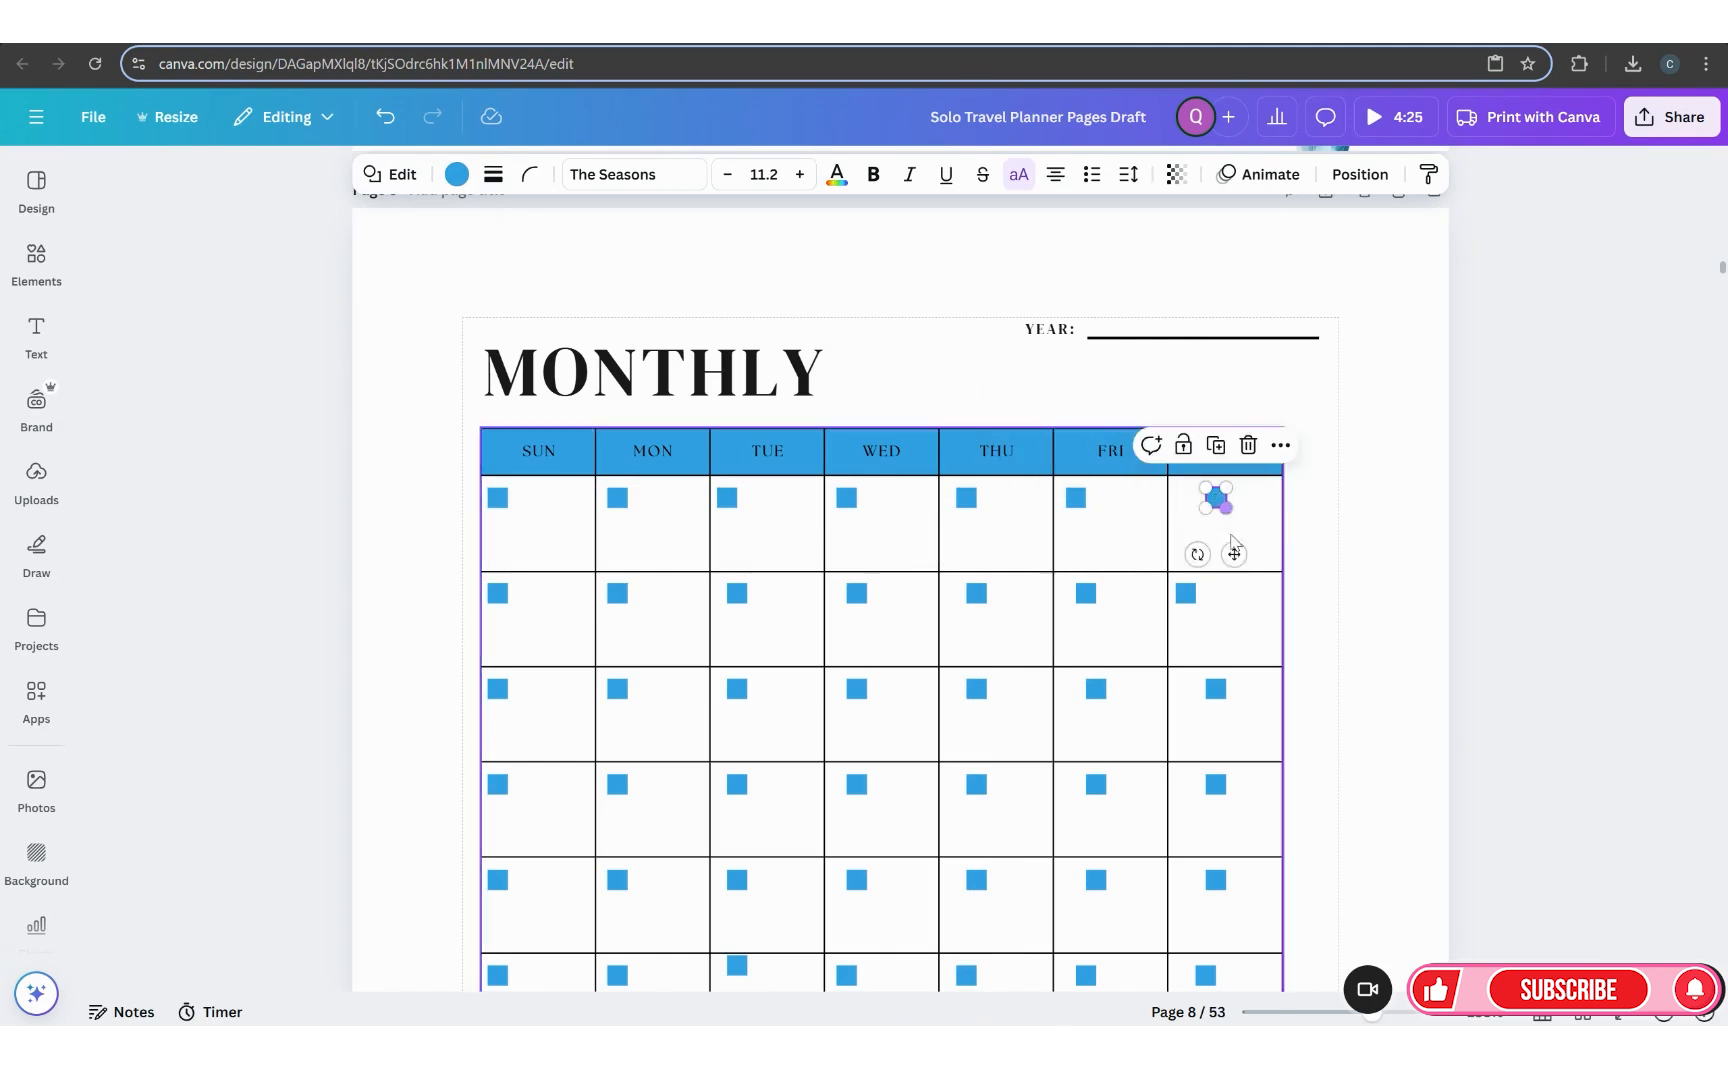
pyautogui.moveTo(1238, 556); pyautogui.dragTo(1222, 557)
# Step: Select the six blue squares in the SUN column together and space them evenly with Tidy up
pyautogui.scroll(-2, 1036, 537)
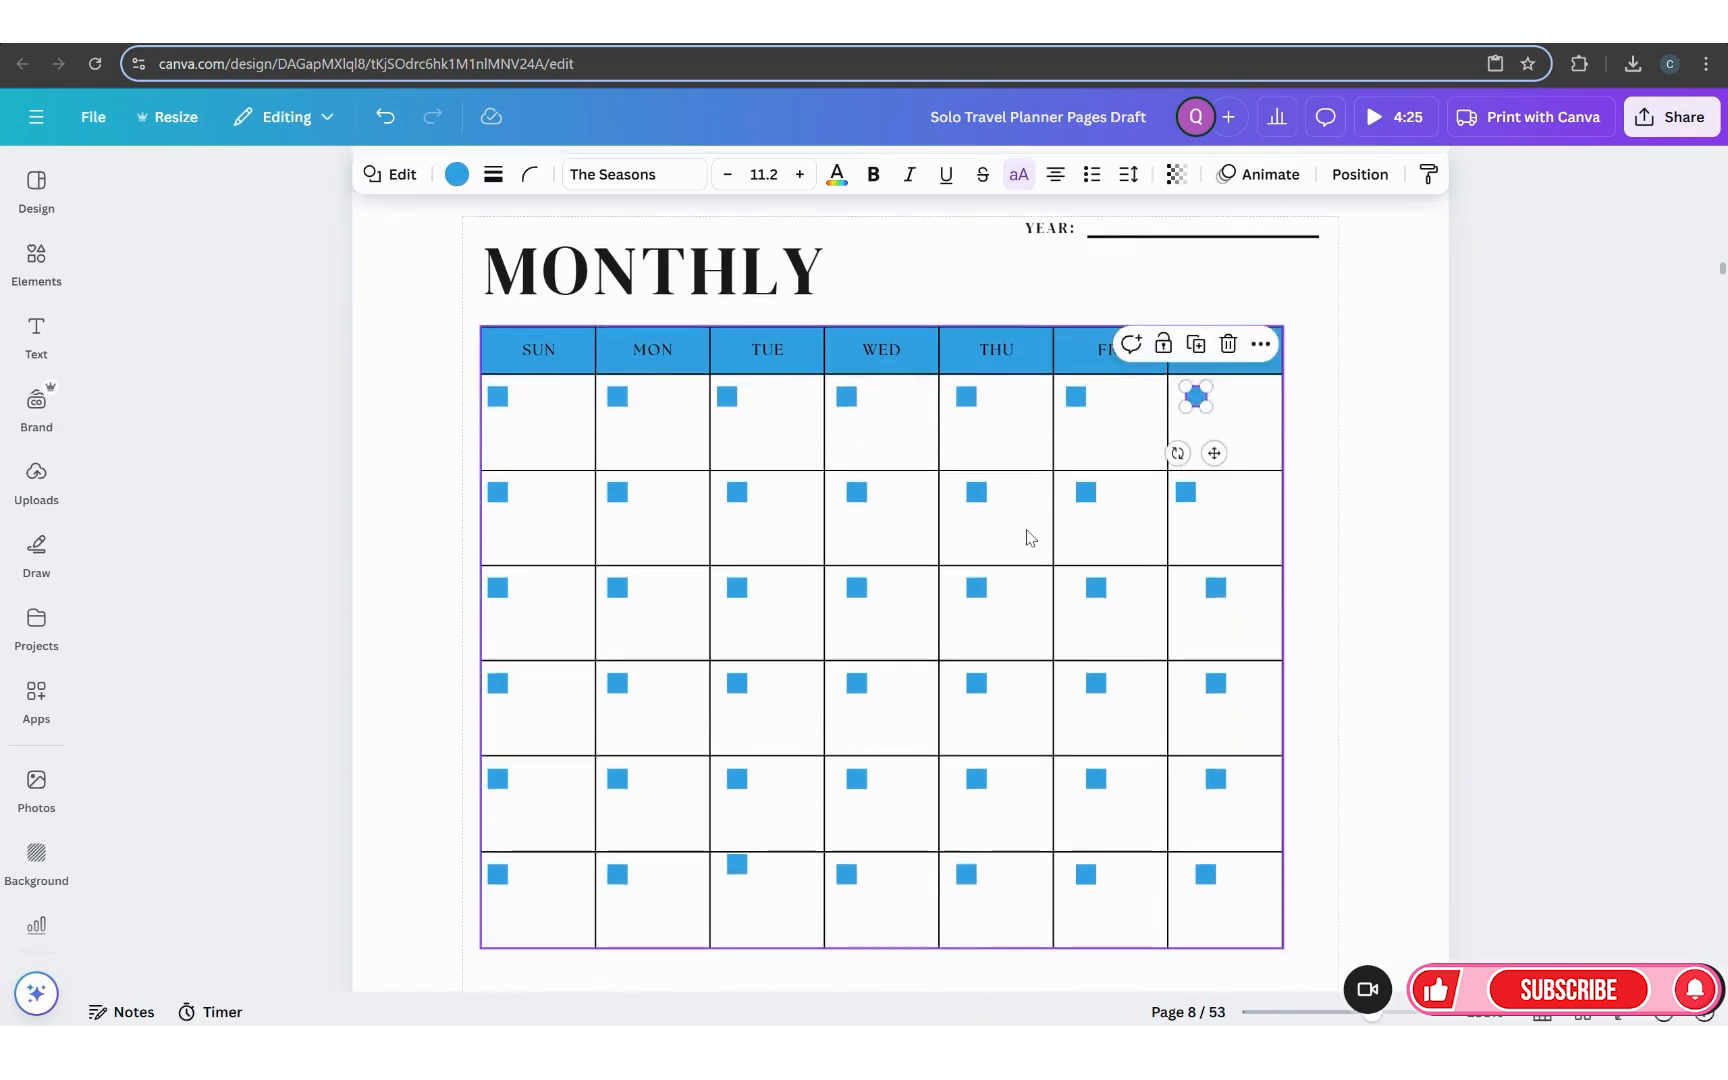
pyautogui.click(497, 397)
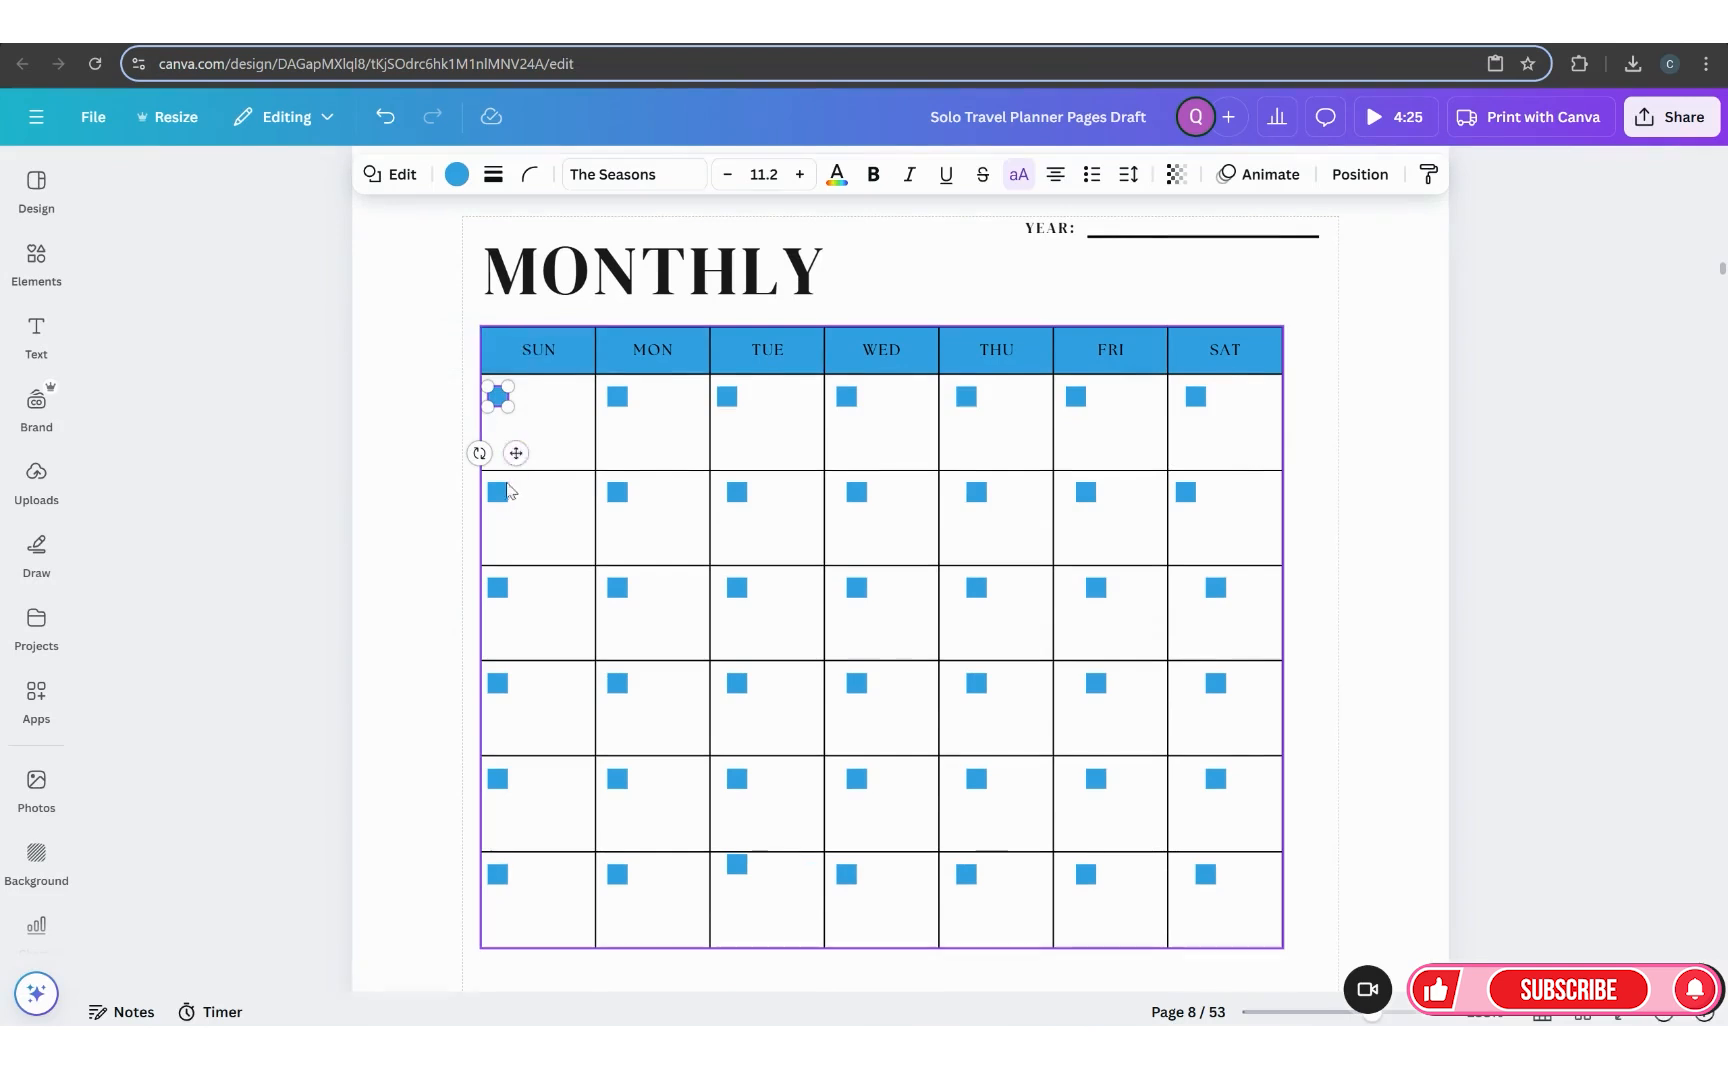
pyautogui.keyDown('shift'); pyautogui.click(497, 492); pyautogui.keyUp('shift')
pyautogui.keyDown('shift'); pyautogui.click(497, 587); pyautogui.keyUp('shift')
pyautogui.keyDown('shift'); pyautogui.click(497, 683); pyautogui.keyUp('shift')
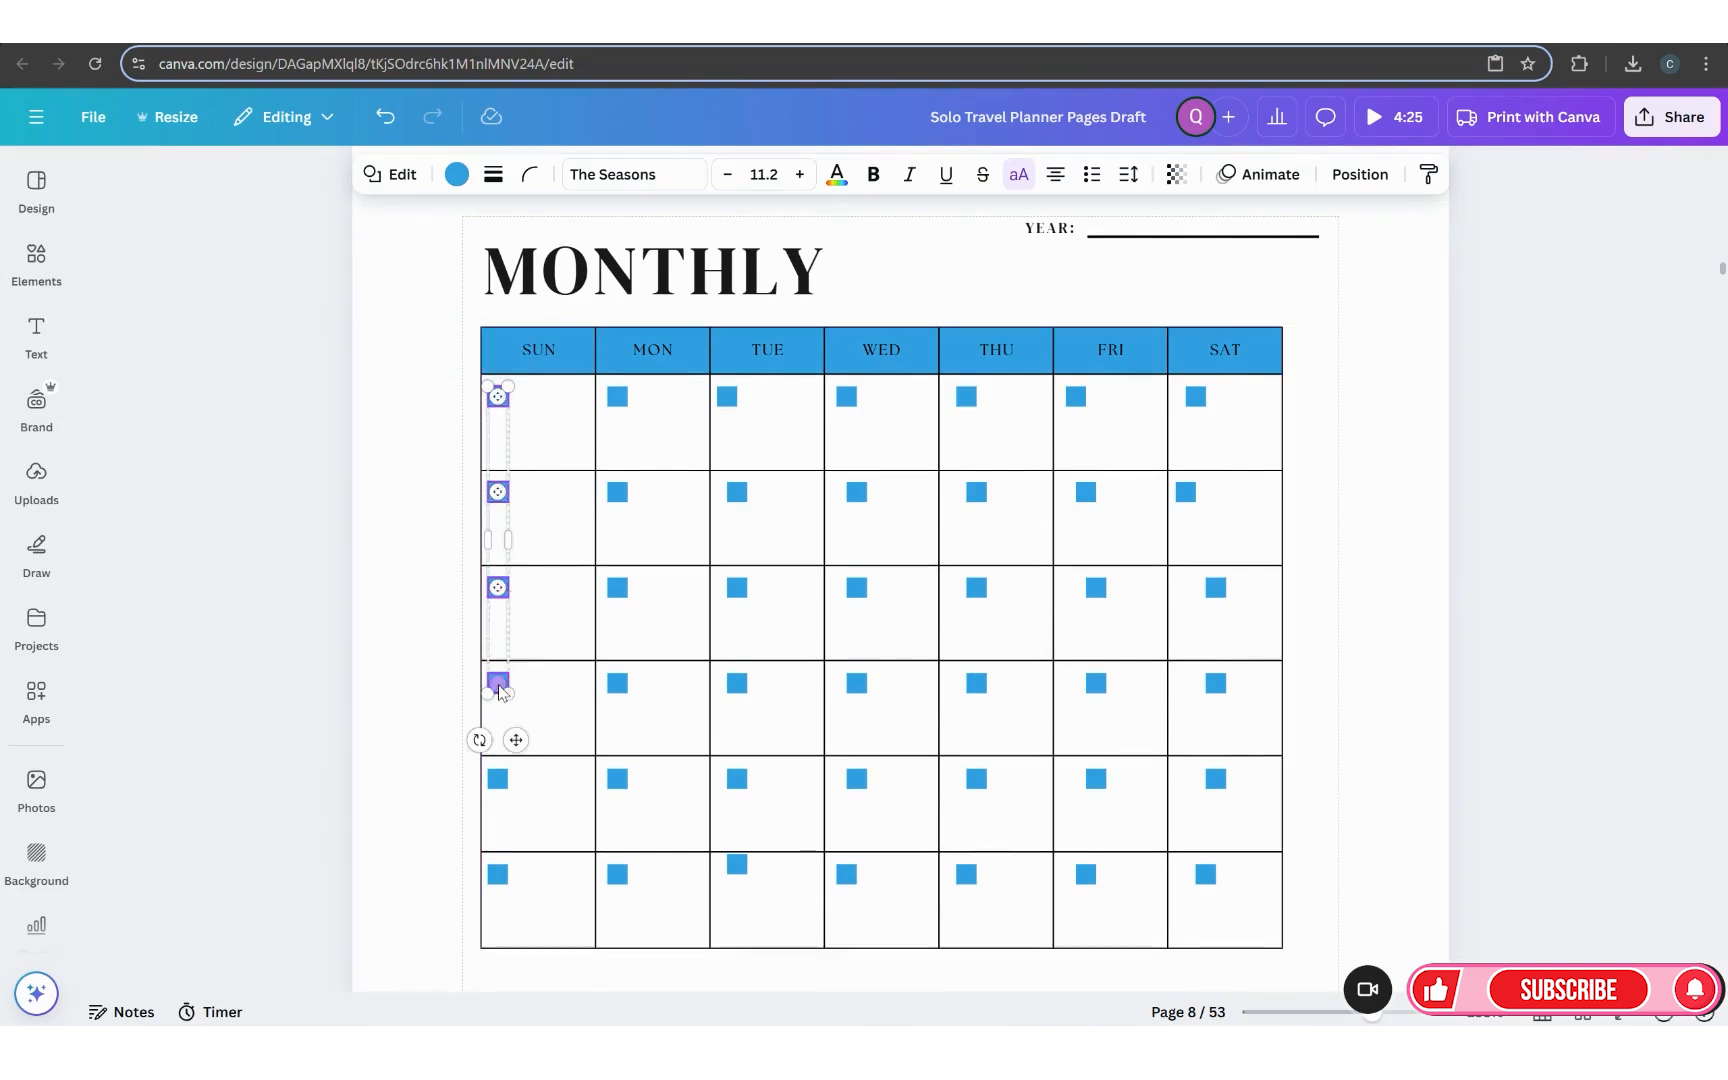
pyautogui.keyDown('shift'); pyautogui.click(497, 779); pyautogui.keyUp('shift')
pyautogui.keyDown('shift'); pyautogui.click(497, 874); pyautogui.keyUp('shift')
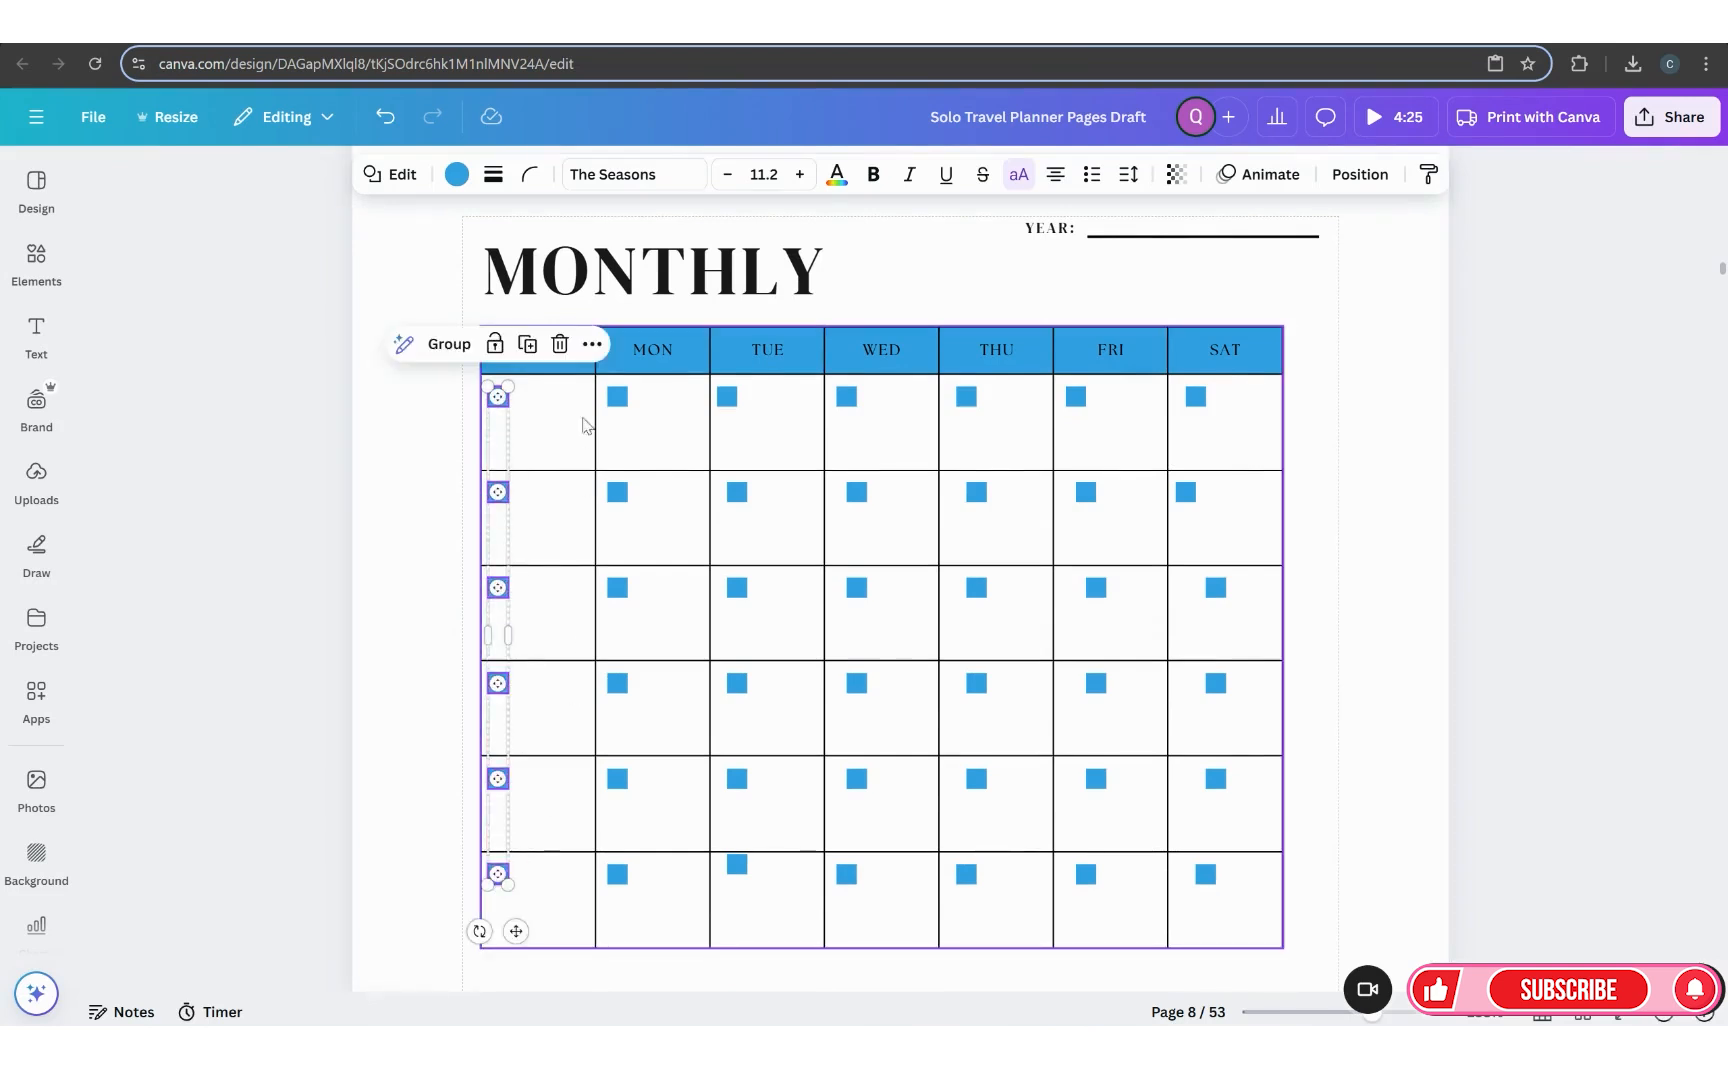
pyautogui.click(592, 344)
pyautogui.moveTo(718, 704)
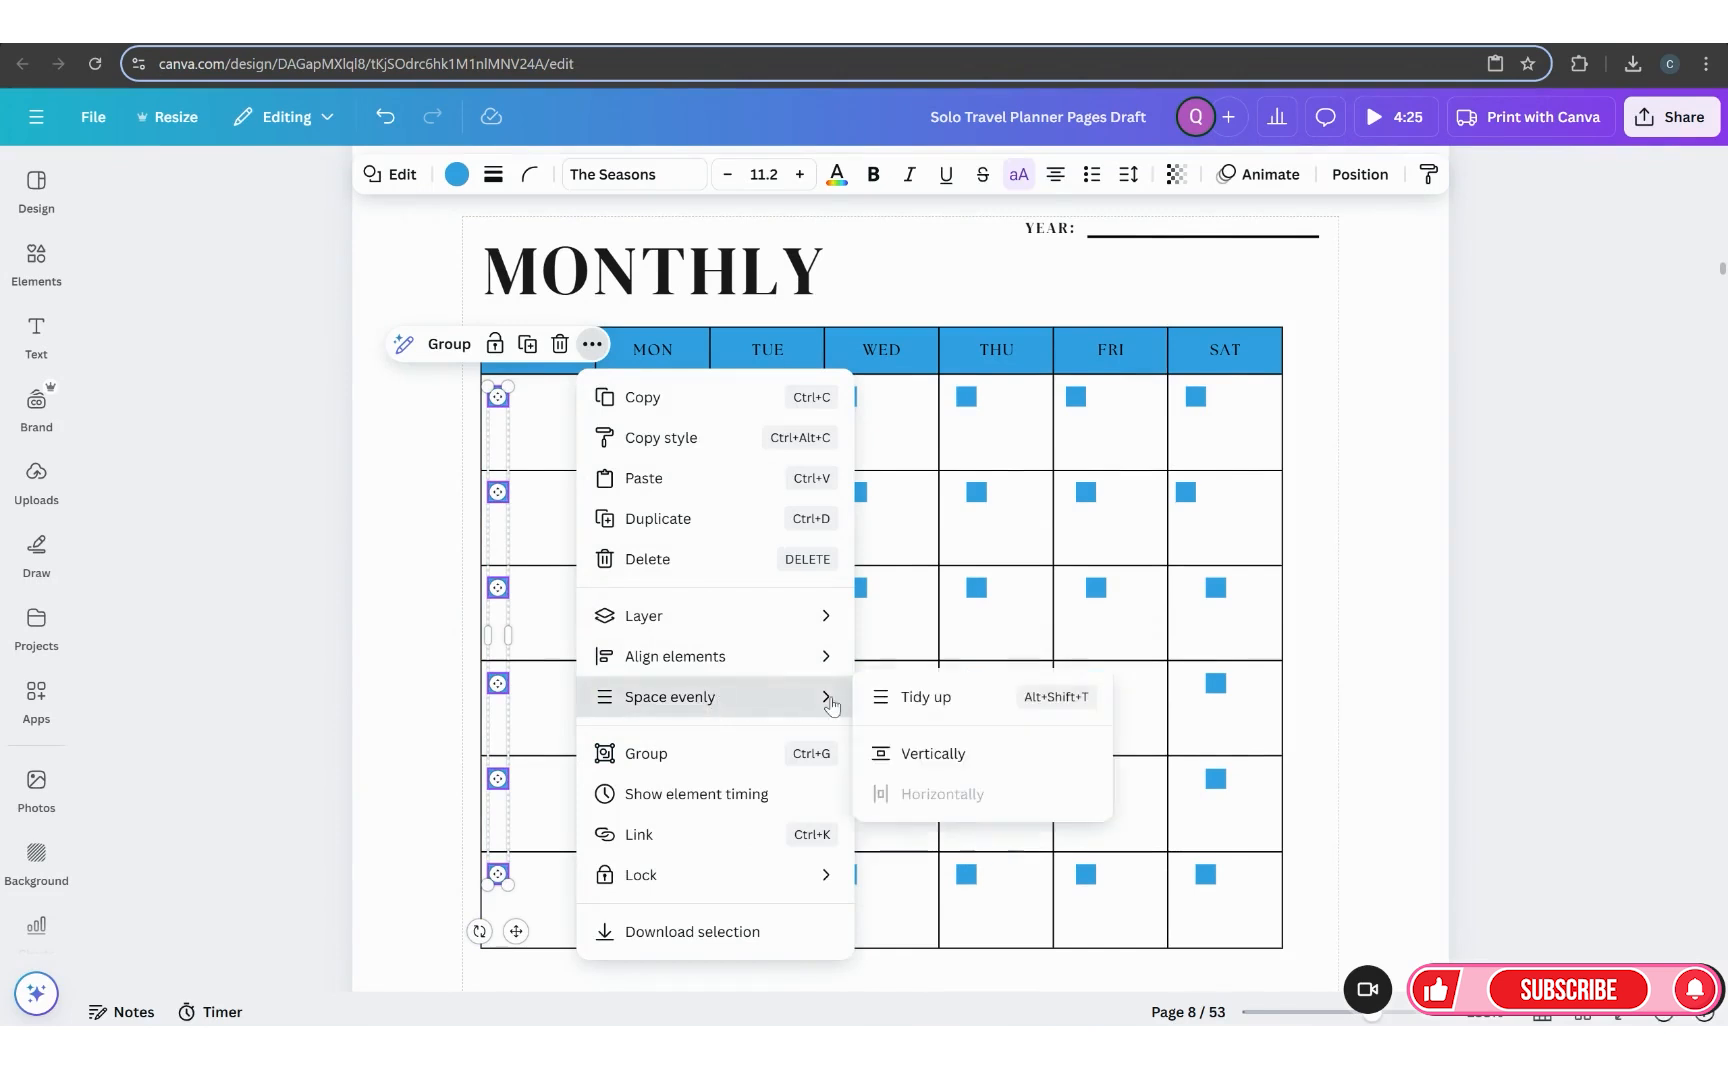
pyautogui.click(899, 697)
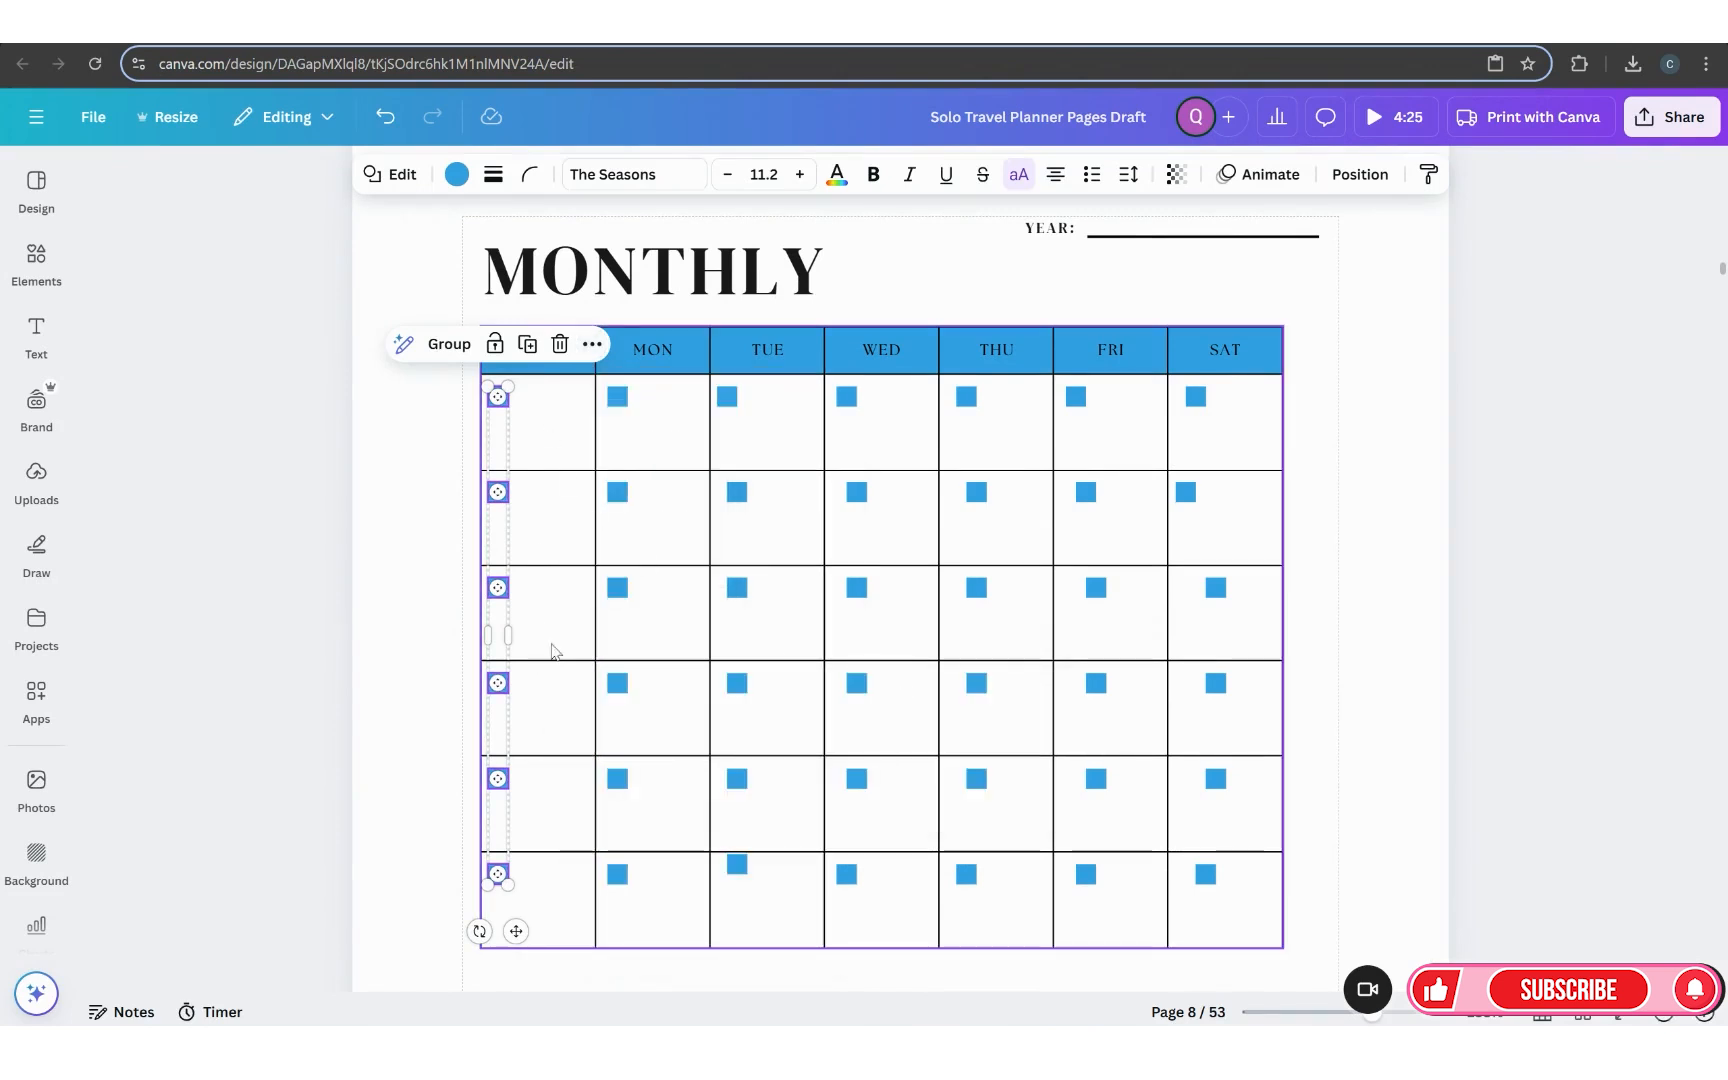
pyautogui.click(618, 398)
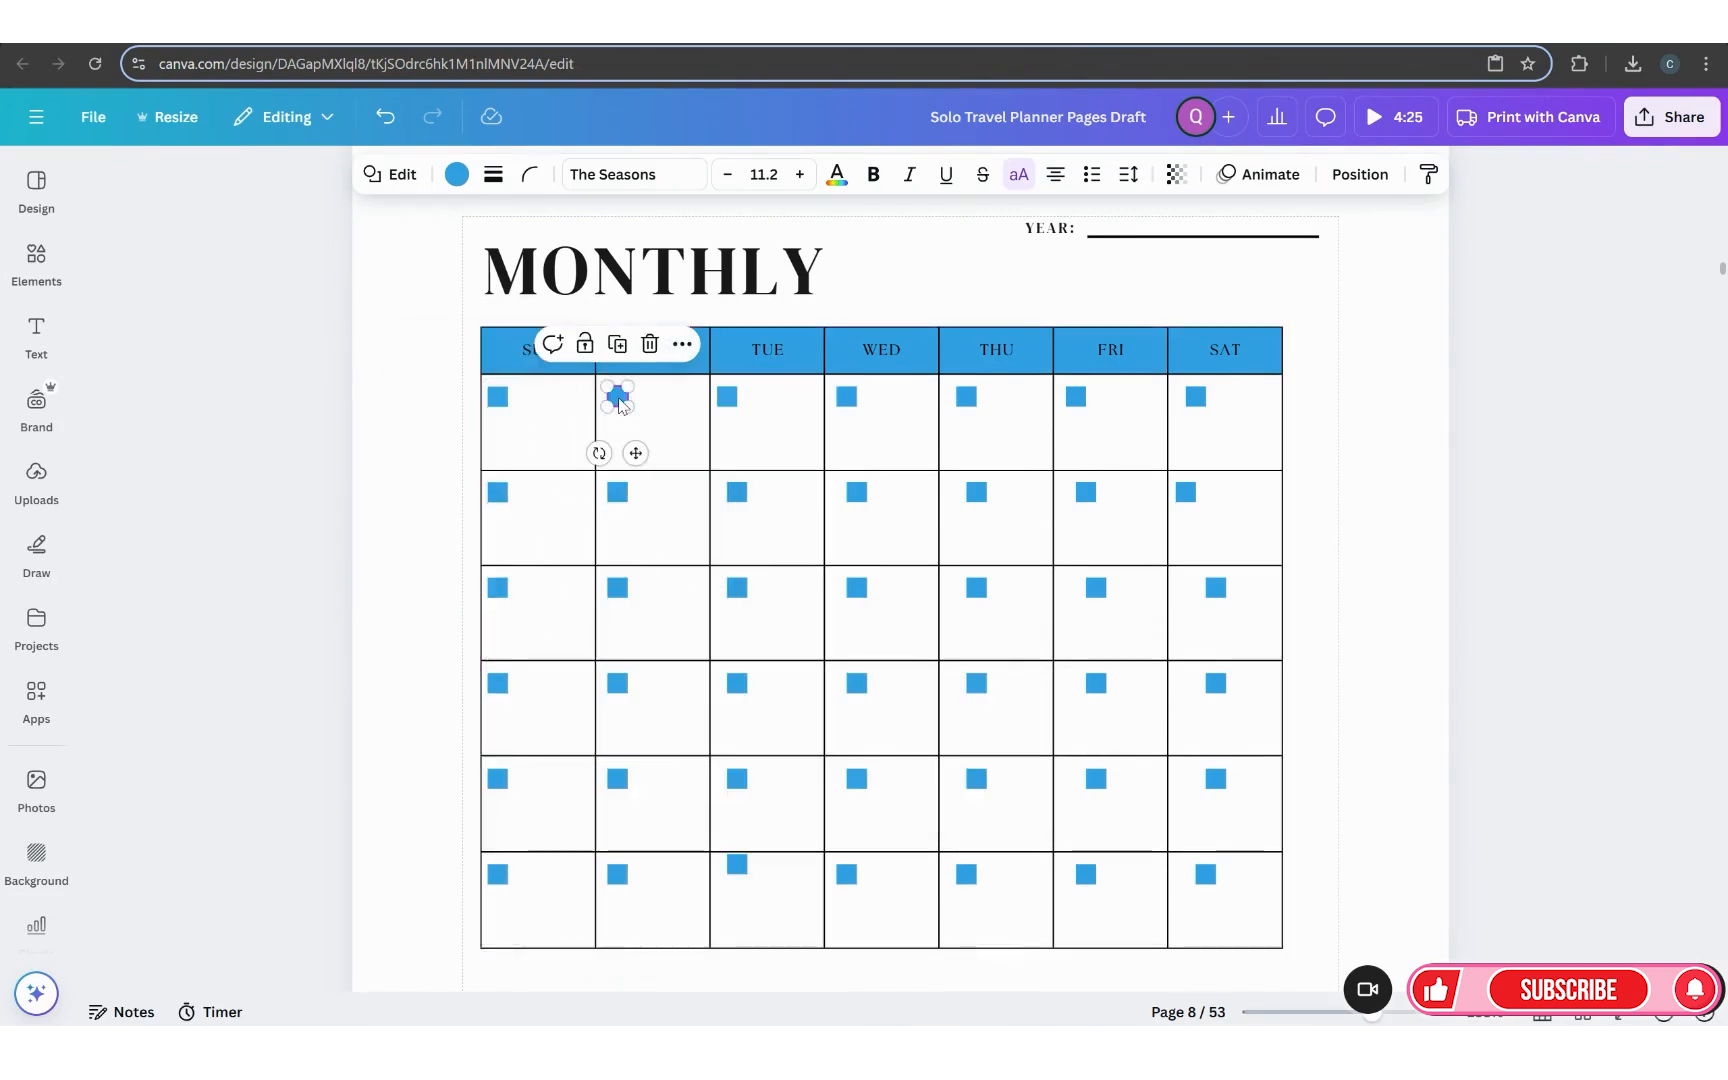
pyautogui.keyDown('shift'); pyautogui.click(618, 492); pyautogui.keyUp('shift')
pyautogui.keyDown('shift'); pyautogui.click(622, 585); pyautogui.keyUp('shift')
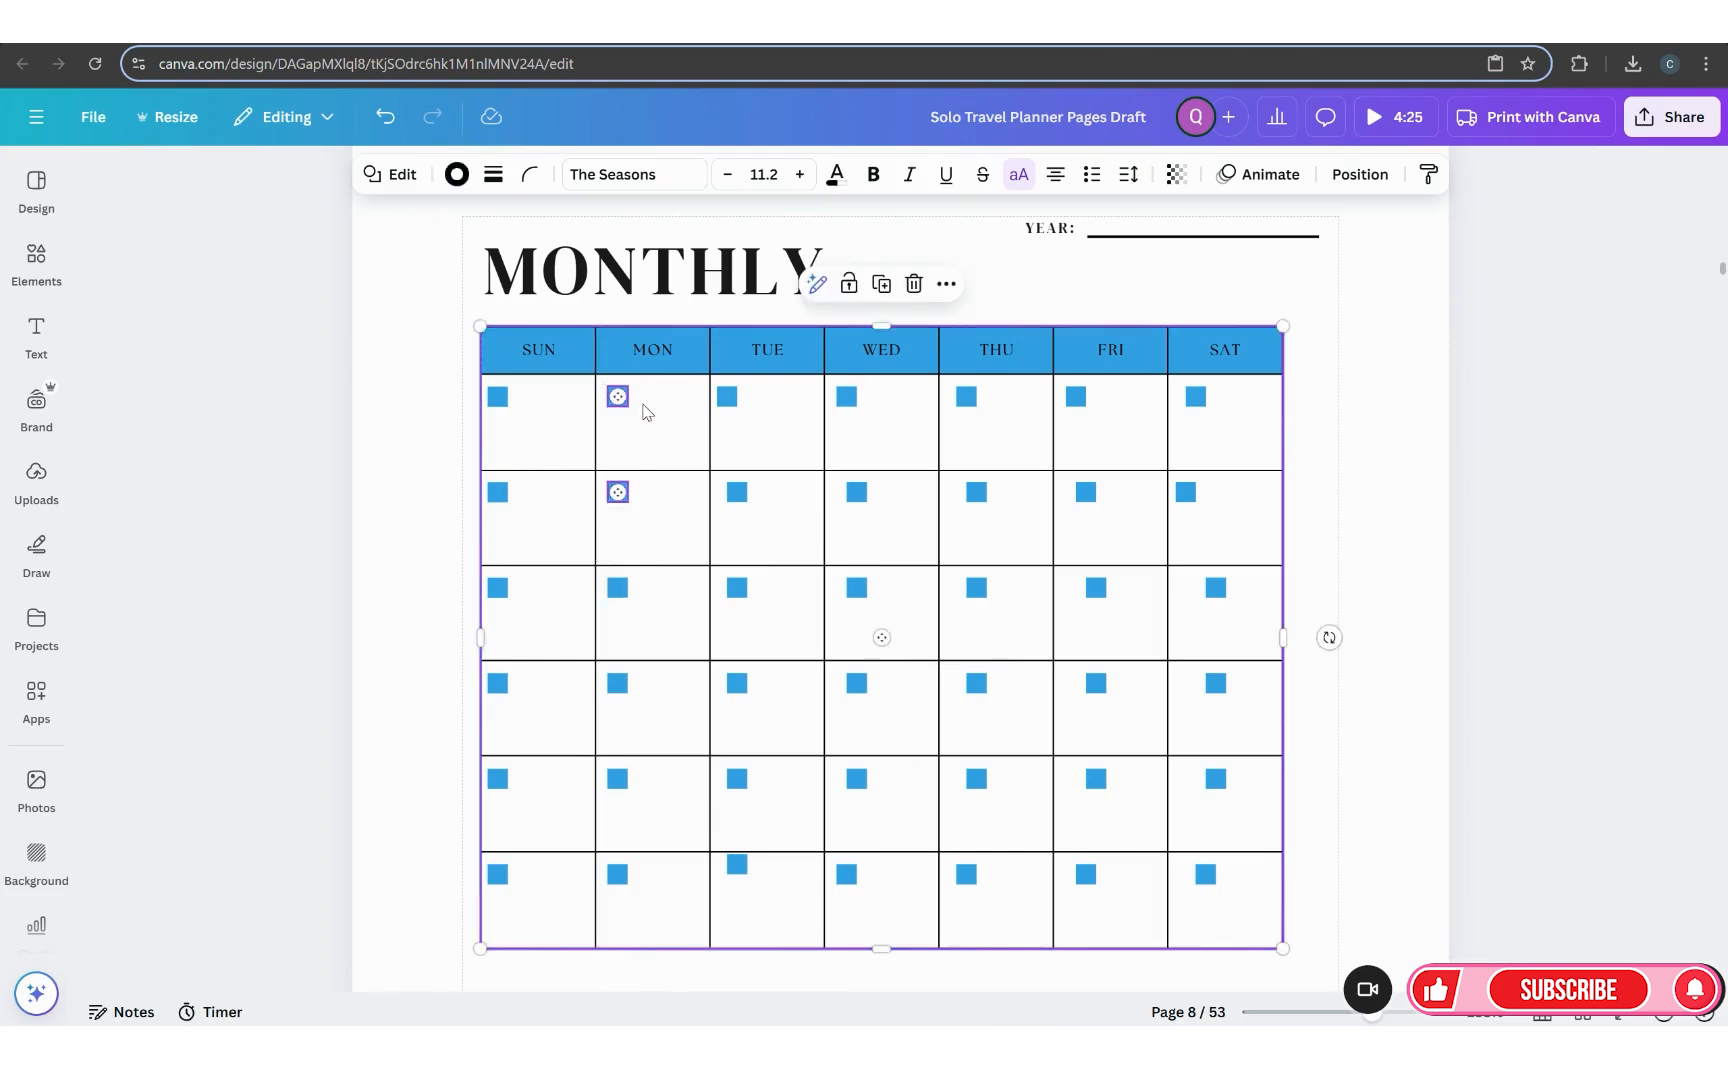
pyautogui.click(1342, 455)
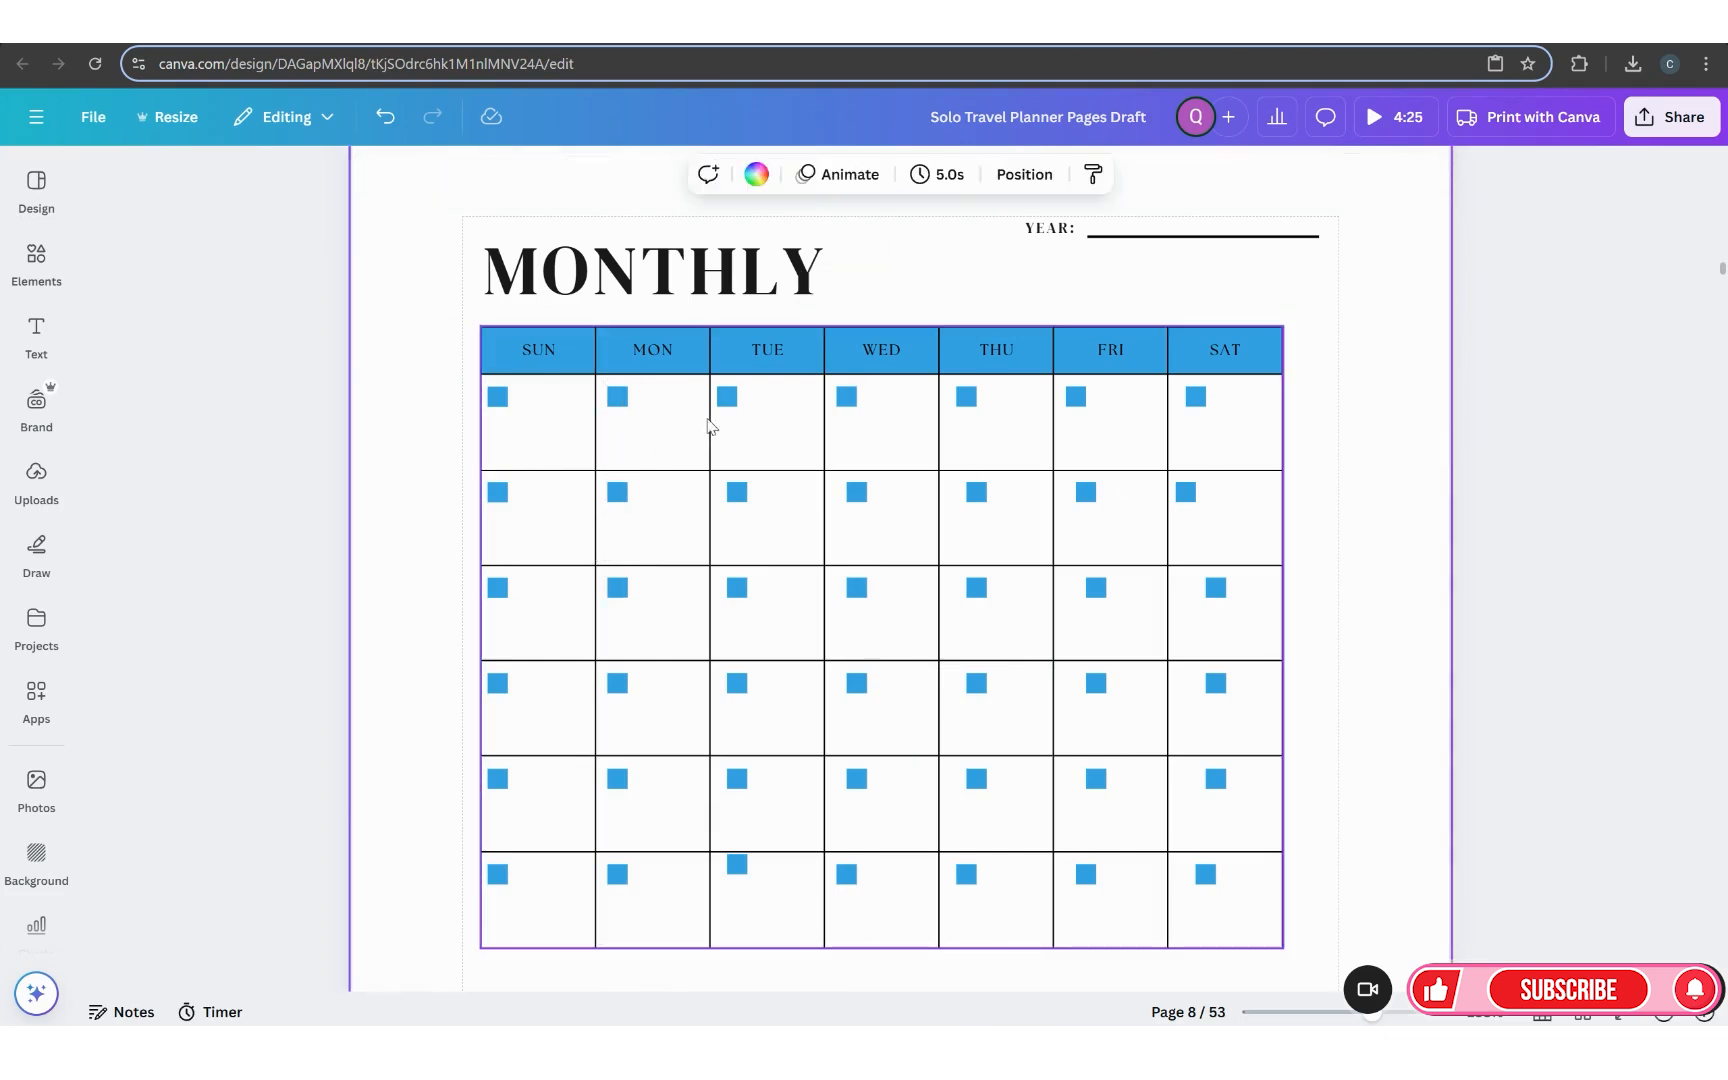
# Step: Select the six blue squares in the MON column together, group them, and clear the selection
pyautogui.click(618, 396)
pyautogui.click(618, 395)
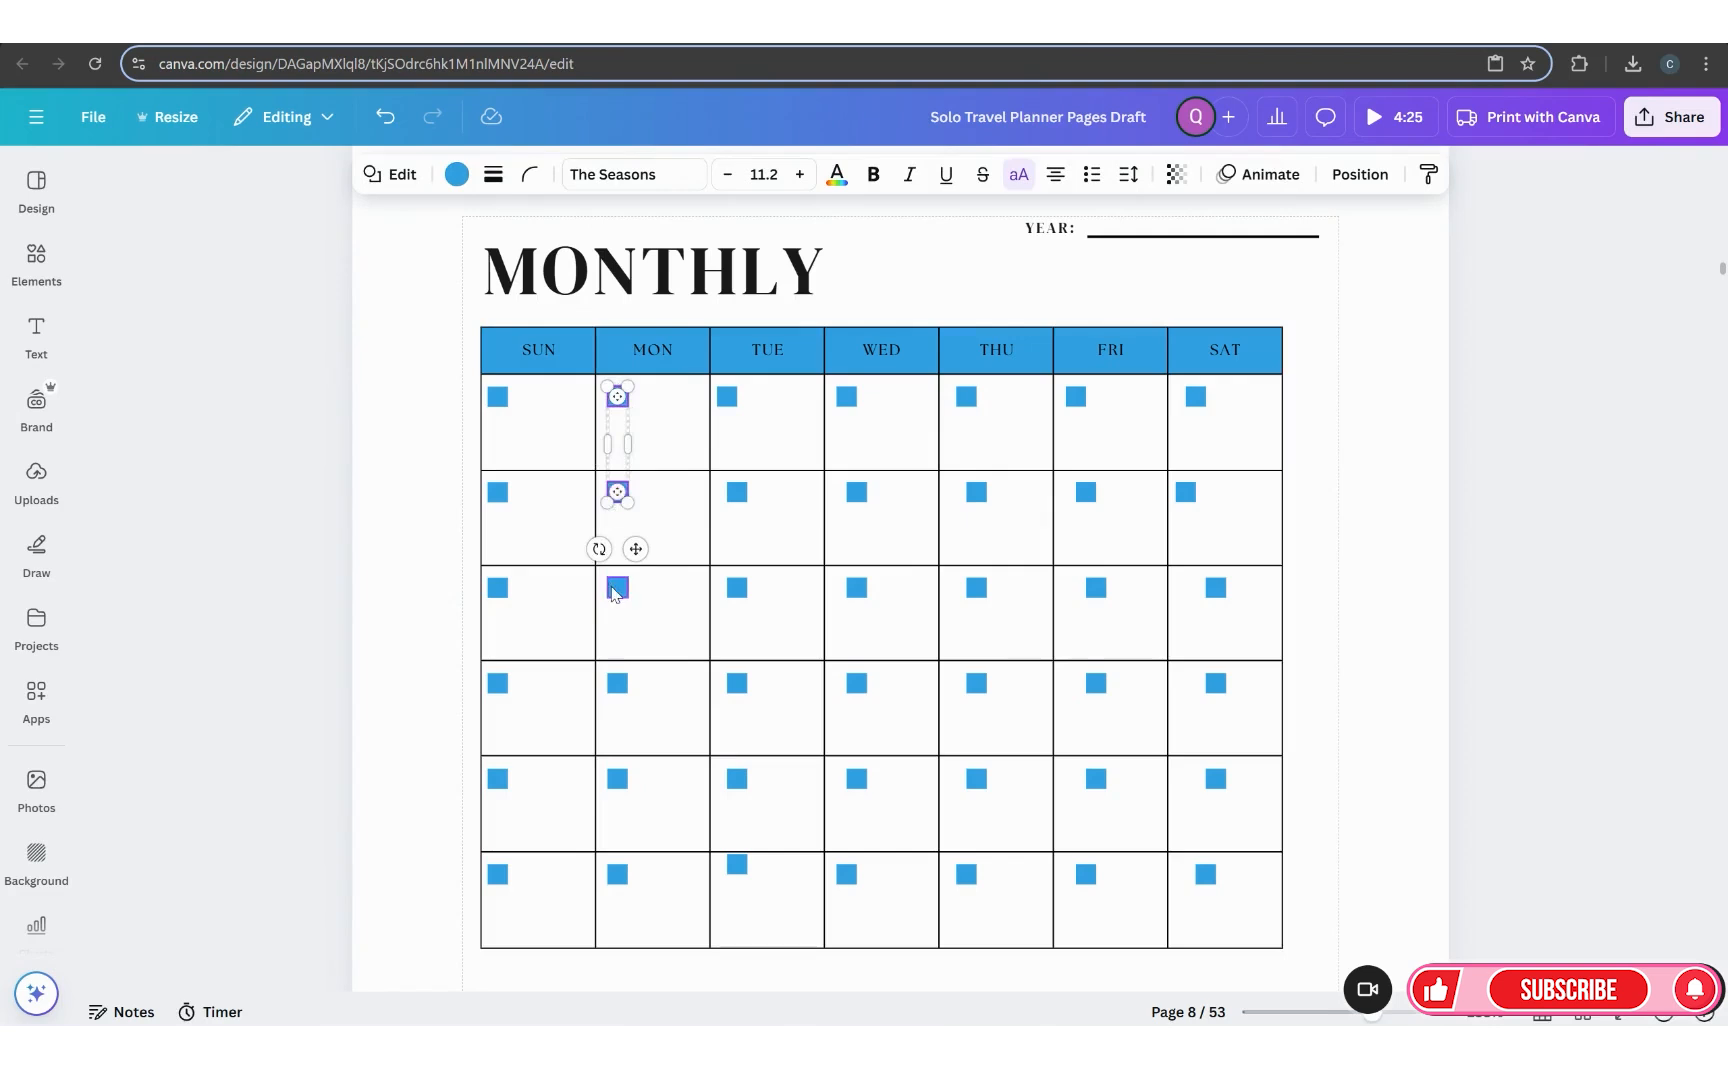
pyautogui.keyDown('shift'); pyautogui.click(617, 587); pyautogui.keyUp('shift')
pyautogui.keyDown('shift'); pyautogui.click(617, 683); pyautogui.keyUp('shift')
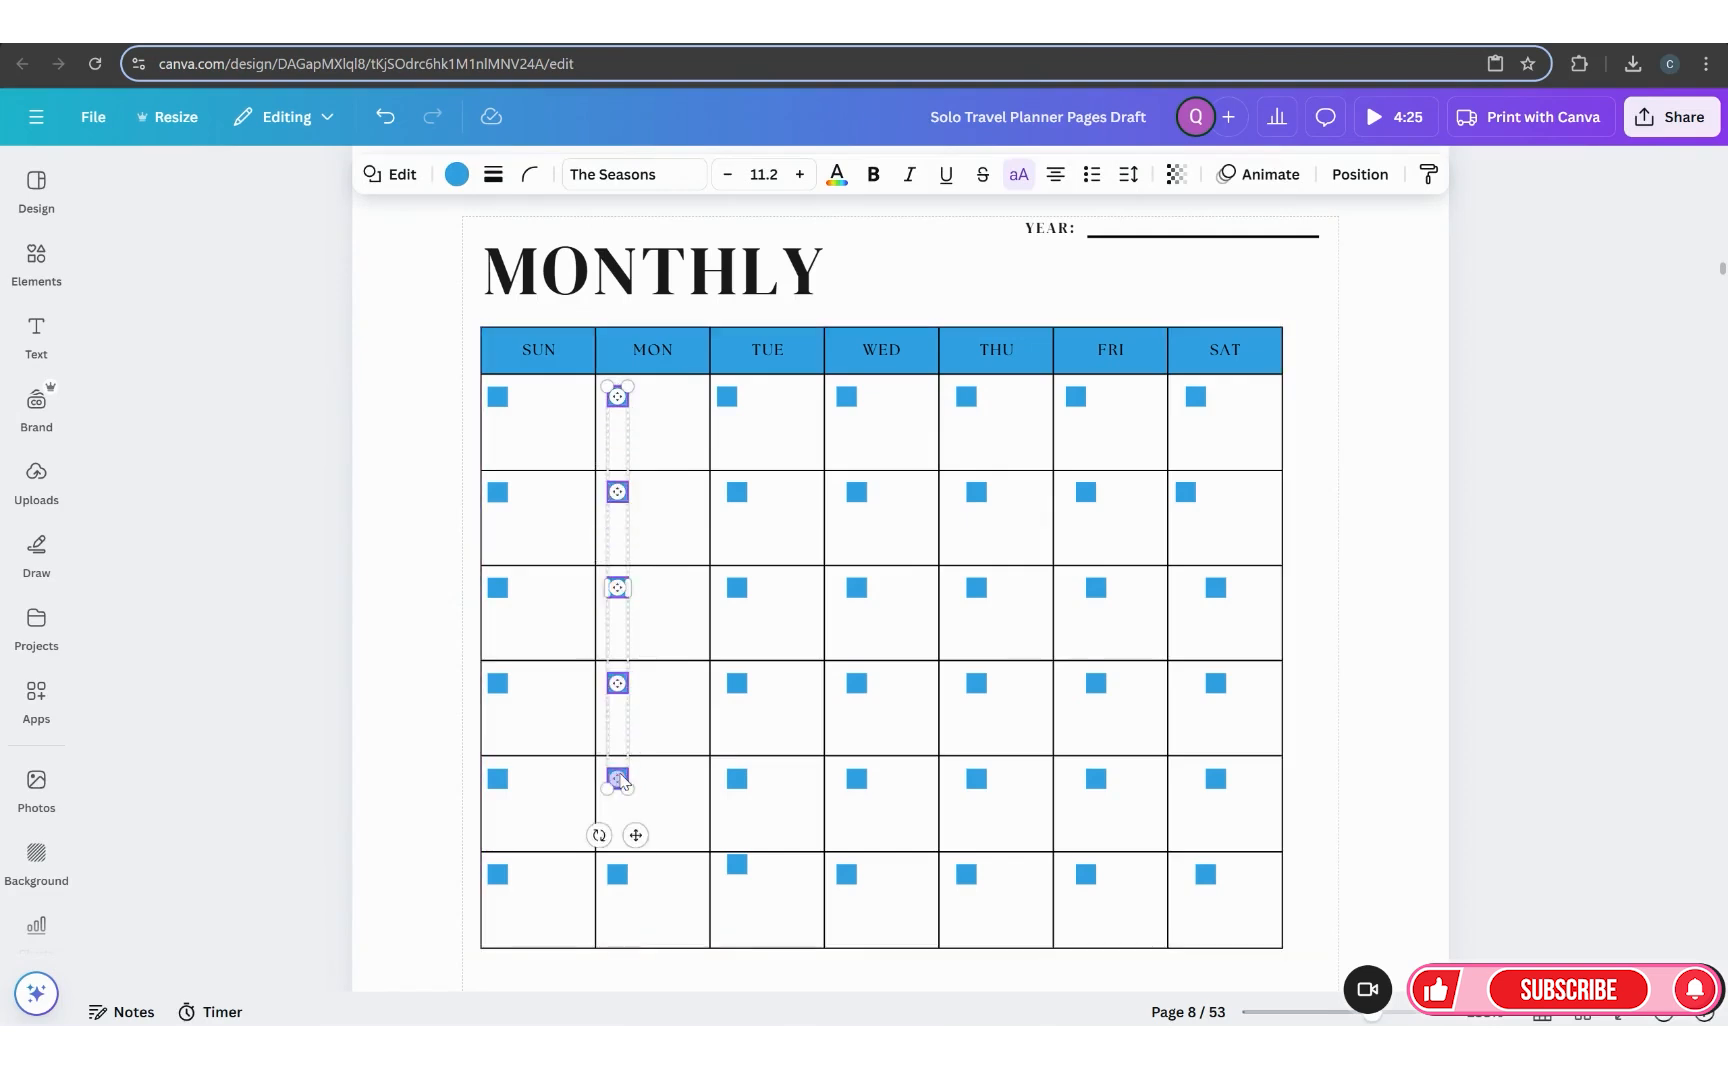
pyautogui.keyDown('shift'); pyautogui.click(617, 778); pyautogui.keyUp('shift')
pyautogui.keyDown('shift'); pyautogui.click(617, 874); pyautogui.keyUp('shift')
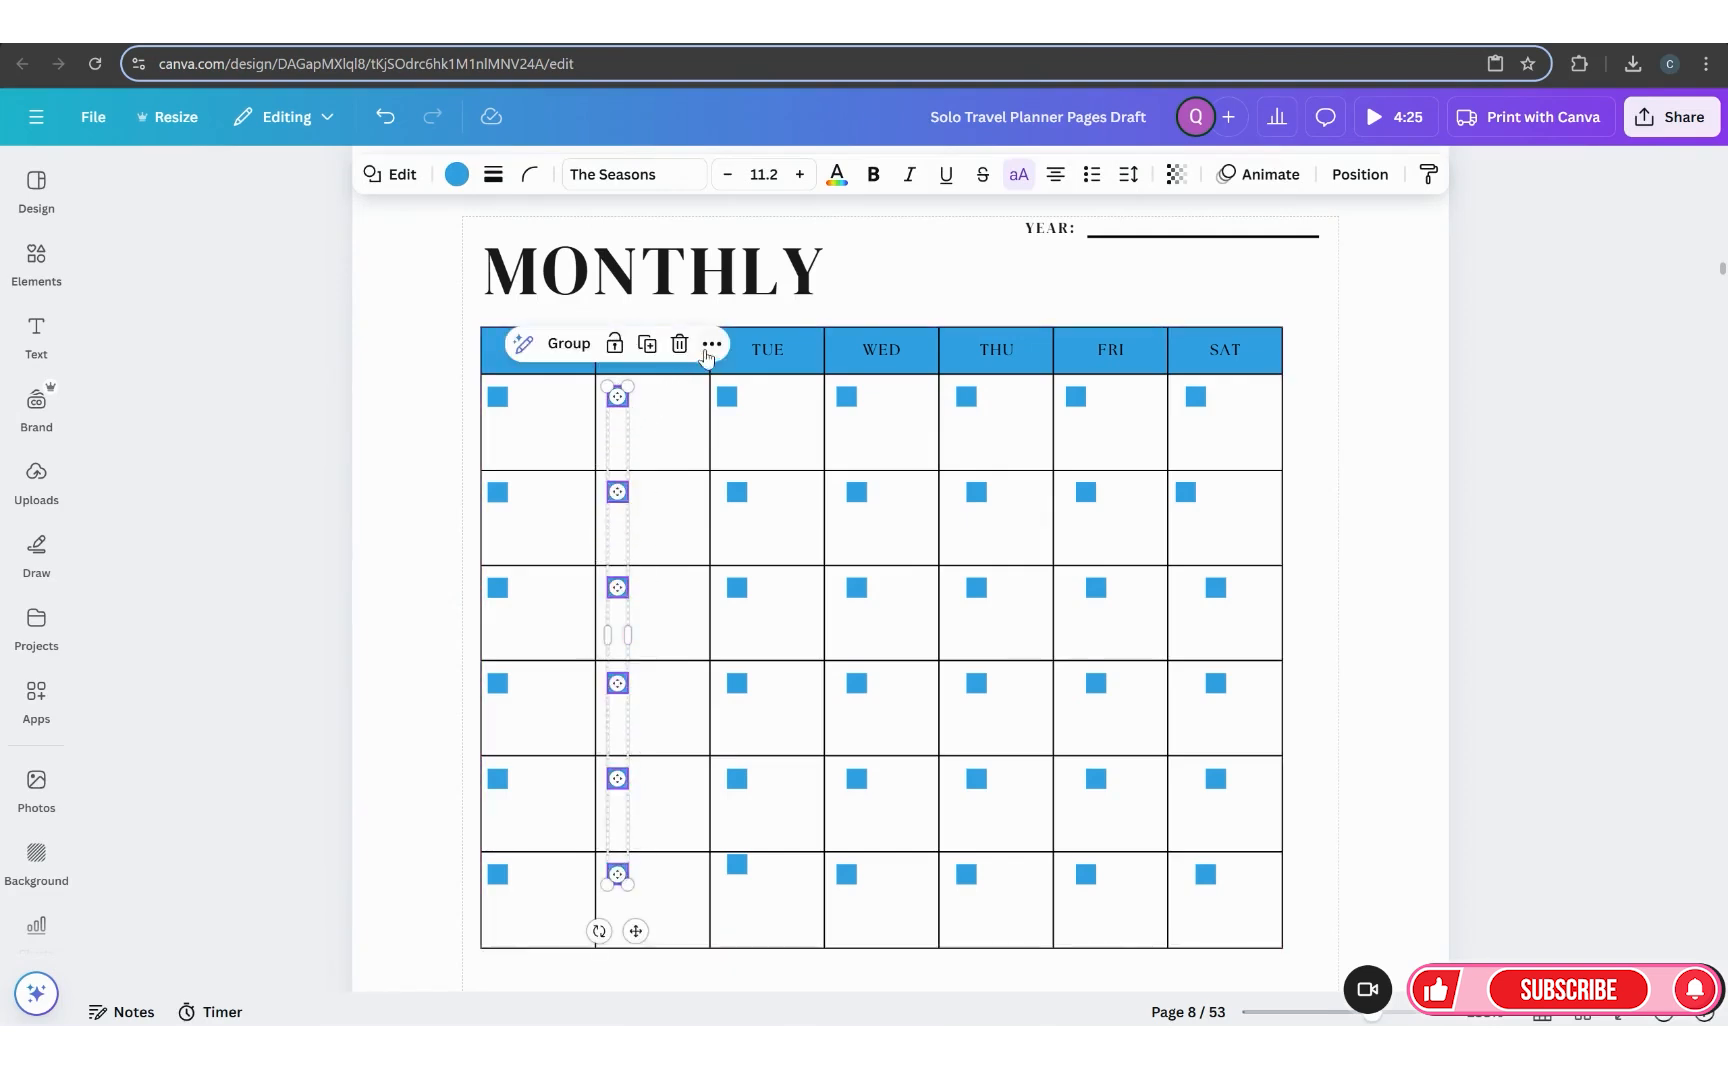
pyautogui.click(711, 343)
pyautogui.moveTo(820, 666)
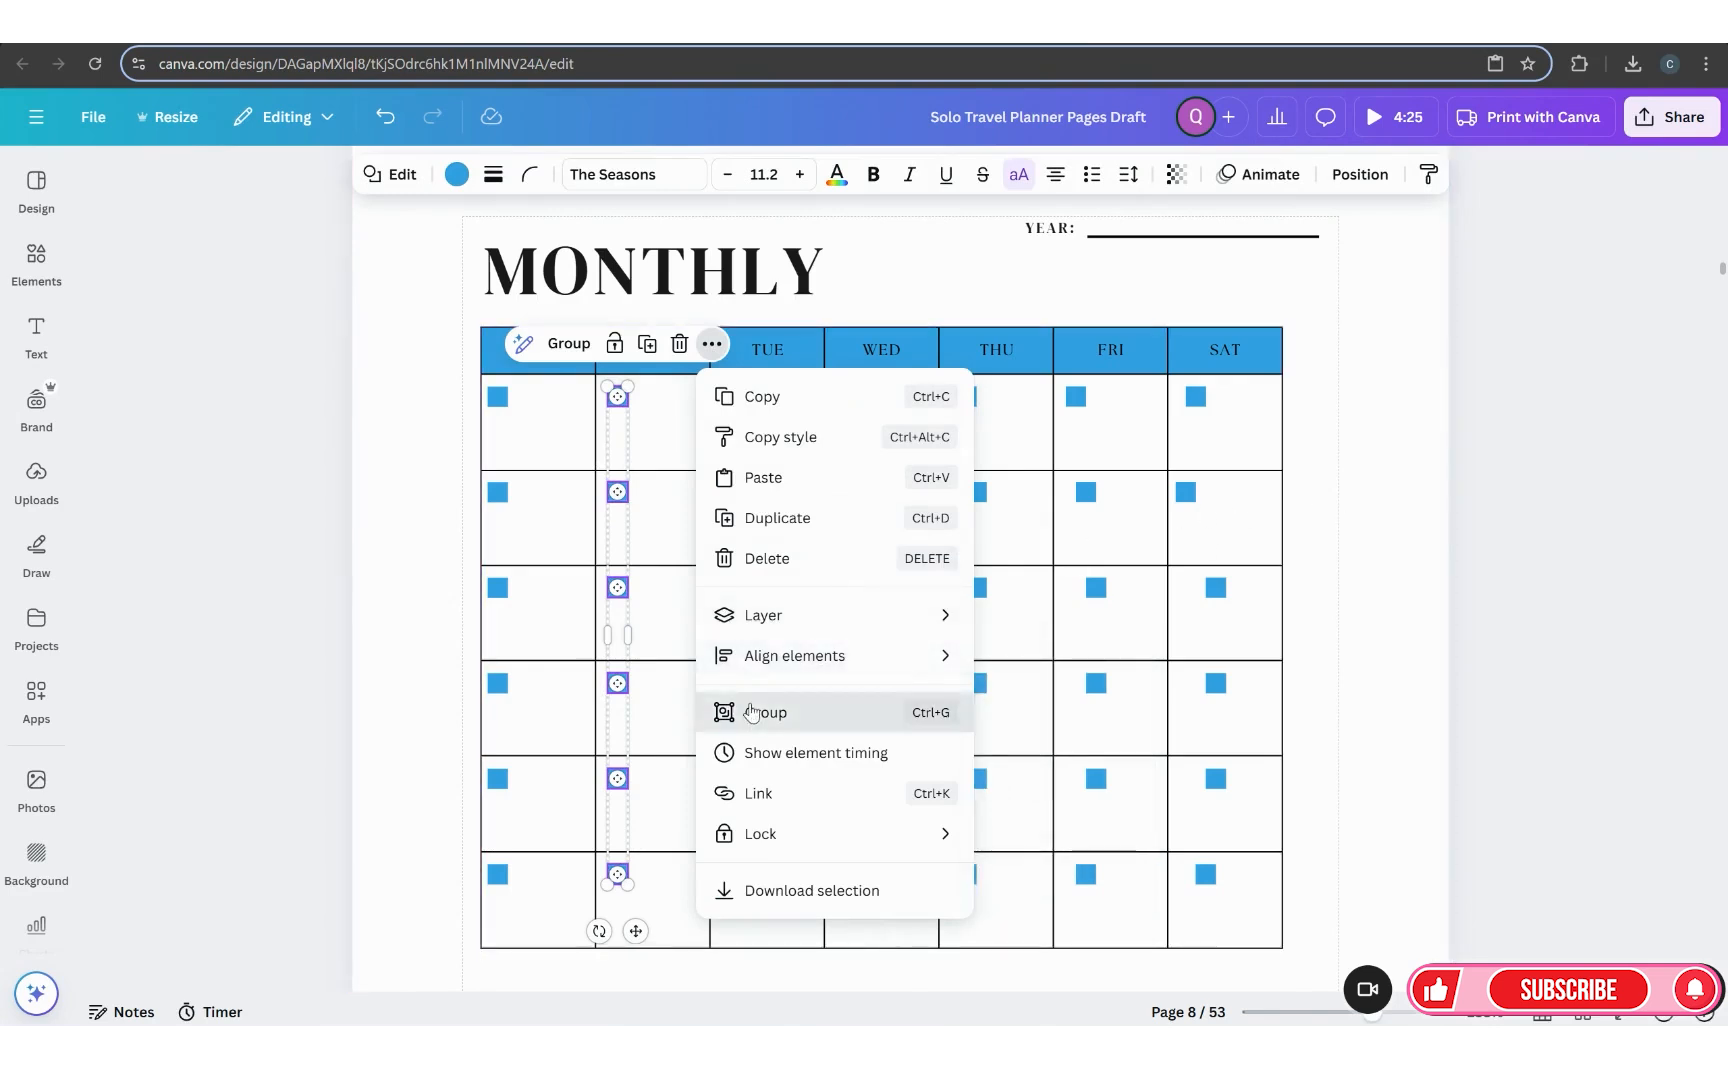
pyautogui.click(752, 712)
pyautogui.click(1363, 532)
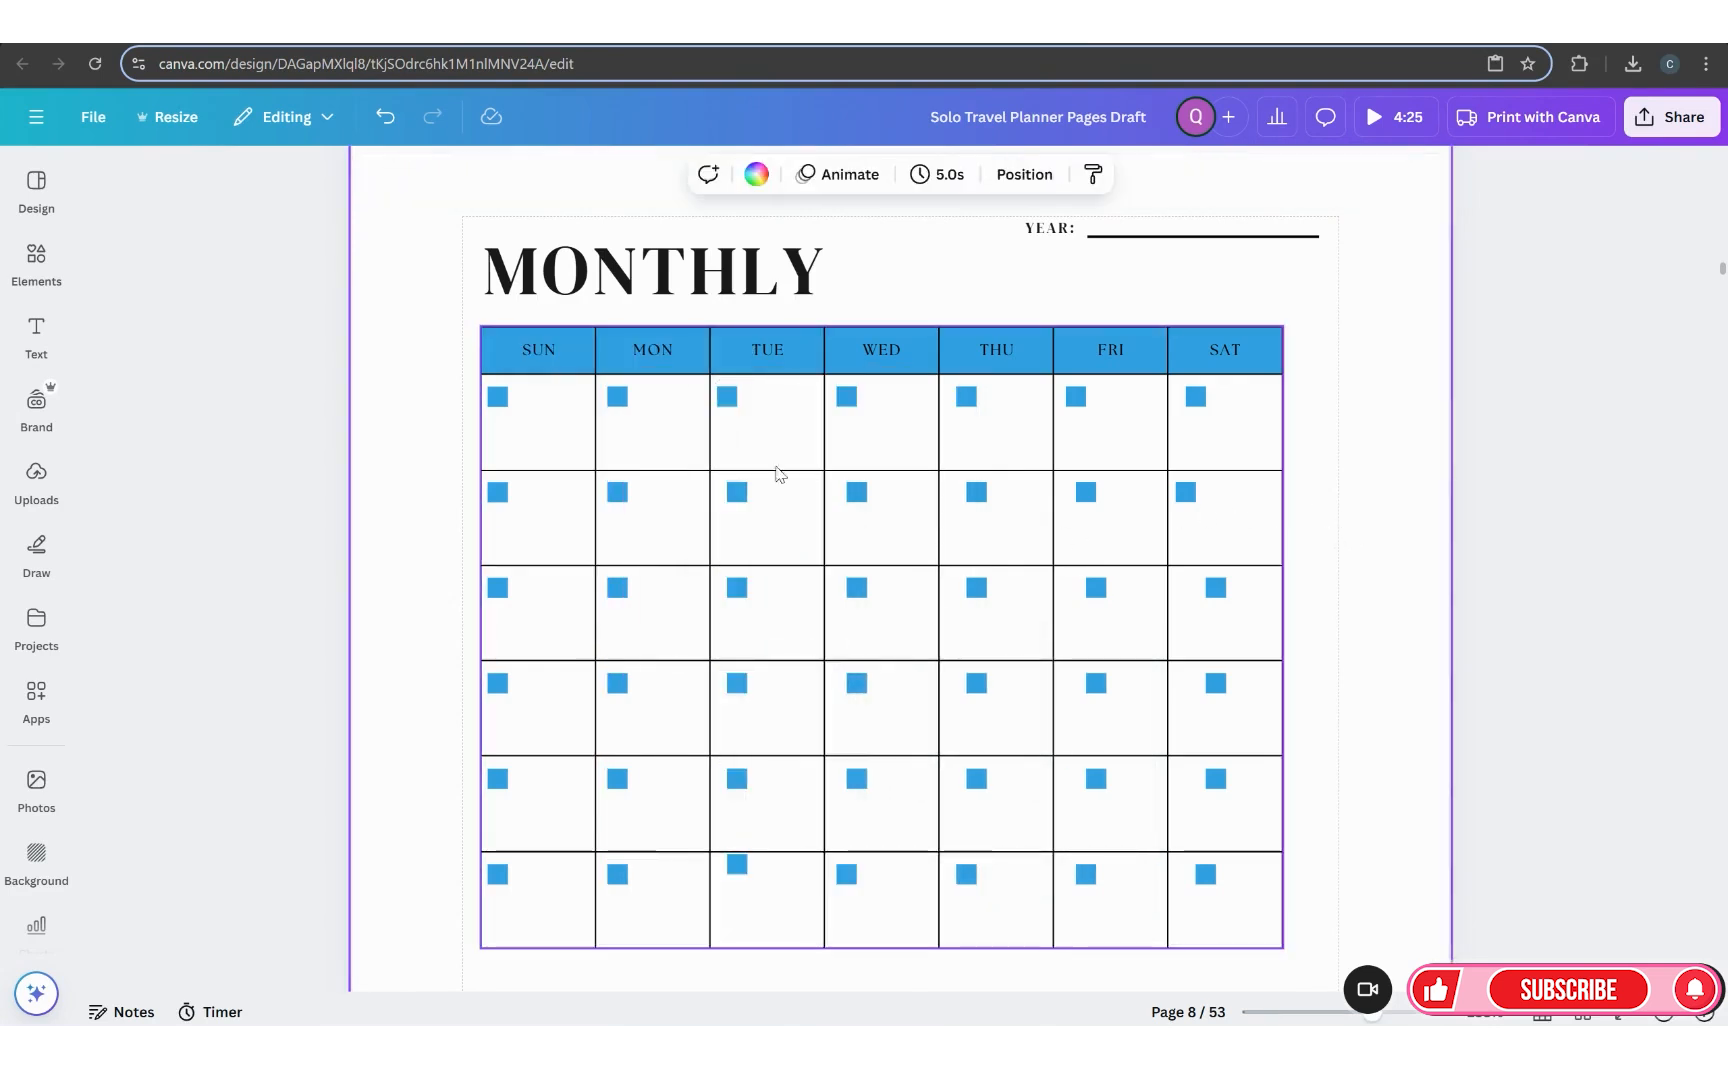
# Step: Select the six blue squares in the TUE column, align and space them evenly with Tidy up, and clear the selection
pyautogui.click(728, 398)
pyautogui.keyDown('shift'); pyautogui.click(737, 492); pyautogui.keyUp('shift')
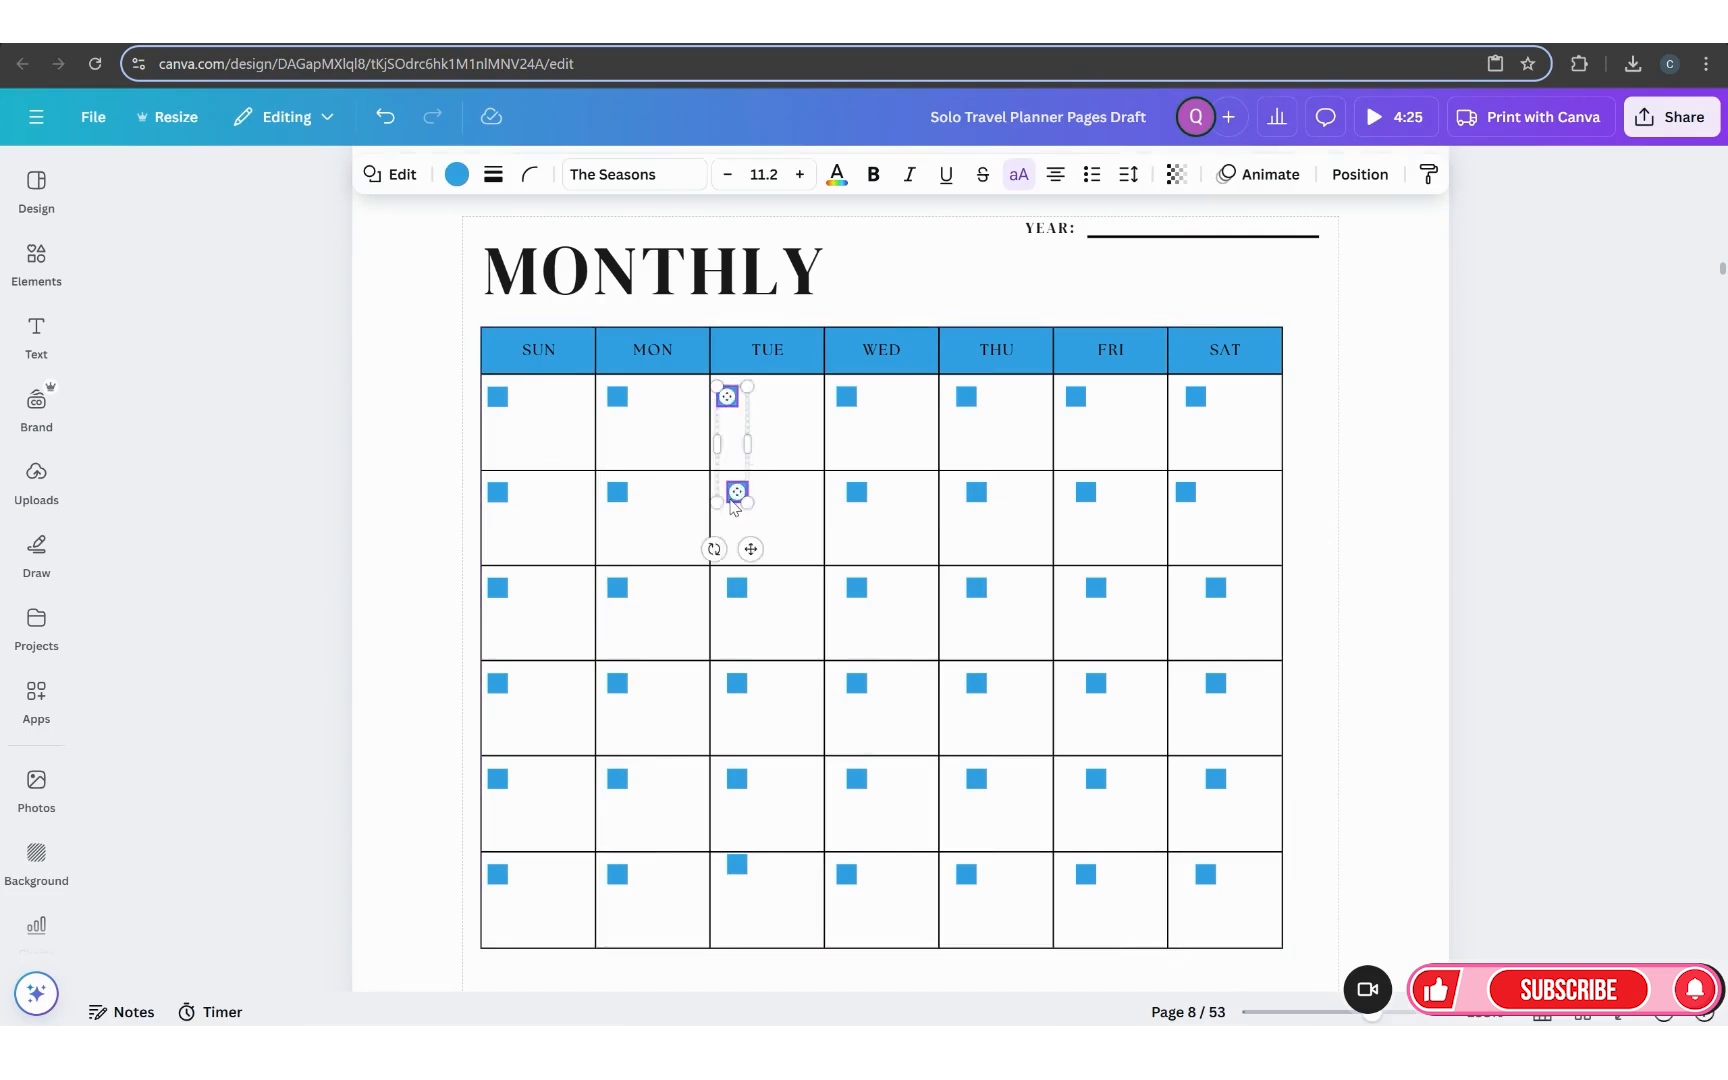
pyautogui.keyDown('shift'); pyautogui.click(737, 587); pyautogui.keyUp('shift')
pyautogui.keyDown('shift'); pyautogui.click(737, 685); pyautogui.keyUp('shift')
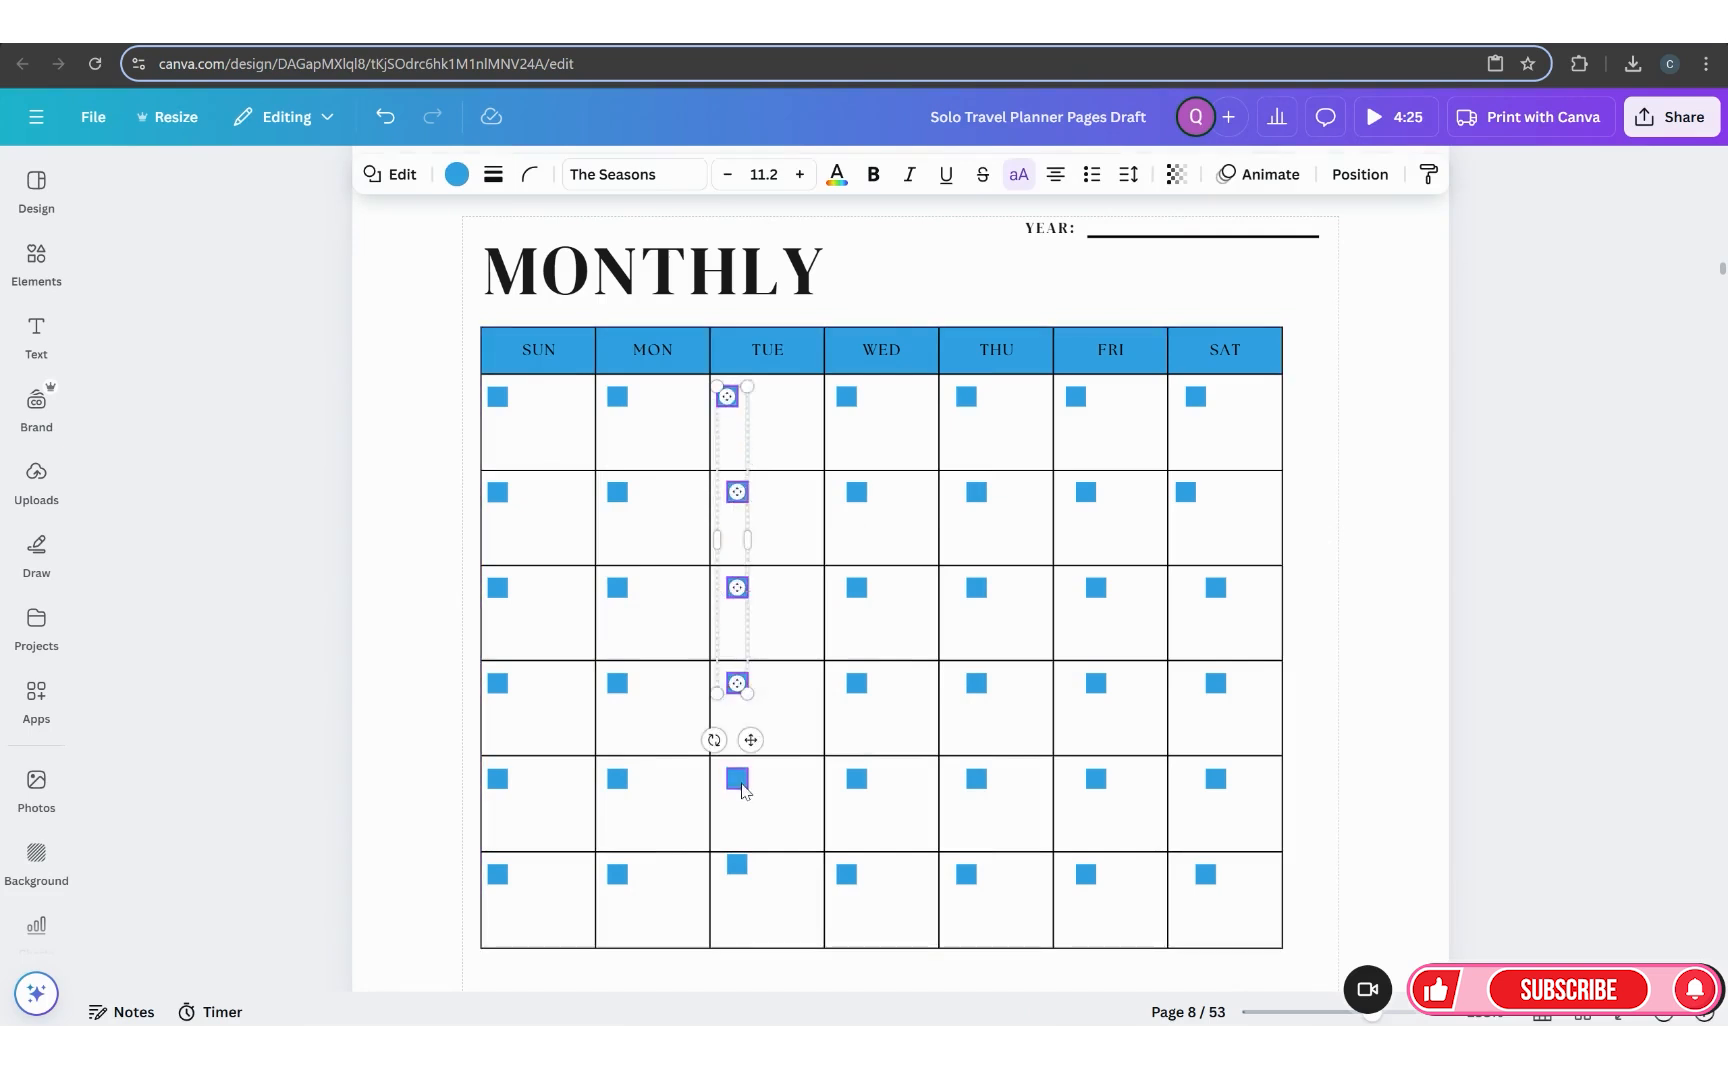
pyautogui.keyDown('shift'); pyautogui.click(737, 780); pyautogui.keyUp('shift')
pyautogui.keyDown('shift'); pyautogui.click(737, 866); pyautogui.keyUp('shift')
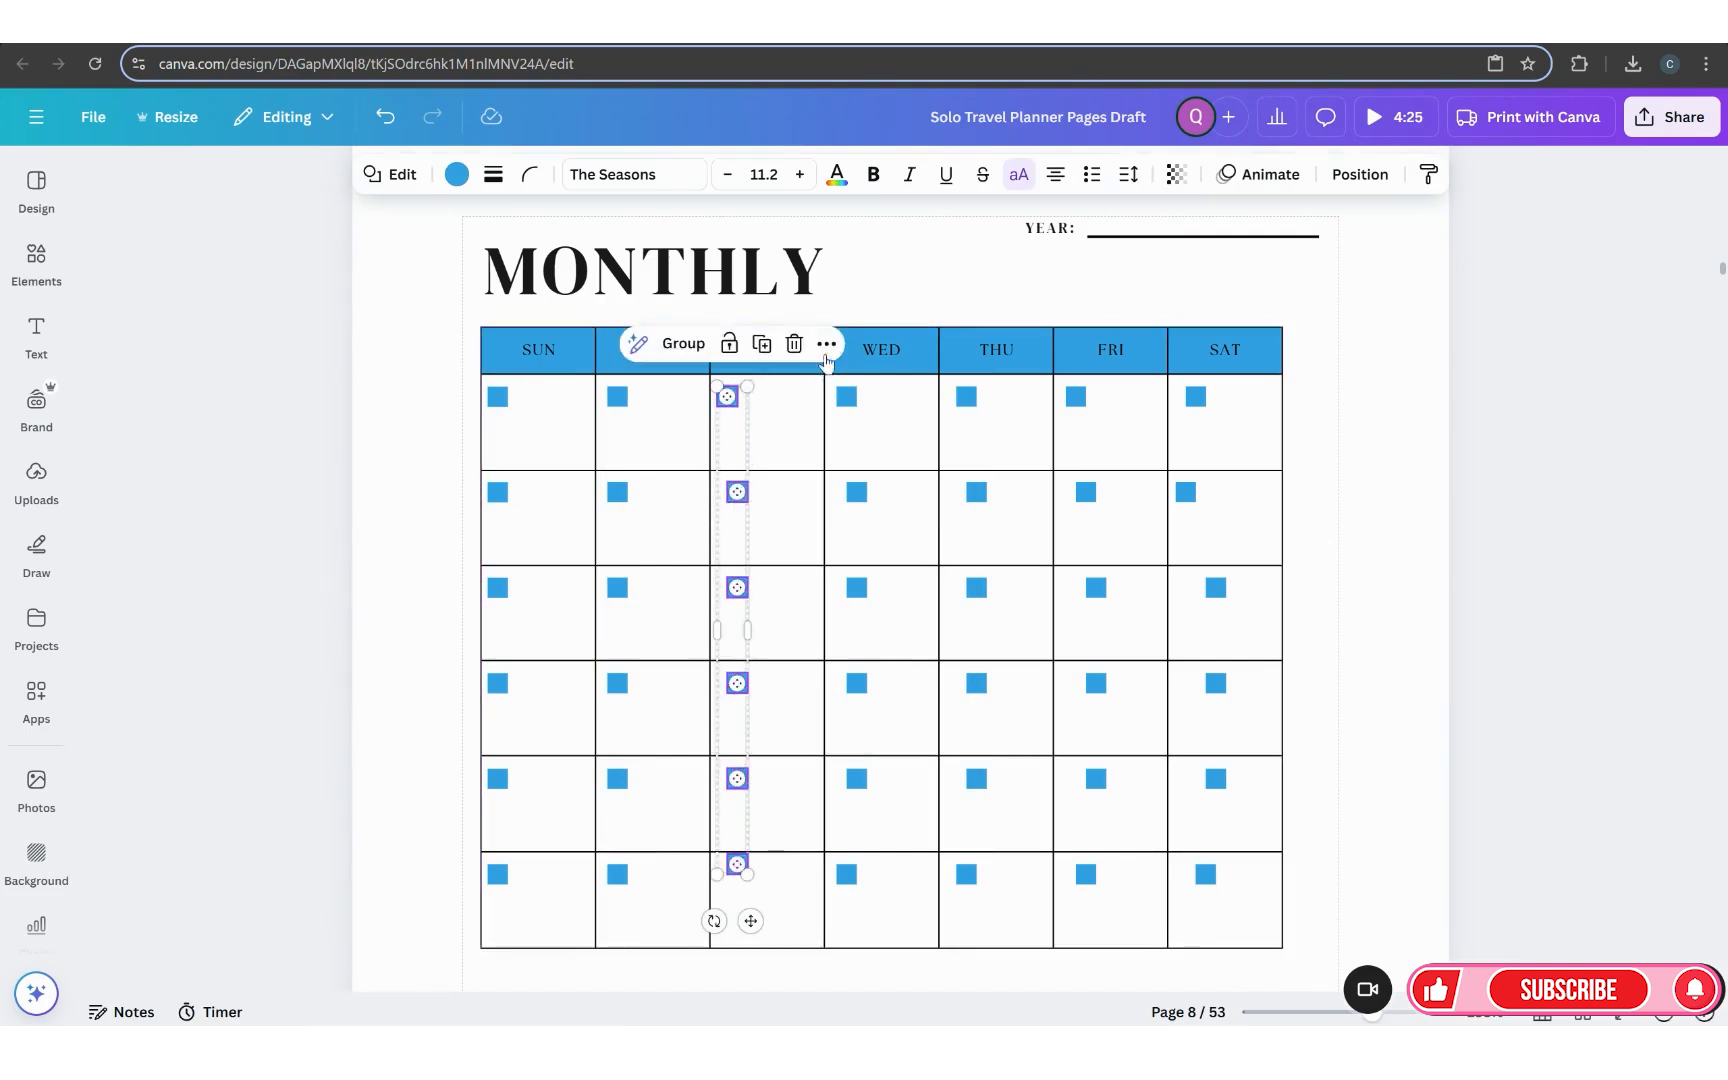
pyautogui.click(826, 343)
pyautogui.moveTo(971, 708)
pyautogui.click(1145, 700)
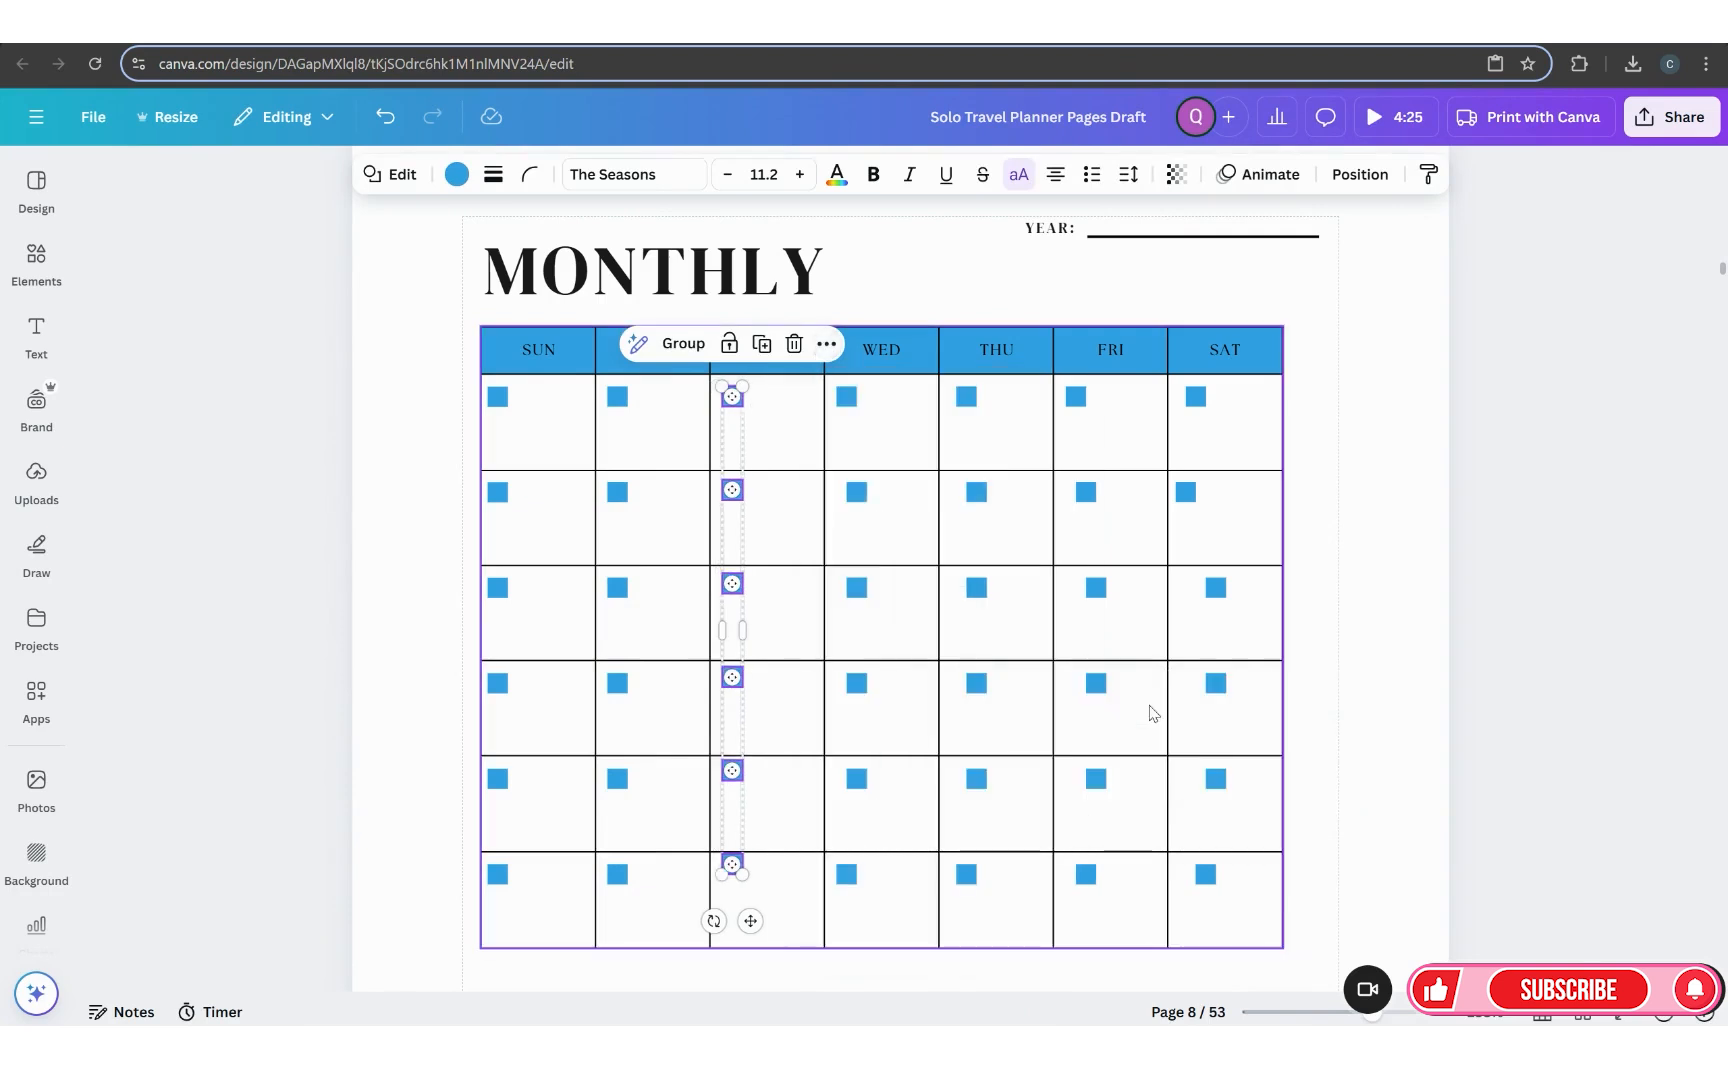
pyautogui.moveTo(750, 921)
pyautogui.mouseDown()
pyautogui.moveTo(750, 942)
pyautogui.moveTo(750, 921)
pyautogui.mouseUp()
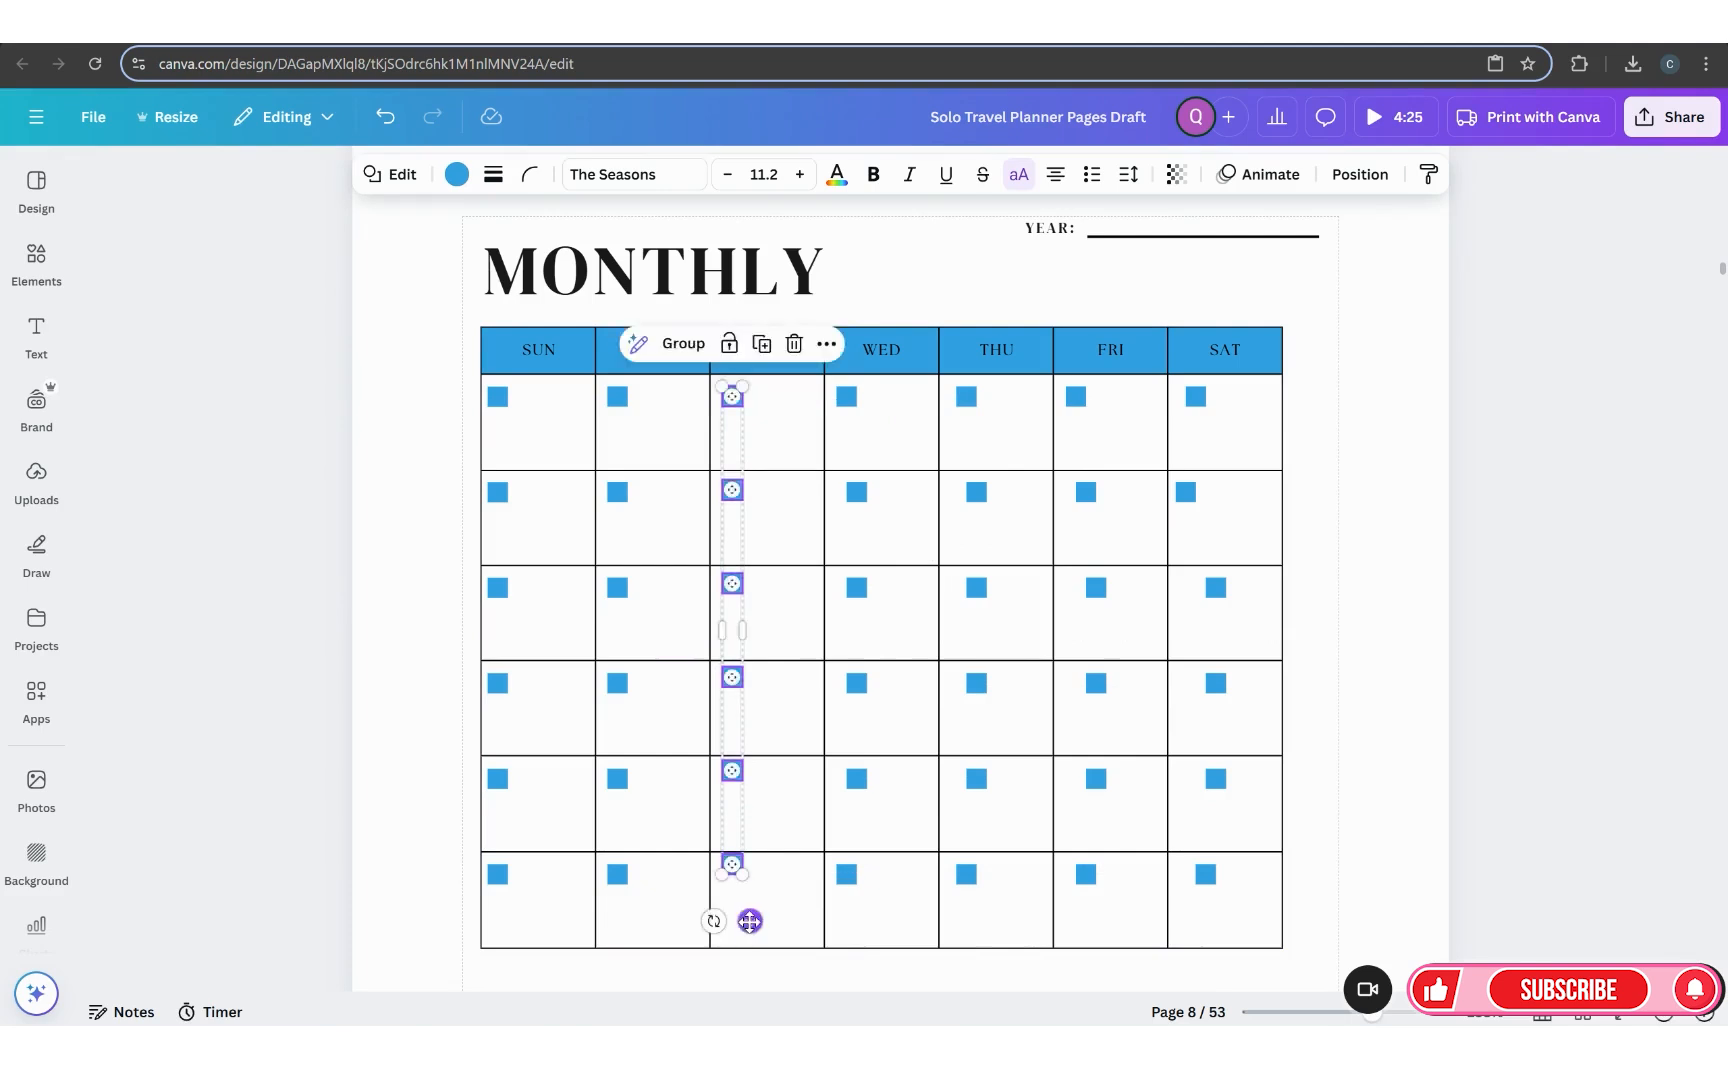
pyautogui.click(1402, 858)
# Step: Move the TUE squares in the second through sixth rows down slightly, each level with the other squares in its row
pyautogui.click(732, 873)
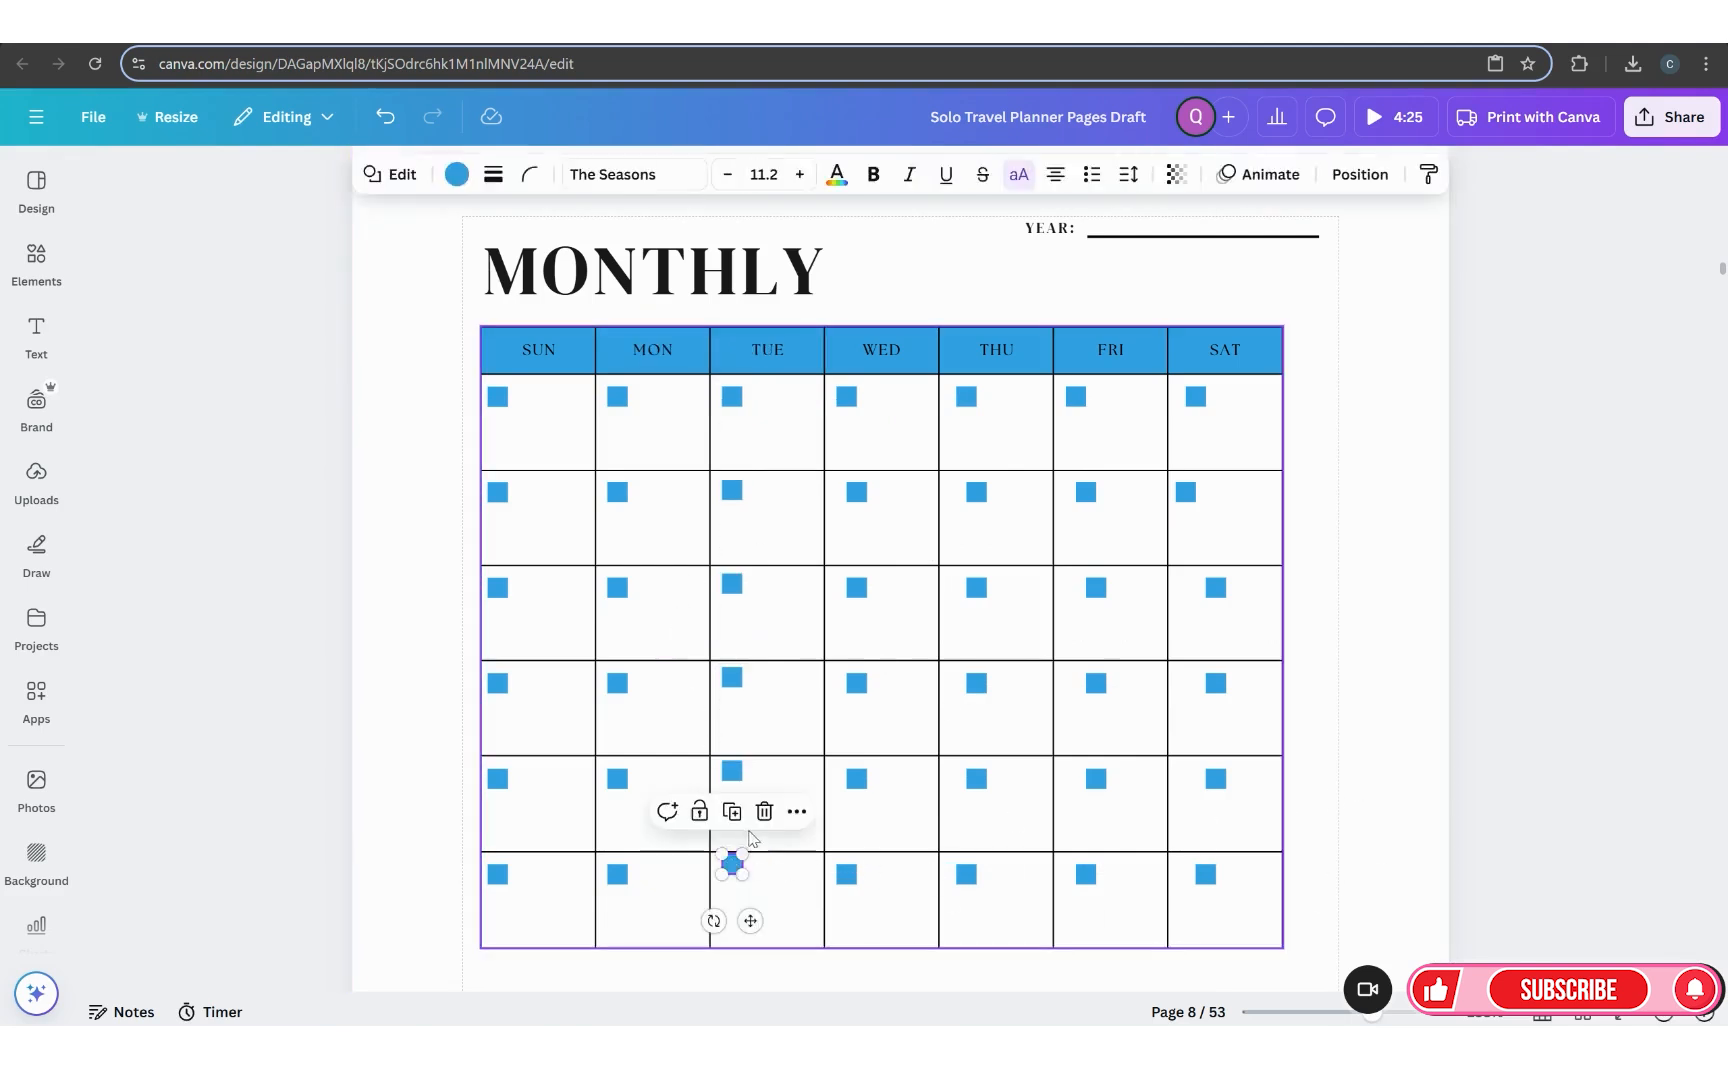
pyautogui.moveTo(748, 918); pyautogui.dragTo(750, 931)
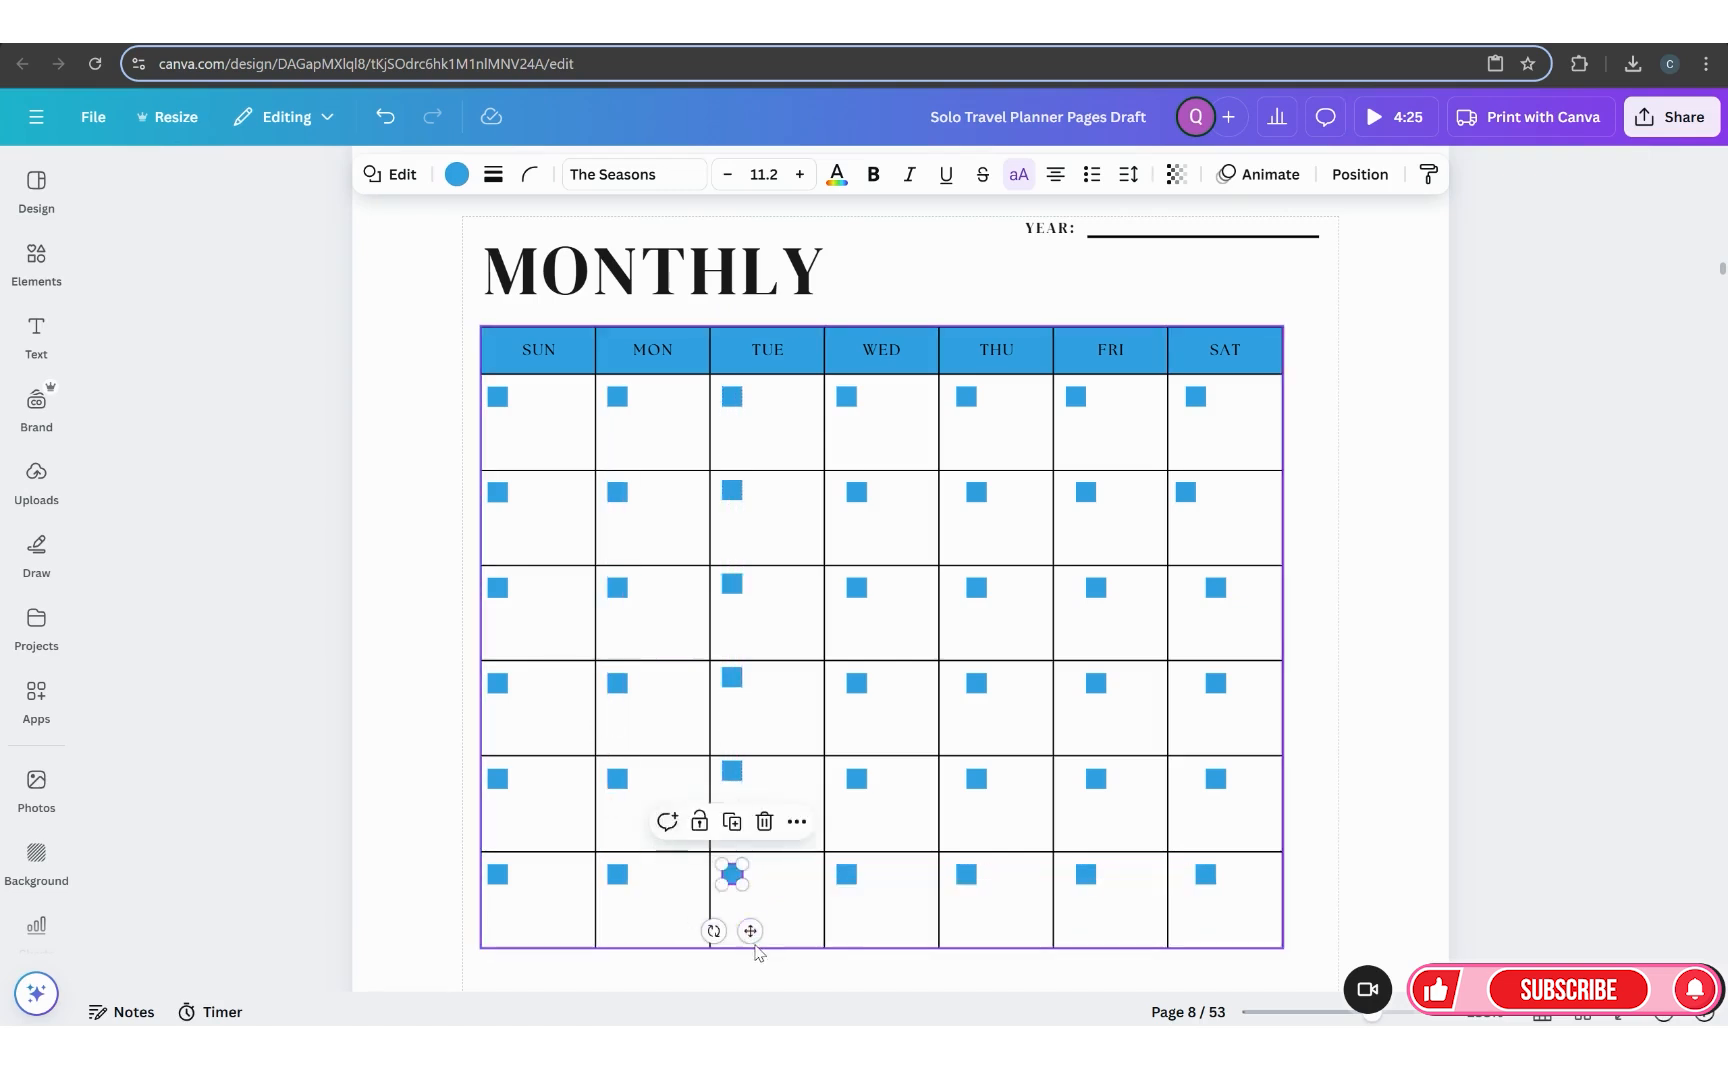
pyautogui.moveTo(750, 931); pyautogui.dragTo(752, 744)
pyautogui.click(733, 586)
pyautogui.moveTo(750, 640); pyautogui.dragTo(750, 645)
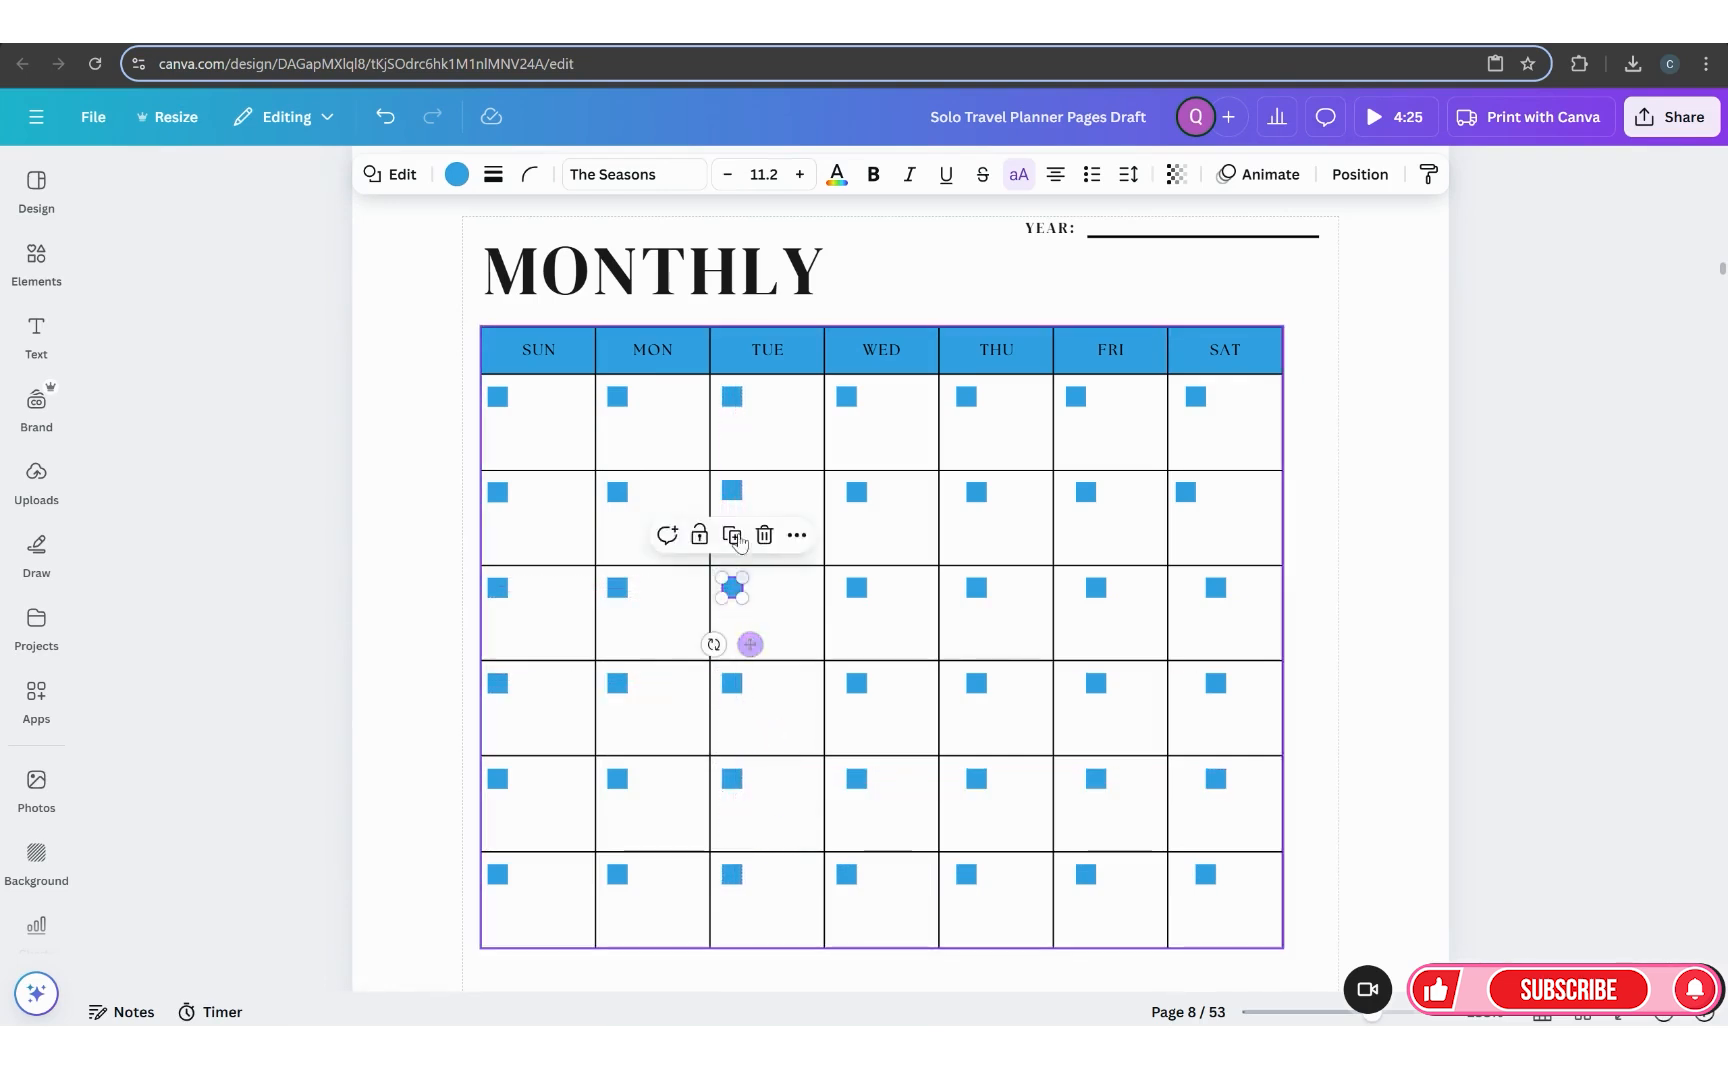
pyautogui.click(732, 490)
pyautogui.moveTo(750, 545); pyautogui.dragTo(750, 548)
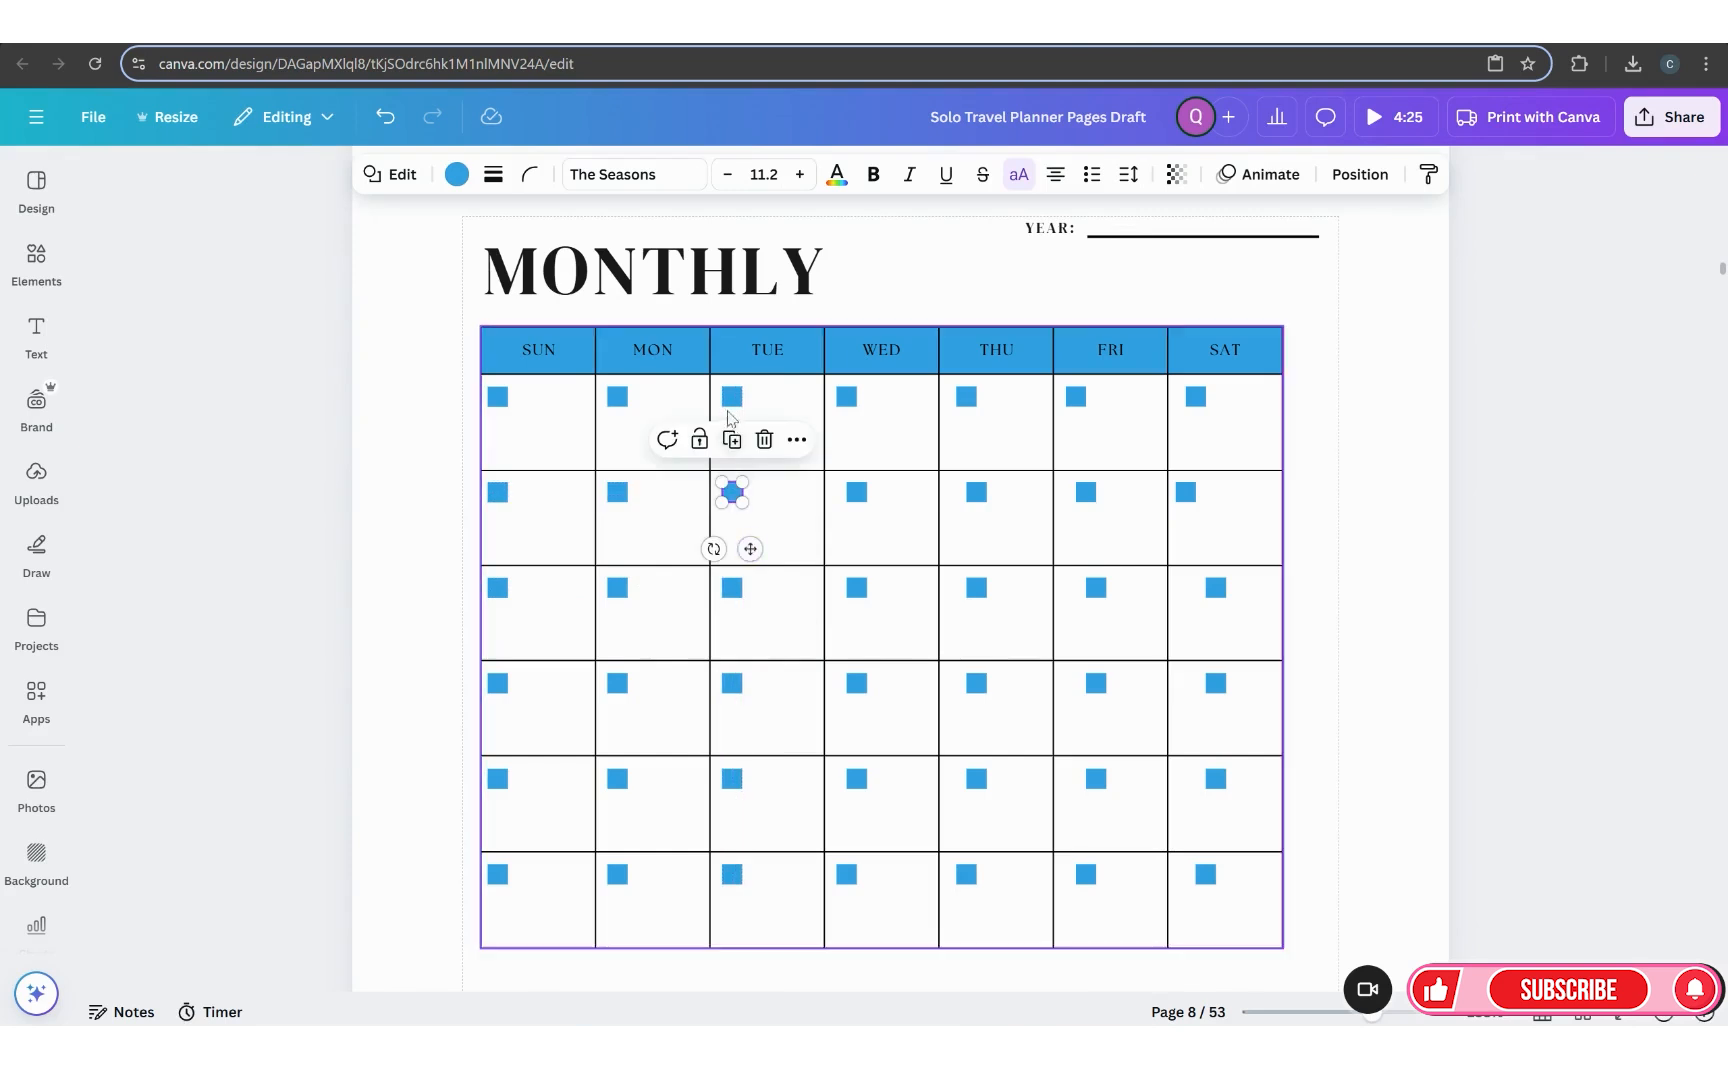
pyautogui.click(732, 397)
pyautogui.moveTo(748, 451); pyautogui.dragTo(750, 453)
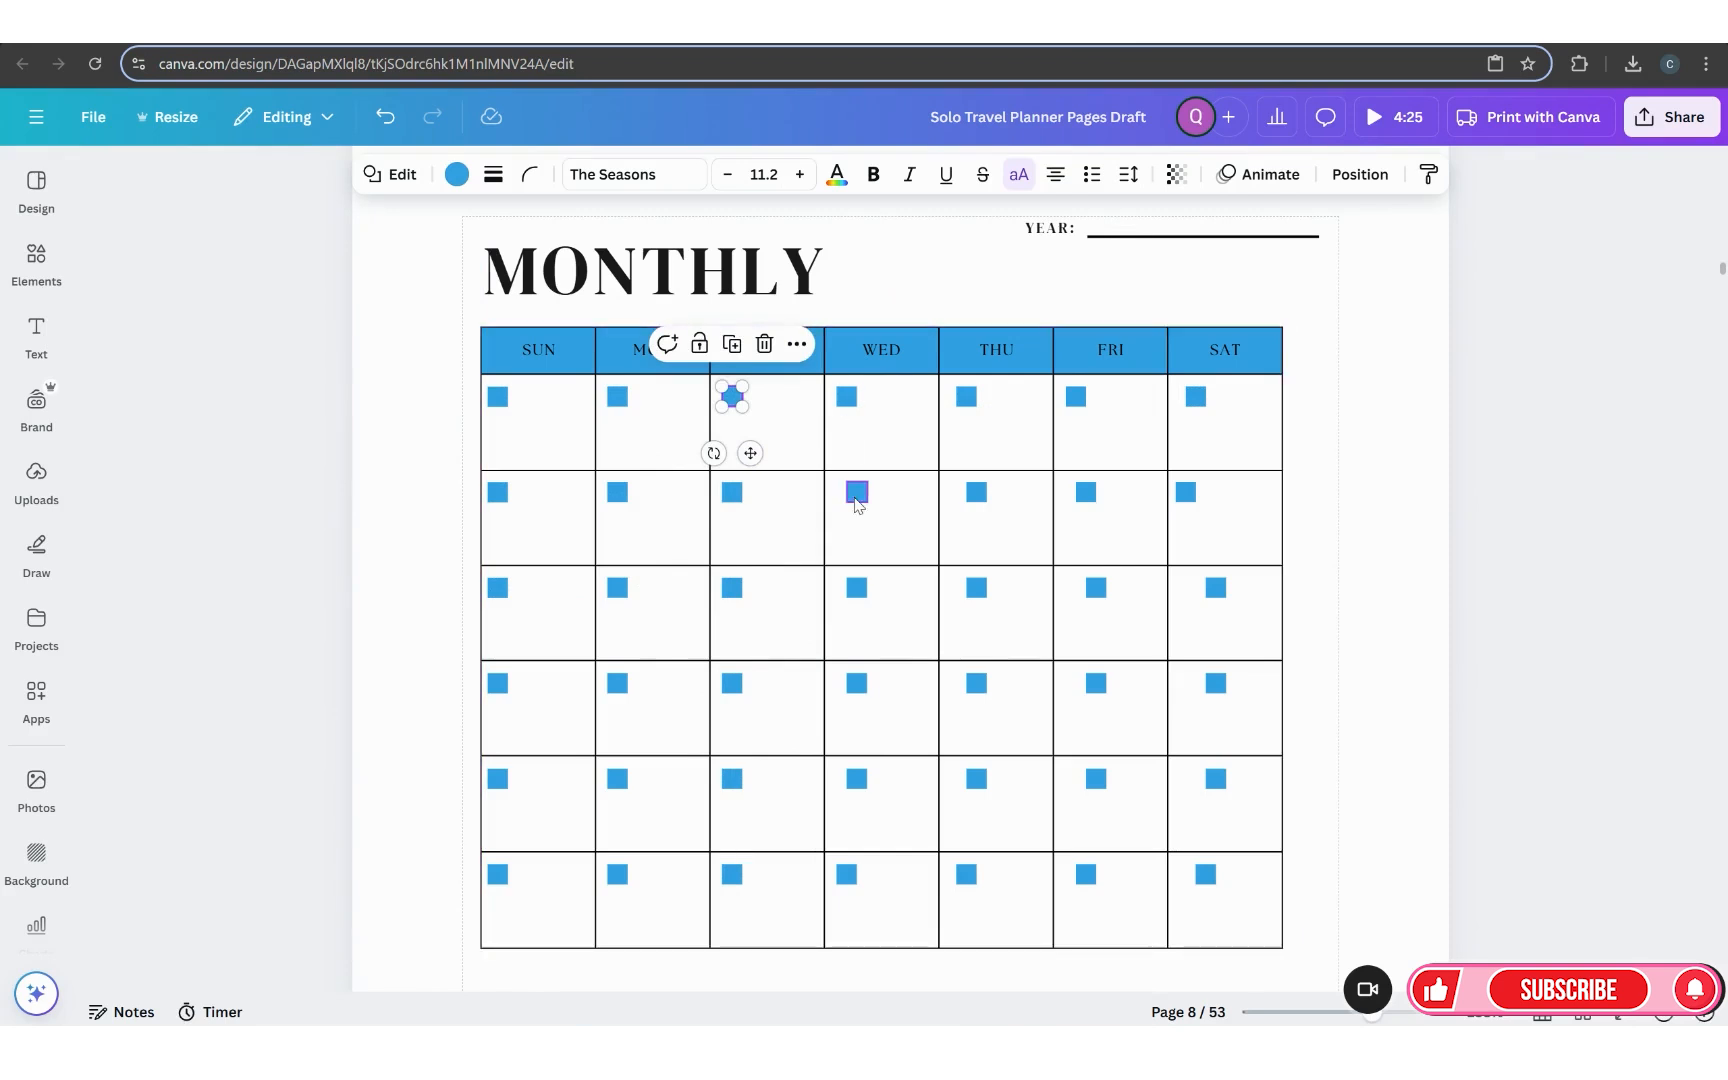
# Step: Move the WED squares in the second through fifth rows left, in line with the first-row WED square
pyautogui.click(857, 492)
pyautogui.moveTo(874, 548); pyautogui.dragTo(863, 550)
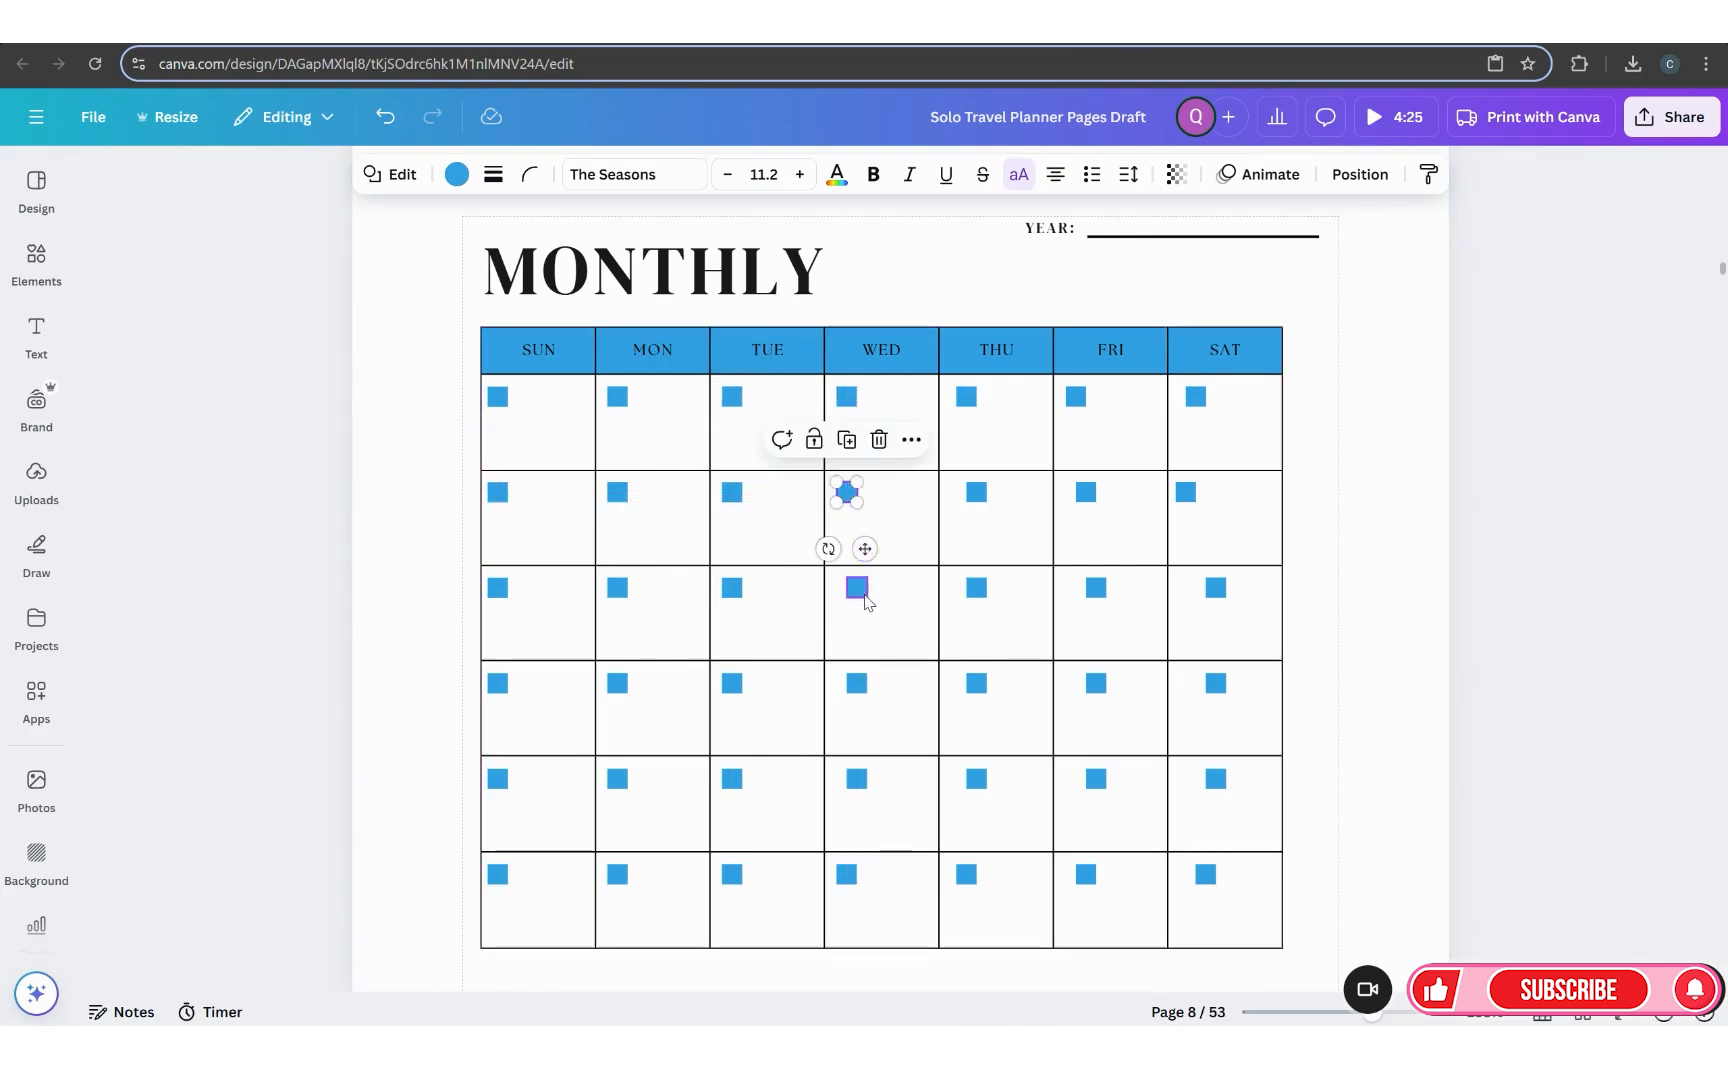
pyautogui.click(859, 590)
pyautogui.moveTo(872, 643); pyautogui.dragTo(861, 645)
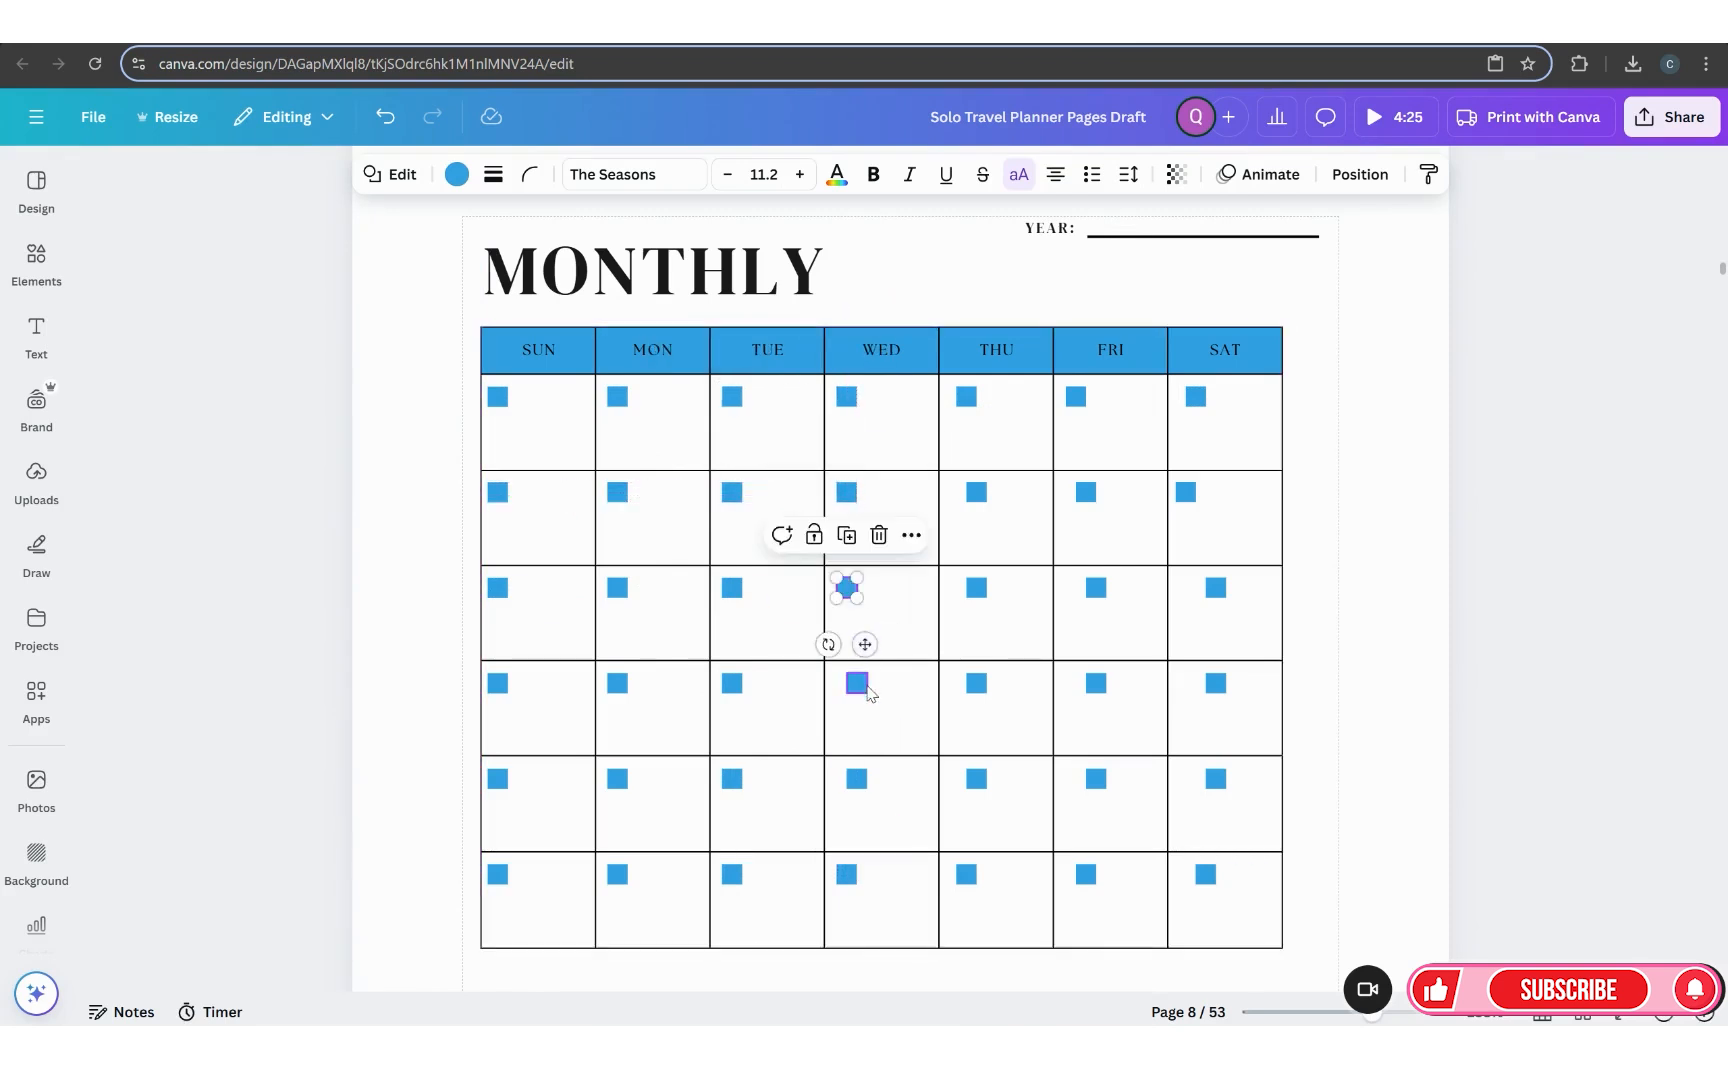
pyautogui.click(857, 684)
pyautogui.moveTo(875, 738); pyautogui.dragTo(863, 738)
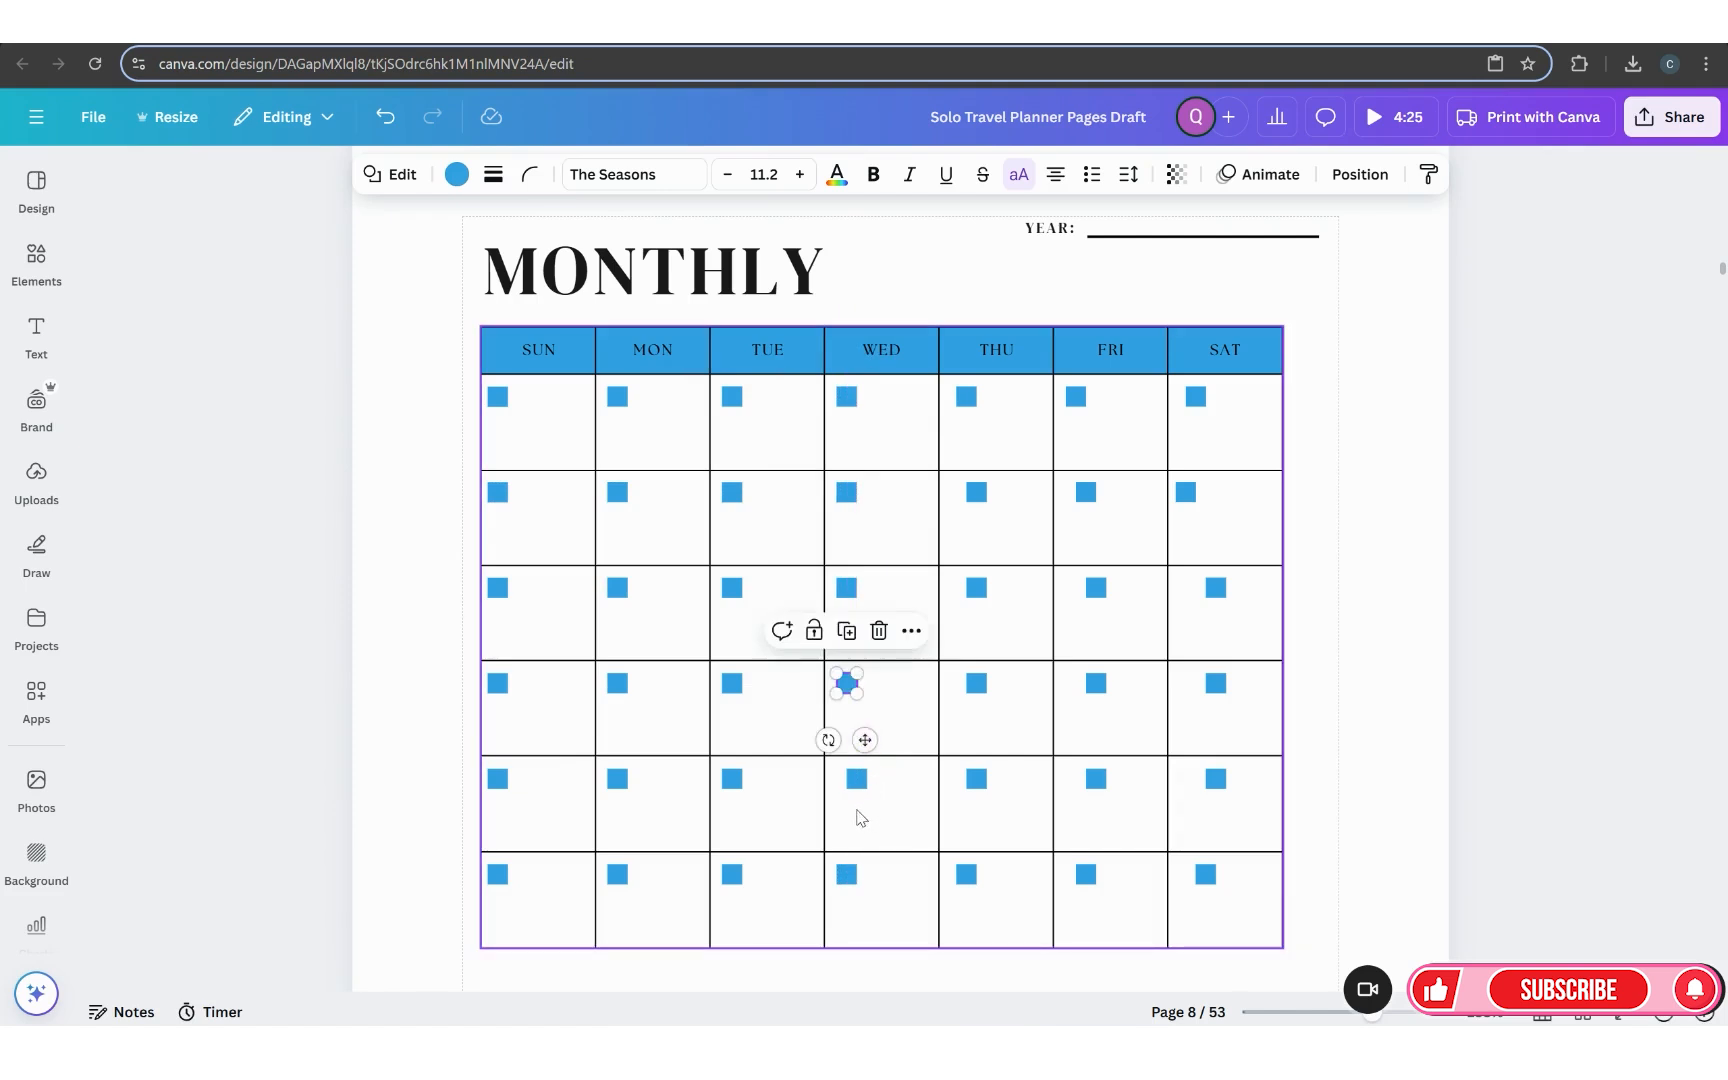
pyautogui.click(857, 780)
pyautogui.moveTo(875, 834); pyautogui.dragTo(863, 834)
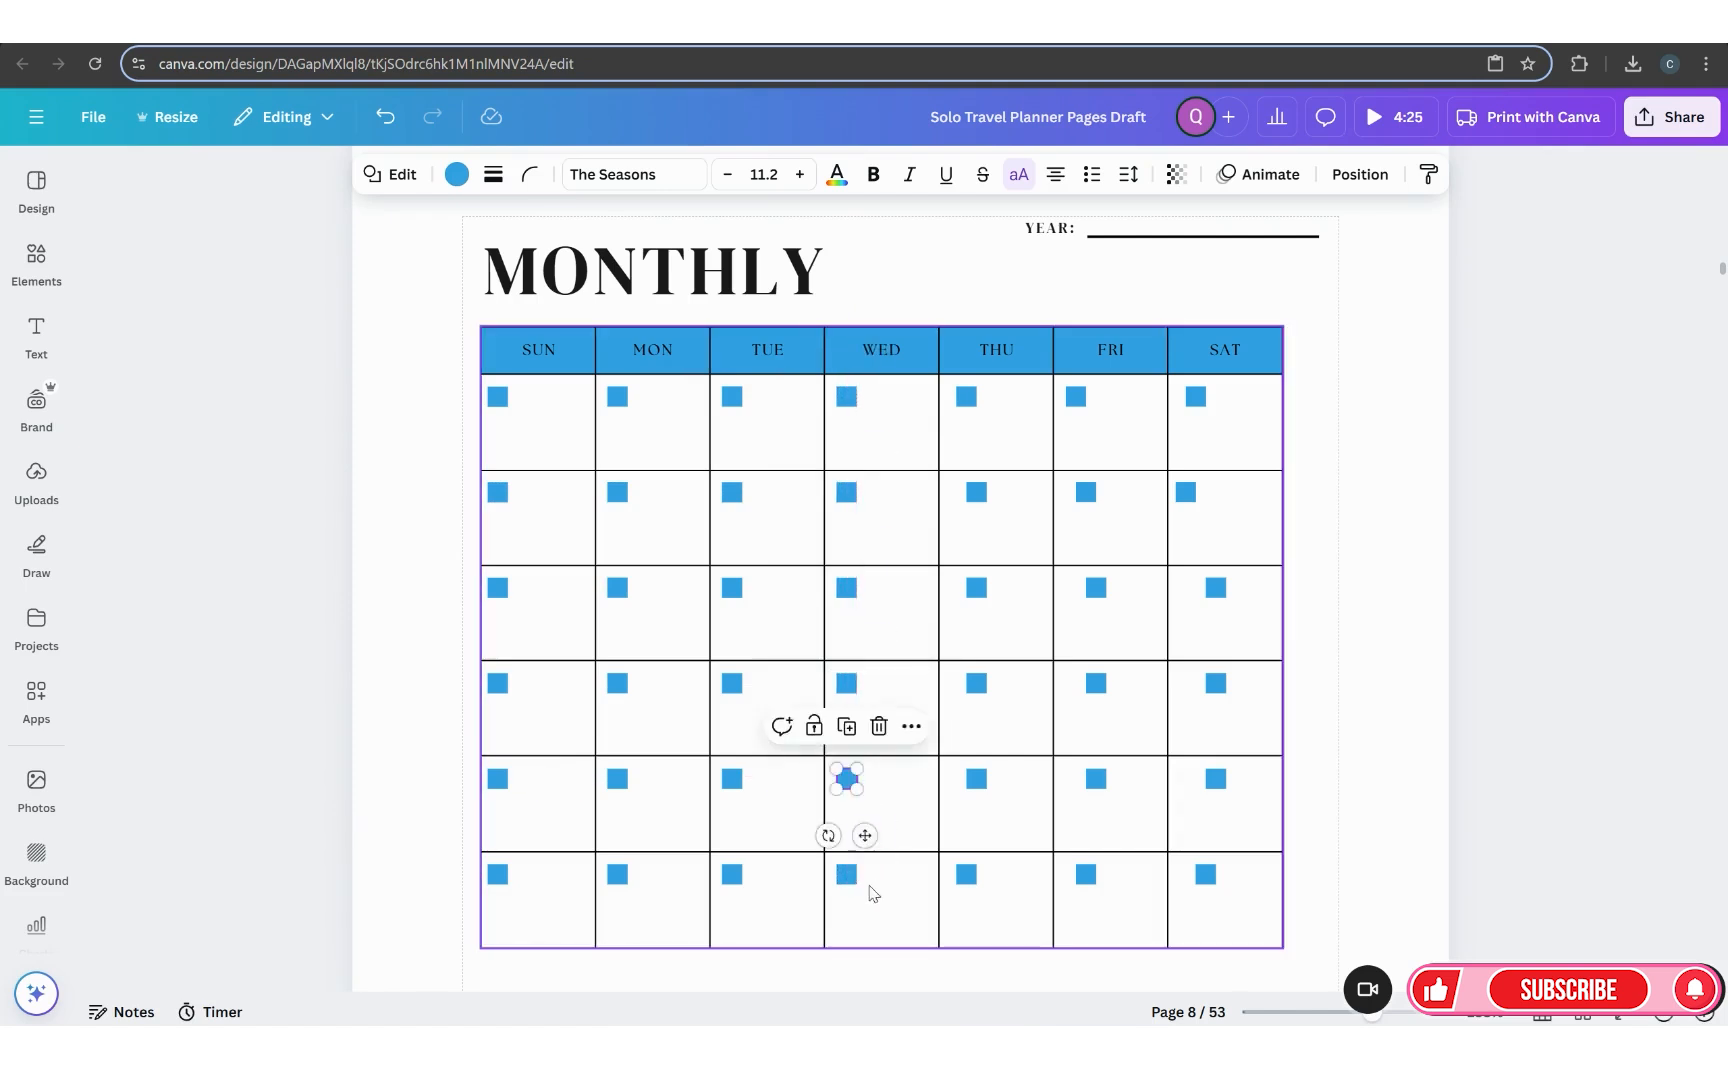
pyautogui.click(848, 877)
# Step: Move the THU squares in the second through fifth rows left, in line with the first-row THU square
pyautogui.click(976, 492)
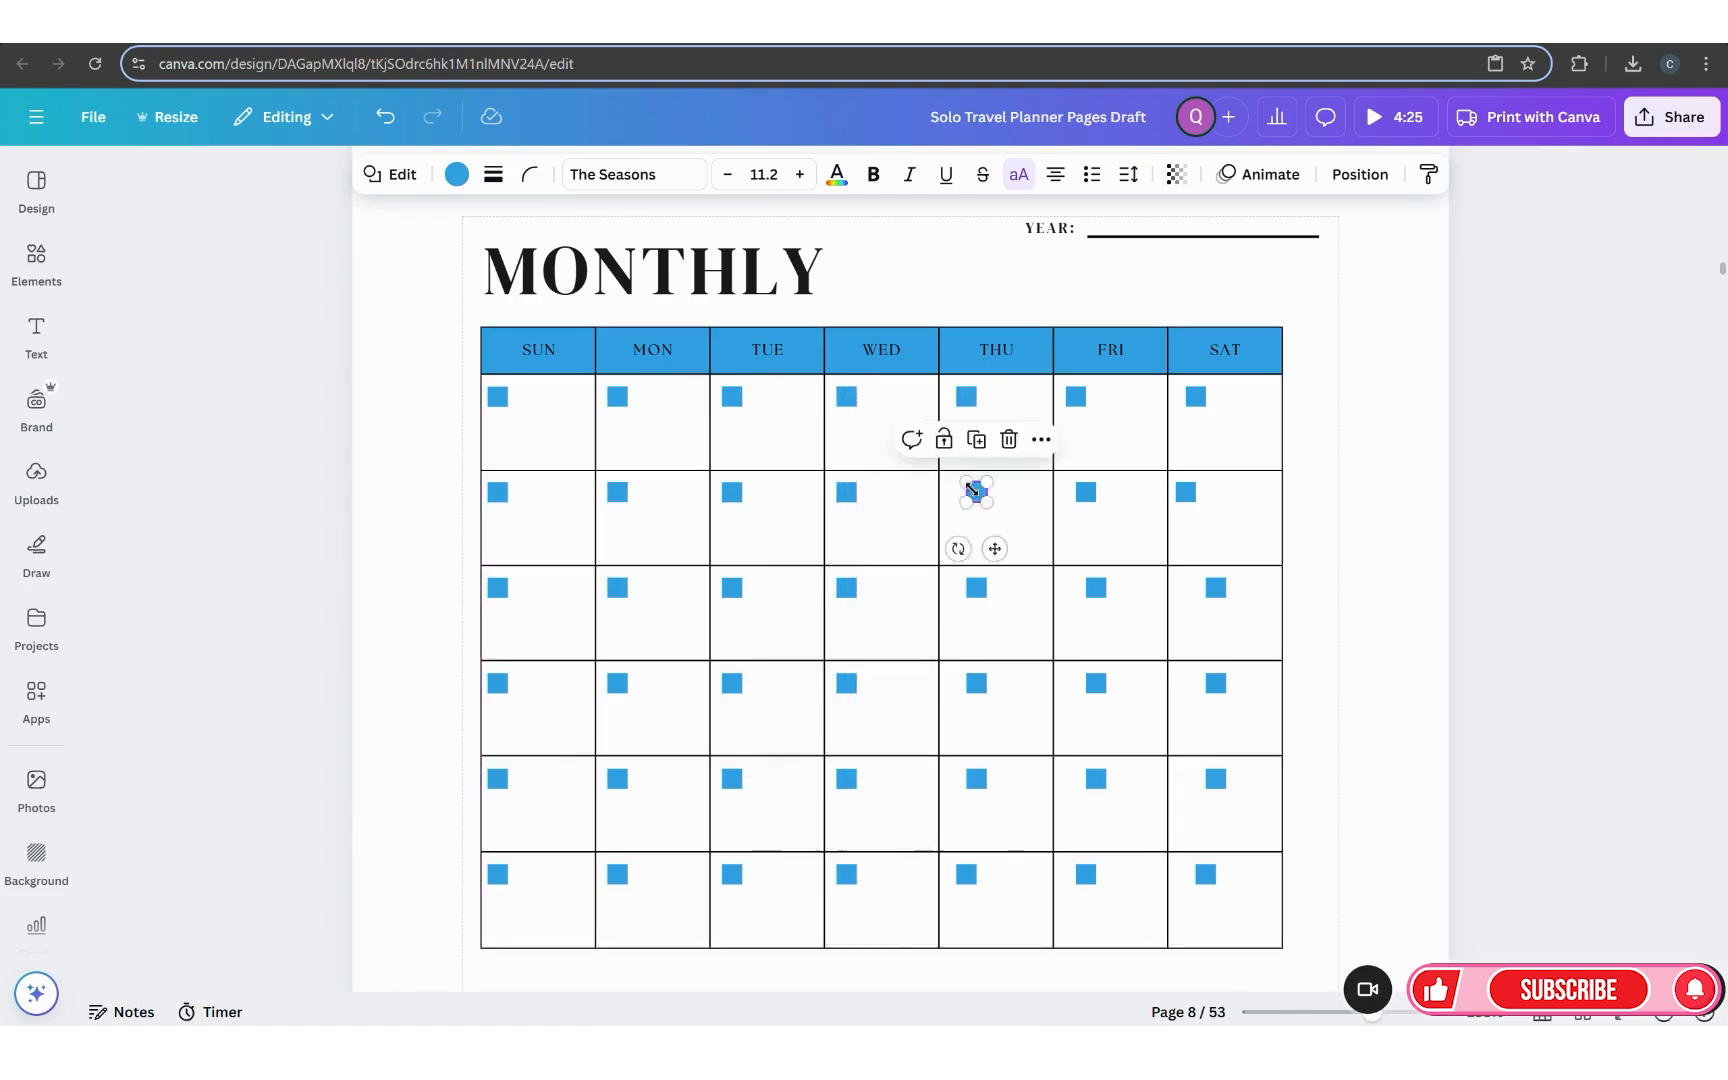
pyautogui.moveTo(992, 549); pyautogui.dragTo(980, 556)
pyautogui.click(976, 587)
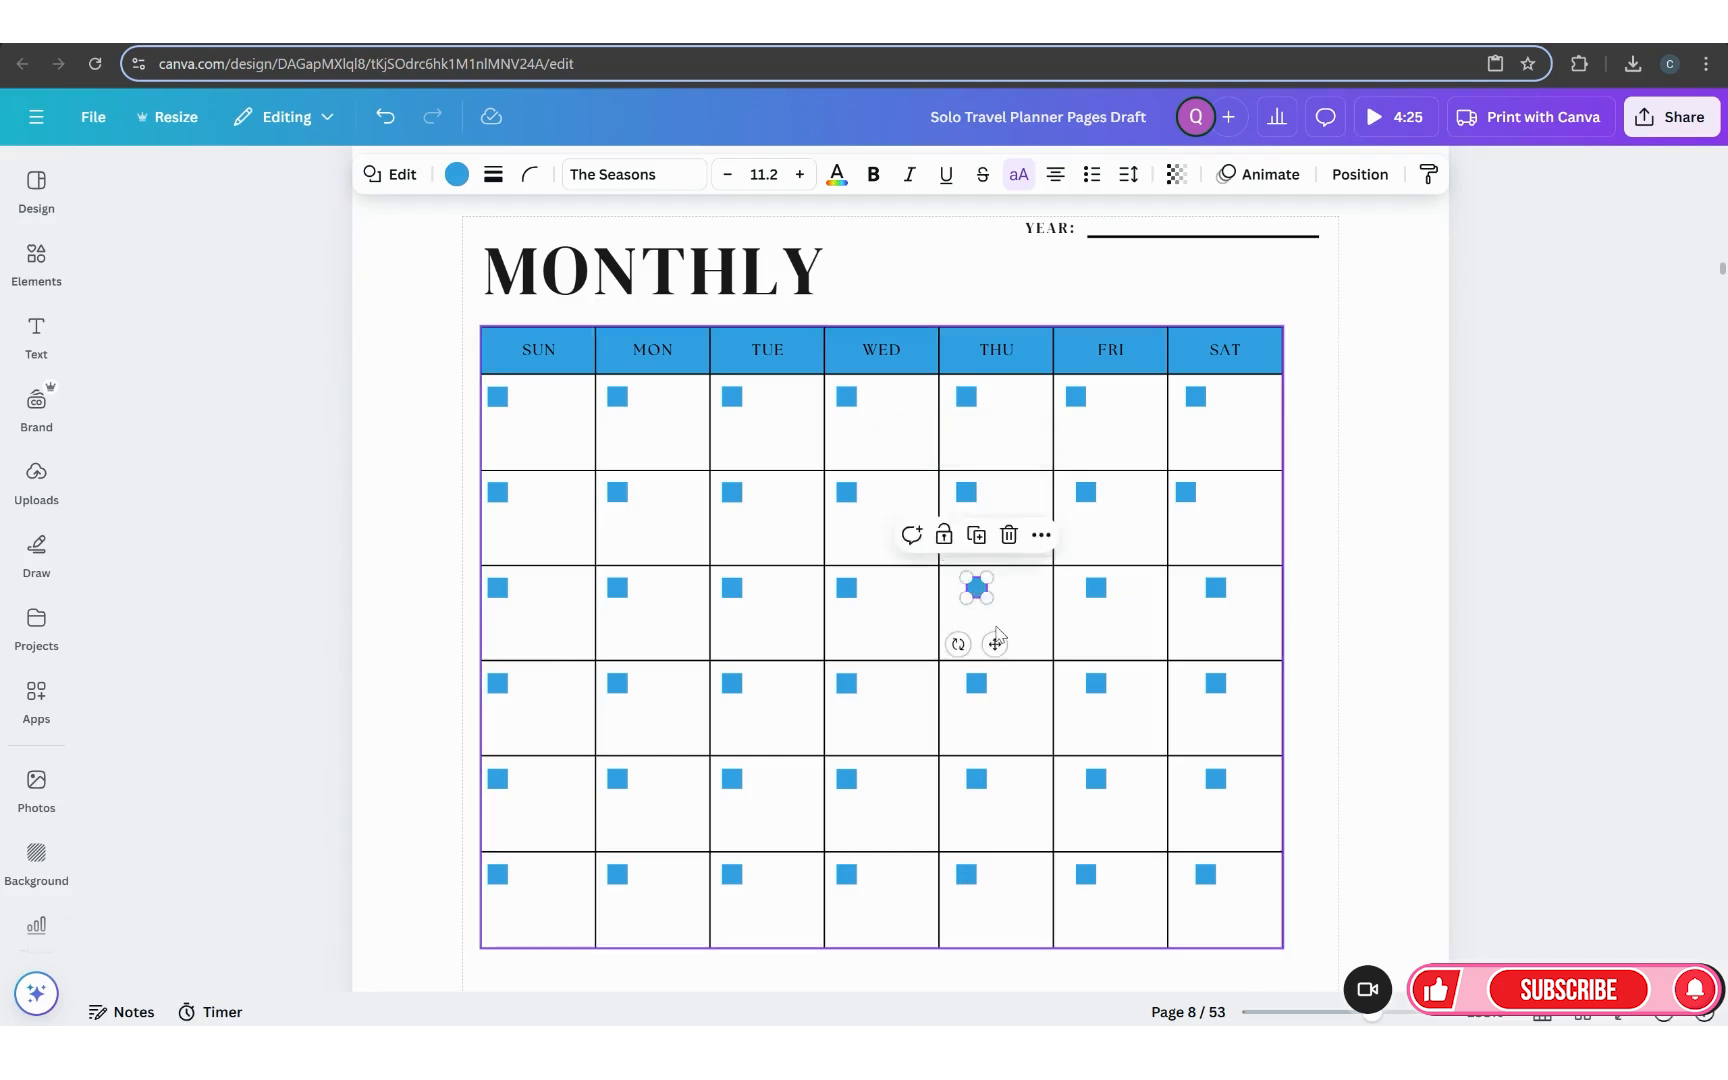
pyautogui.moveTo(996, 642); pyautogui.dragTo(984, 645)
pyautogui.click(977, 683)
pyautogui.moveTo(990, 729); pyautogui.dragTo(985, 738)
pyautogui.click(968, 785)
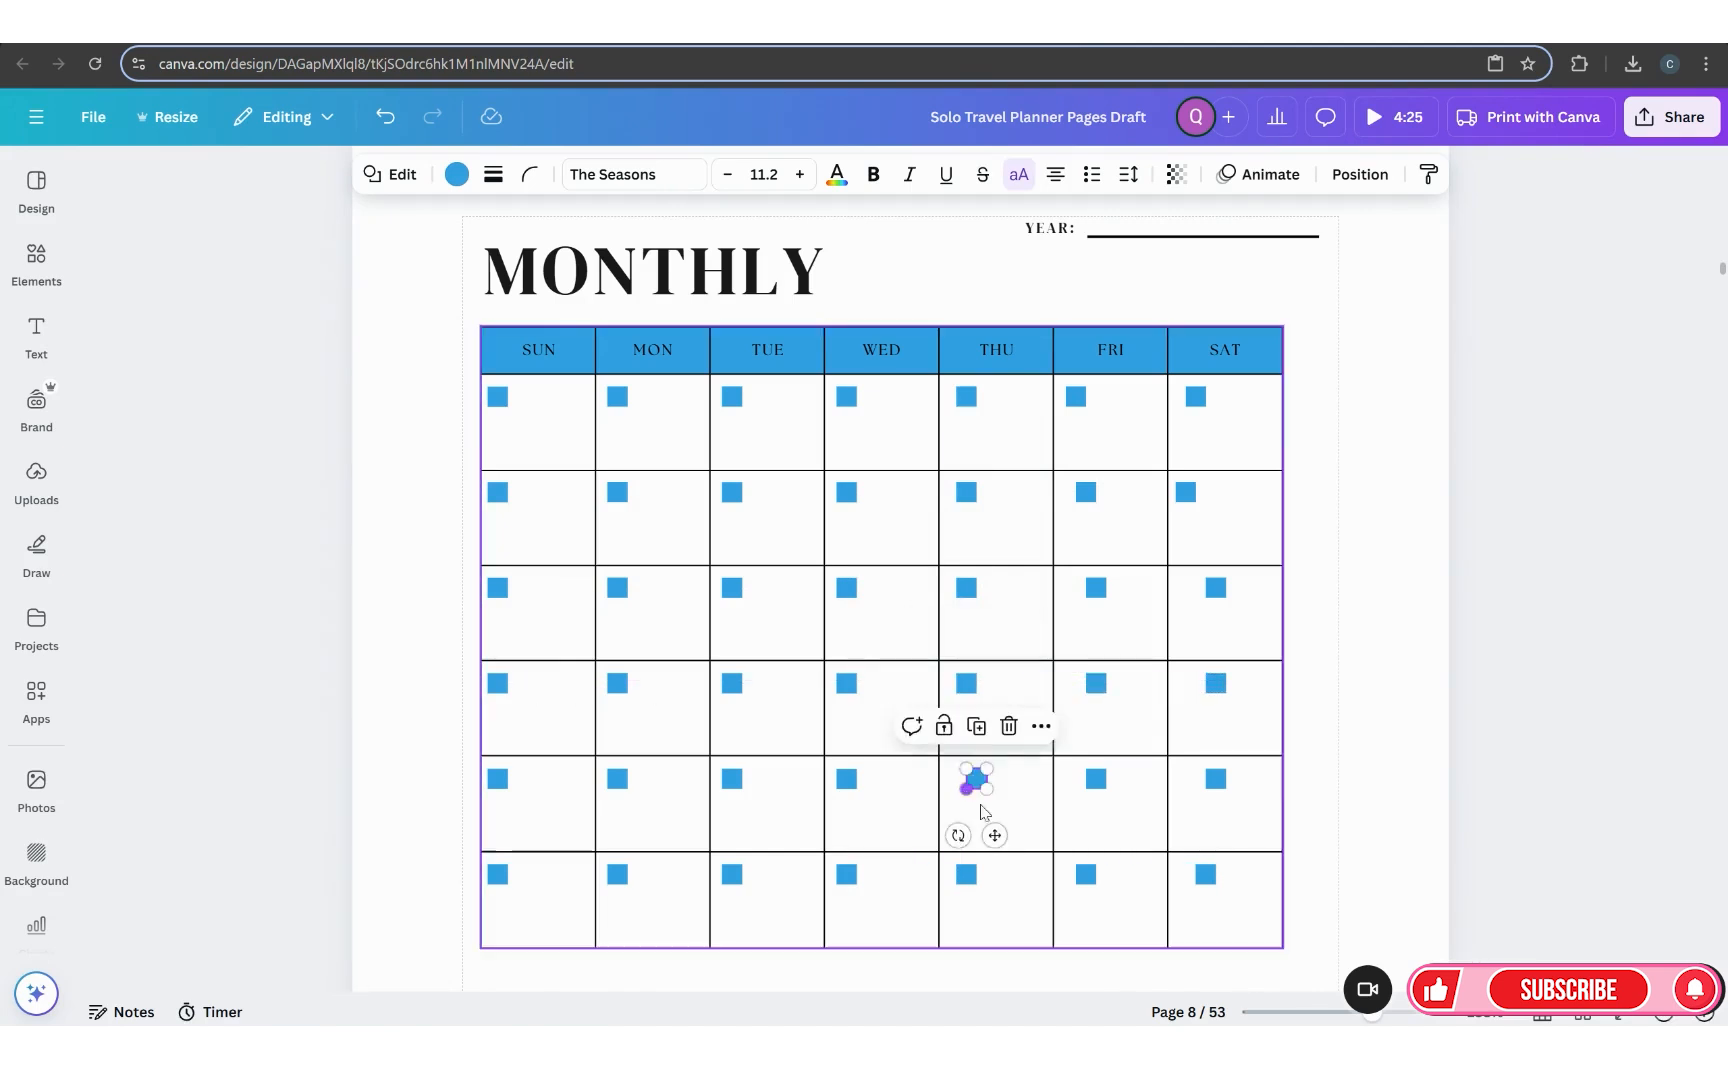
pyautogui.moveTo(985, 835); pyautogui.dragTo(979, 833)
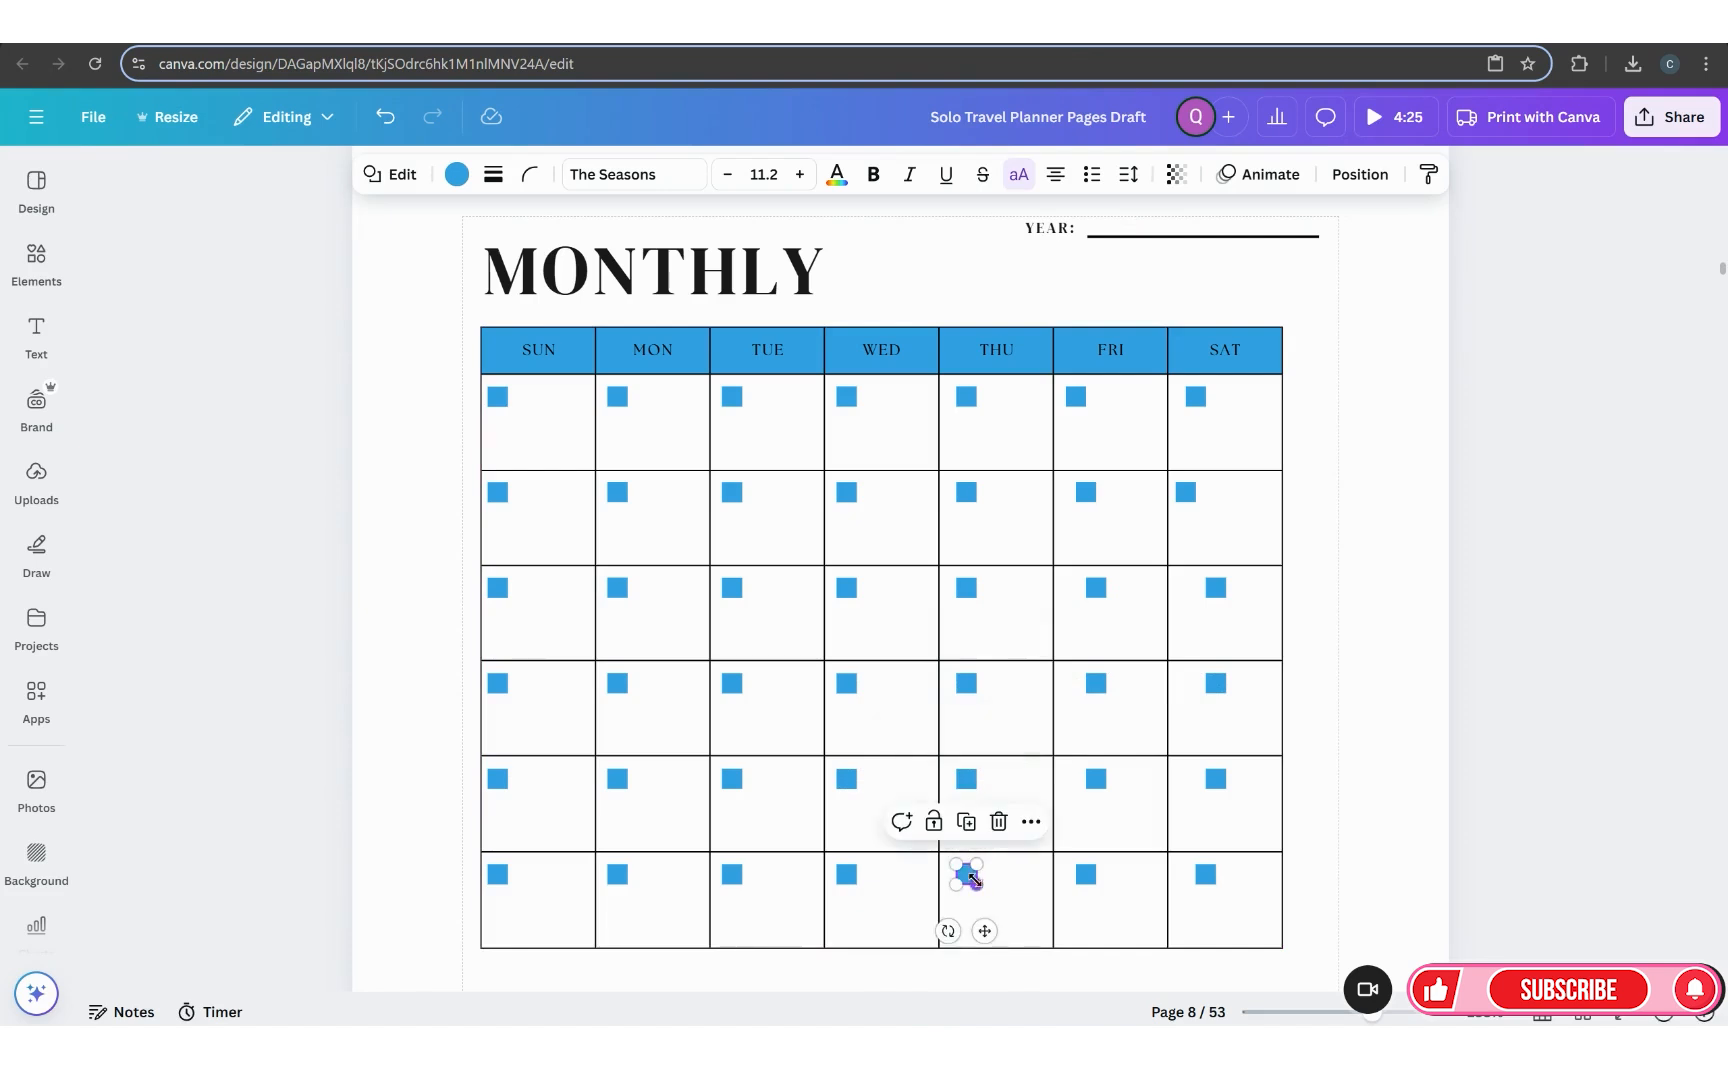
pyautogui.click(966, 877)
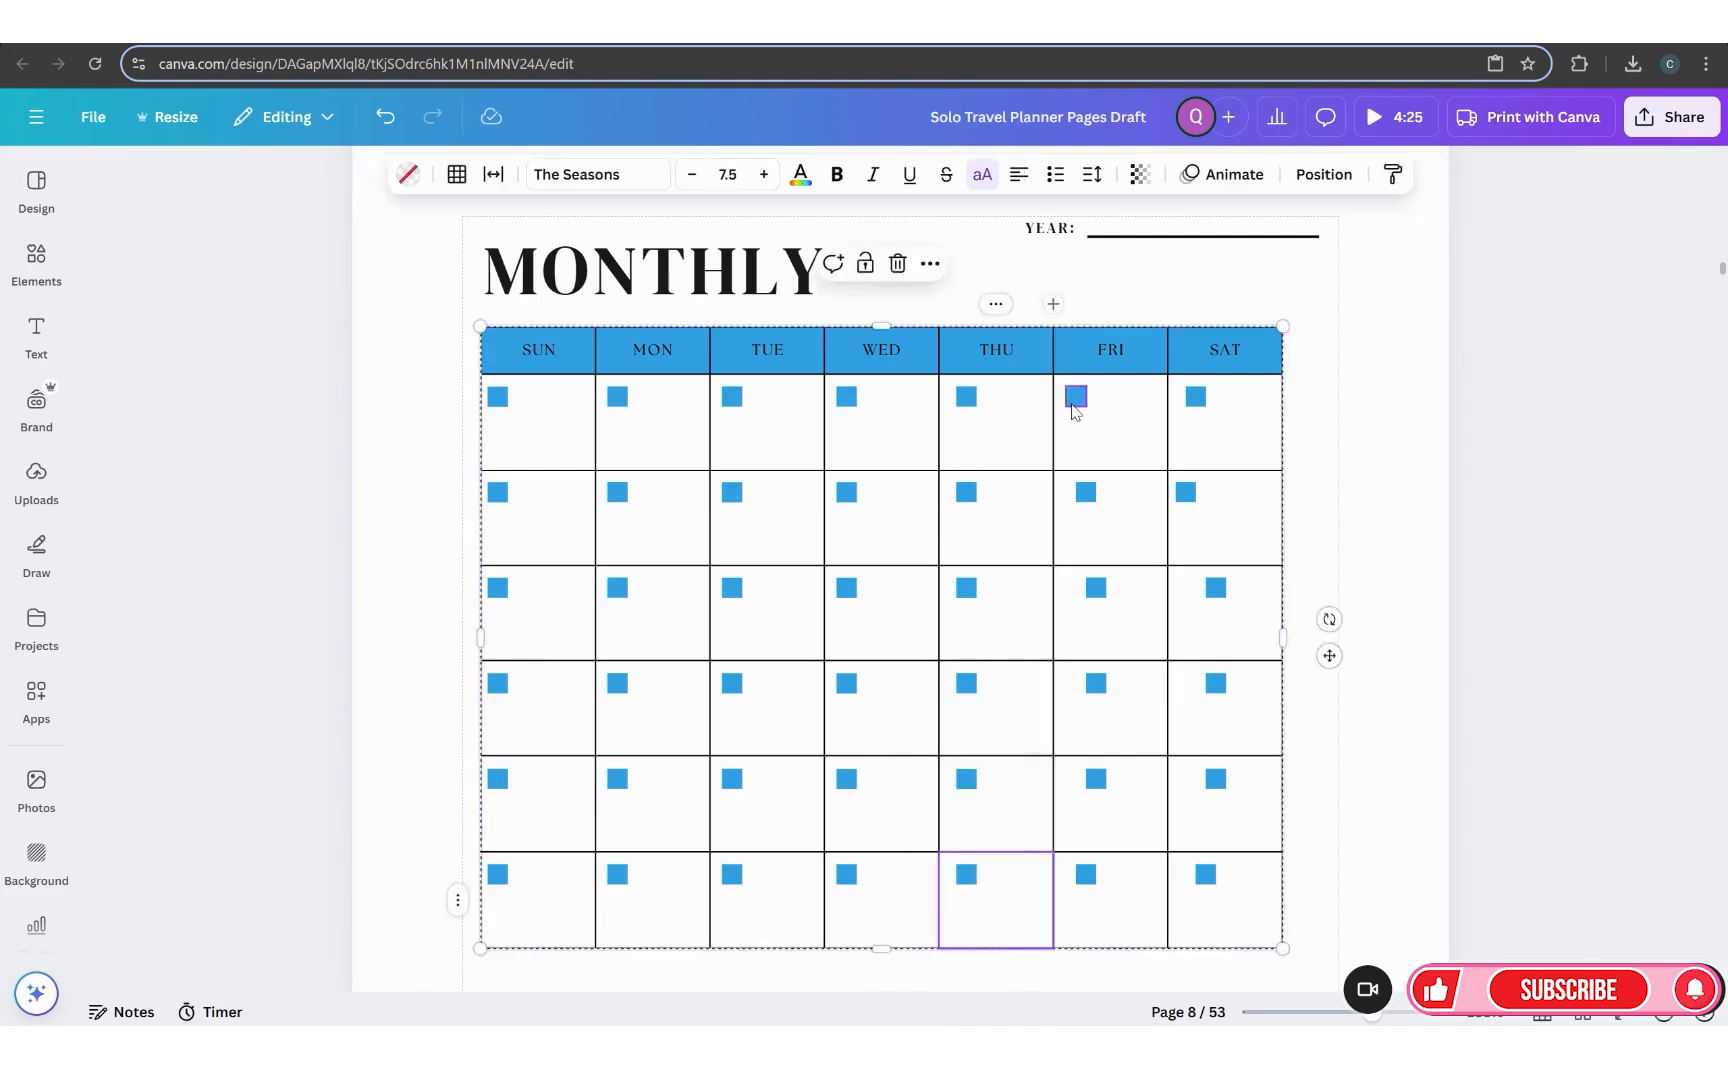
# Step: Move the second-row FRI square left under the first-row one, and shift the third- through fifth-row FRI squares left to nearly the same line
pyautogui.click(1074, 405)
pyautogui.click(1085, 492)
pyautogui.moveTo(1099, 549); pyautogui.dragTo(1089, 550)
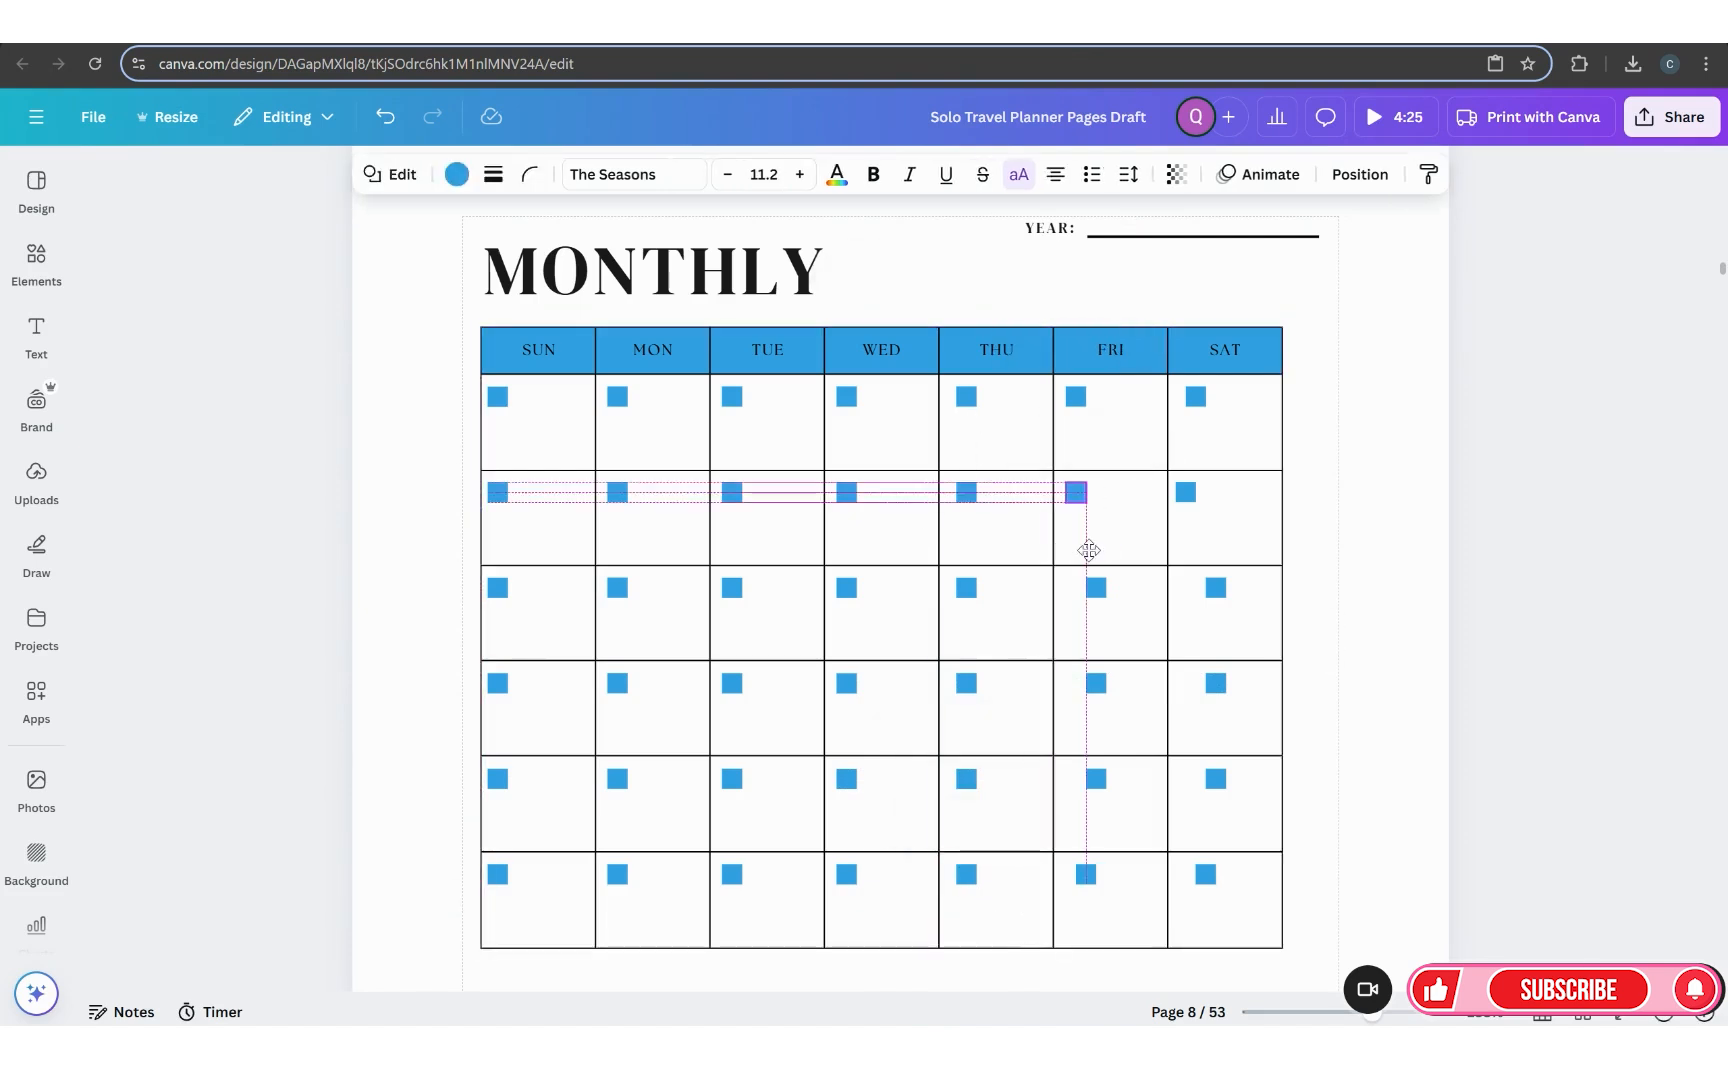
pyautogui.click(1095, 589)
pyautogui.moveTo(1113, 643); pyautogui.dragTo(1097, 643)
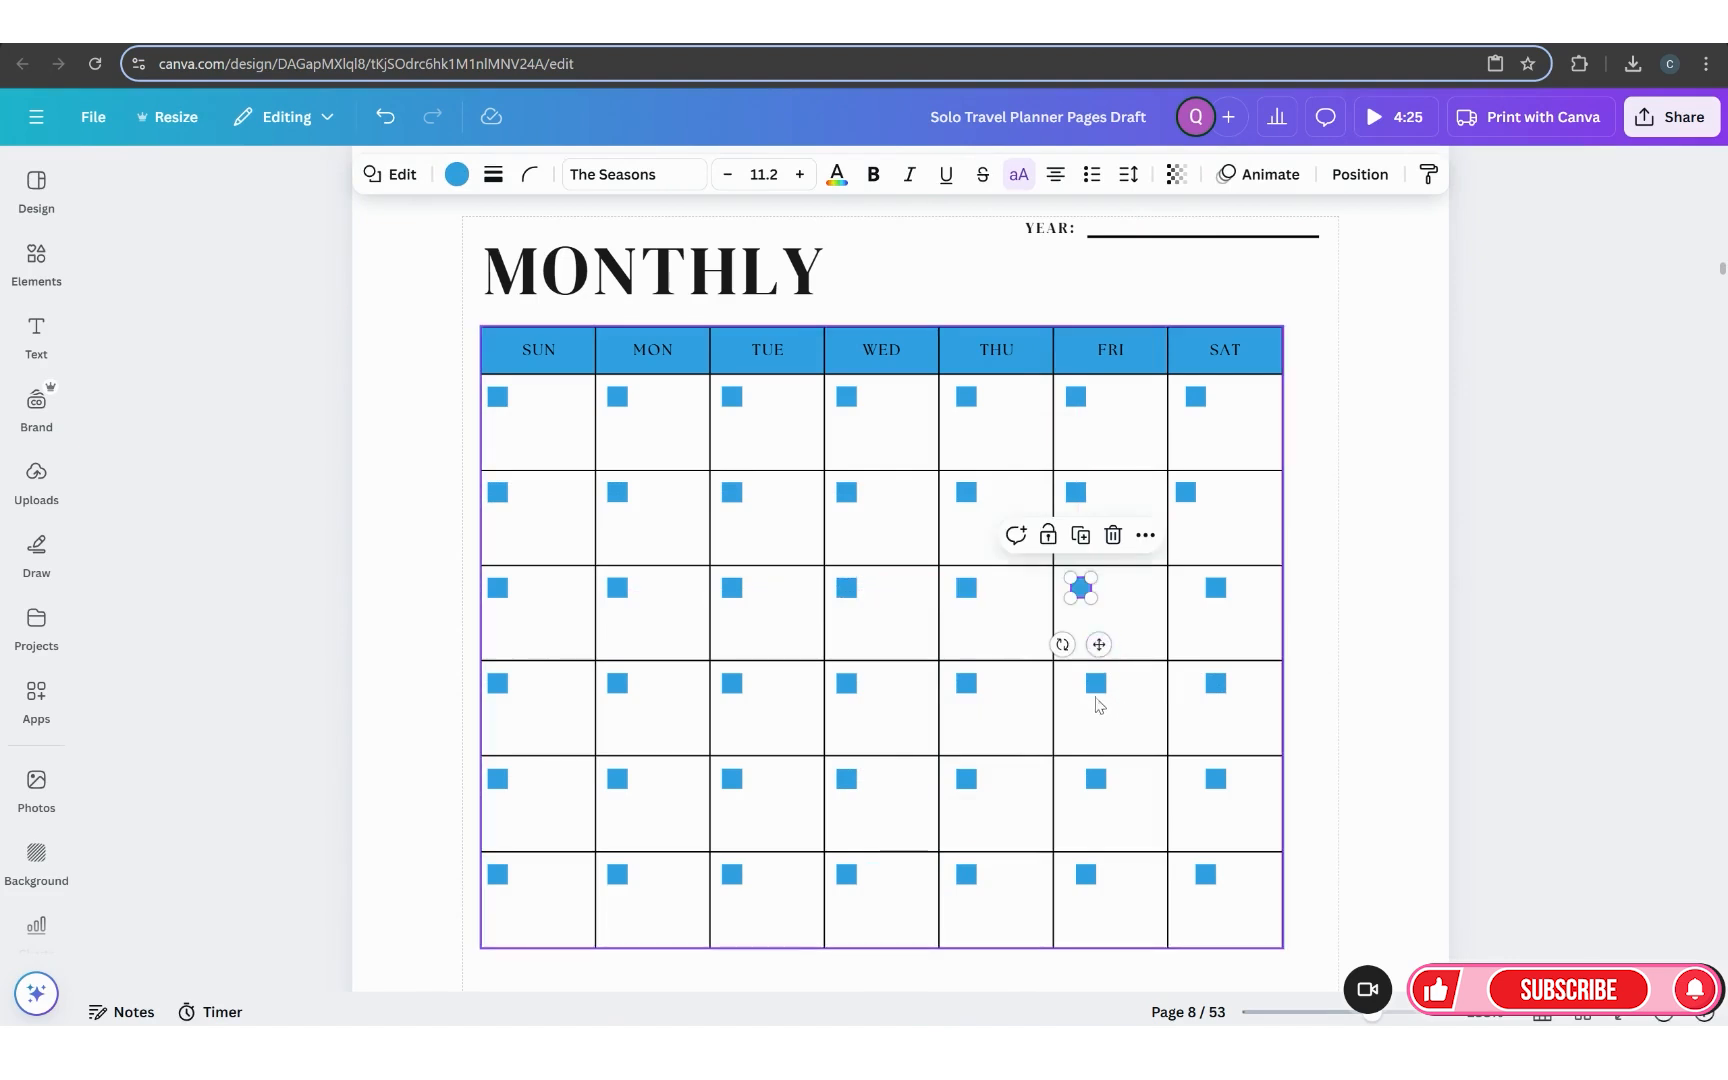
pyautogui.click(1096, 684)
pyautogui.moveTo(1113, 740); pyautogui.dragTo(1097, 740)
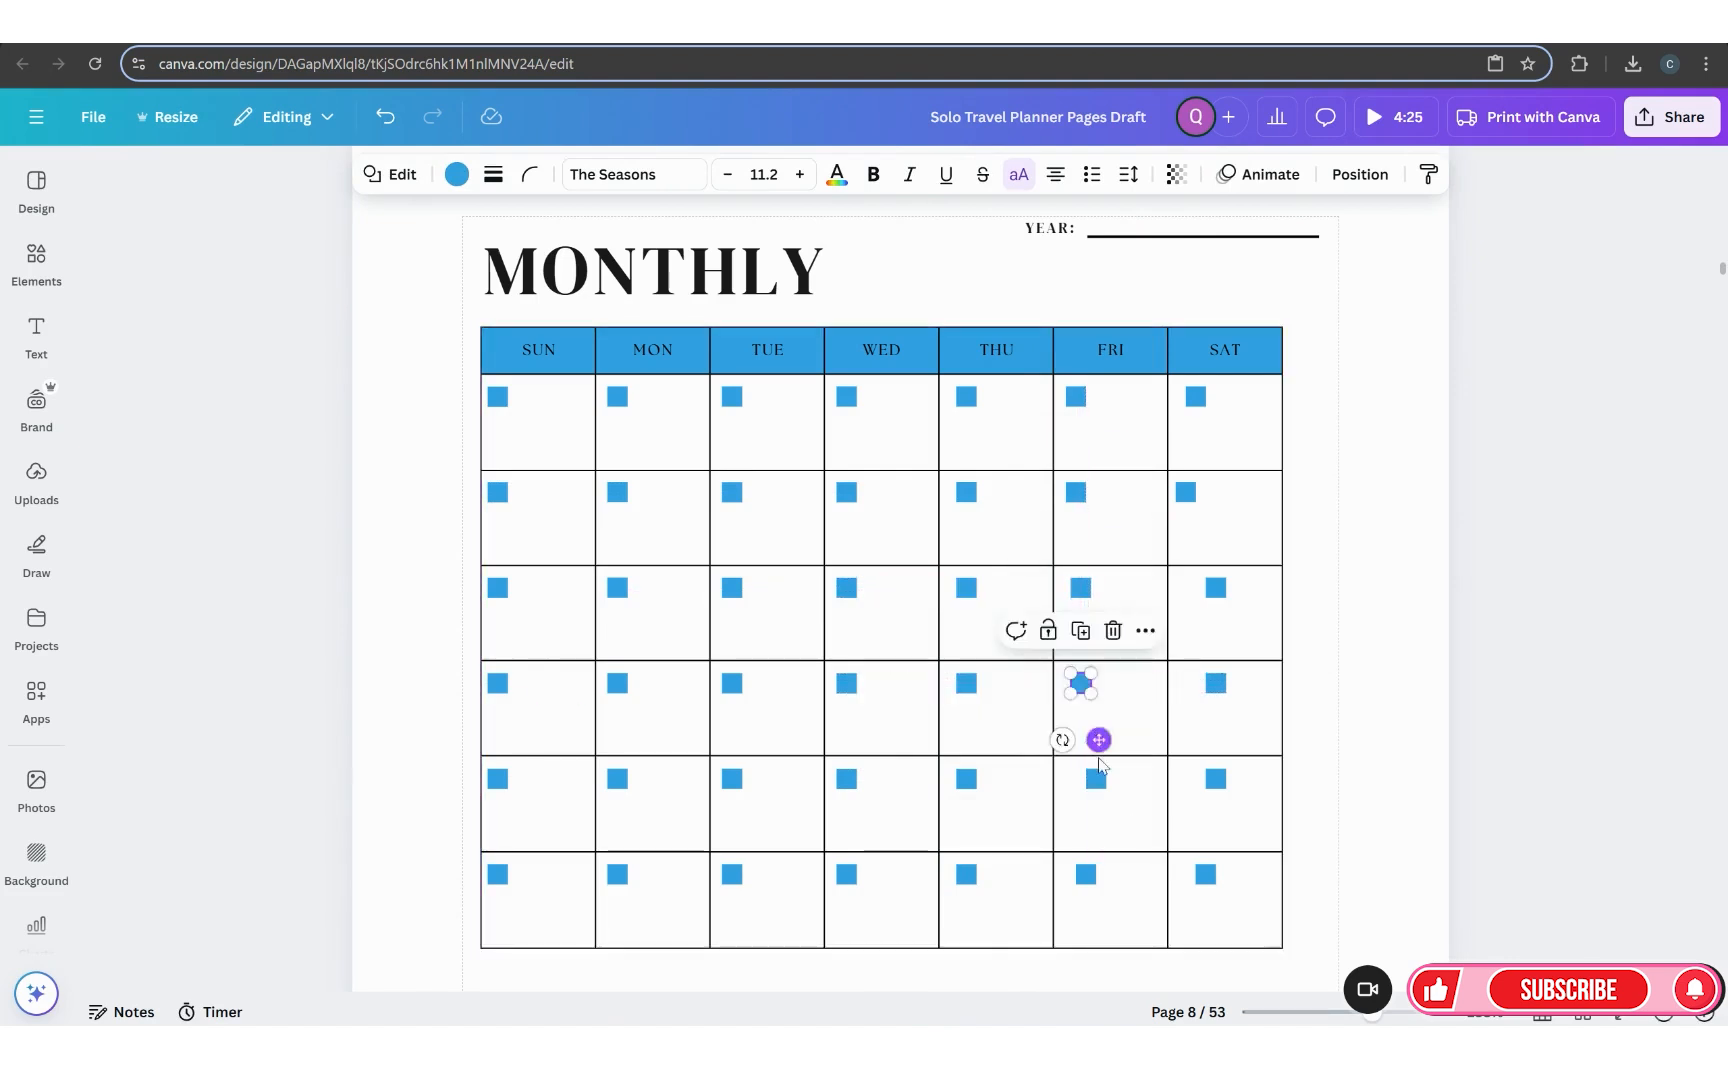
pyautogui.click(1096, 780)
pyautogui.moveTo(1113, 834); pyautogui.dragTo(1097, 834)
pyautogui.click(1096, 880)
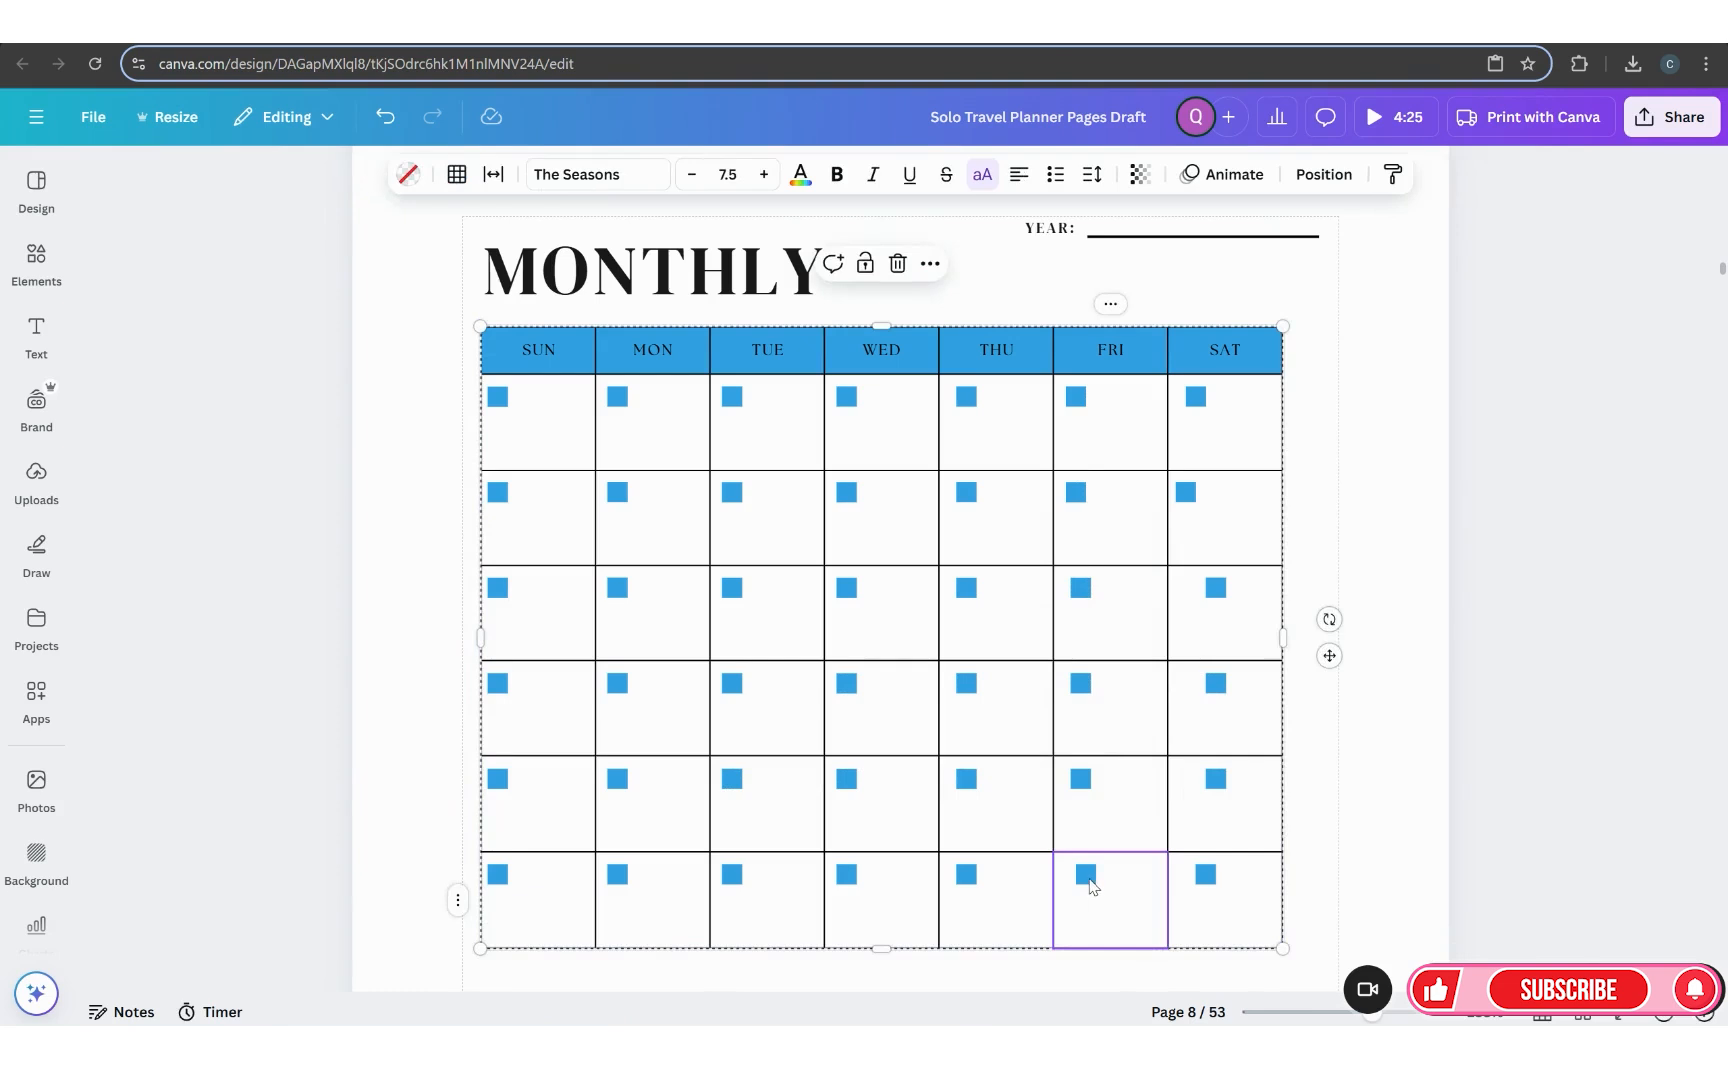
# Step: Move the SAT squares in the first five rows into one vertical line, and shift the sixth-row SAT square slightly left
pyautogui.moveTo(1196, 396); pyautogui.dragTo(1190, 397)
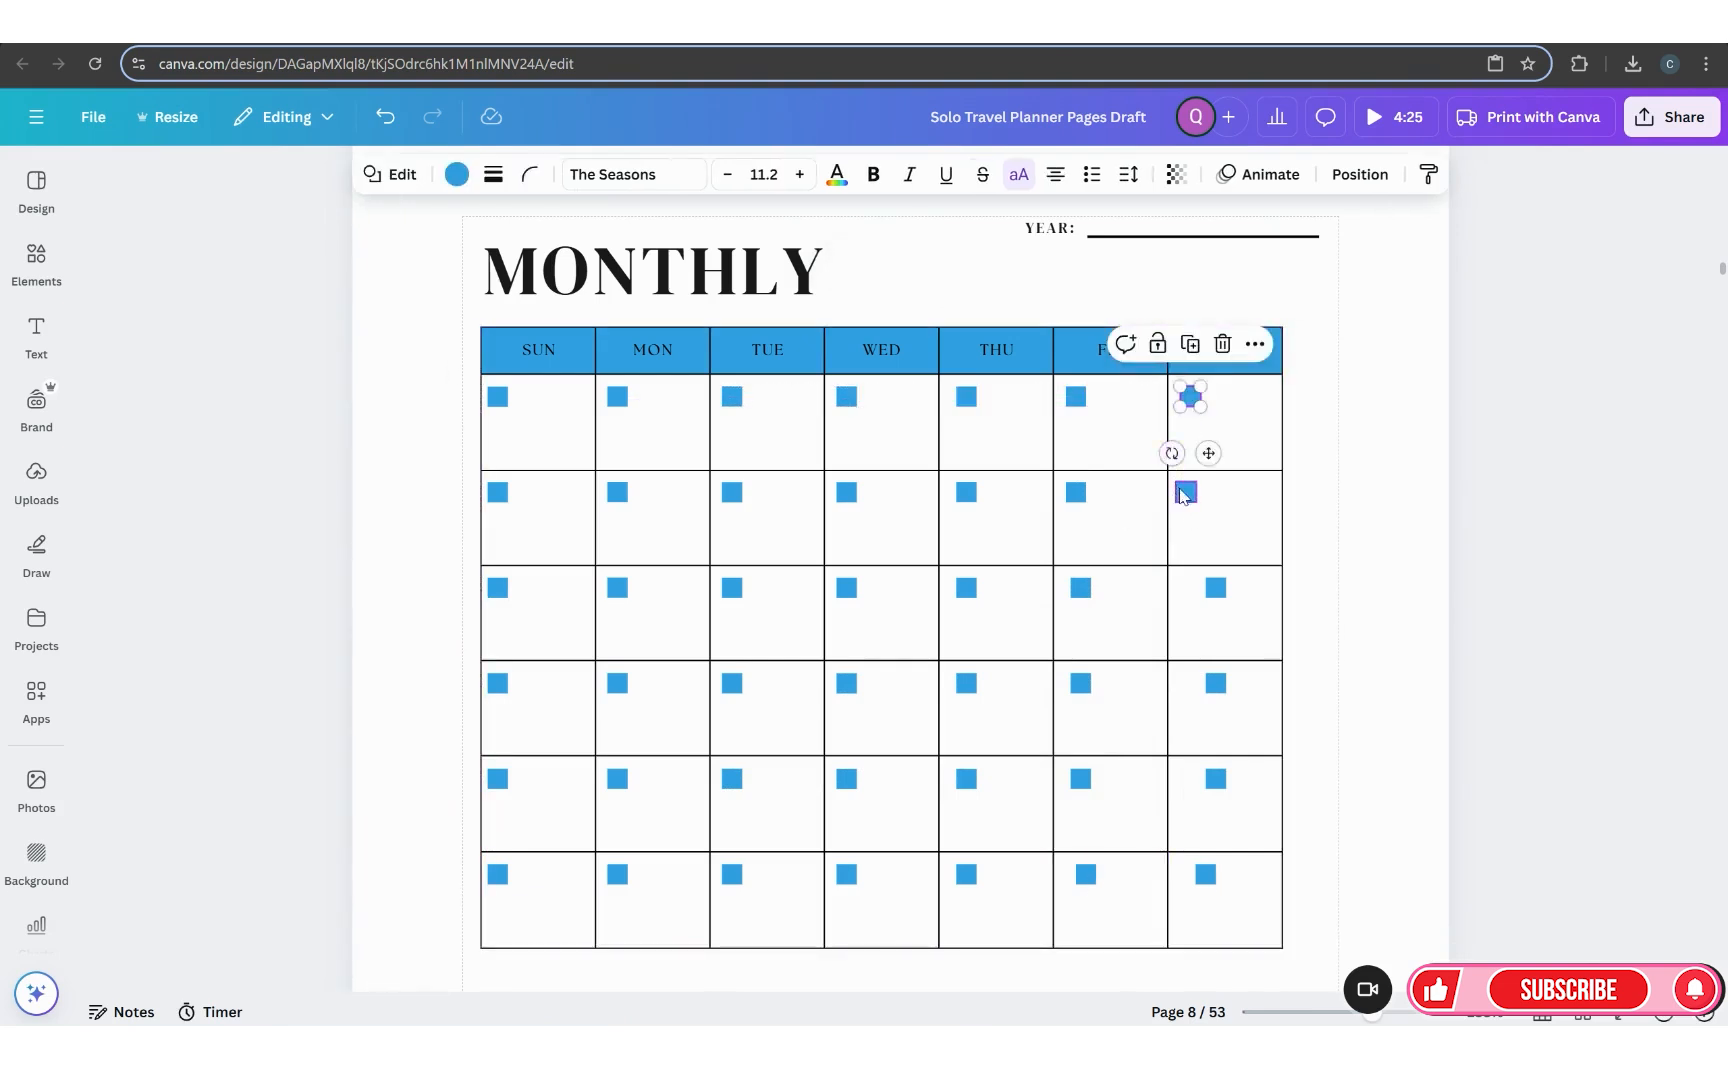
pyautogui.moveTo(1185, 492); pyautogui.dragTo(1190, 492)
pyautogui.click(1214, 589)
pyautogui.moveTo(1212, 590); pyautogui.dragTo(1190, 588)
pyautogui.moveTo(1216, 683); pyautogui.dragTo(1191, 684)
pyautogui.click(1216, 779)
pyautogui.moveTo(1216, 779); pyautogui.dragTo(1191, 780)
pyautogui.moveTo(1205, 874); pyautogui.dragTo(1200, 875)
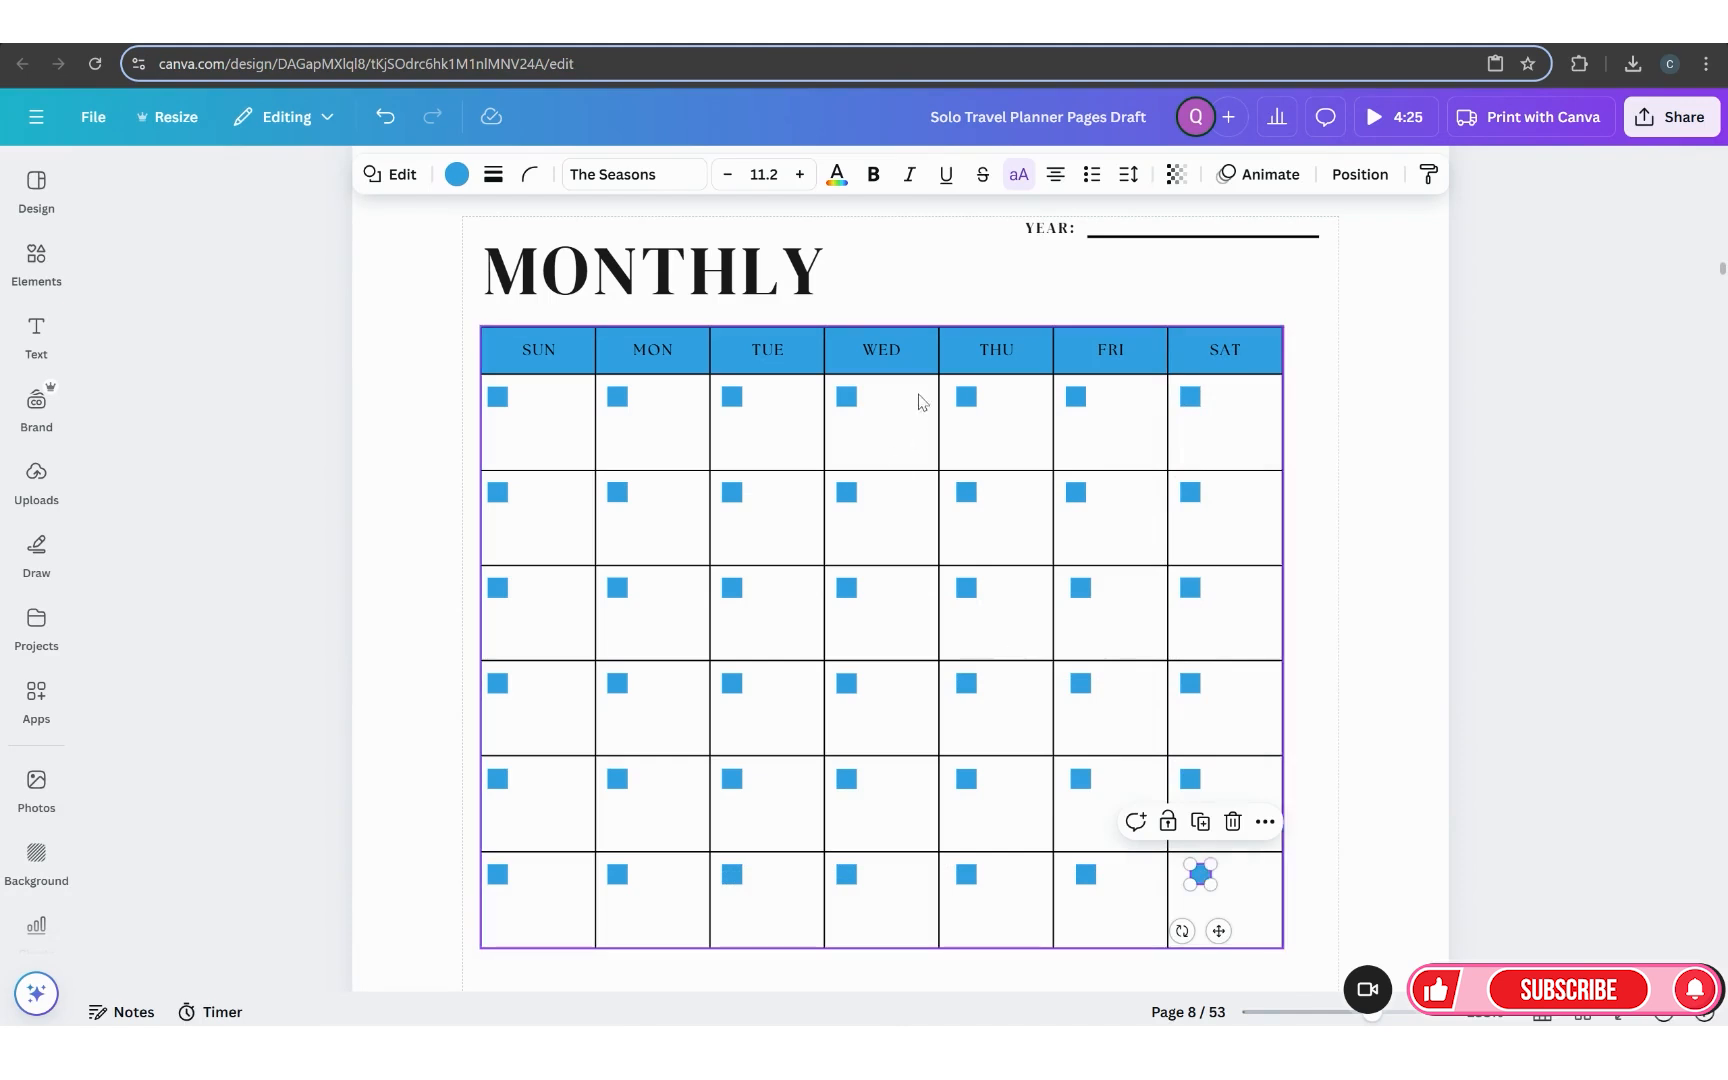
# Step: Select the six blue squares in the THU column together, group them, and move the group slightly left
pyautogui.click(965, 396)
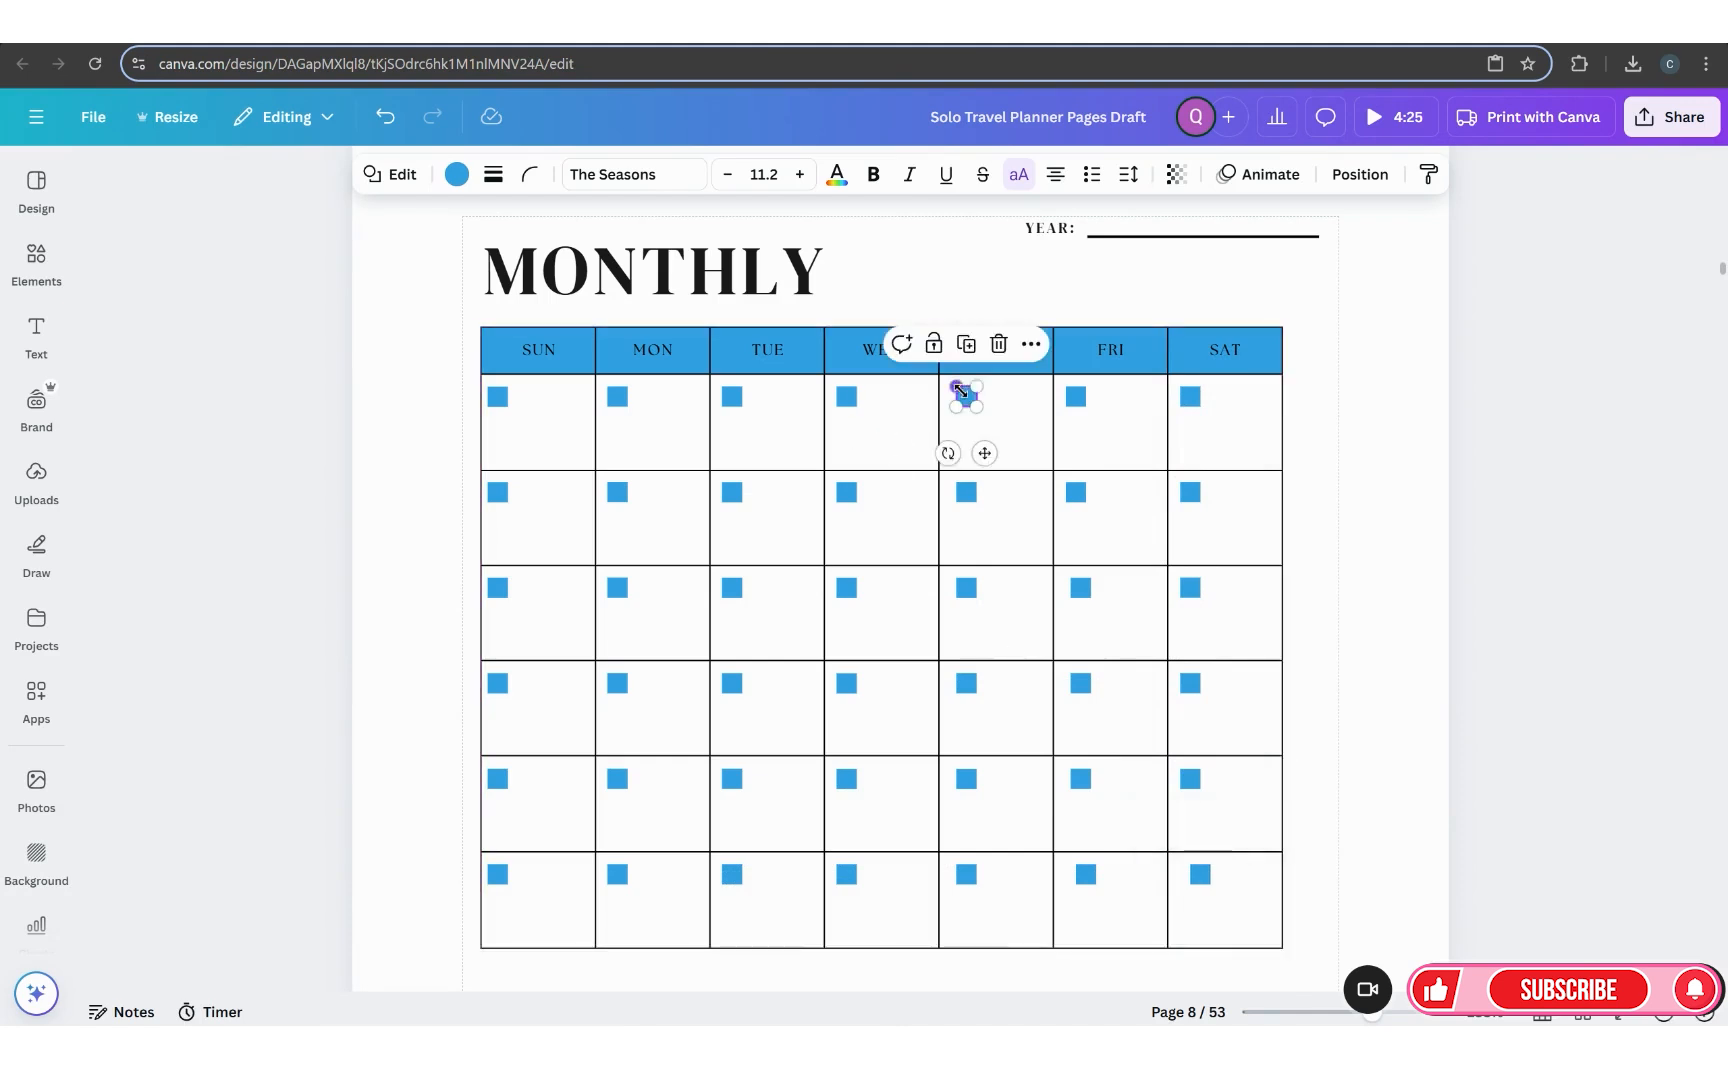
pyautogui.keyDown('shift'); pyautogui.click(966, 492); pyautogui.keyUp('shift')
pyautogui.keyDown('shift'); pyautogui.click(966, 588); pyautogui.keyUp('shift')
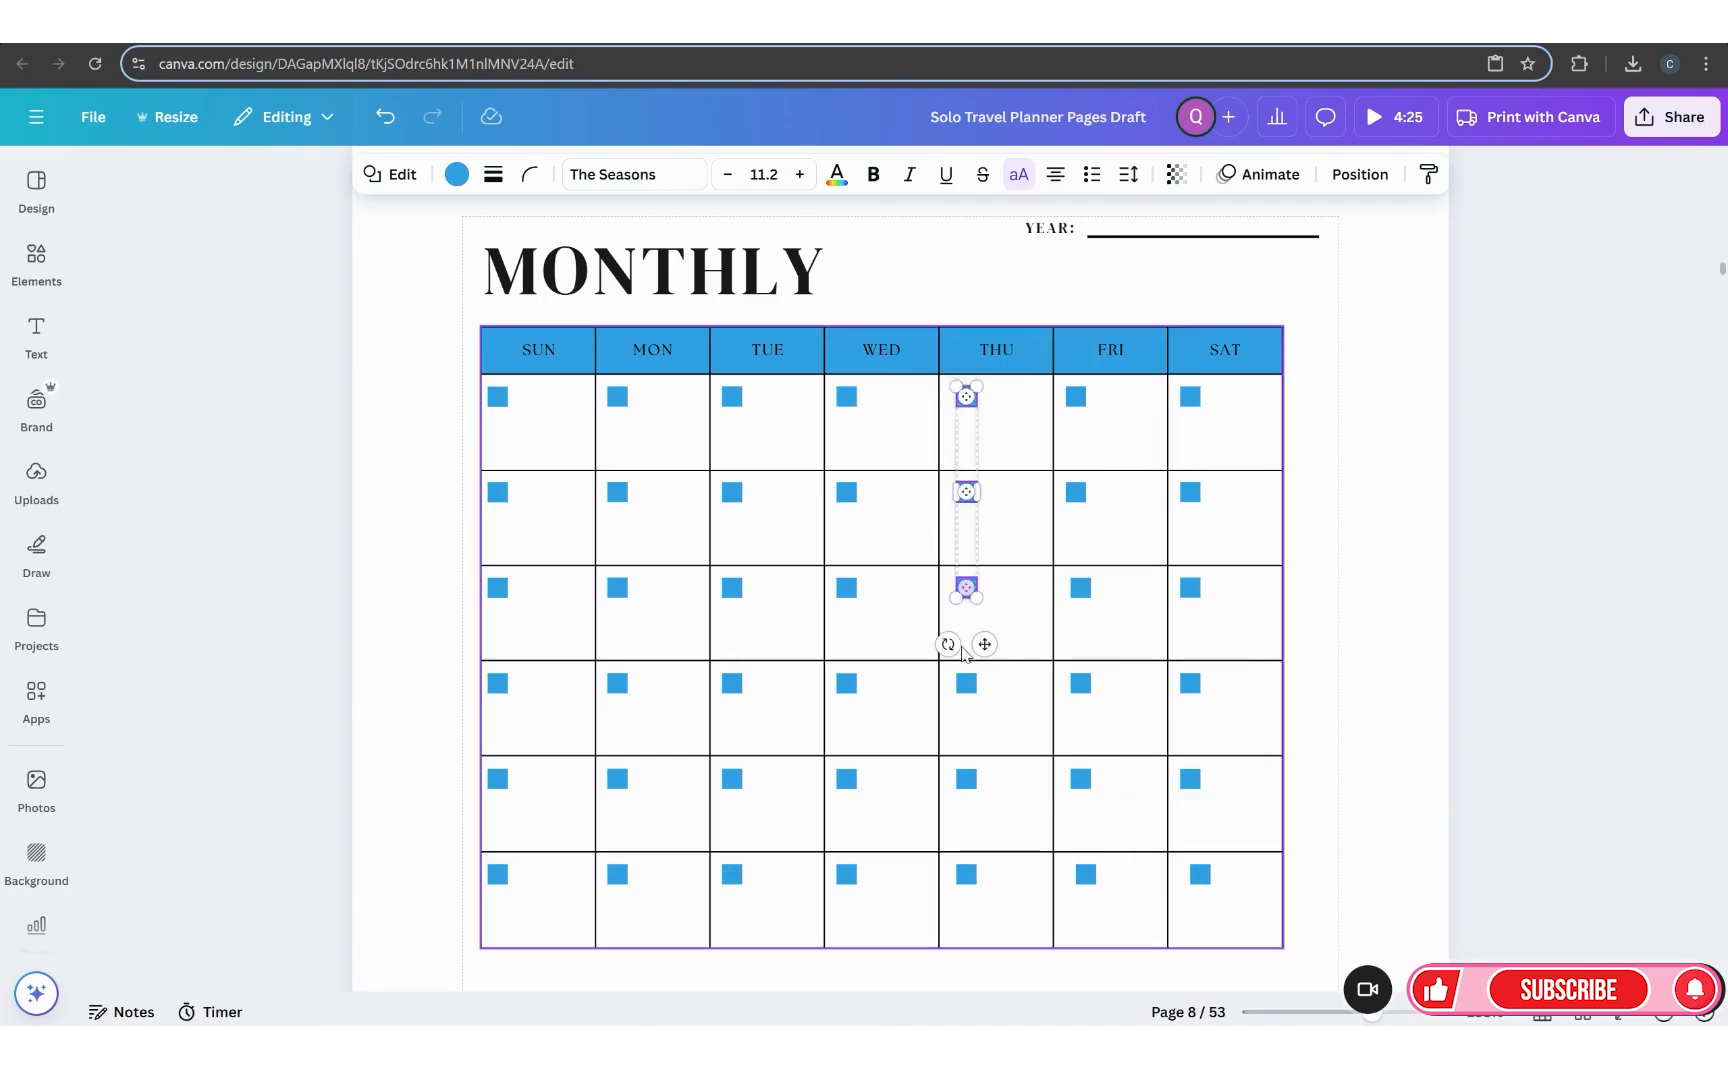
pyautogui.keyDown('shift'); pyautogui.click(967, 684); pyautogui.keyUp('shift')
pyautogui.keyDown('shift'); pyautogui.click(967, 780); pyautogui.keyUp('shift')
pyautogui.keyDown('shift'); pyautogui.click(968, 875); pyautogui.keyUp('shift')
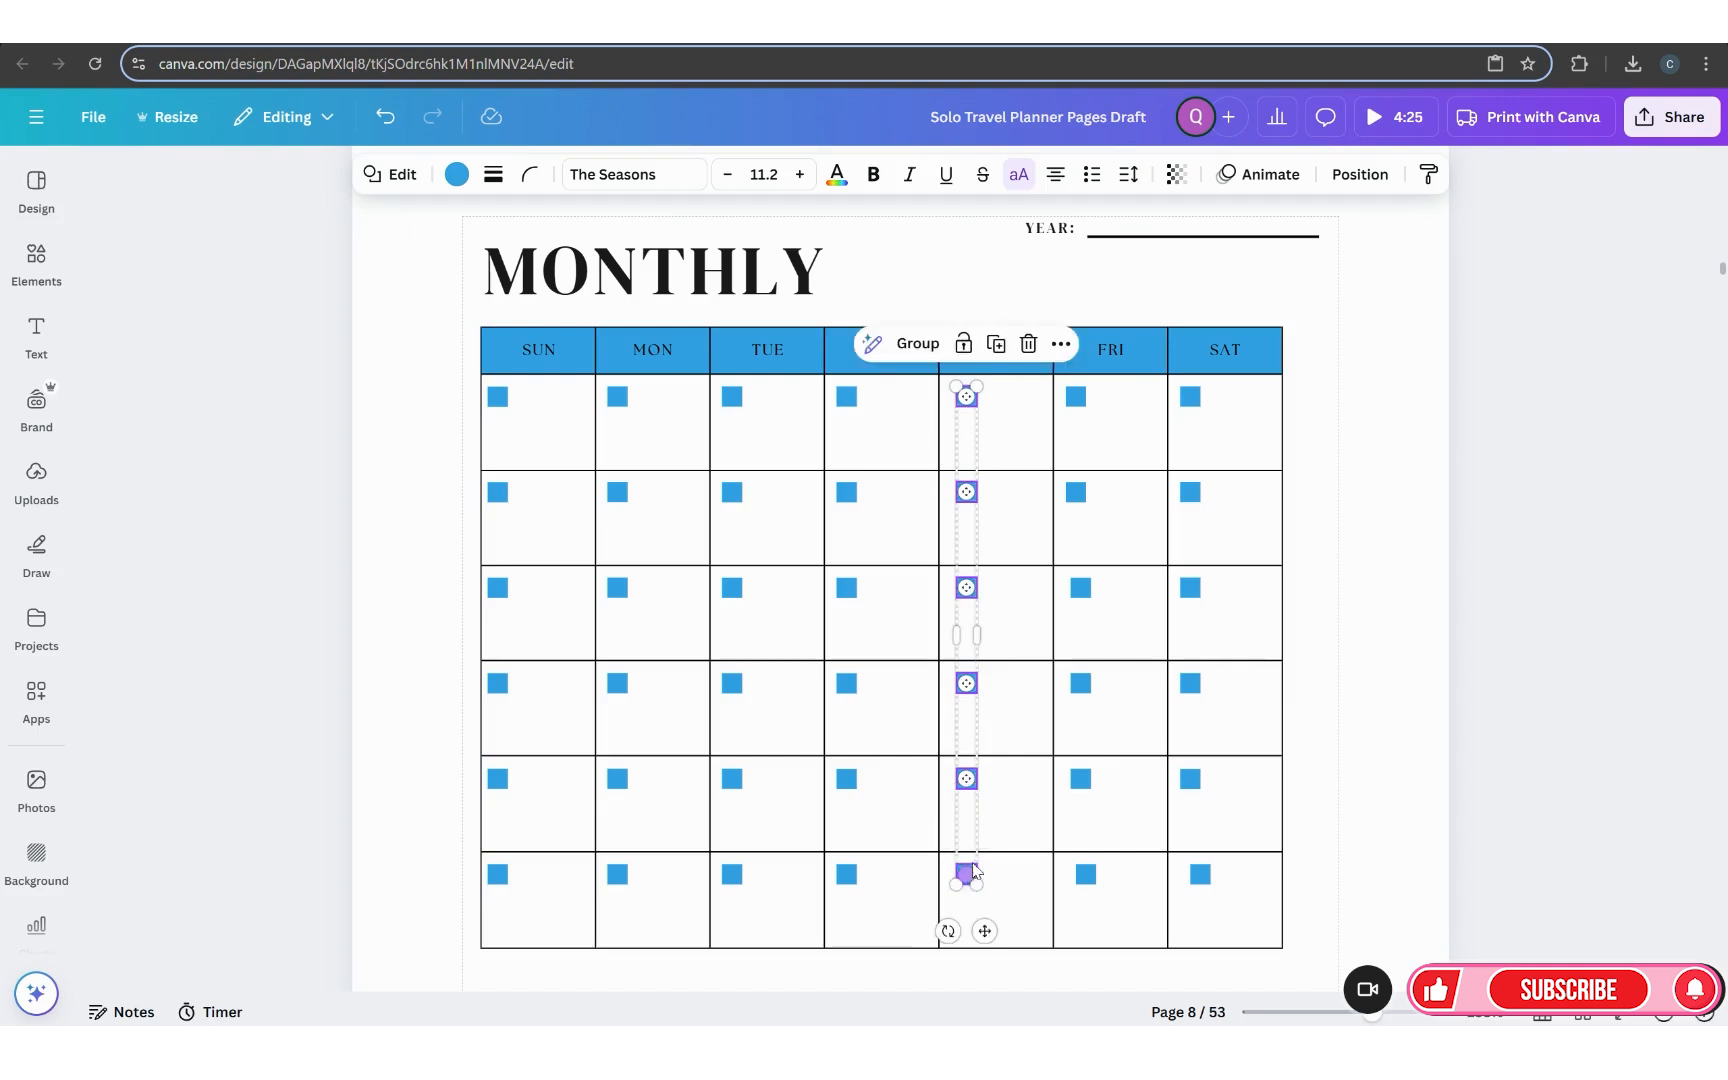
pyautogui.click(917, 343)
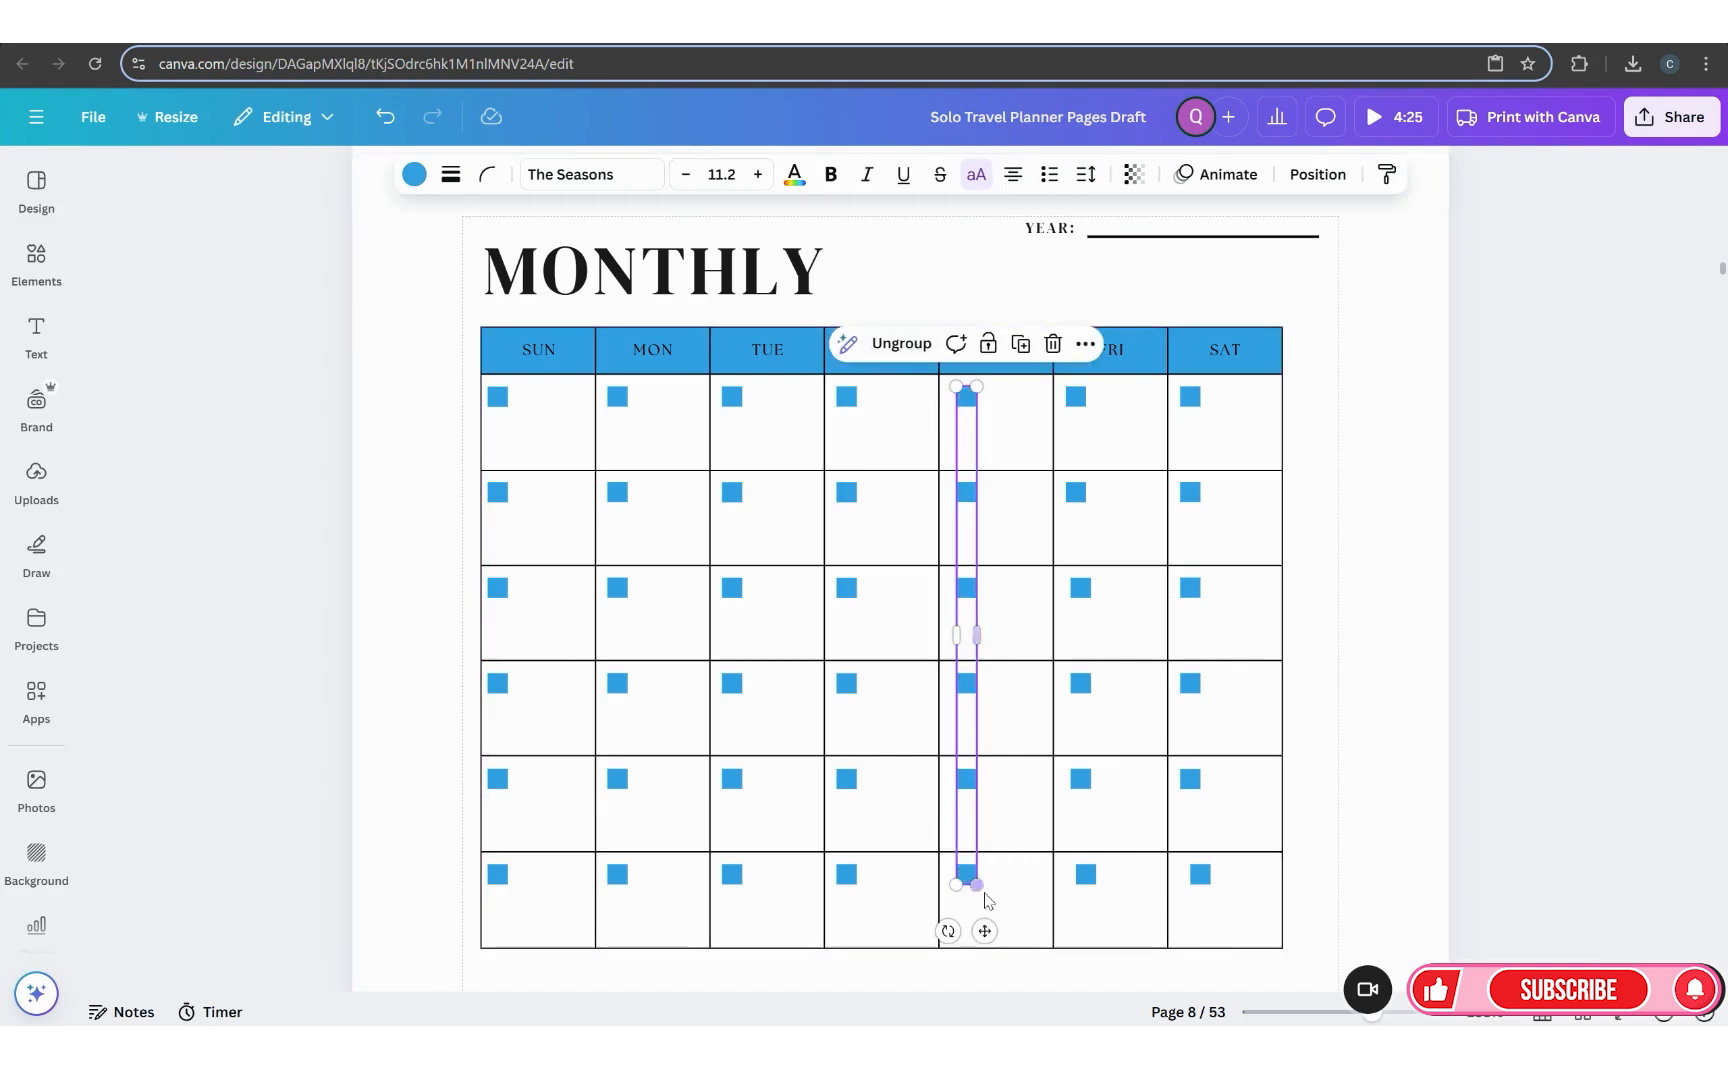
pyautogui.moveTo(984, 932); pyautogui.dragTo(979, 931)
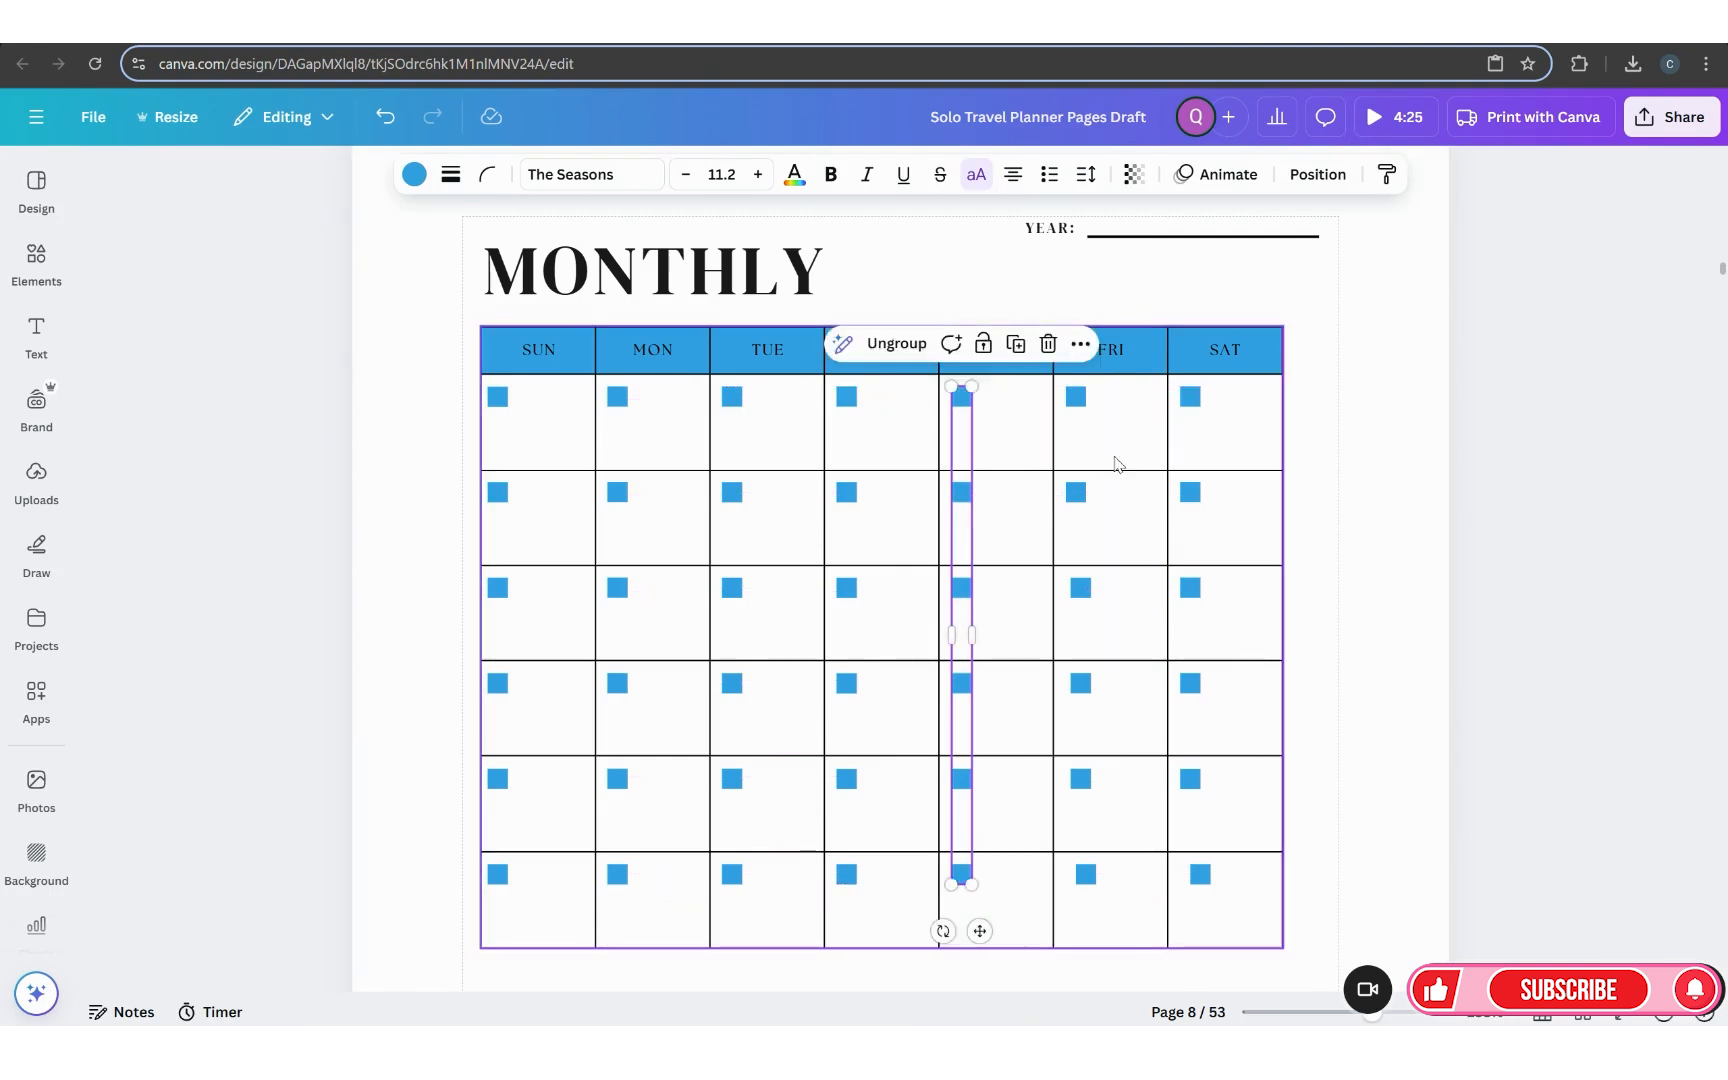
pyautogui.click(1080, 398)
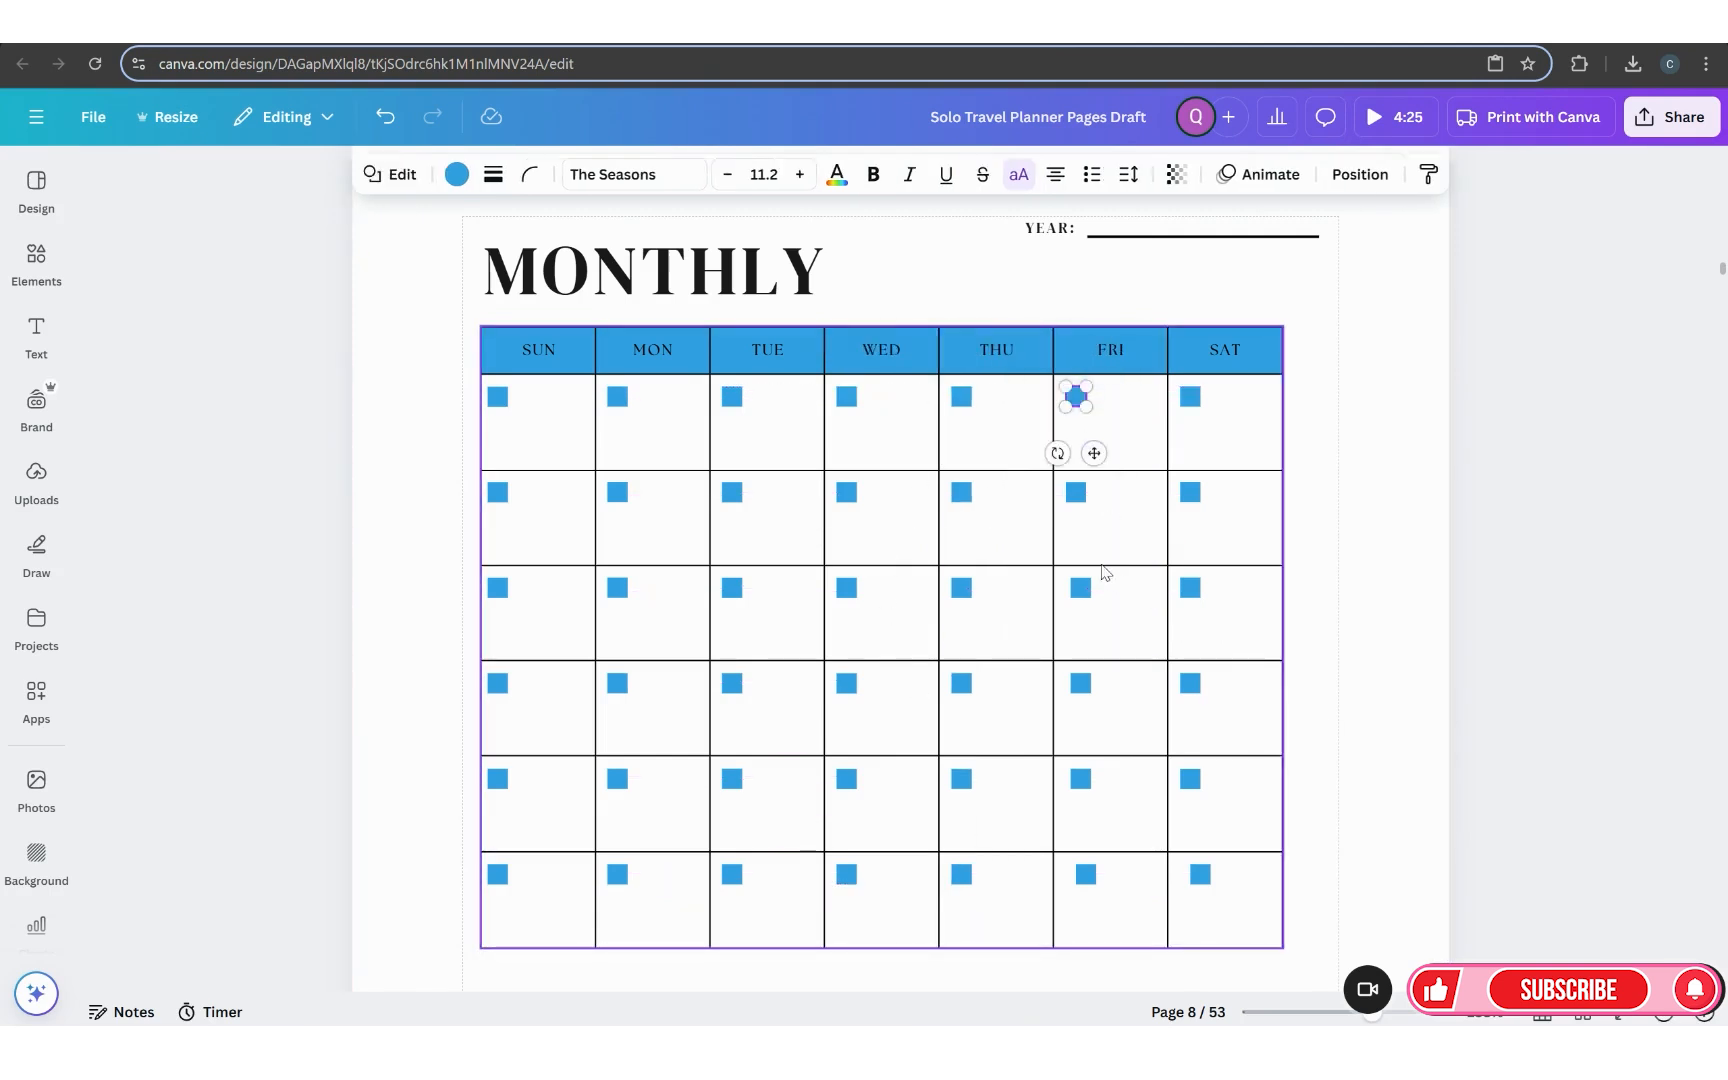
pyautogui.click(1087, 494)
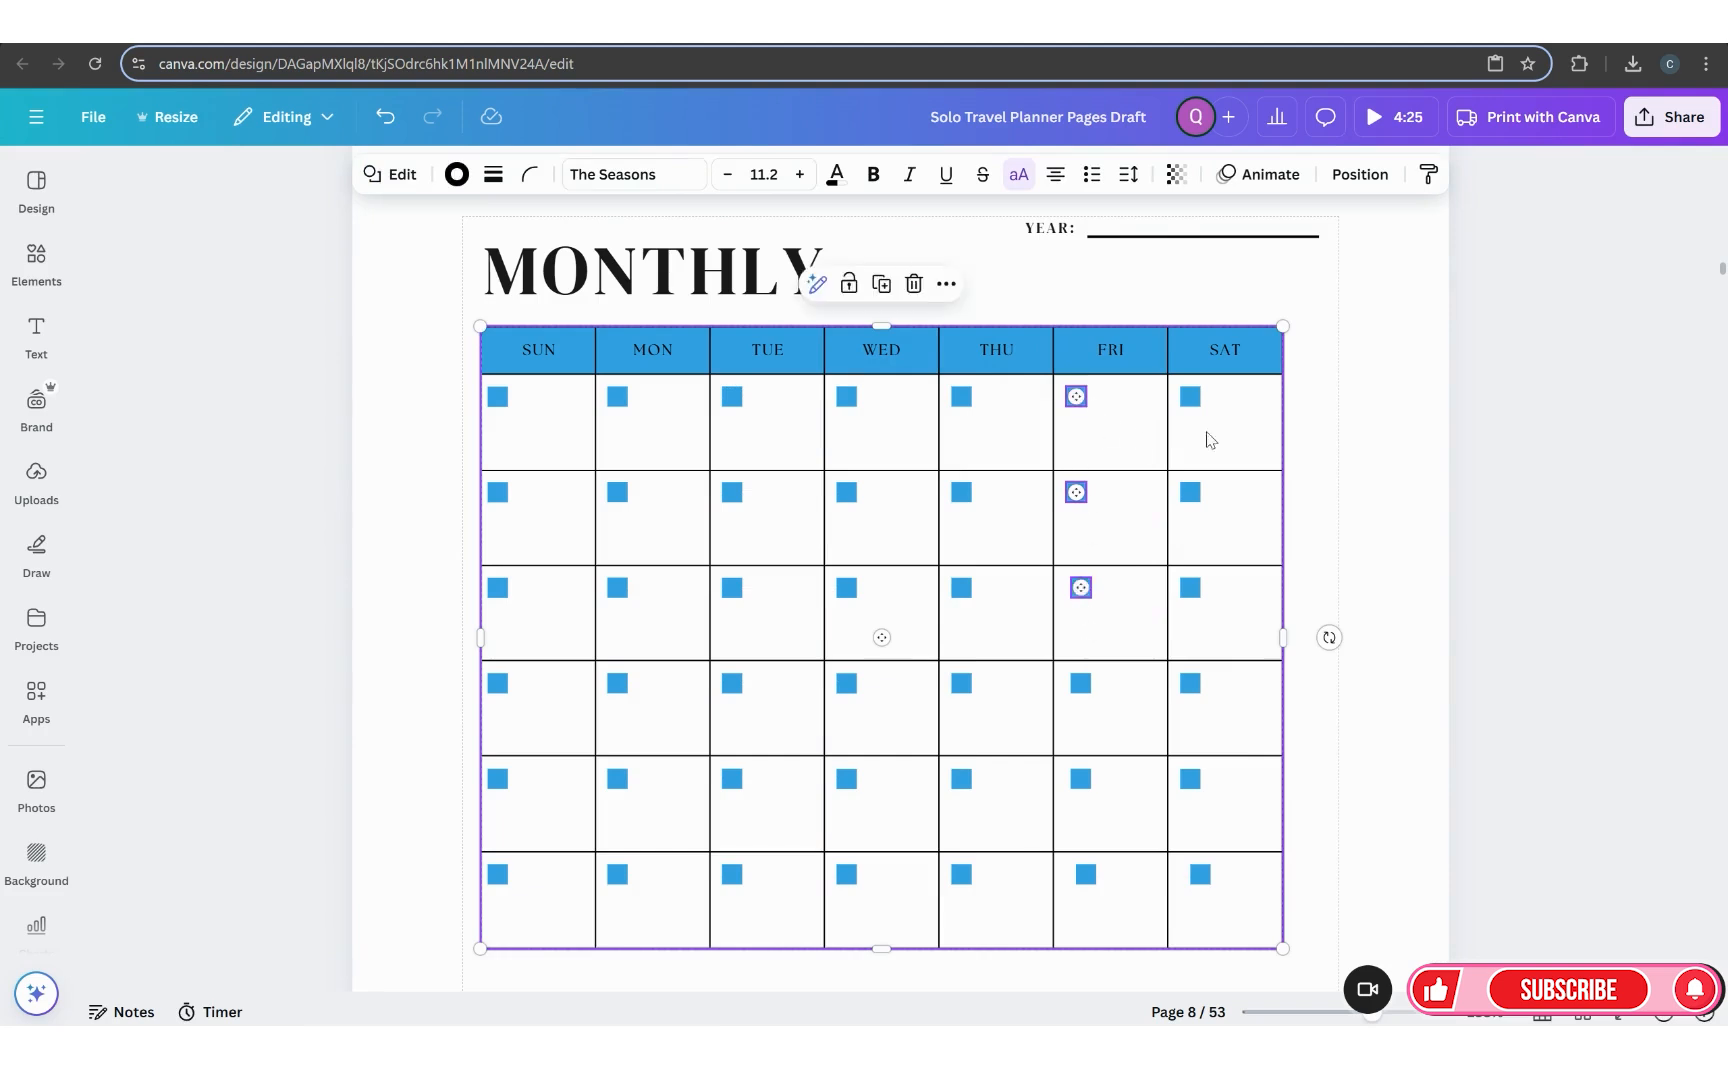
pyautogui.click(1357, 463)
# Step: Select the six blue squares in the FRI column together, group them, and move the group slightly left
pyautogui.click(1072, 396)
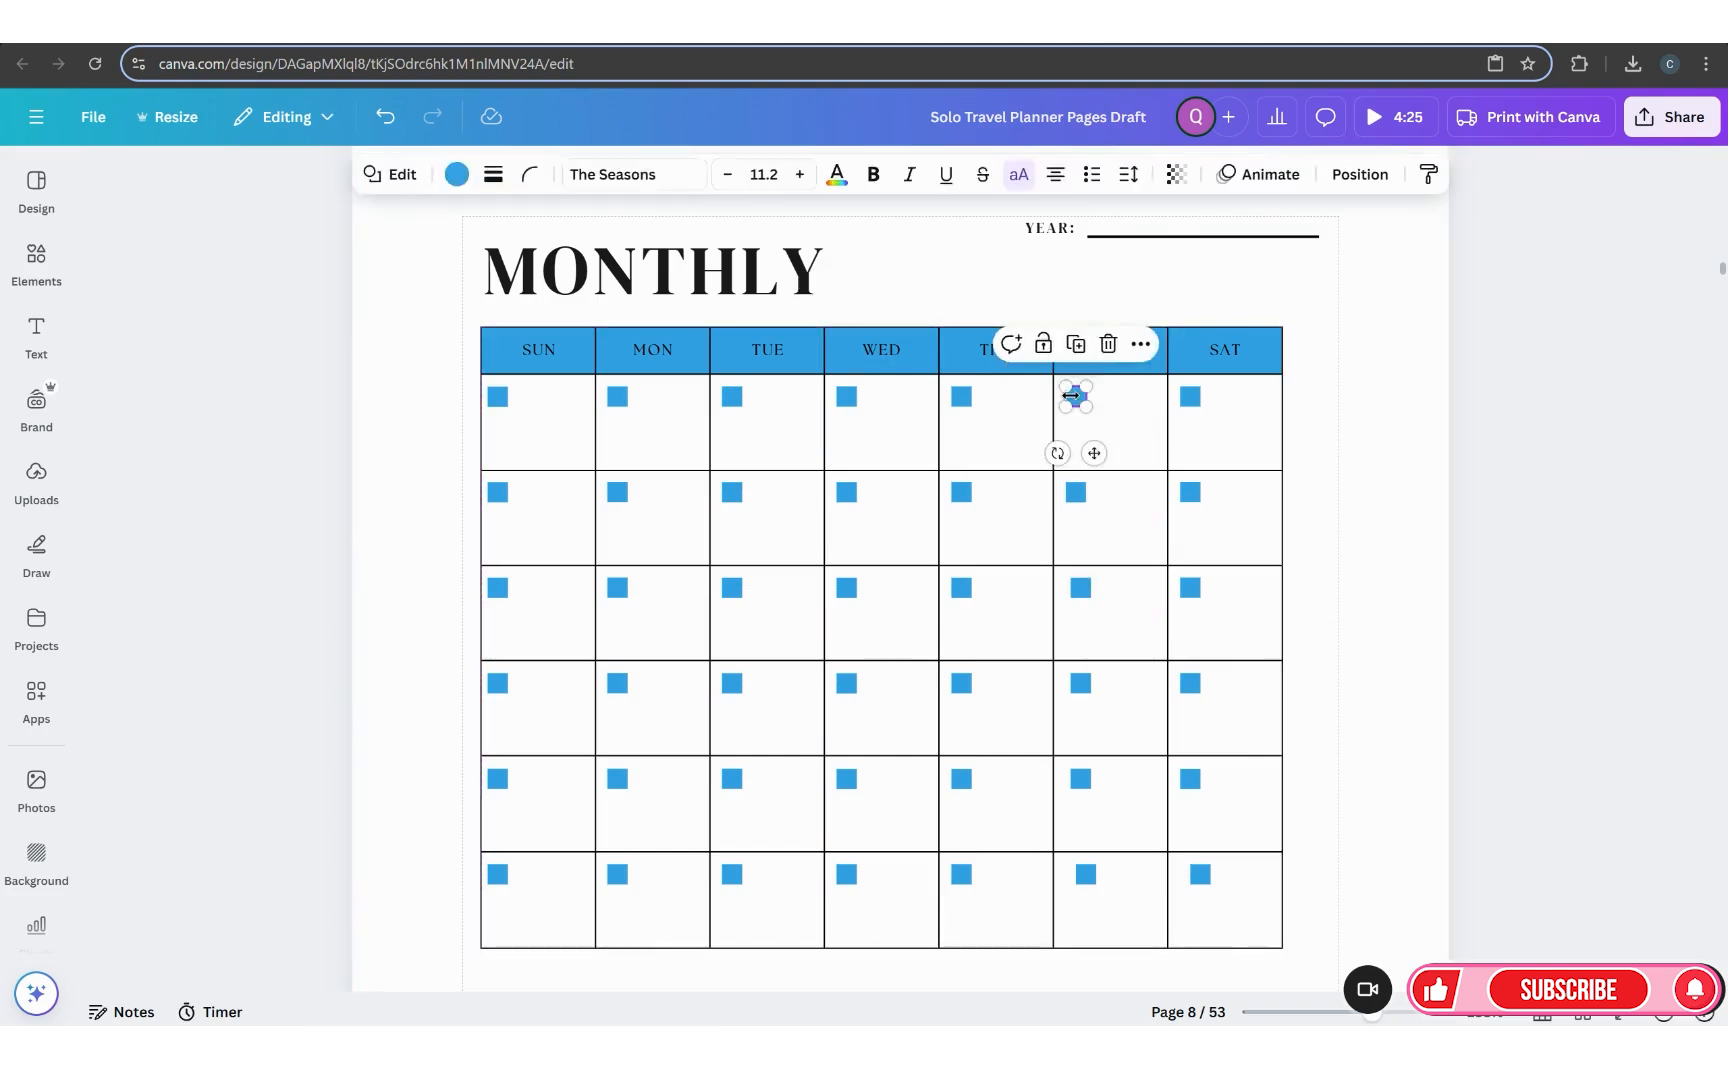
pyautogui.keyDown('shift'); pyautogui.click(1076, 492); pyautogui.keyUp('shift')
pyautogui.keyDown('shift'); pyautogui.click(1080, 588); pyautogui.keyUp('shift')
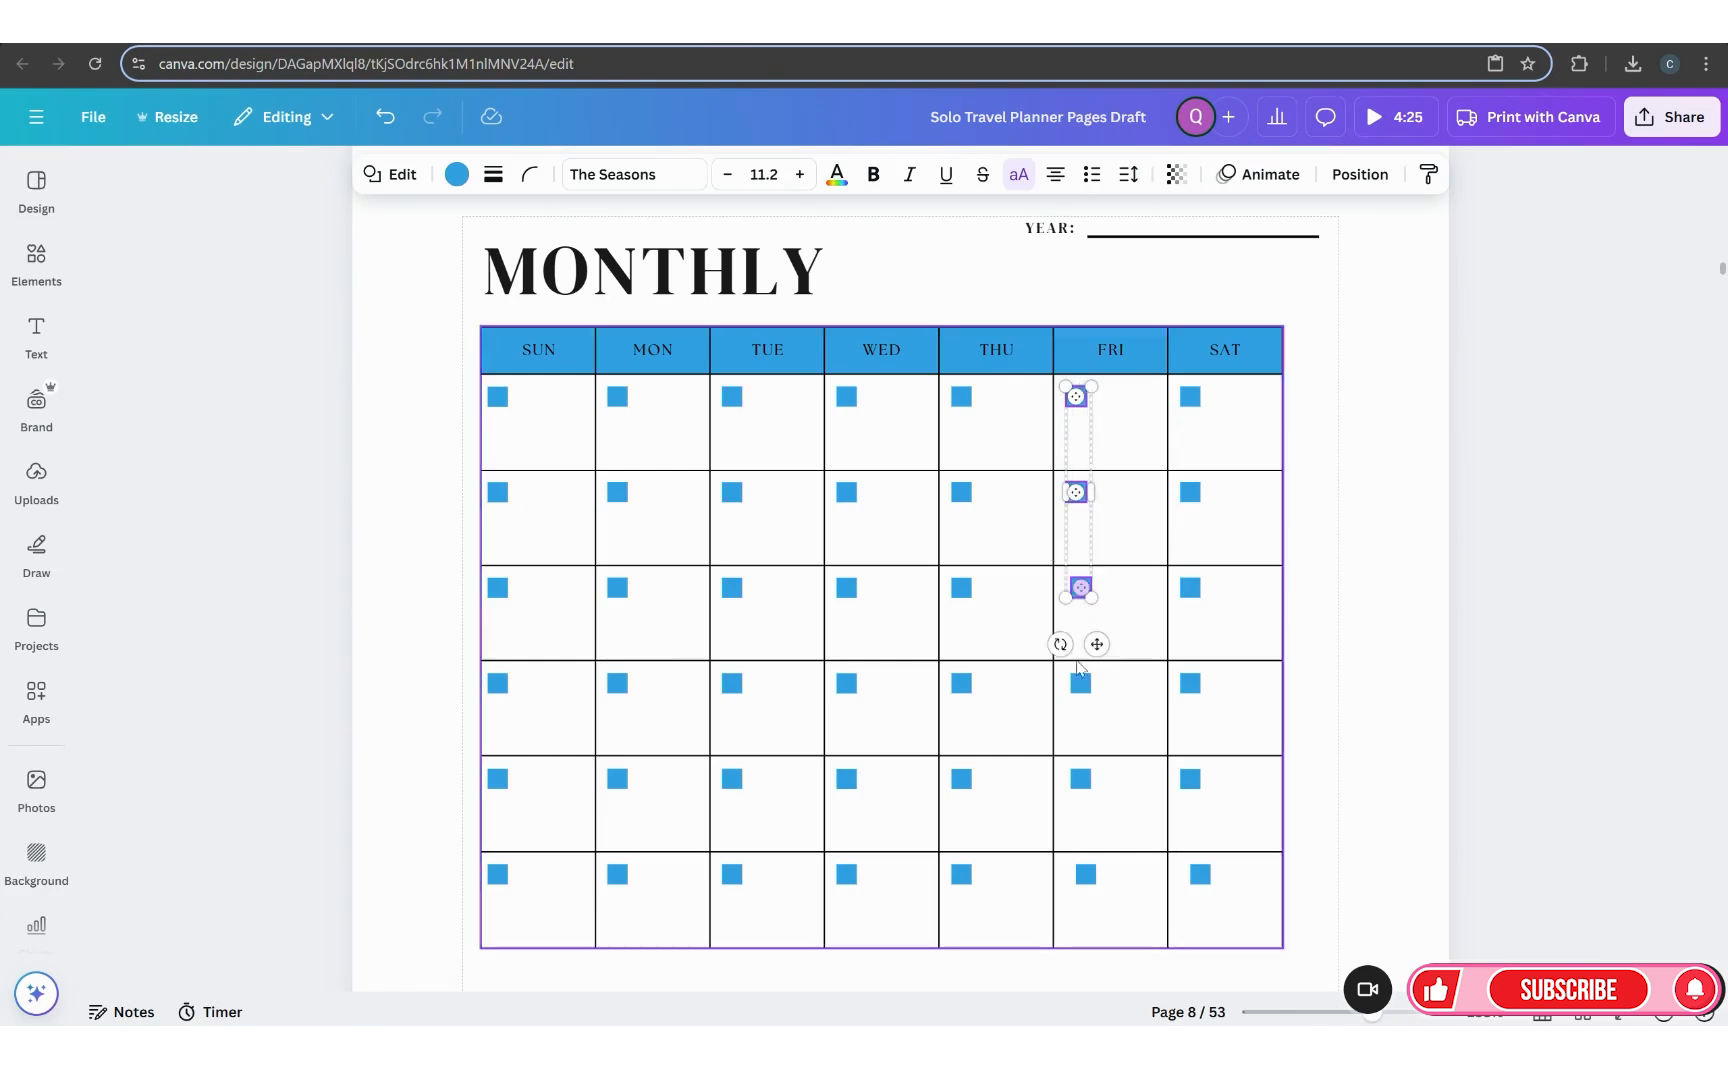
pyautogui.keyDown('shift'); pyautogui.click(1080, 683); pyautogui.keyUp('shift')
pyautogui.keyDown('shift'); pyautogui.click(1080, 779); pyautogui.keyUp('shift')
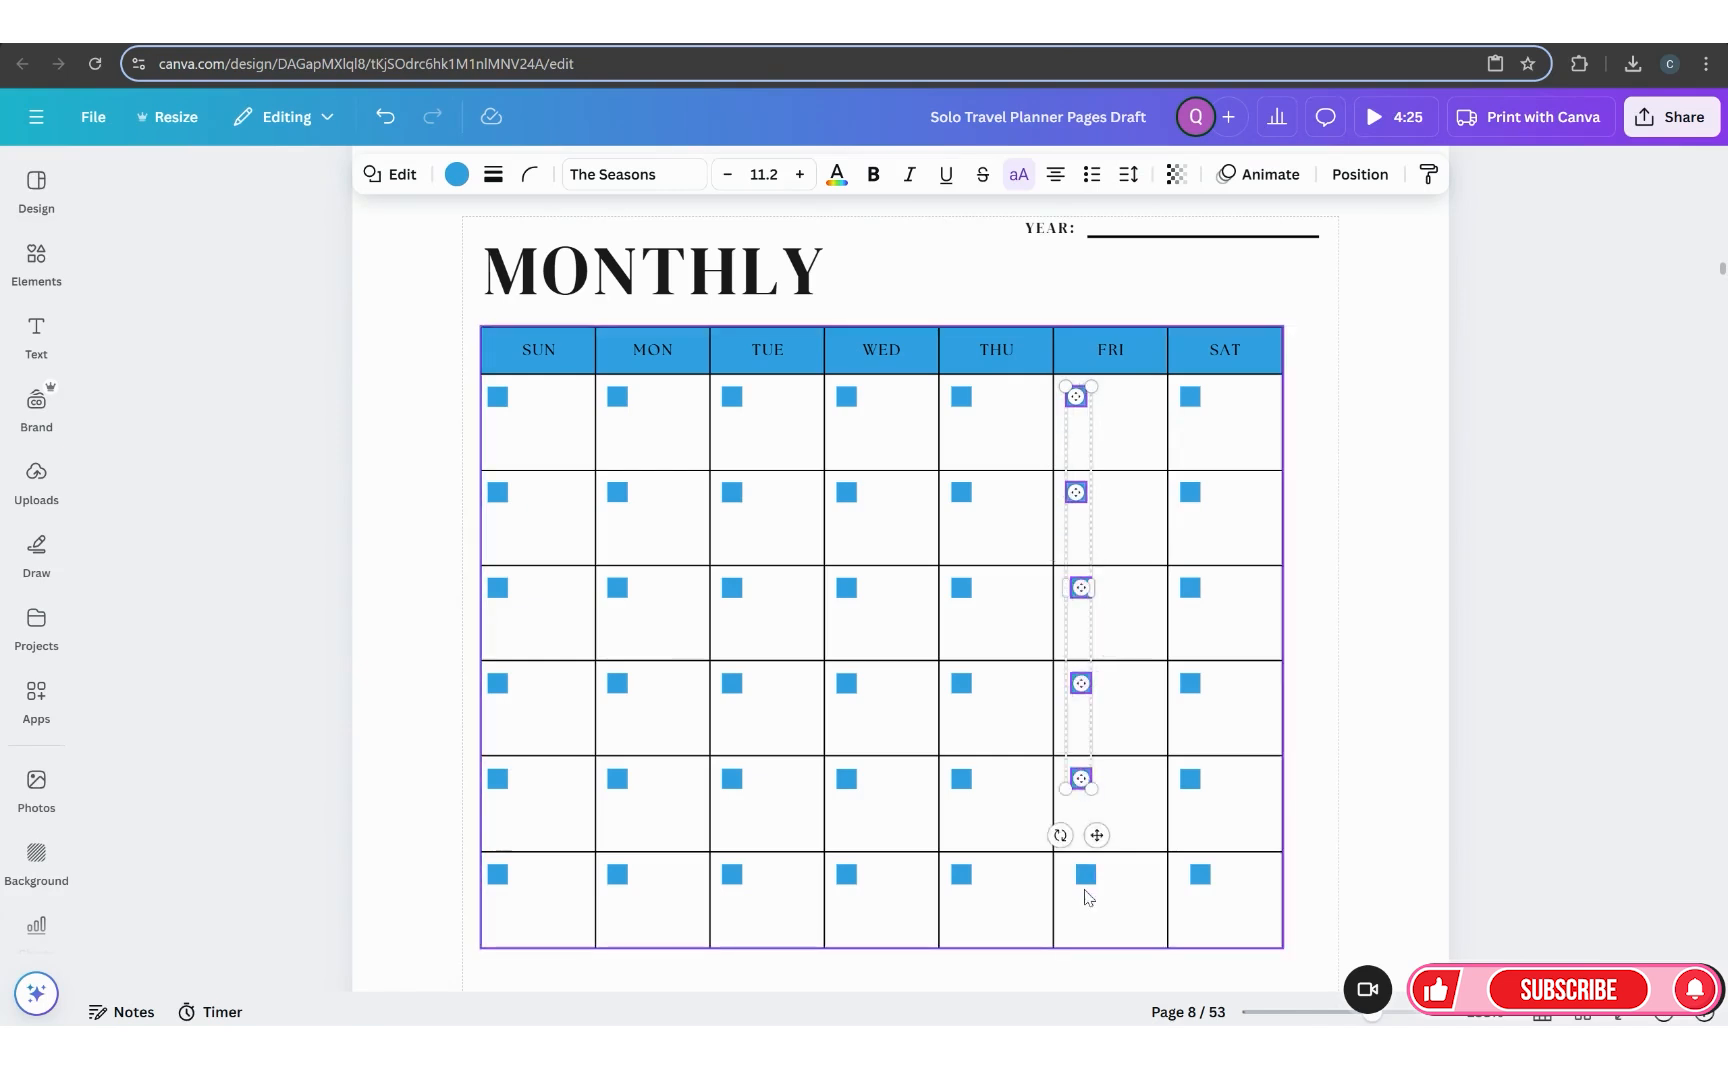
pyautogui.keyDown('shift'); pyautogui.click(1085, 876); pyautogui.keyUp('shift')
pyautogui.hotkey('ctrl', 'g')
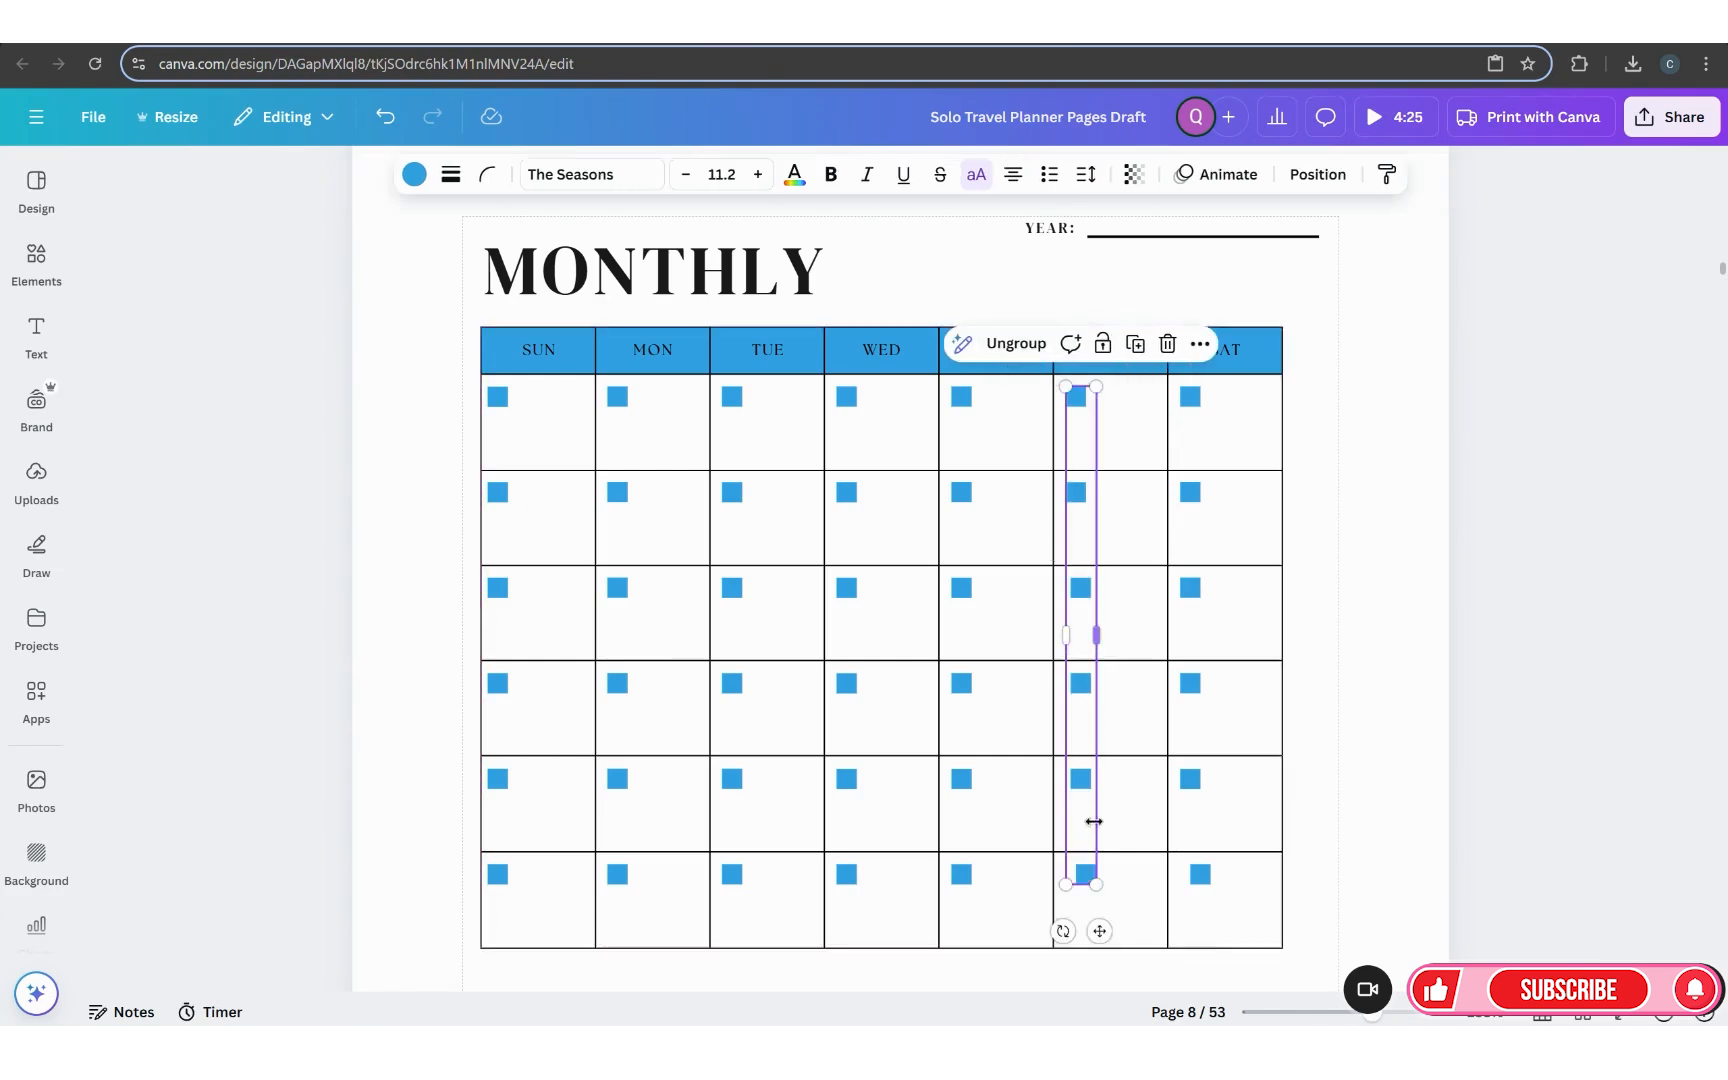
pyautogui.moveTo(1099, 931); pyautogui.dragTo(1094, 931)
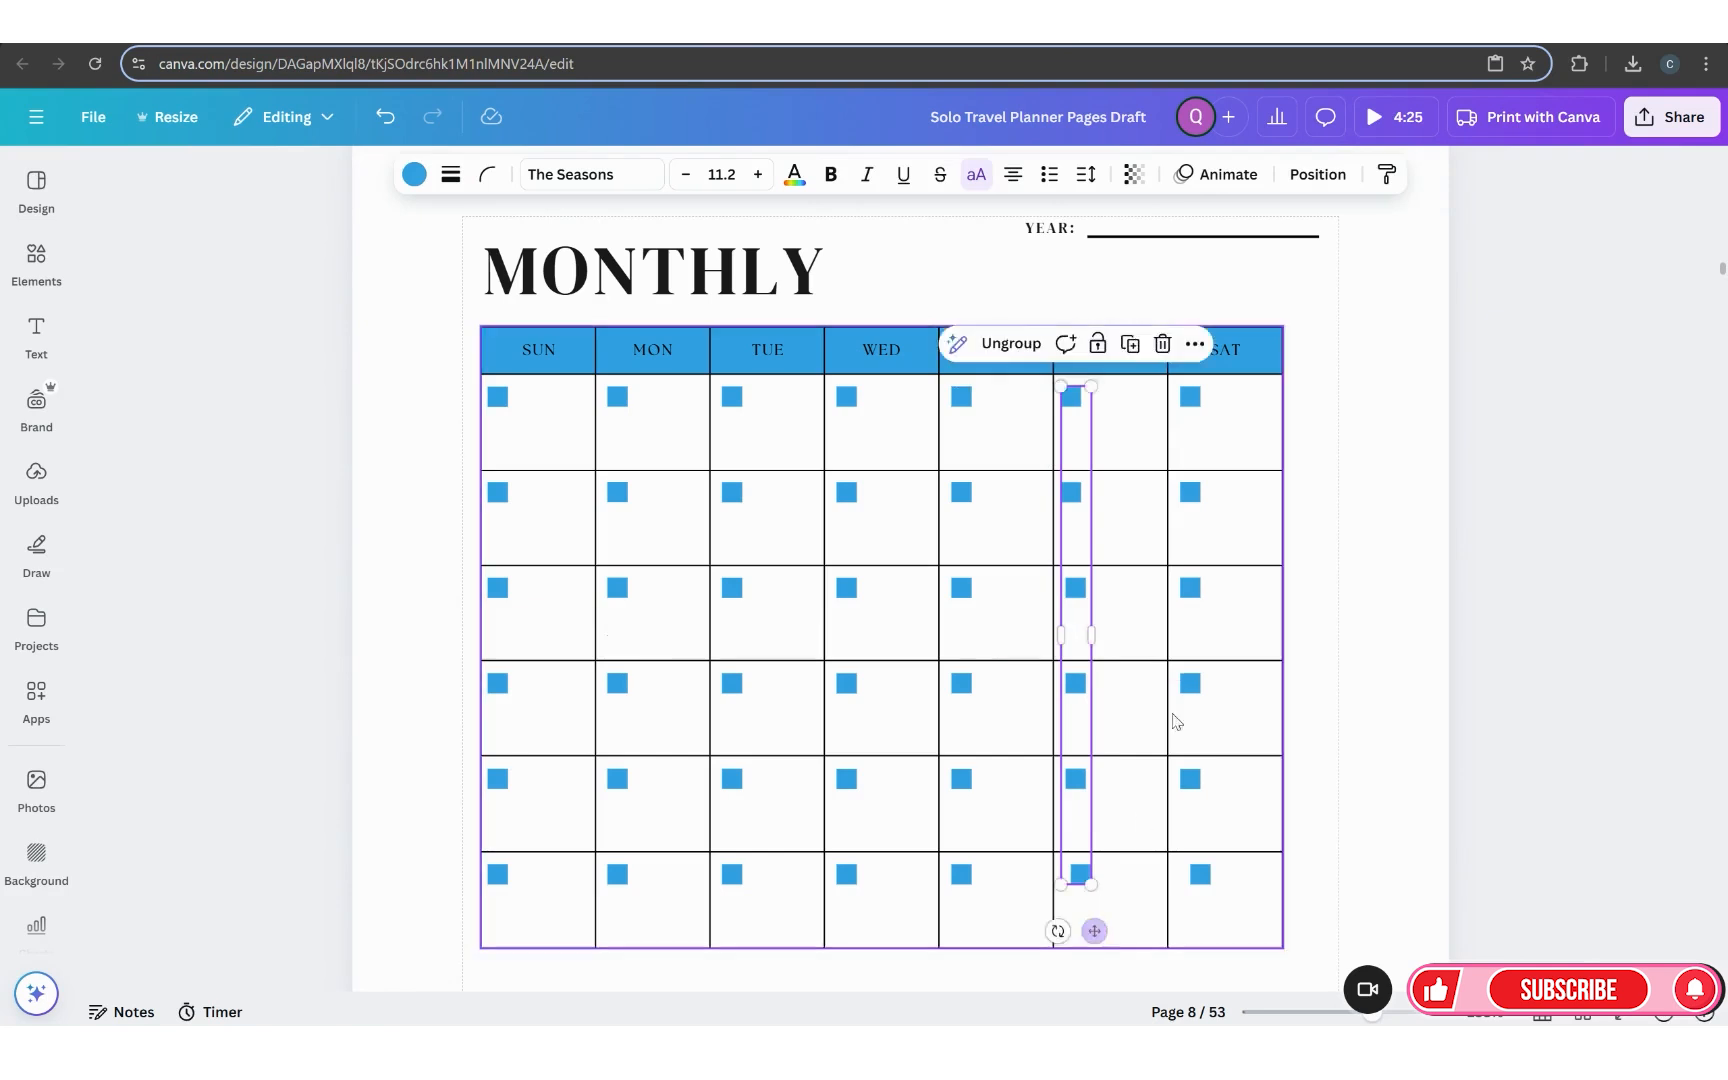
pyautogui.click(1194, 396)
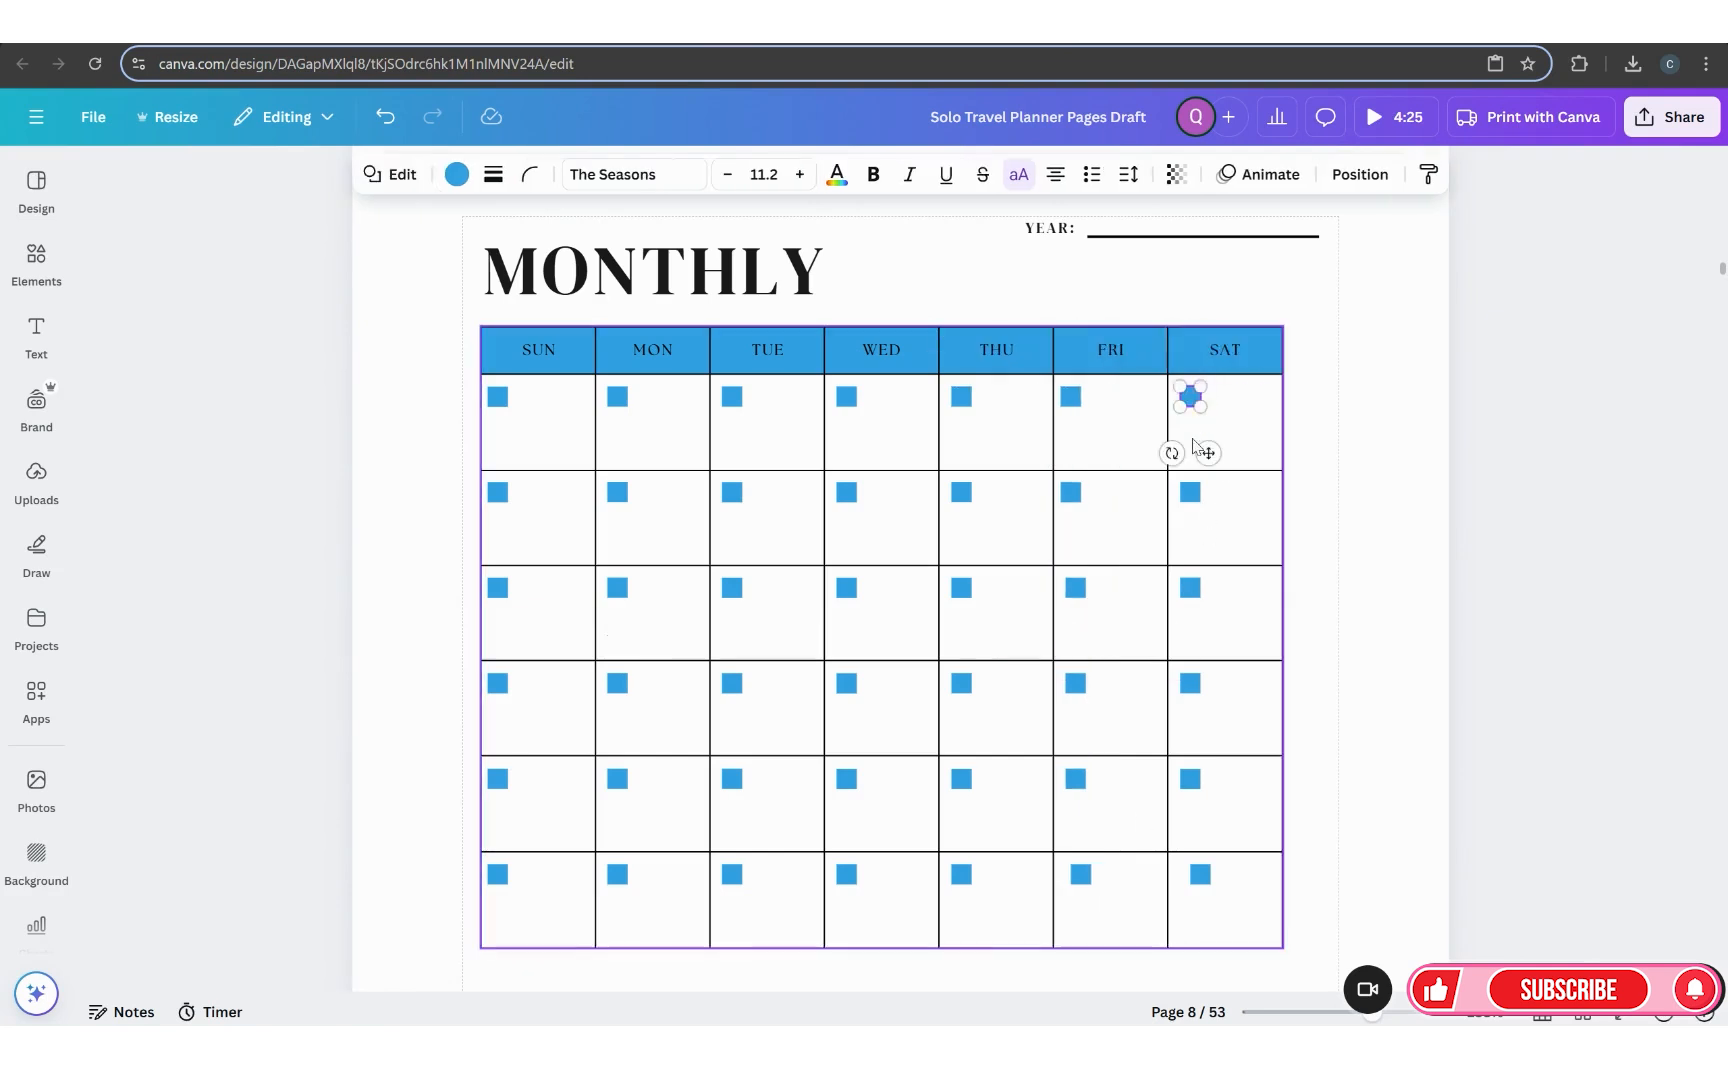
pyautogui.keyDown('shift'); pyautogui.click(1190, 491); pyautogui.keyUp('shift')
pyautogui.keyDown('shift'); pyautogui.click(1190, 588); pyautogui.keyUp('shift')
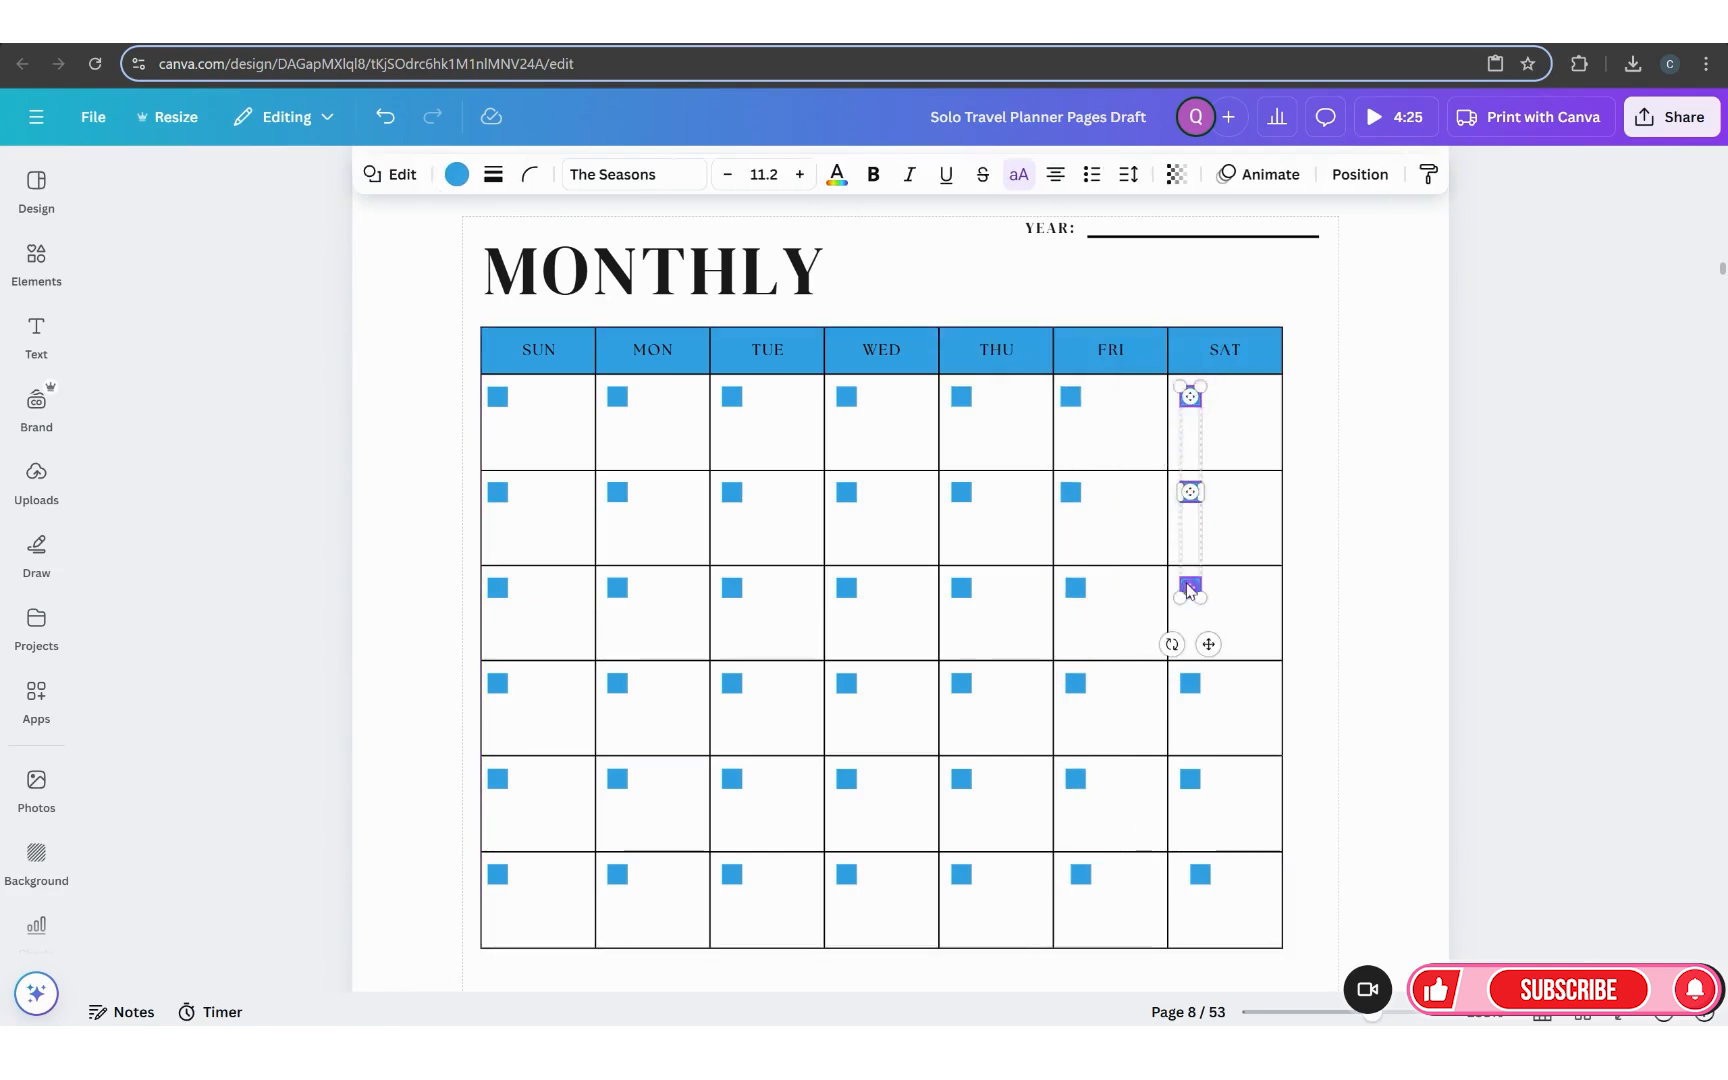
pyautogui.keyDown('shift'); pyautogui.click(1190, 686); pyautogui.keyUp('shift')
pyautogui.keyDown('shift'); pyautogui.click(1190, 779); pyautogui.keyUp('shift')
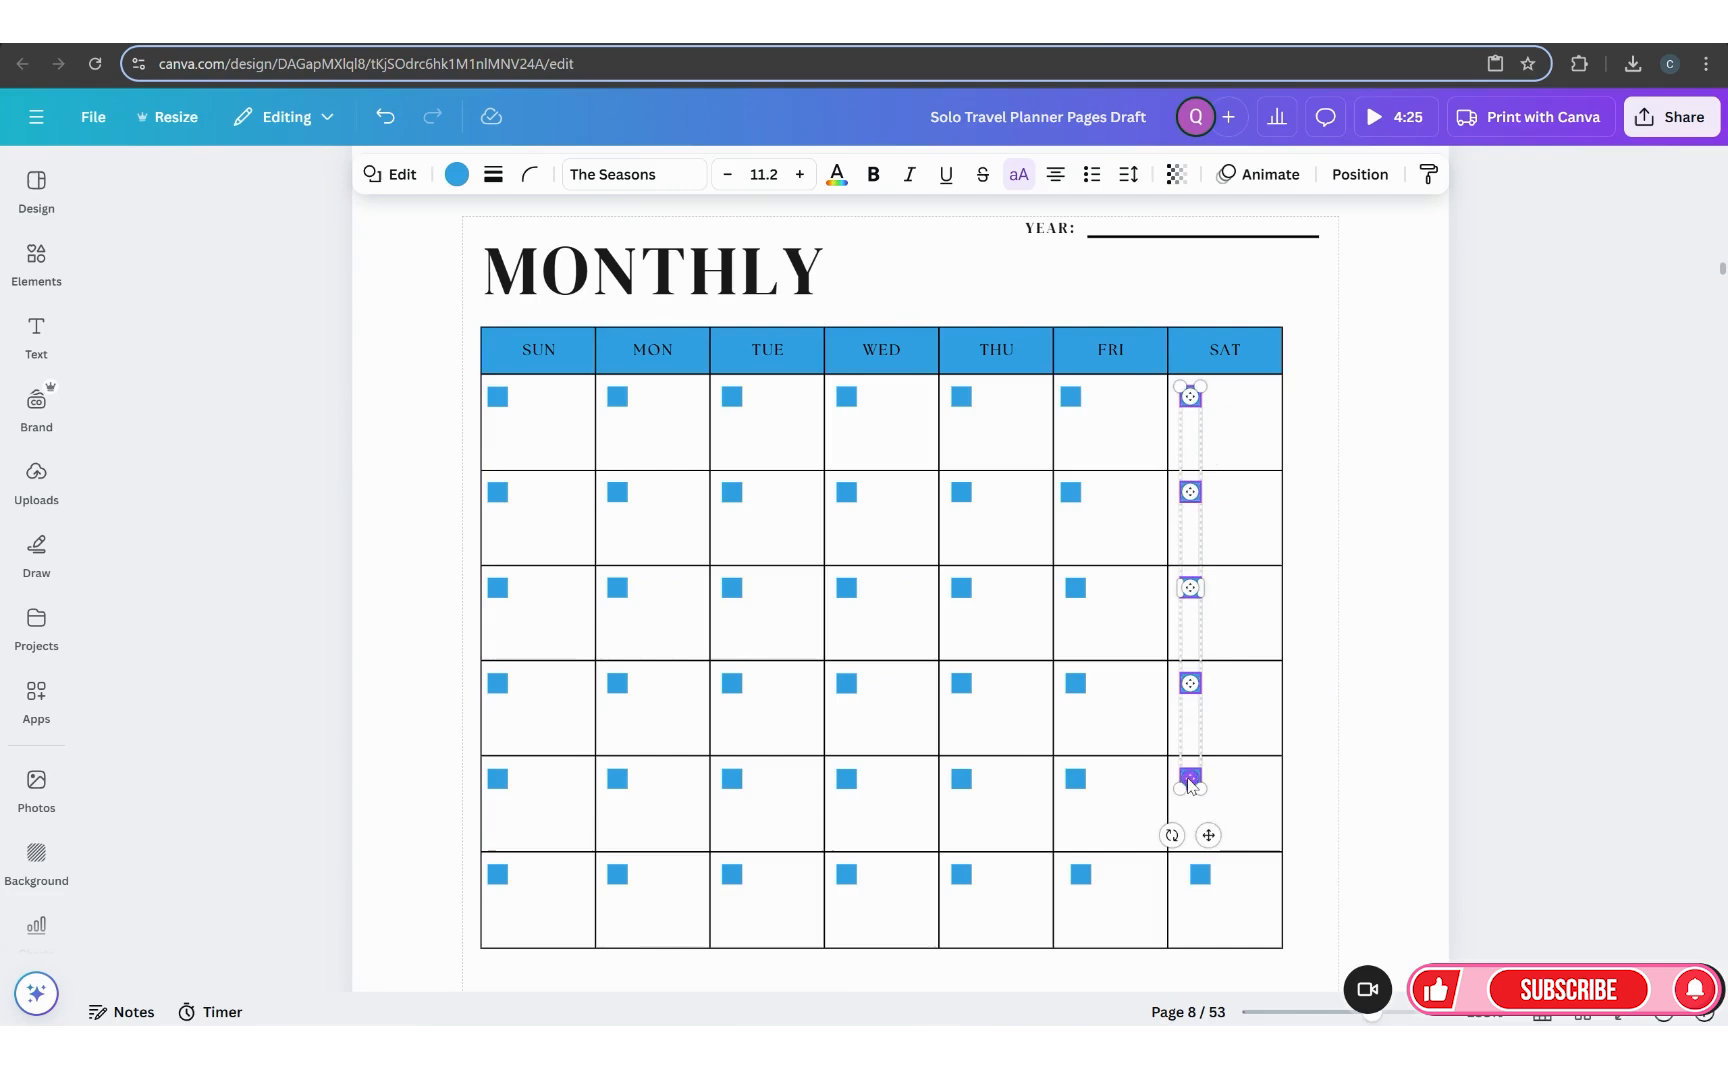
pyautogui.click(1220, 877)
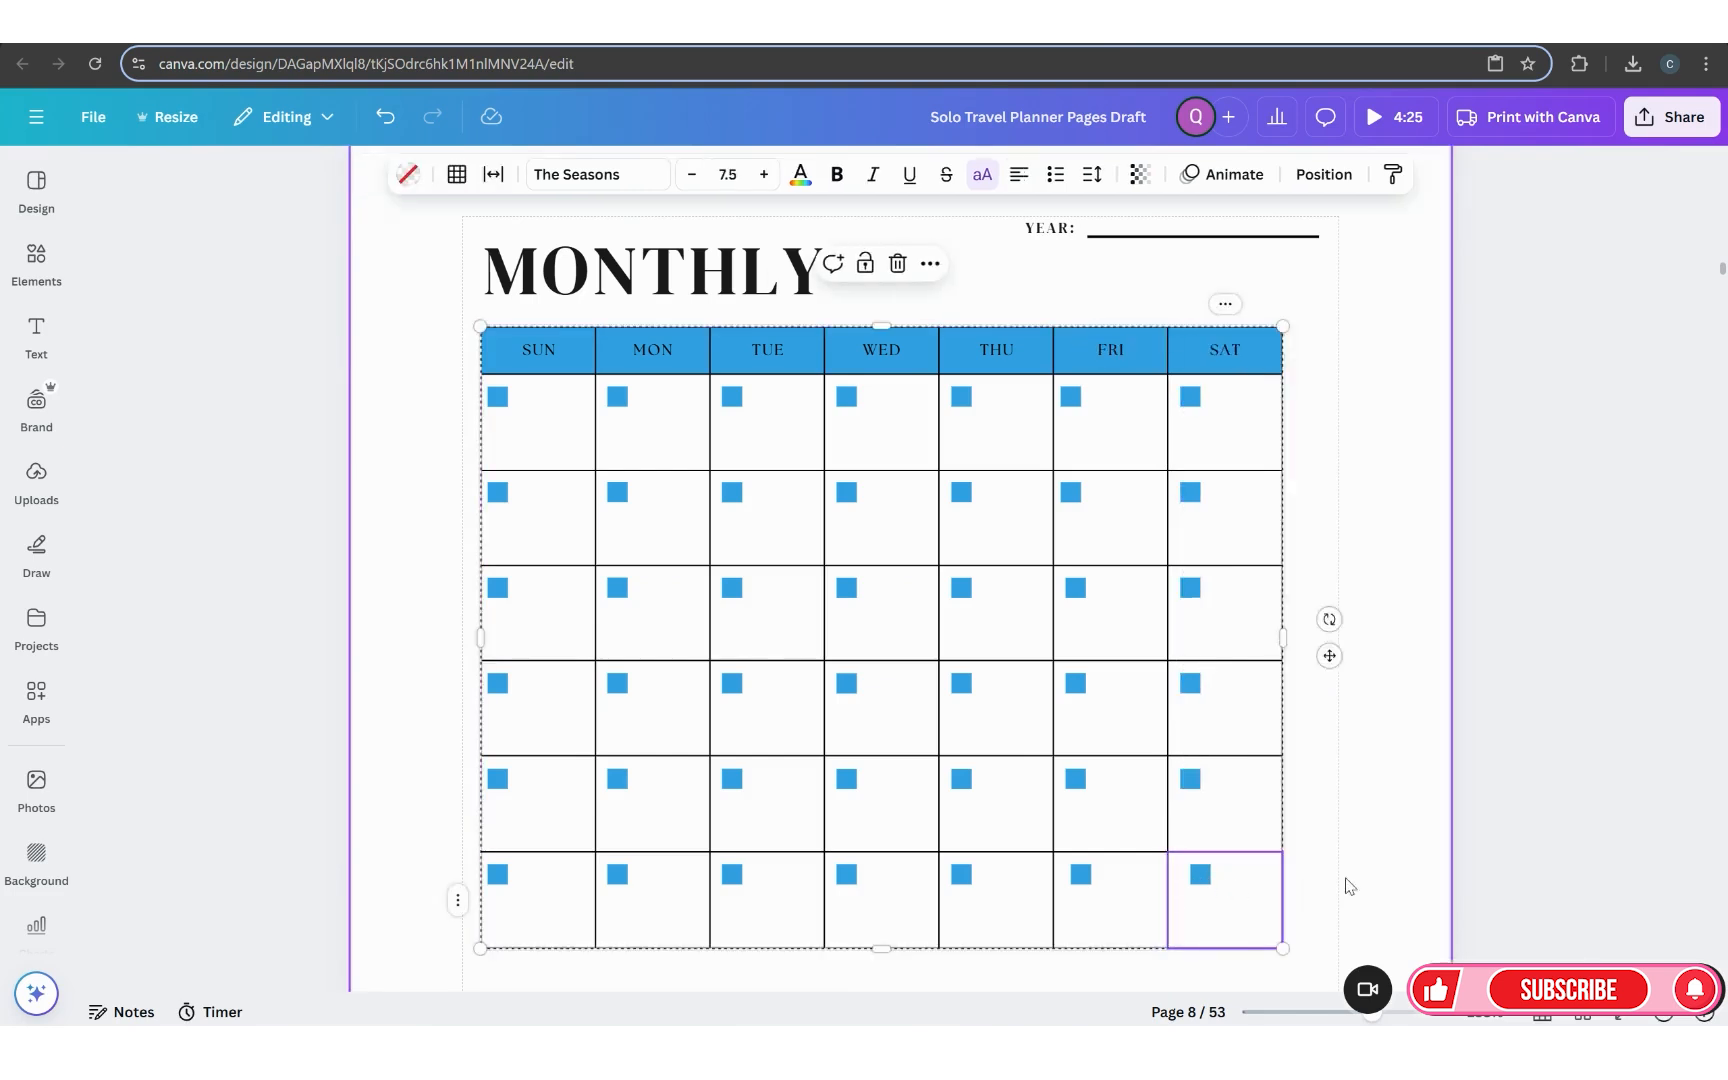
pyautogui.click(1311, 875)
# Step: Move the sixth-row SAT square left in line with its column, then group all six SAT squares and clear the selection
pyautogui.click(1200, 873)
pyautogui.moveTo(1200, 873); pyautogui.dragTo(1191, 875)
pyautogui.click(1191, 400)
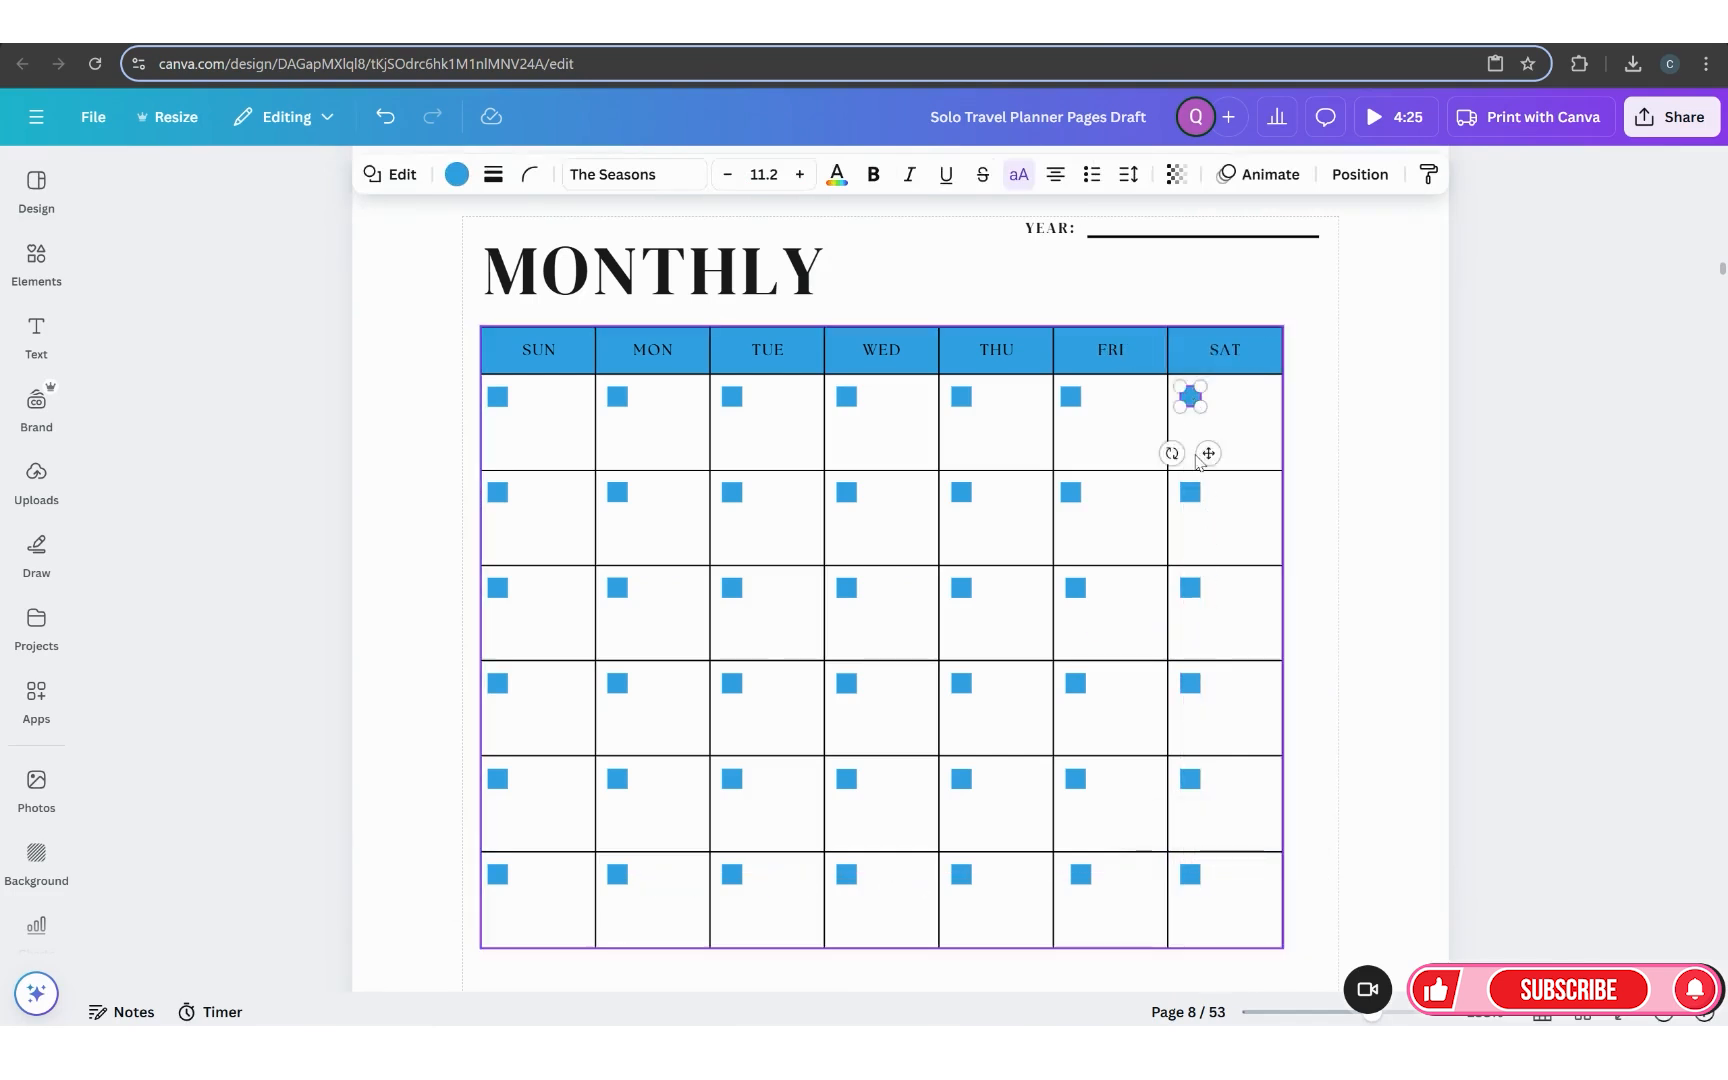
pyautogui.keyDown('shift'); pyautogui.click(1190, 492); pyautogui.keyUp('shift')
pyautogui.keyDown('shift'); pyautogui.click(1190, 587); pyautogui.keyUp('shift')
pyautogui.keyDown('shift'); pyautogui.click(1190, 683); pyautogui.keyUp('shift')
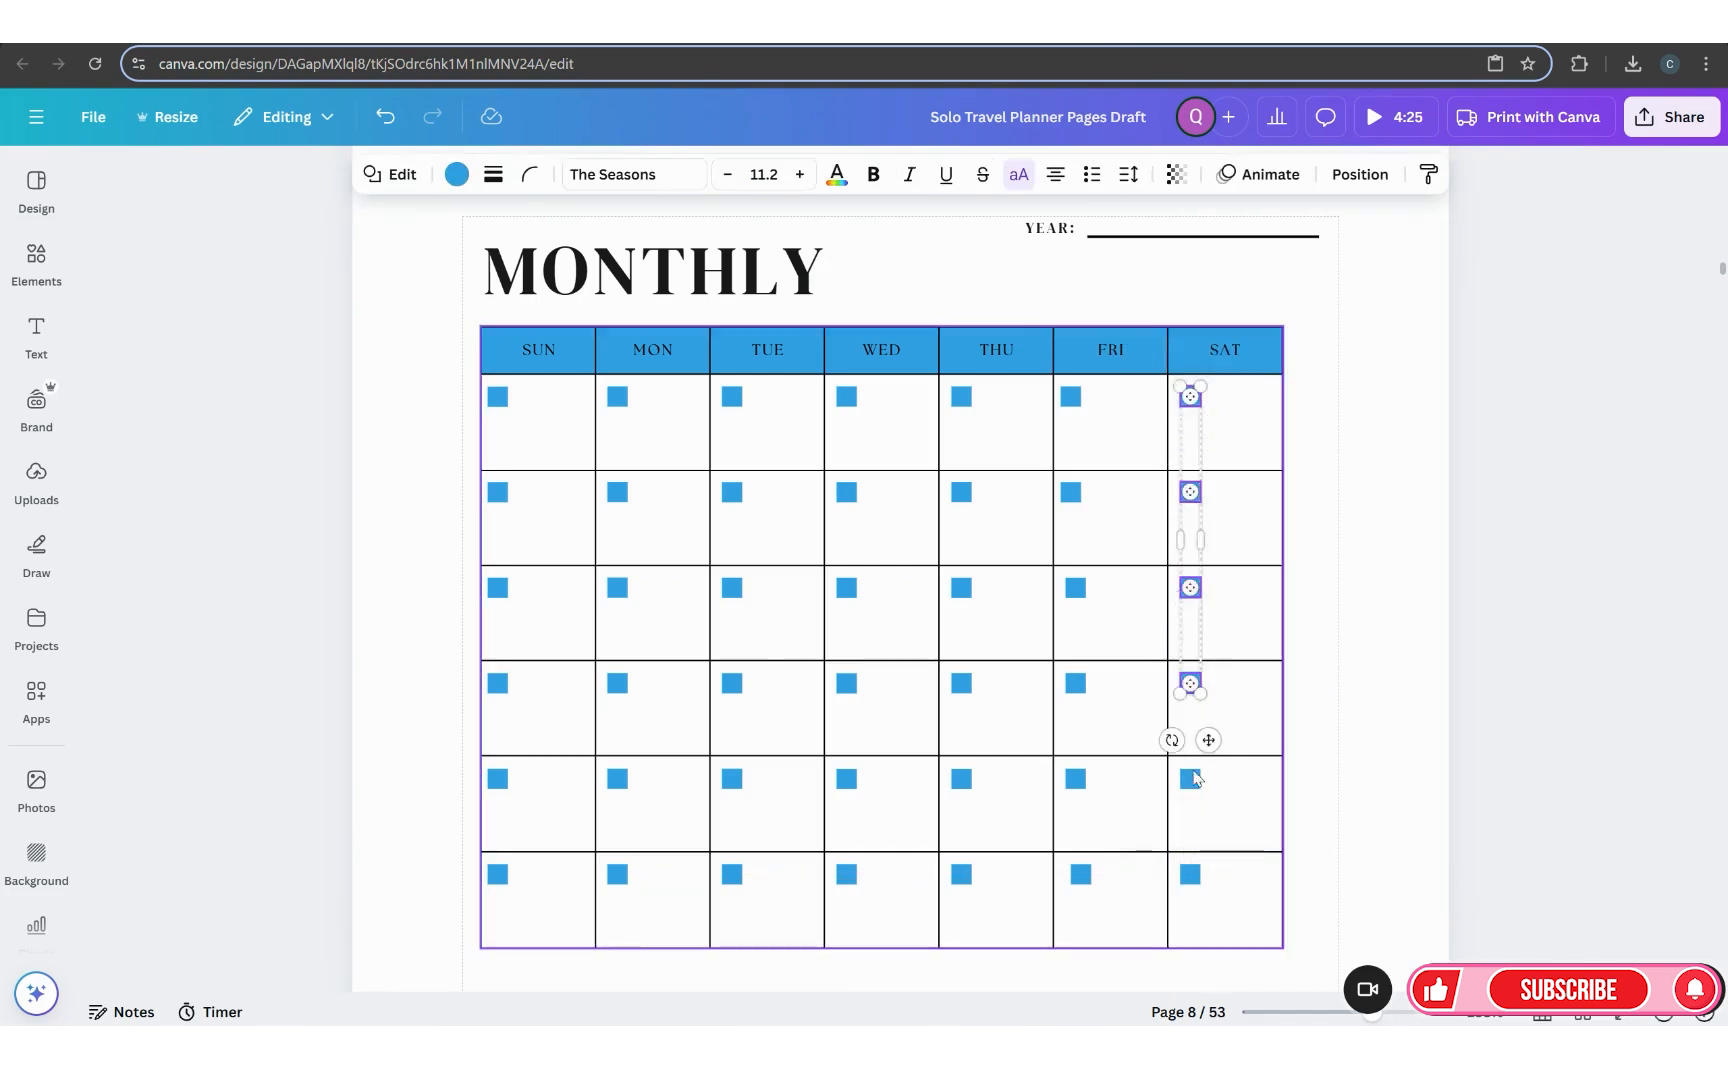
pyautogui.keyDown('shift'); pyautogui.click(1190, 779); pyautogui.keyUp('shift')
pyautogui.keyDown('shift'); pyautogui.click(1190, 875); pyautogui.keyUp('shift')
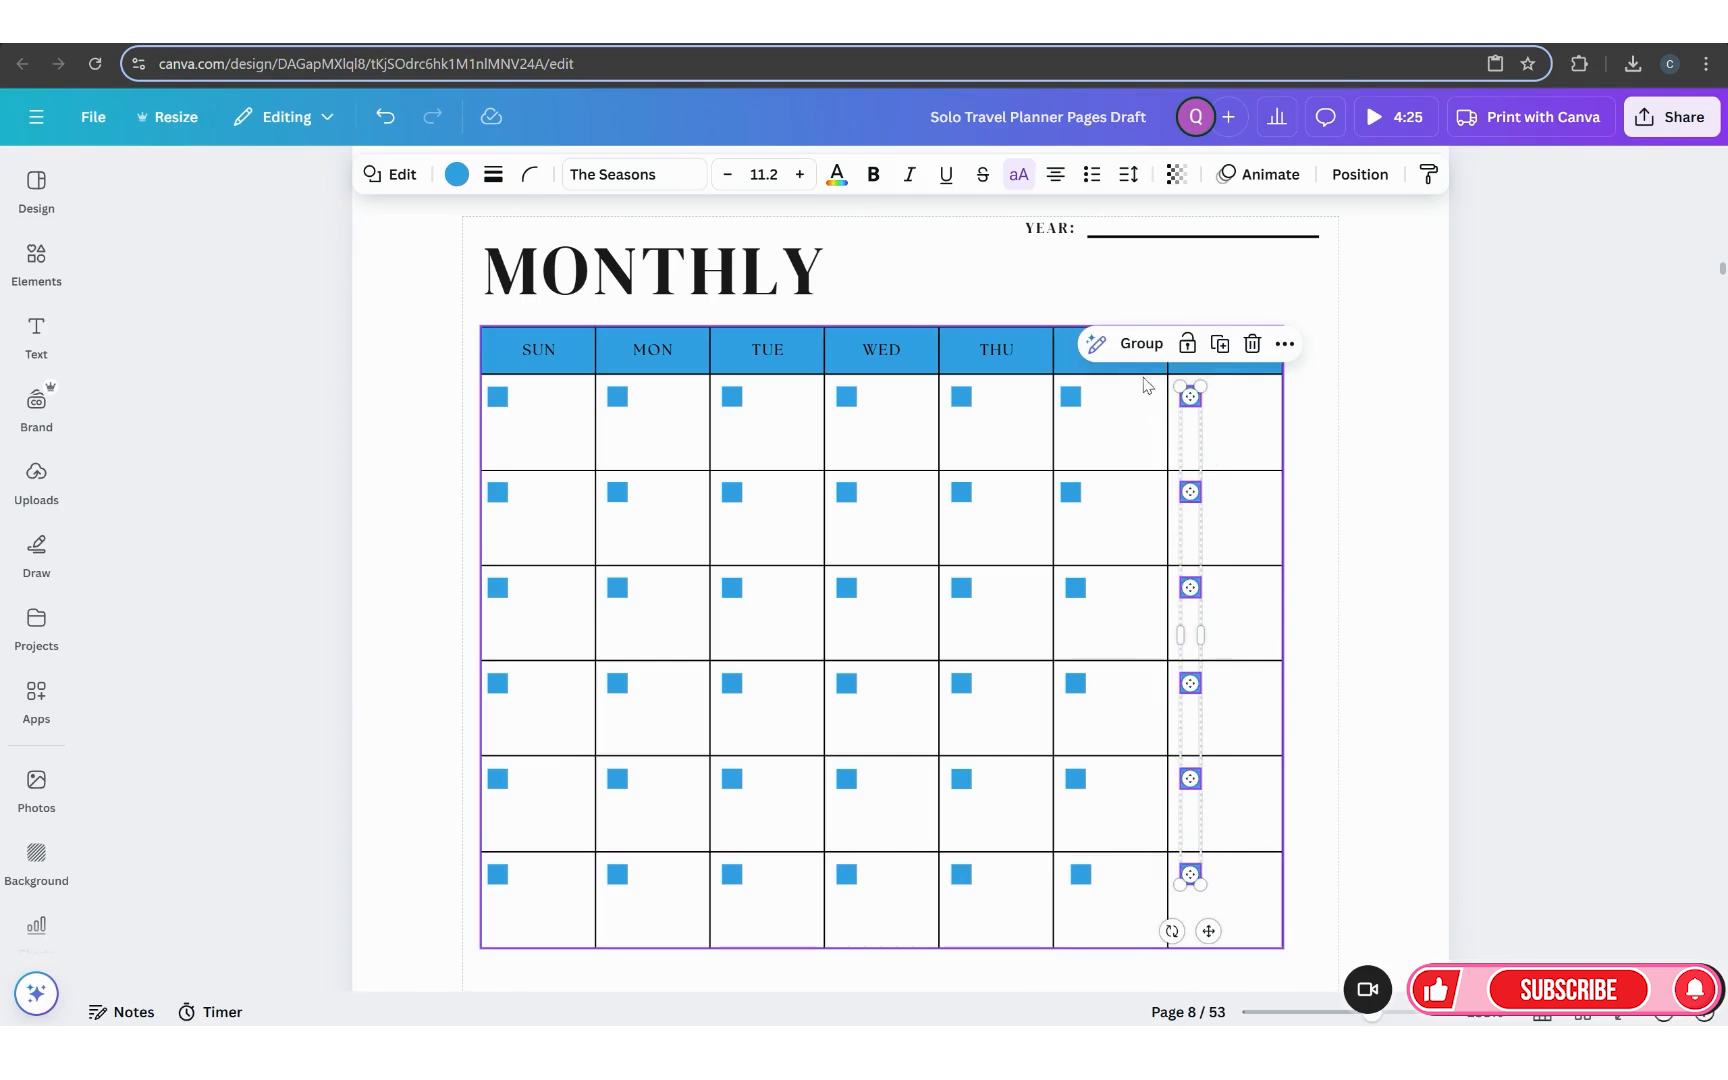
pyautogui.hotkey('ctrl', 'g')
pyautogui.click(1376, 443)
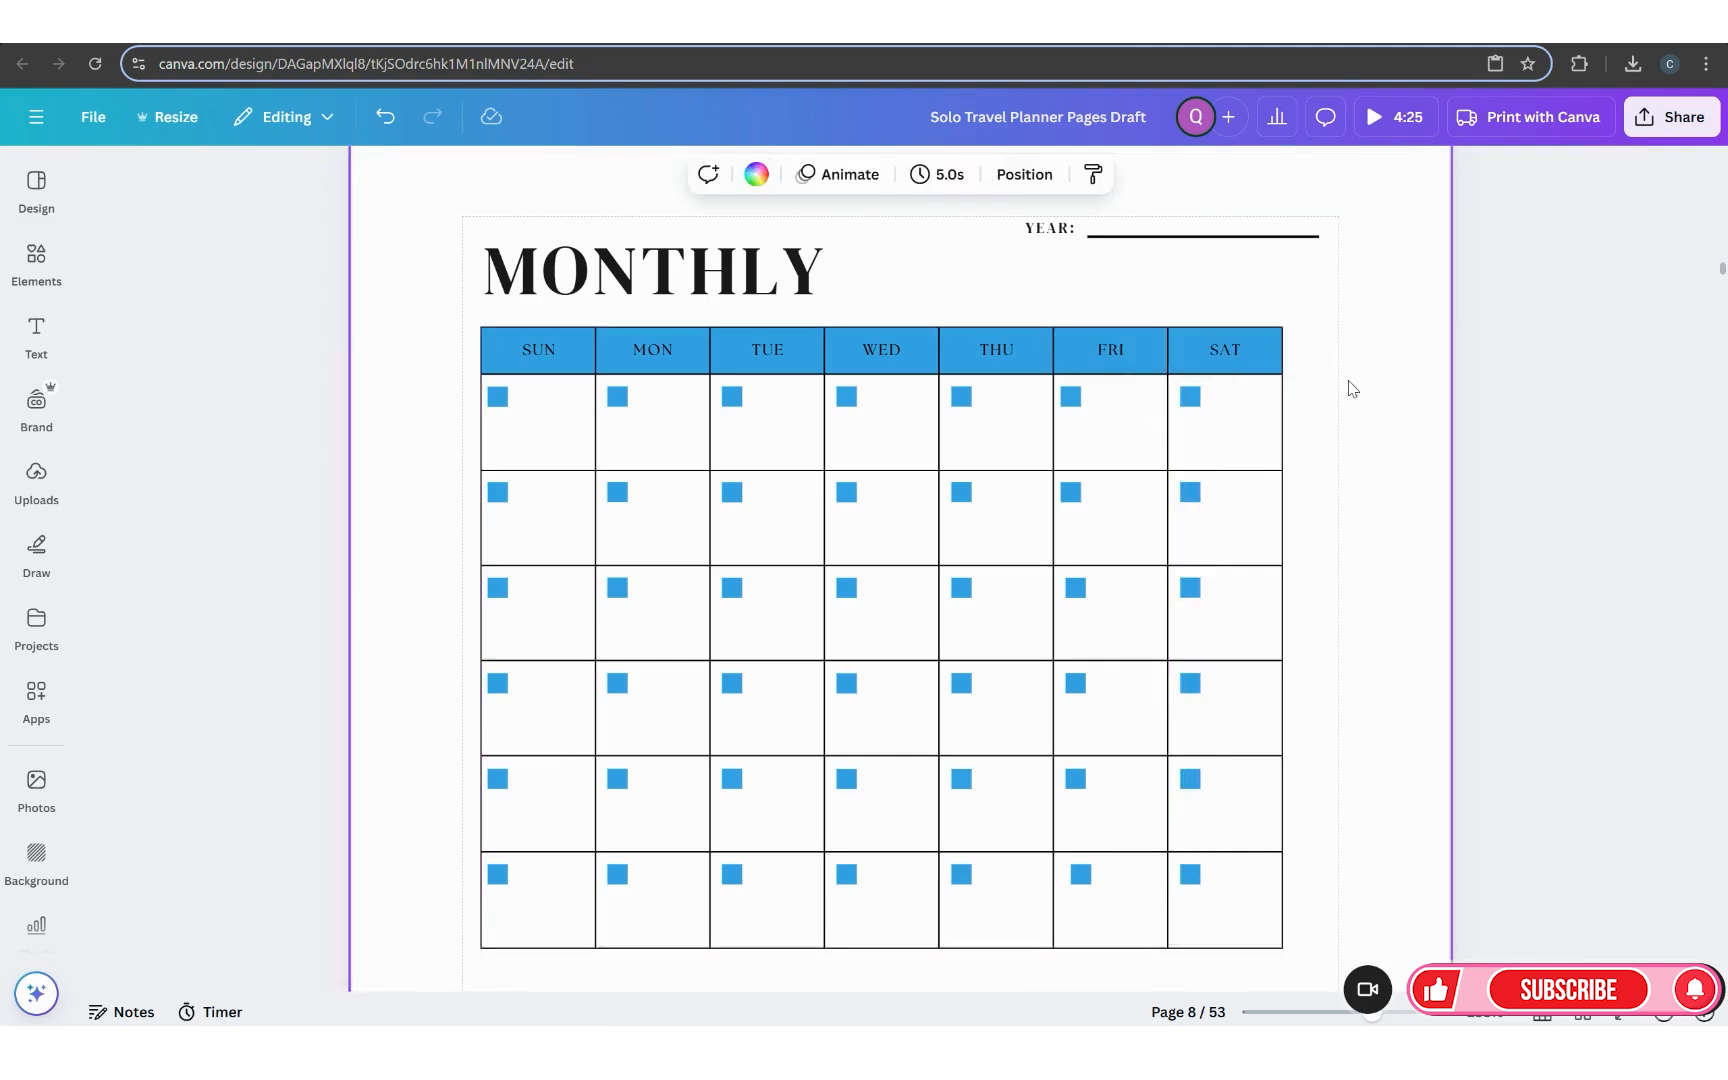
# Step: Duplicate the blue square in the outlined box below the calendar into a vertical column of five evenly spaced squares
pyautogui.scroll(-3, 1034, 559)
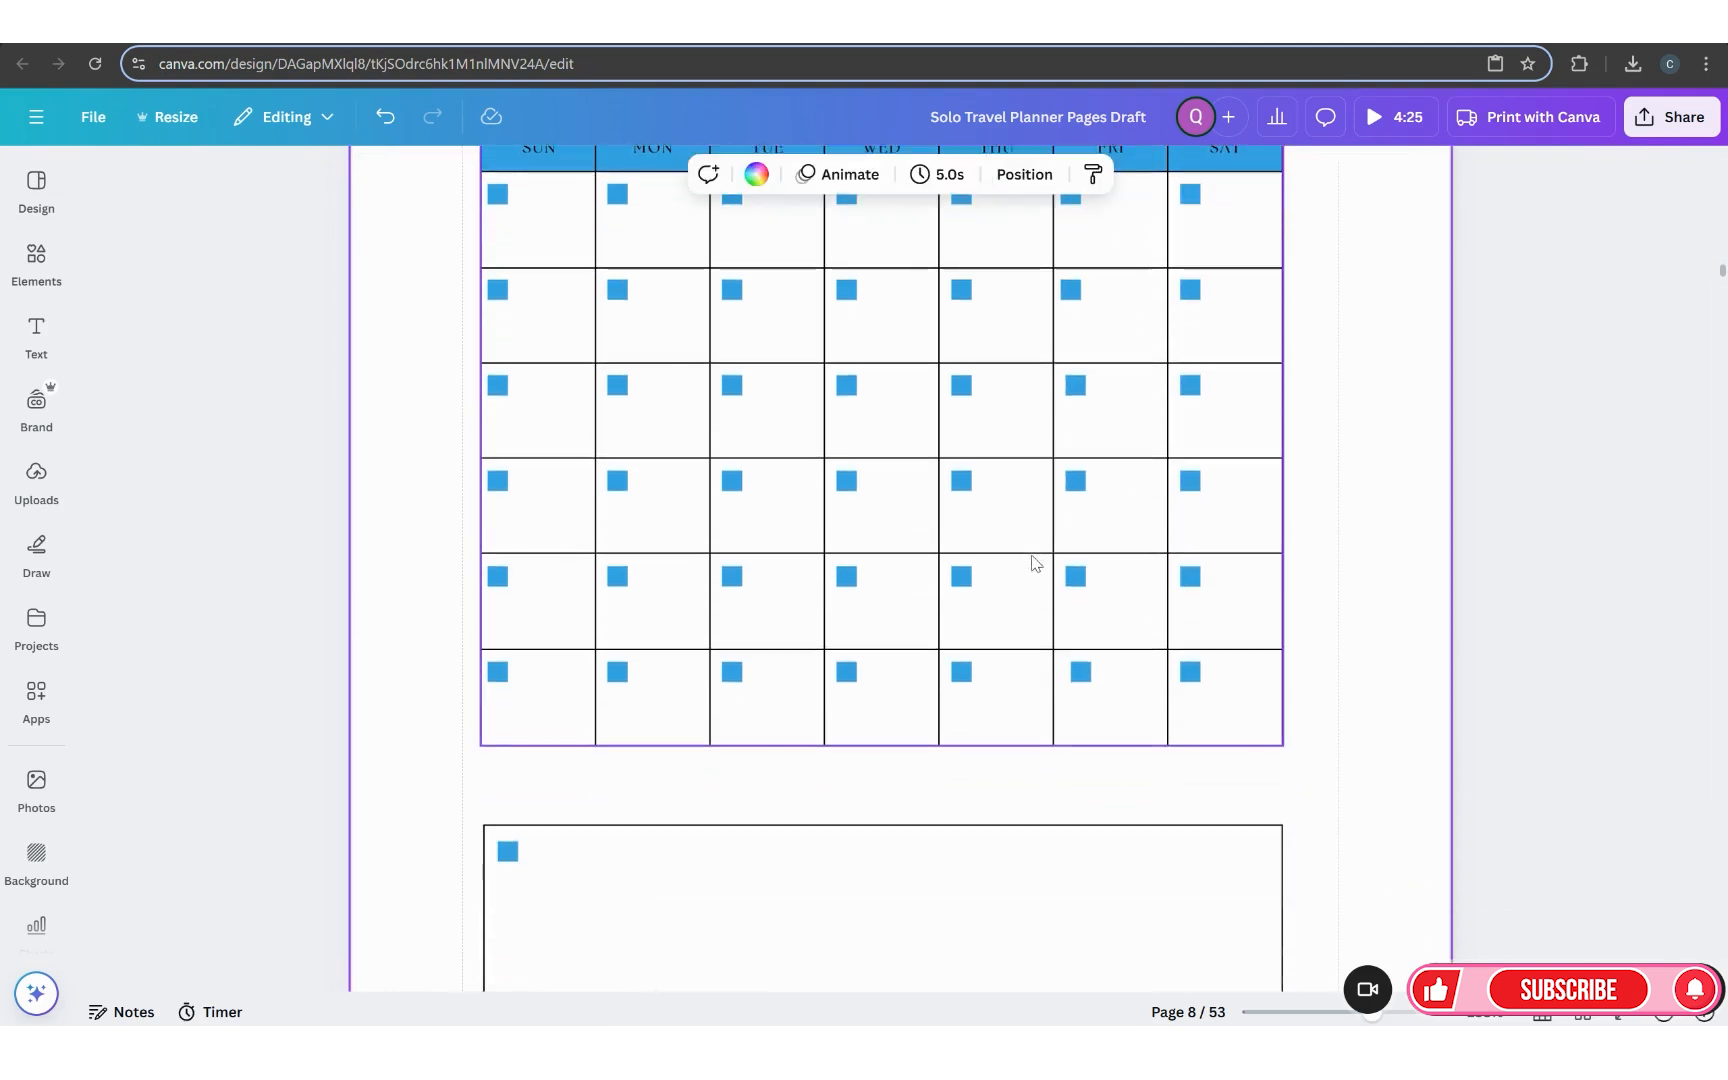
pyautogui.scroll(-3, 1018, 596)
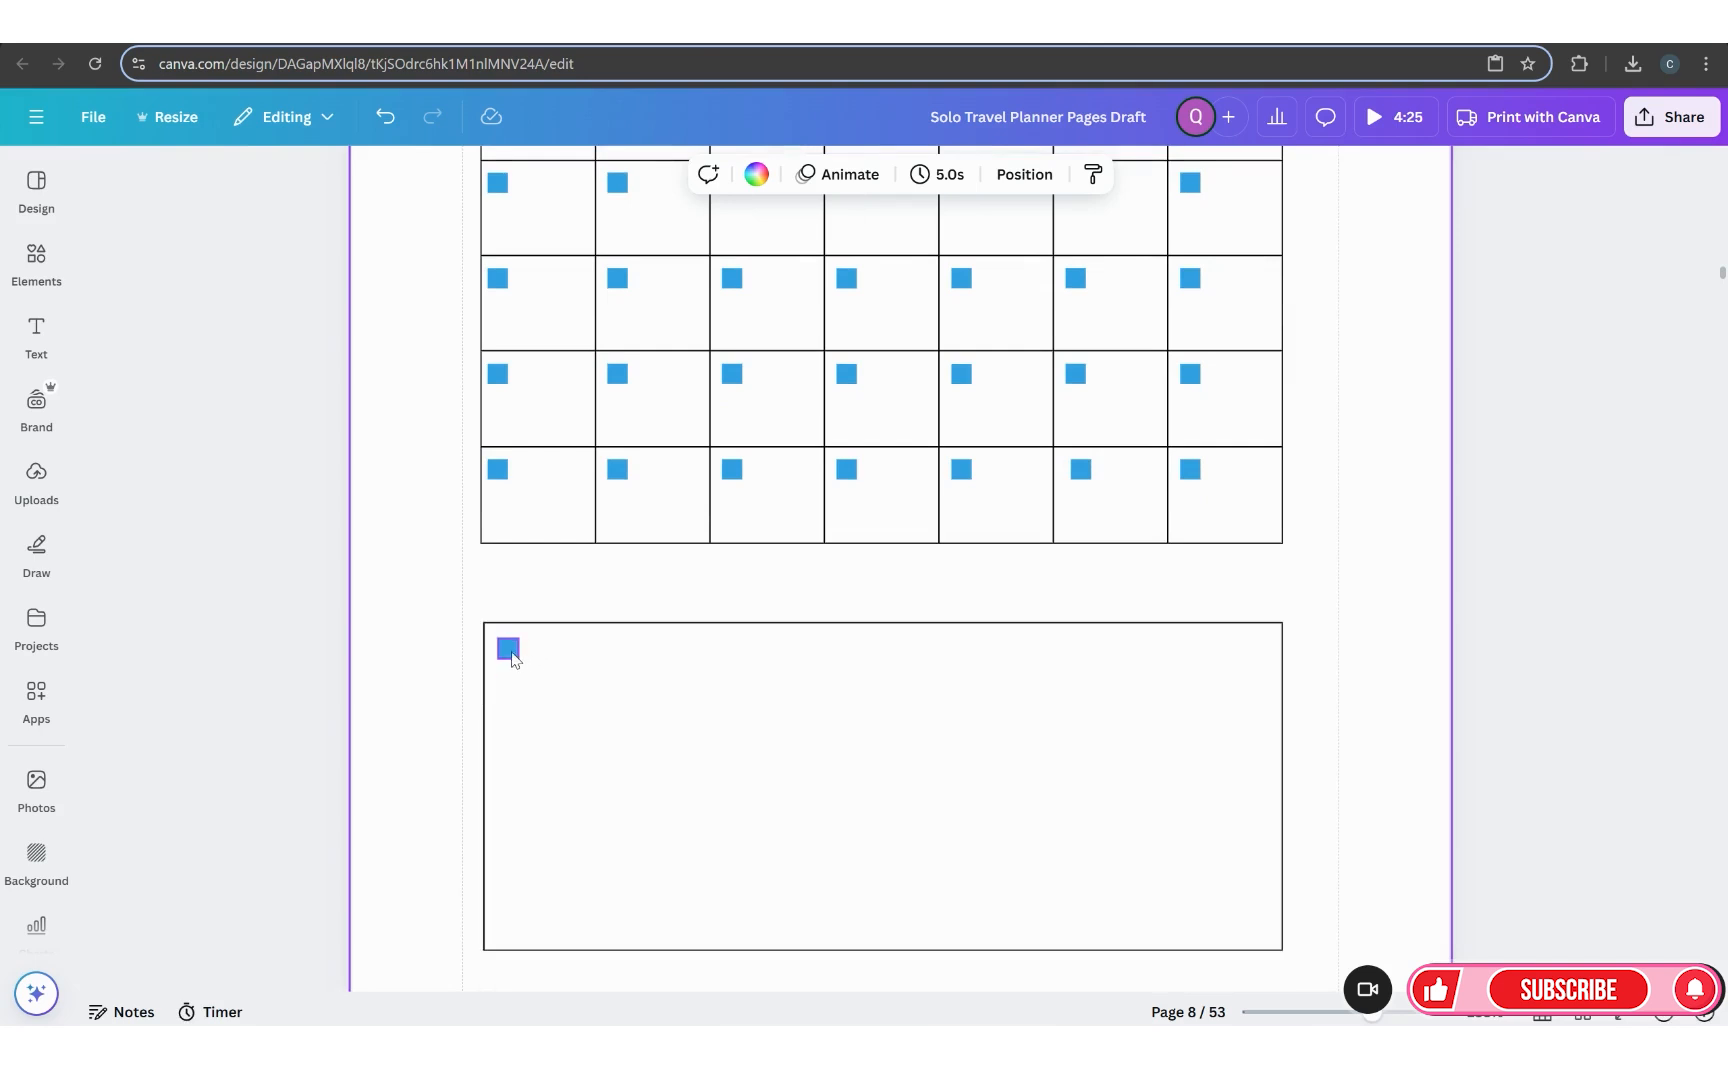
pyautogui.click(508, 650)
pyautogui.click(508, 598)
pyautogui.moveTo(547, 725); pyautogui.dragTo(527, 754)
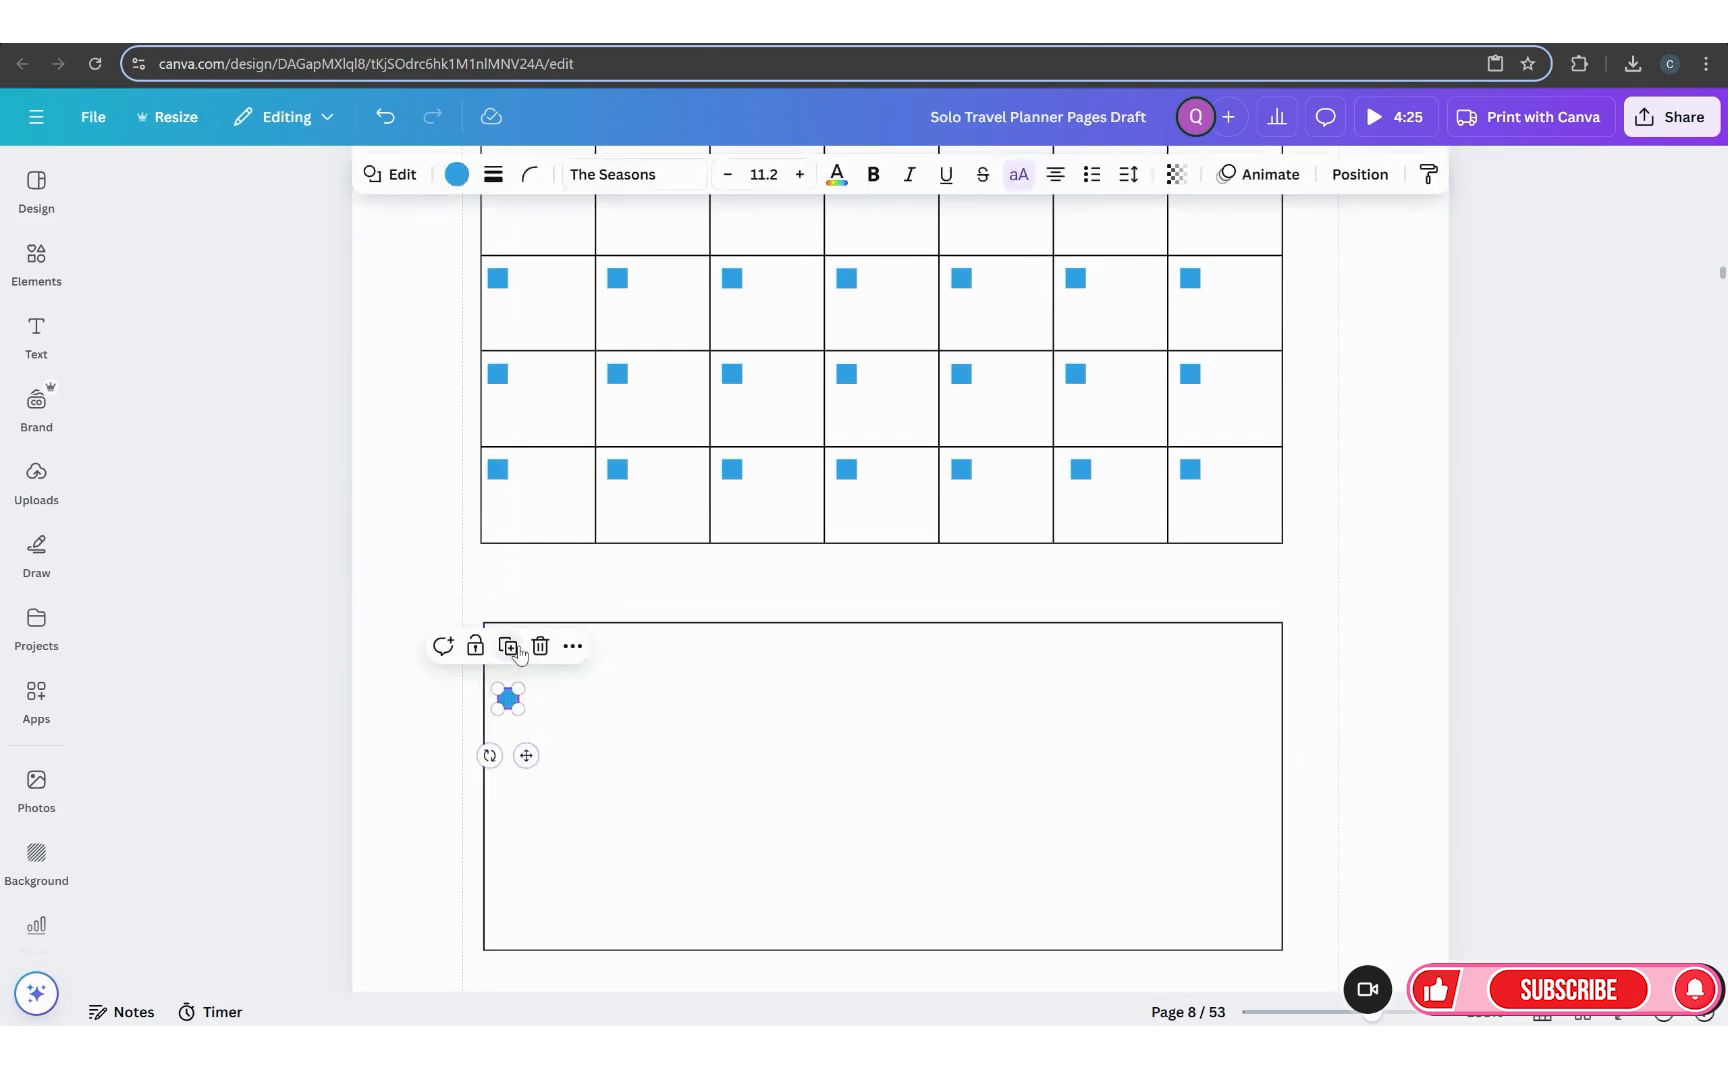
pyautogui.click(509, 650)
pyautogui.click(509, 697)
pyautogui.click(509, 746)
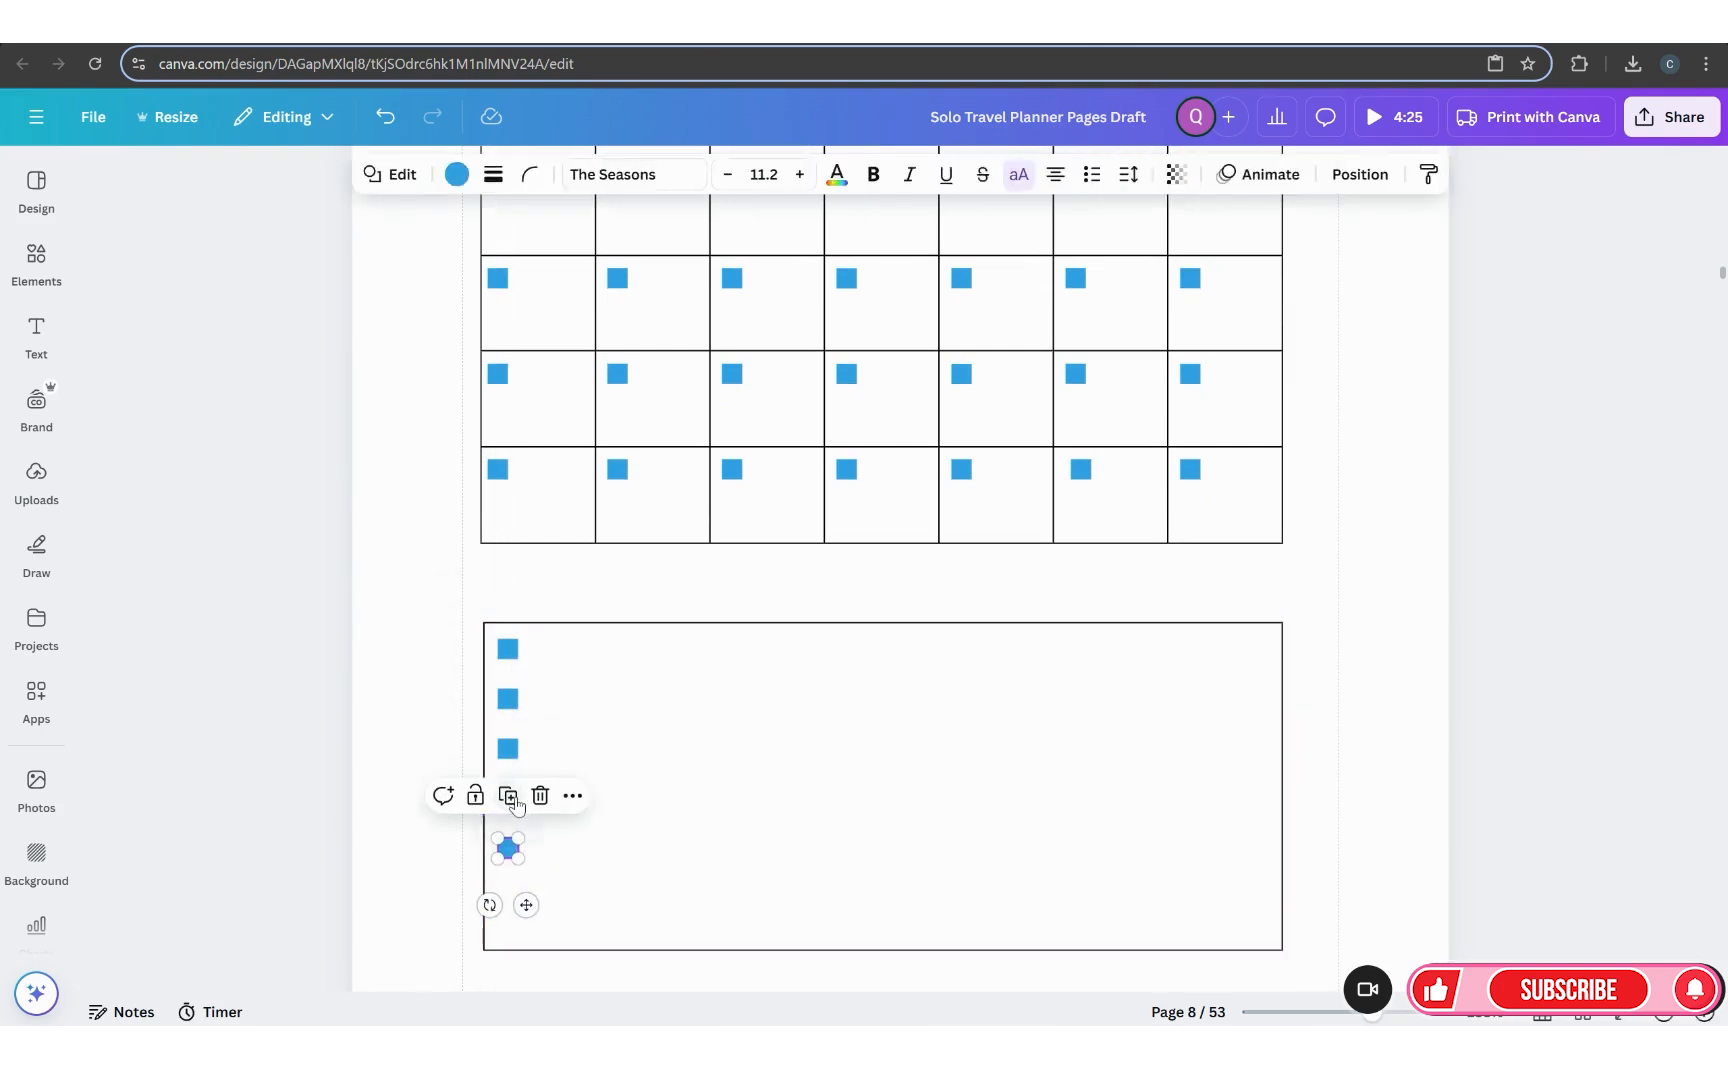
# Step: Add two more evenly spaced blue squares to extend the column in the outlined box to seven
pyautogui.click(509, 796)
pyautogui.click(509, 846)
pyautogui.click(590, 800)
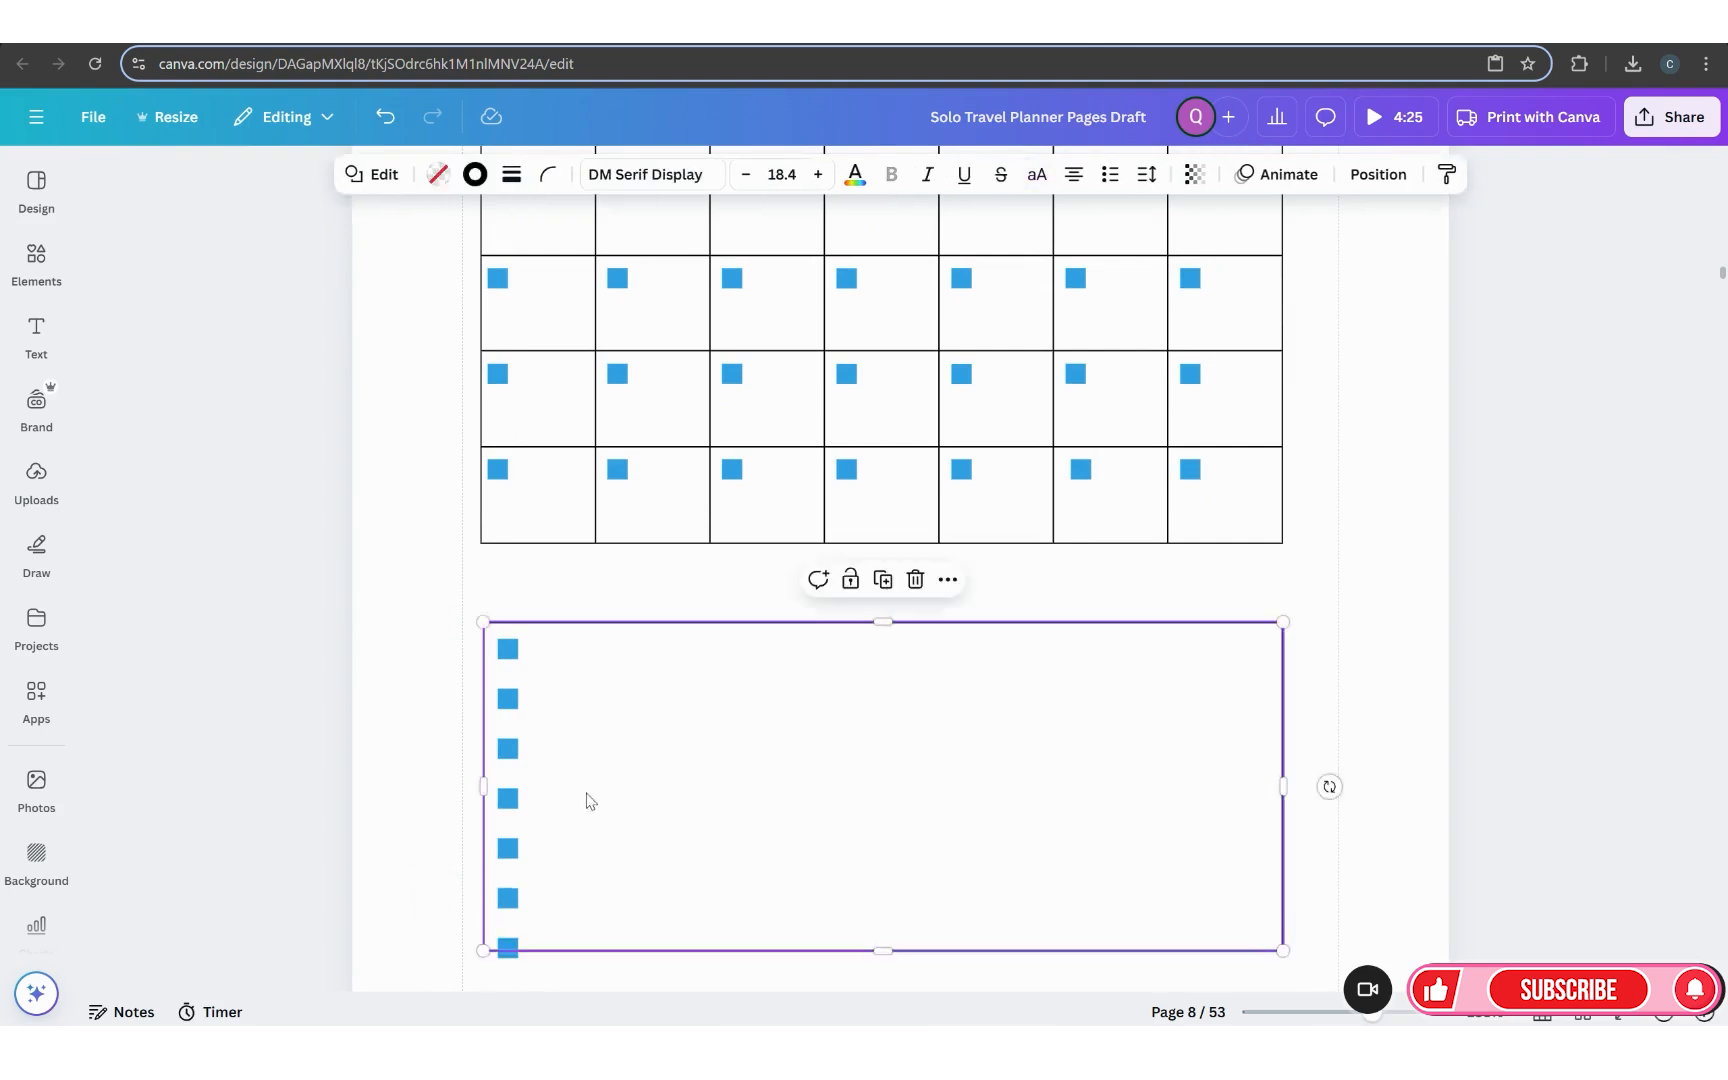
# Step: Select all seven blue squares in the outlined box, group them, and move the group slightly up and left to fit inside the box
pyautogui.click(508, 650)
pyautogui.keyDown('shift'); pyautogui.click(508, 748); pyautogui.keyUp('shift')
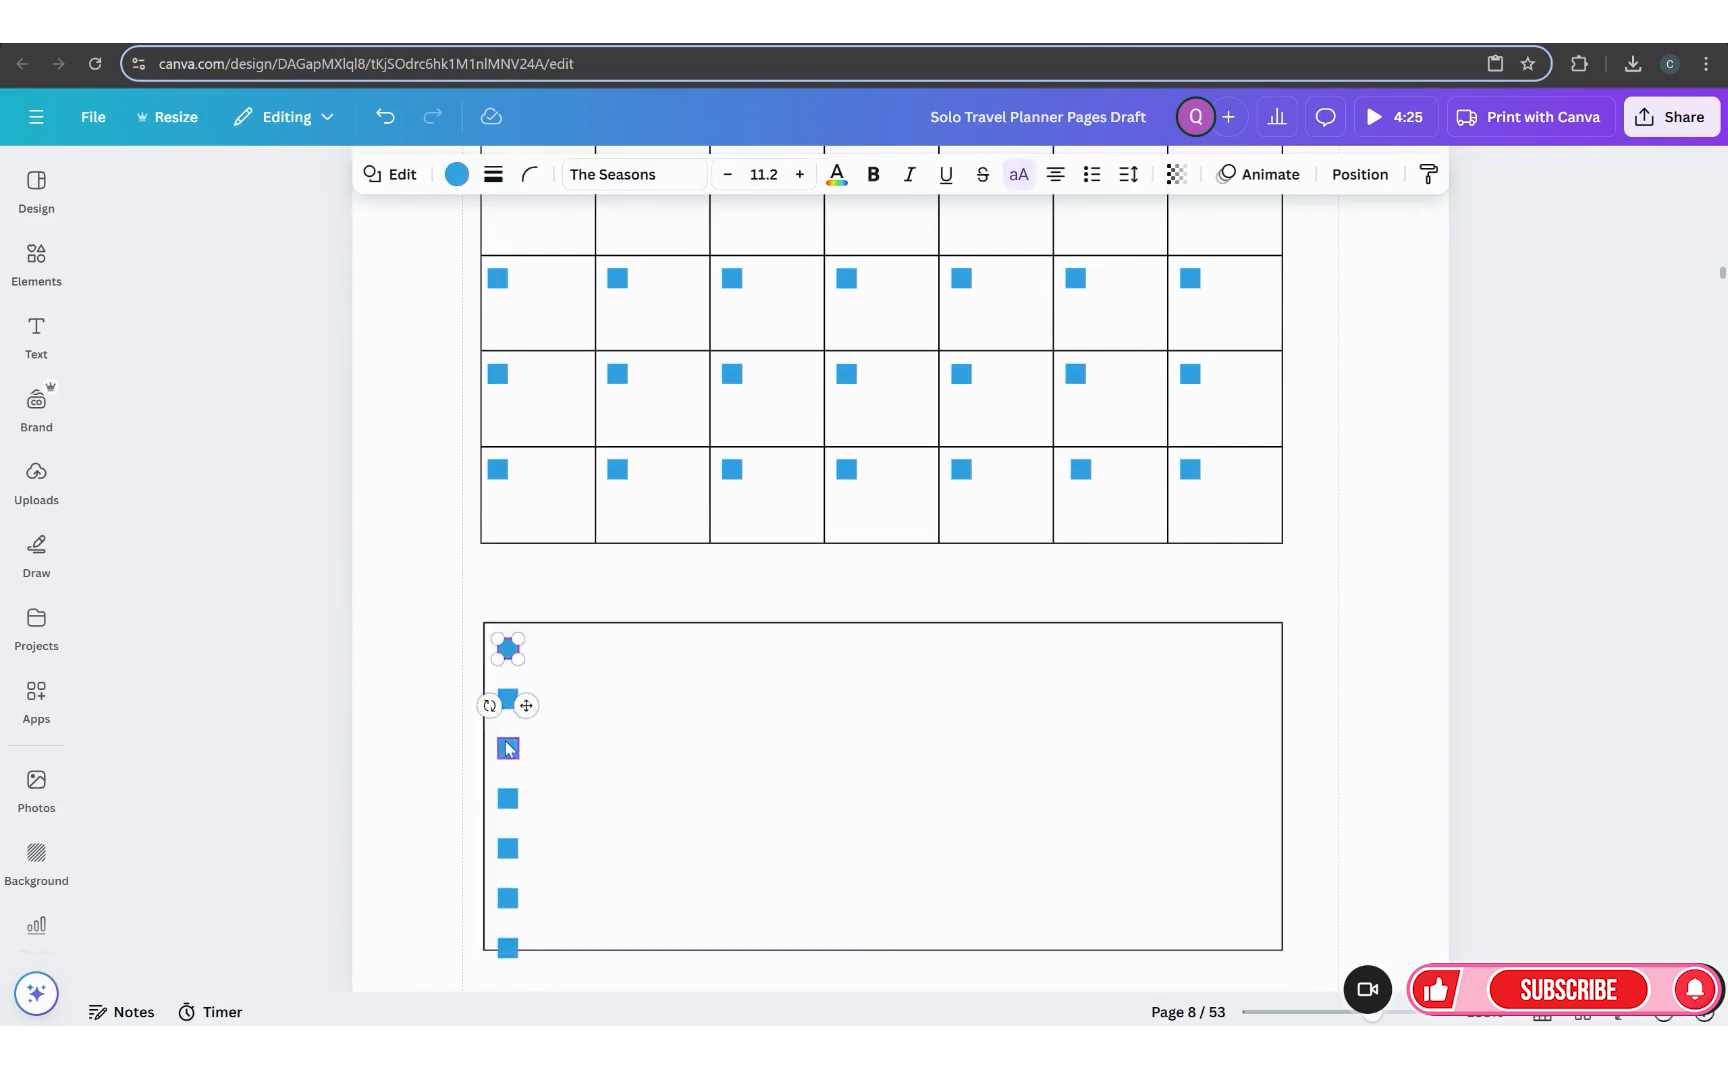
pyautogui.keyDown('shift'); pyautogui.click(503, 699); pyautogui.keyUp('shift')
pyautogui.keyDown('shift'); pyautogui.click(508, 798); pyautogui.keyUp('shift')
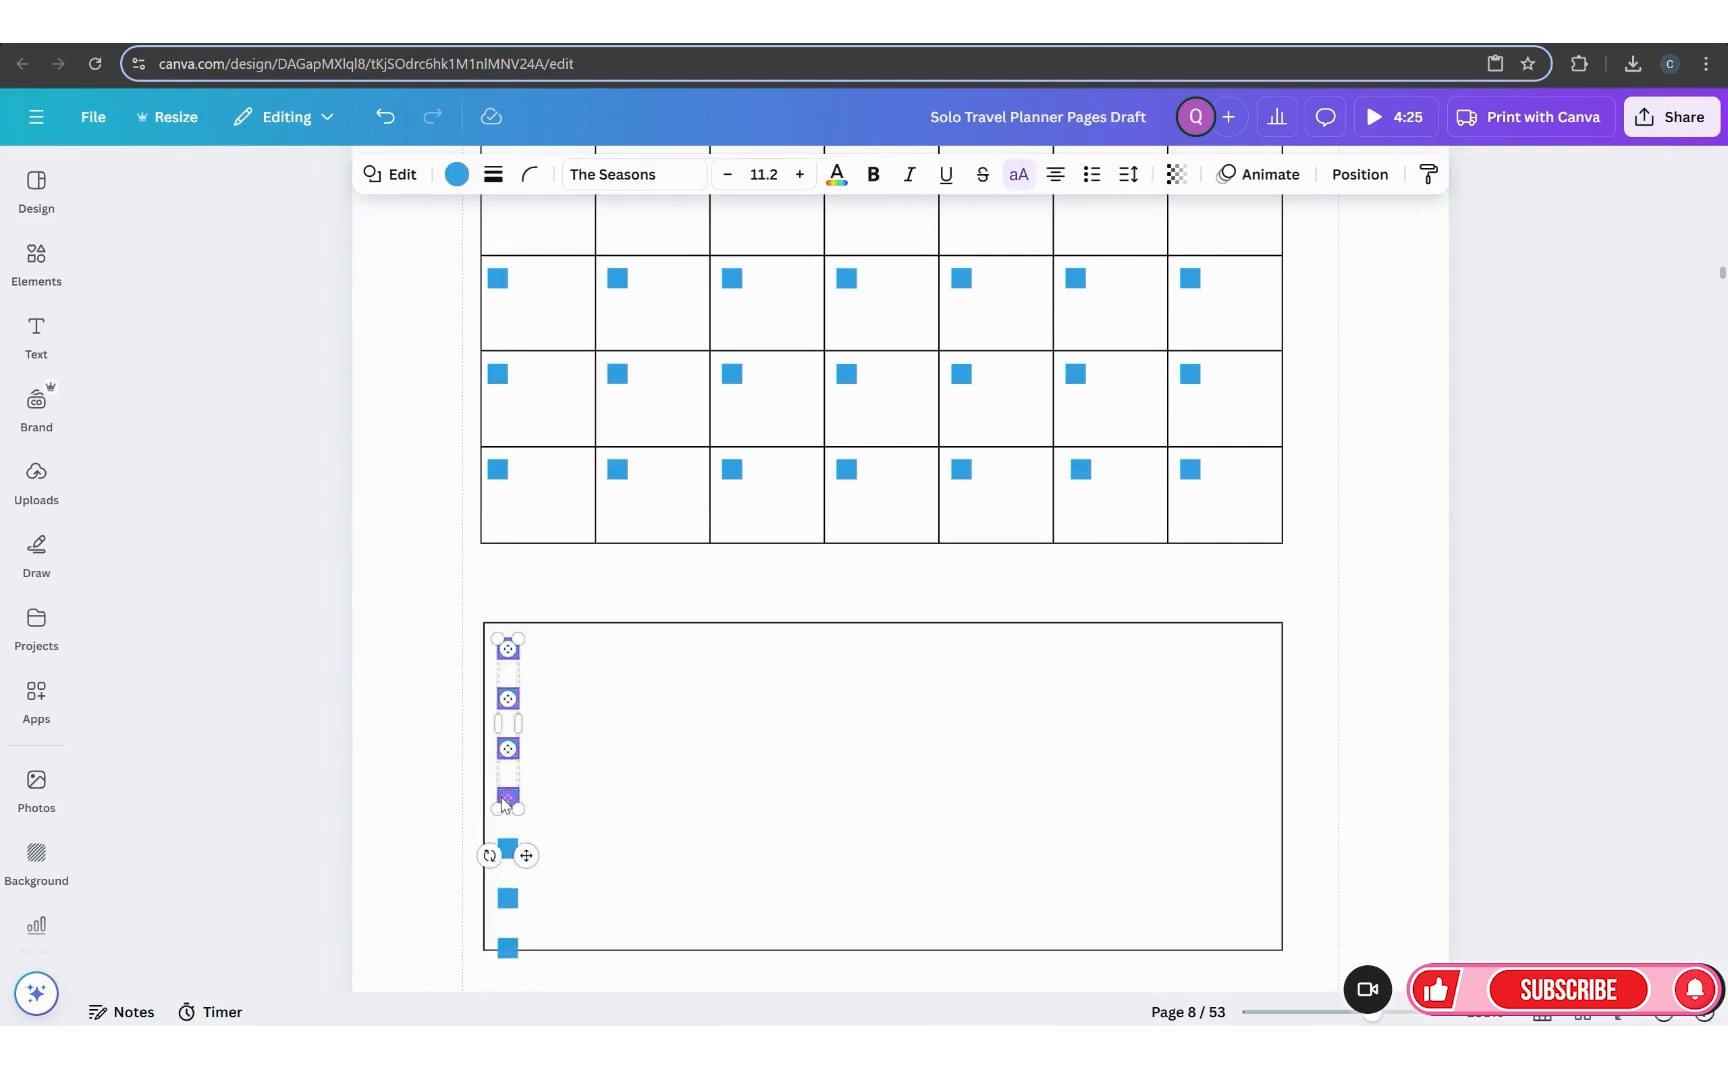
pyautogui.keyDown('shift'); pyautogui.click(508, 848); pyautogui.keyUp('shift')
pyautogui.keyDown('shift'); pyautogui.click(508, 898); pyautogui.keyUp('shift')
pyautogui.keyDown('shift'); pyautogui.click(508, 948); pyautogui.keyUp('shift')
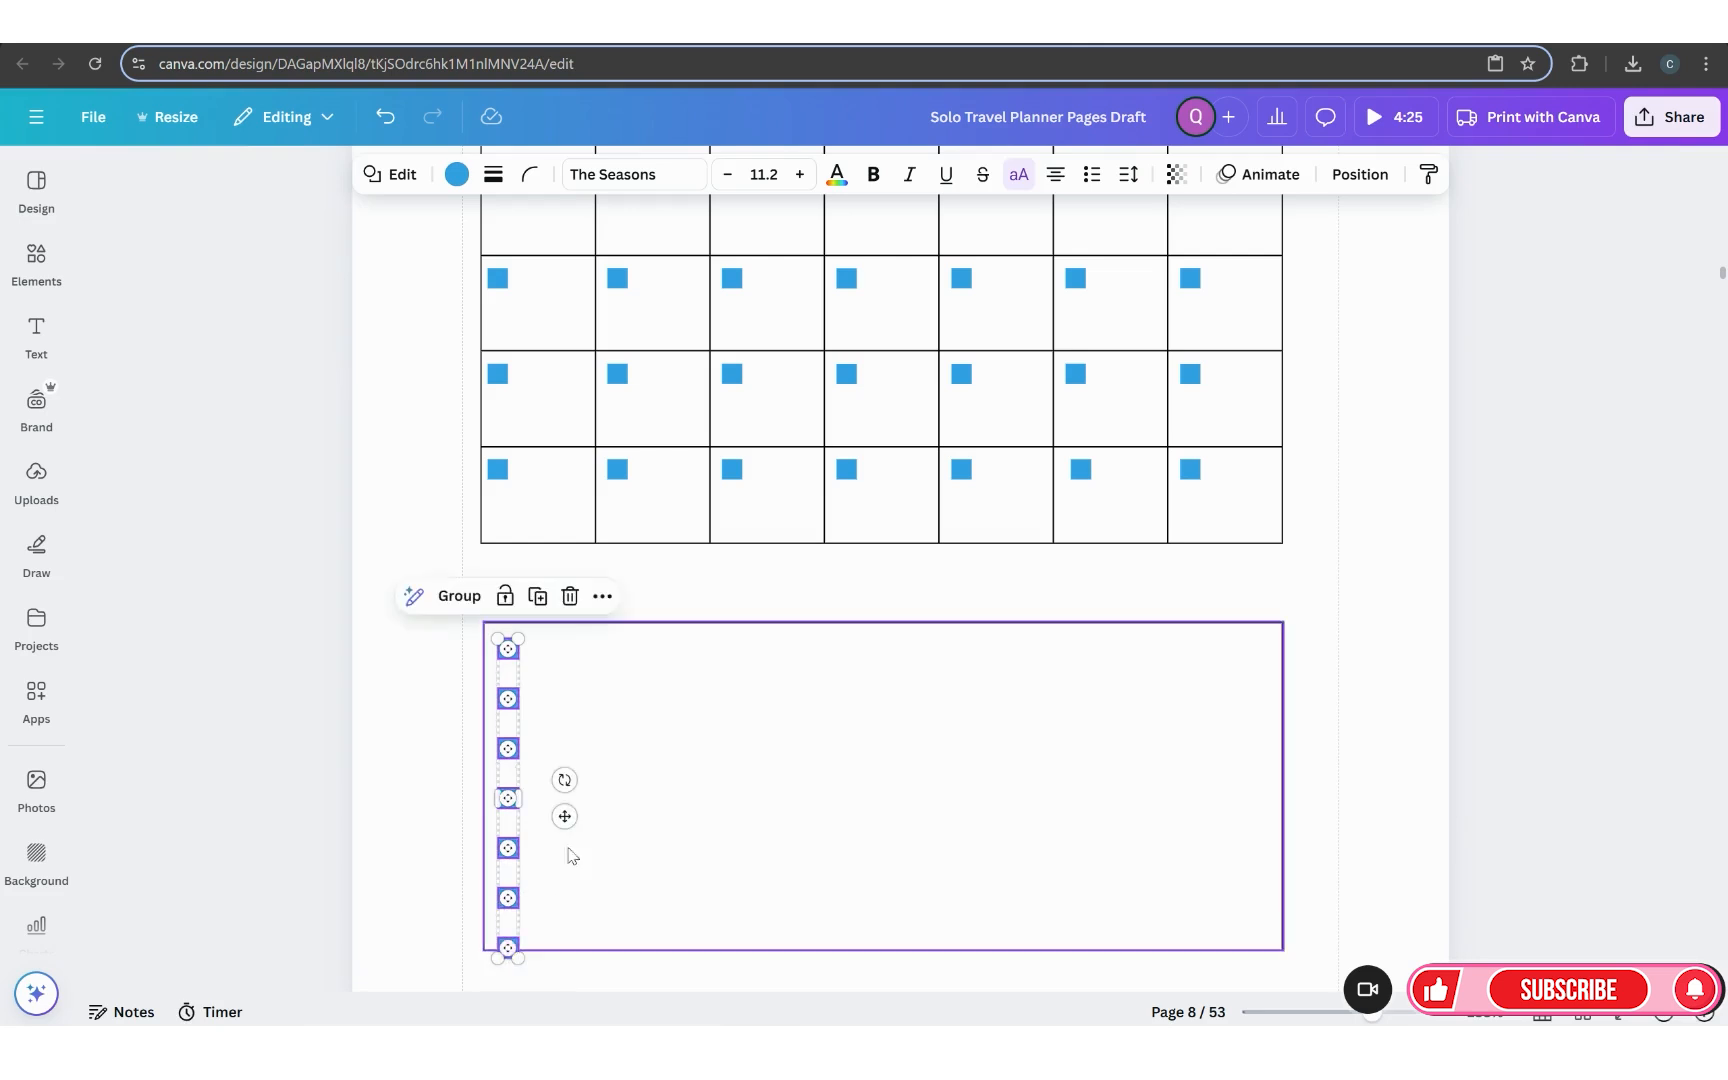
pyautogui.click(602, 596)
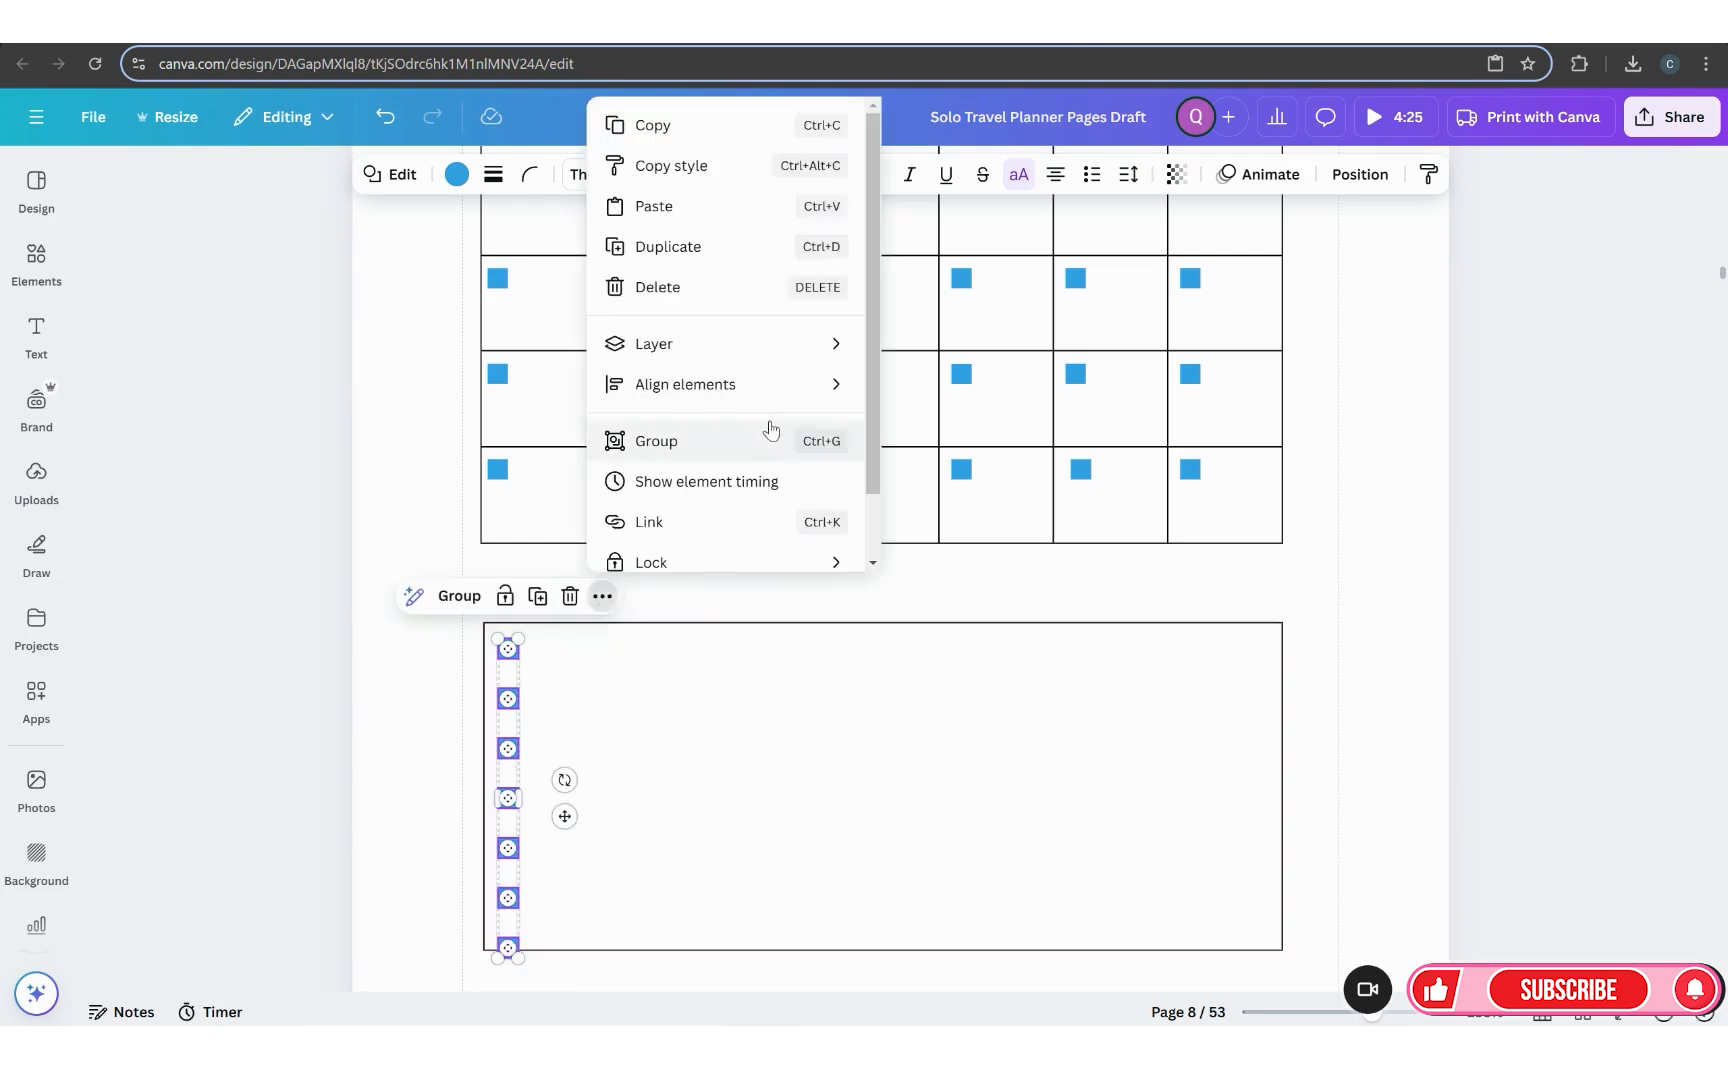
pyautogui.moveTo(775, 393)
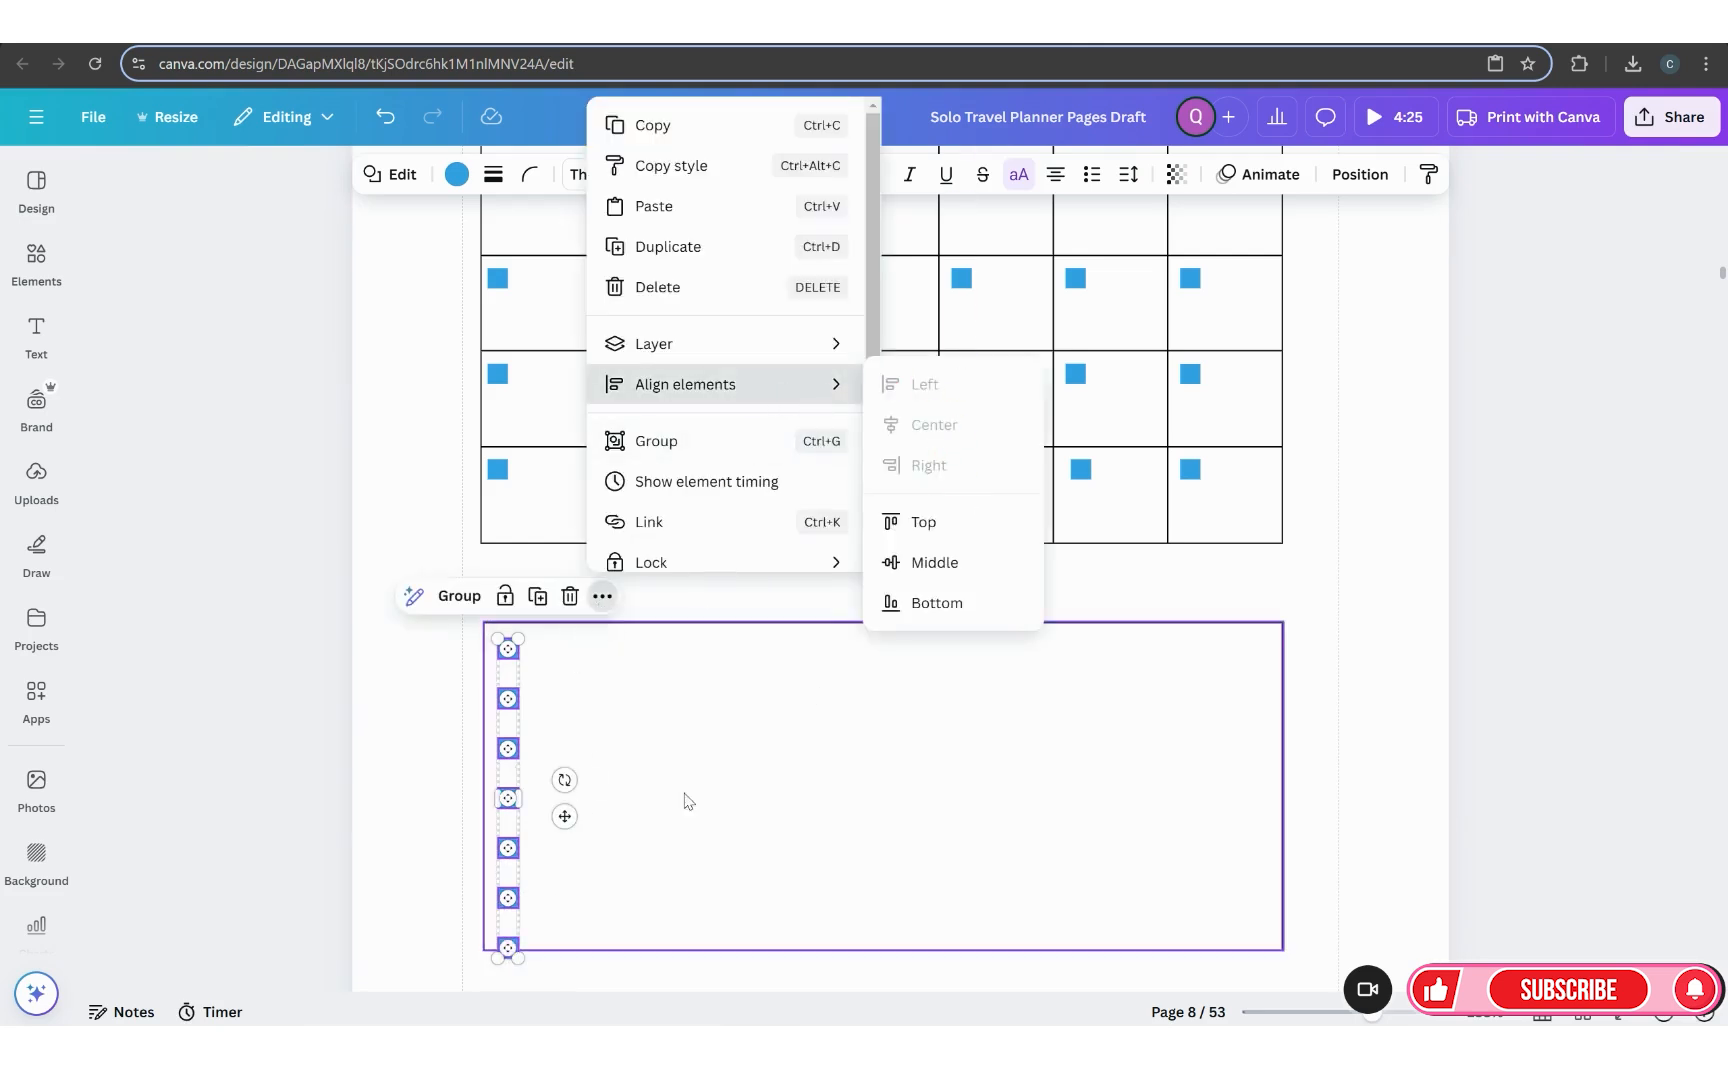
pyautogui.click(460, 597)
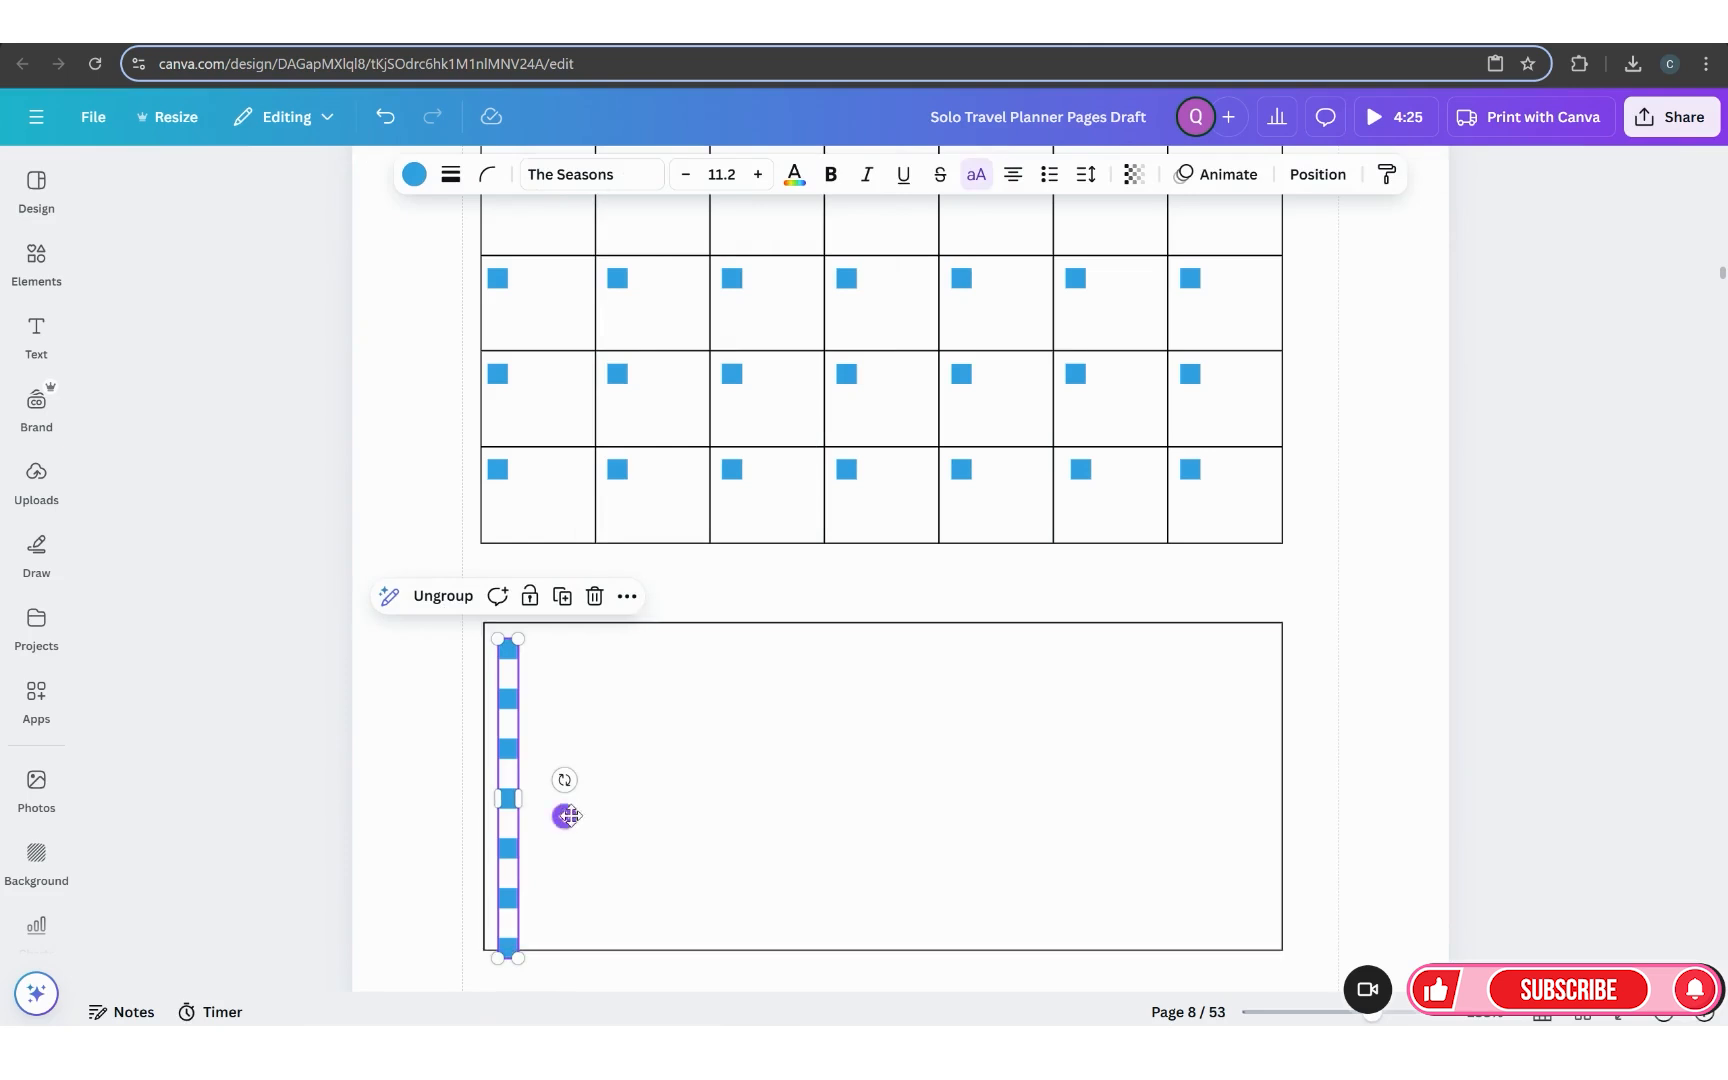
pyautogui.moveTo(564, 817); pyautogui.dragTo(556, 803)
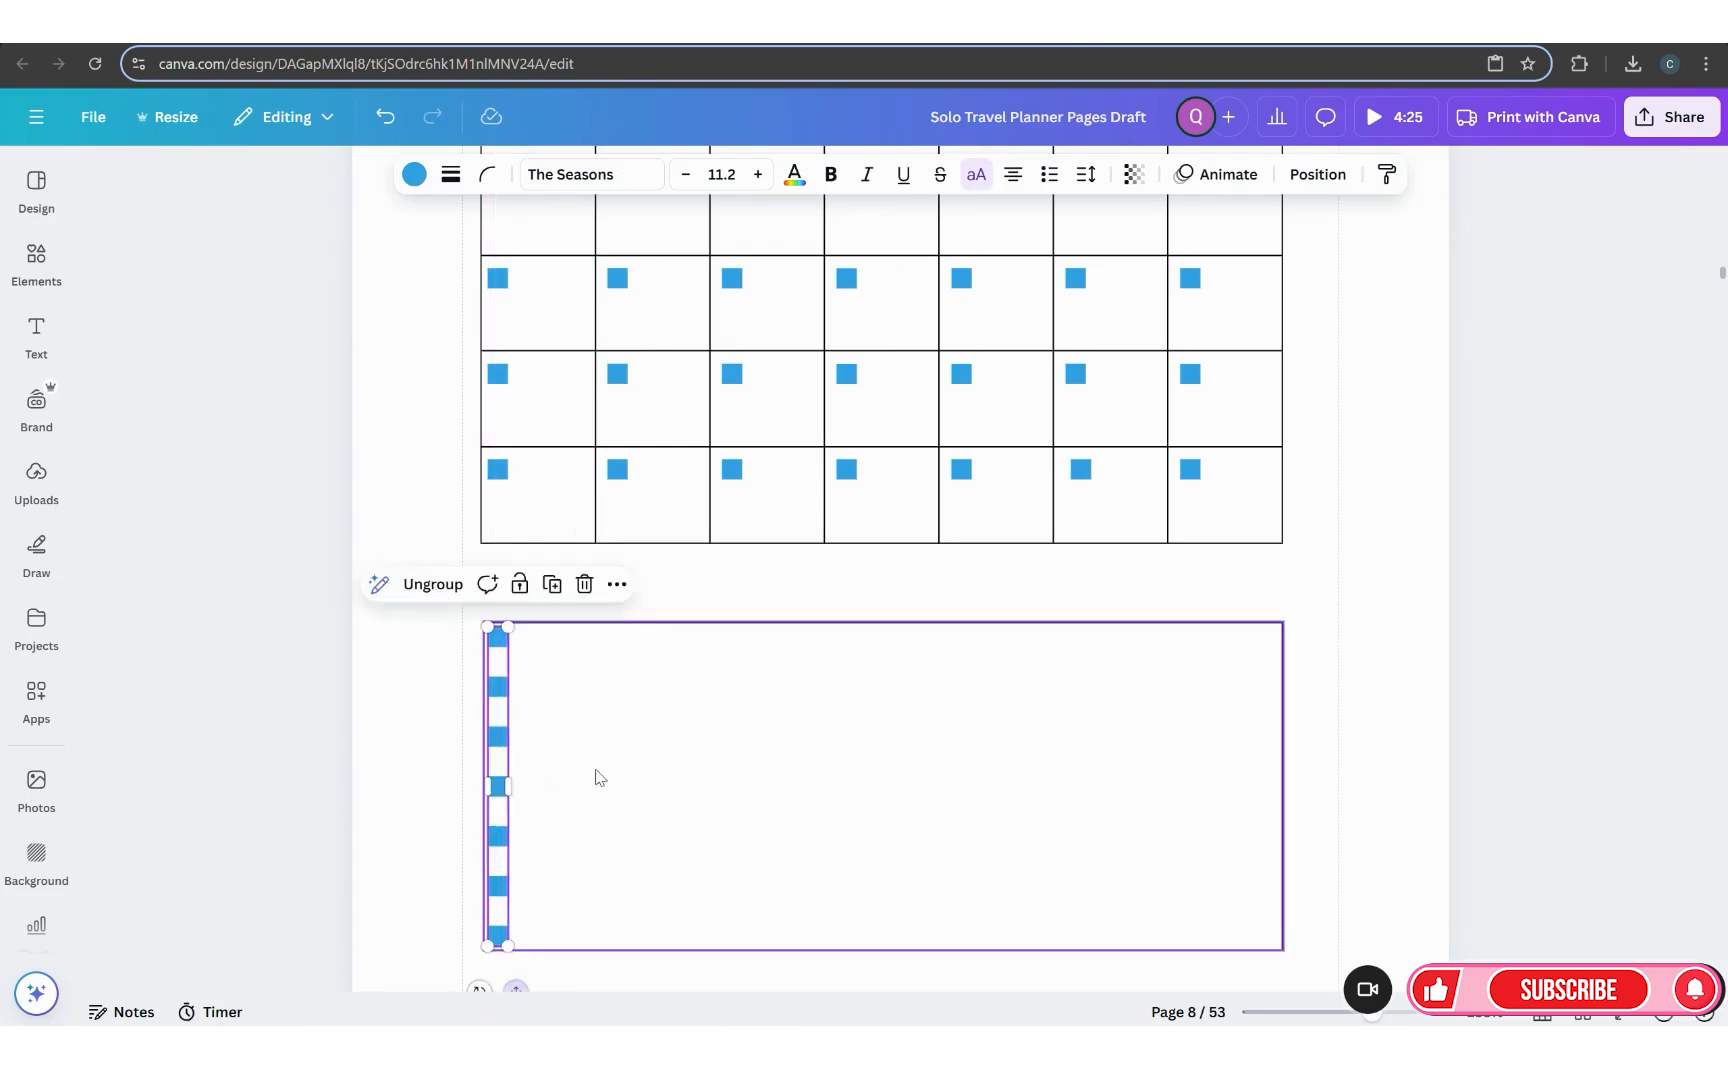
pyautogui.click(698, 586)
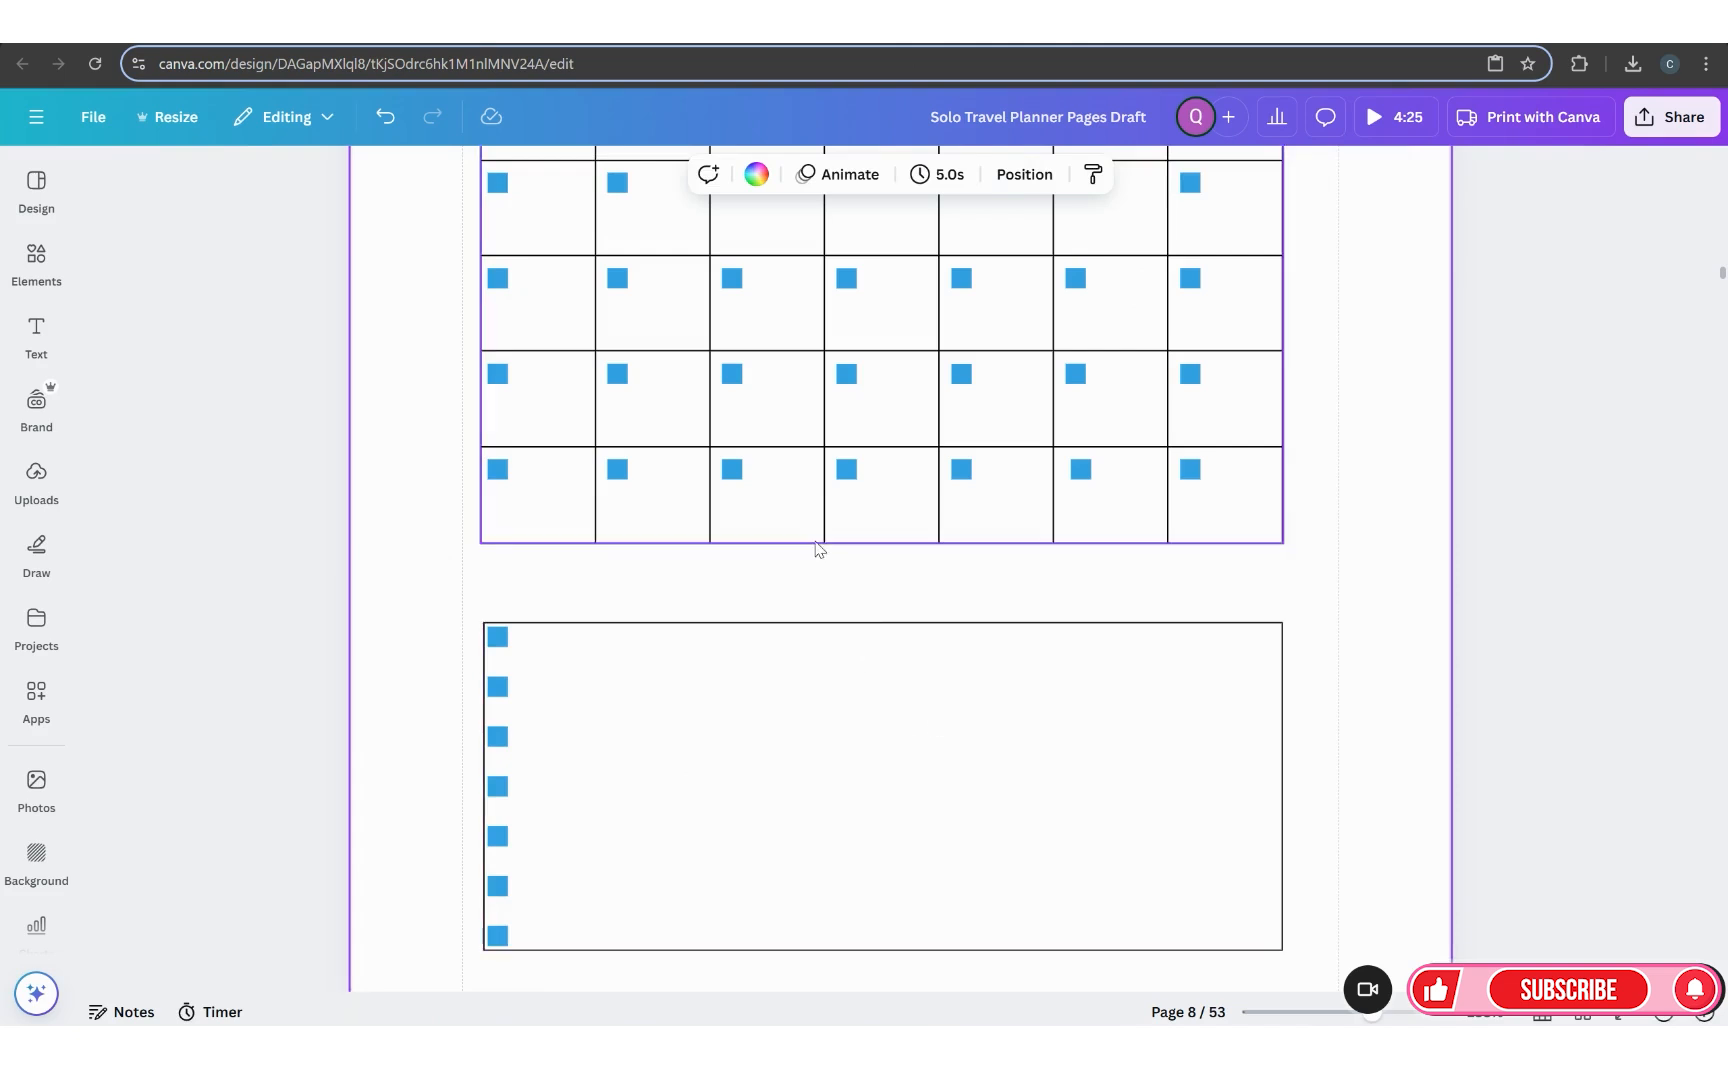
# Step: Copy the MONTHLY heading and paste the copy between the calendar and the outlined box
pyautogui.scroll(3, 818, 648)
pyautogui.scroll(3, 820, 648)
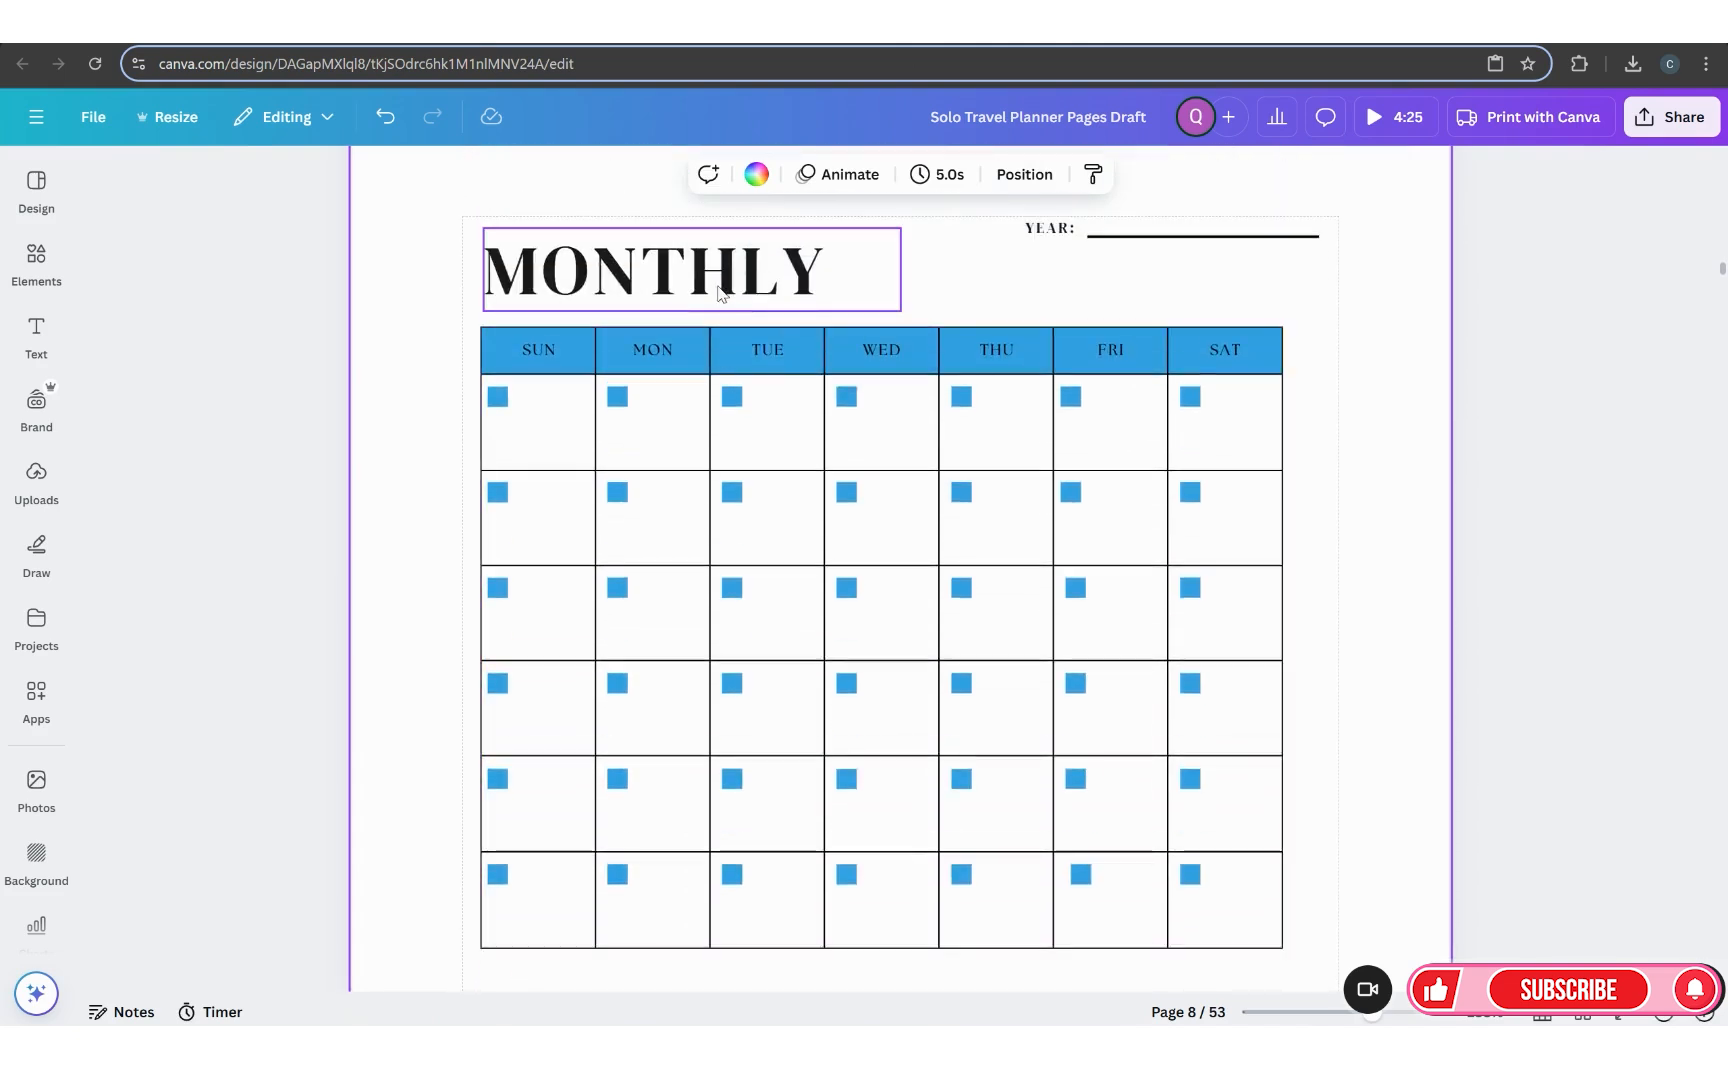
pyautogui.click(544, 350)
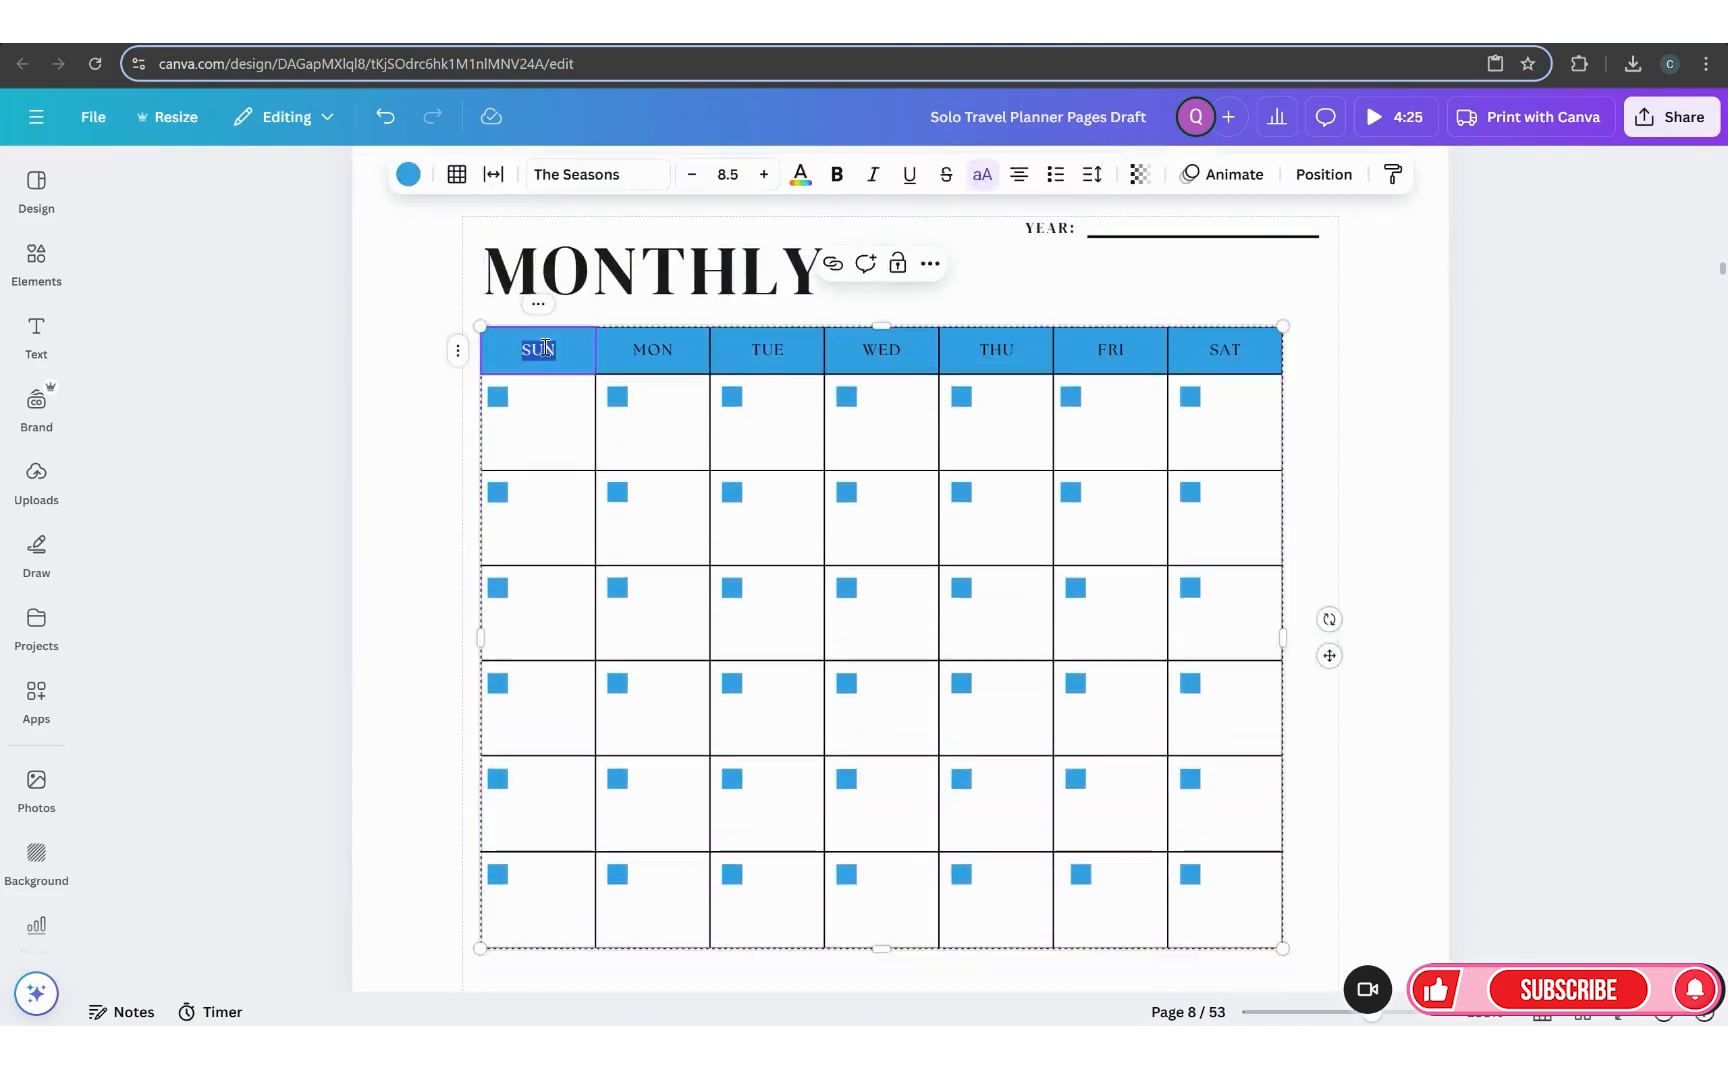
pyautogui.click(640, 272)
pyautogui.rightClick(652, 282)
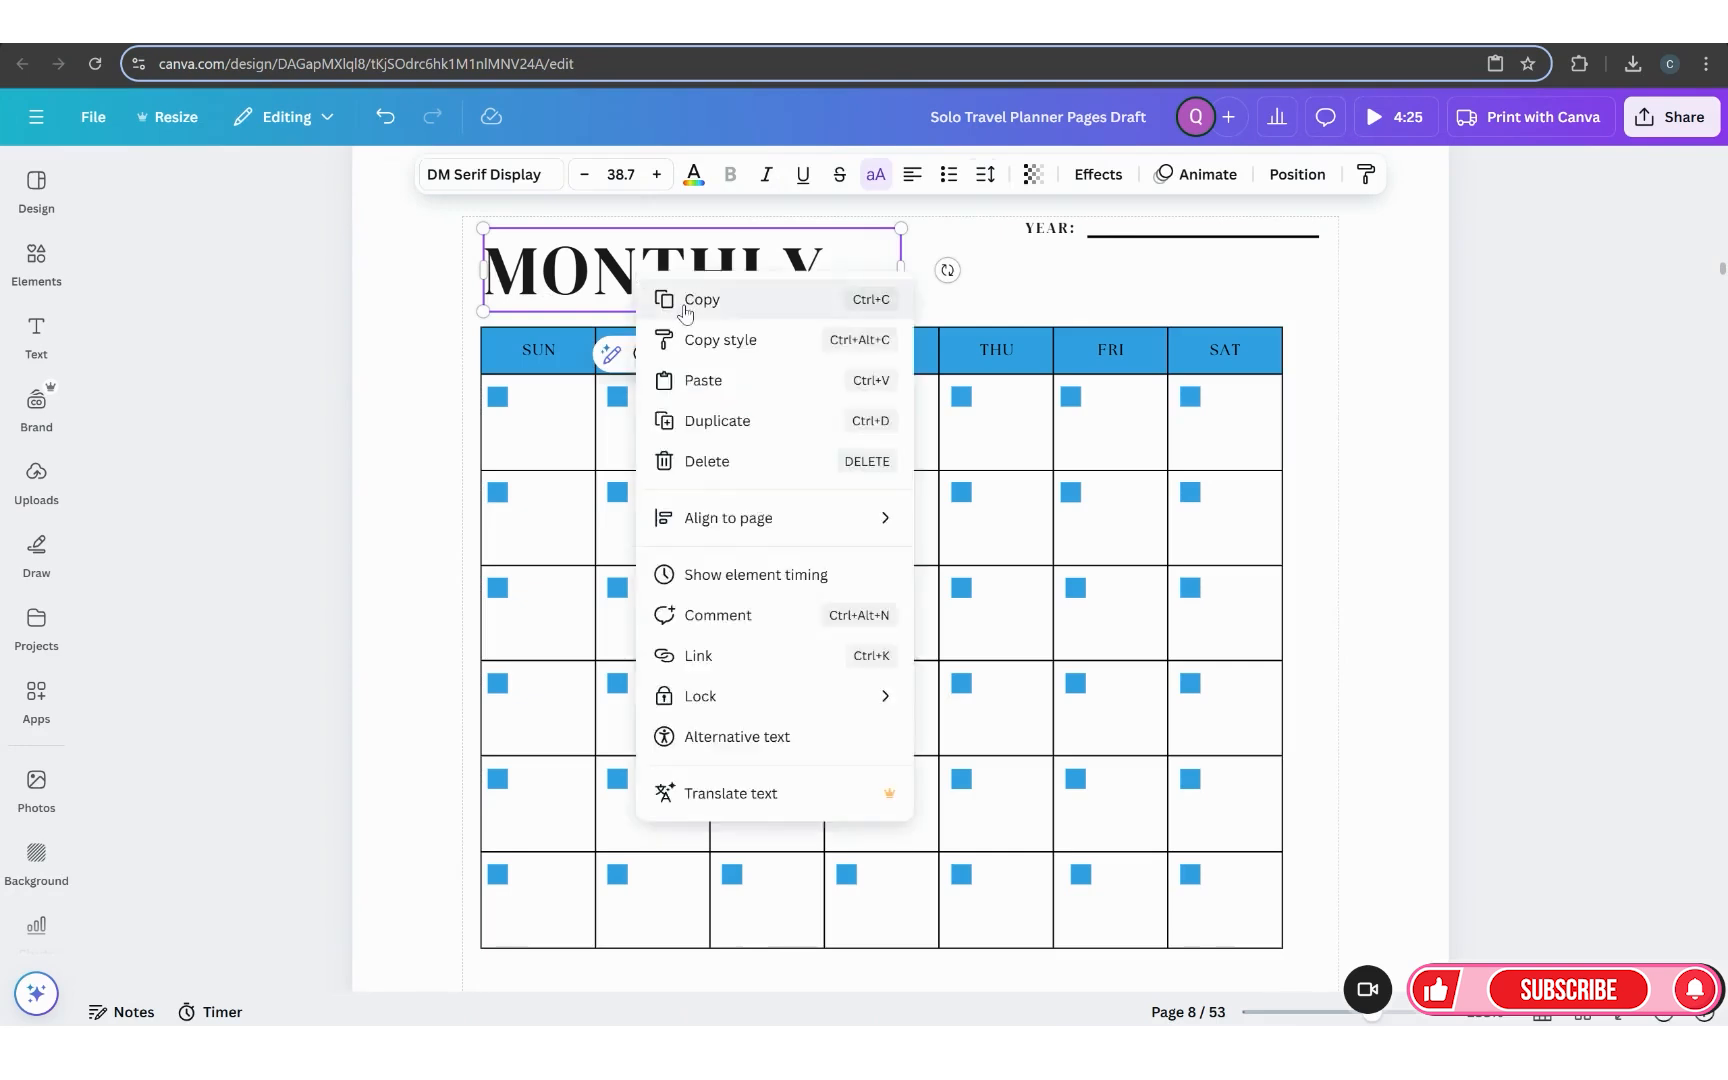
pyautogui.click(684, 296)
pyautogui.scroll(-6, 800, 487)
pyautogui.click(729, 603)
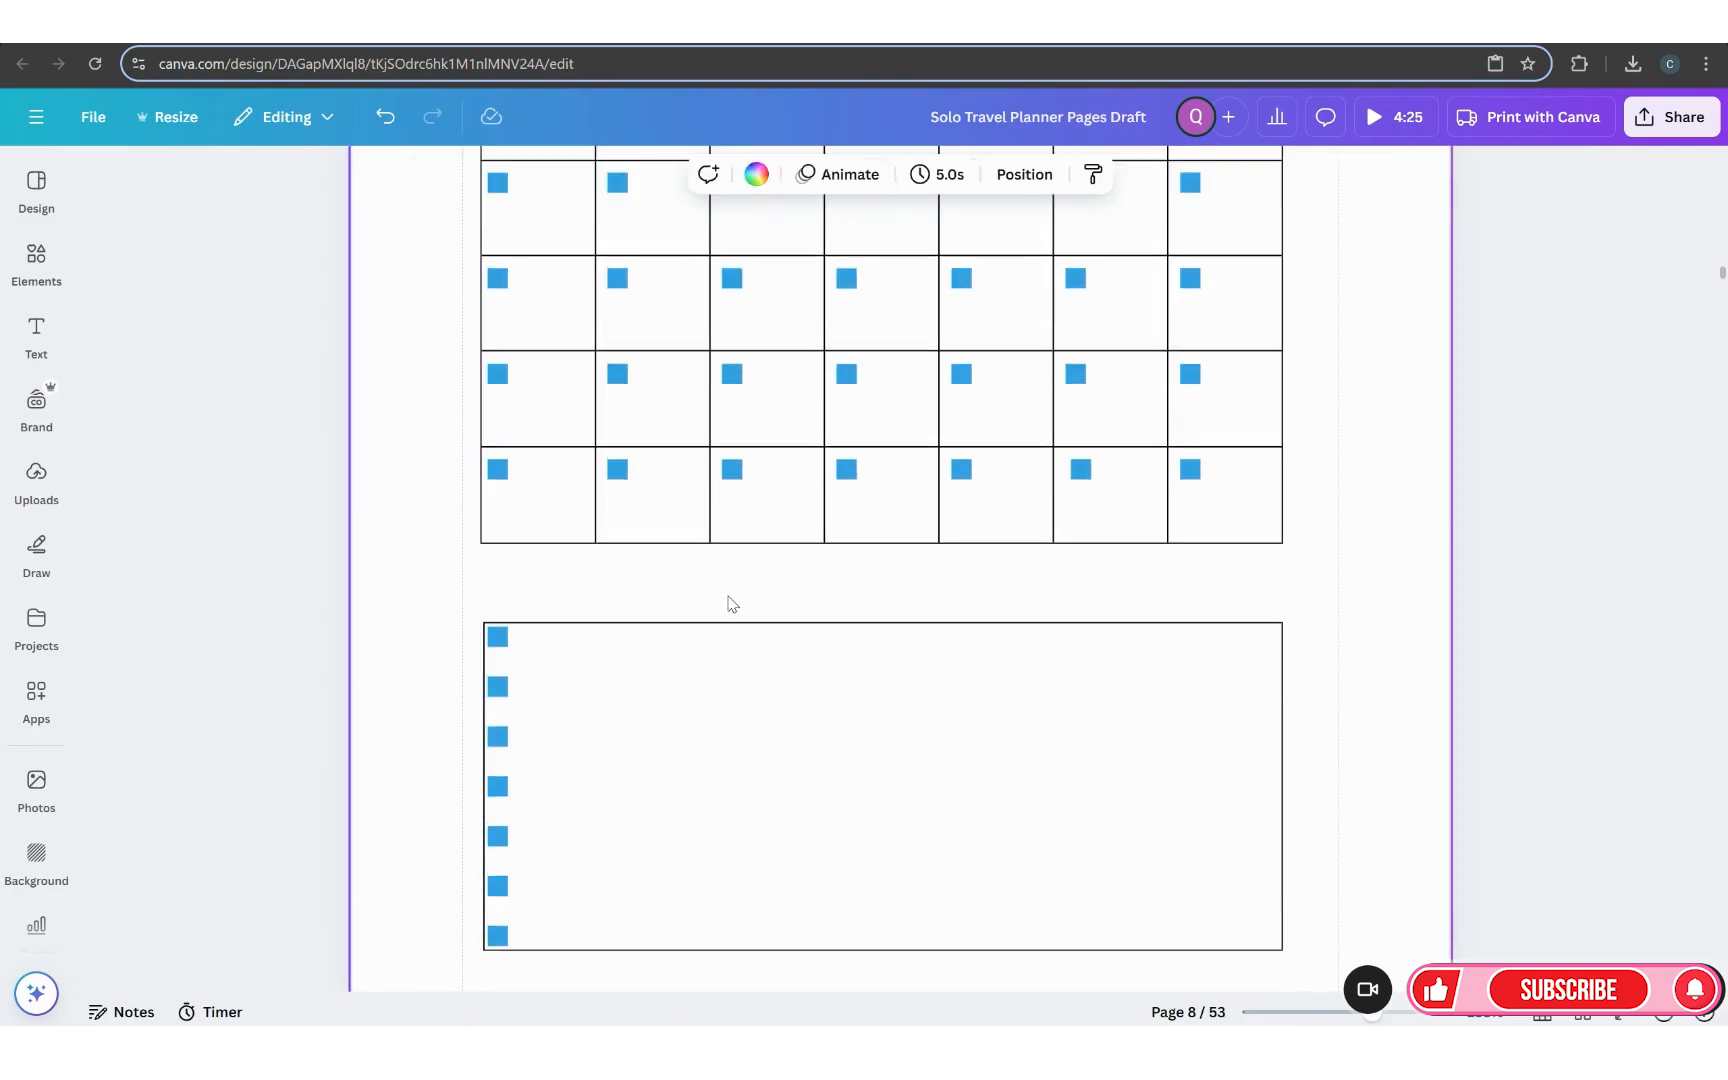
pyautogui.rightClick(729, 603)
pyautogui.click(791, 700)
# Step: Replace the pasted heading's text with TRAVEL REMINDERS and widen its text box so it fits on one line
pyautogui.doubleClick(824, 565)
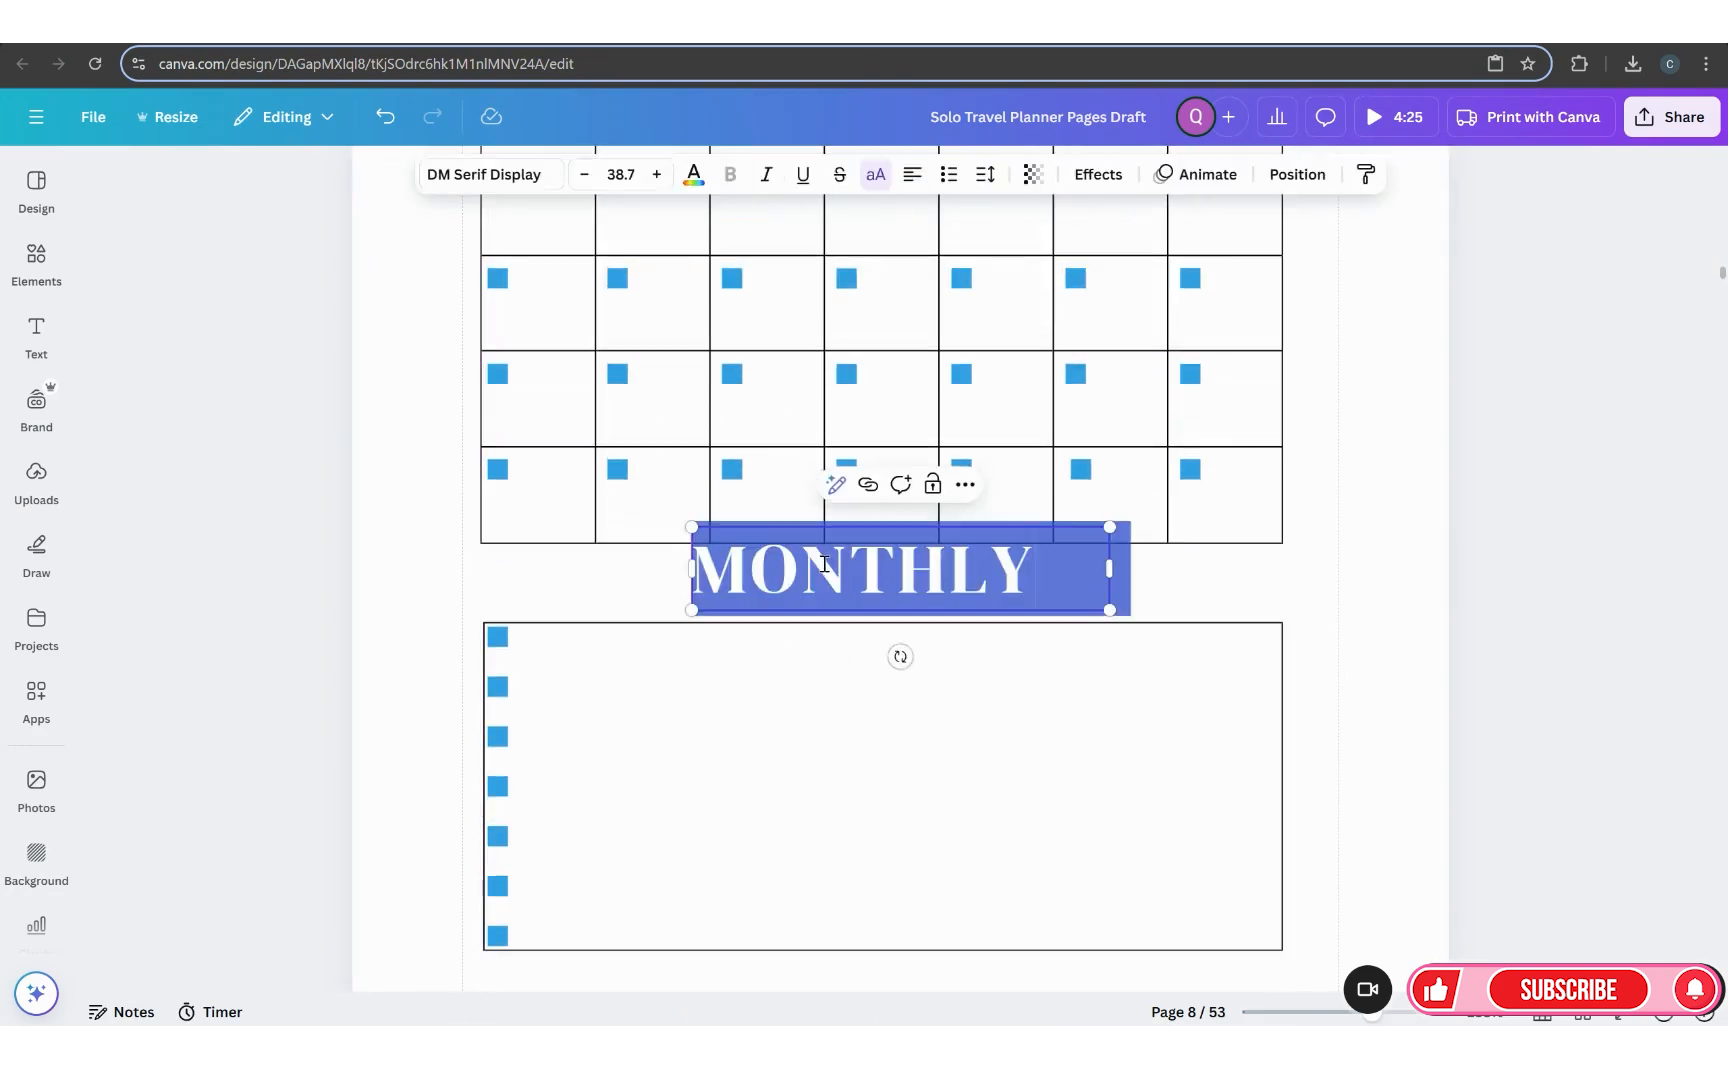
pyautogui.write('TRAVEL')
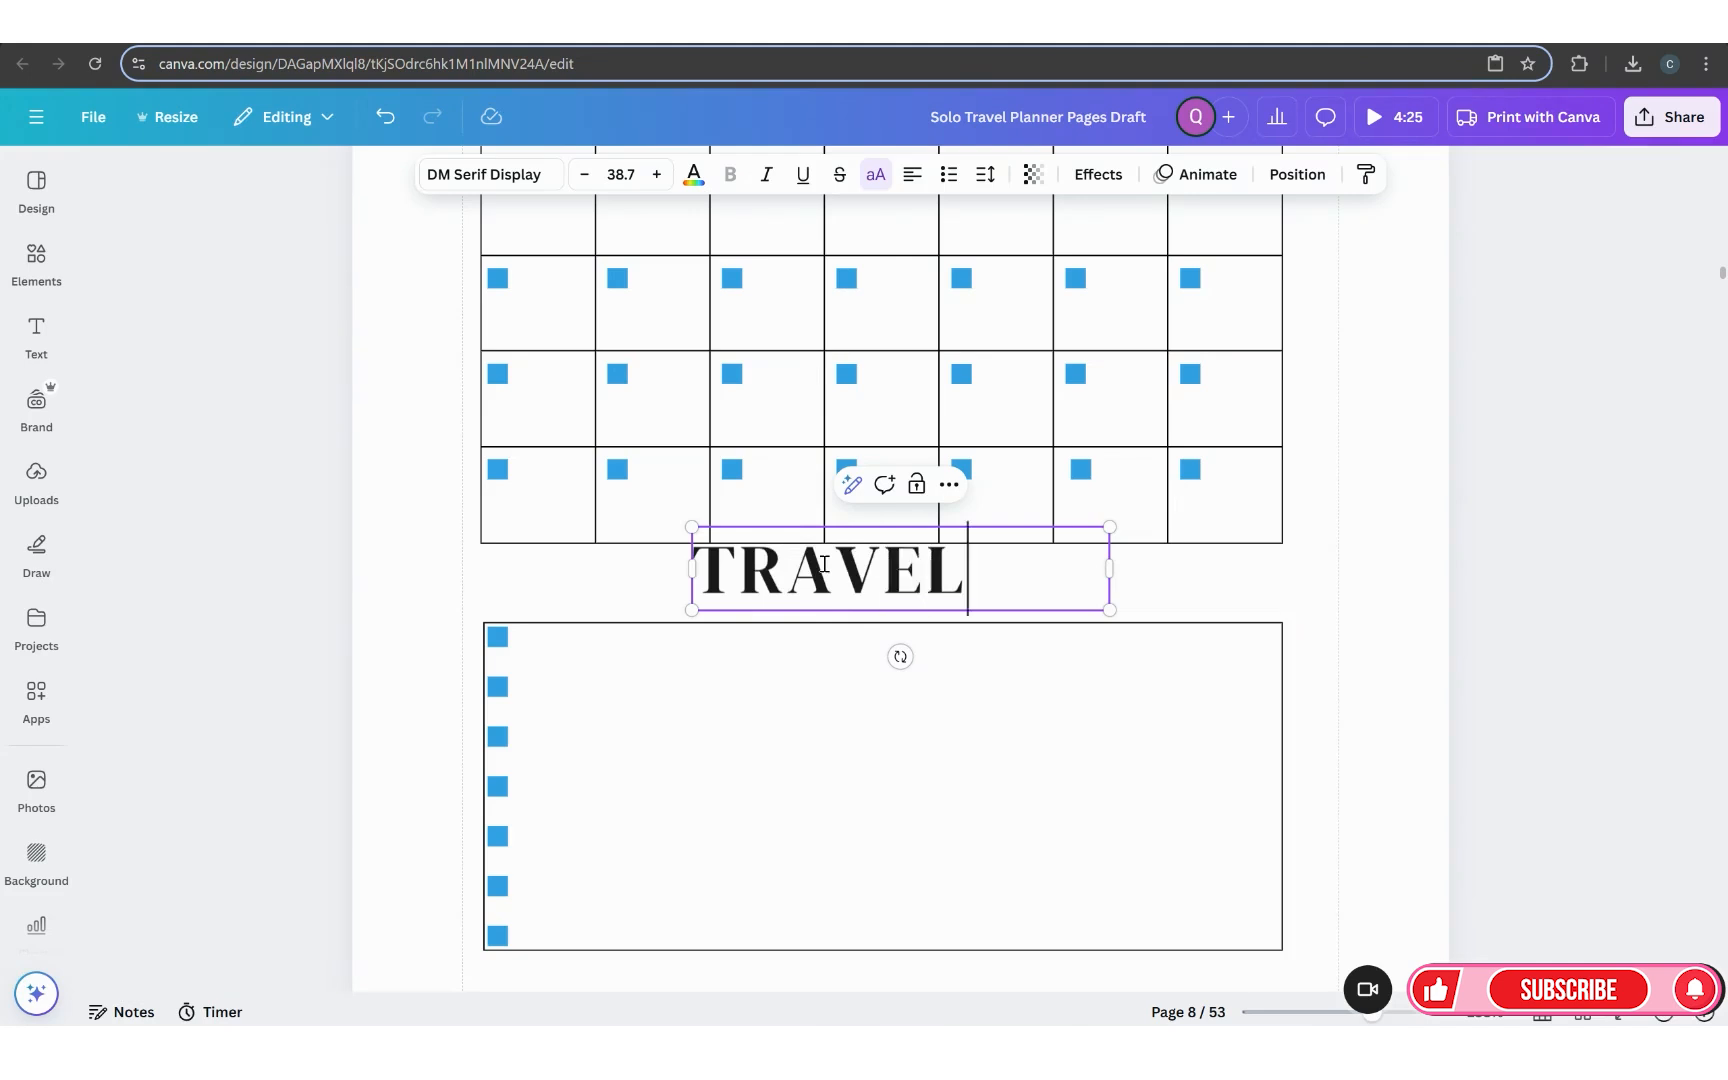
pyautogui.write('REMINDERS')
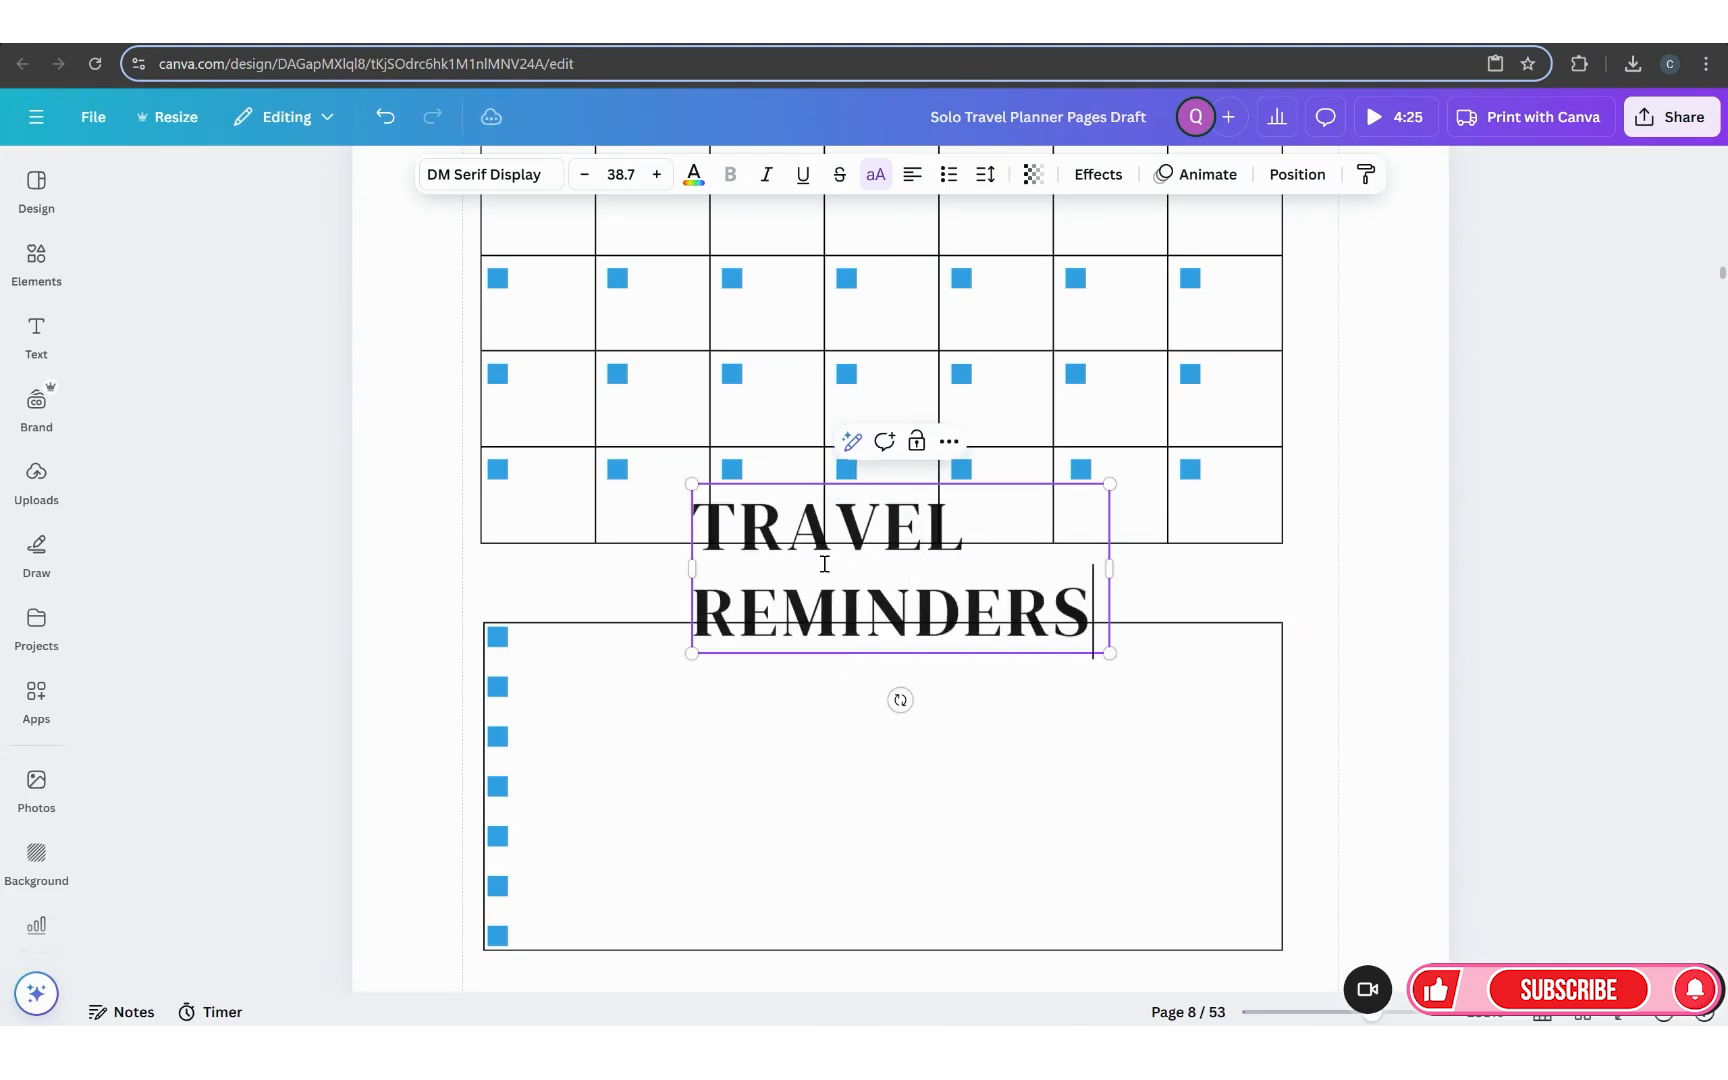
pyautogui.moveTo(1111, 562); pyautogui.dragTo(1429, 568)
# Step: Try font size 25 on the TRAVEL REMINDERS heading and settle on 20
pyautogui.moveTo(1267, 563); pyautogui.dragTo(1138, 531)
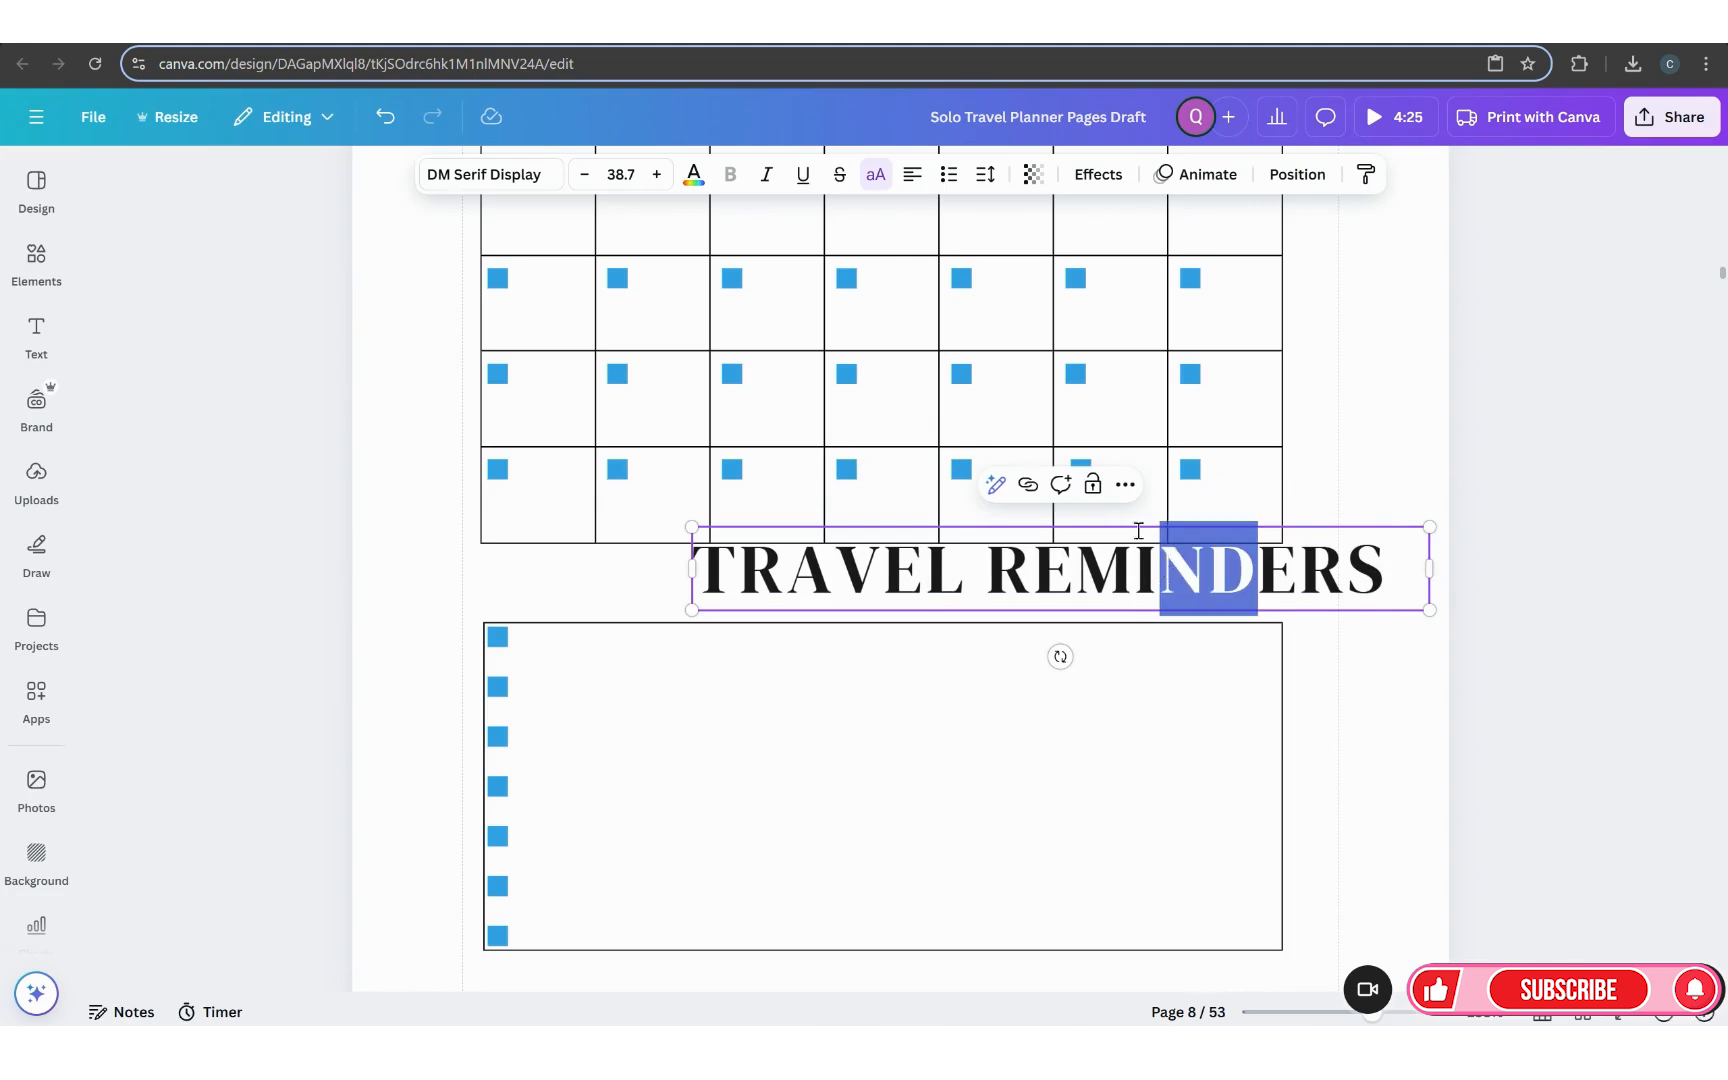
pyautogui.click(621, 177)
pyautogui.write('25')
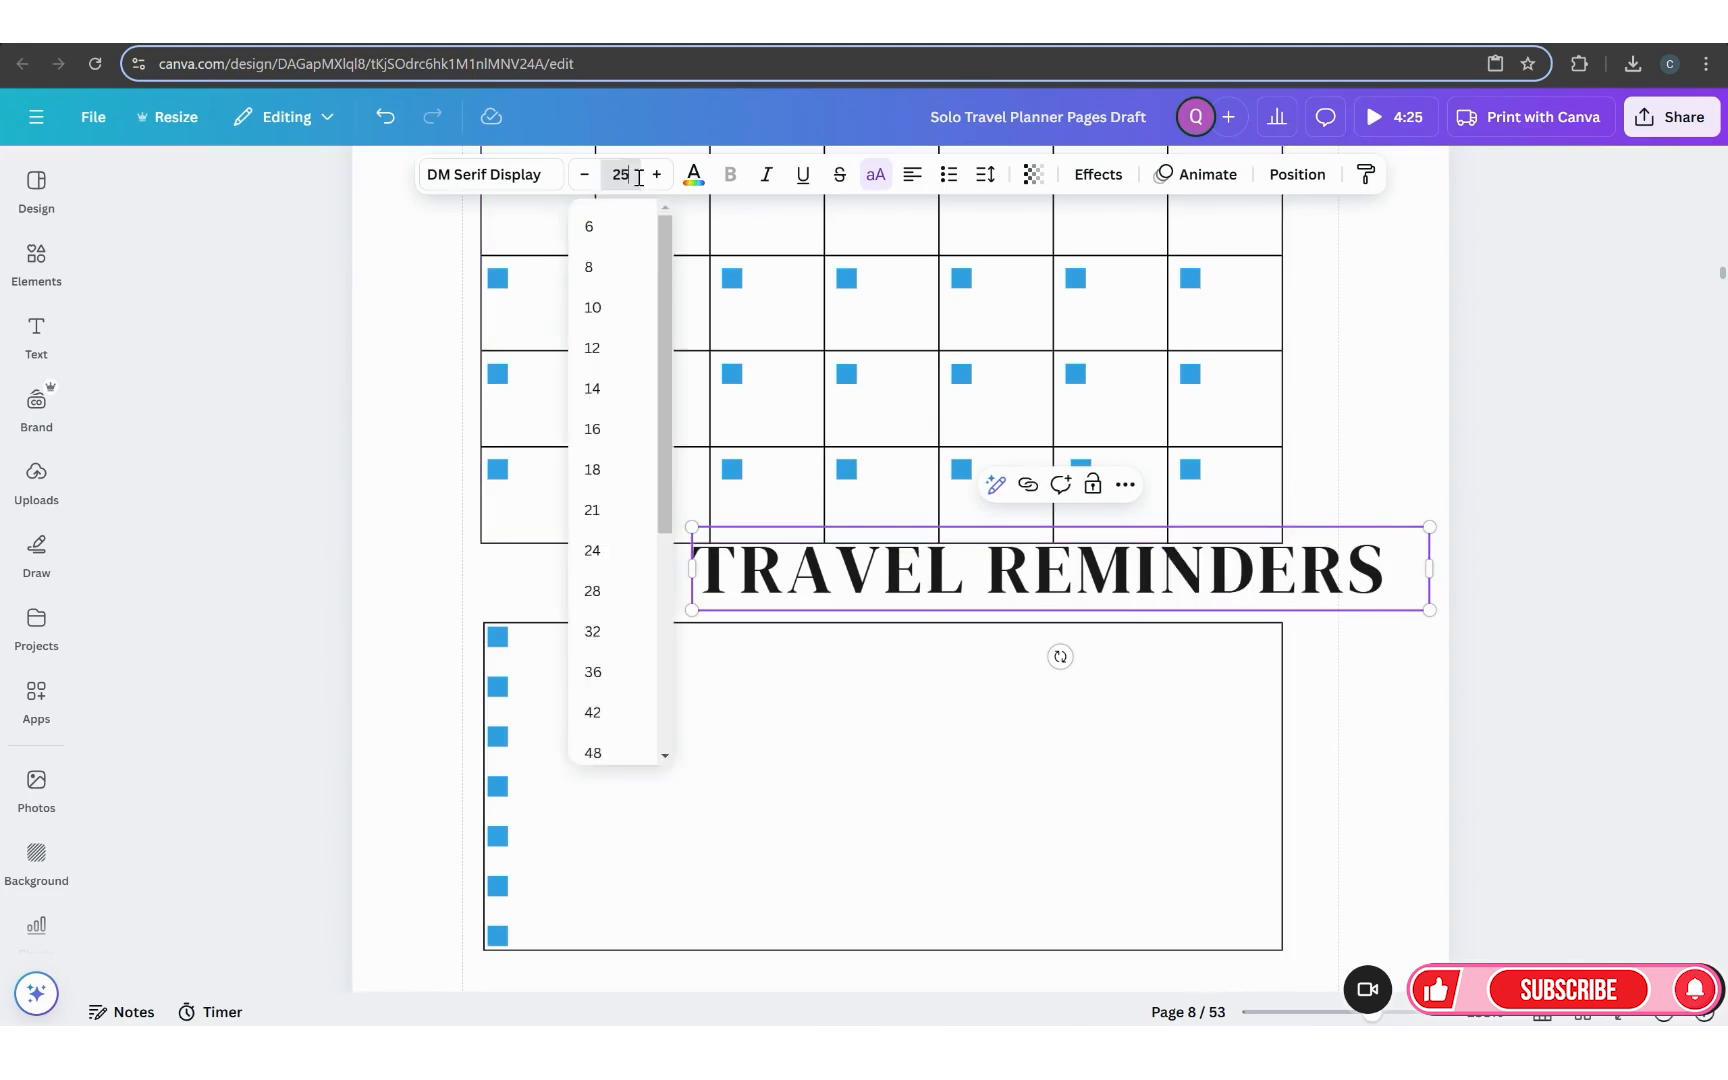
pyautogui.press('Return')
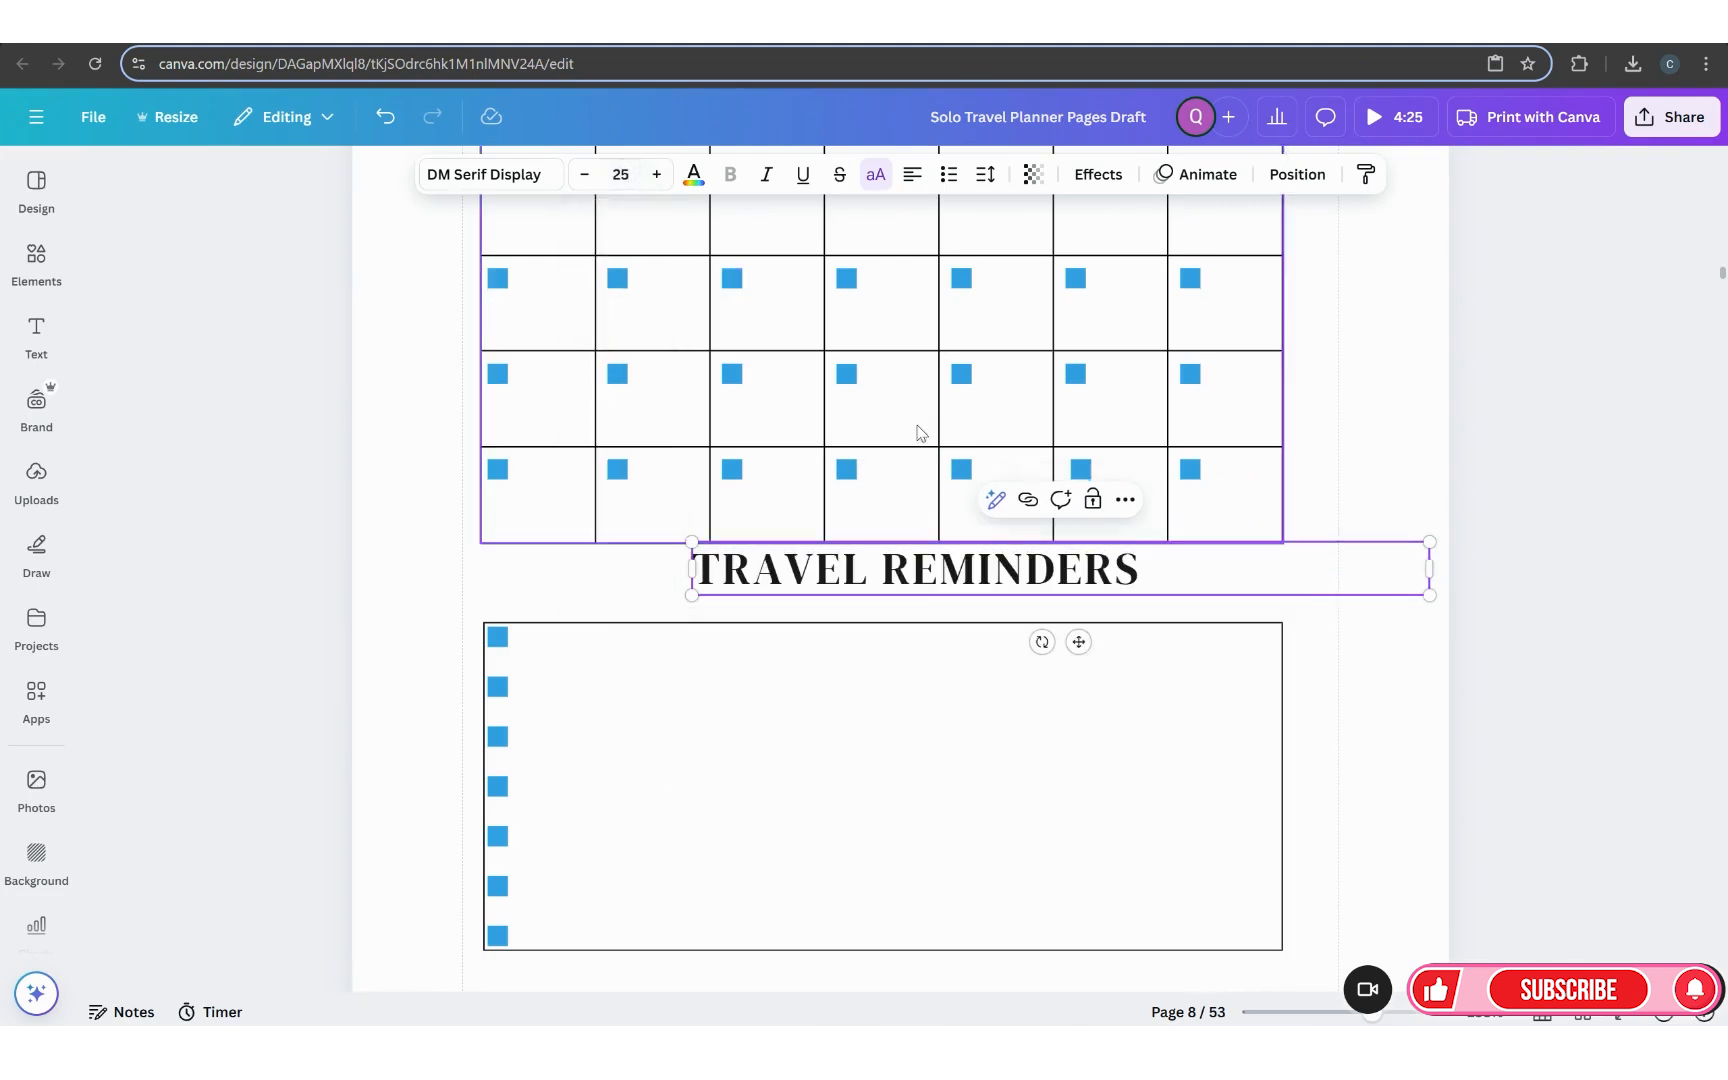
pyautogui.click(636, 172)
pyautogui.write('2')
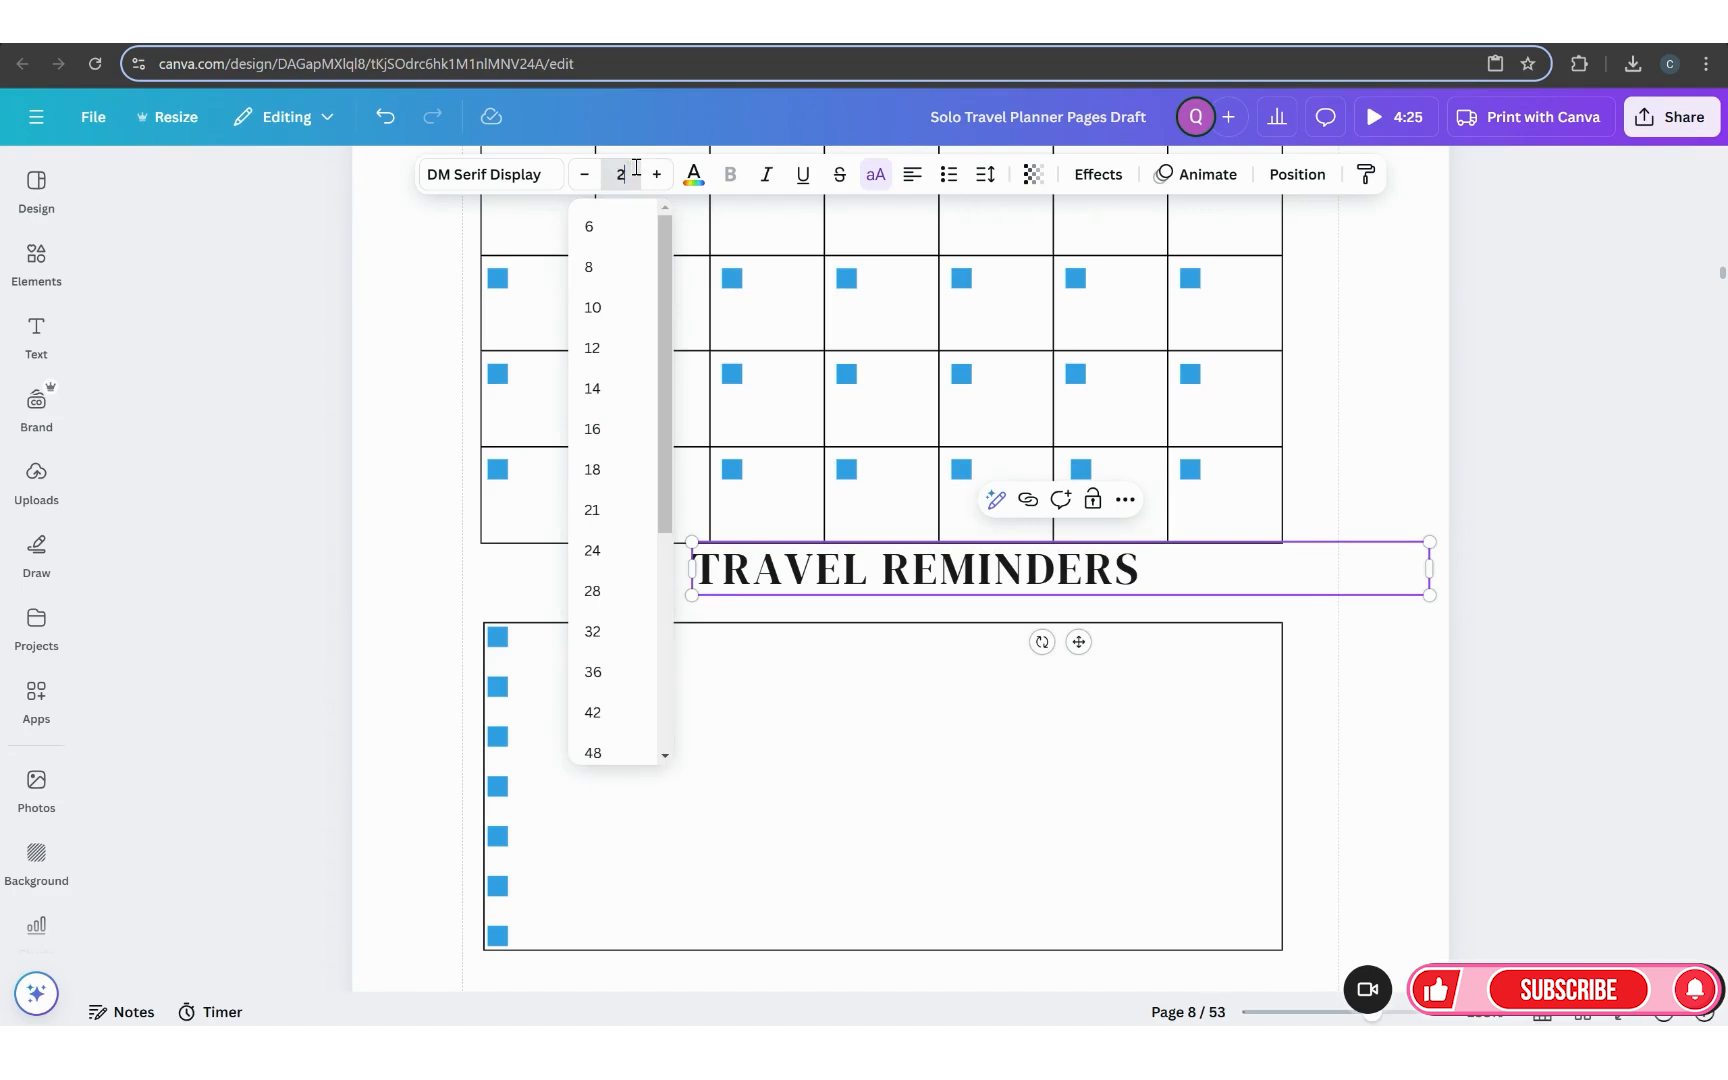
pyautogui.write('0')
pyautogui.press('Return')
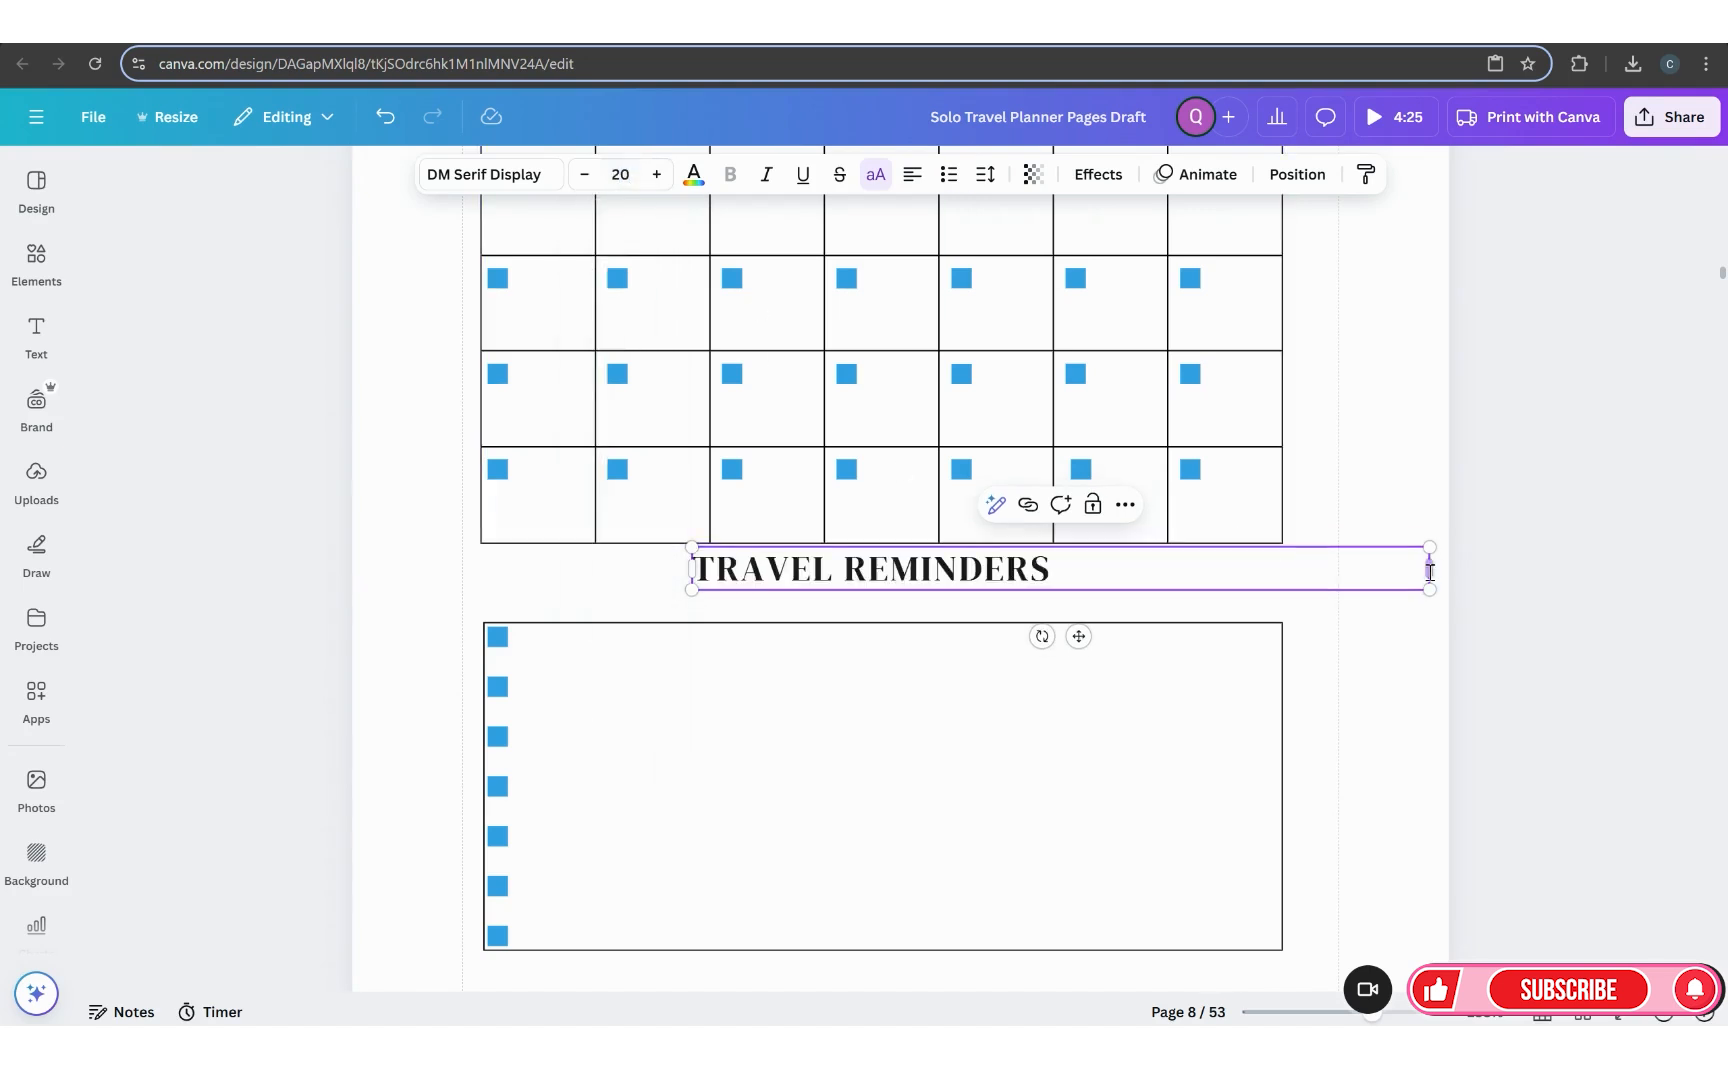
# Step: Narrow the TRAVEL REMINDERS text box to its text and centre the heading just above the outlined box
pyautogui.moveTo(1433, 568); pyautogui.dragTo(1064, 557)
pyautogui.moveTo(895, 633)
pyautogui.mouseDown()
pyautogui.moveTo(904, 664)
pyautogui.moveTo(872, 652)
pyautogui.moveTo(905, 654)
pyautogui.mouseUp()
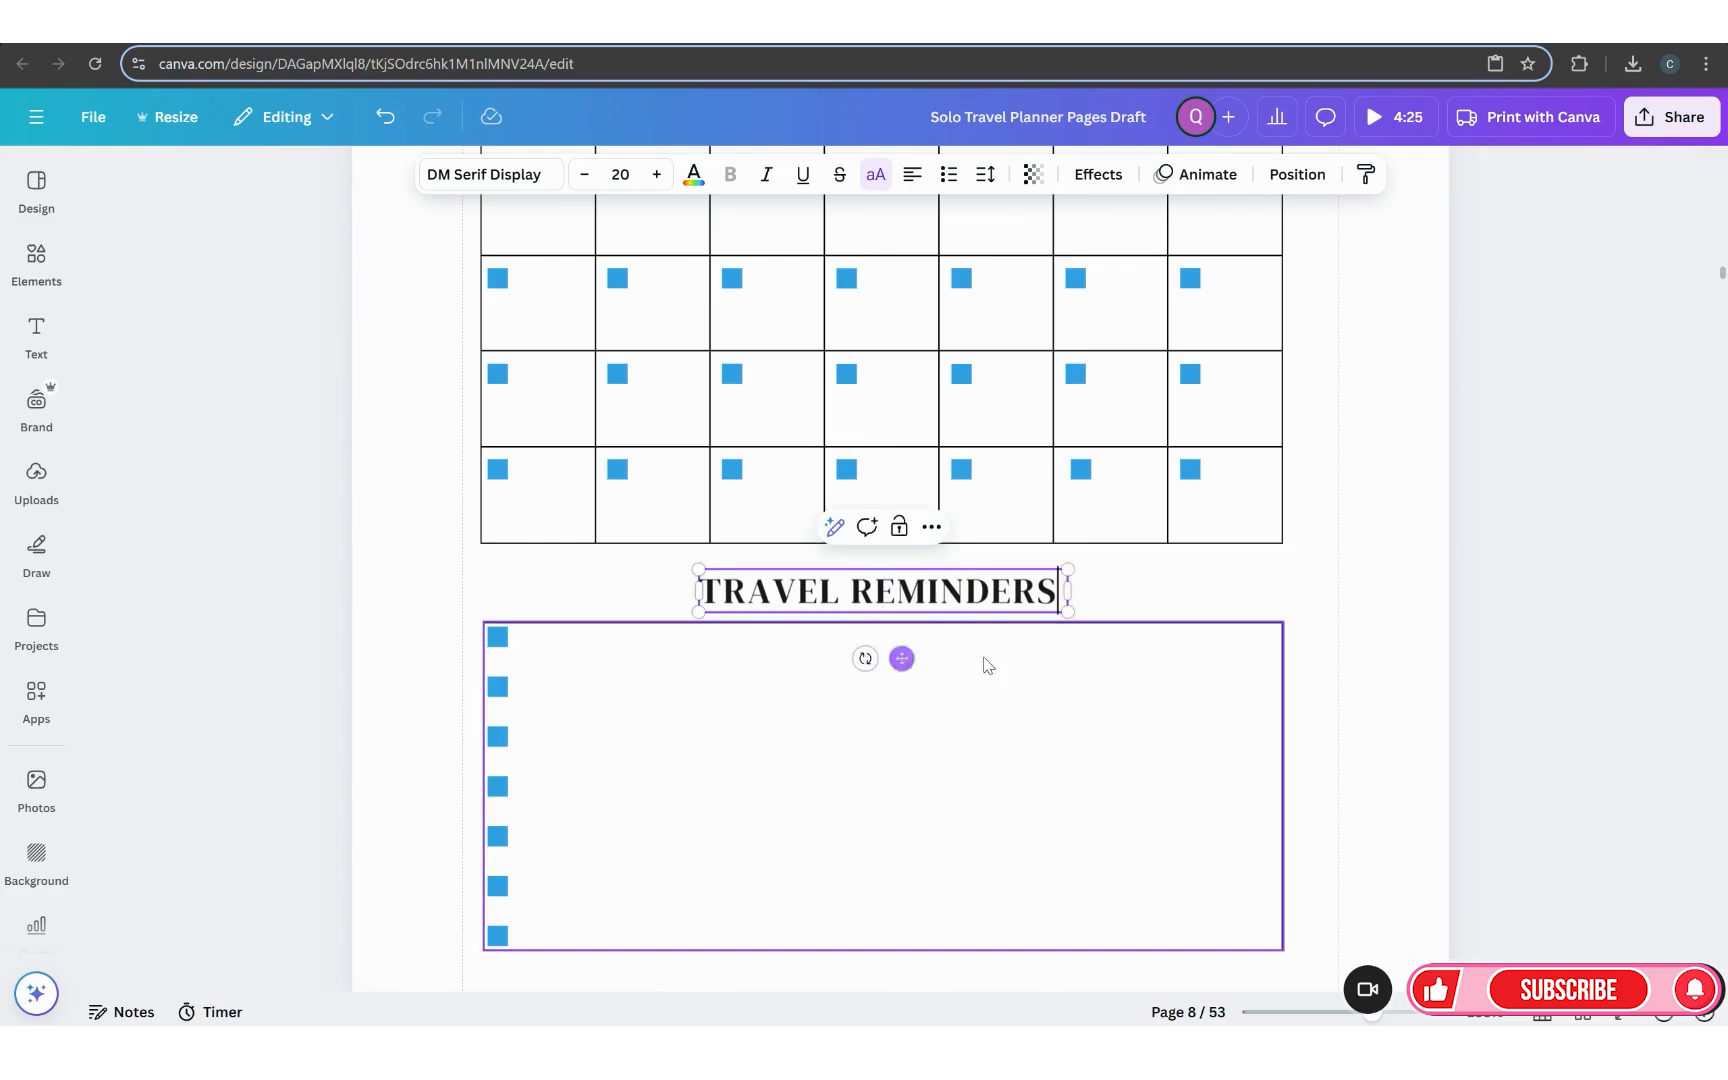
pyautogui.click(1338, 633)
# Step: Shift the group of seven blue squares slightly right, away from the reminder box's edge, and clear the selection
pyautogui.scroll(-1, 1147, 657)
pyautogui.scroll(-1, 1147, 657)
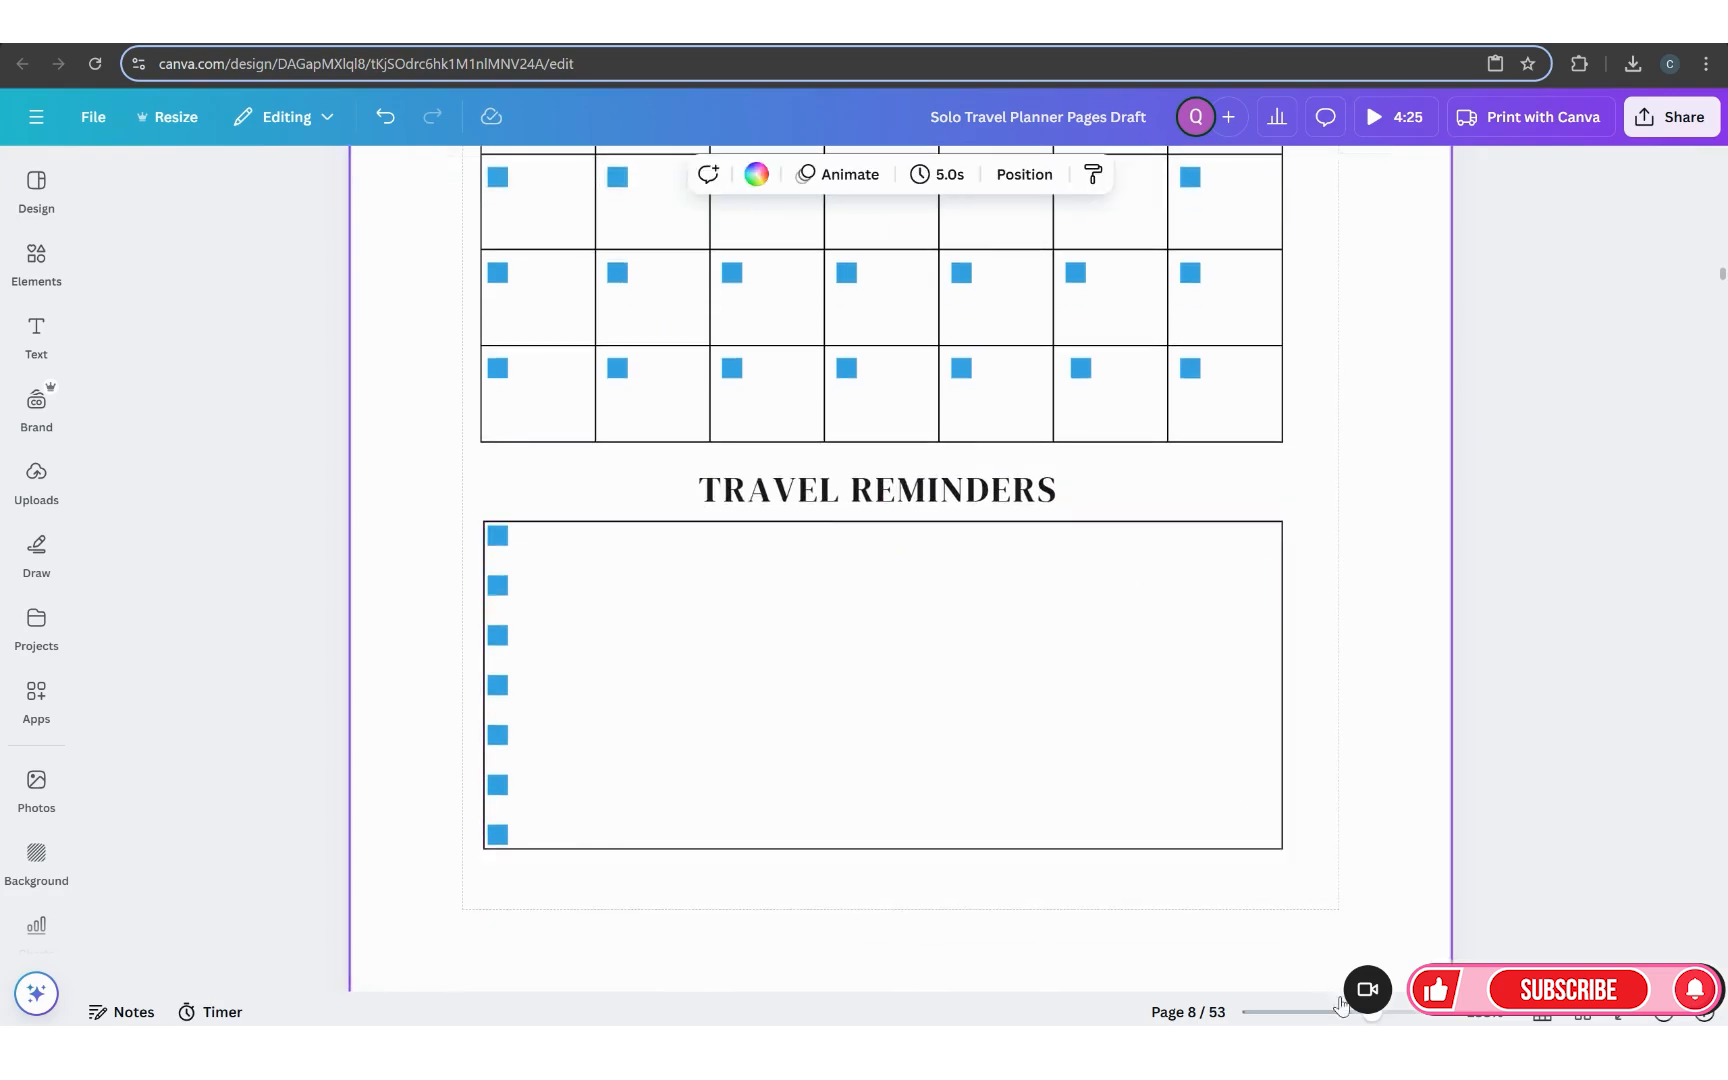
pyautogui.moveTo(1376, 1013); pyautogui.dragTo(1348, 1013)
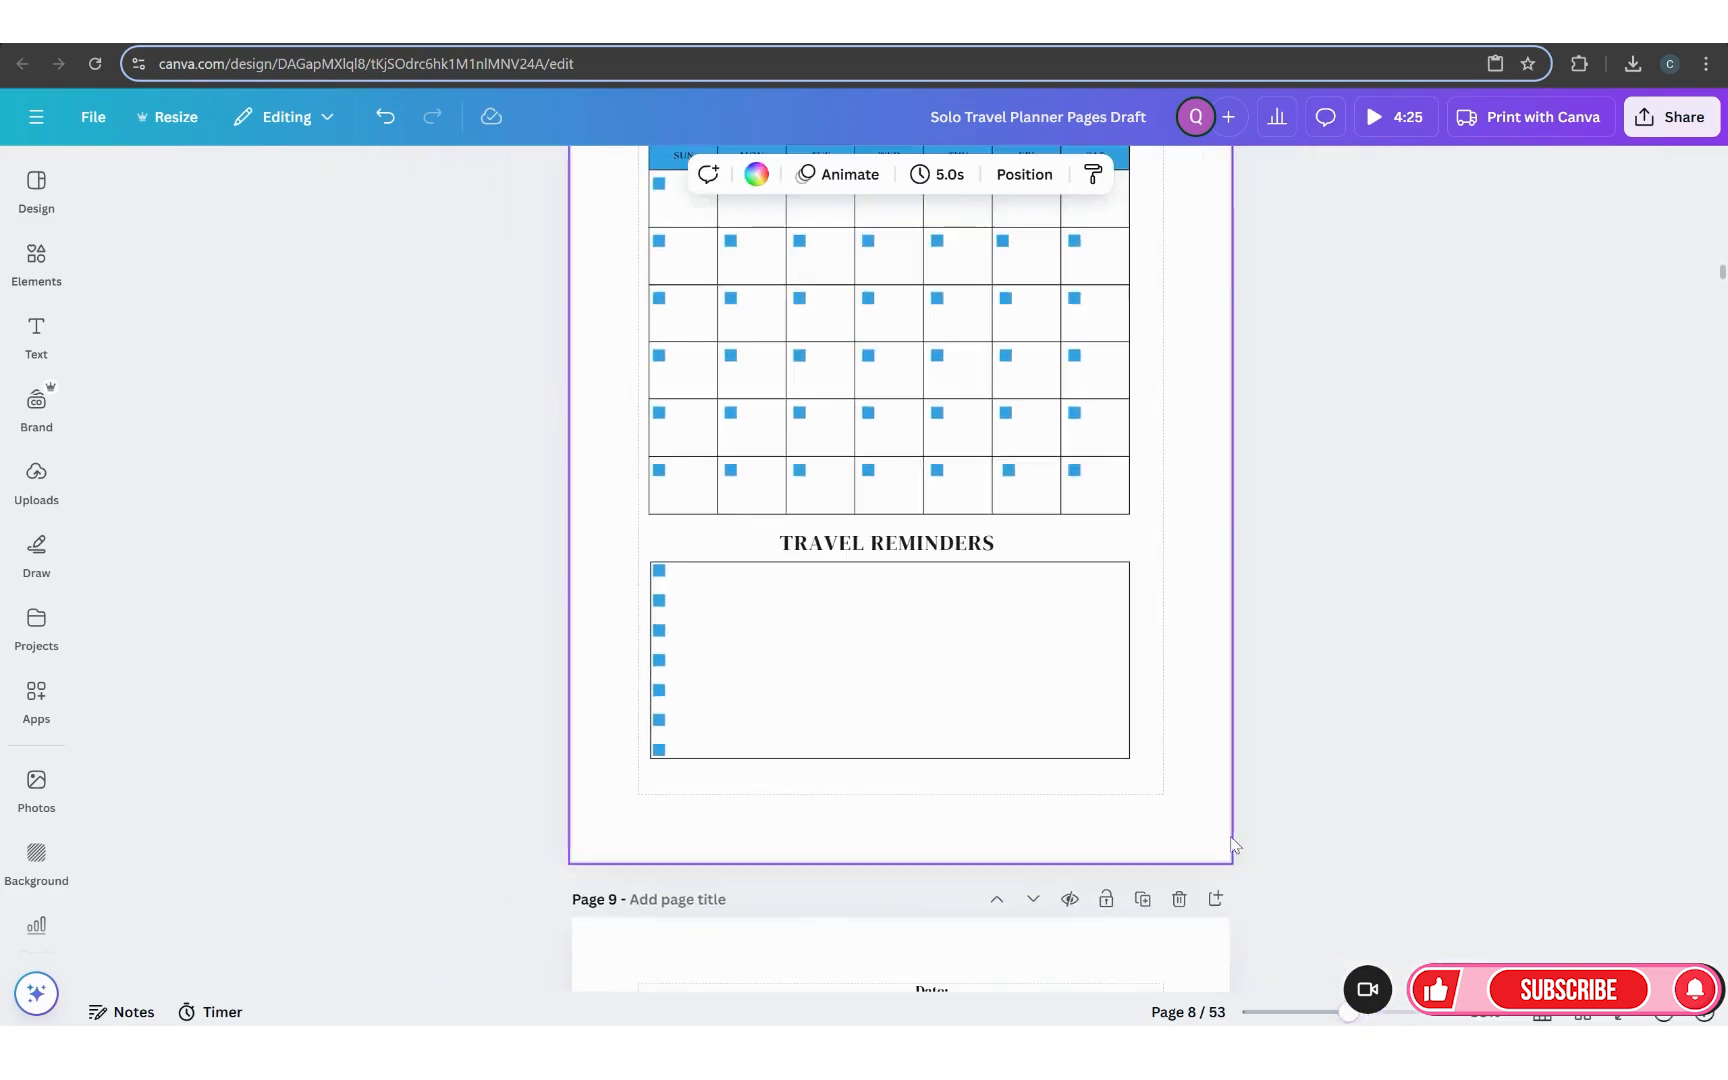
pyautogui.scroll(4, 1232, 838)
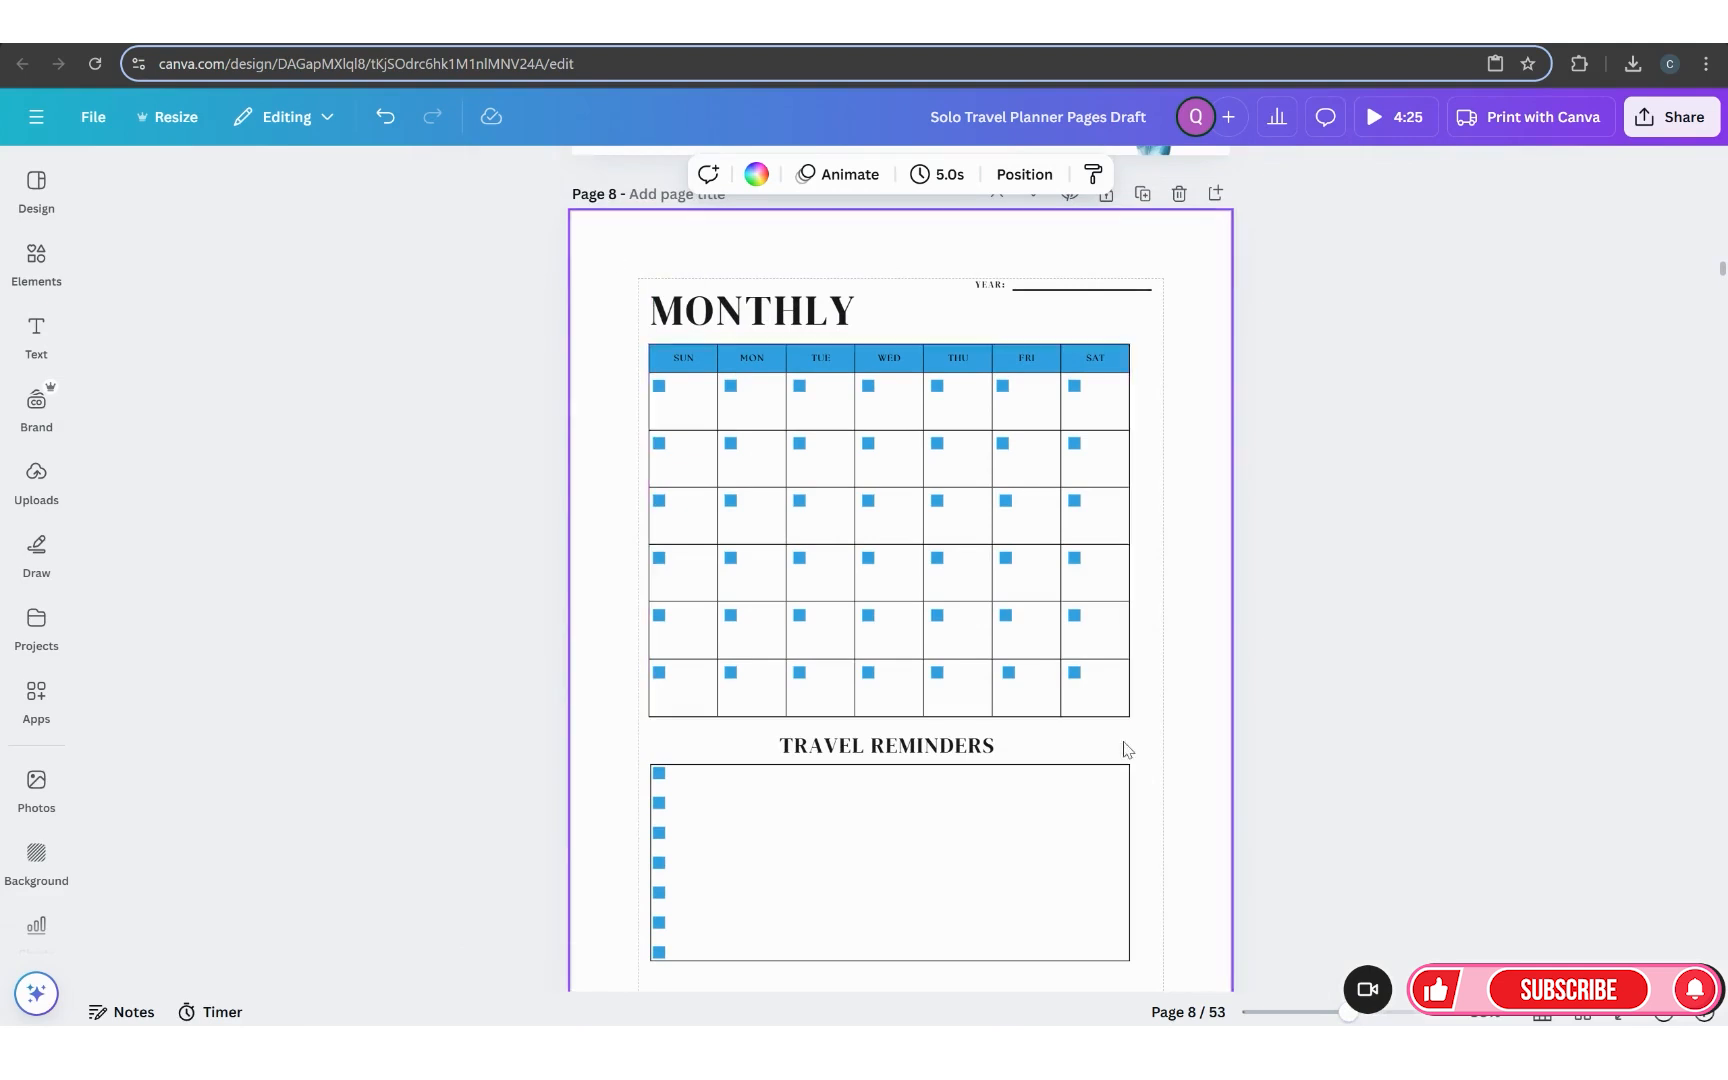
pyautogui.scroll(-2, 828, 601)
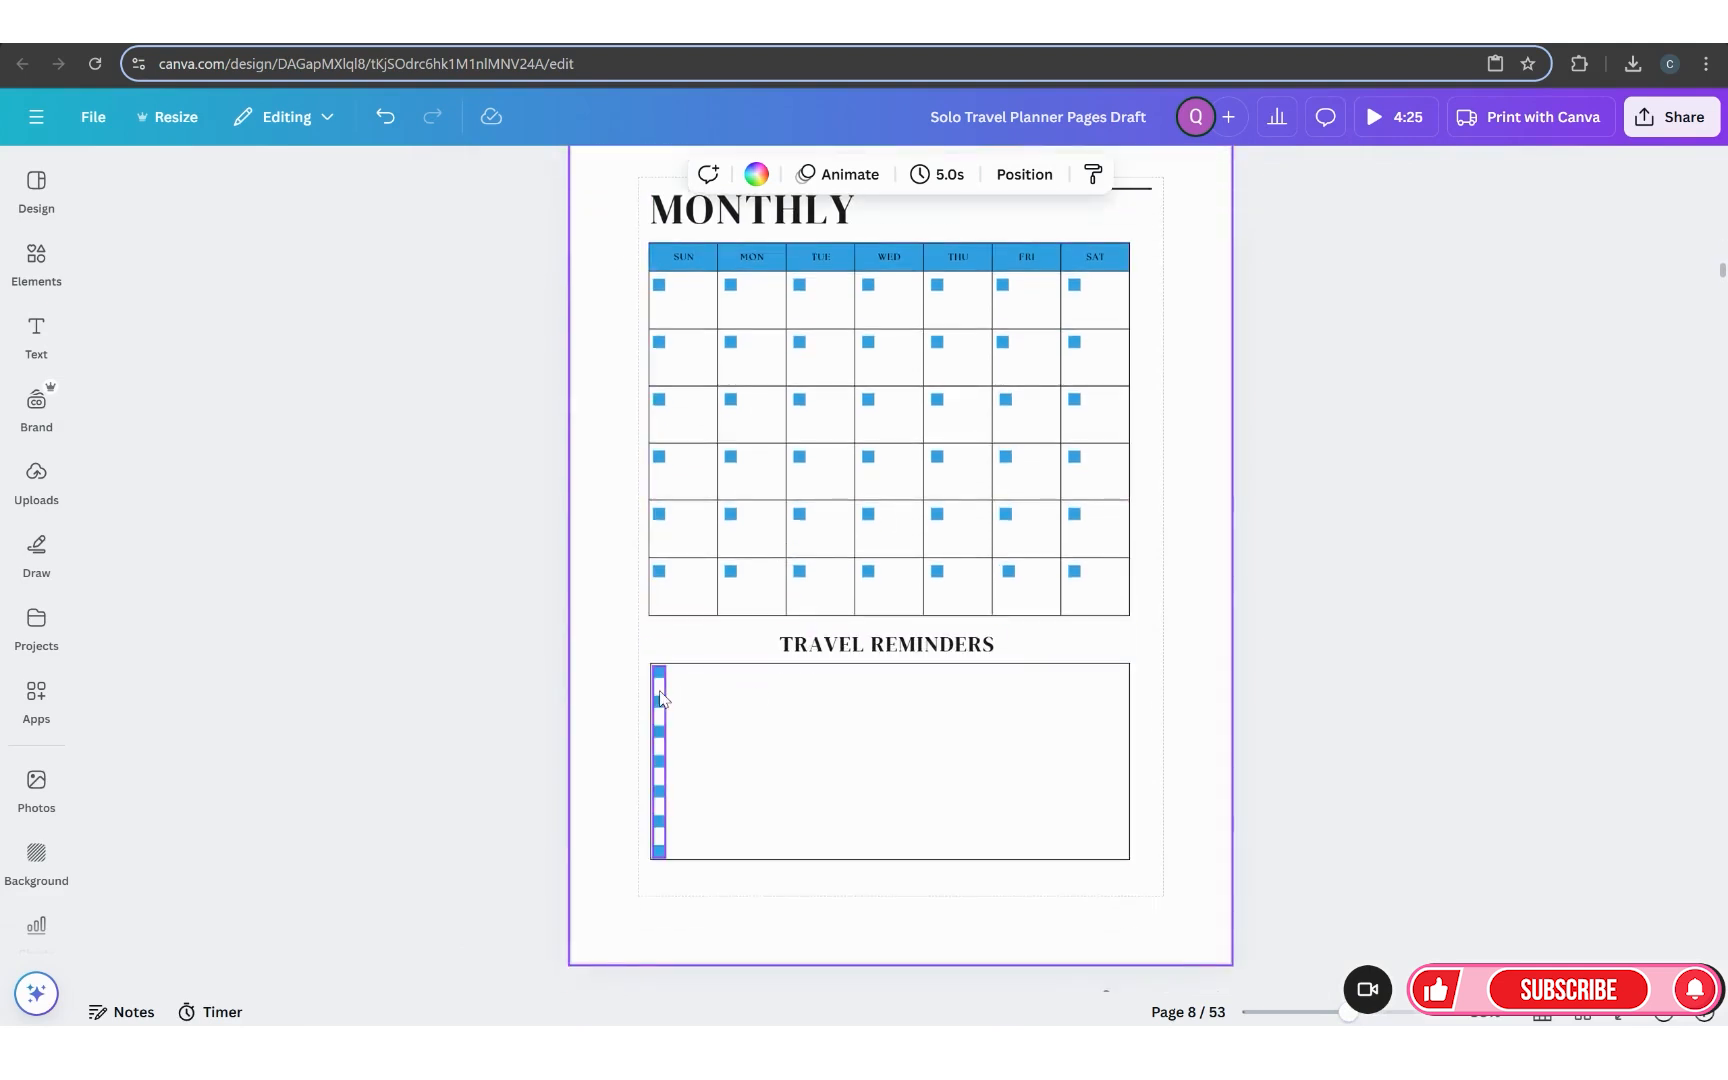
pyautogui.click(659, 790)
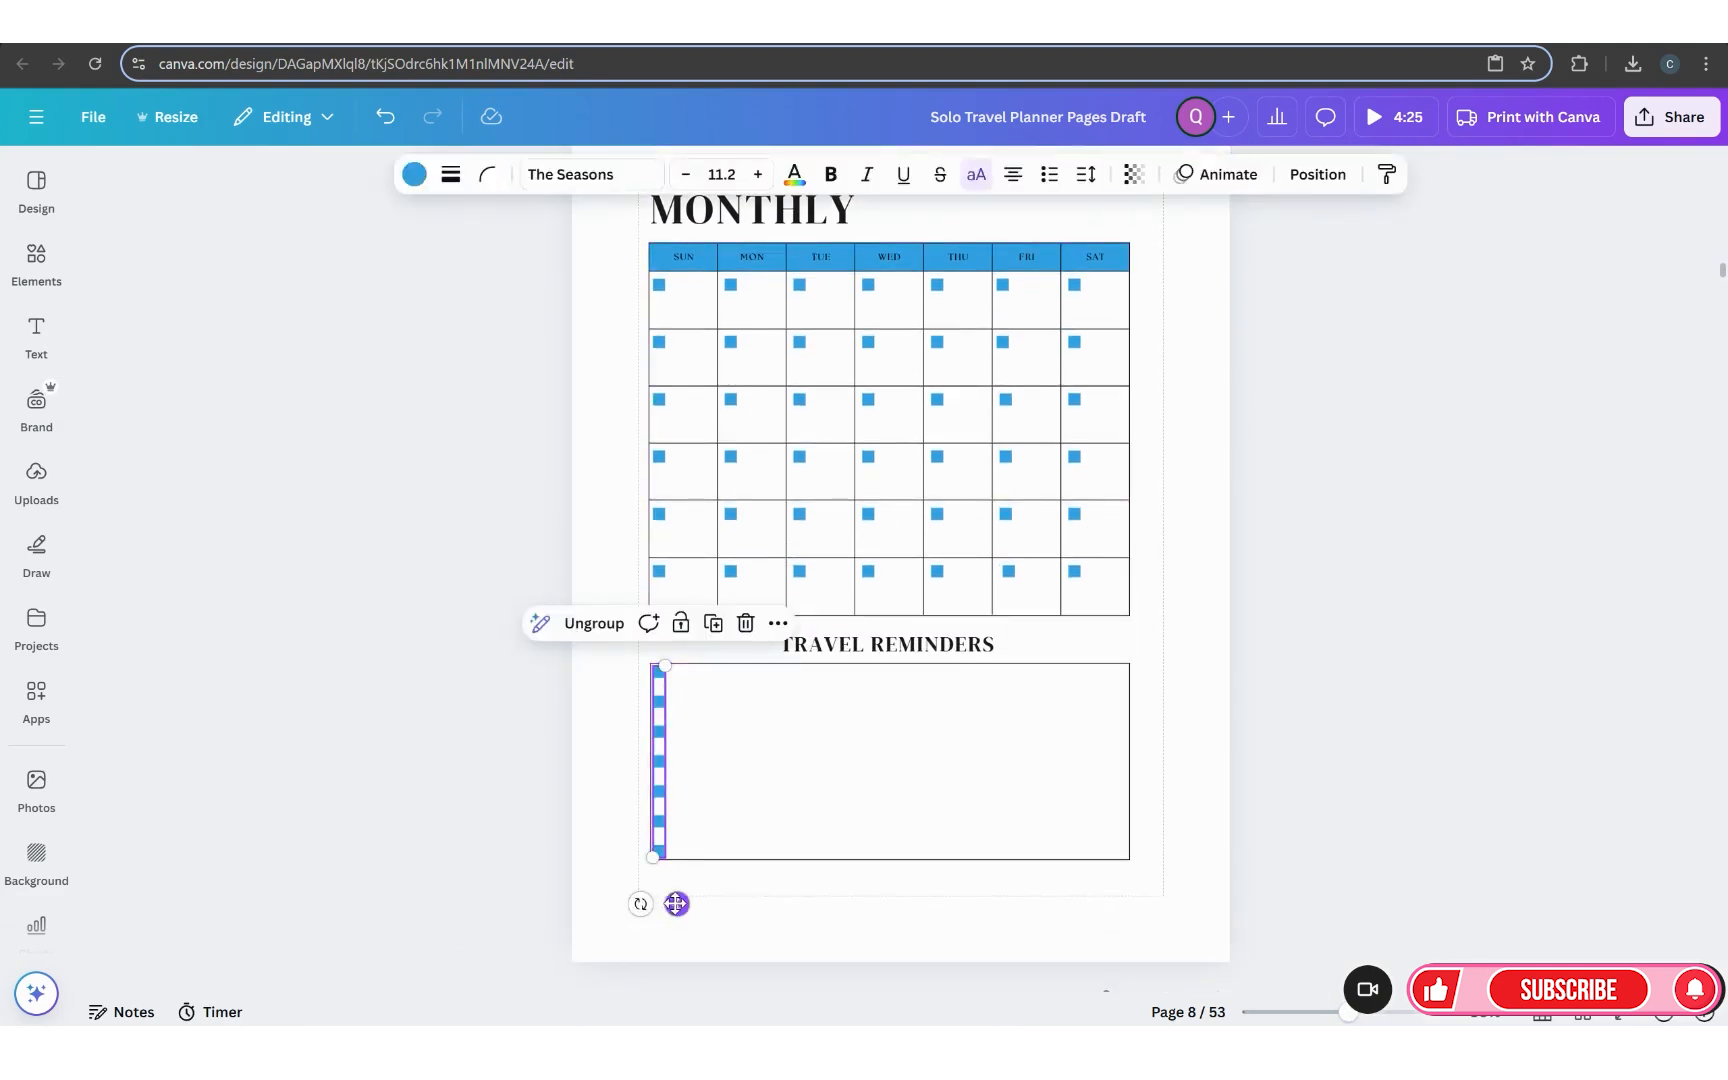
pyautogui.moveTo(676, 903); pyautogui.dragTo(683, 904)
pyautogui.click(972, 752)
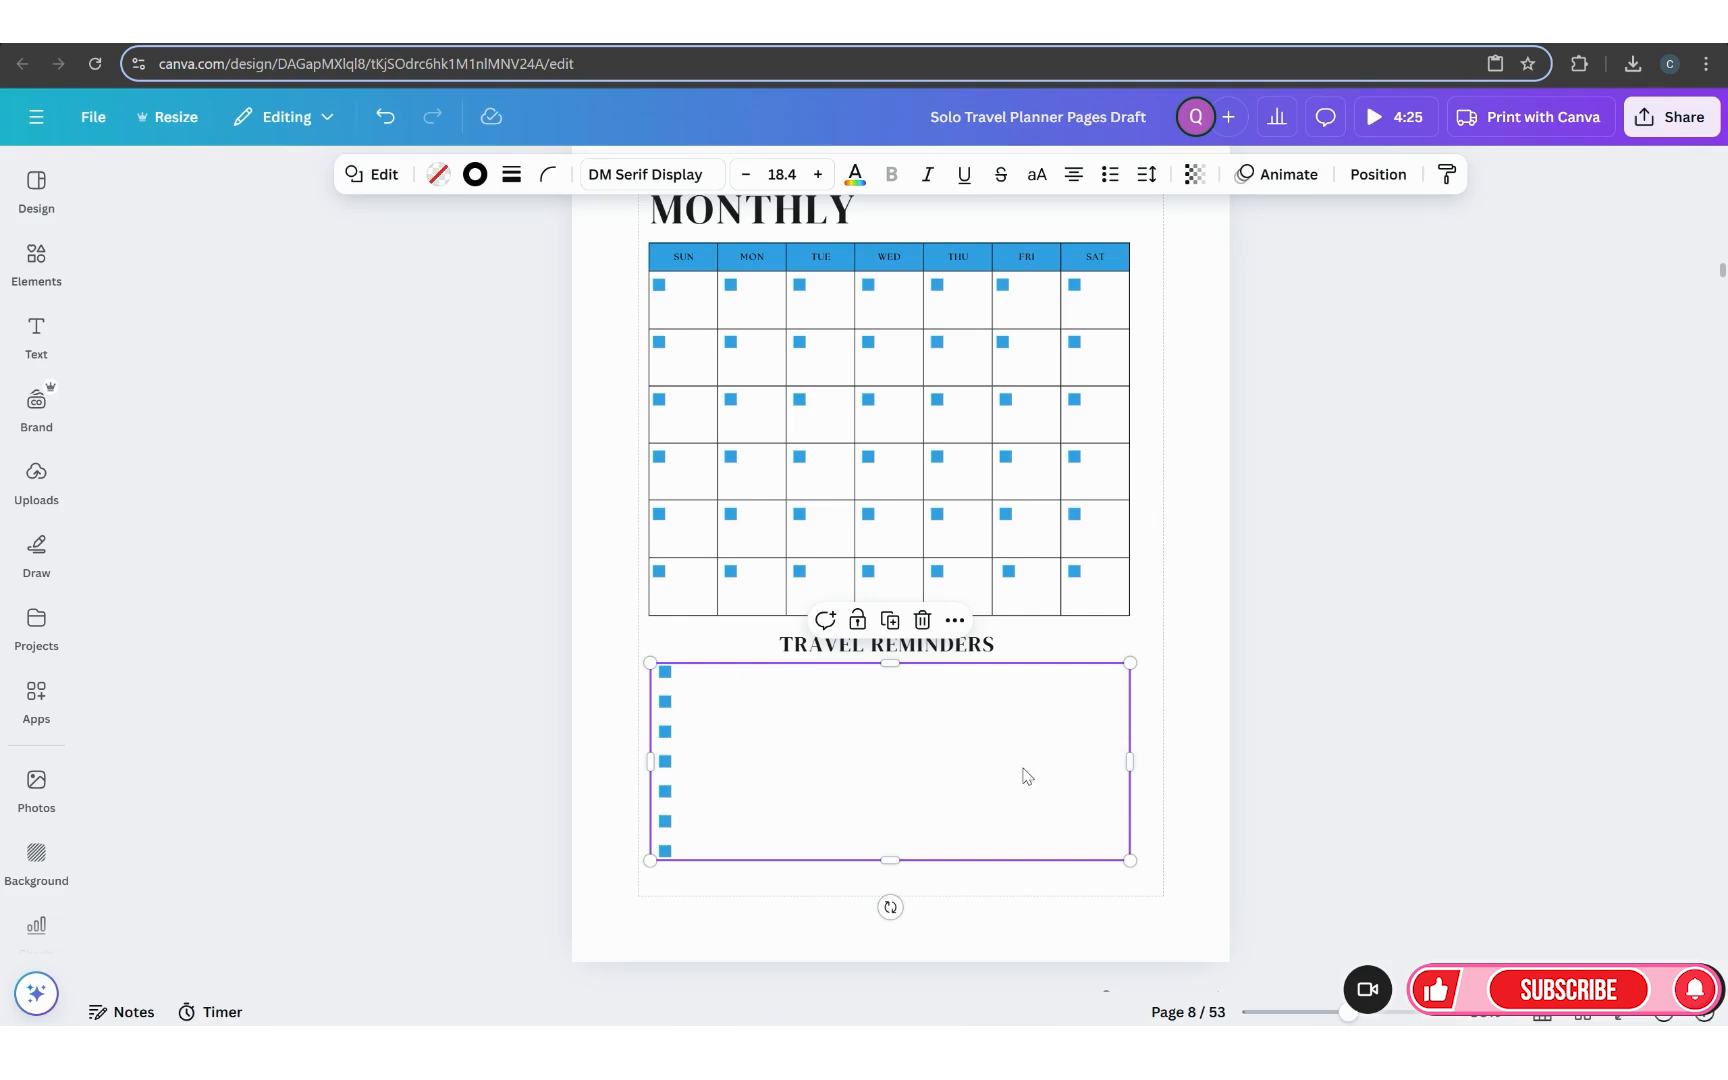
pyautogui.click(1166, 640)
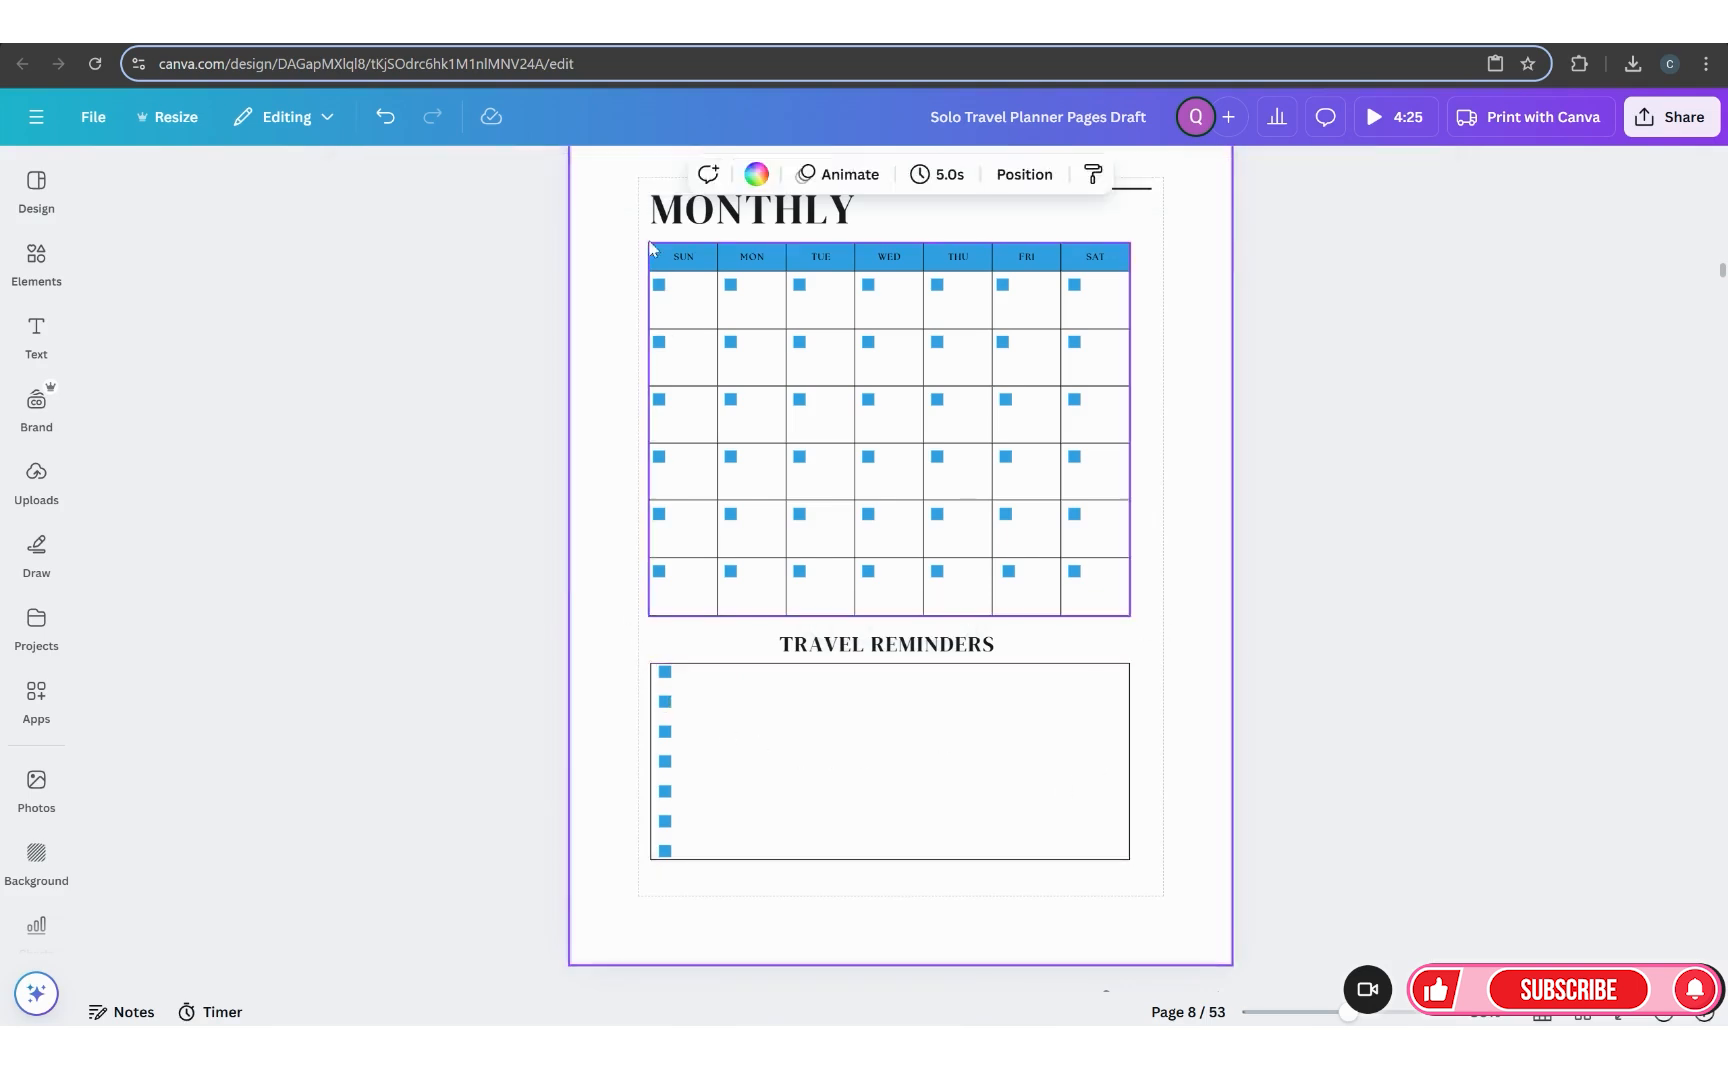
# Step: Inspect the transparency setting of the first-row SUN date square, leaving it at 100, and clear the selection
pyautogui.scroll(2, 830, 600)
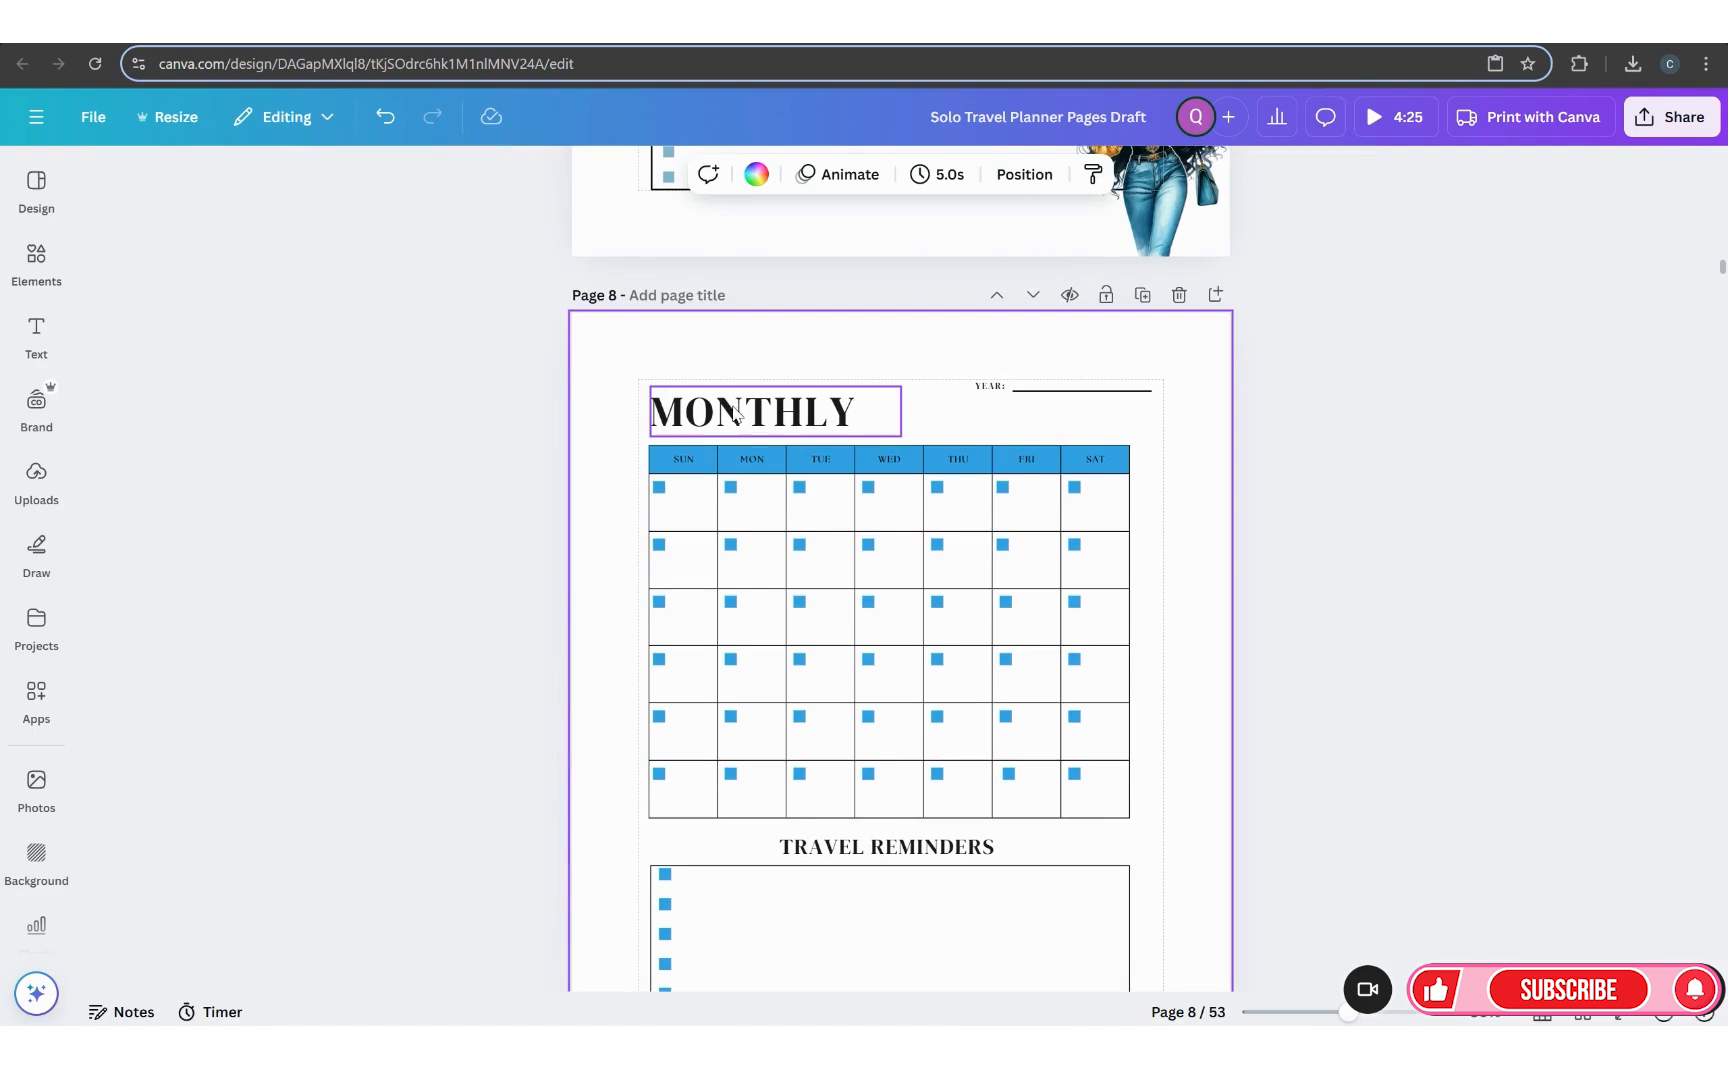
pyautogui.scroll(-2, 870, 565)
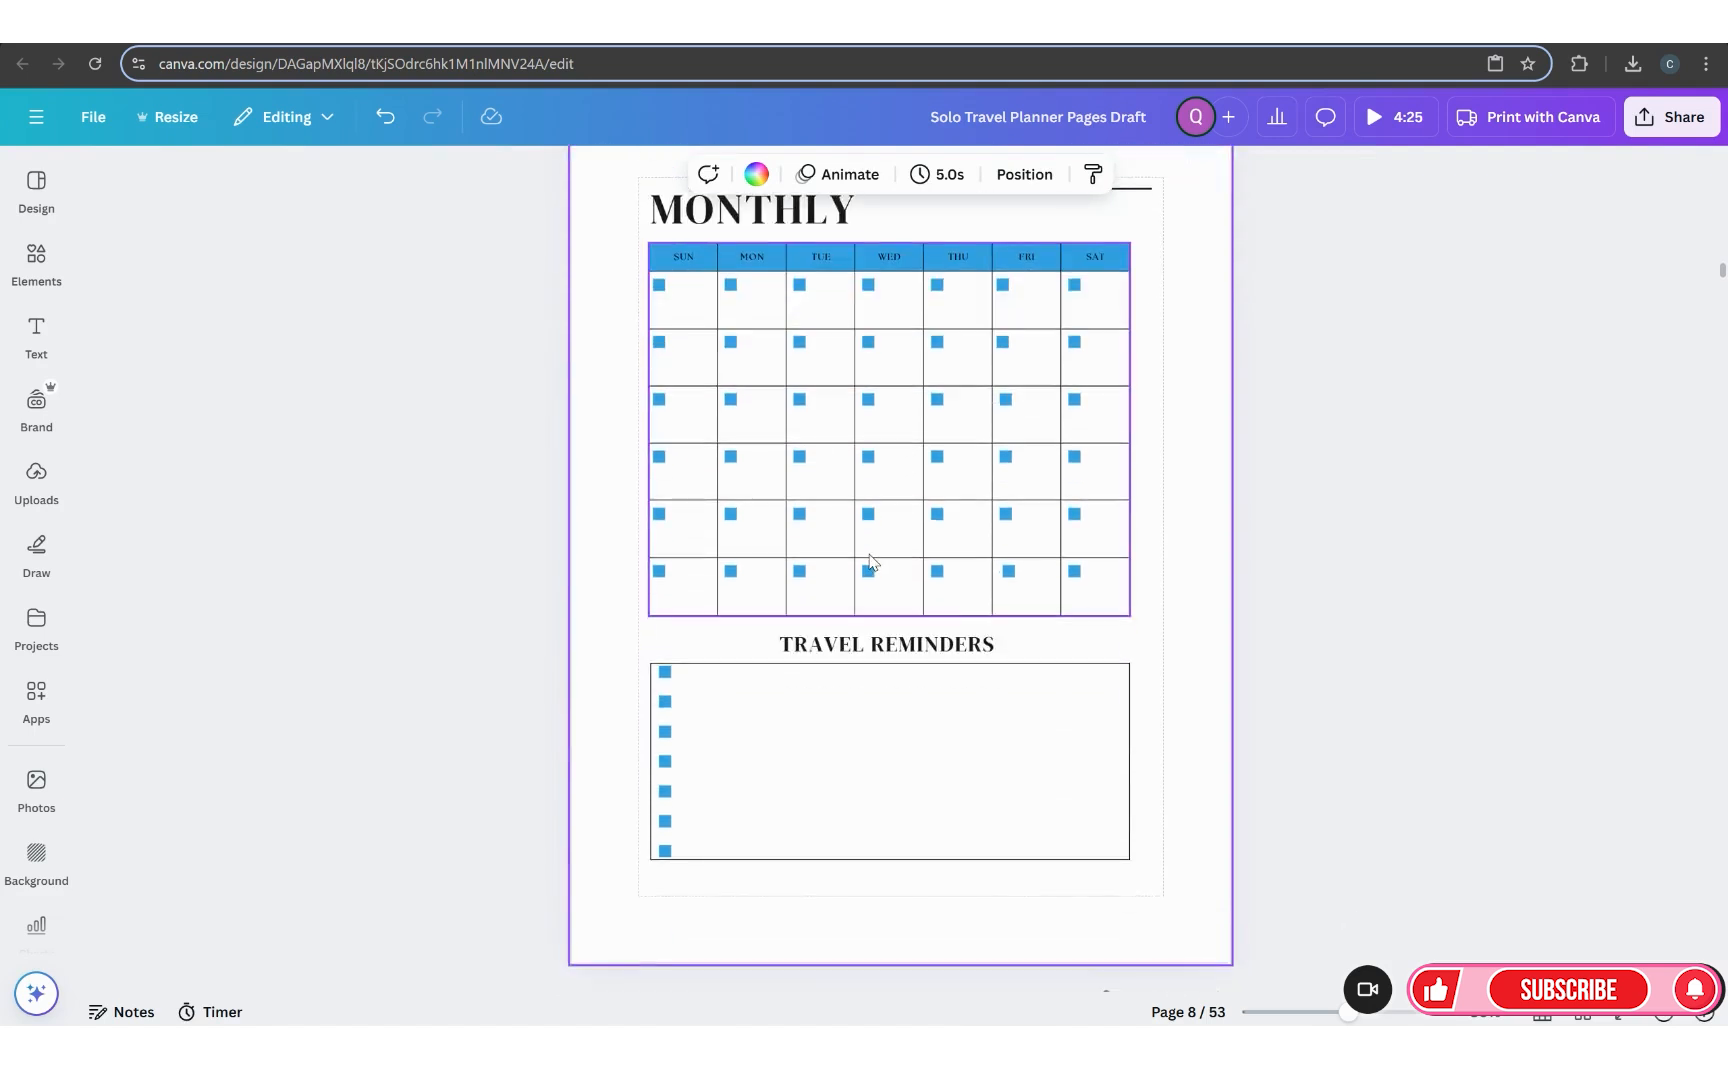
pyautogui.click(662, 286)
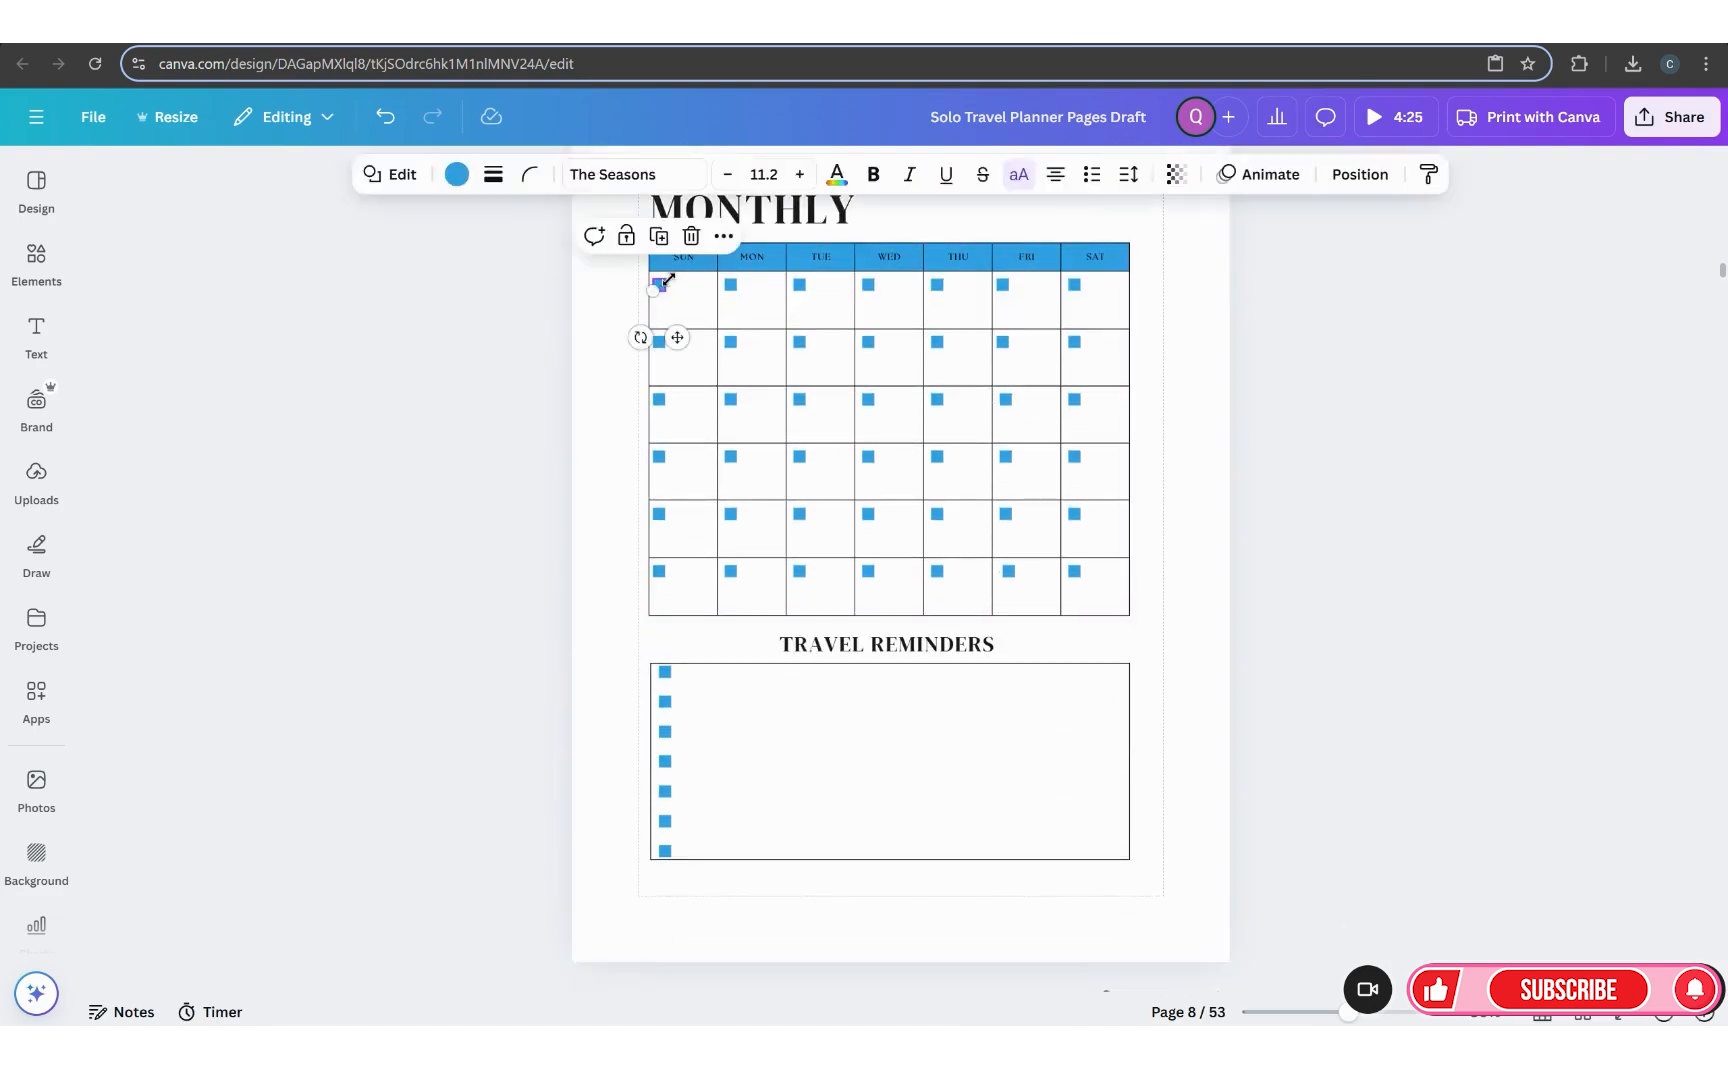
pyautogui.click(1180, 176)
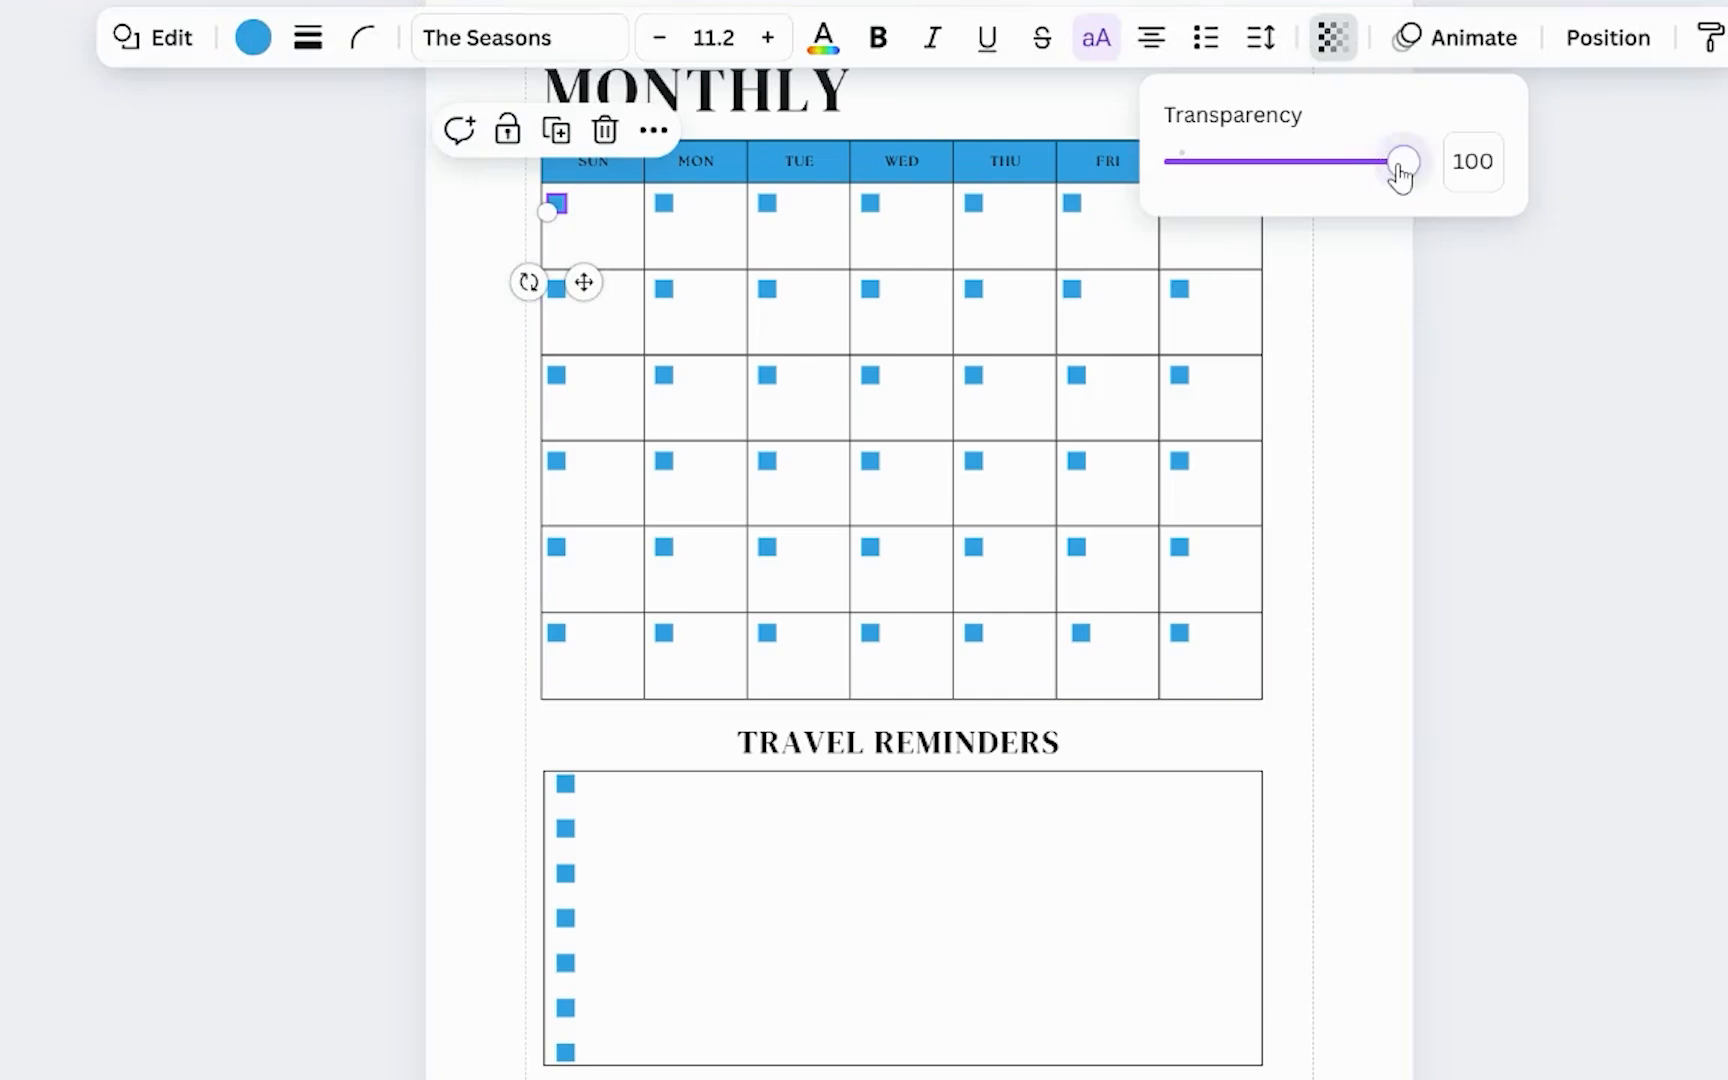
pyautogui.moveTo(1400, 175); pyautogui.dragTo(1446, 181)
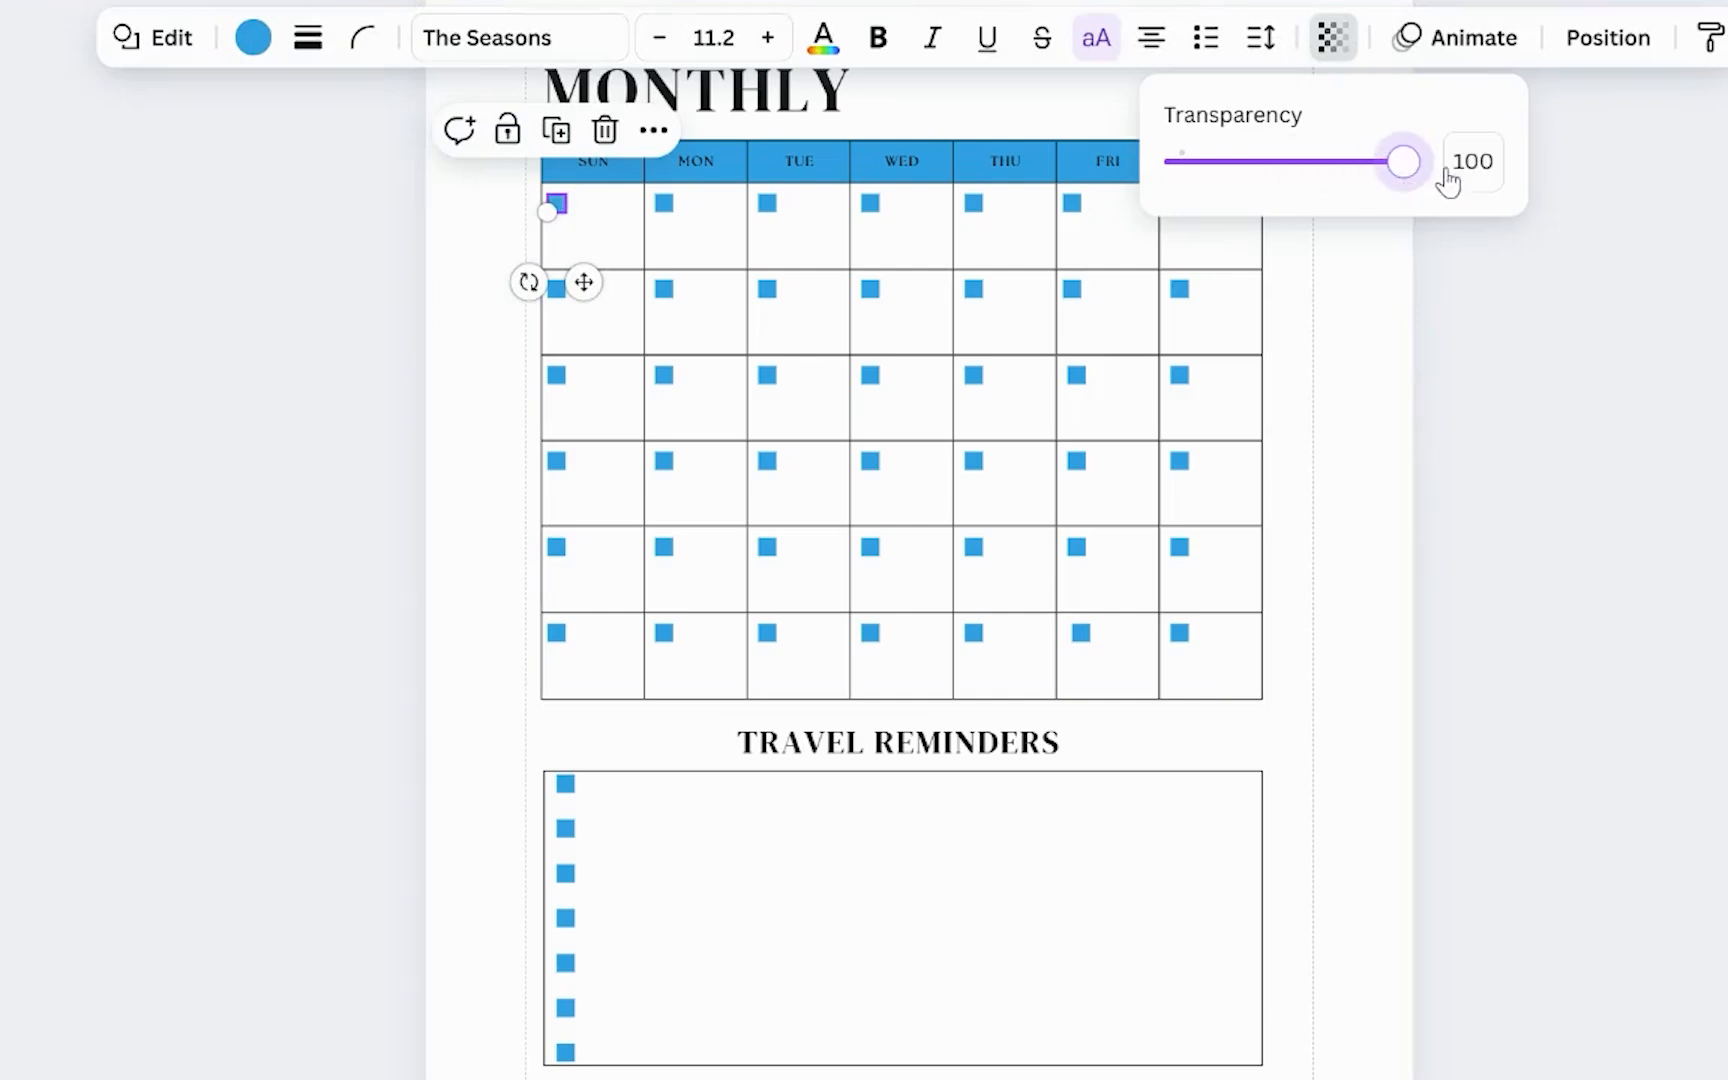
pyautogui.click(1370, 555)
pyautogui.scroll(1, 1205, 601)
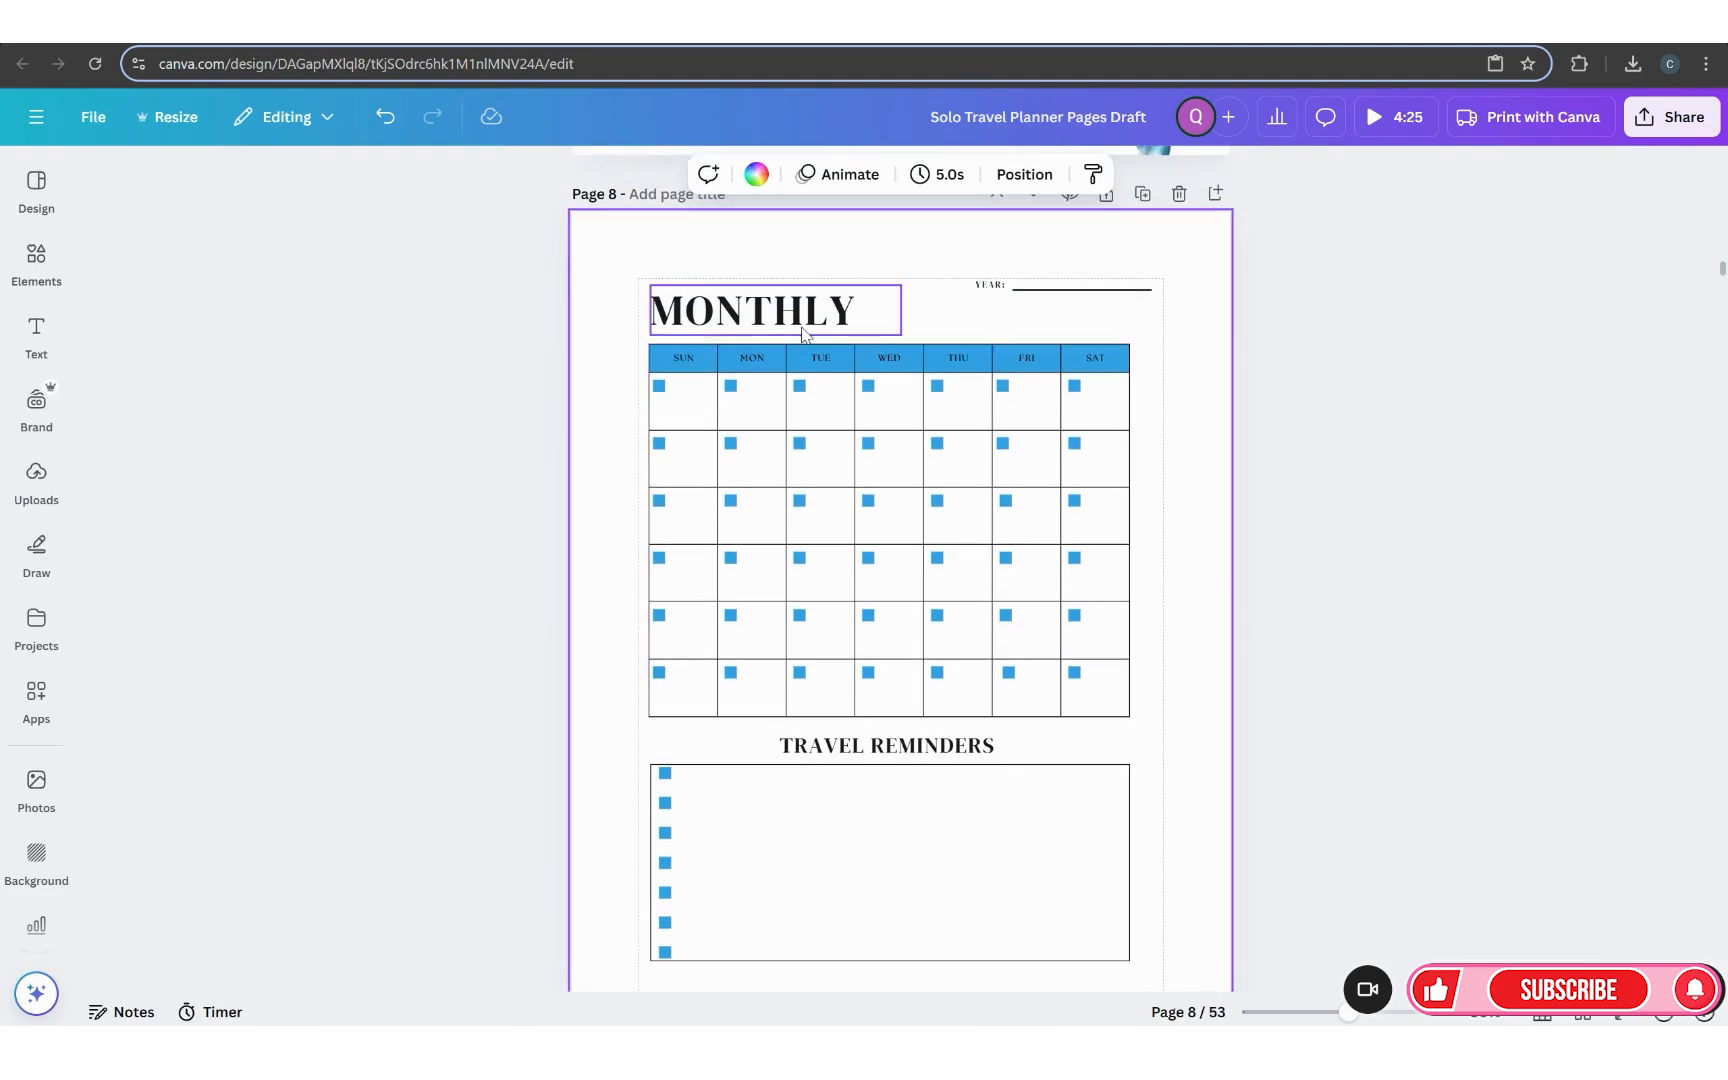
# Step: Switch to the Copy of Travel Girl design and copy page 4's woman in a yellow blouse with raised arm and selfie stick
pyautogui.scroll(-2, 976, 505)
pyautogui.scroll(1, 978, 510)
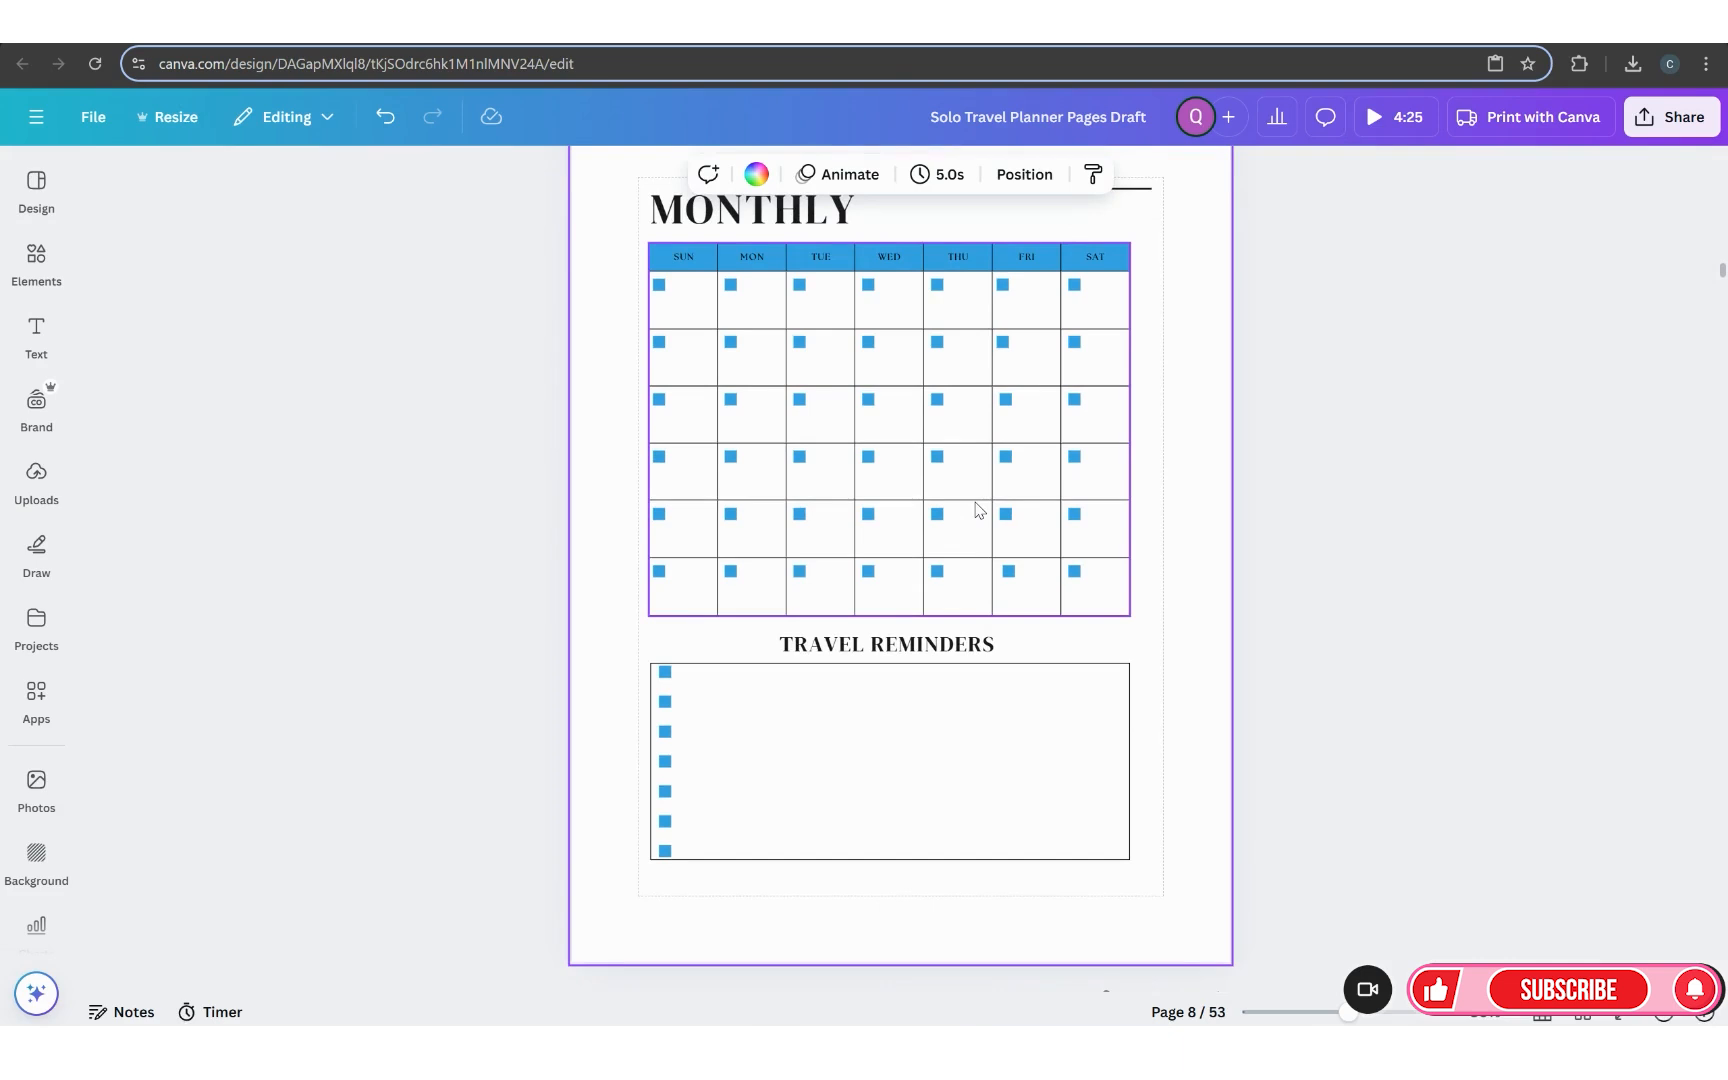
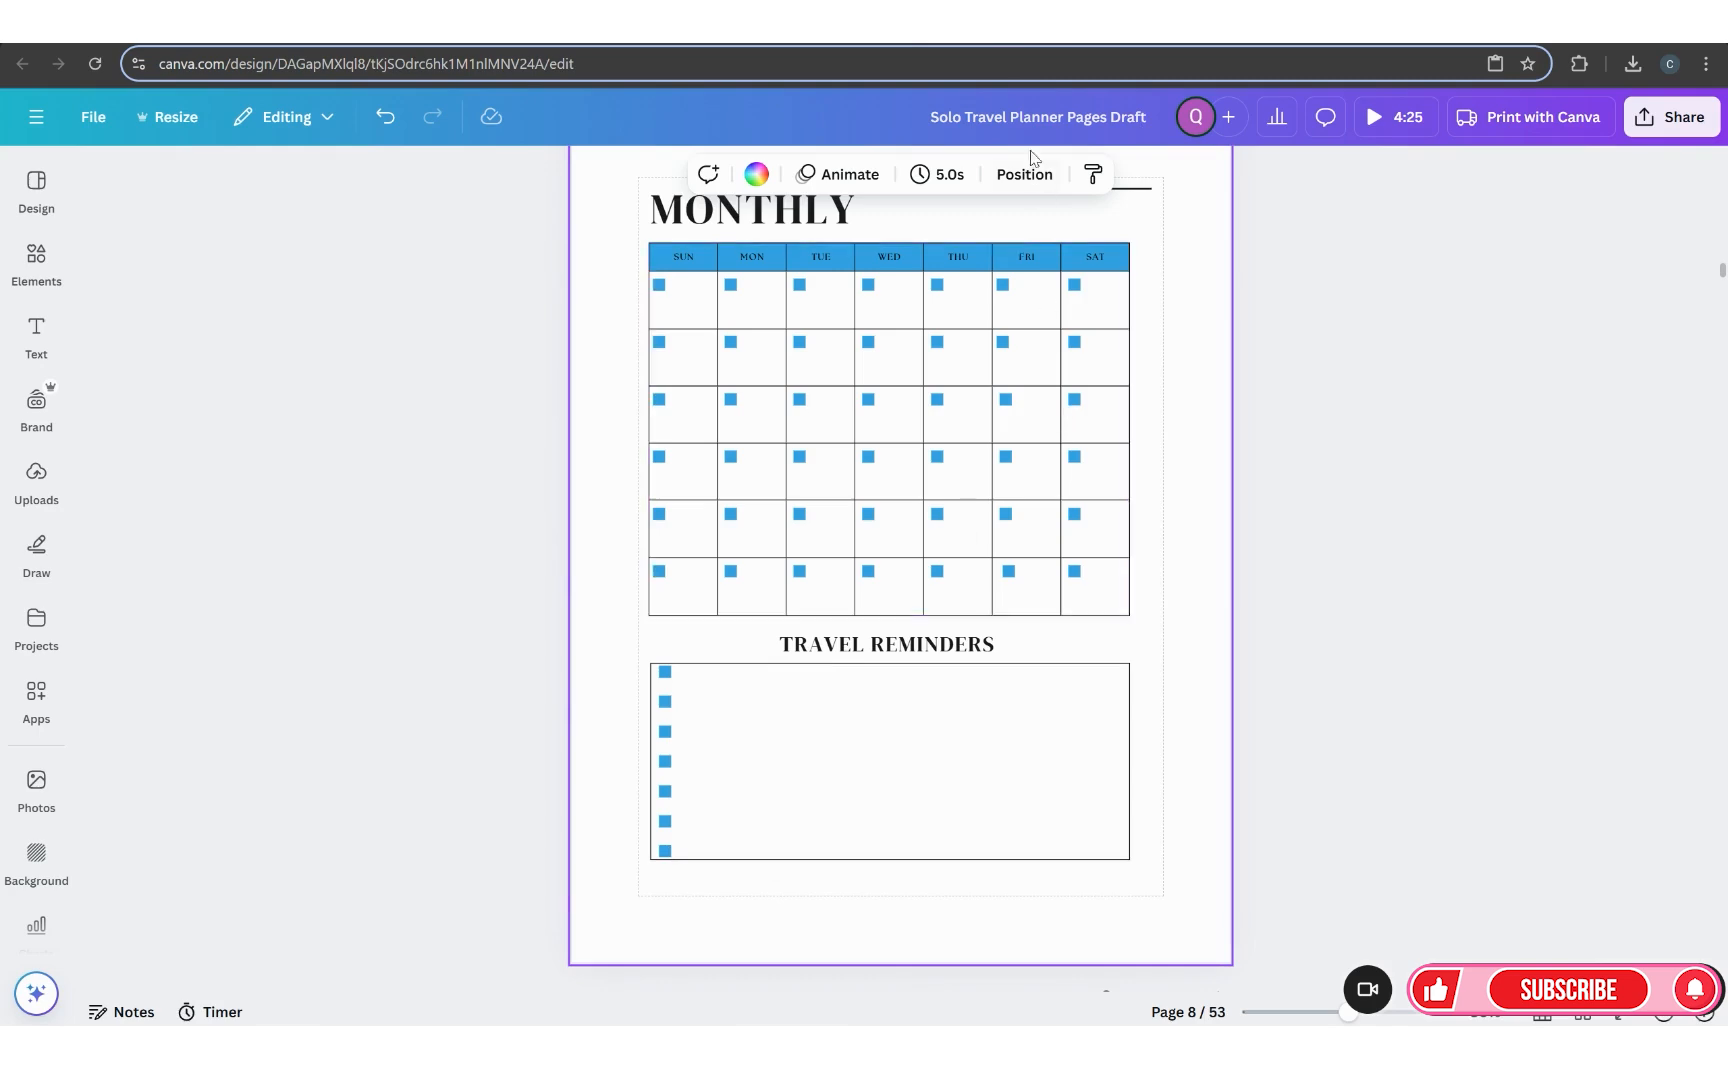
pyautogui.click(1066, 28)
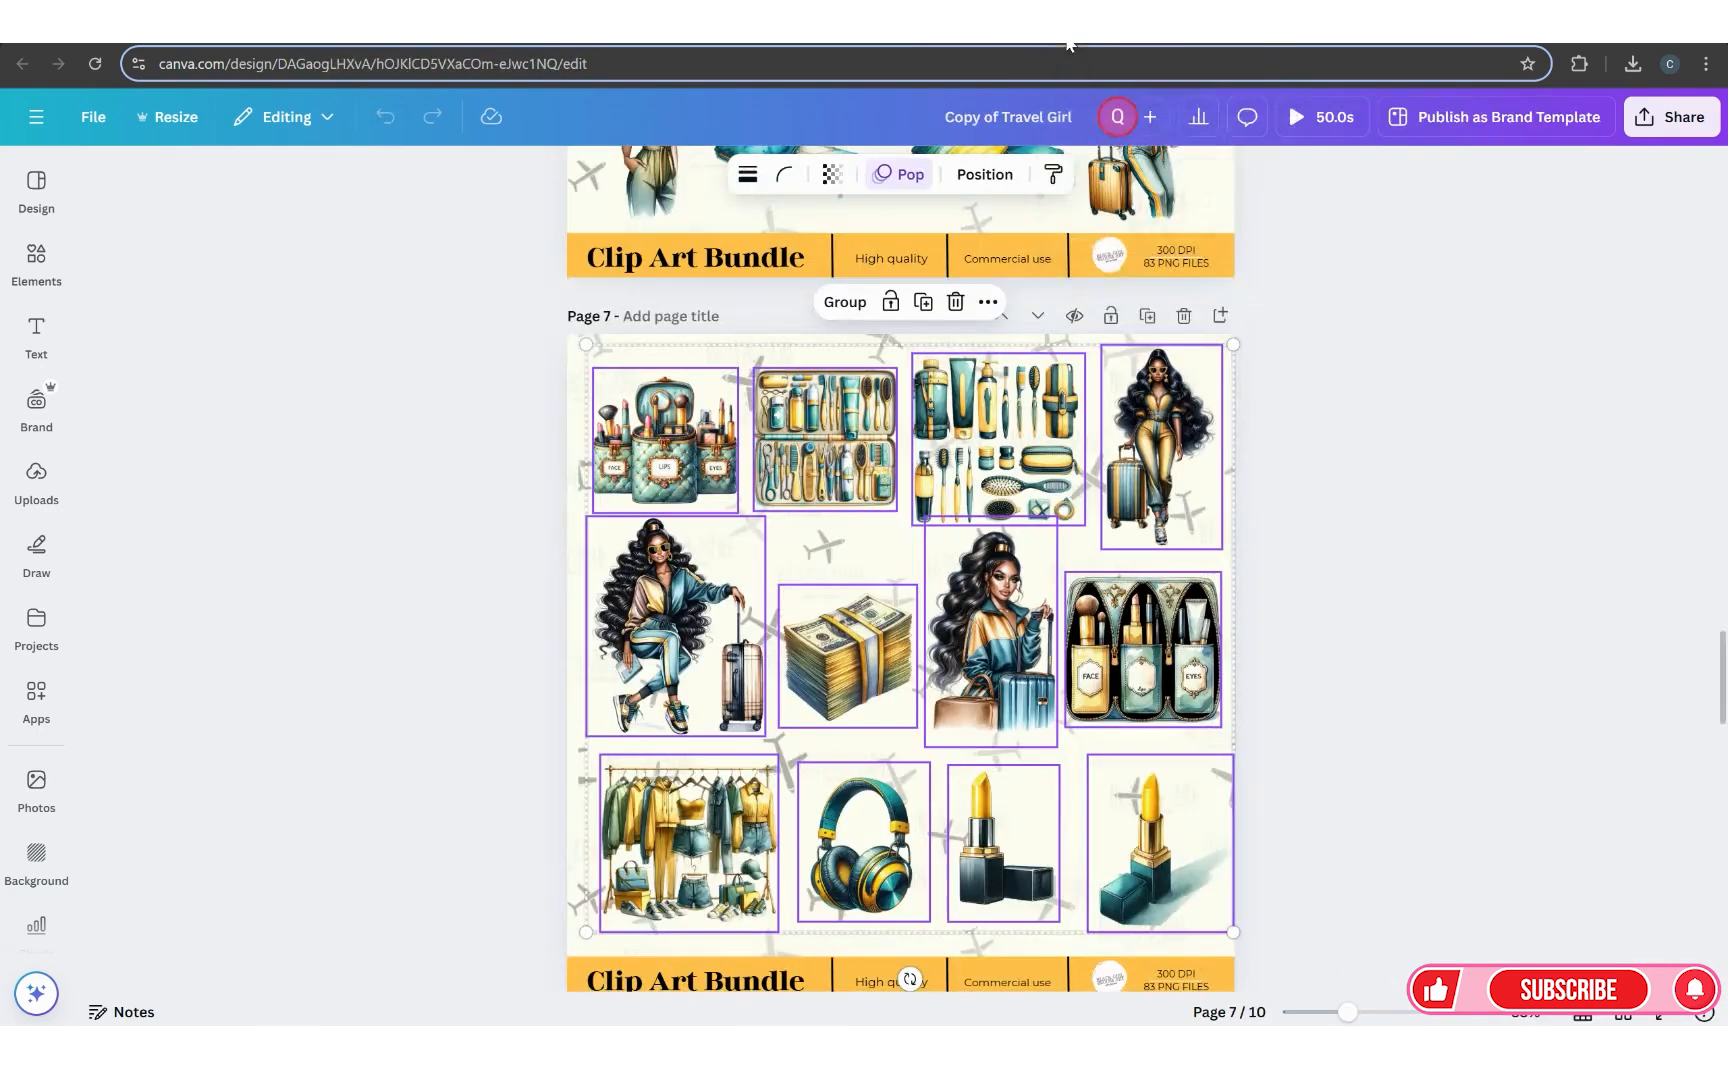
pyautogui.click(1058, 553)
pyautogui.scroll(5, 972, 700)
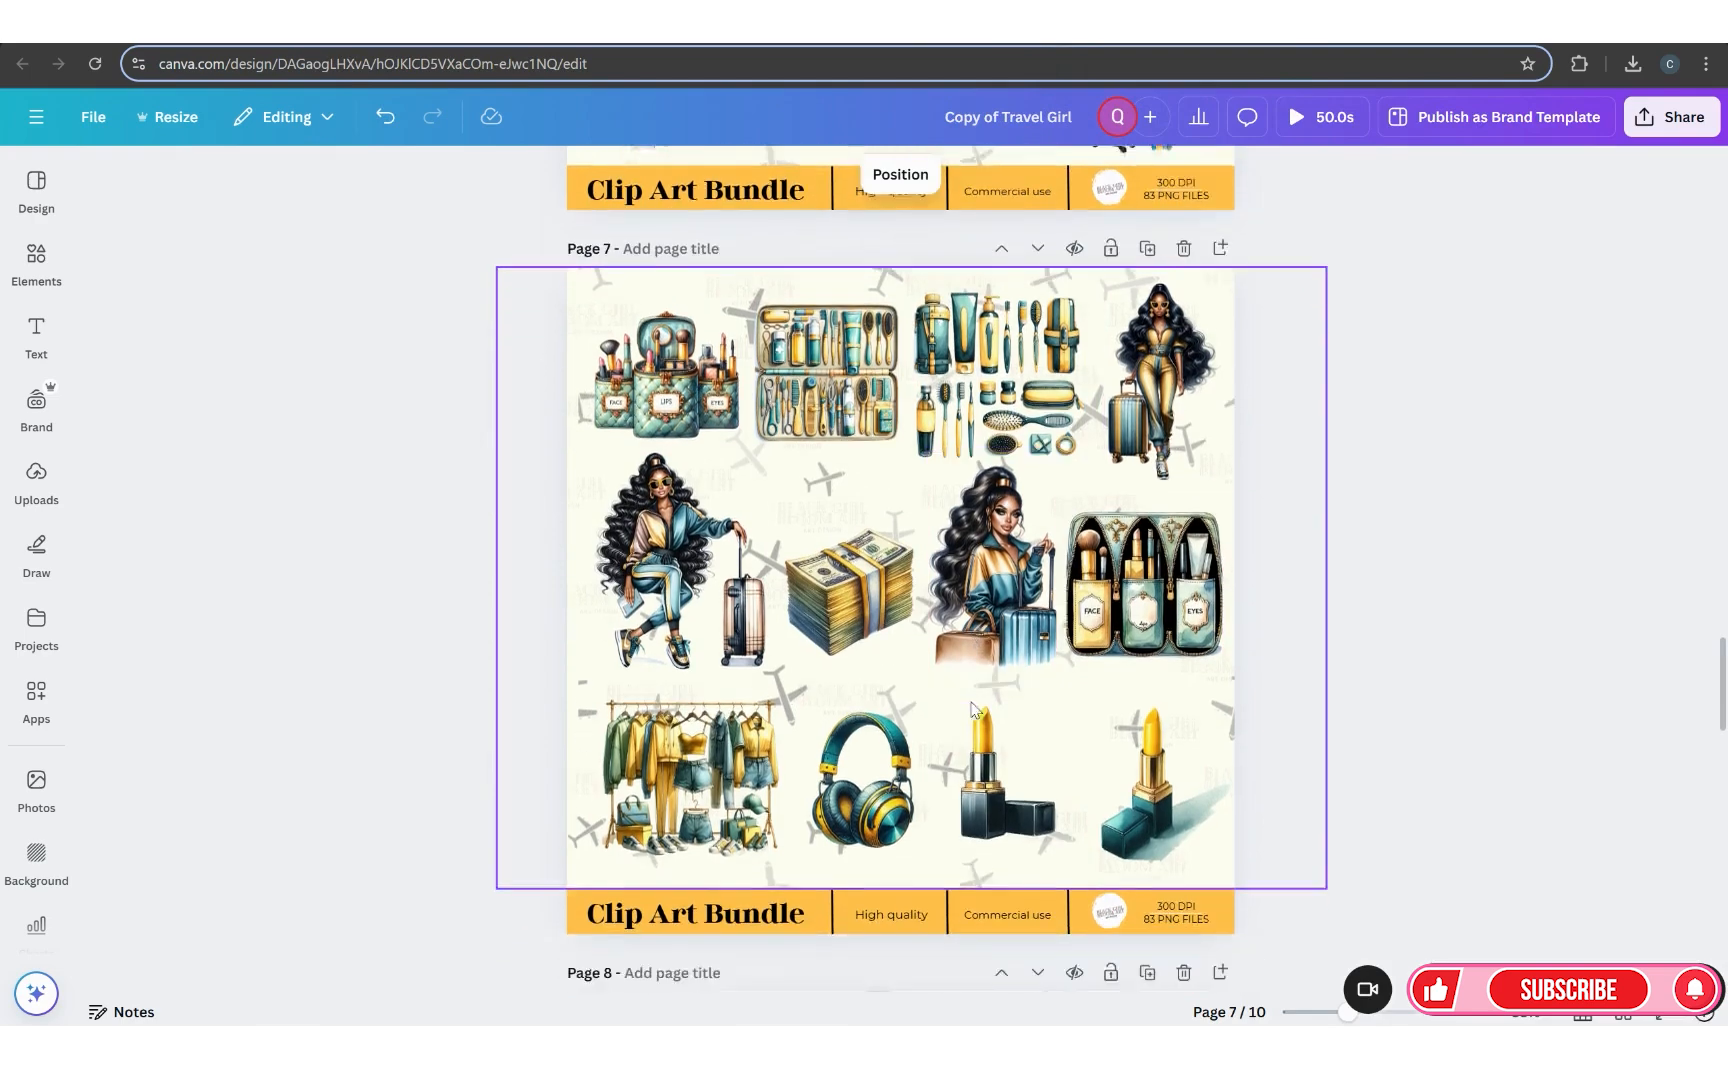
pyautogui.scroll(5, 972, 708)
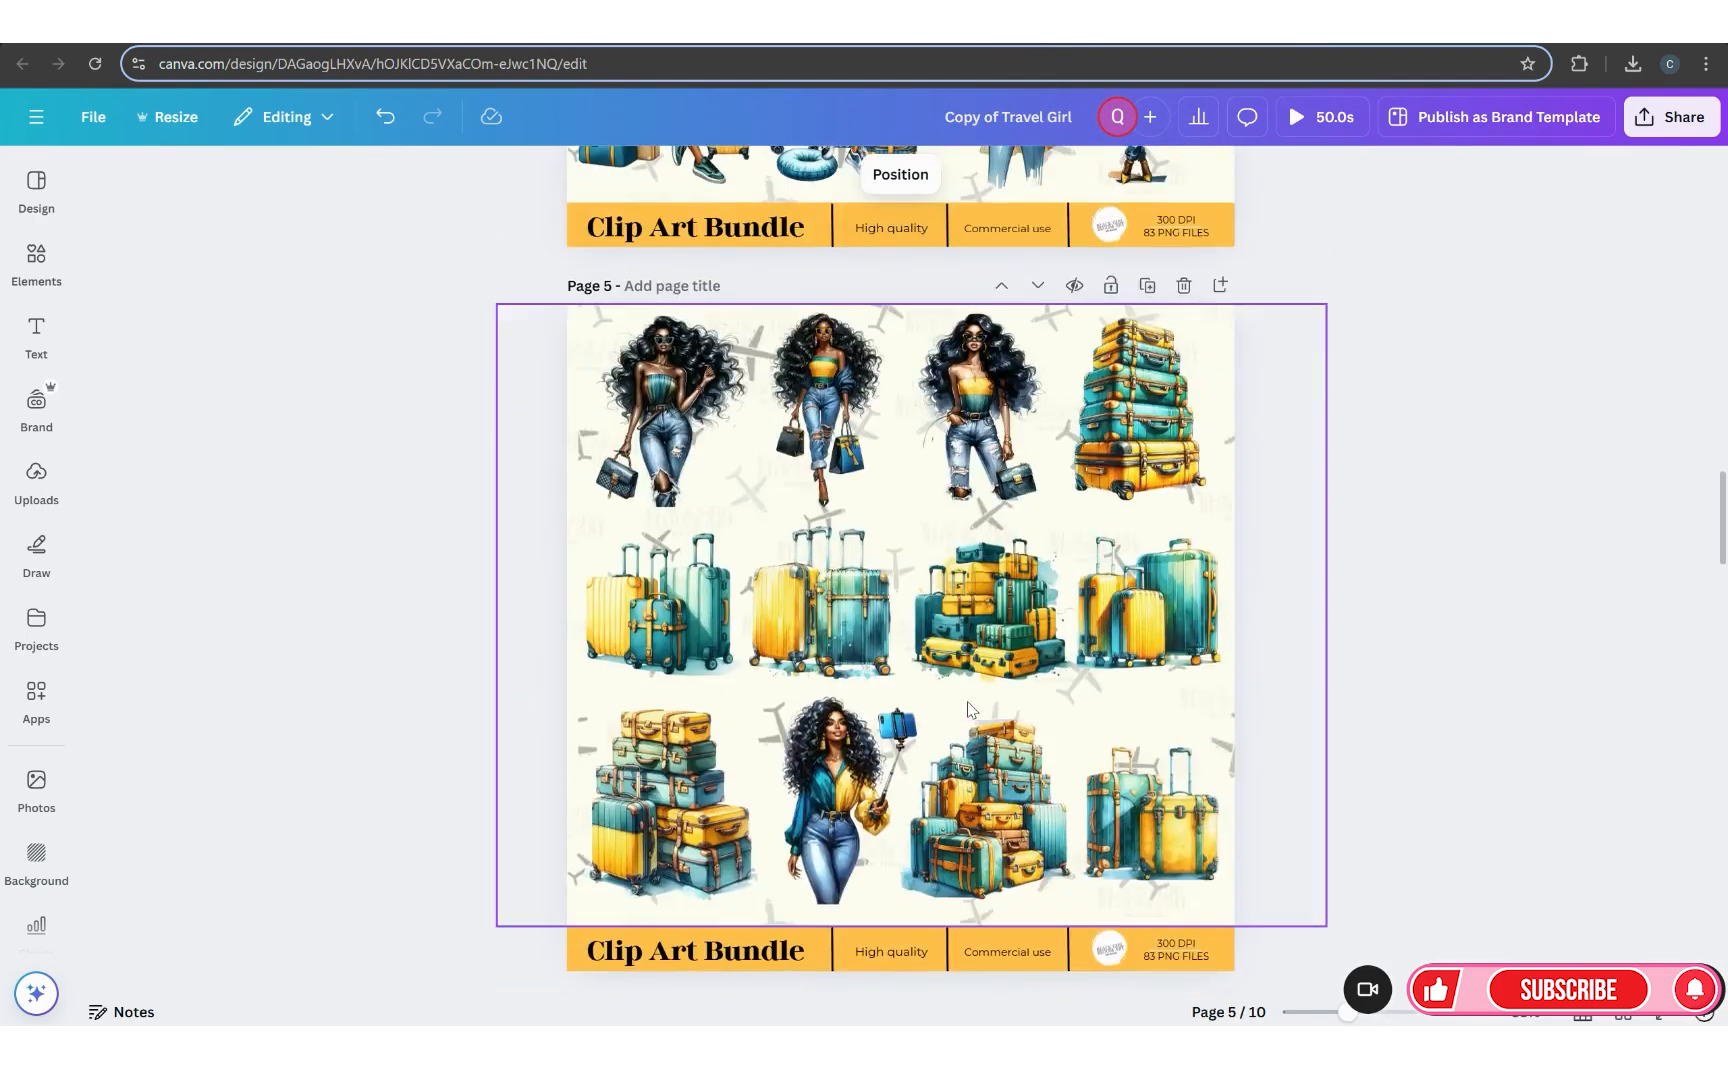
pyautogui.scroll(2, 968, 708)
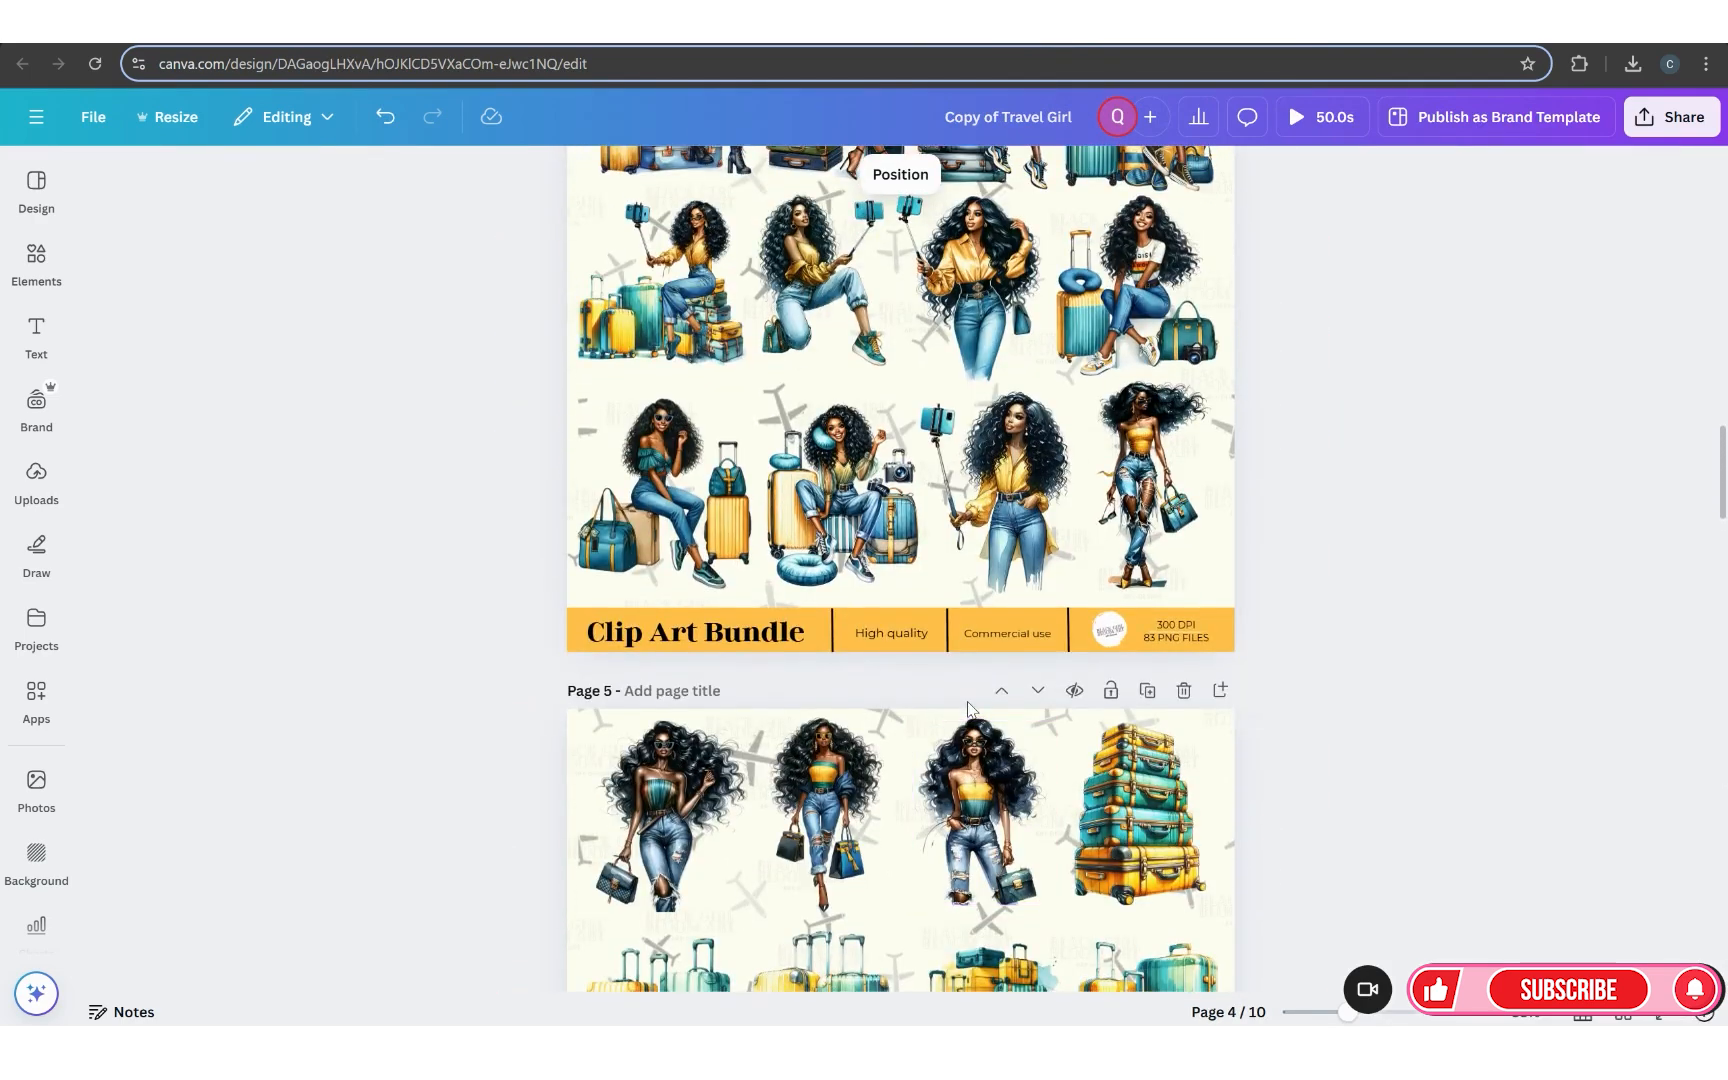
pyautogui.scroll(2, 968, 708)
pyautogui.click(970, 480)
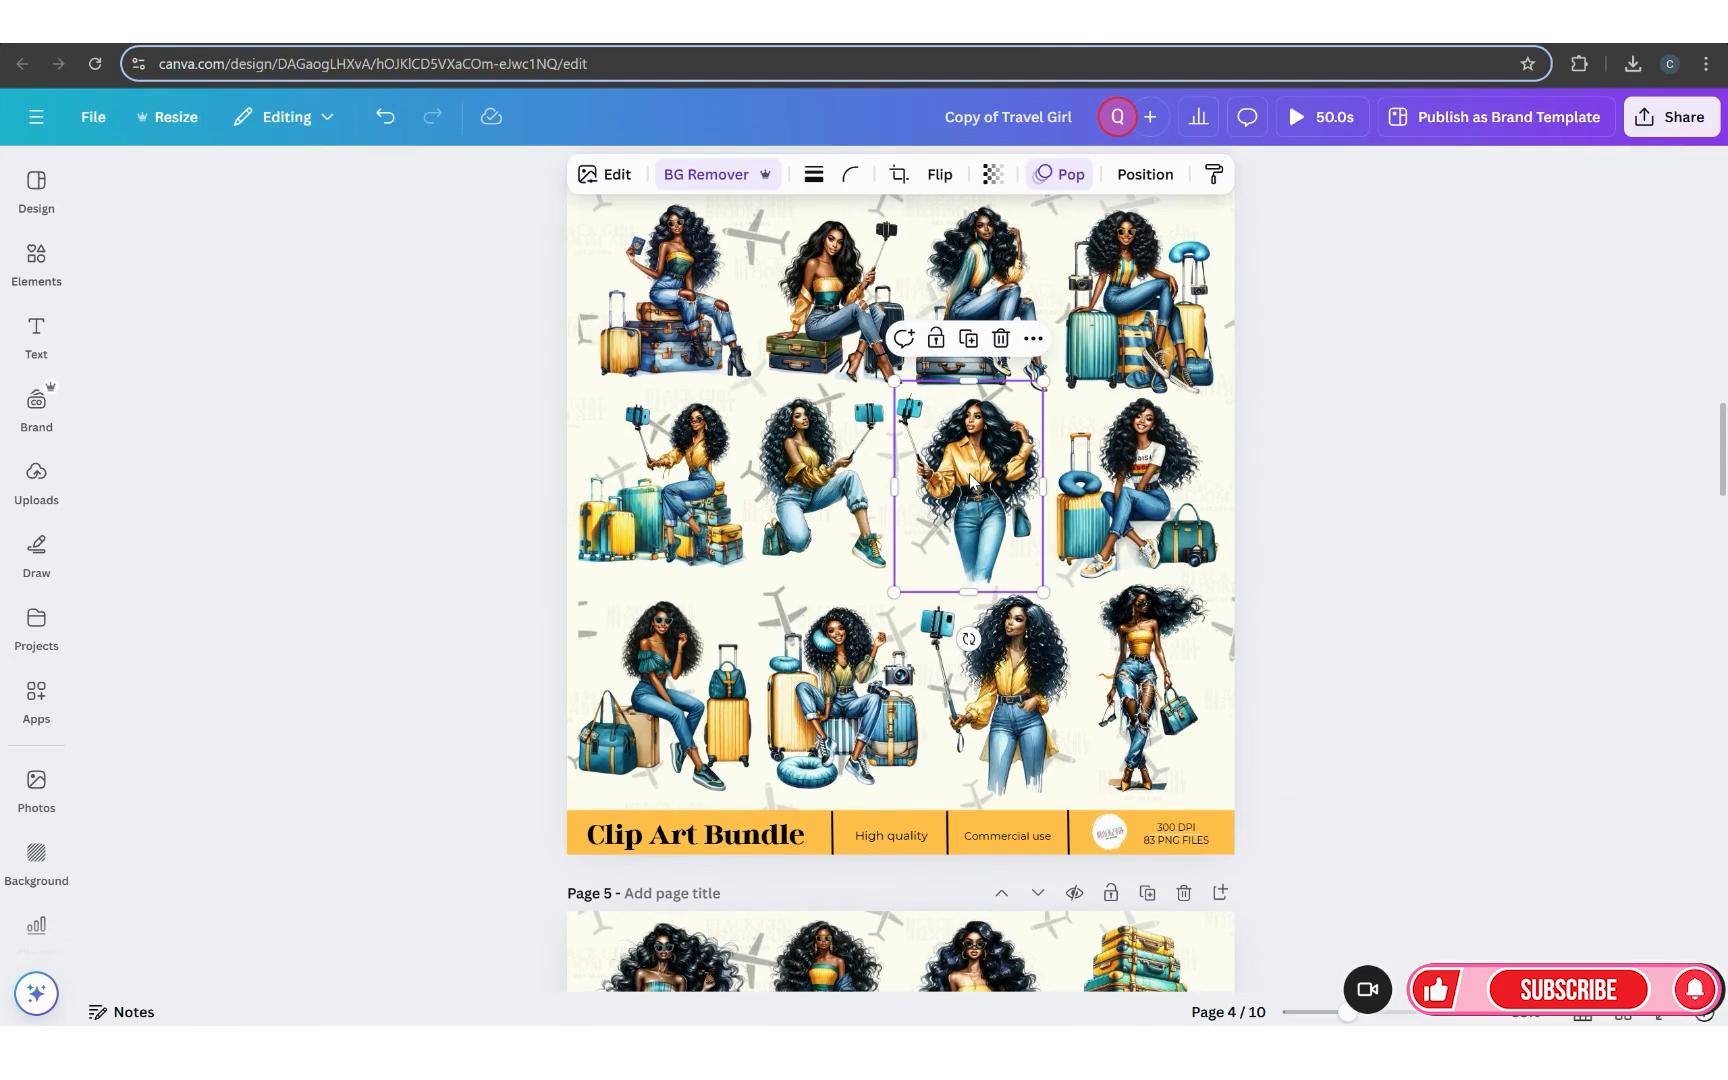
pyautogui.rightClick(970, 480)
pyautogui.click(1020, 378)
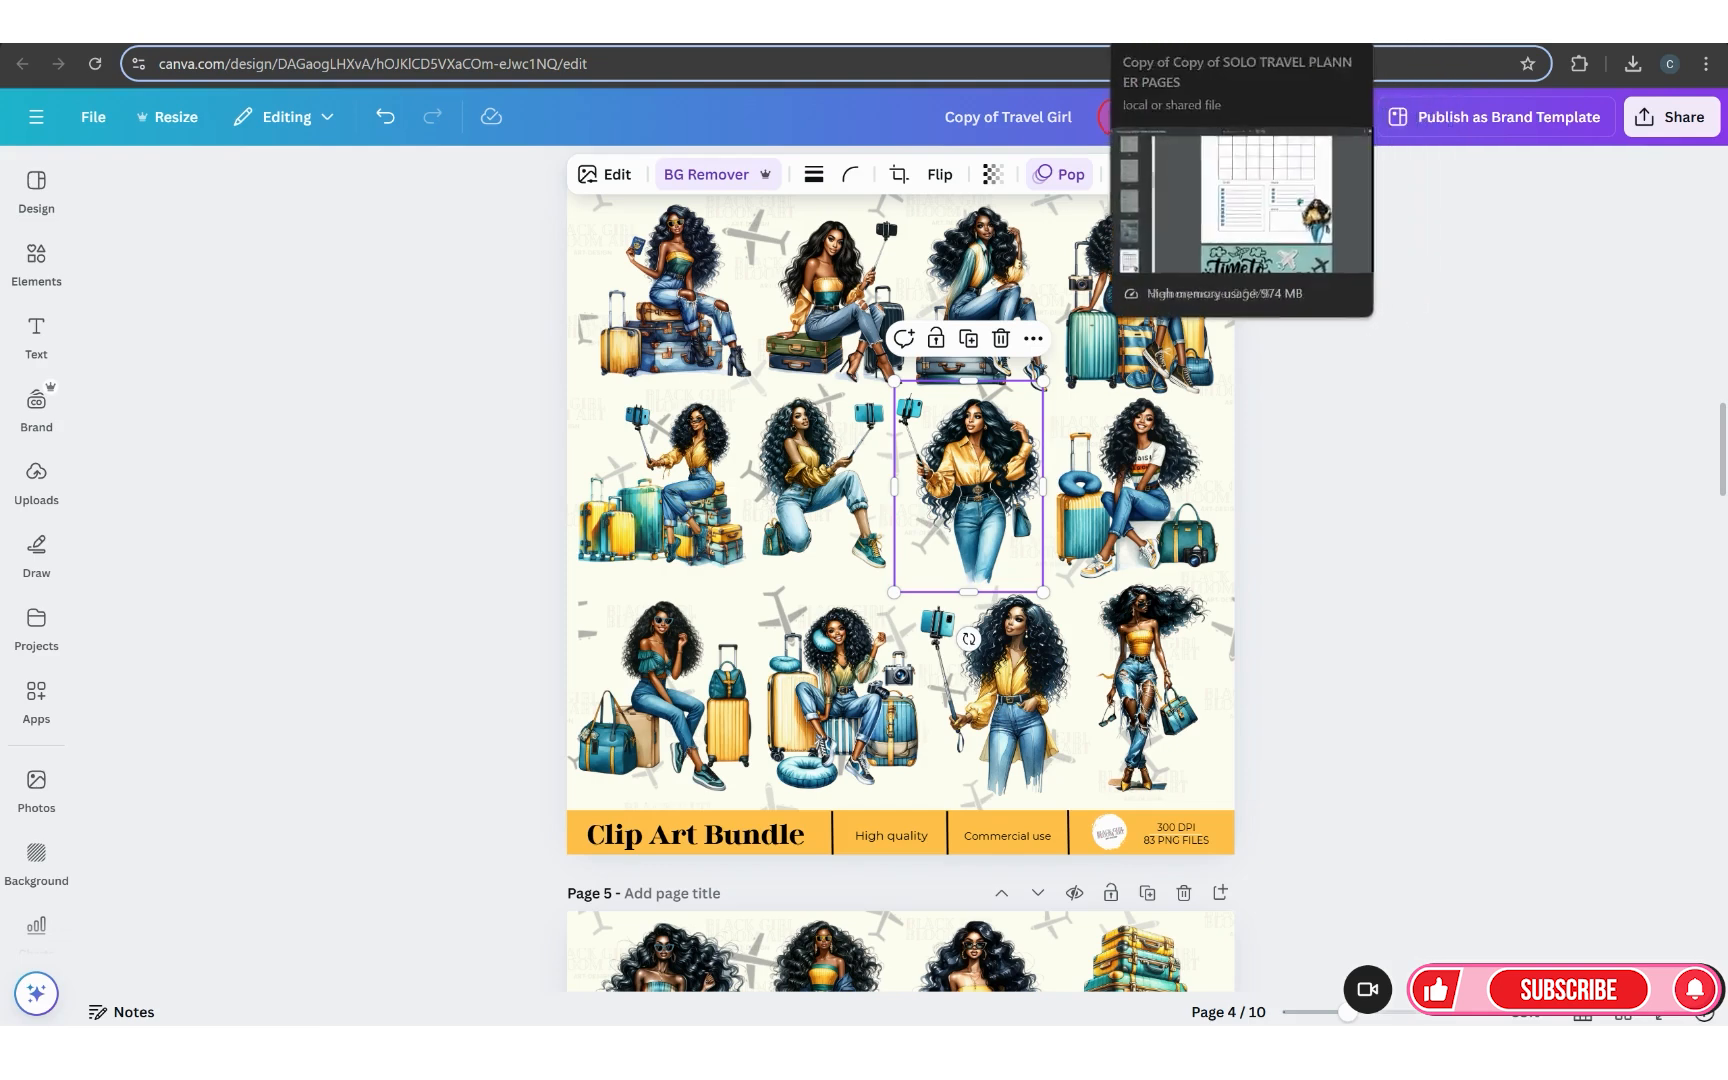
# Step: Paste the woman illustration onto page 8 of the planner draft, scale it down slightly and place it in the page's lower-right corner
pyautogui.click(1098, 30)
pyautogui.rightClick(1070, 808)
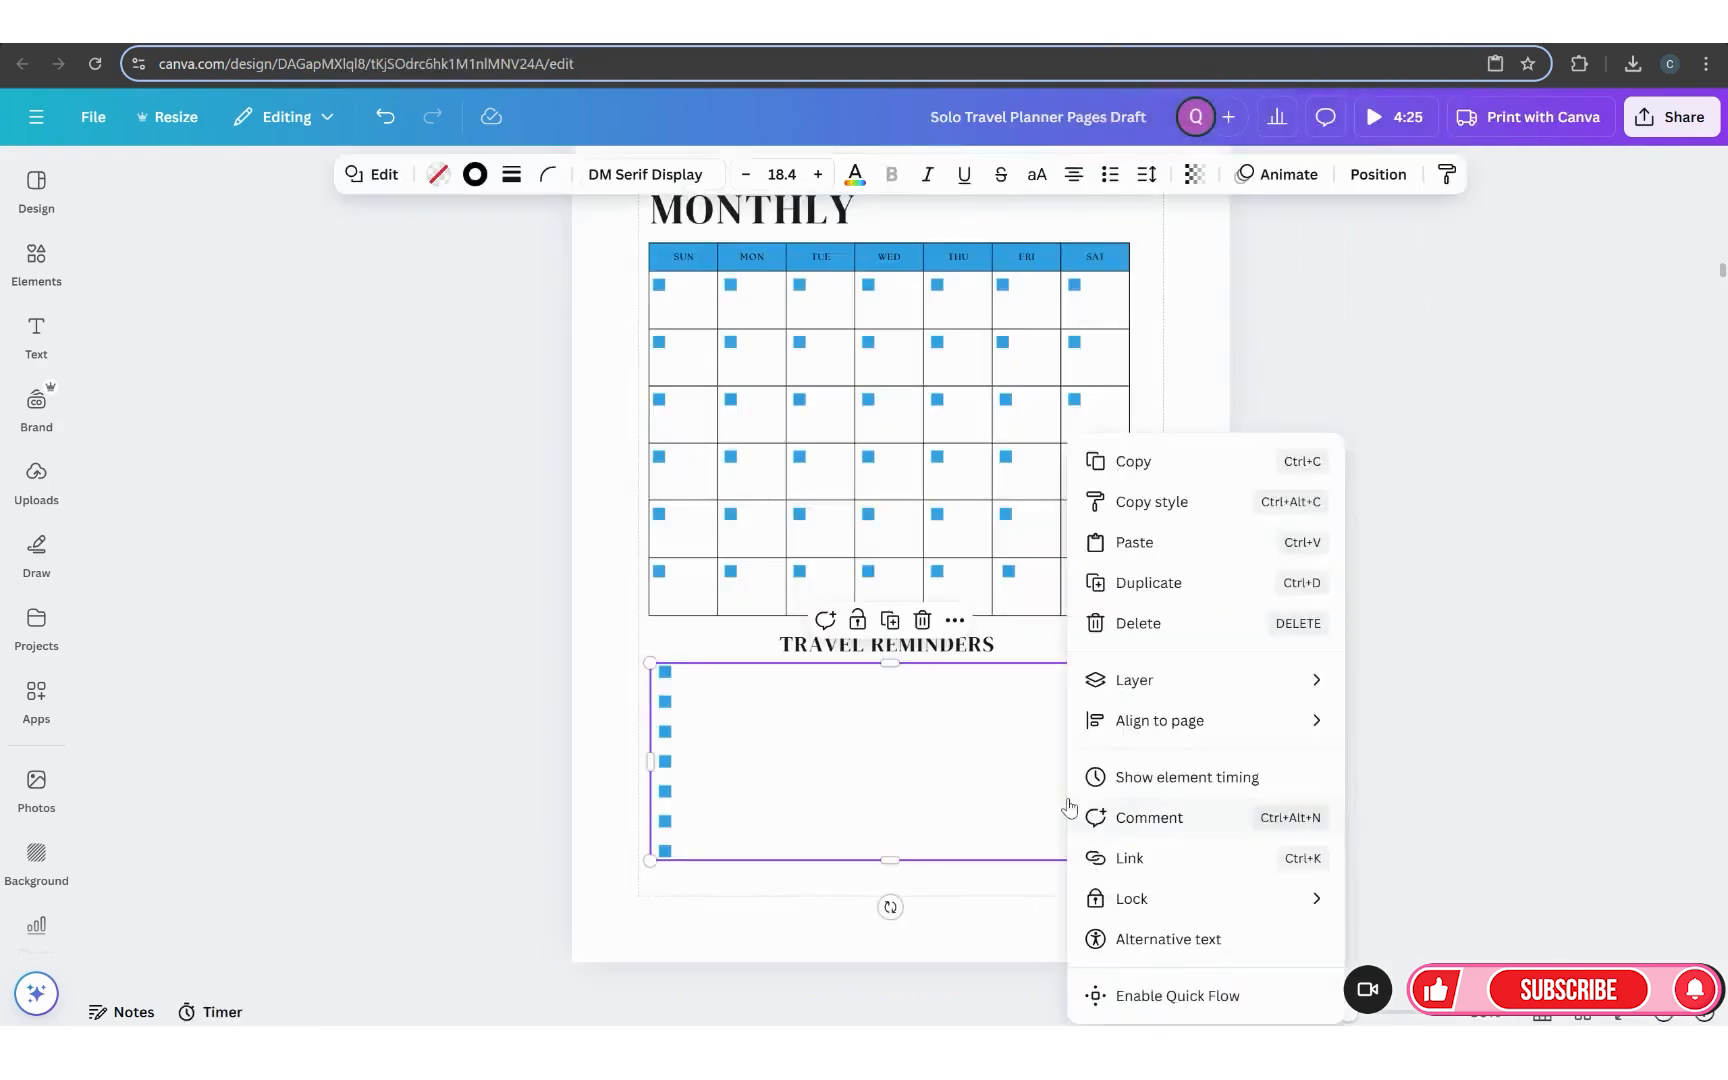
pyautogui.click(1116, 553)
pyautogui.moveTo(799, 459); pyautogui.dragTo(1057, 756)
pyautogui.moveTo(1188, 965); pyautogui.dragTo(1169, 895)
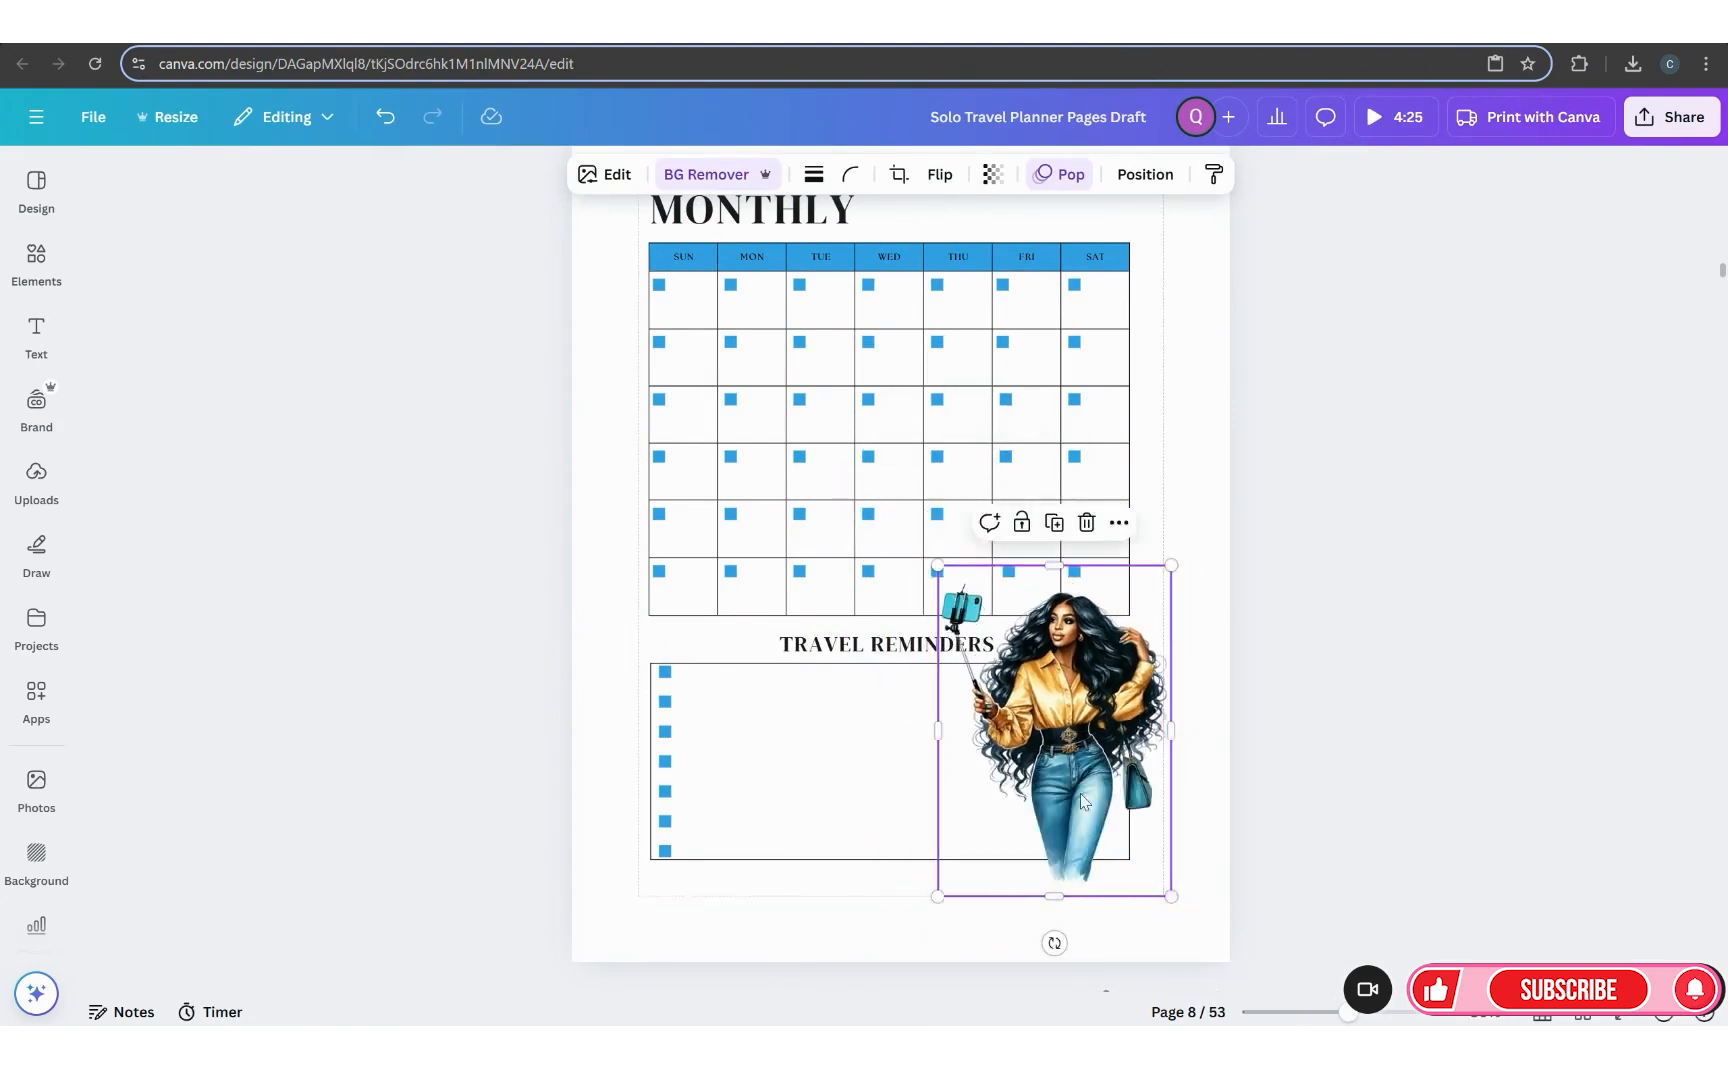
pyautogui.moveTo(1080, 792); pyautogui.dragTo(1143, 886)
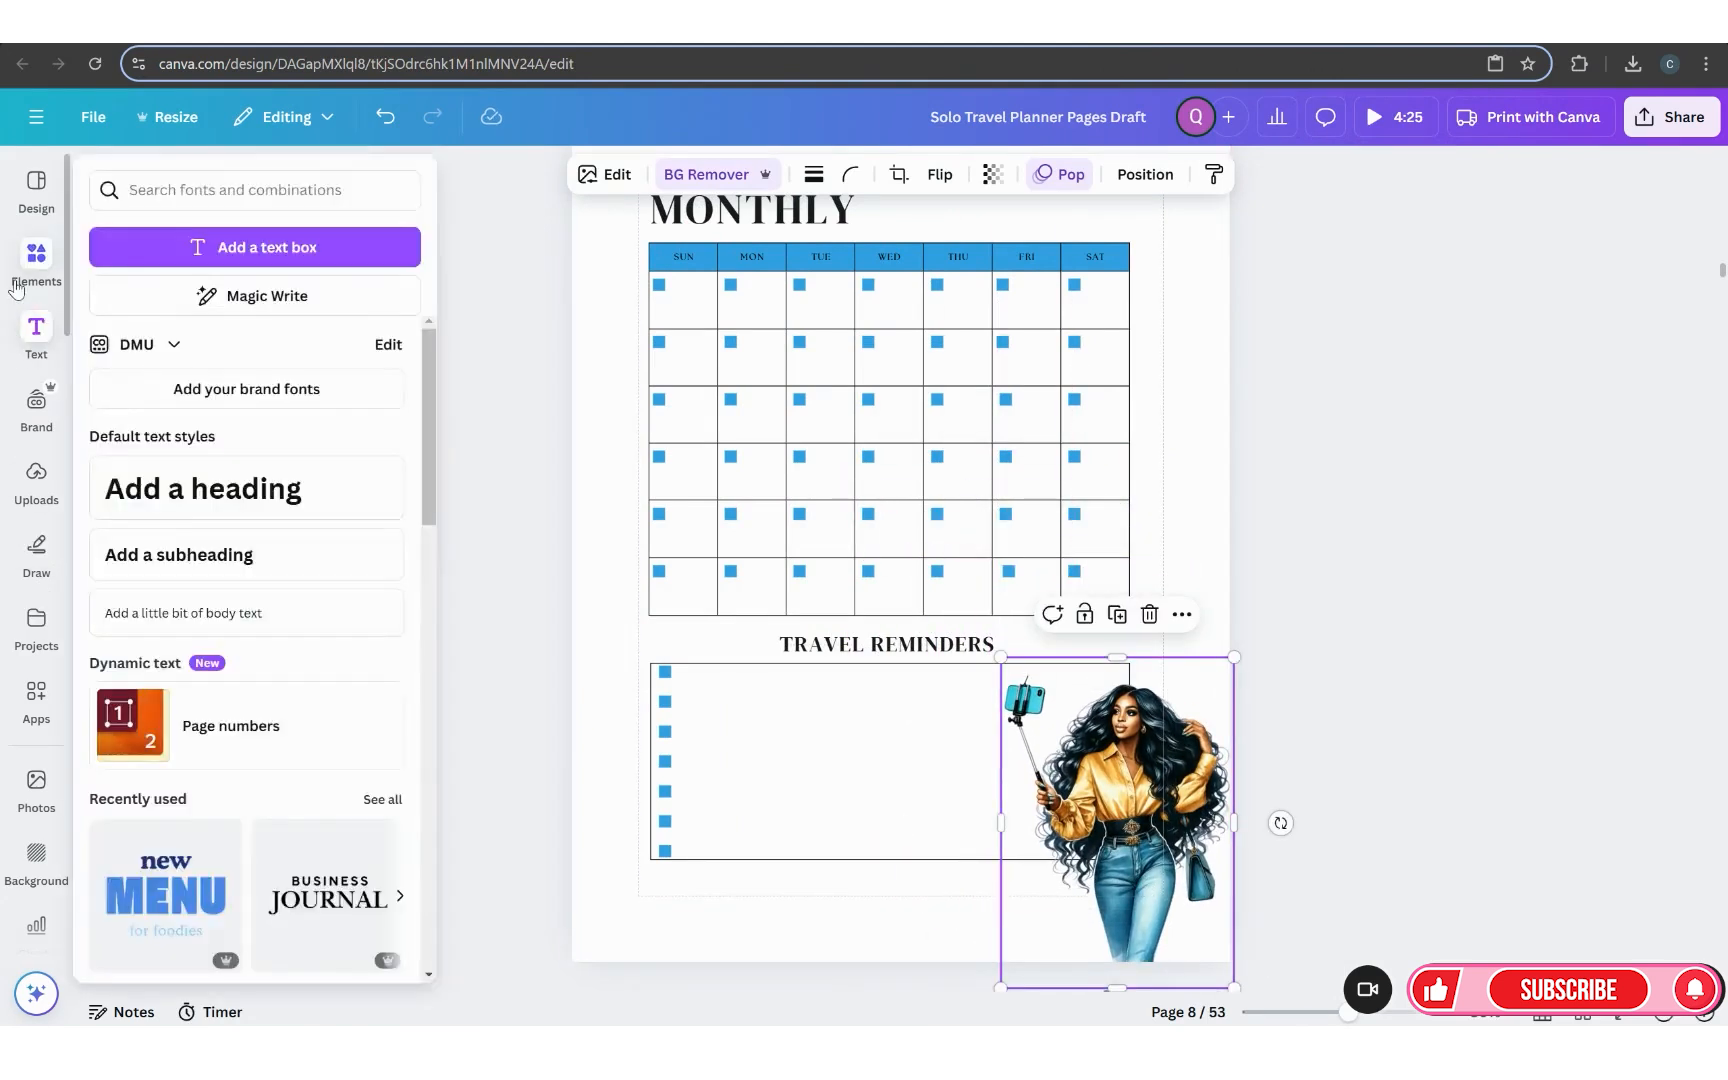
# Step: Search the elements for "travel" and browse the graphics results
pyautogui.click(36, 262)
pyautogui.click(219, 182)
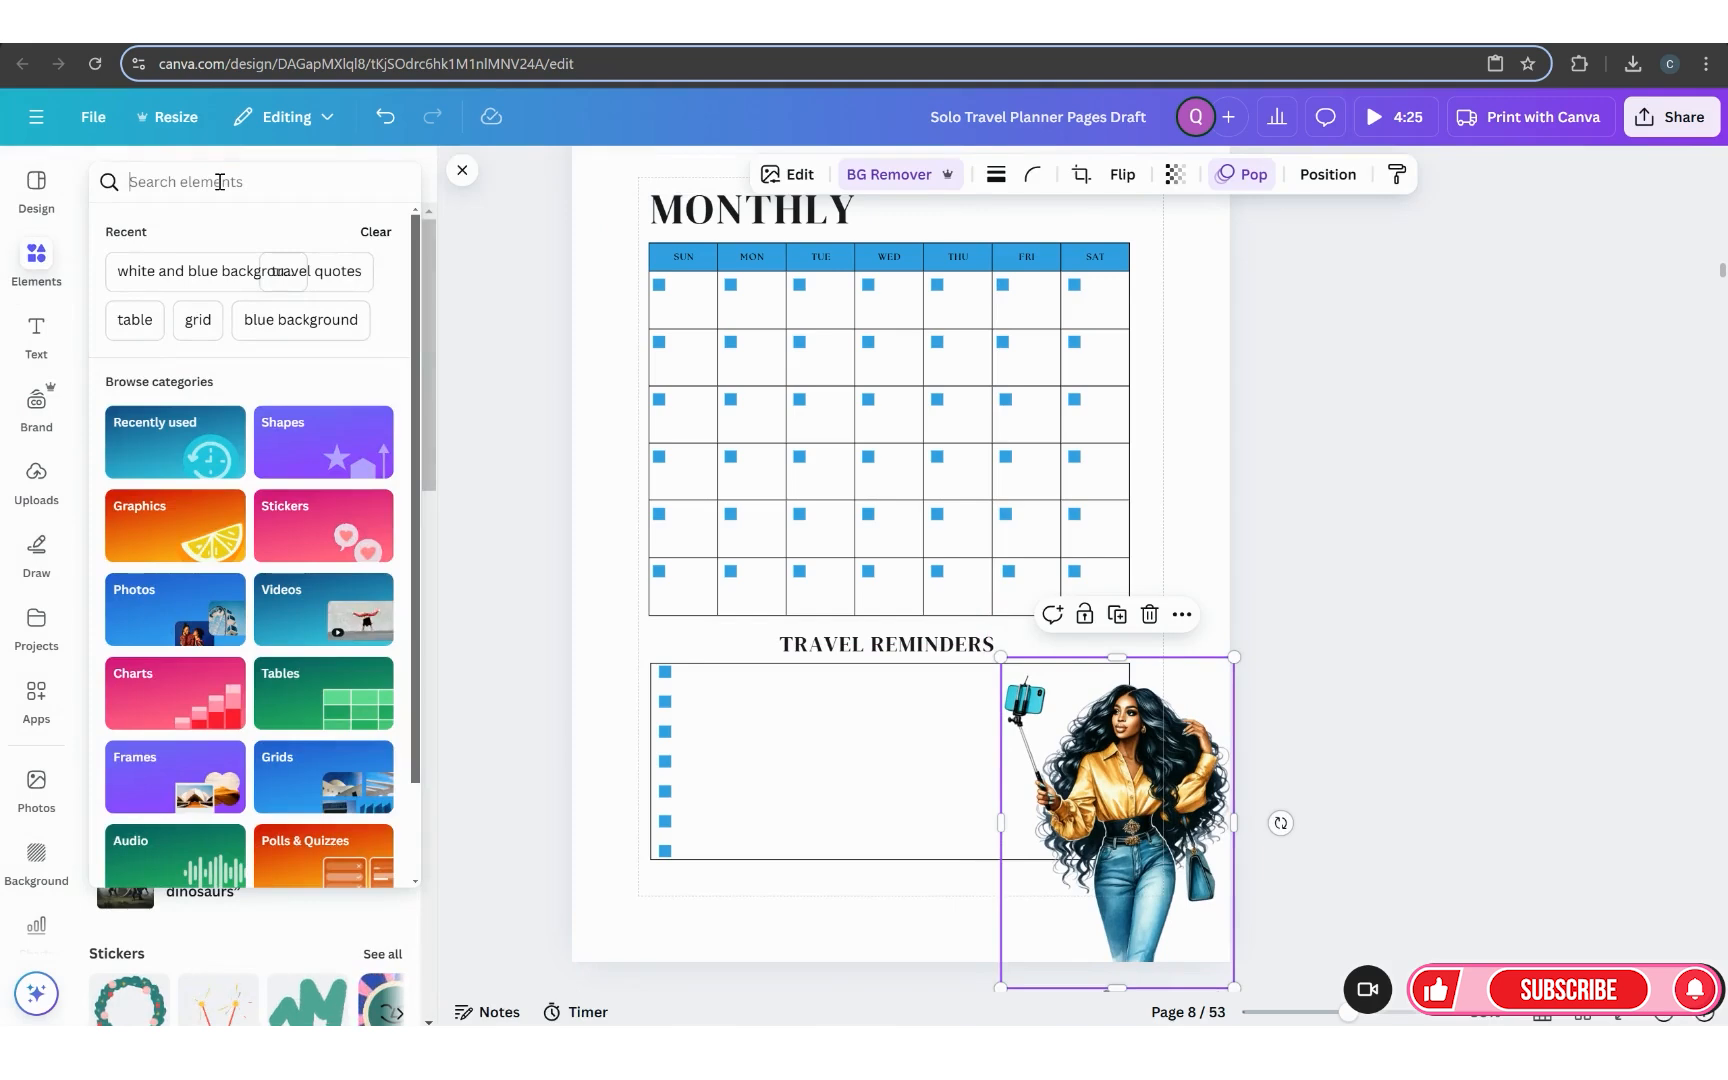
pyautogui.write('travel')
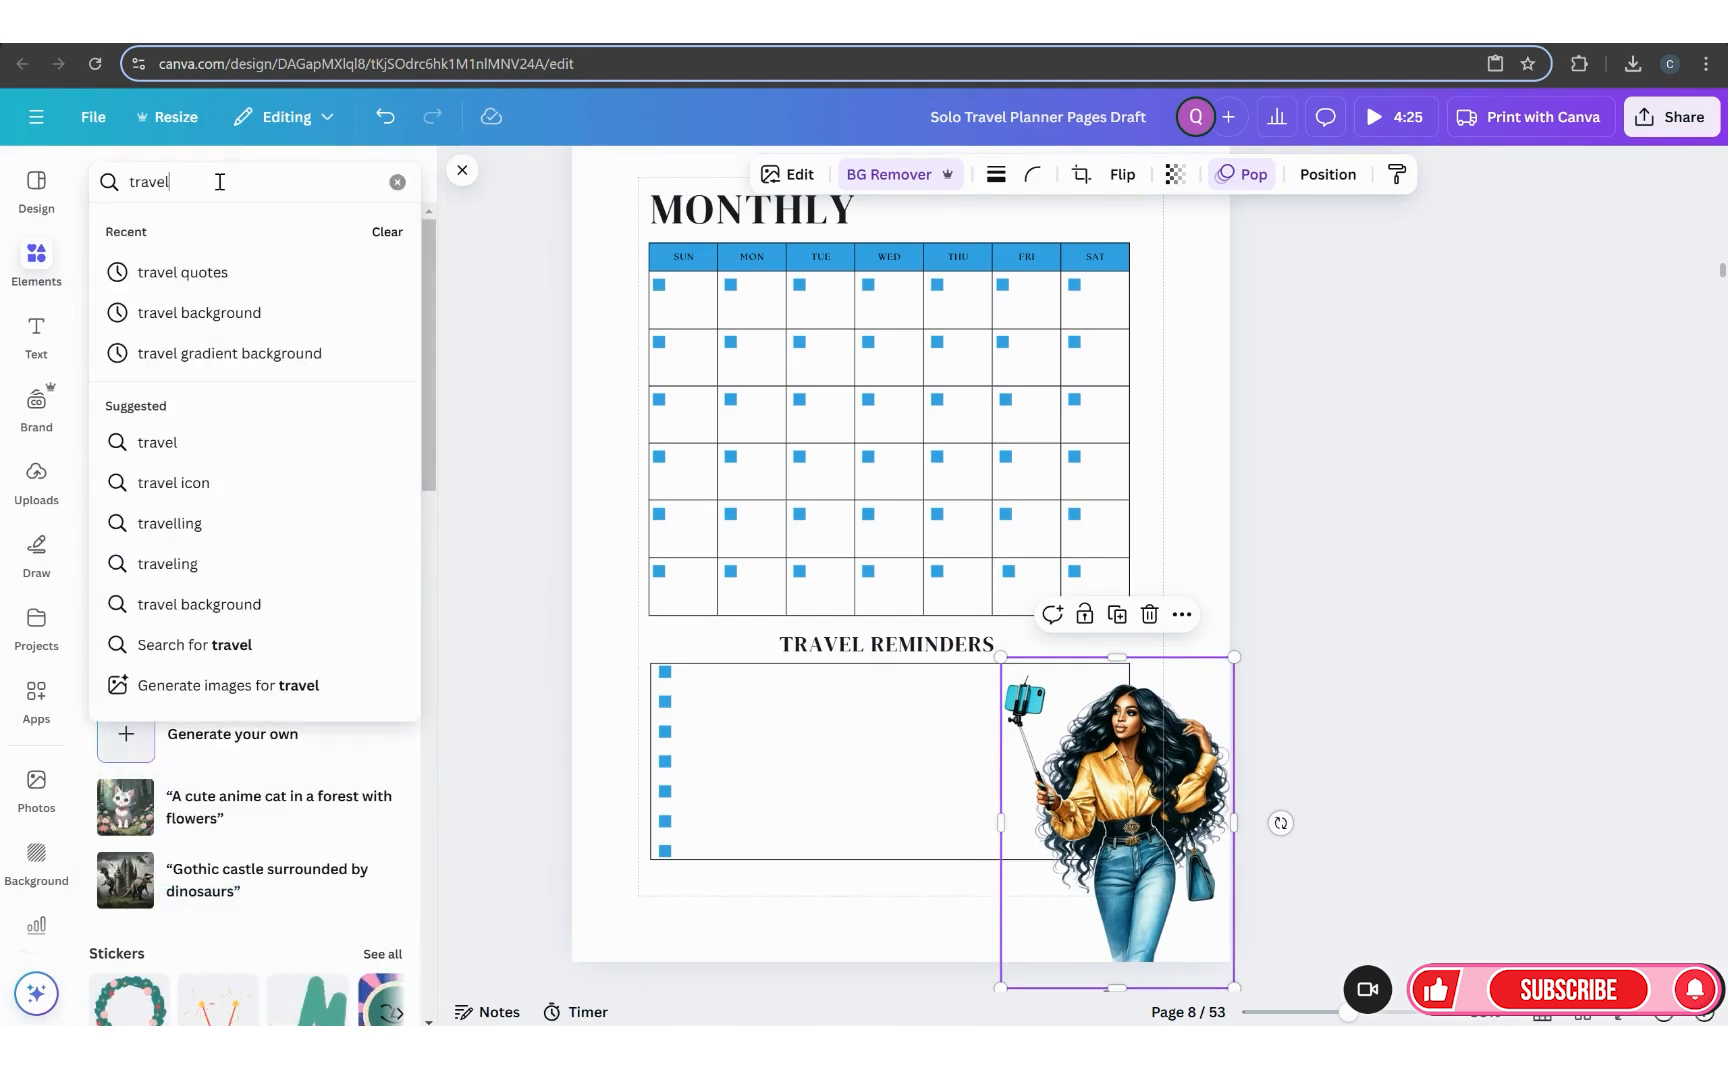
pyautogui.press('Return')
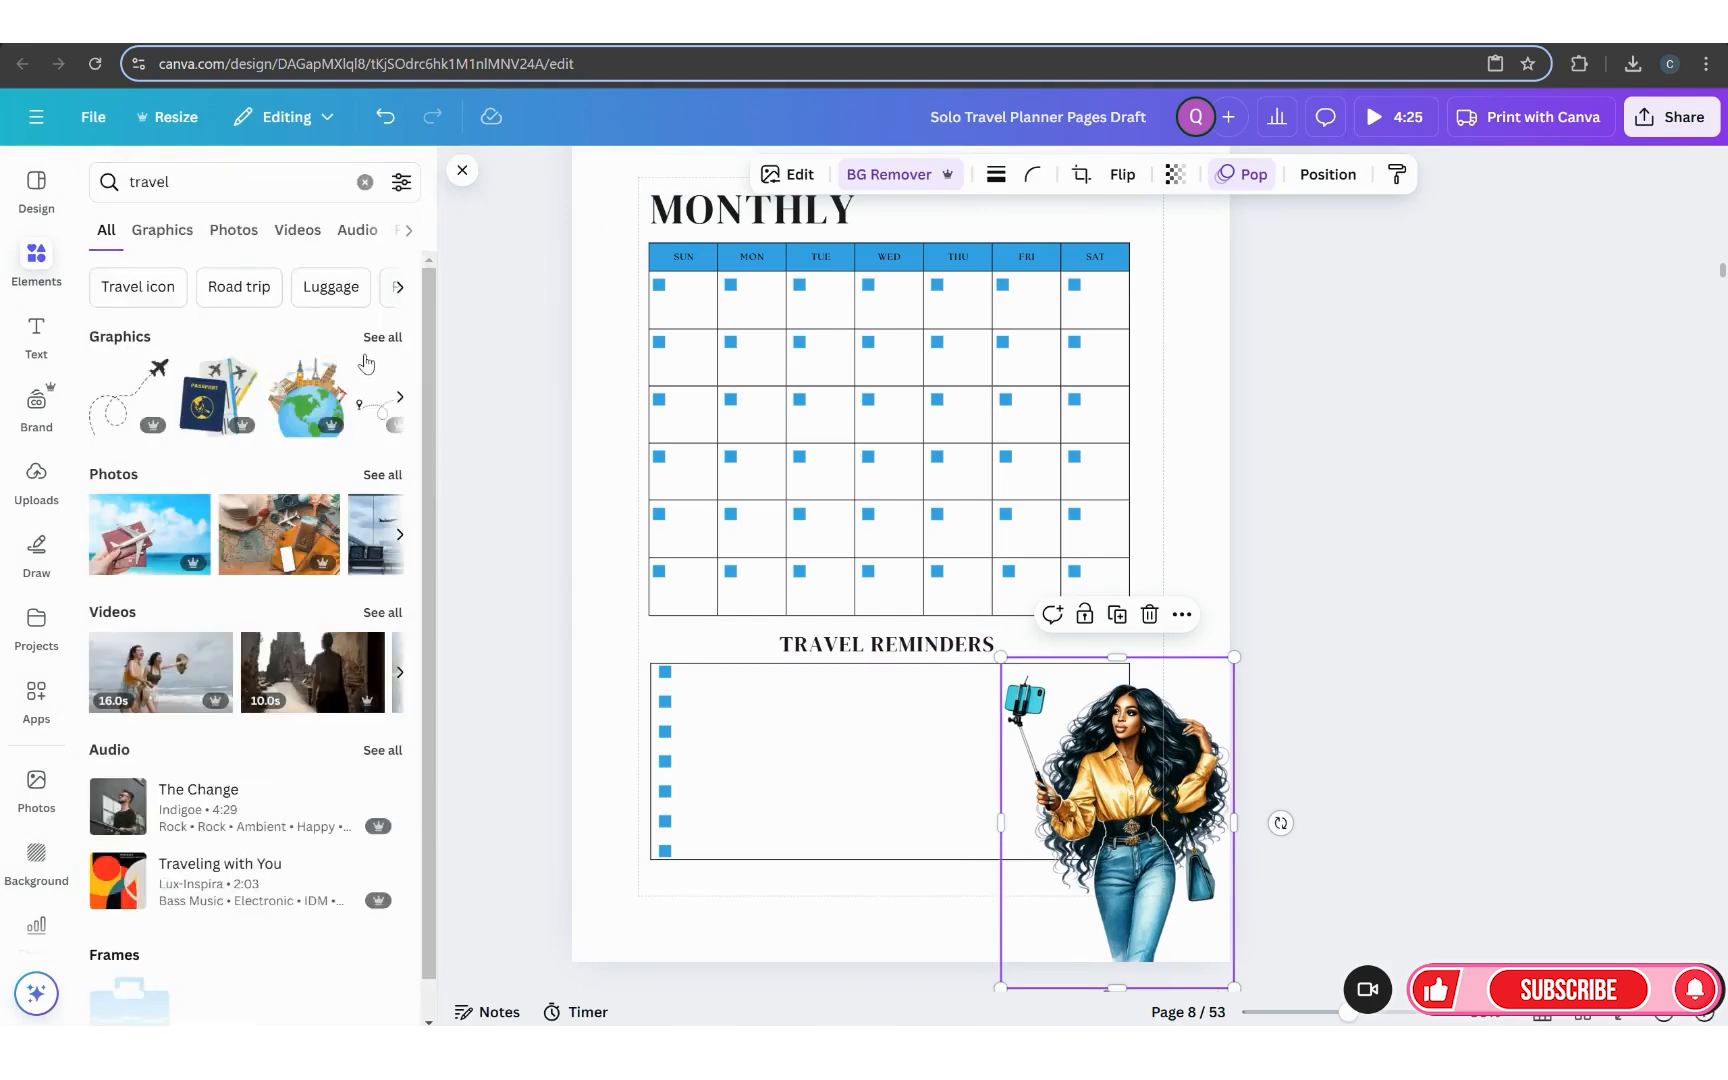
pyautogui.click(382, 337)
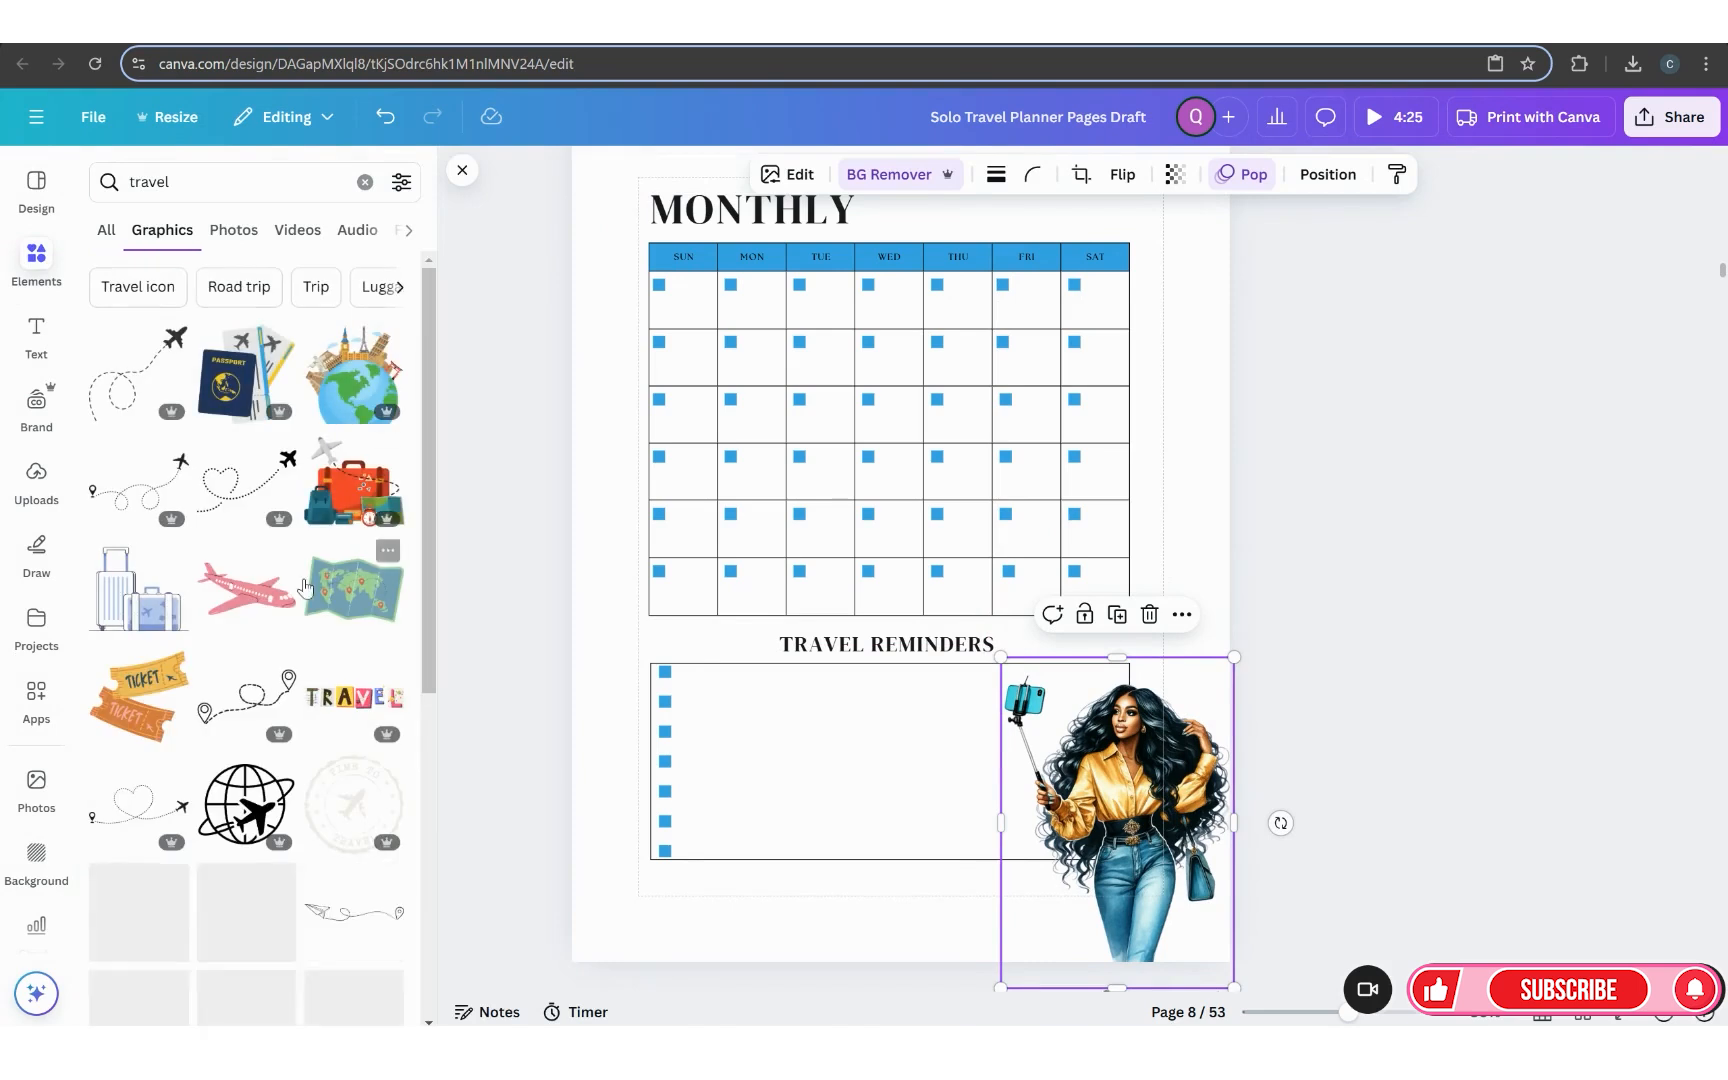
pyautogui.scroll(-2, 258, 683)
pyautogui.scroll(-2, 258, 683)
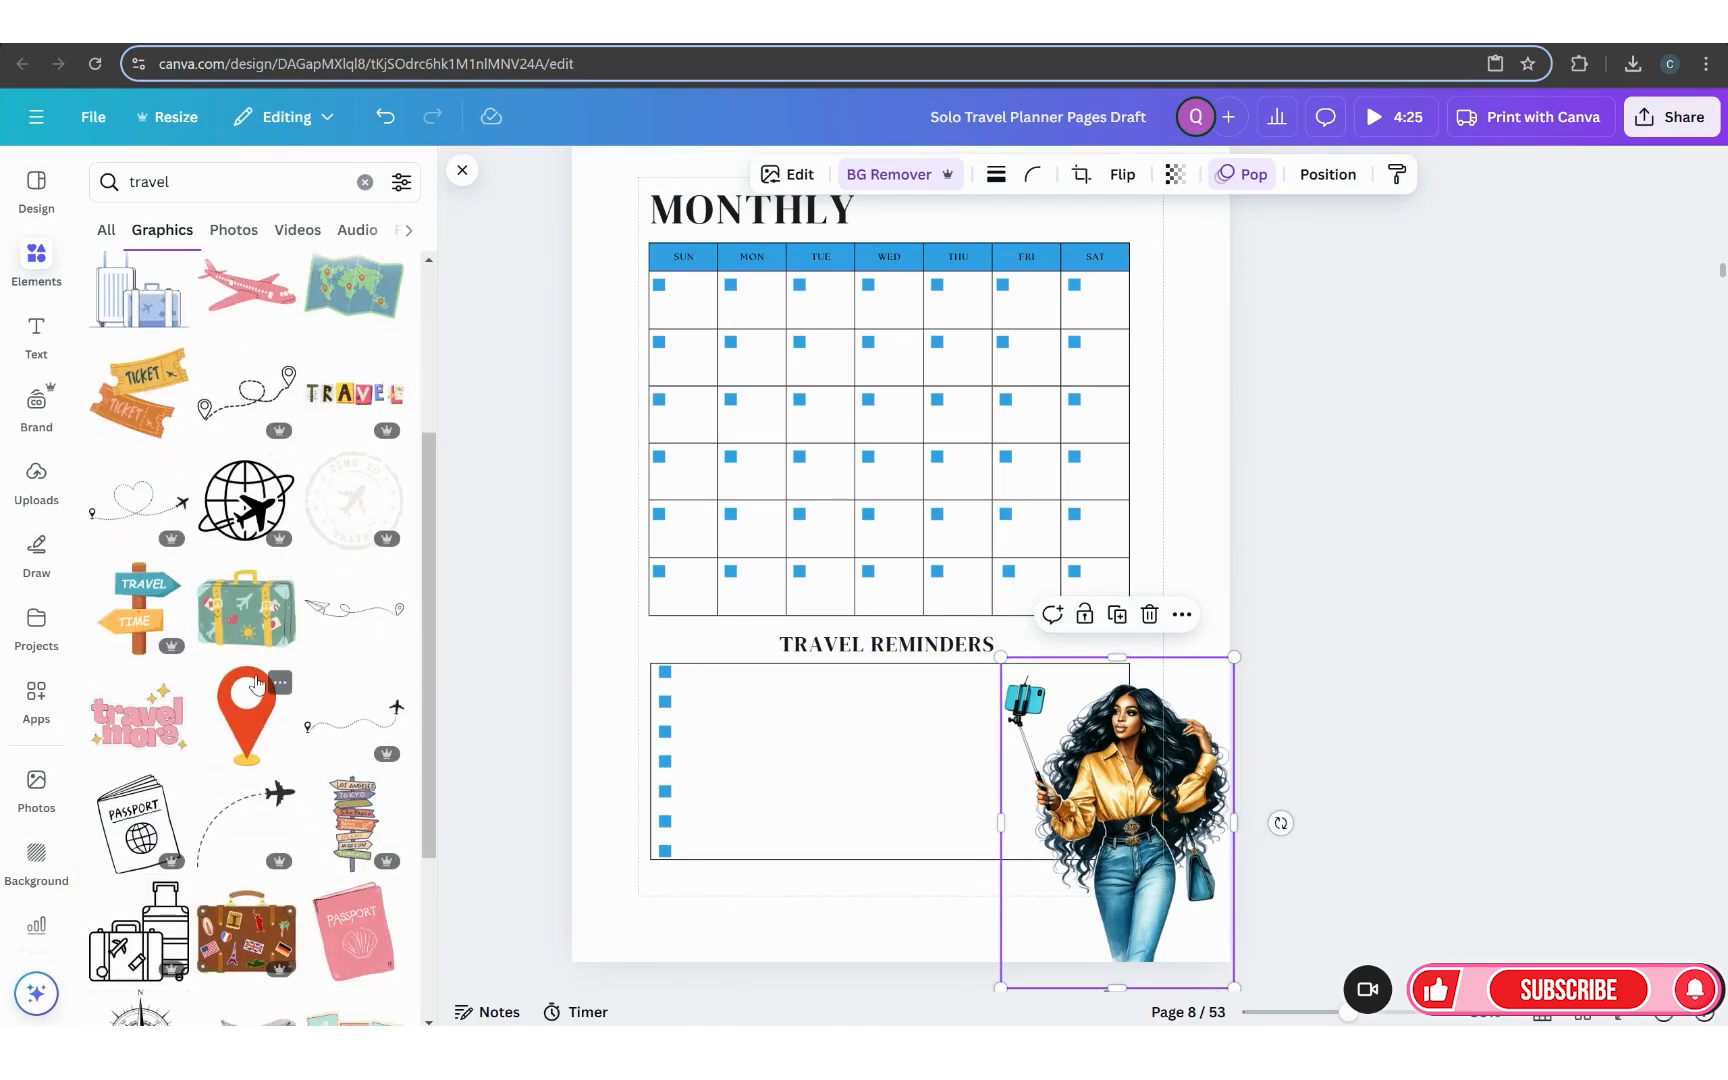
pyautogui.scroll(-2, 257, 683)
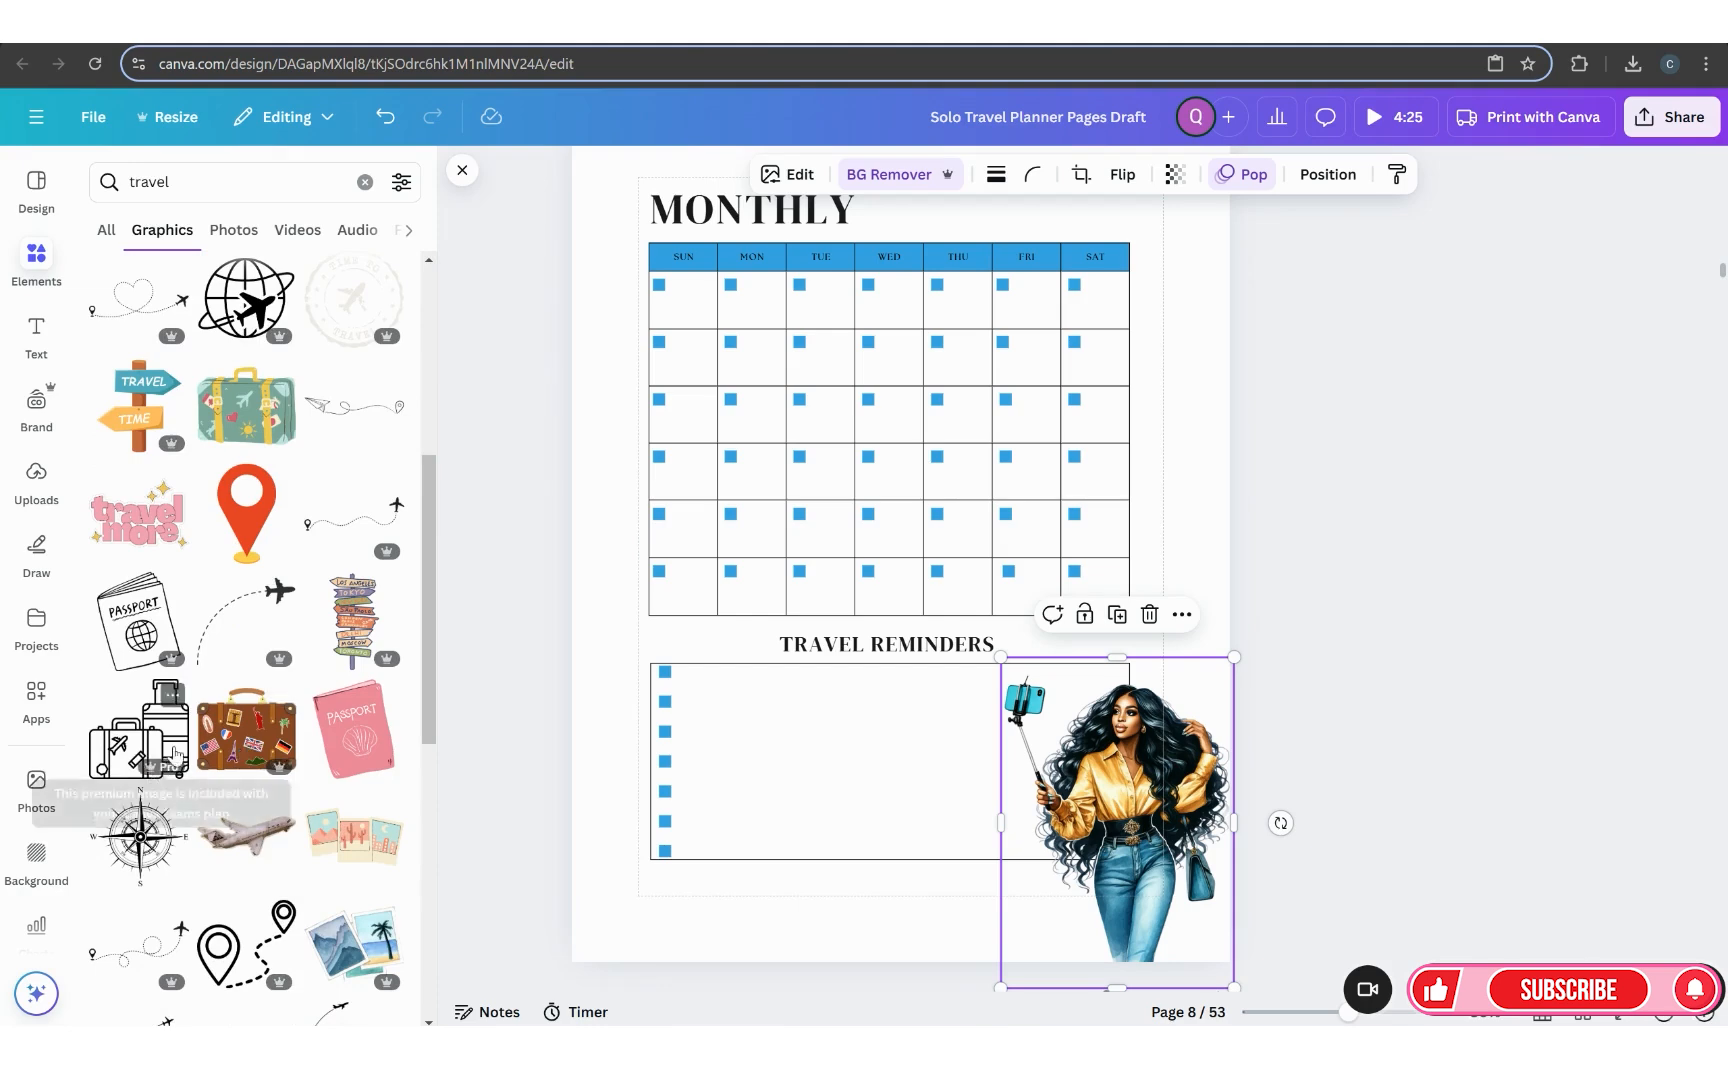
pyautogui.scroll(-3, 363, 740)
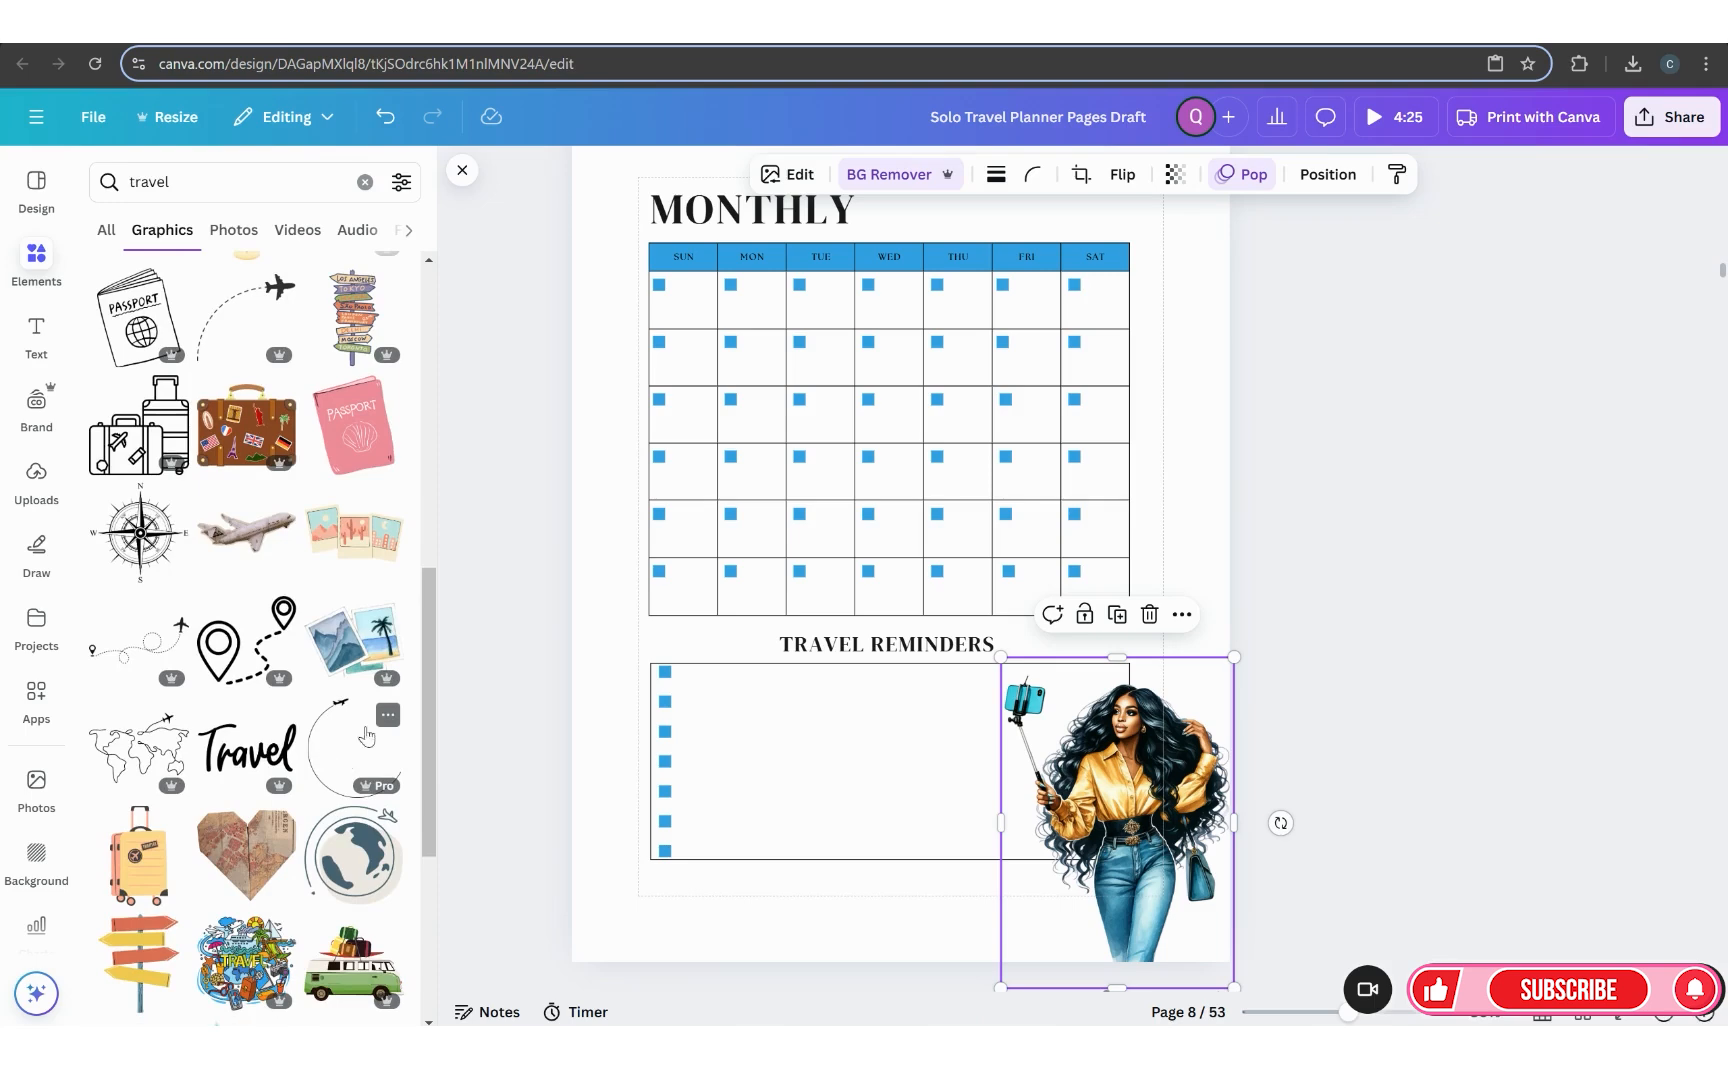
# Step: Try the city-names signpost graphic beside the woman illustration and delete it
pyautogui.click(370, 312)
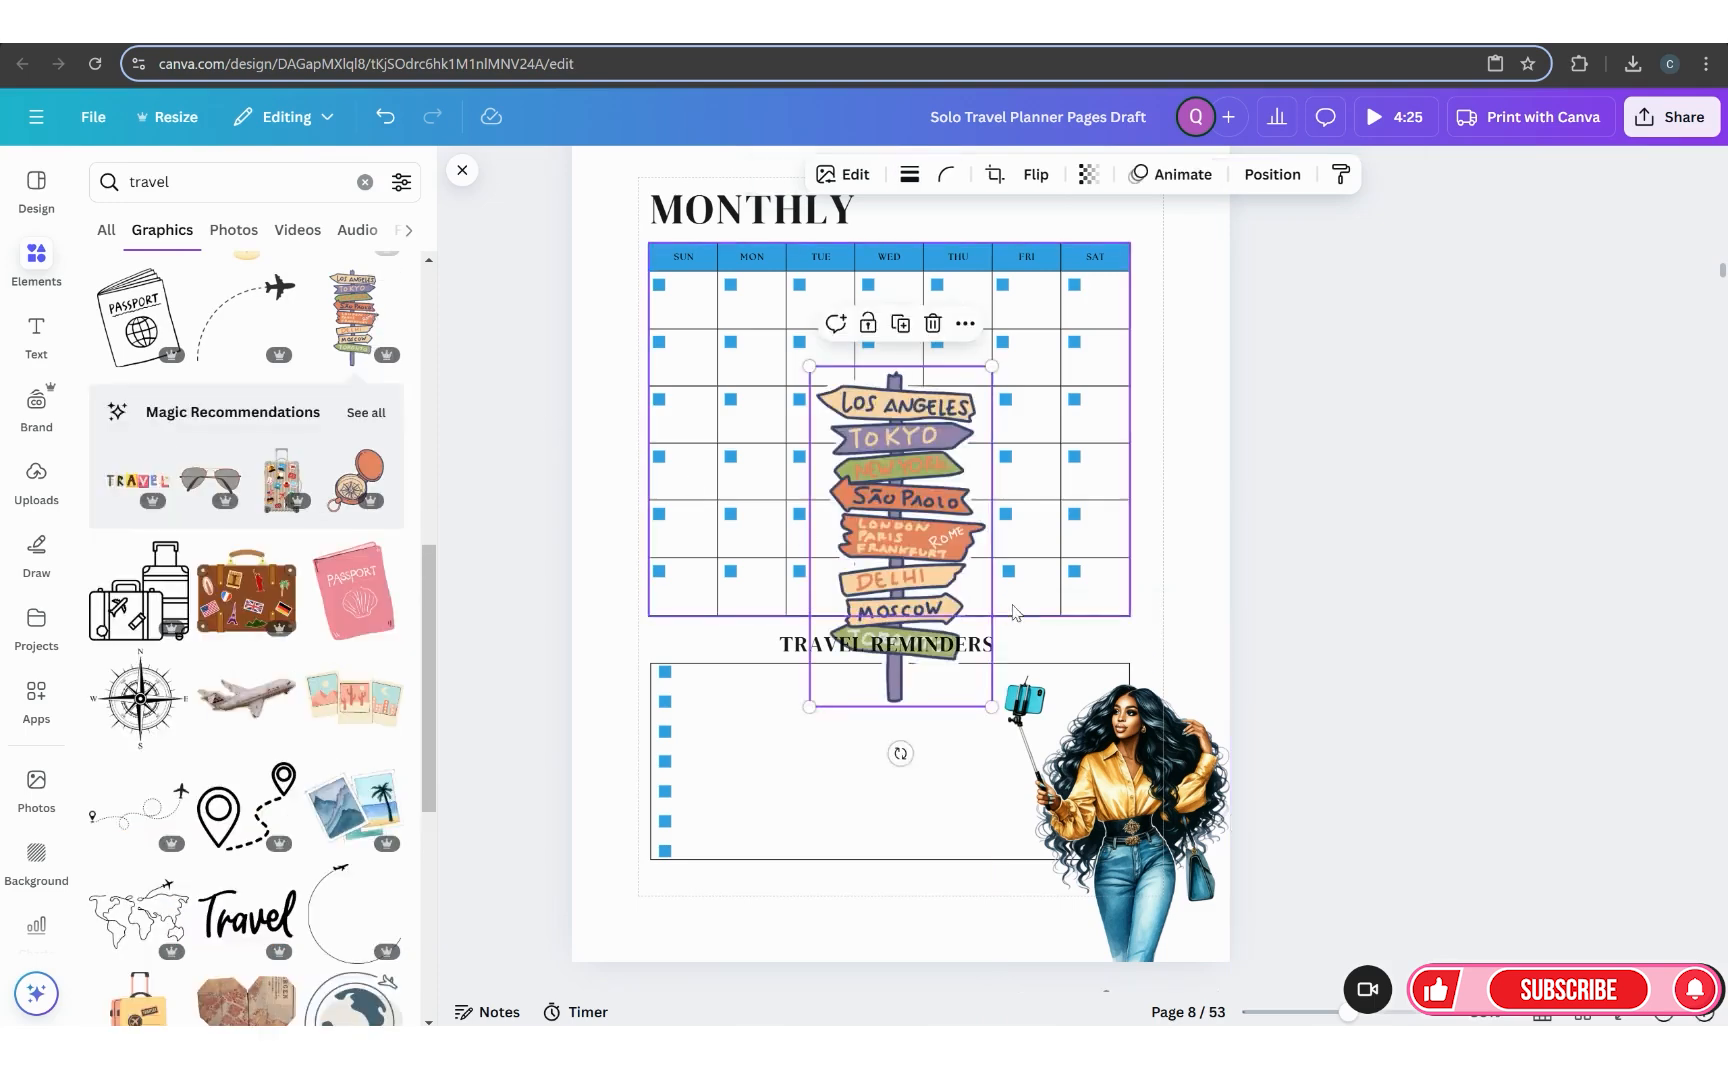
pyautogui.moveTo(899, 540); pyautogui.dragTo(1005, 768)
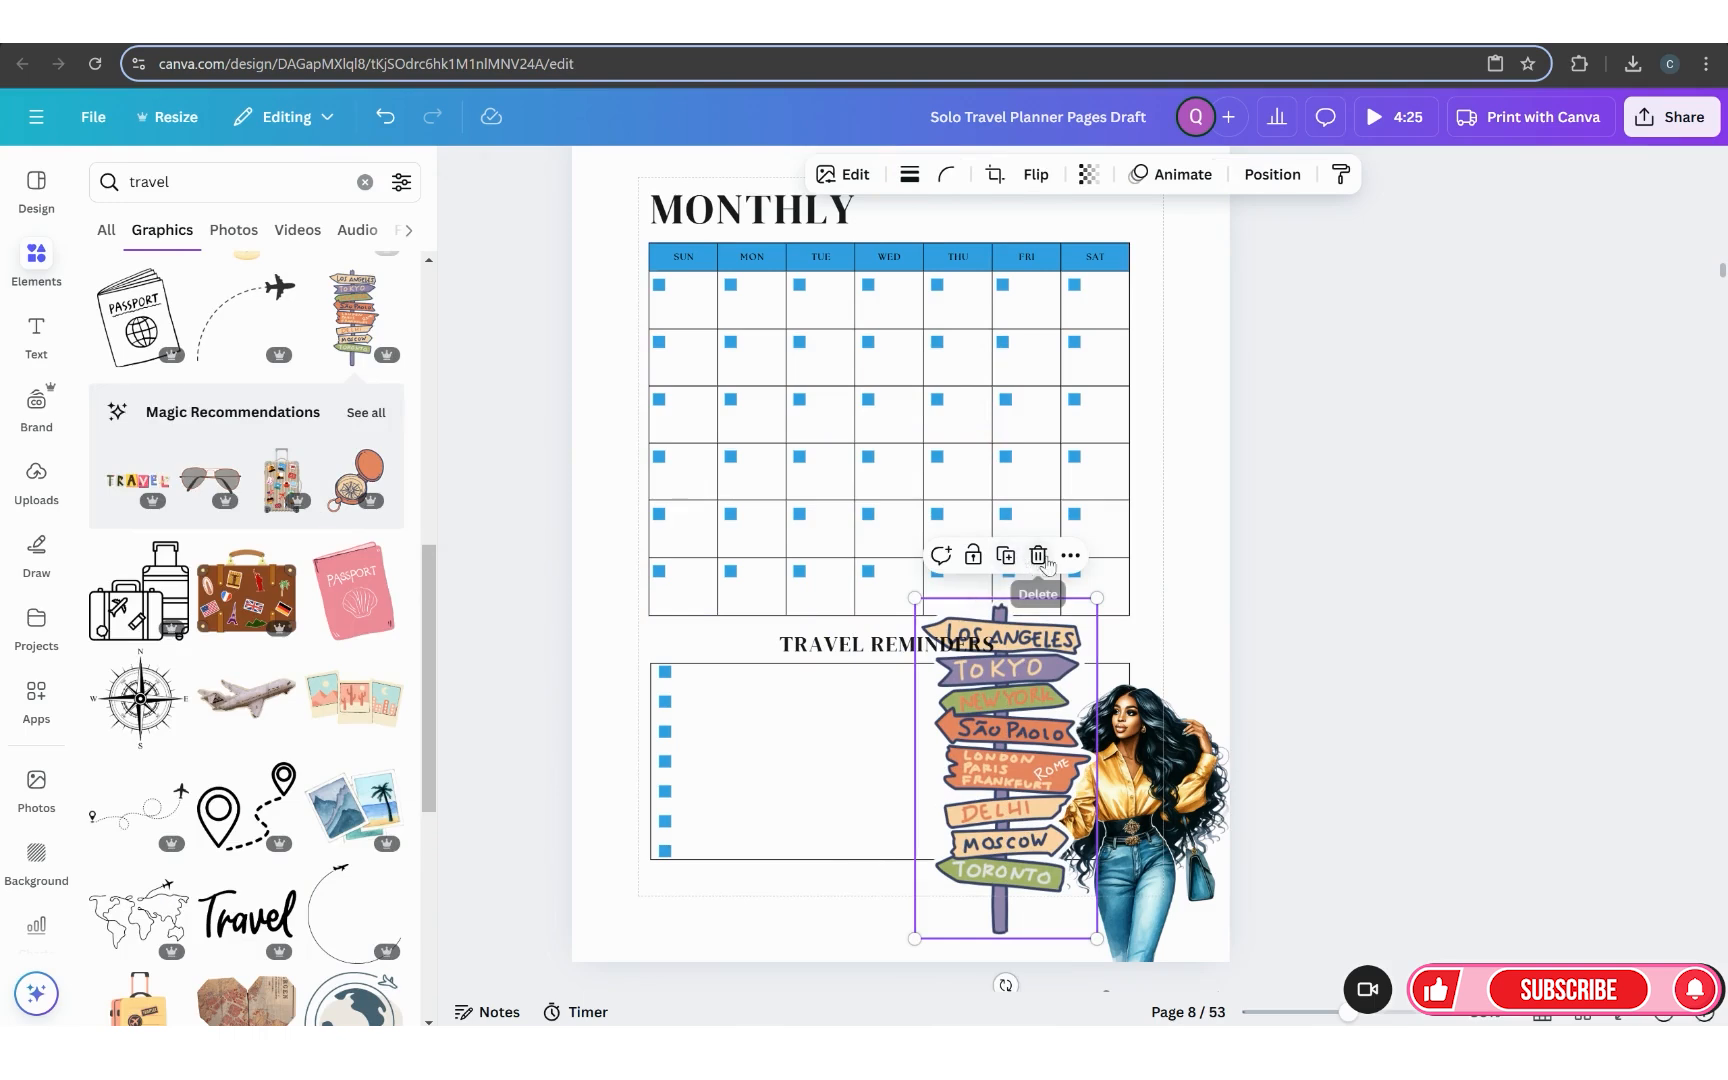
pyautogui.click(1037, 555)
# Step: Try the Minimalistic Textured Couple Traveling graphic on the page, remove it and close the element results
pyautogui.scroll(-5, 266, 706)
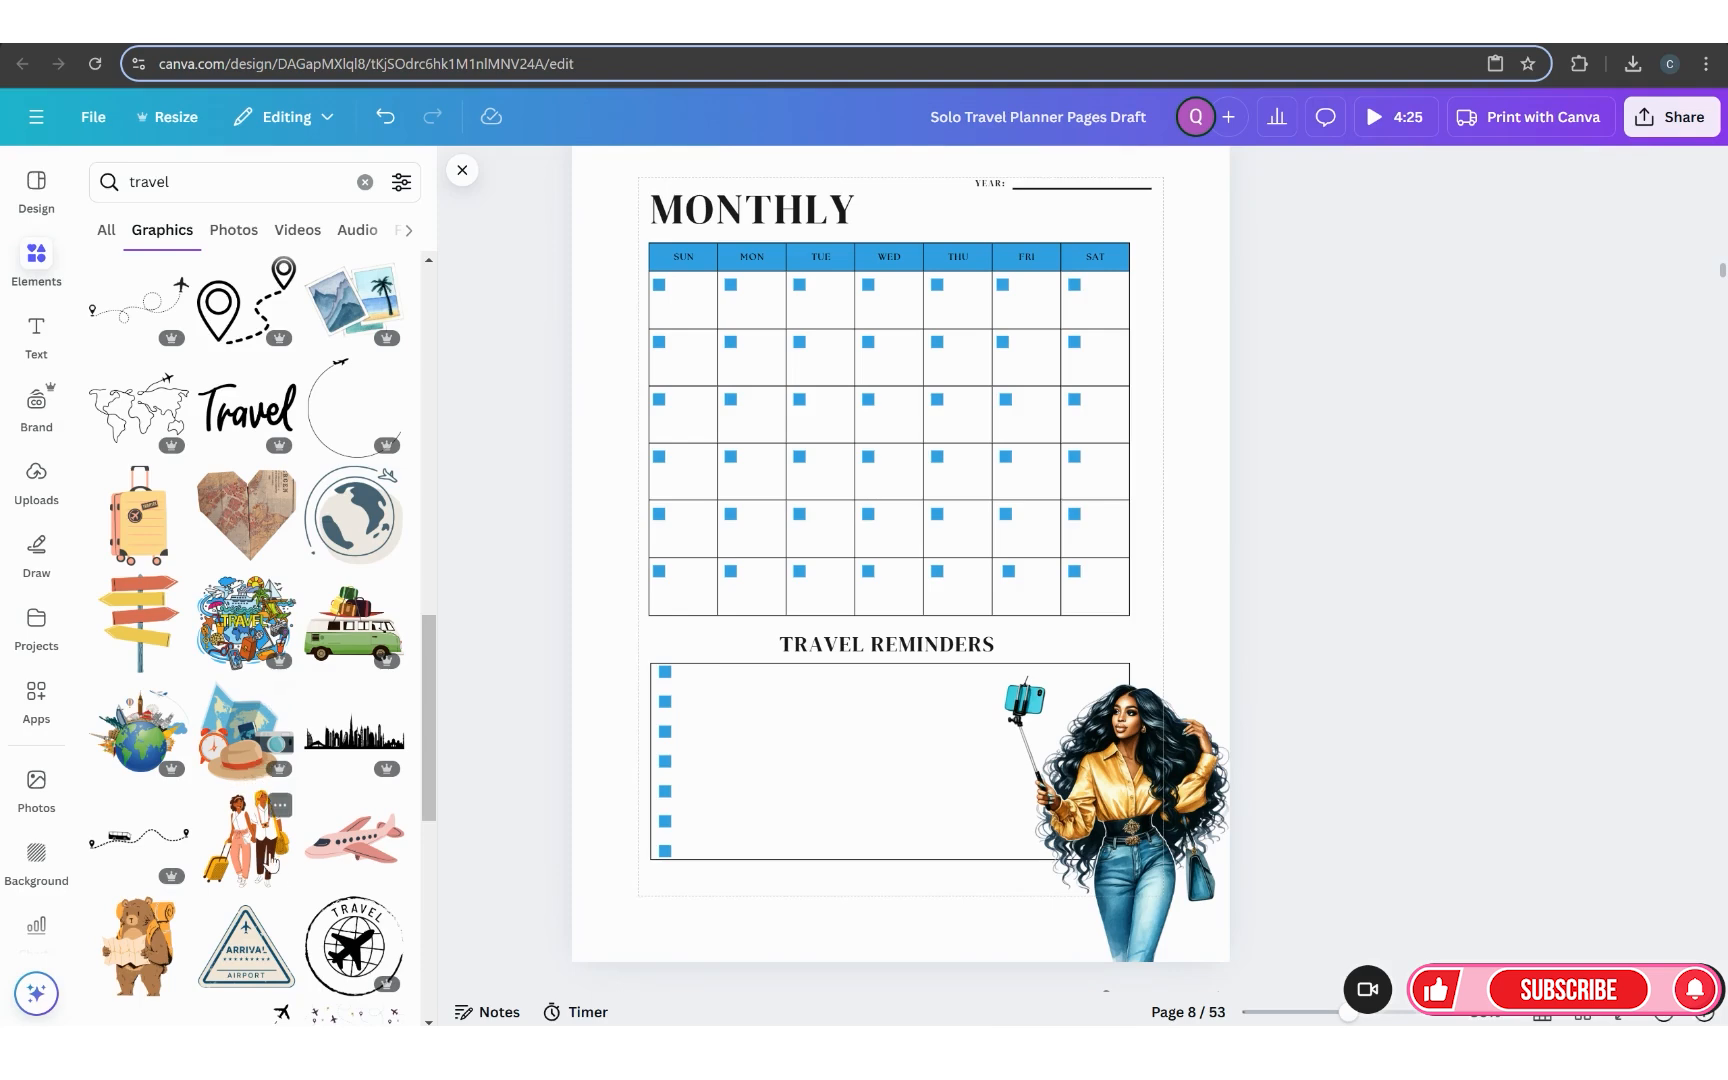
pyautogui.click(281, 807)
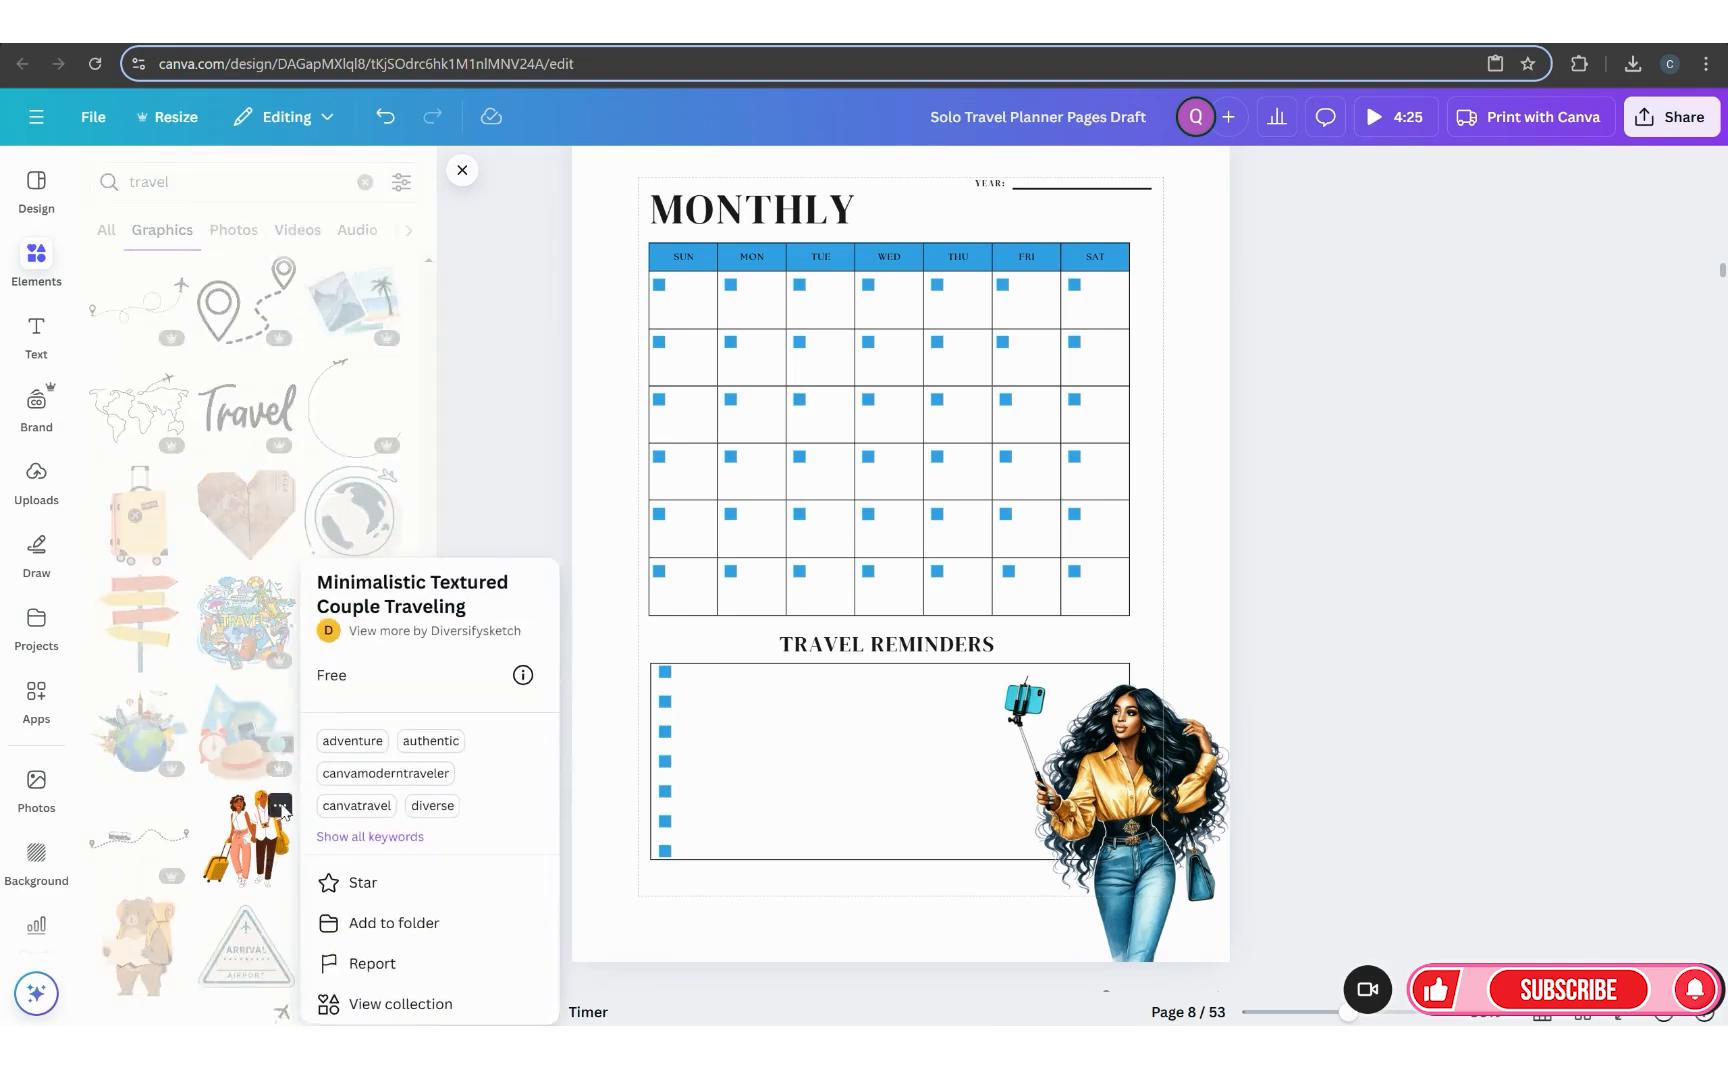
pyautogui.click(250, 845)
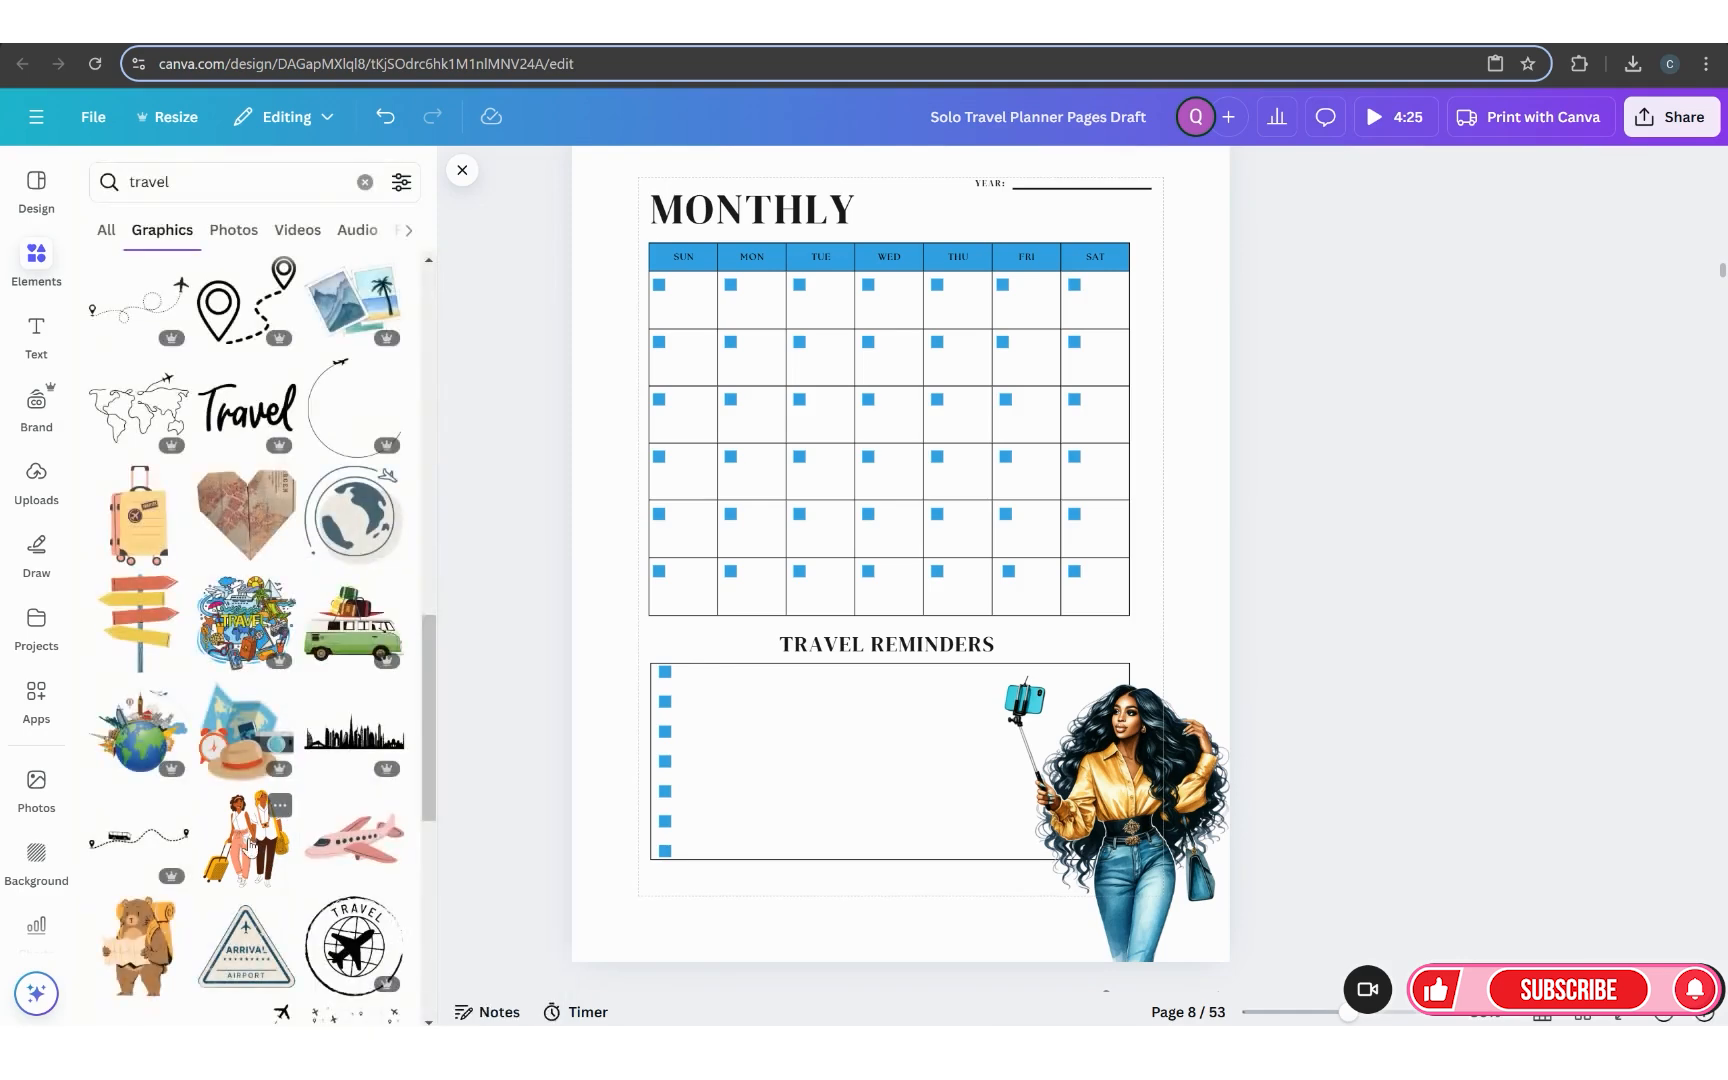
pyautogui.click(250, 845)
pyautogui.click(929, 340)
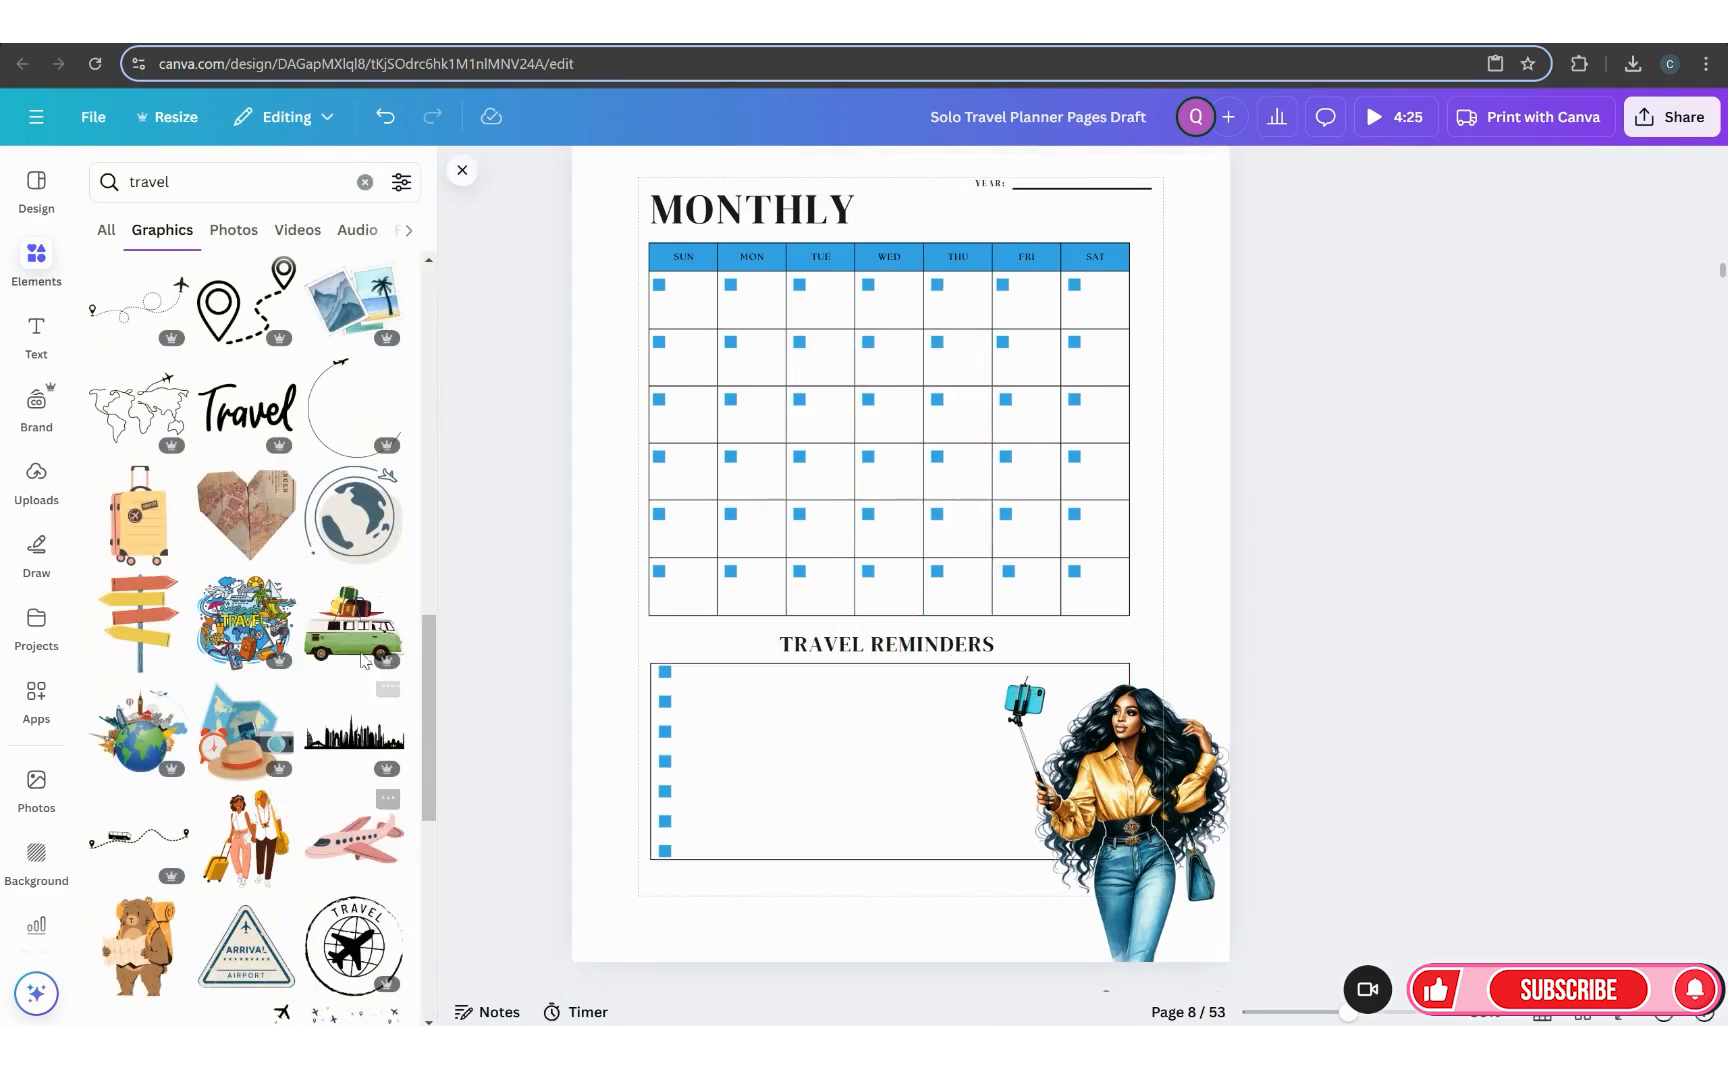
pyautogui.click(462, 170)
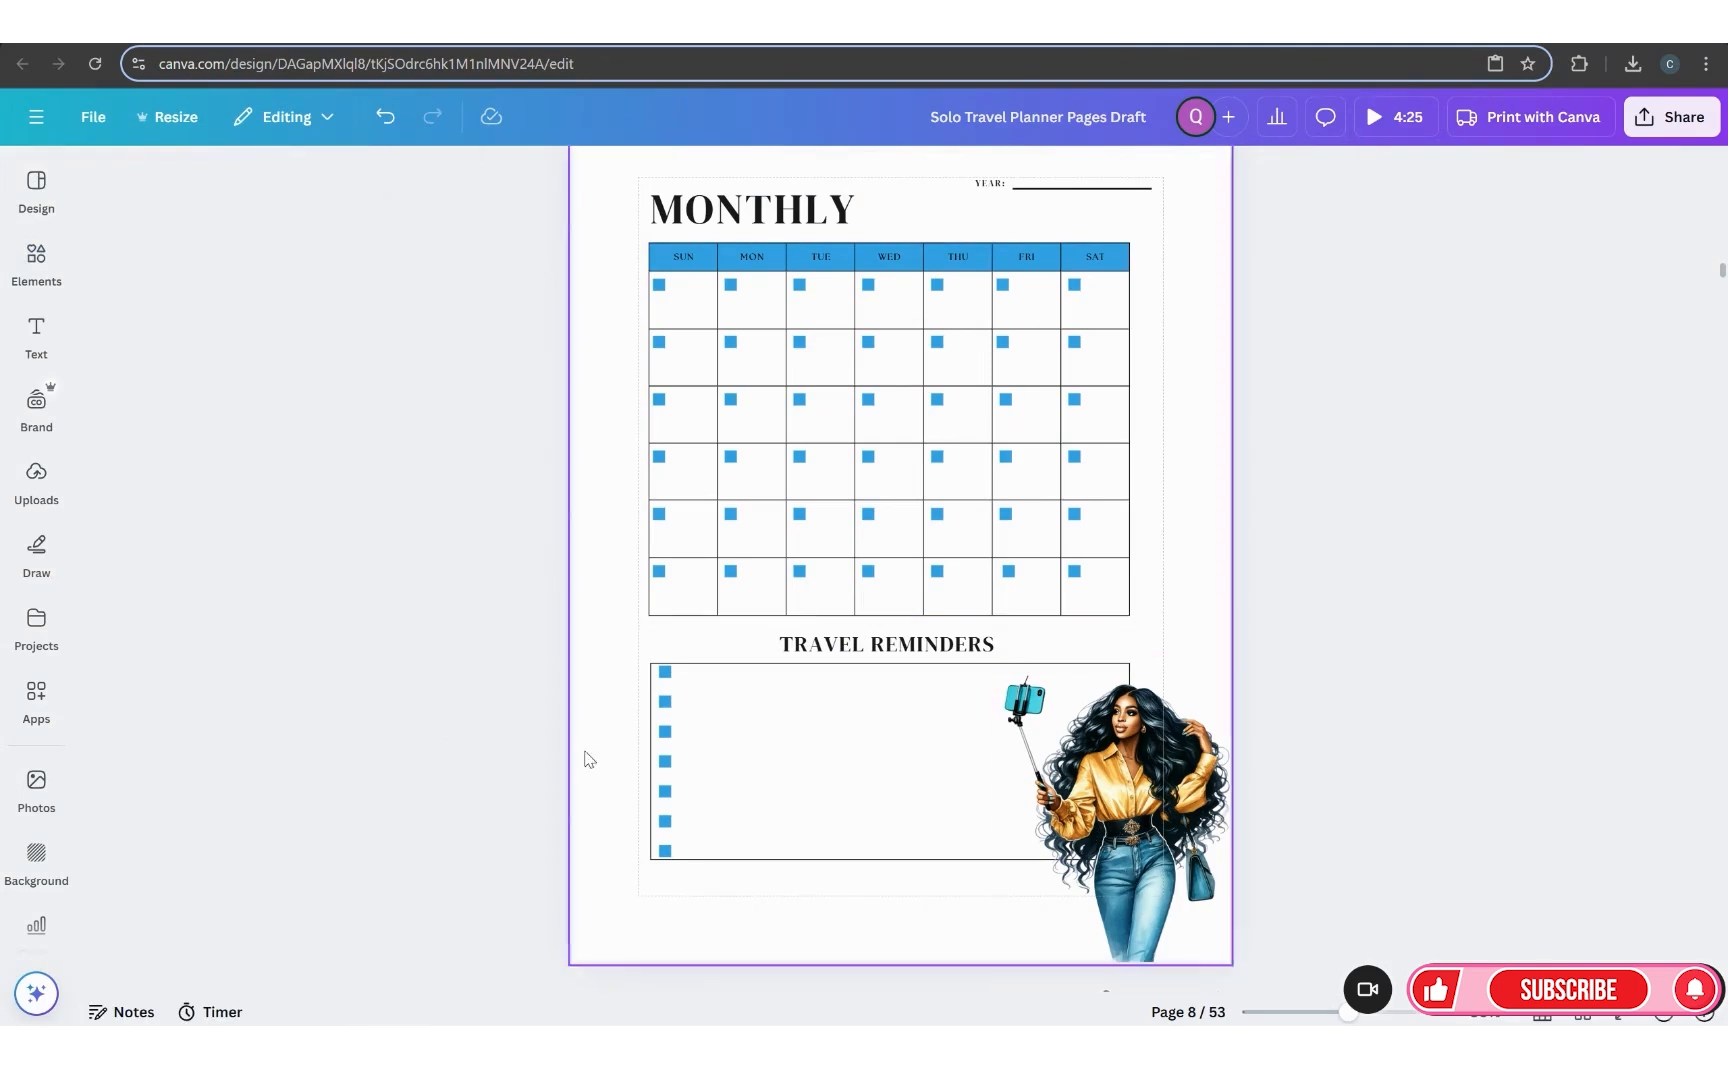
# Step: Compare the monthly page with the original White Grey Minimalist Modern Calendar Monthly Planner template and return to the planner draft
pyautogui.scroll(2, 1012, 722)
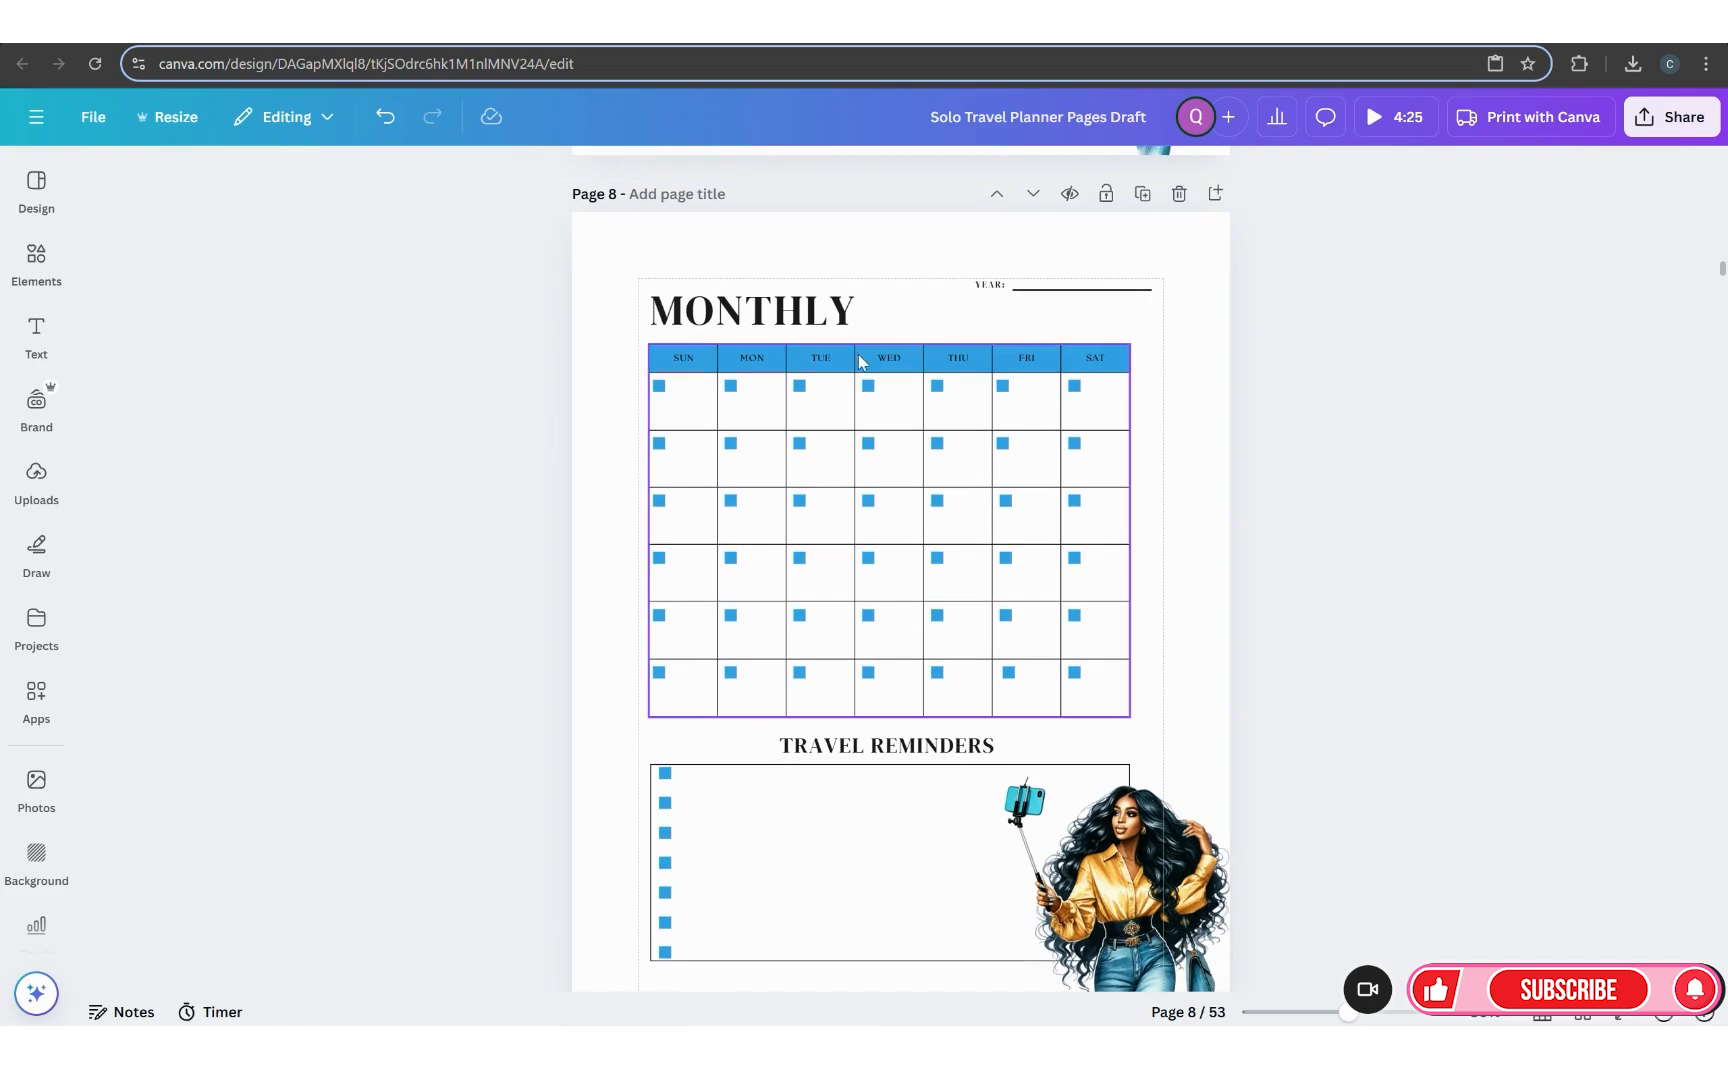
pyautogui.scroll(-2, 980, 483)
pyautogui.scroll(1, 940, 726)
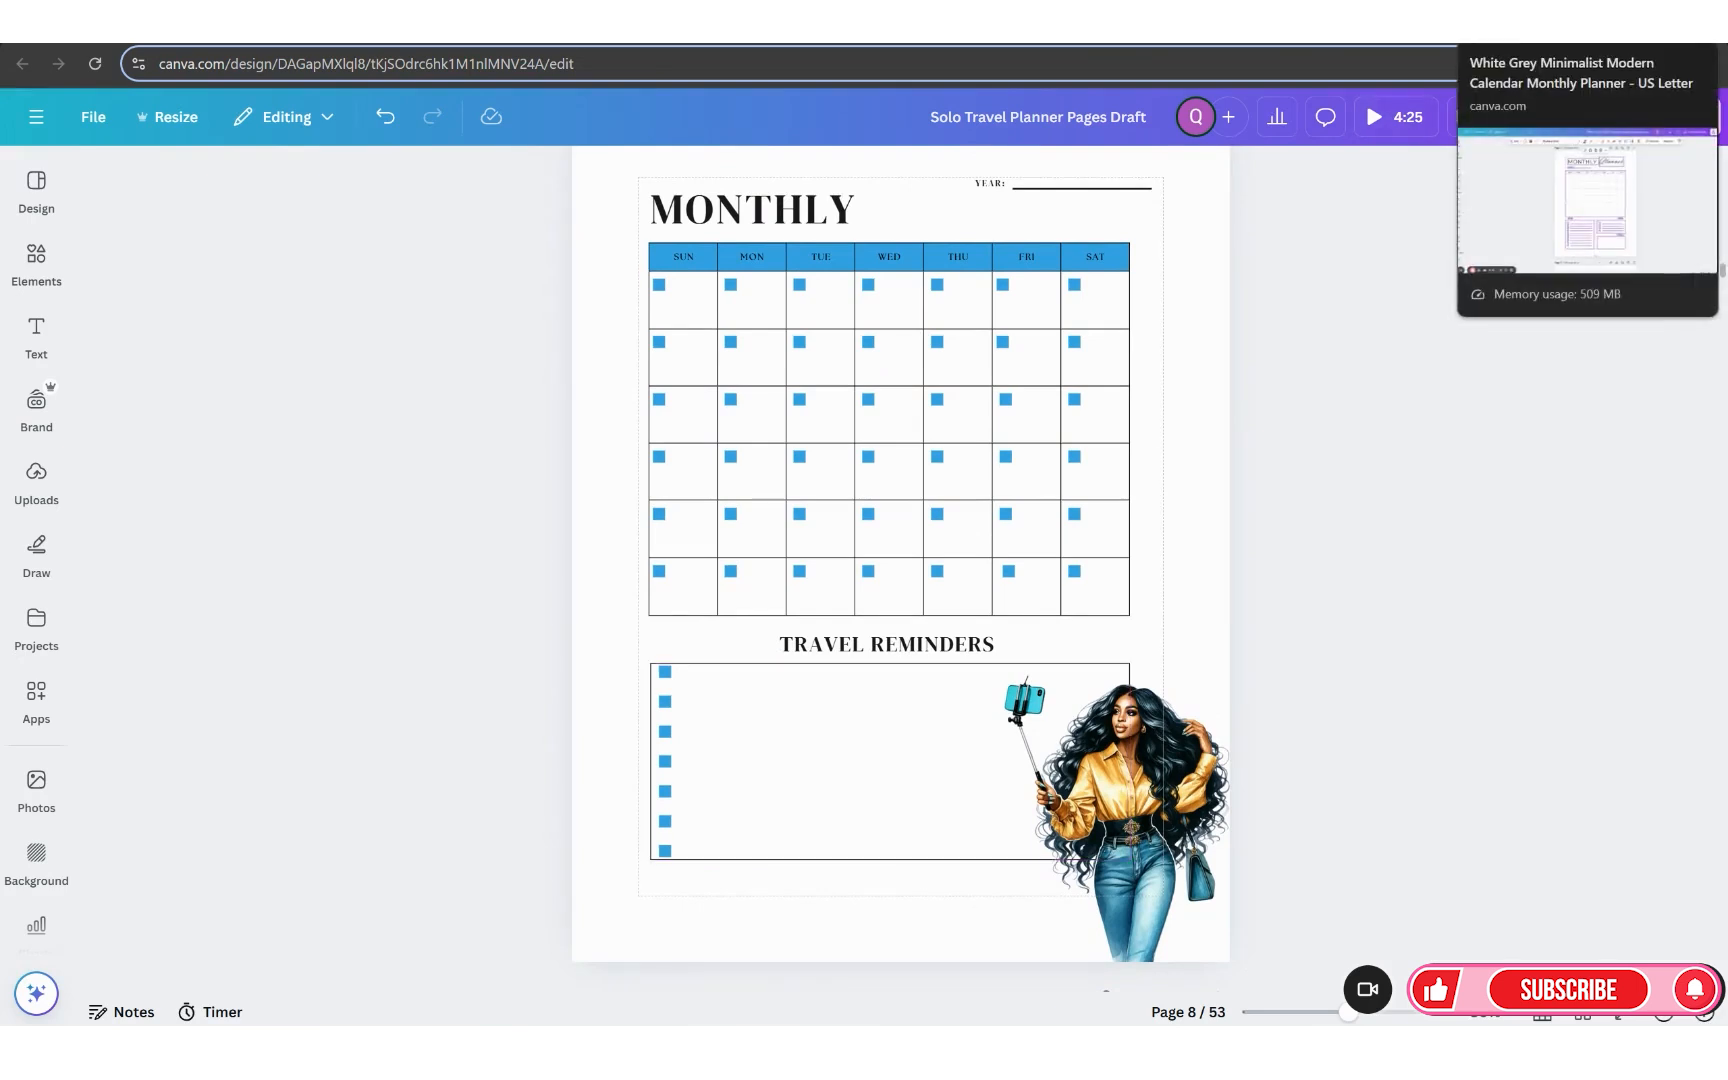
pyautogui.click(1489, 30)
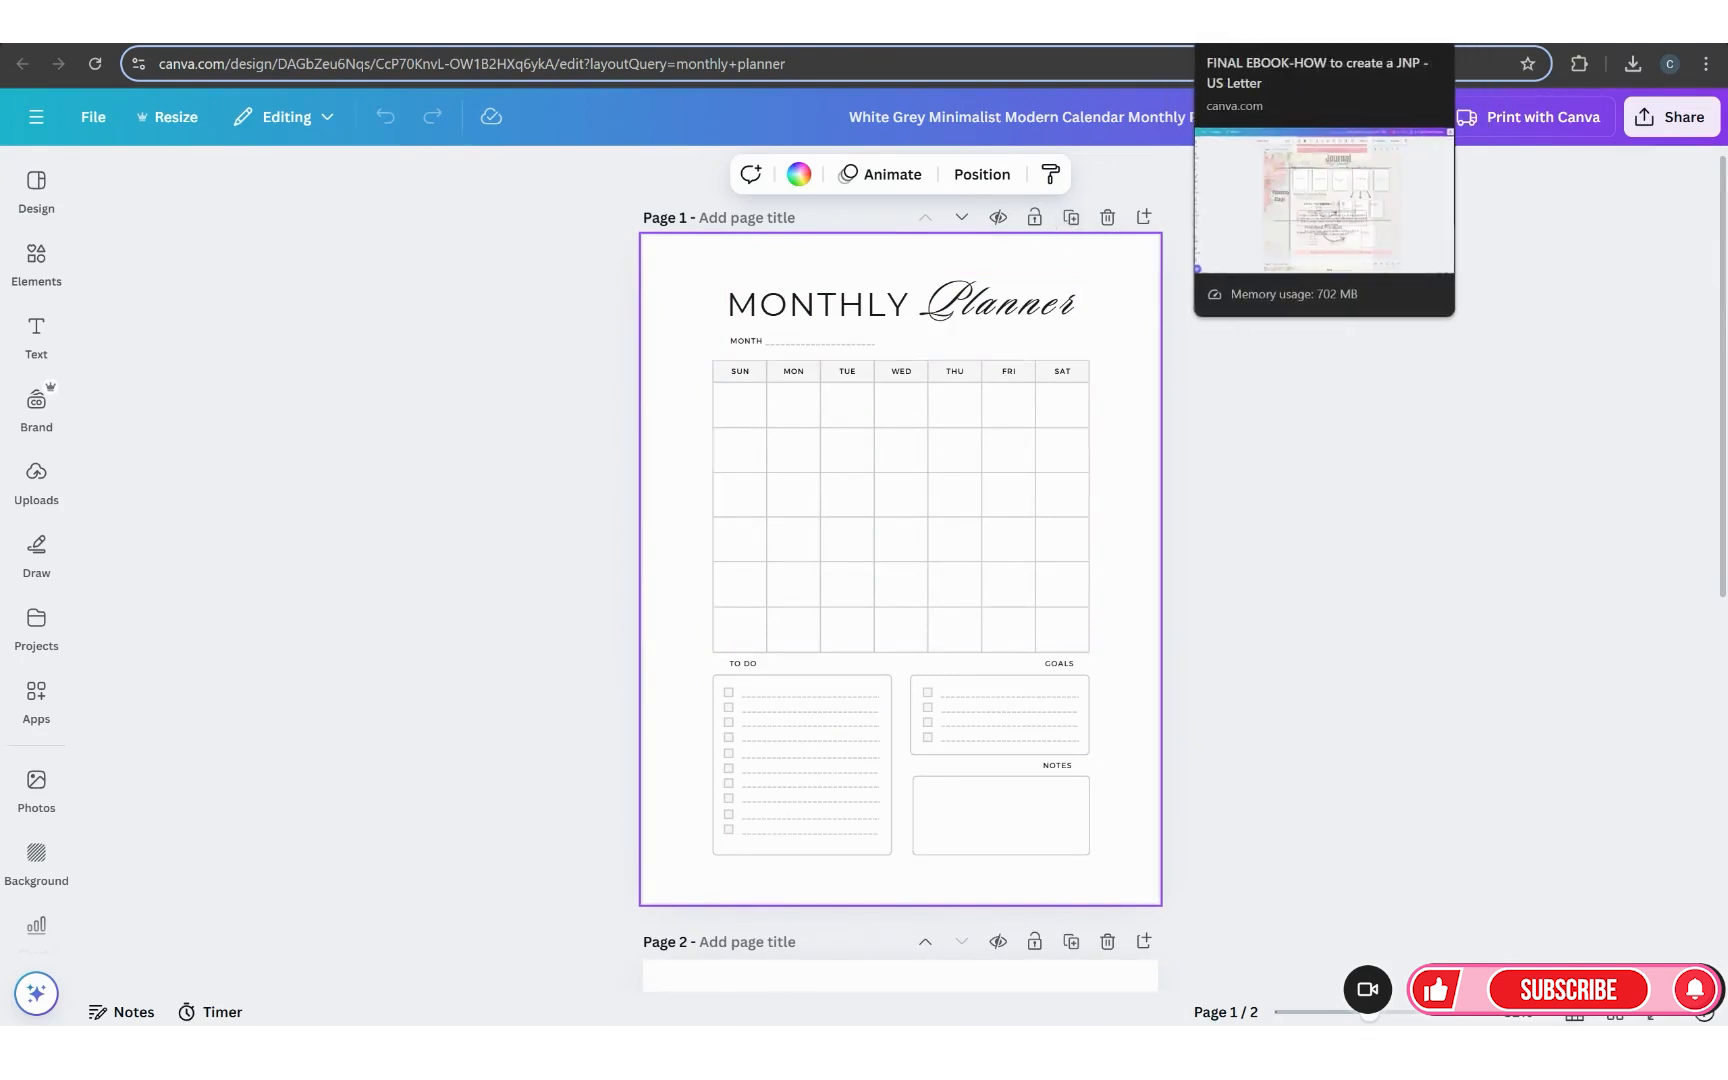
pyautogui.click(1130, 40)
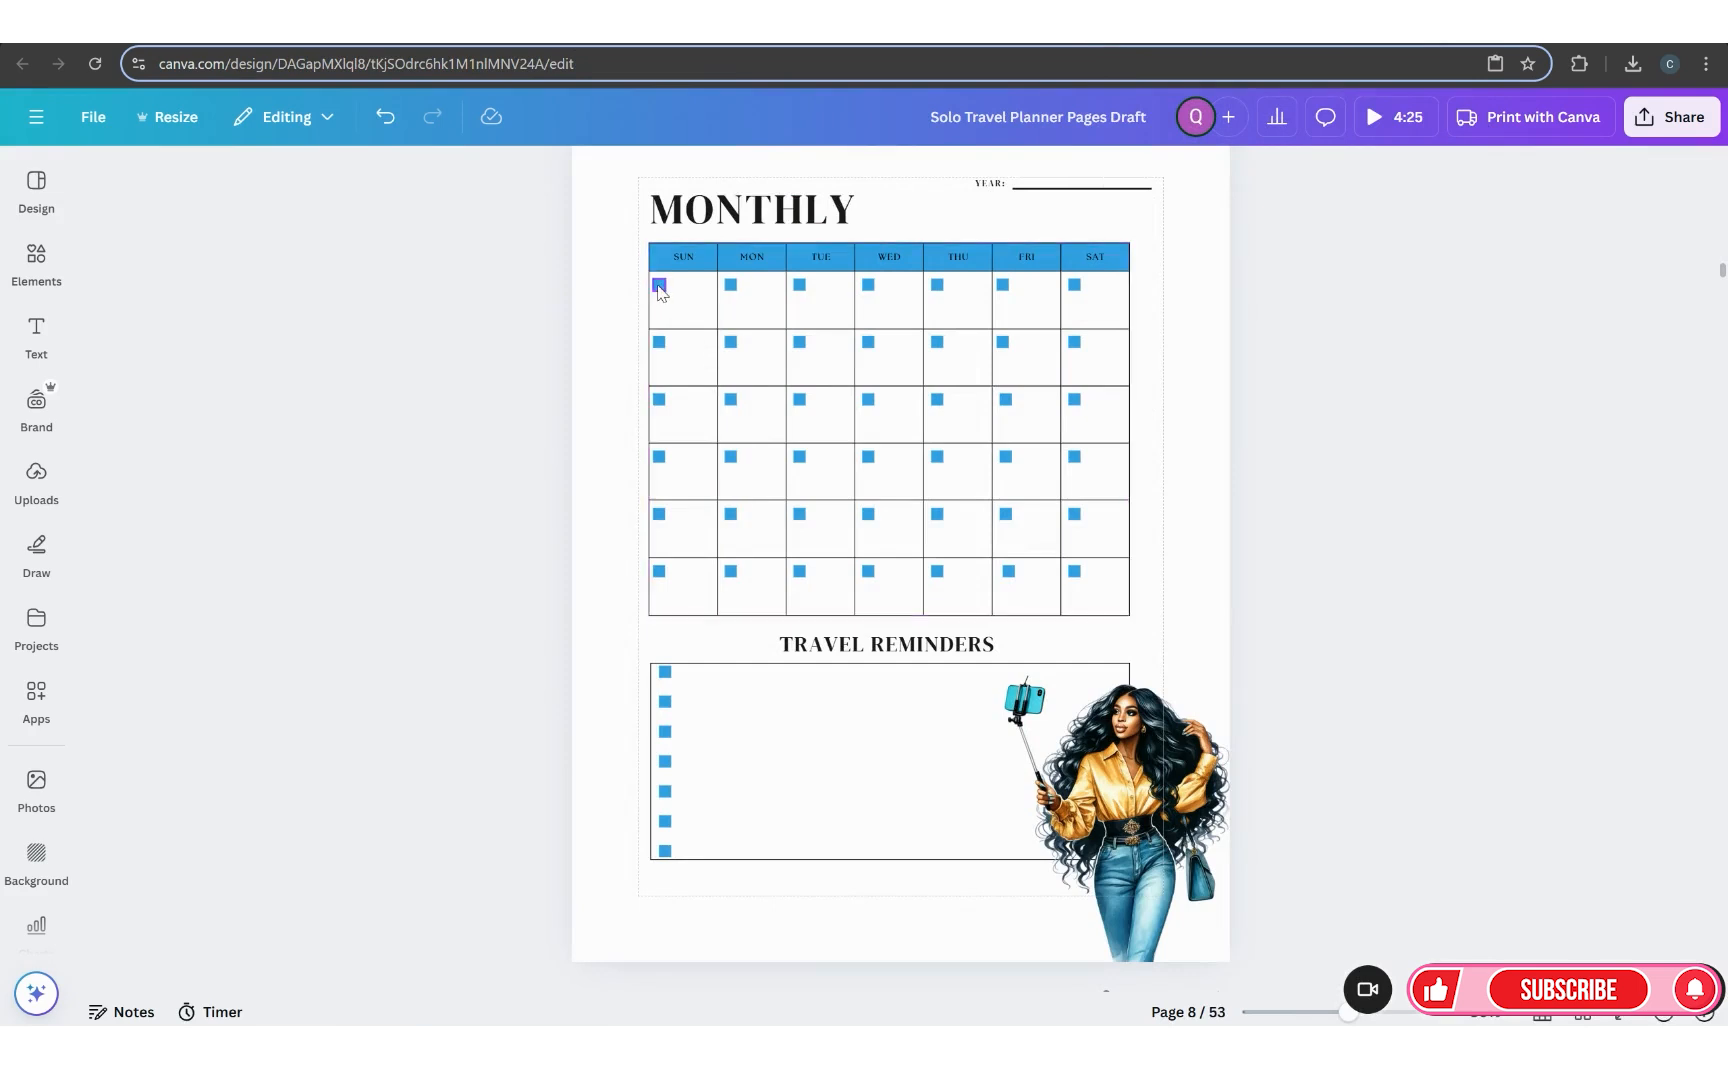
# Step: Zoom in on page 8 and review the calendar, the Travel Reminders box and the woman illustration
pyautogui.click(1347, 1009)
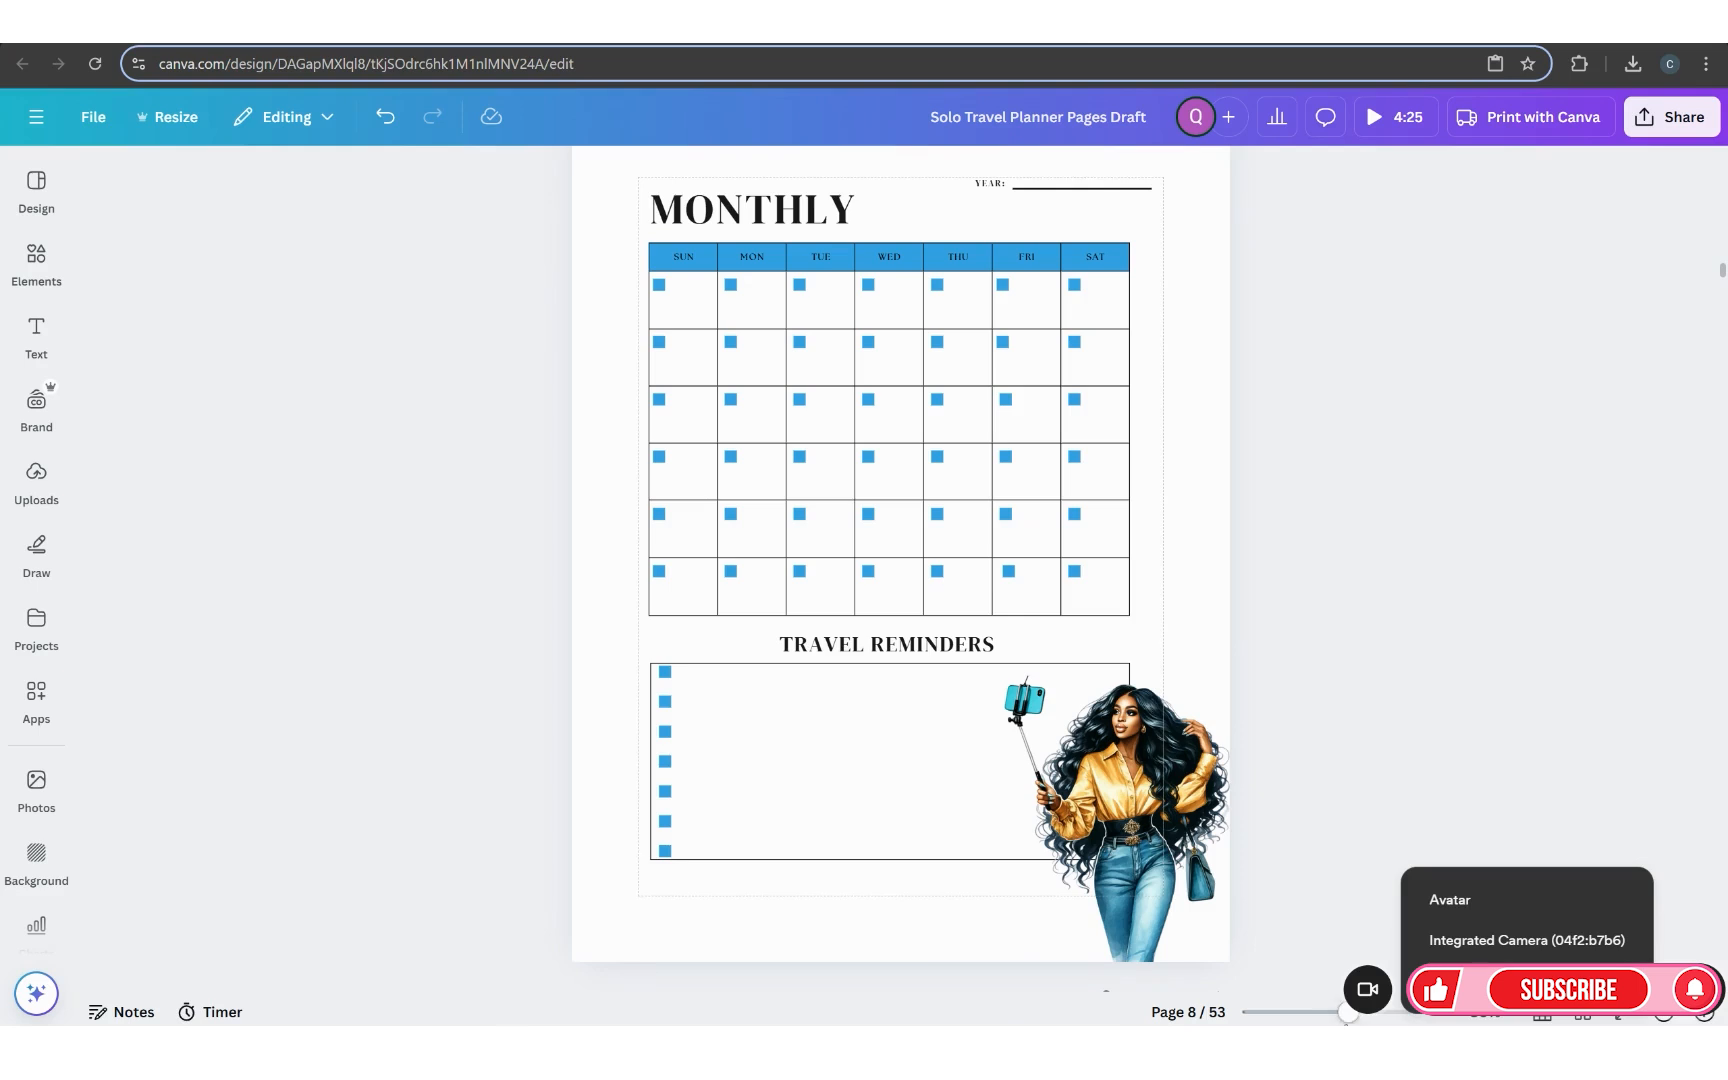
pyautogui.moveTo(1347, 1012); pyautogui.dragTo(1360, 1012)
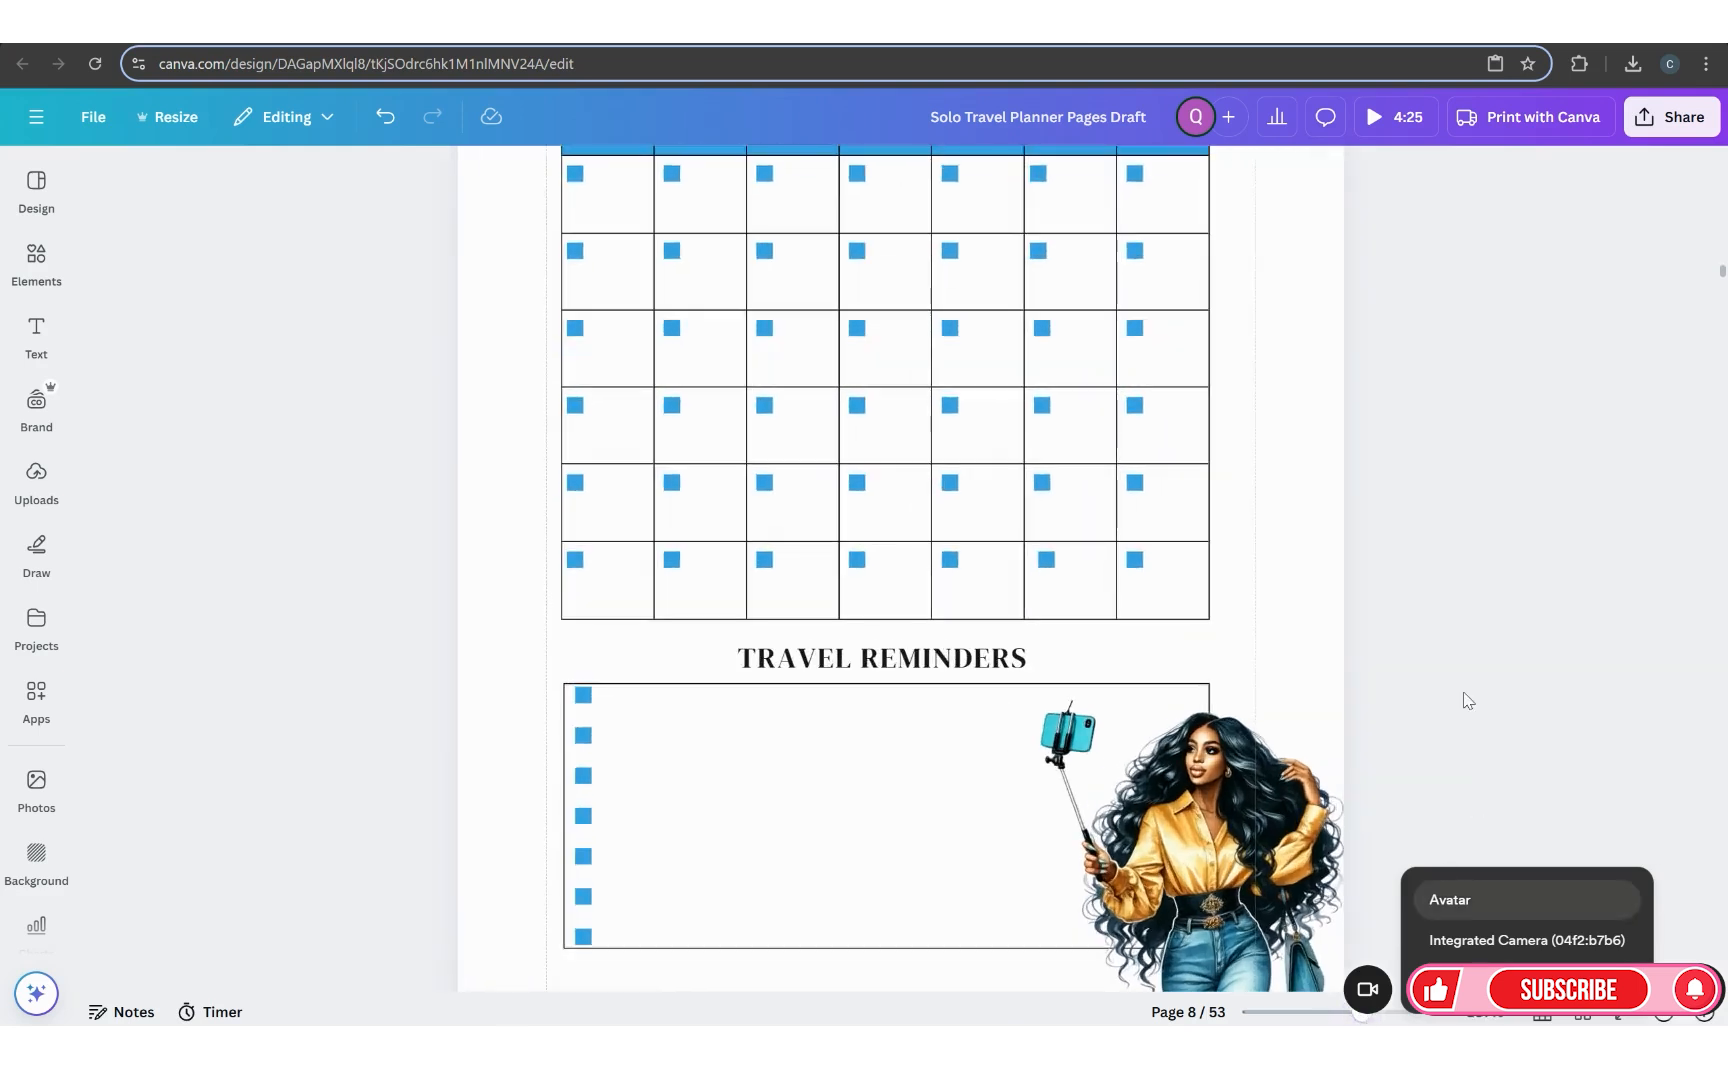
pyautogui.scroll(2, 1018, 548)
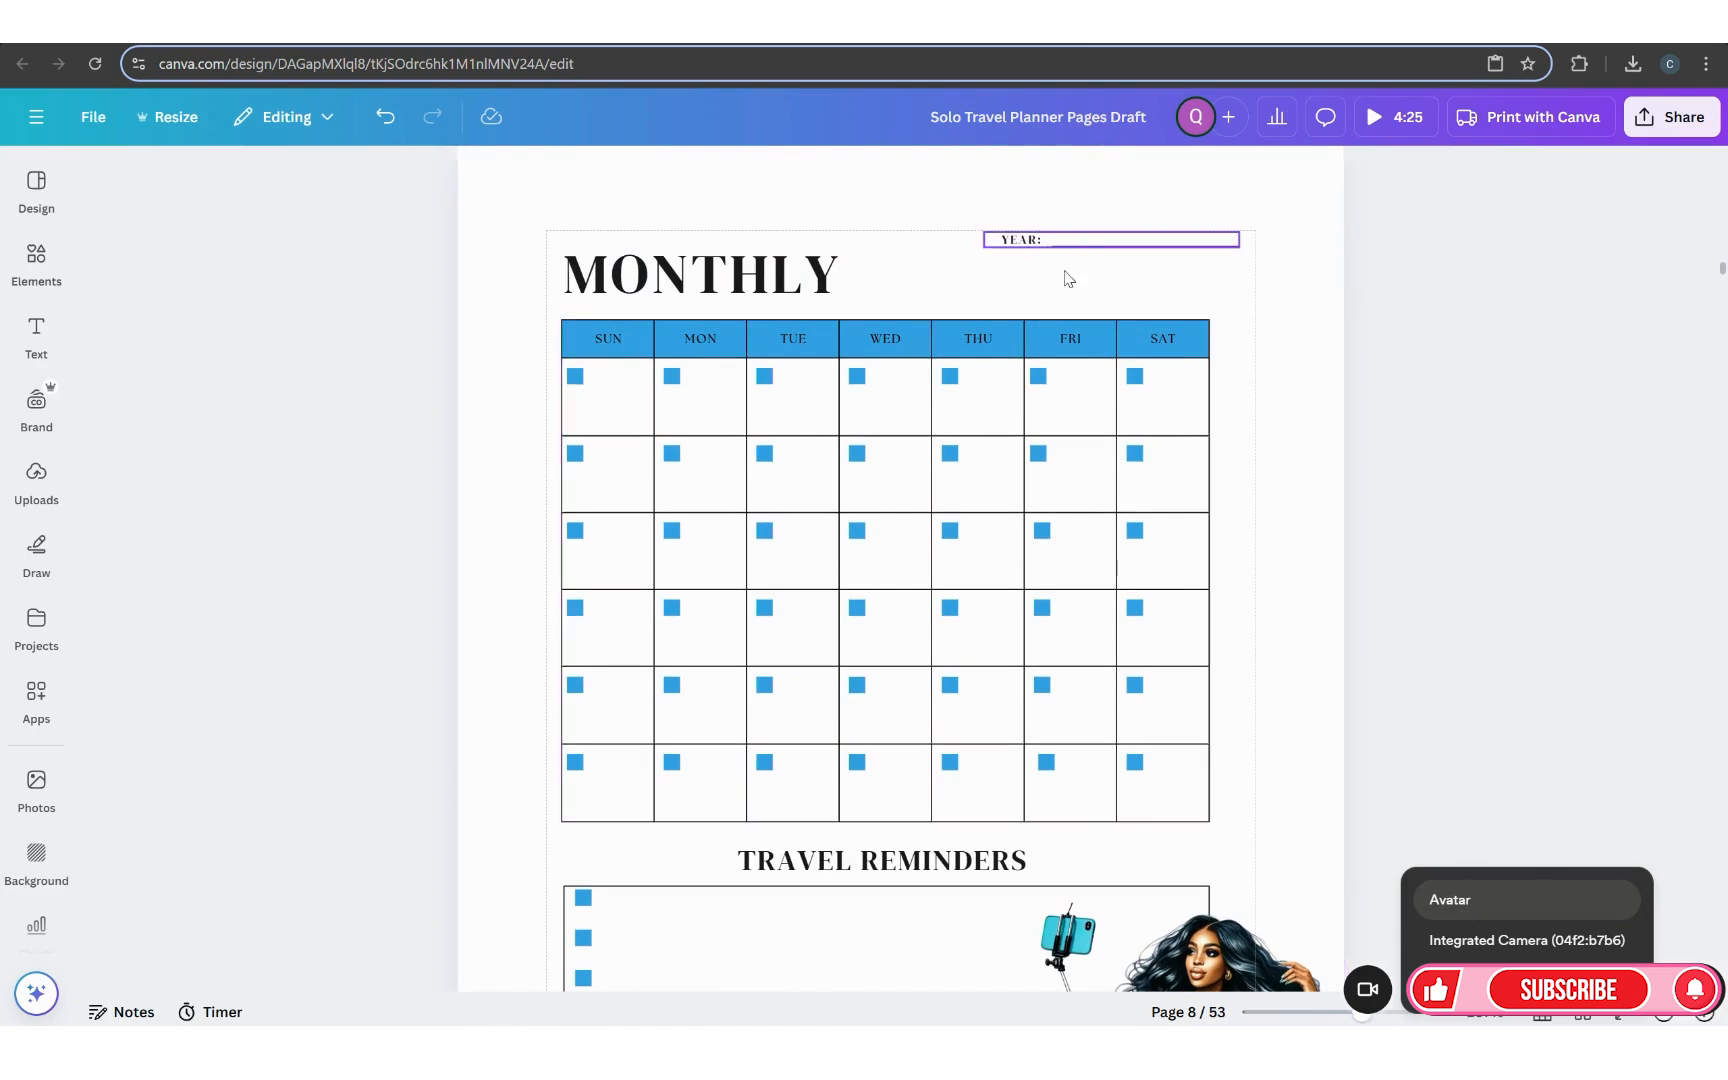
pyautogui.scroll(-3, 930, 810)
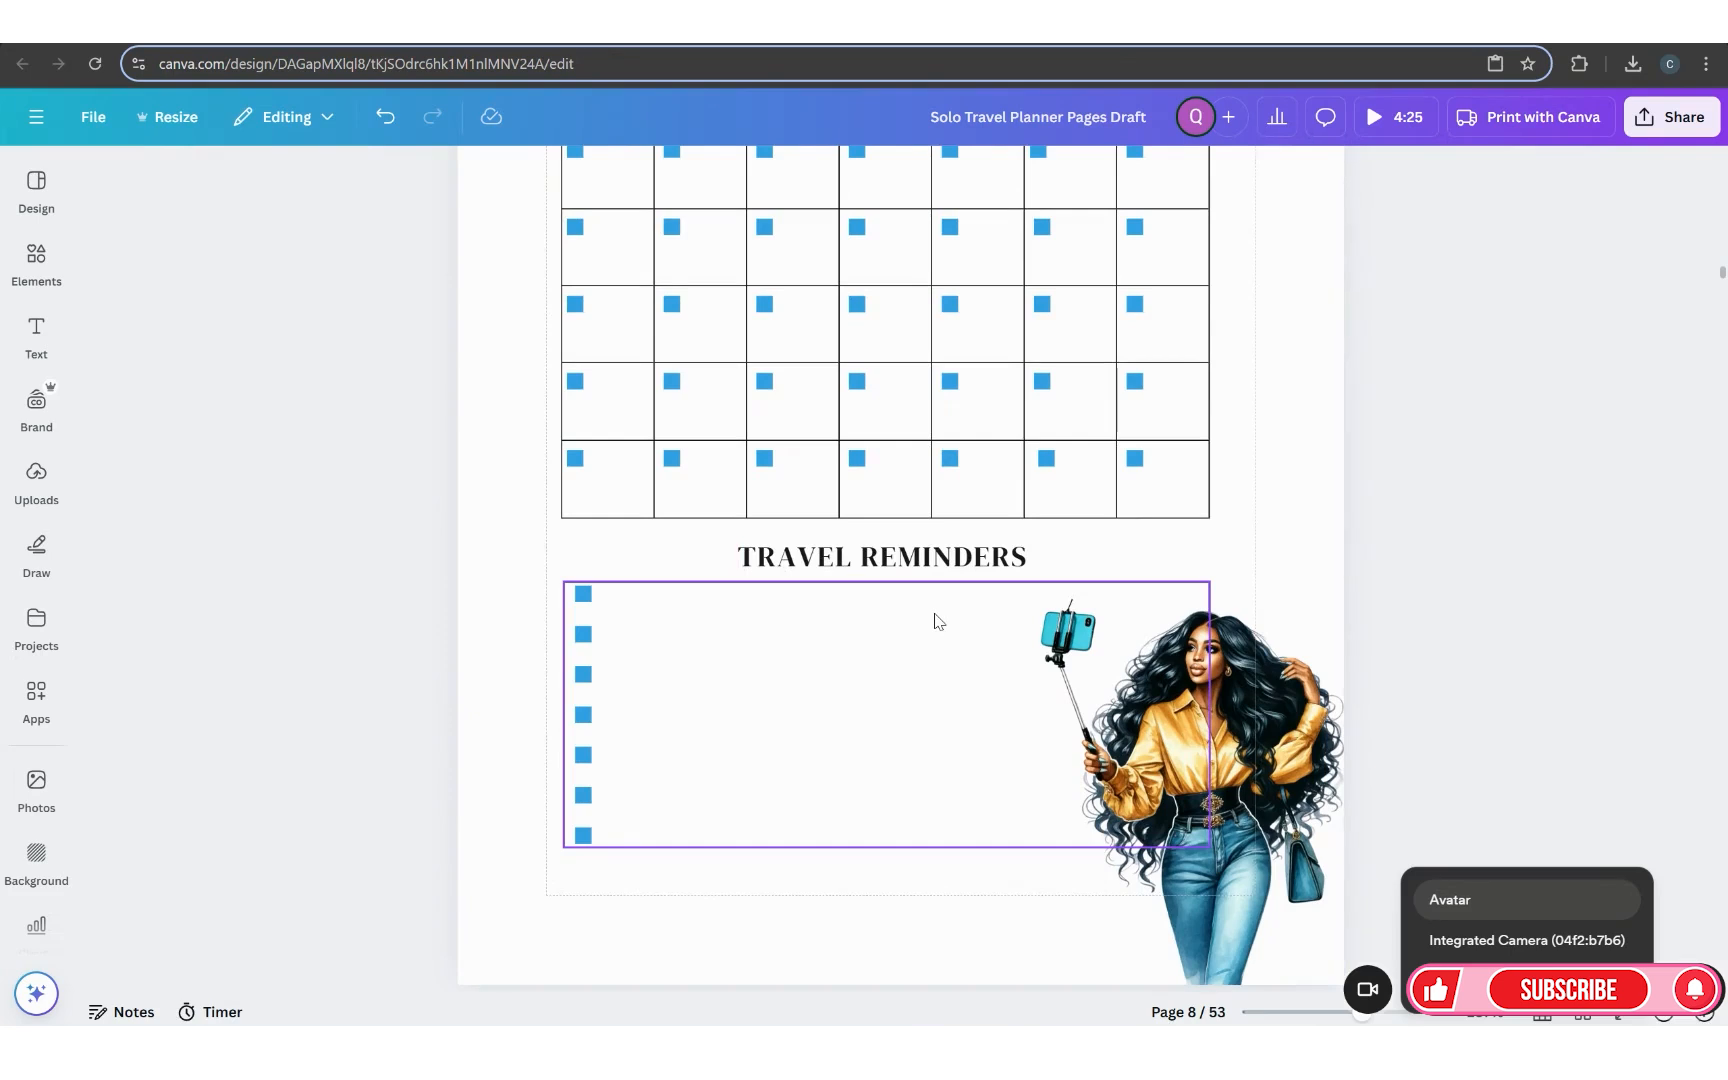
pyautogui.scroll(-2, 1470, 630)
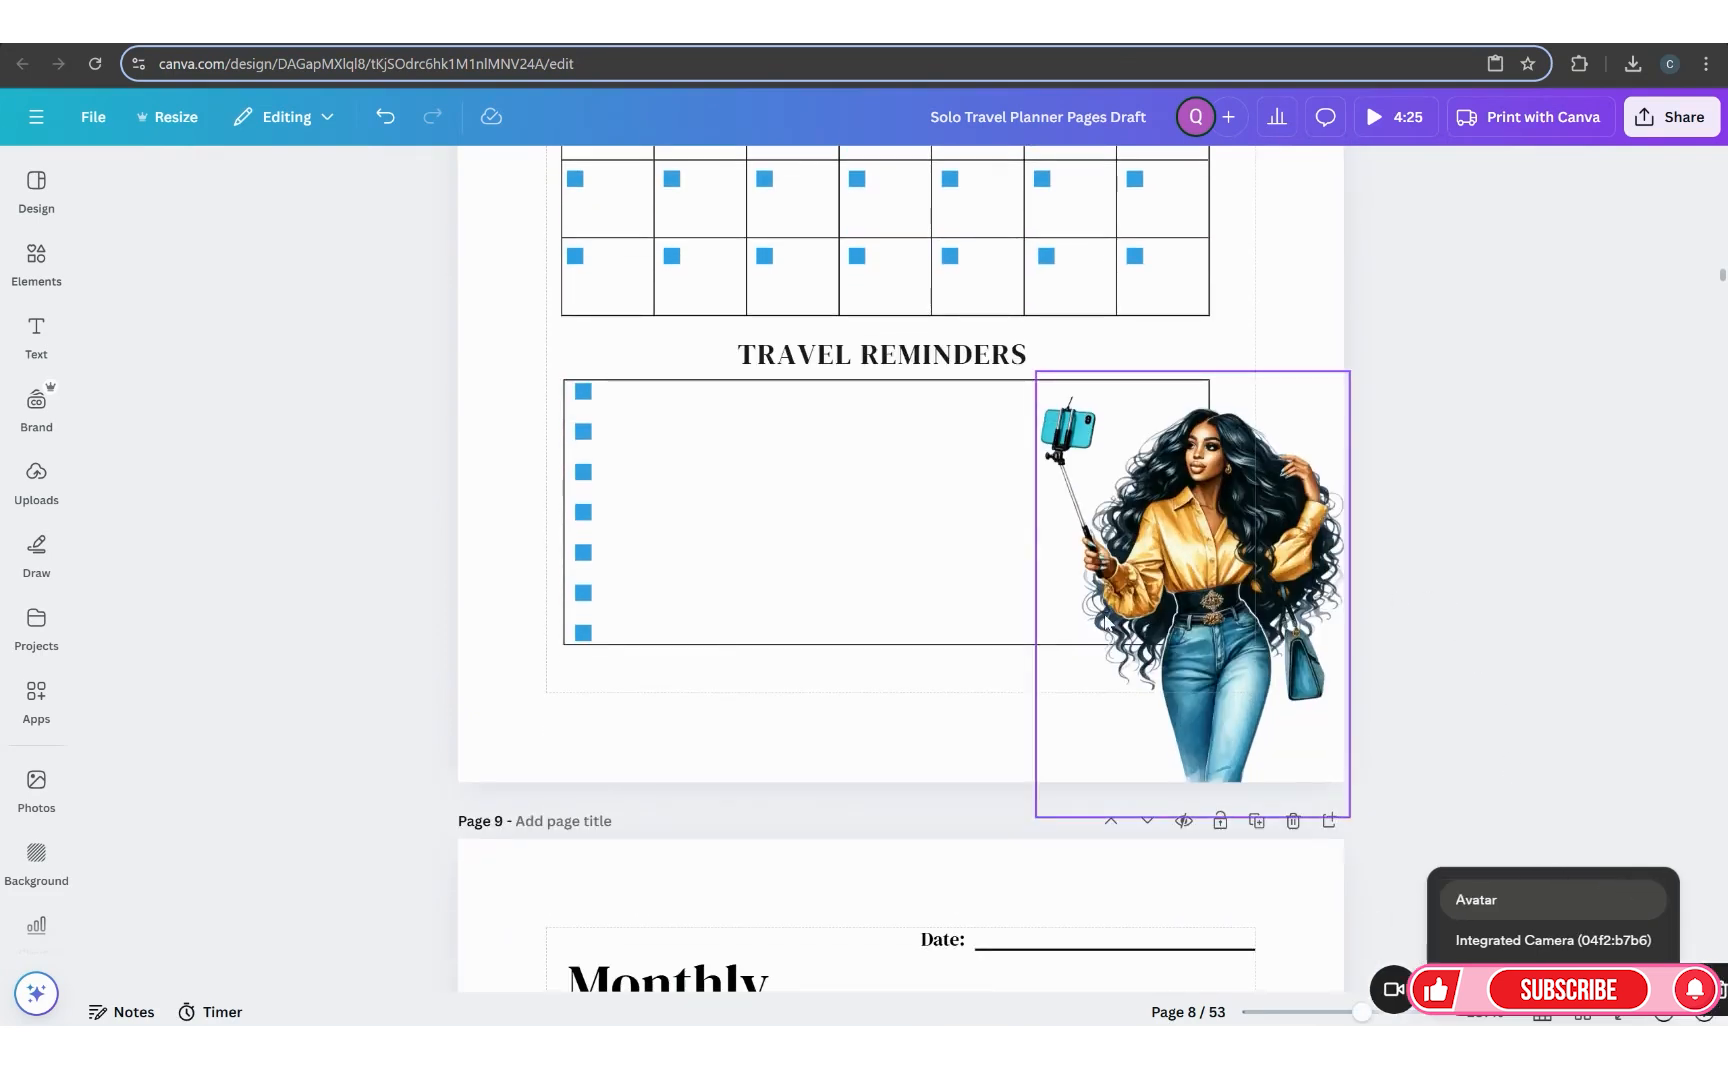
pyautogui.scroll(5, 1105, 622)
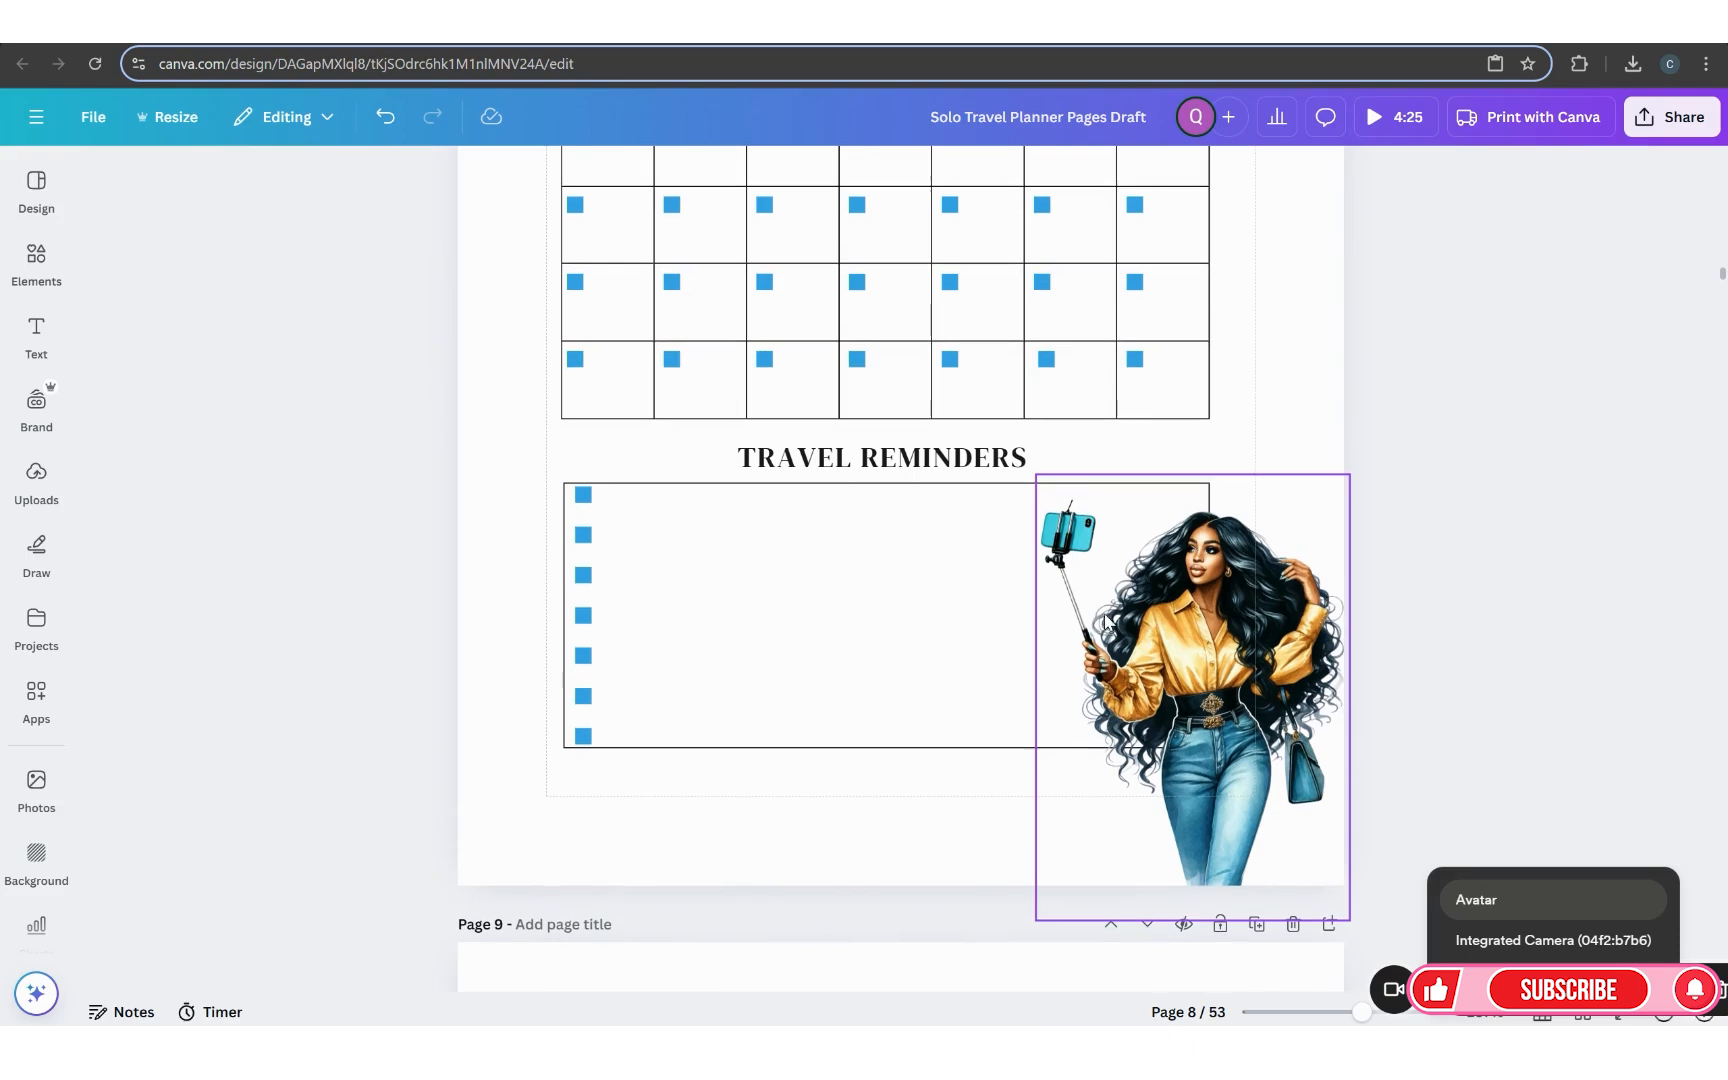
# Step: Show all planner pages as a grid of thumbnails and duplicate the monthly page on page 8
pyautogui.scroll(-2, 1101, 655)
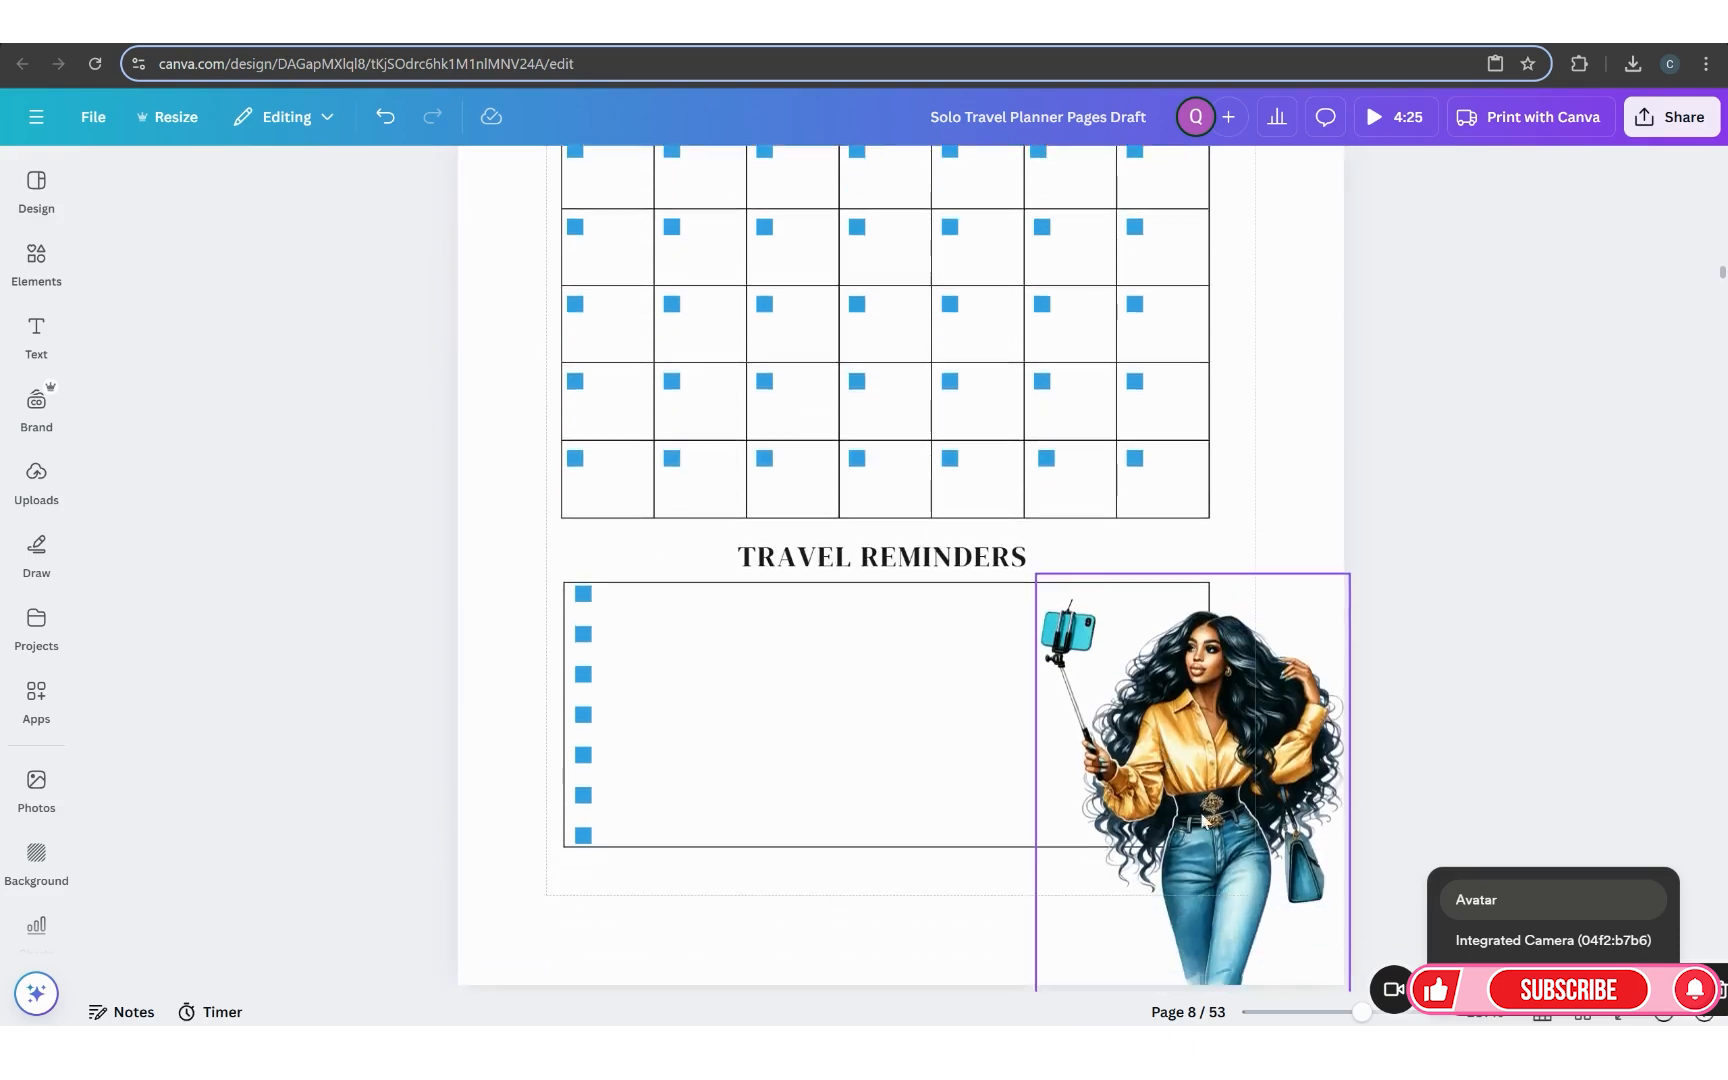
pyautogui.click(1341, 1012)
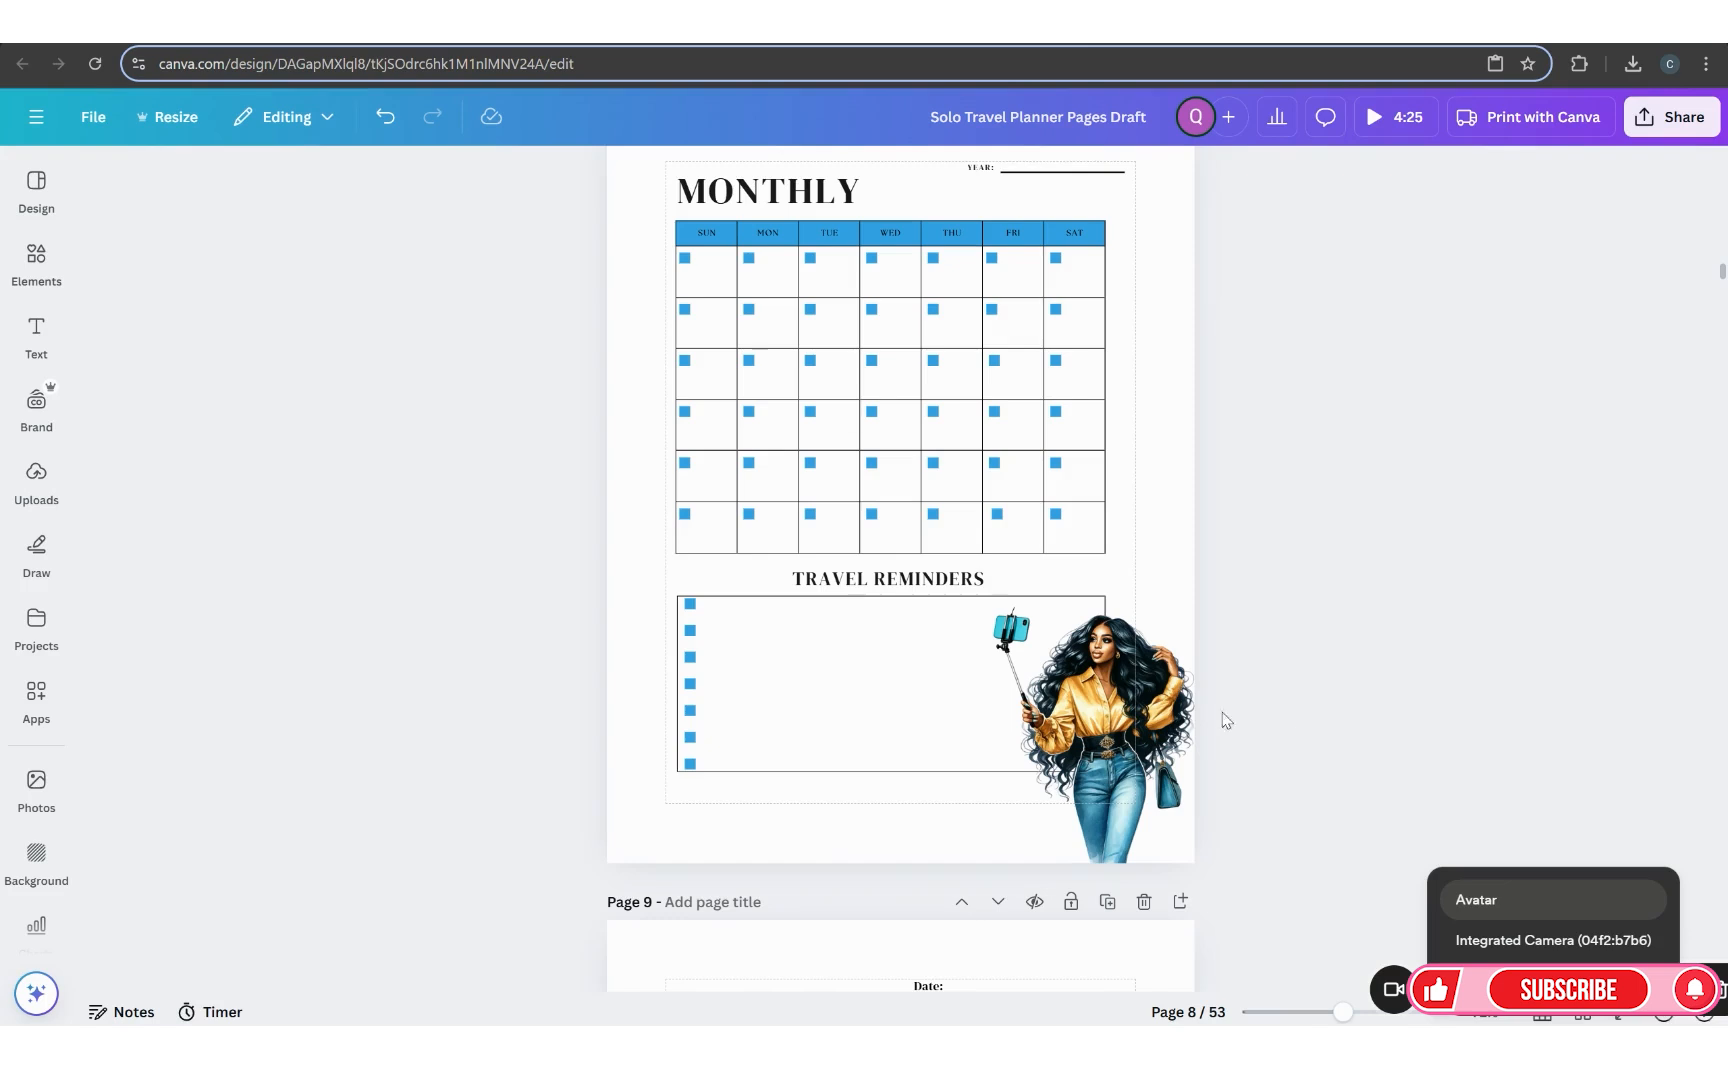
pyautogui.scroll(1, 1088, 518)
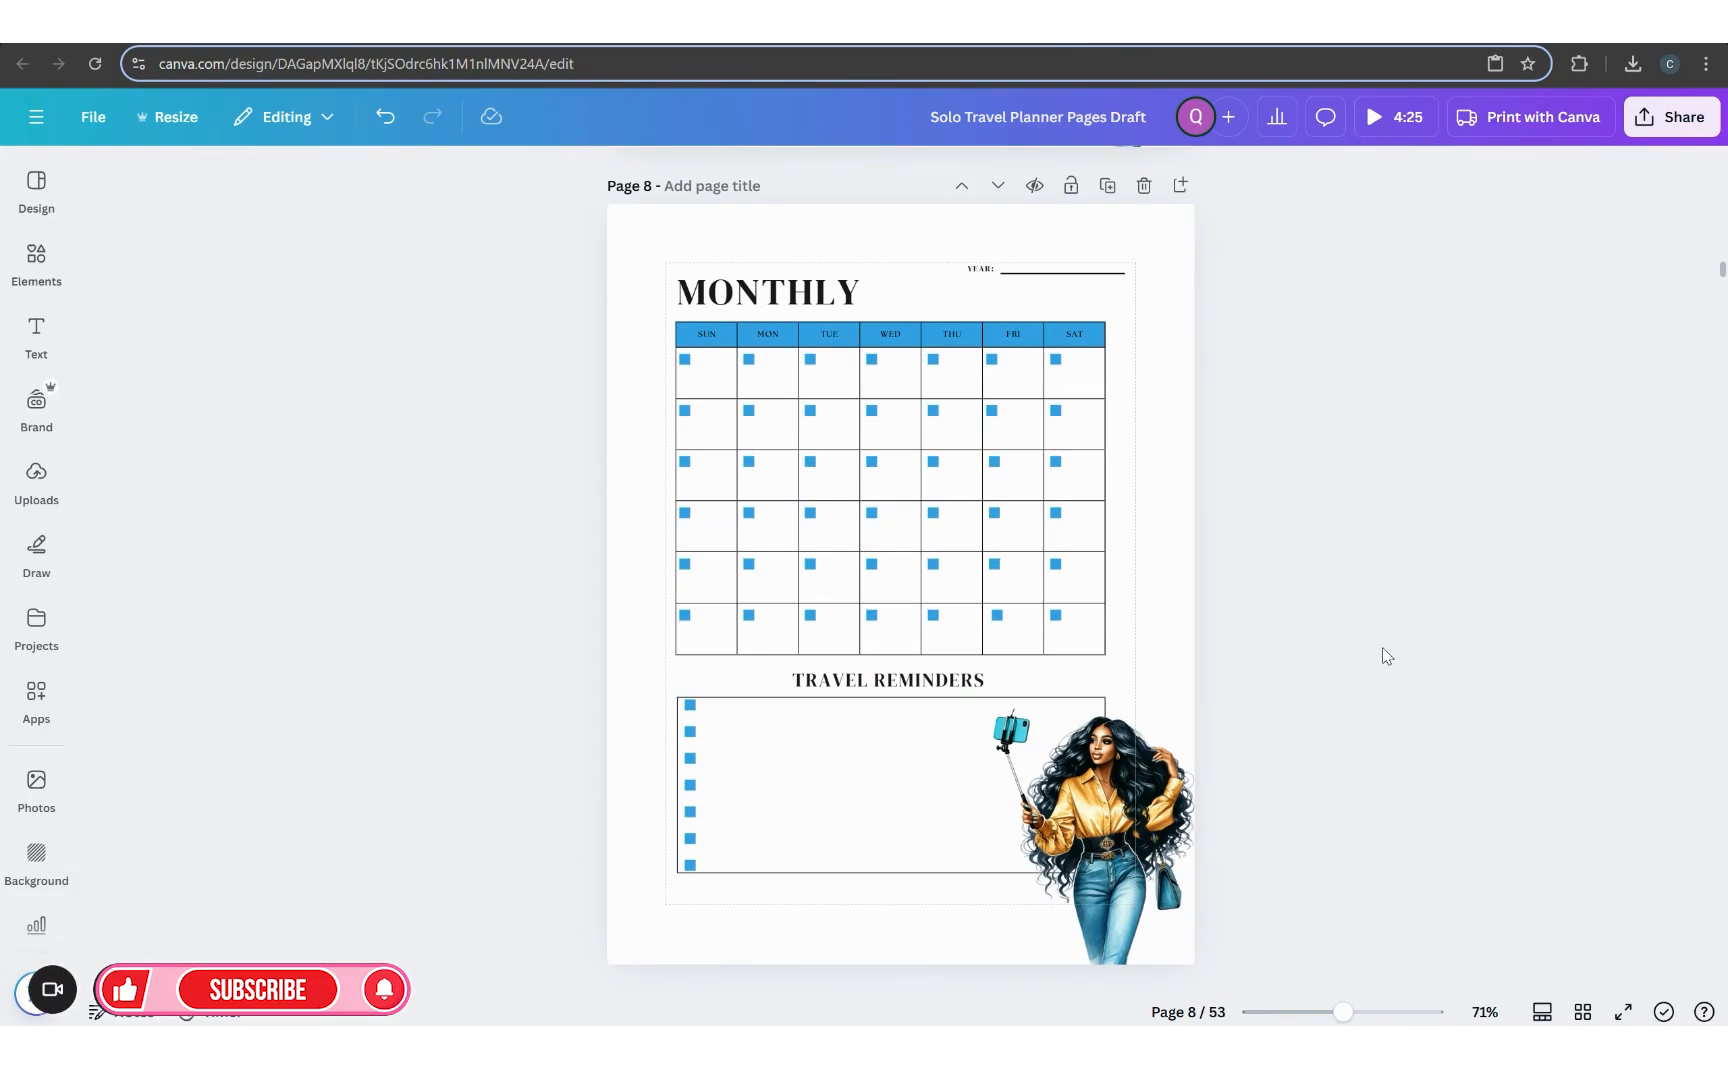
pyautogui.click(1583, 1012)
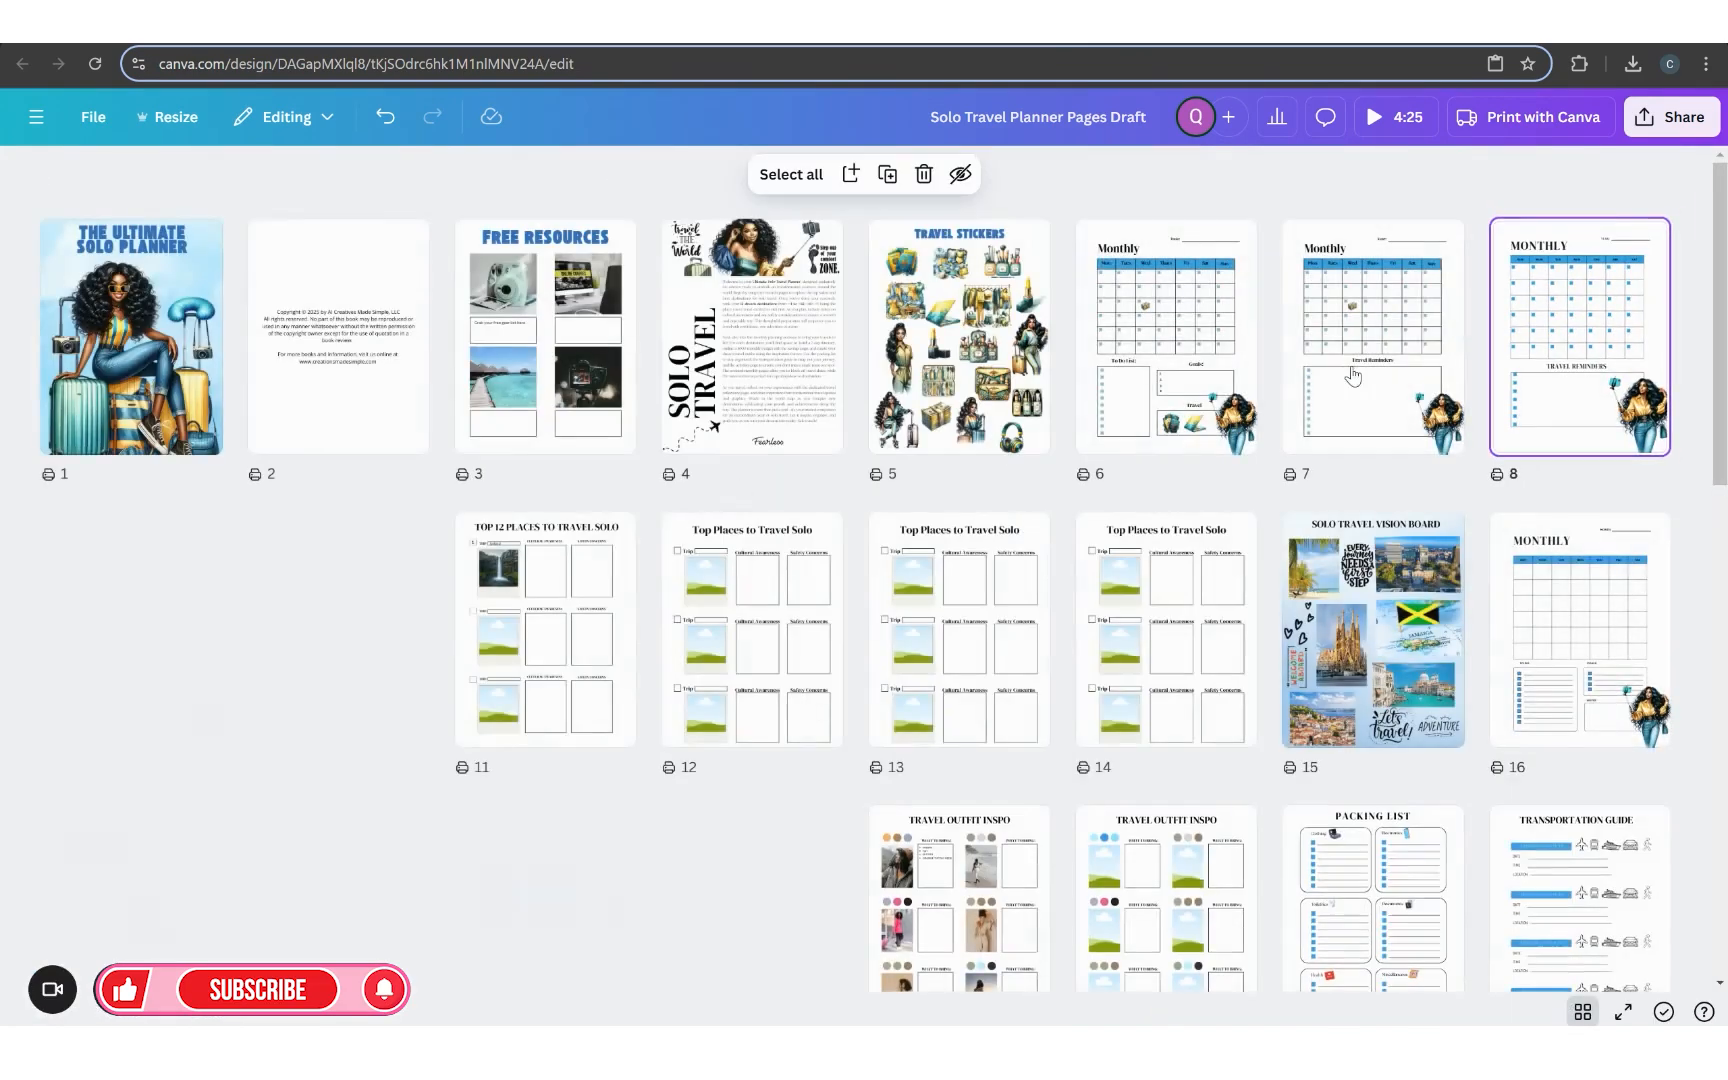
pyautogui.moveTo(1584, 401)
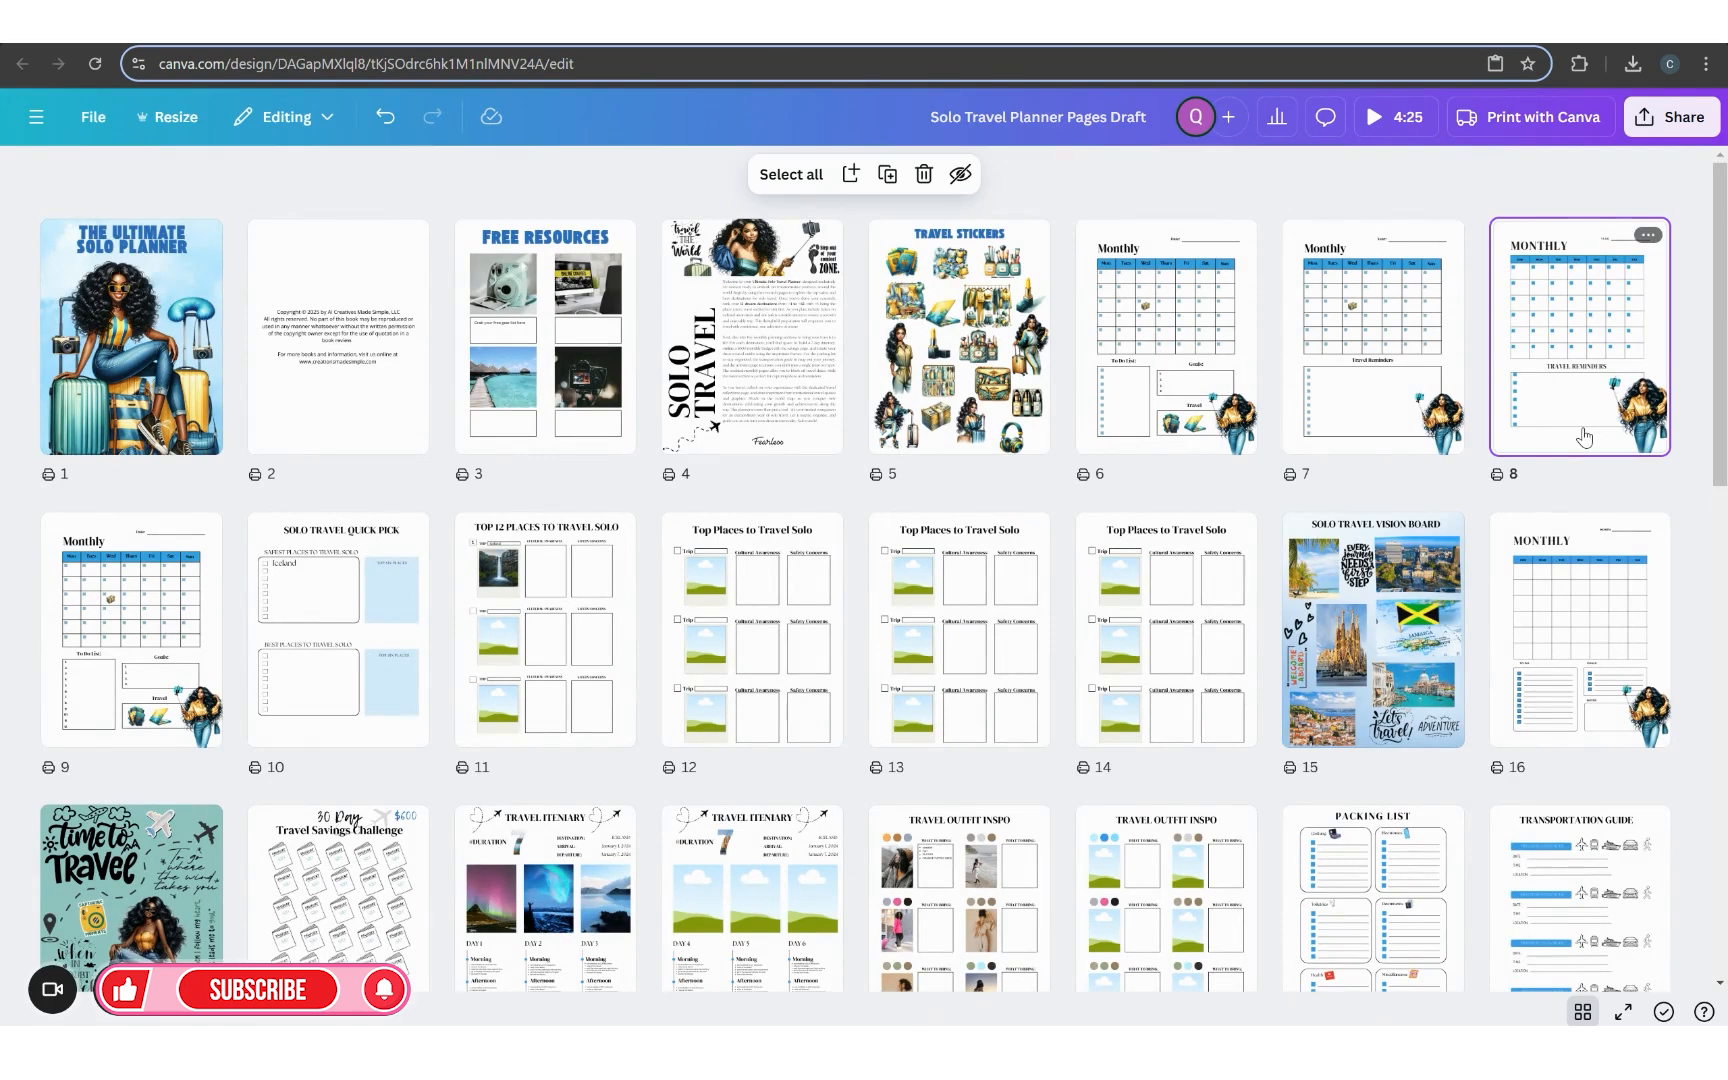
pyautogui.moveTo(1258, 413)
pyautogui.click(1647, 236)
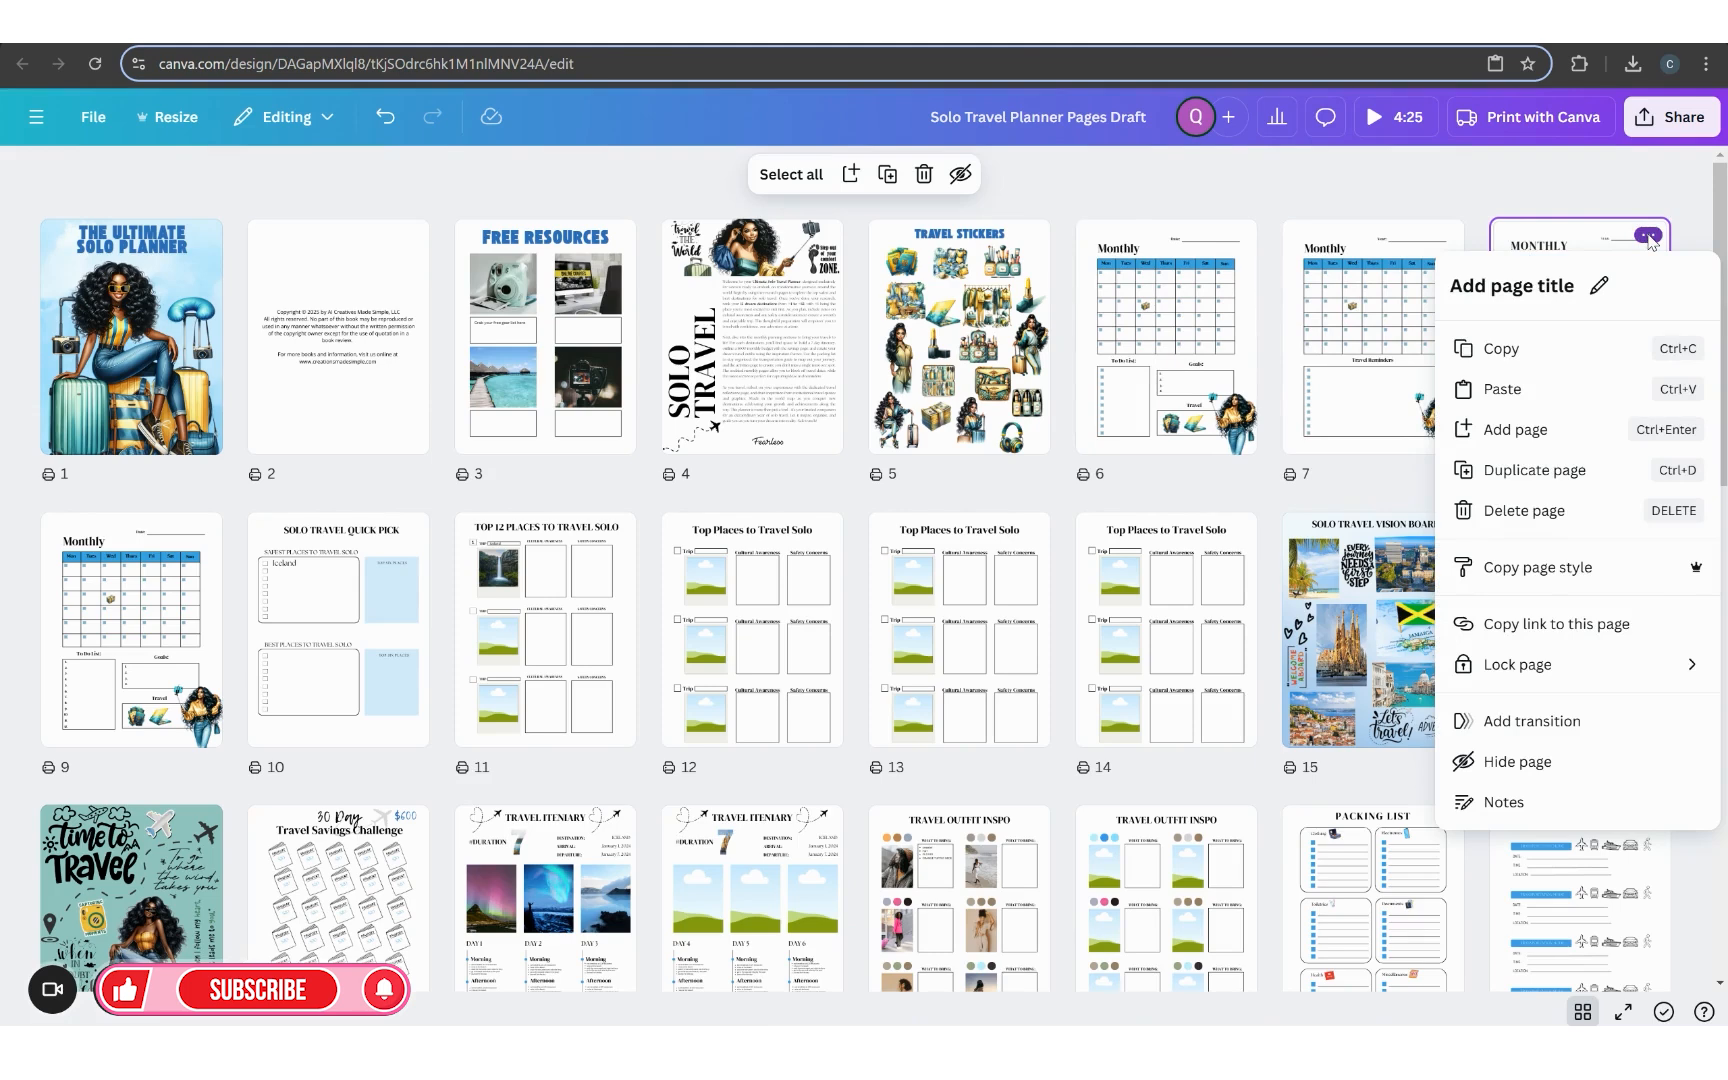
pyautogui.click(1540, 471)
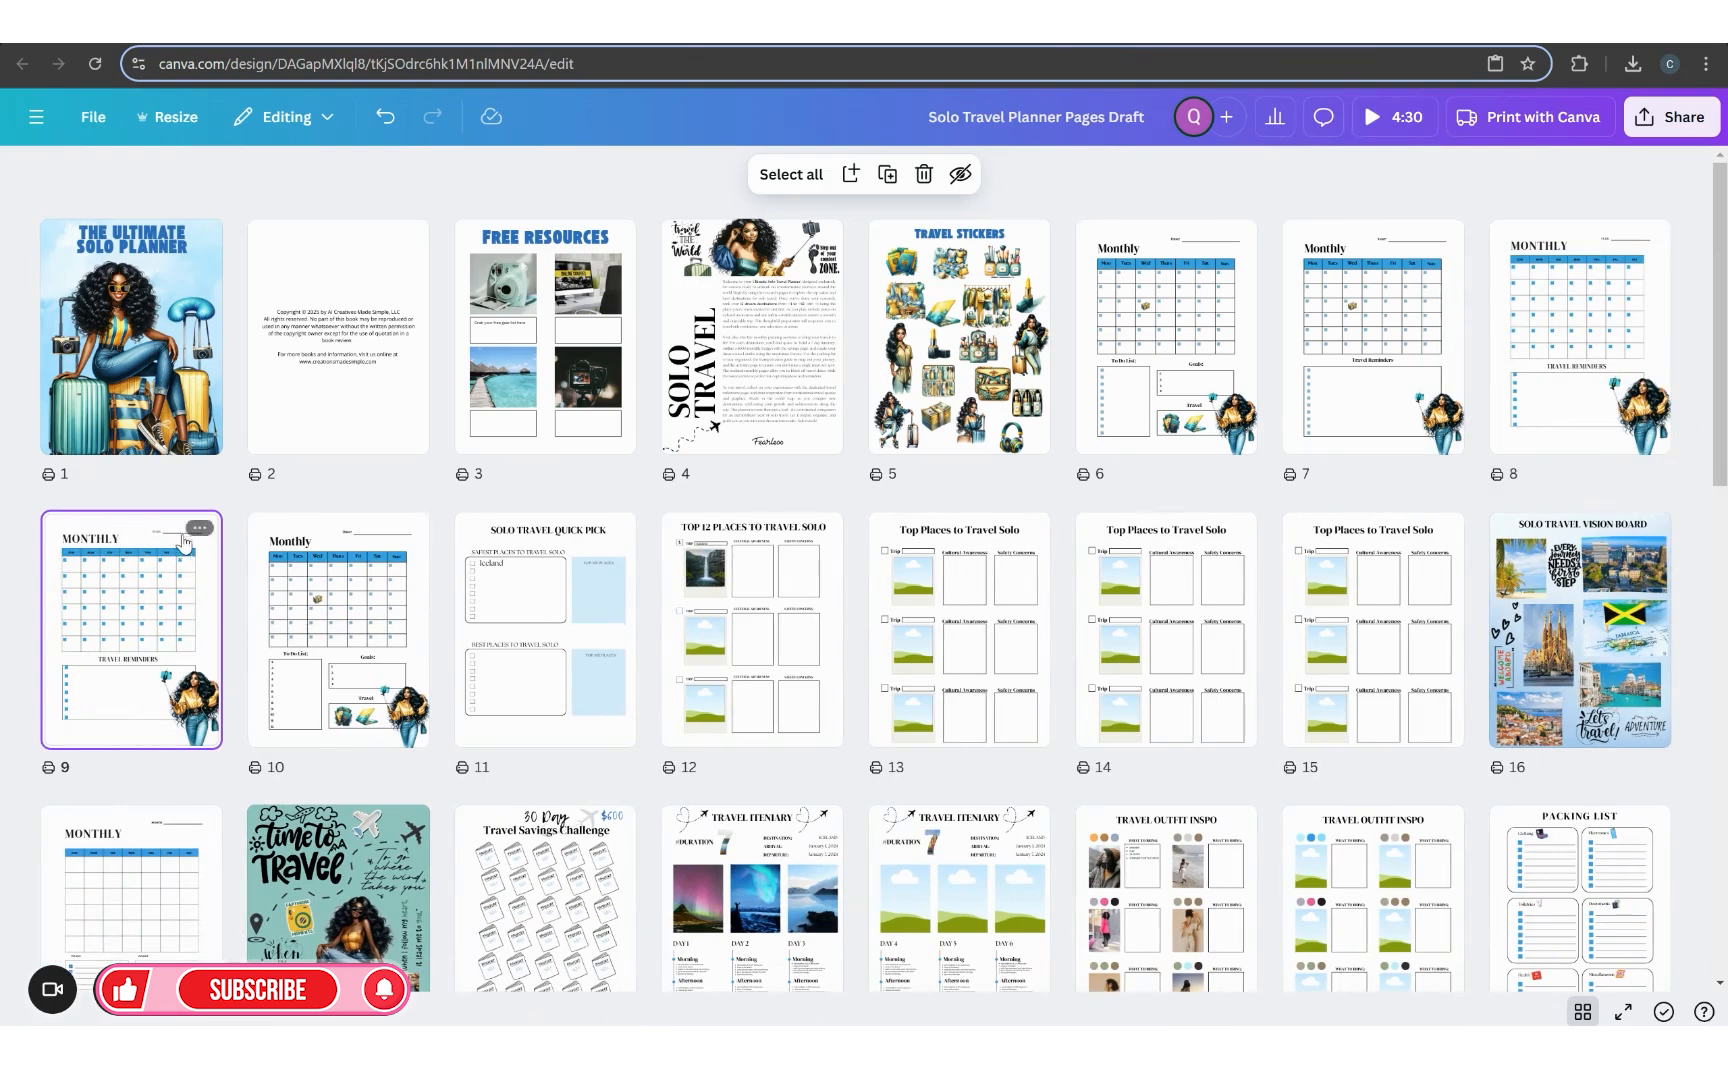
pyautogui.click(195, 530)
pyautogui.click(283, 731)
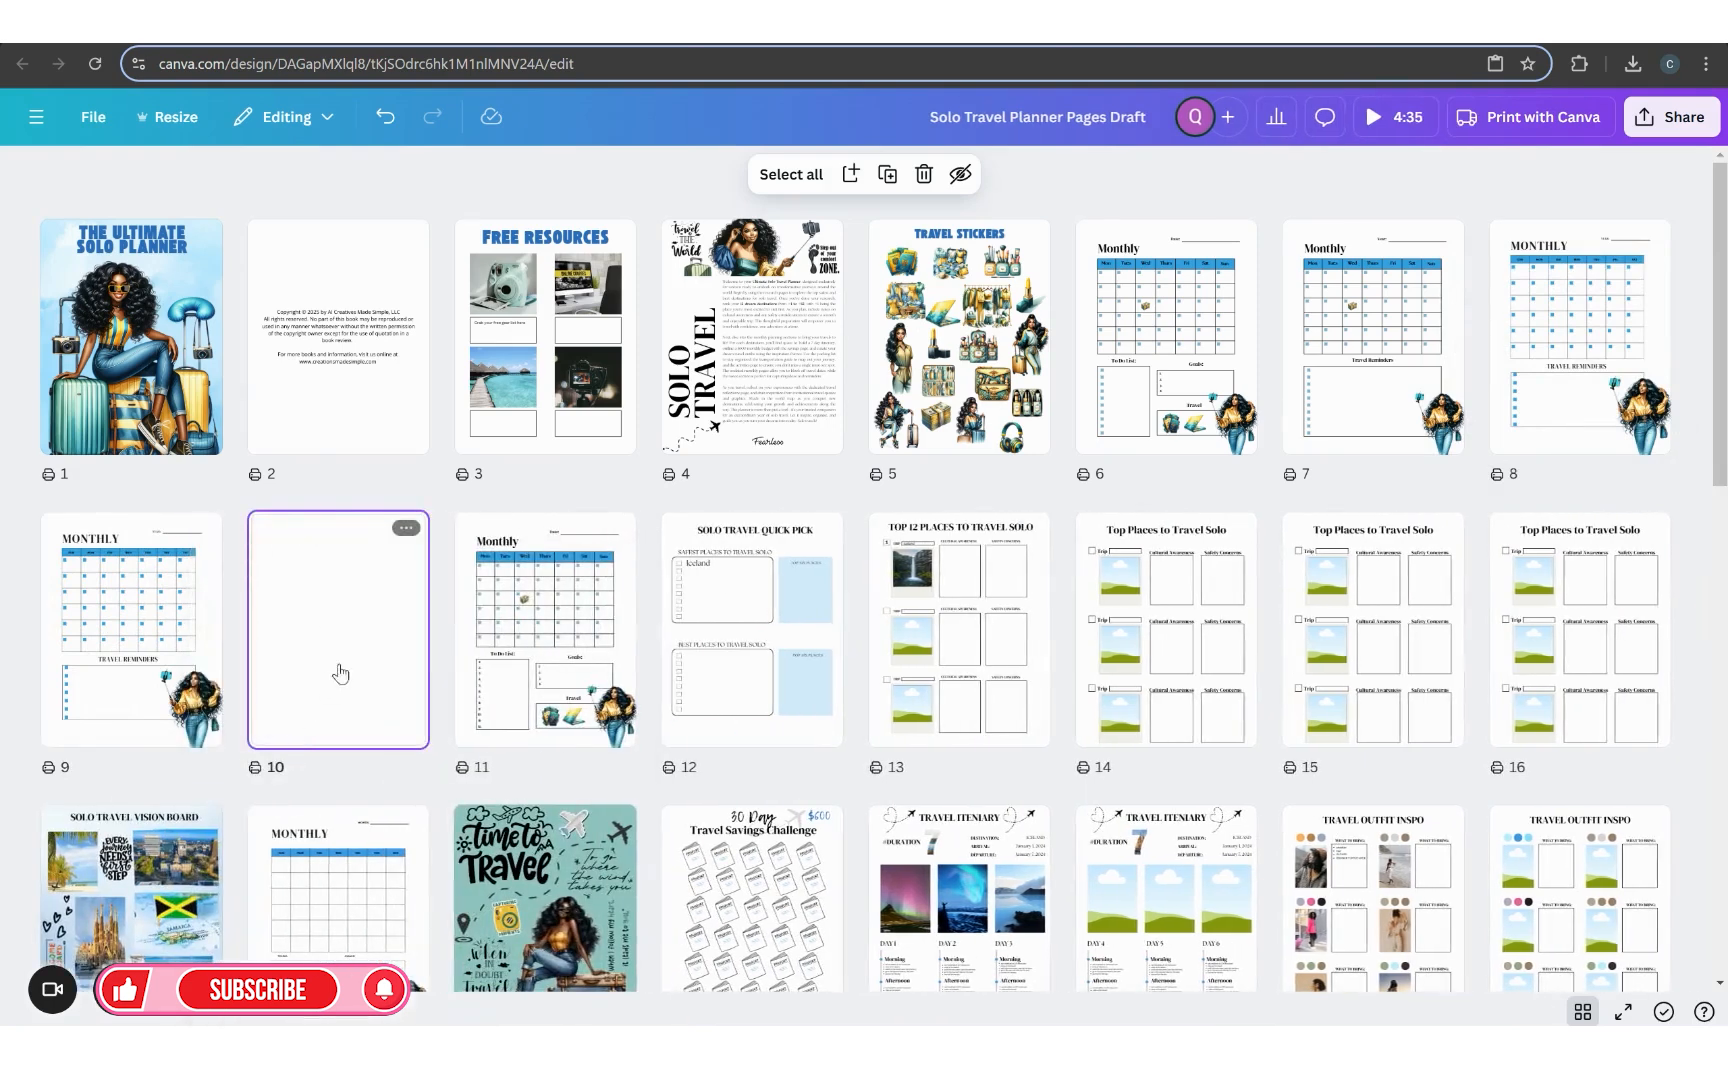
pyautogui.click(385, 116)
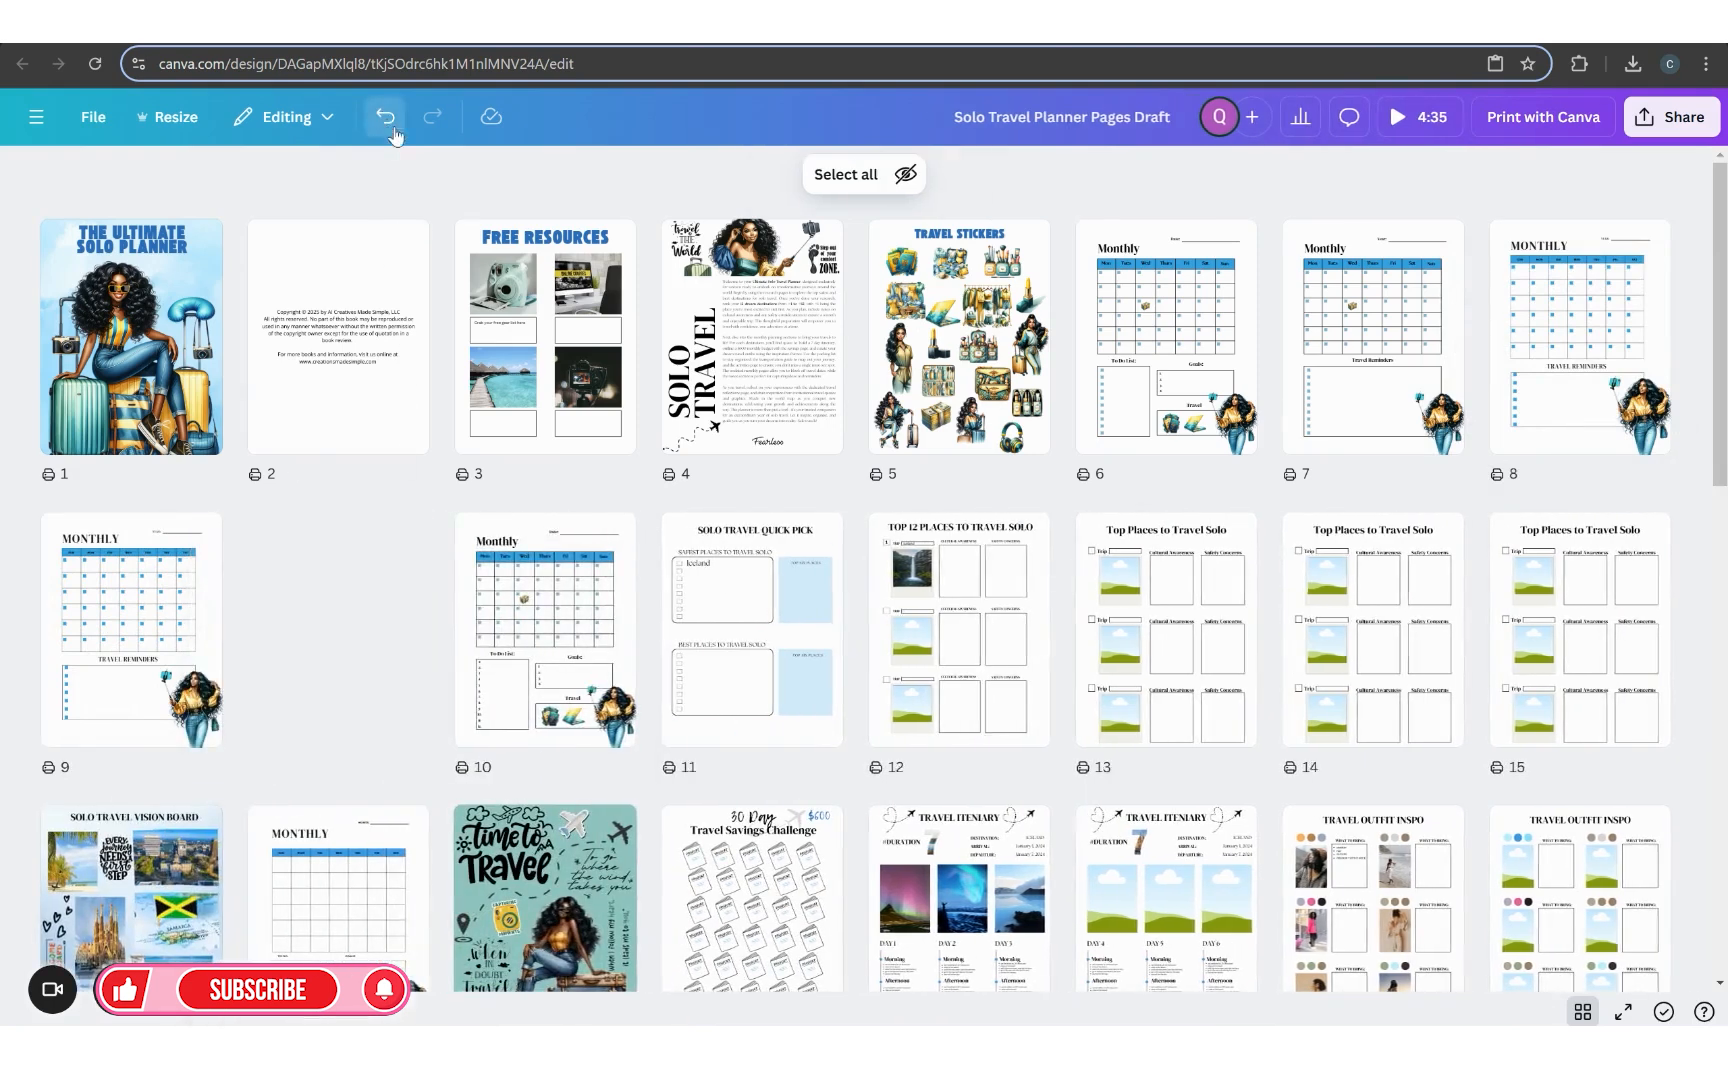
# Step: Duplicate the copied monthly page four times so that copies fill pages 9 to 13
pyautogui.click(203, 623)
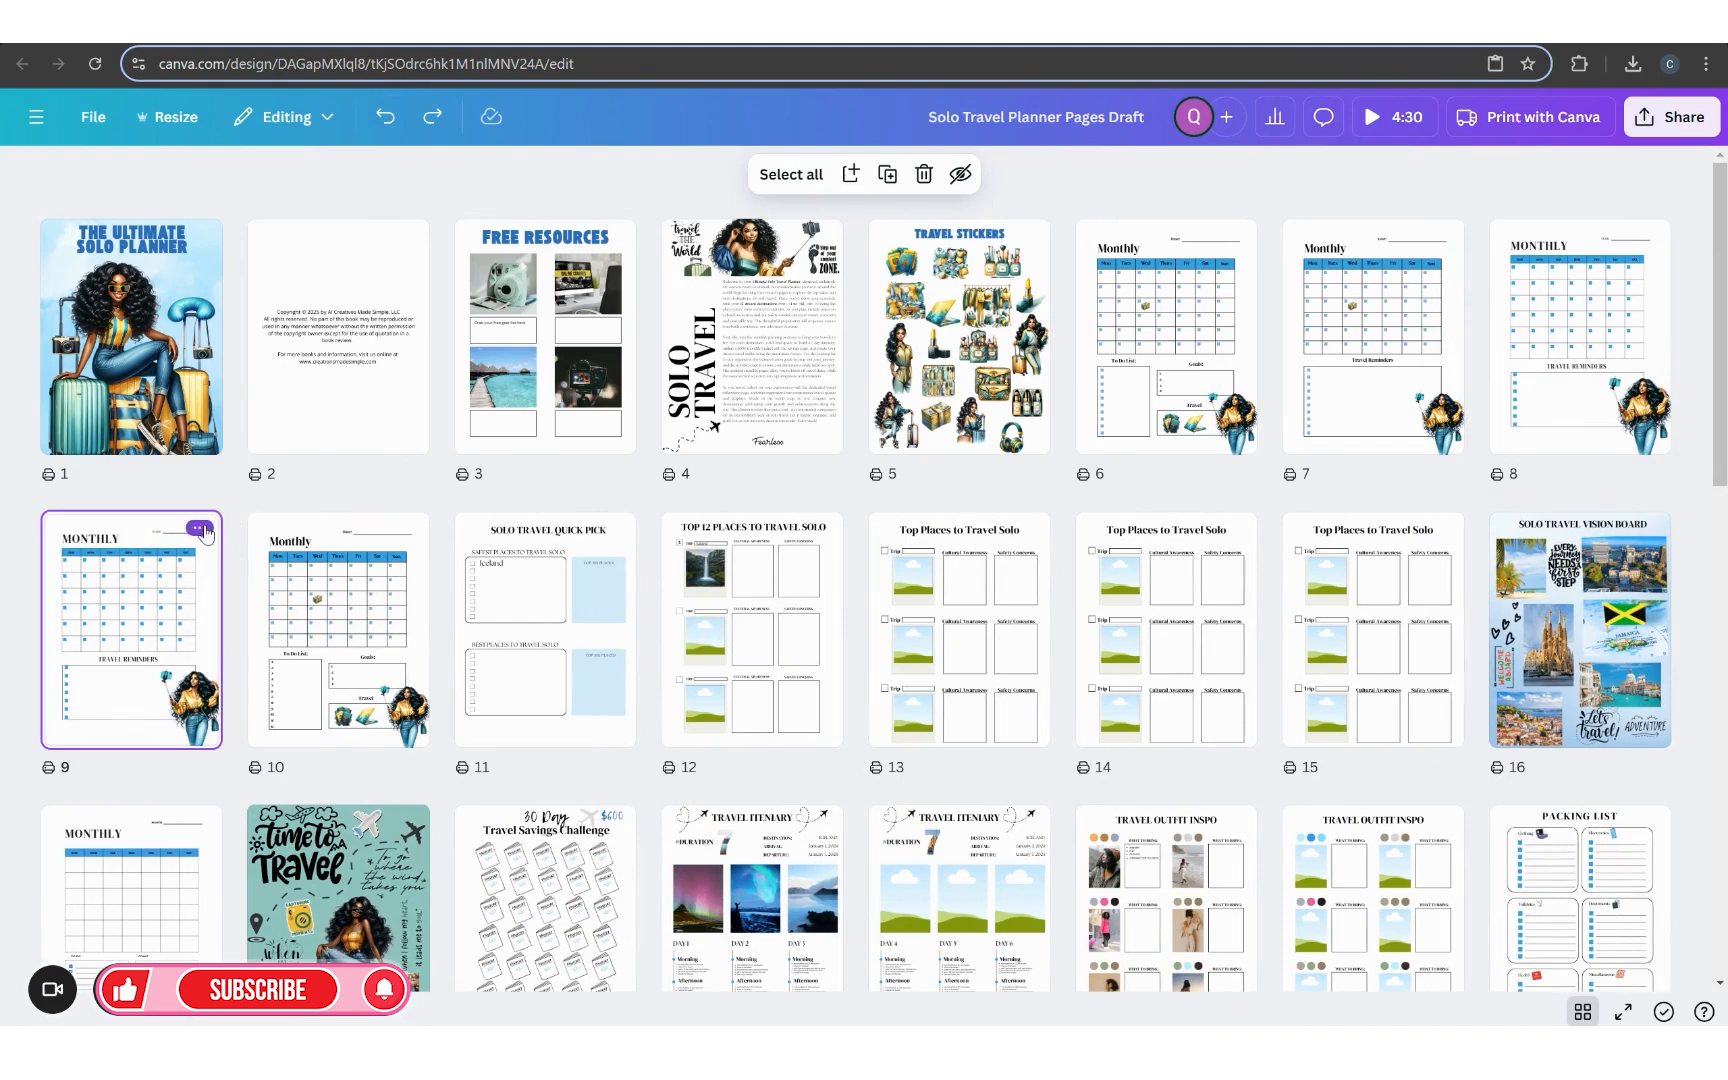
pyautogui.click(199, 527)
pyautogui.click(281, 762)
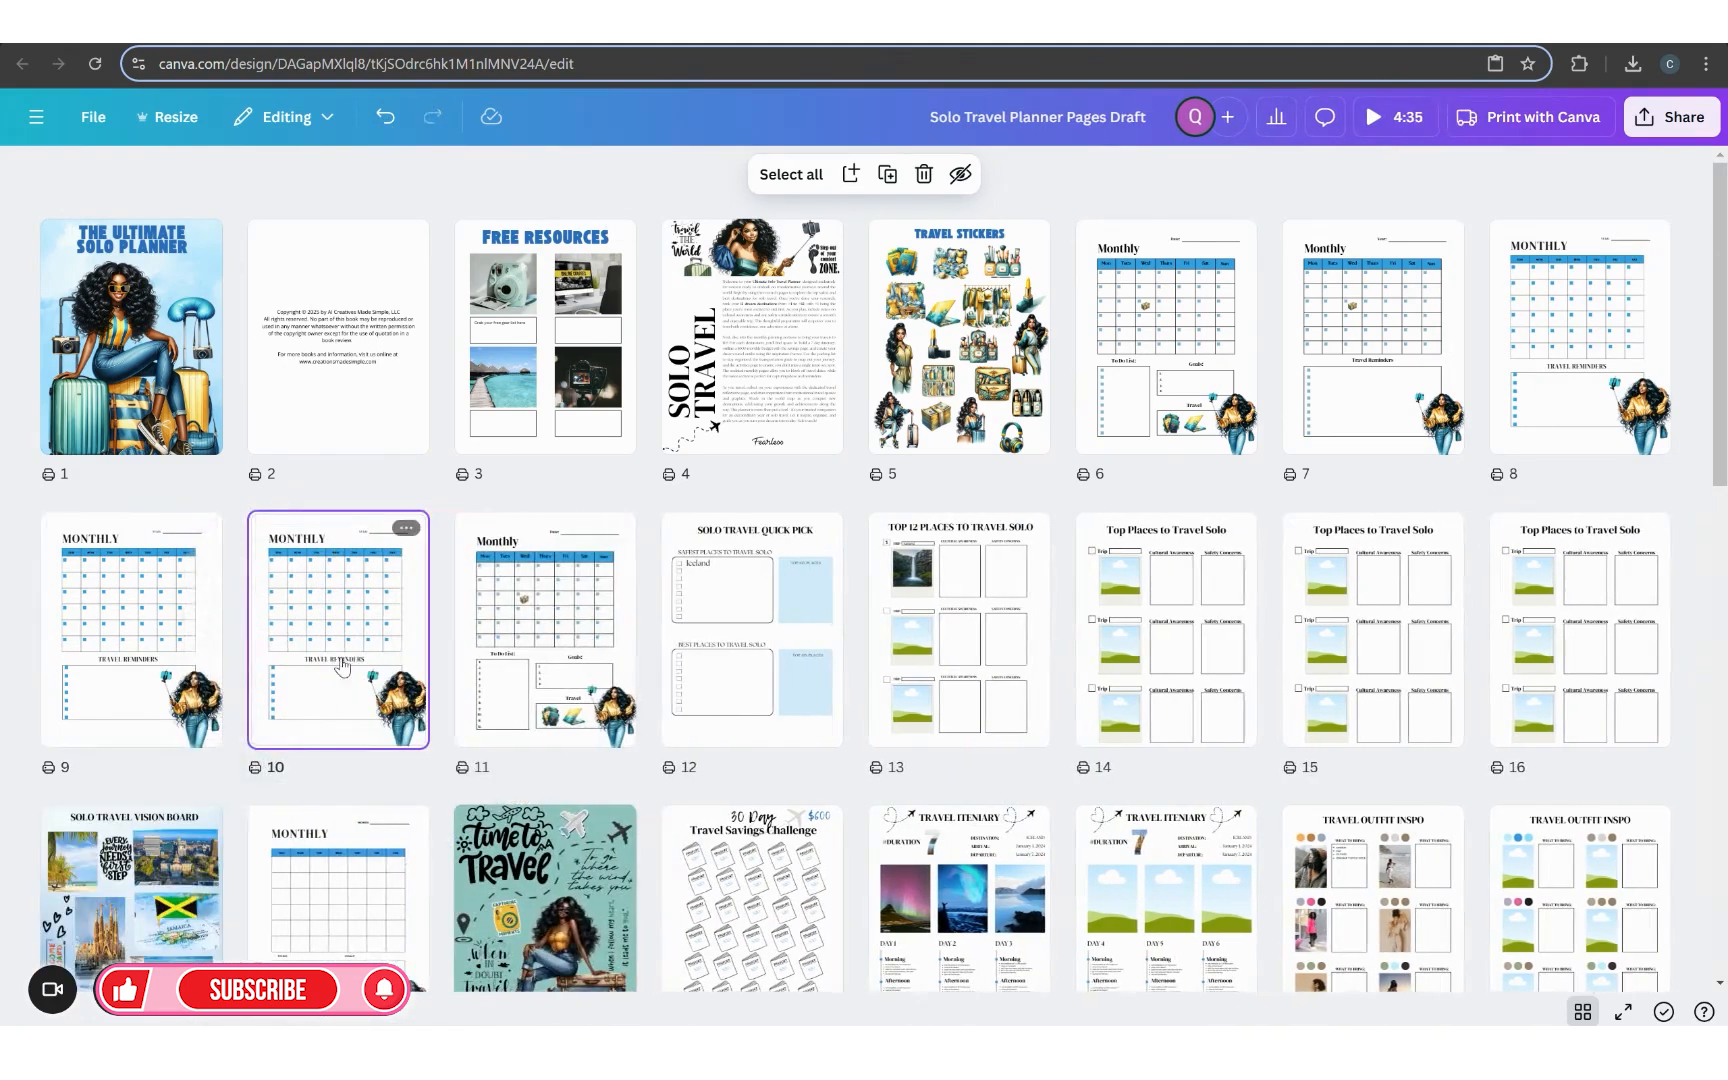
pyautogui.click(405, 527)
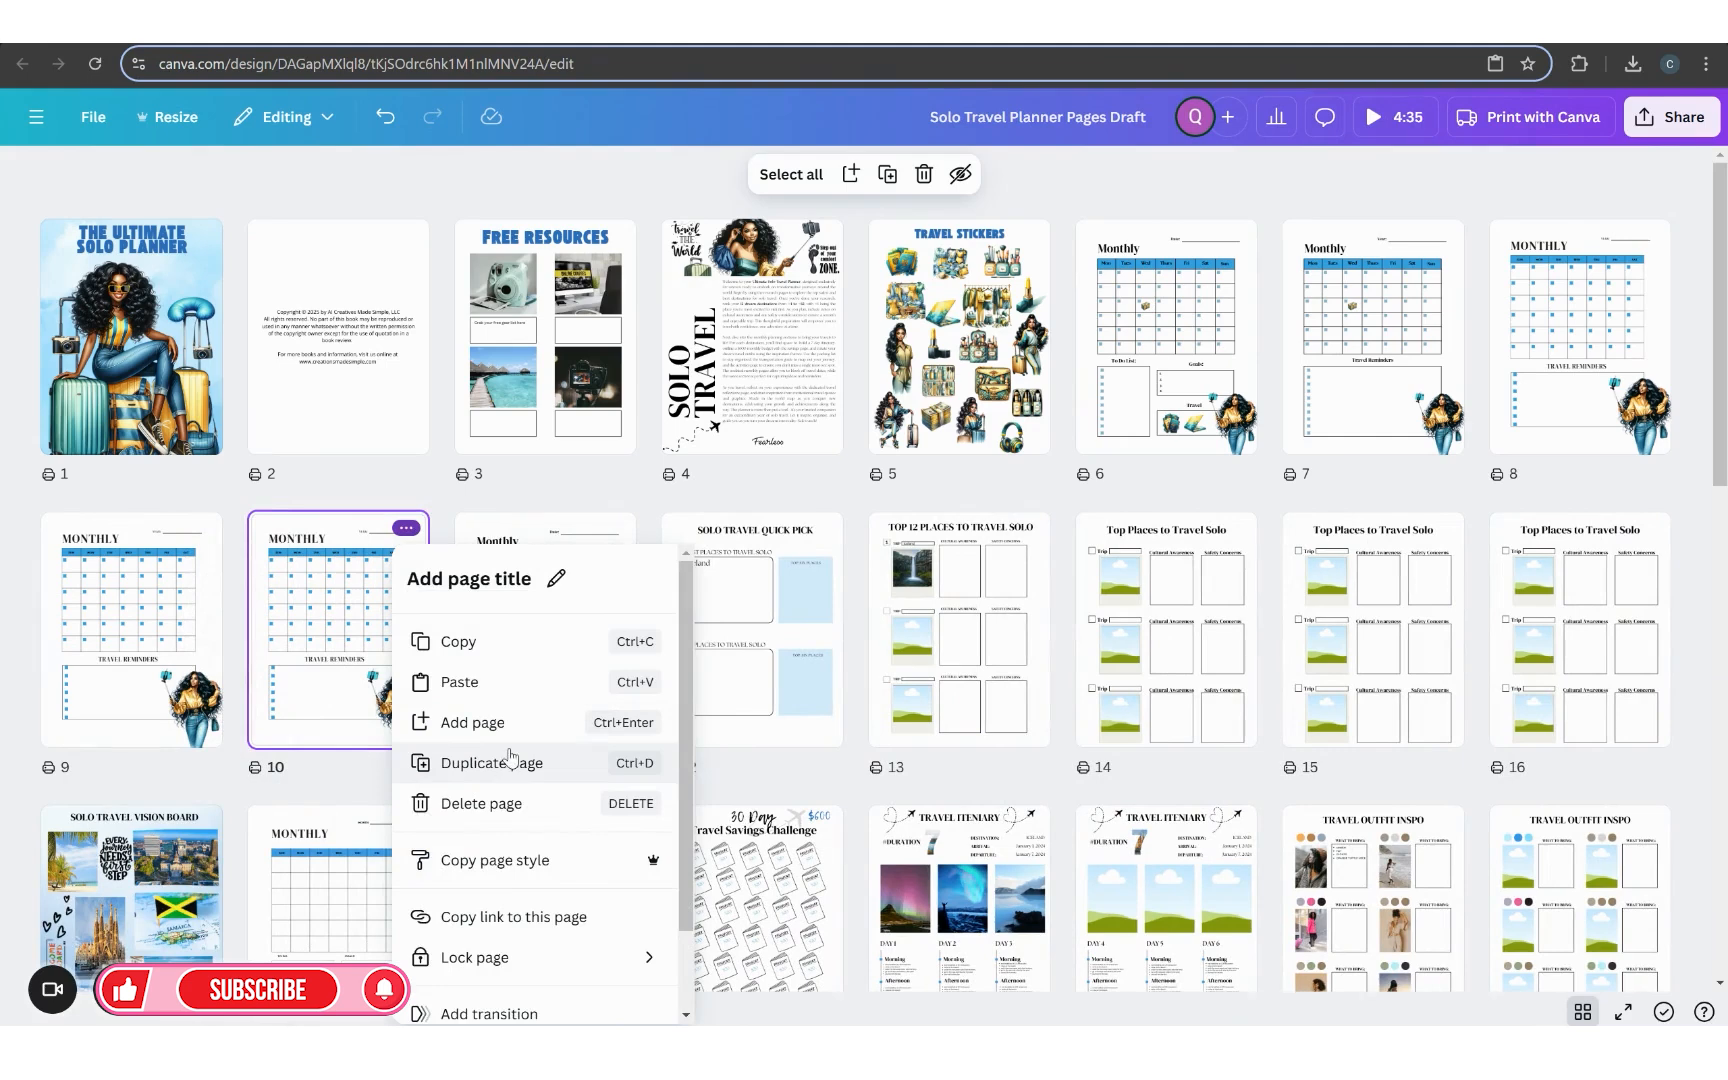
pyautogui.click(510, 767)
pyautogui.click(613, 527)
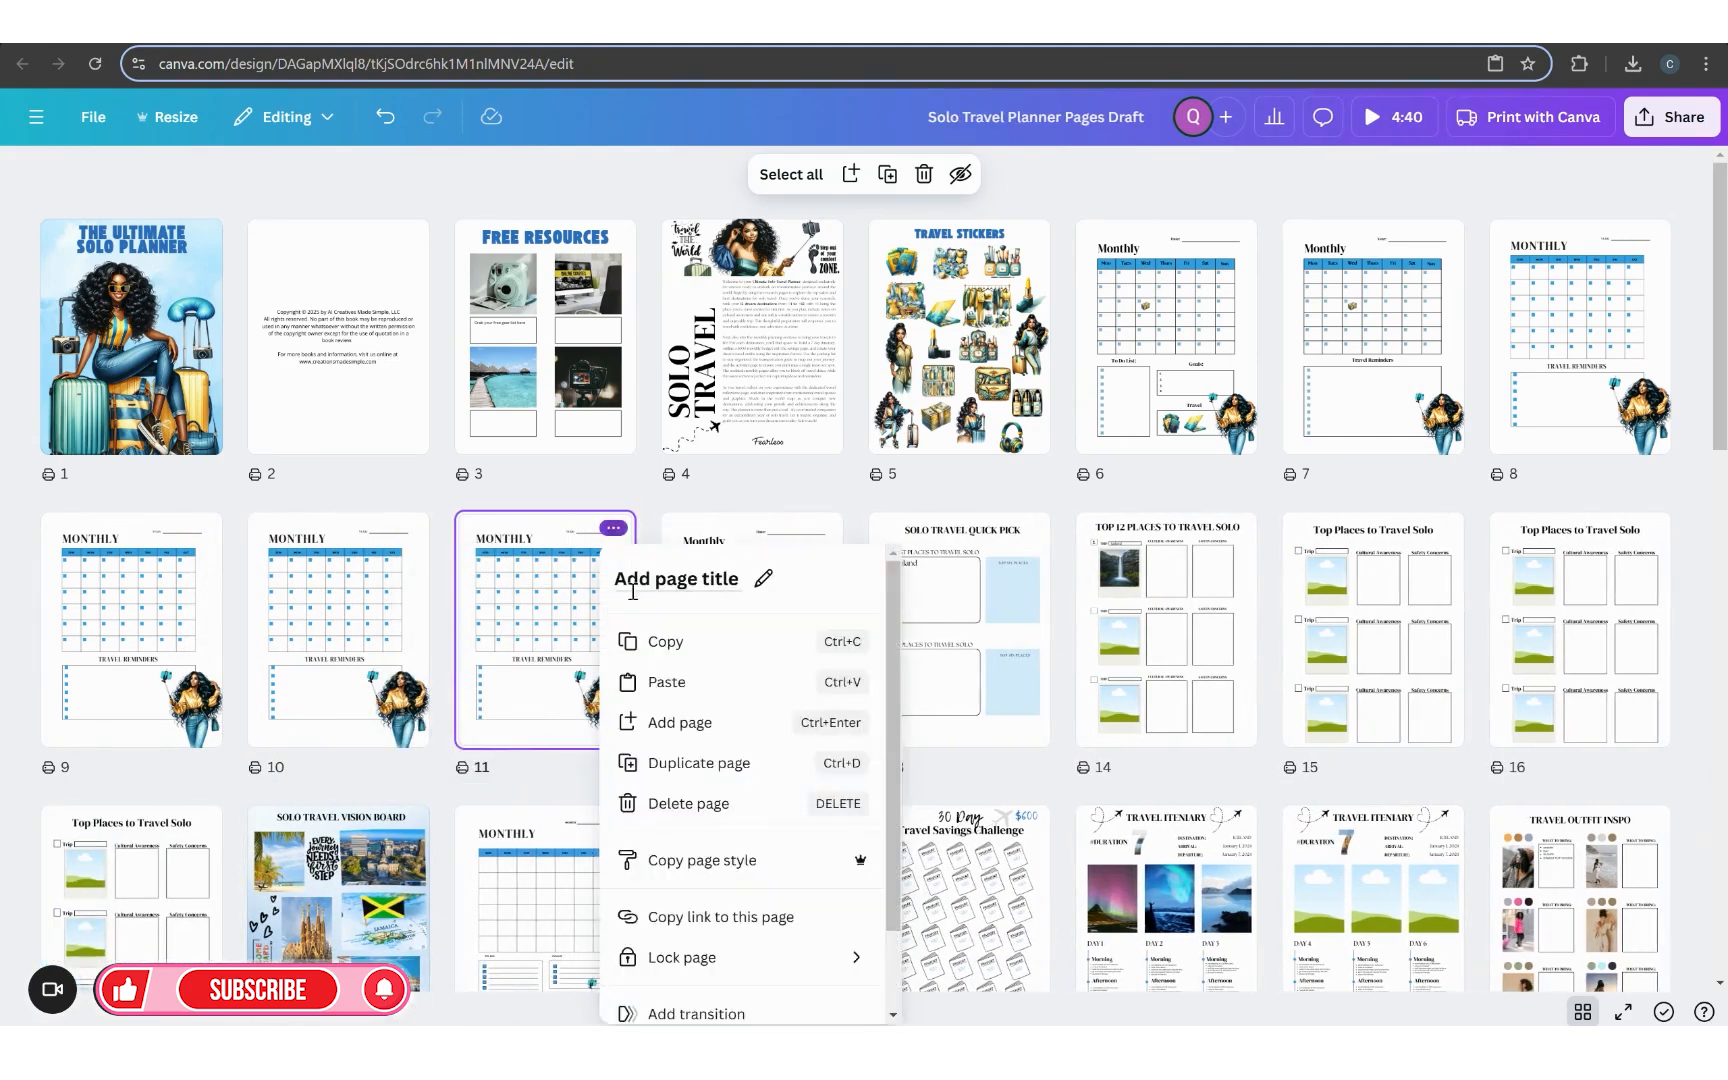
pyautogui.click(650, 762)
pyautogui.click(821, 528)
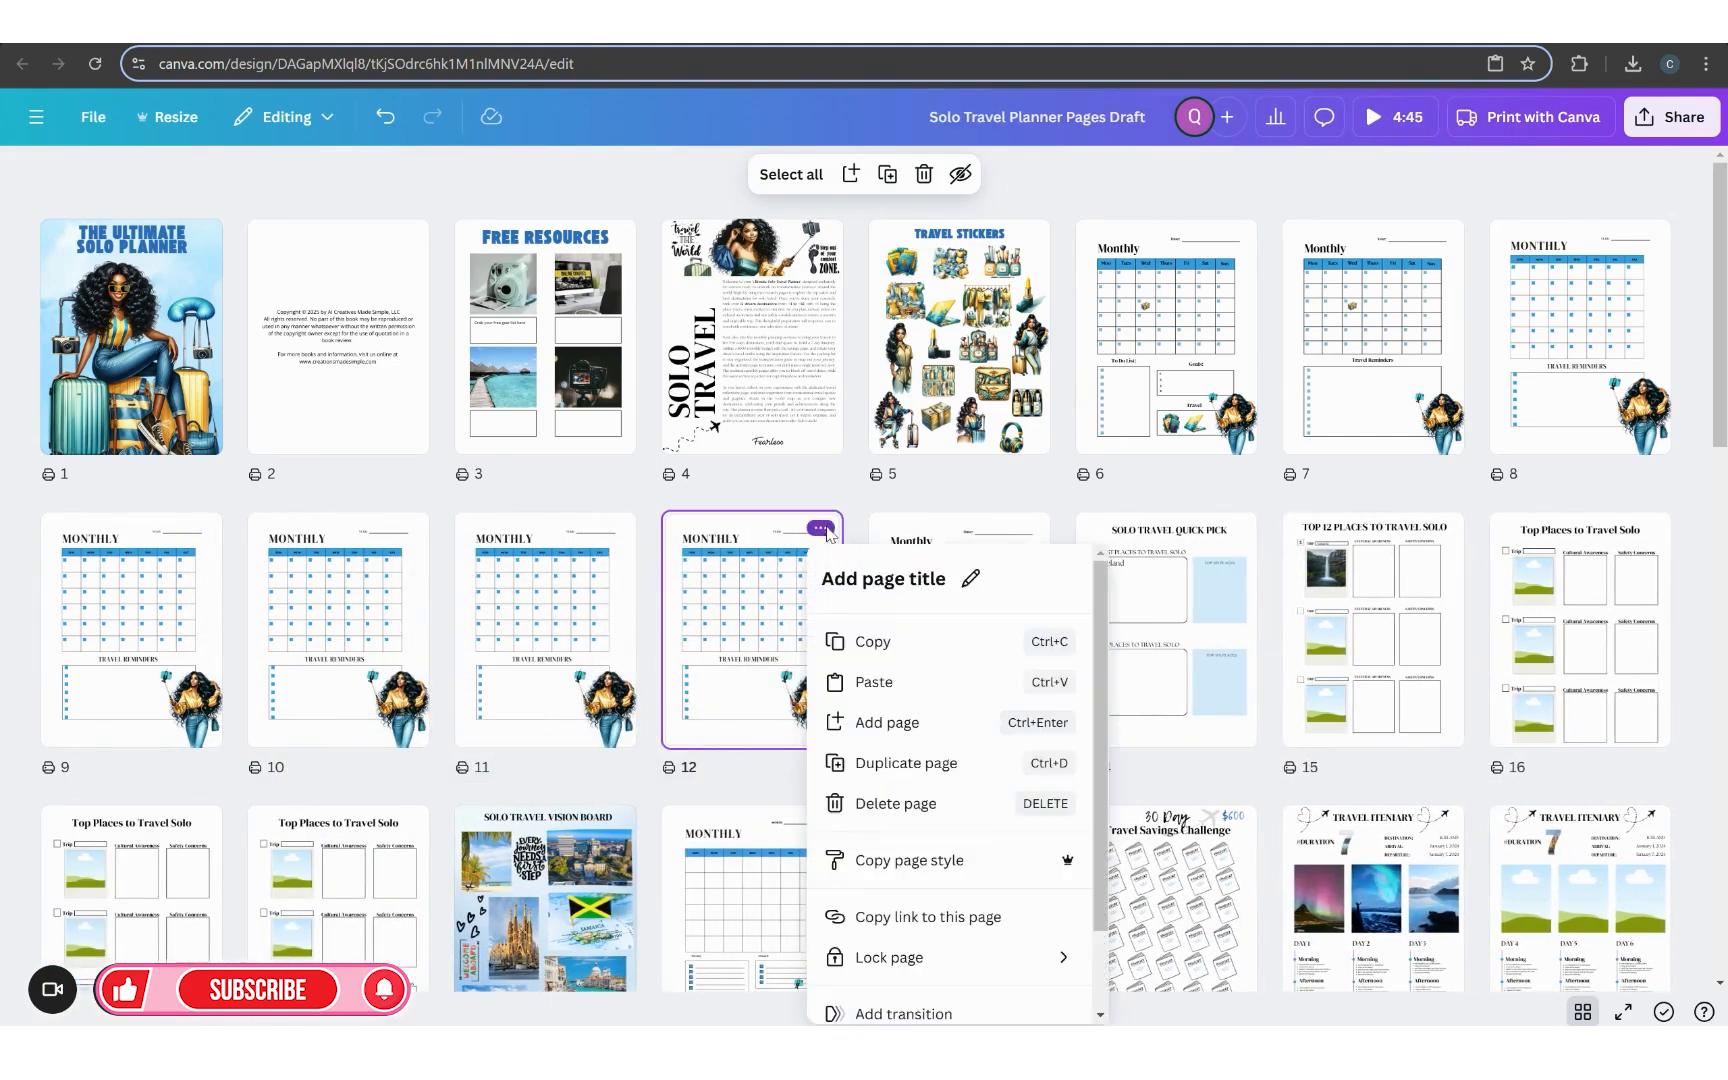
pyautogui.click(855, 762)
pyautogui.moveTo(1013, 780); pyautogui.dragTo(62, 583)
pyautogui.click(1027, 527)
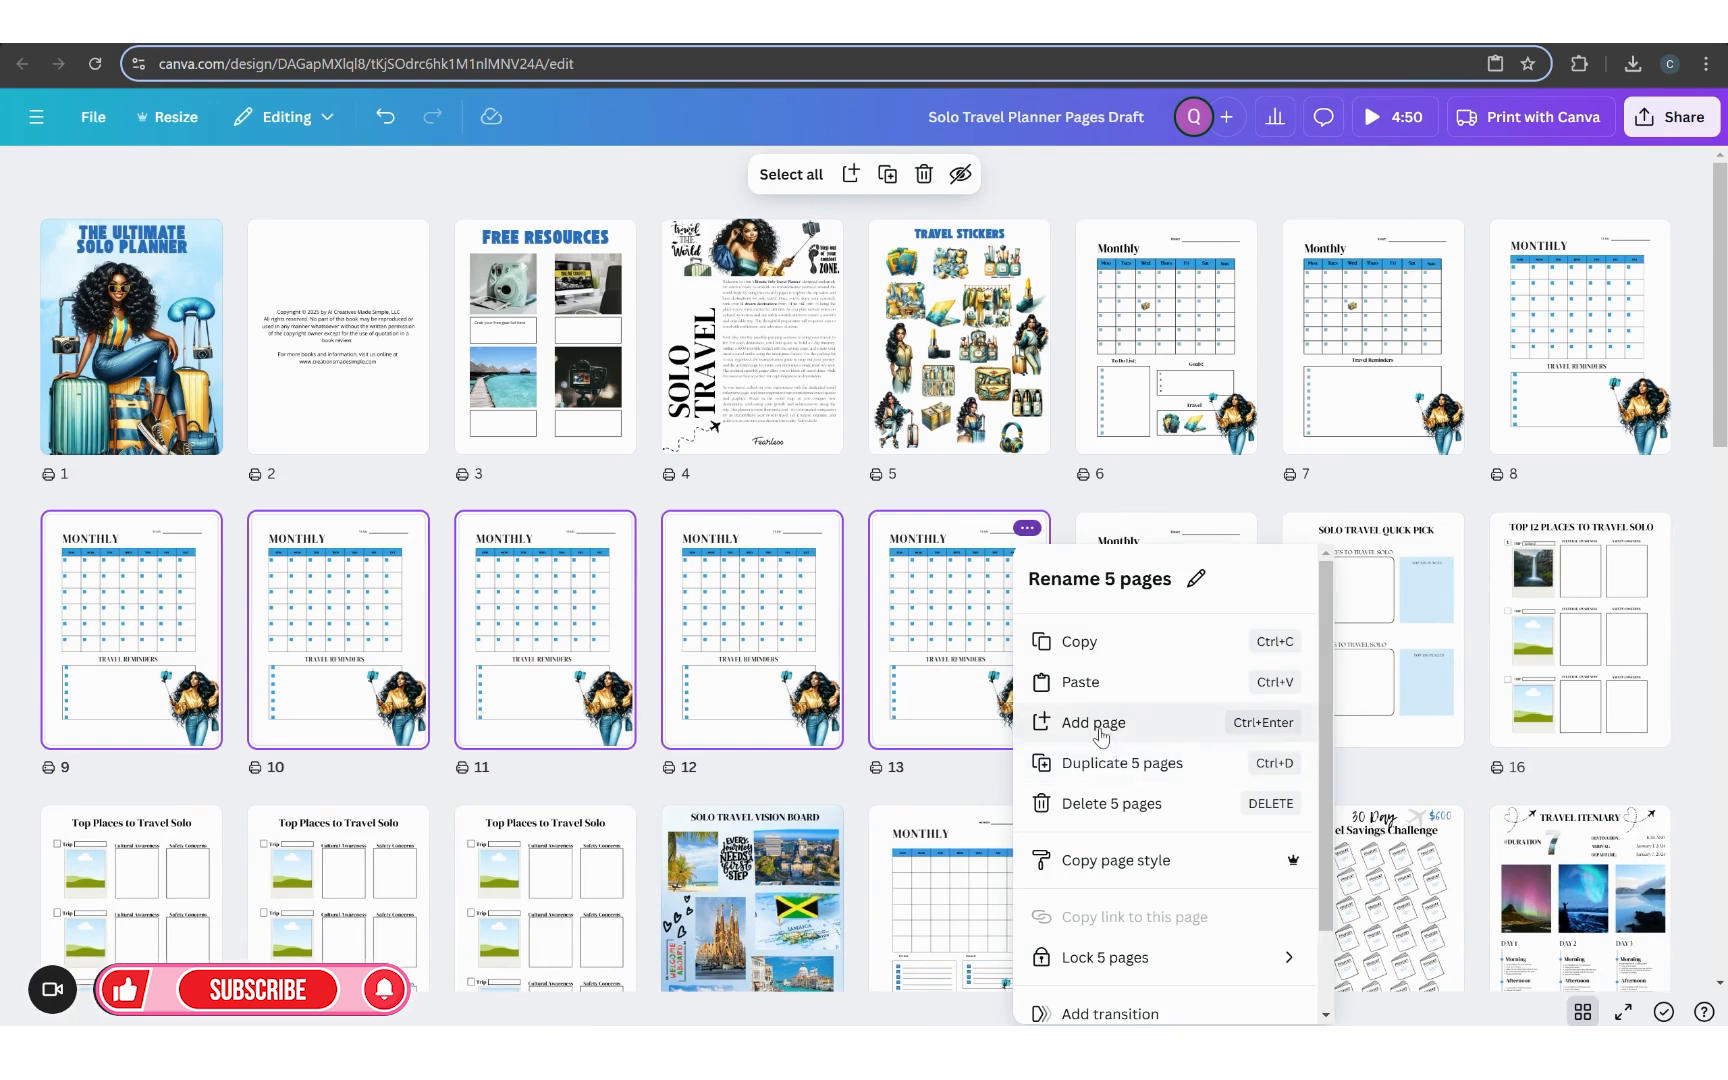
pyautogui.click(961, 722)
pyautogui.click(1027, 527)
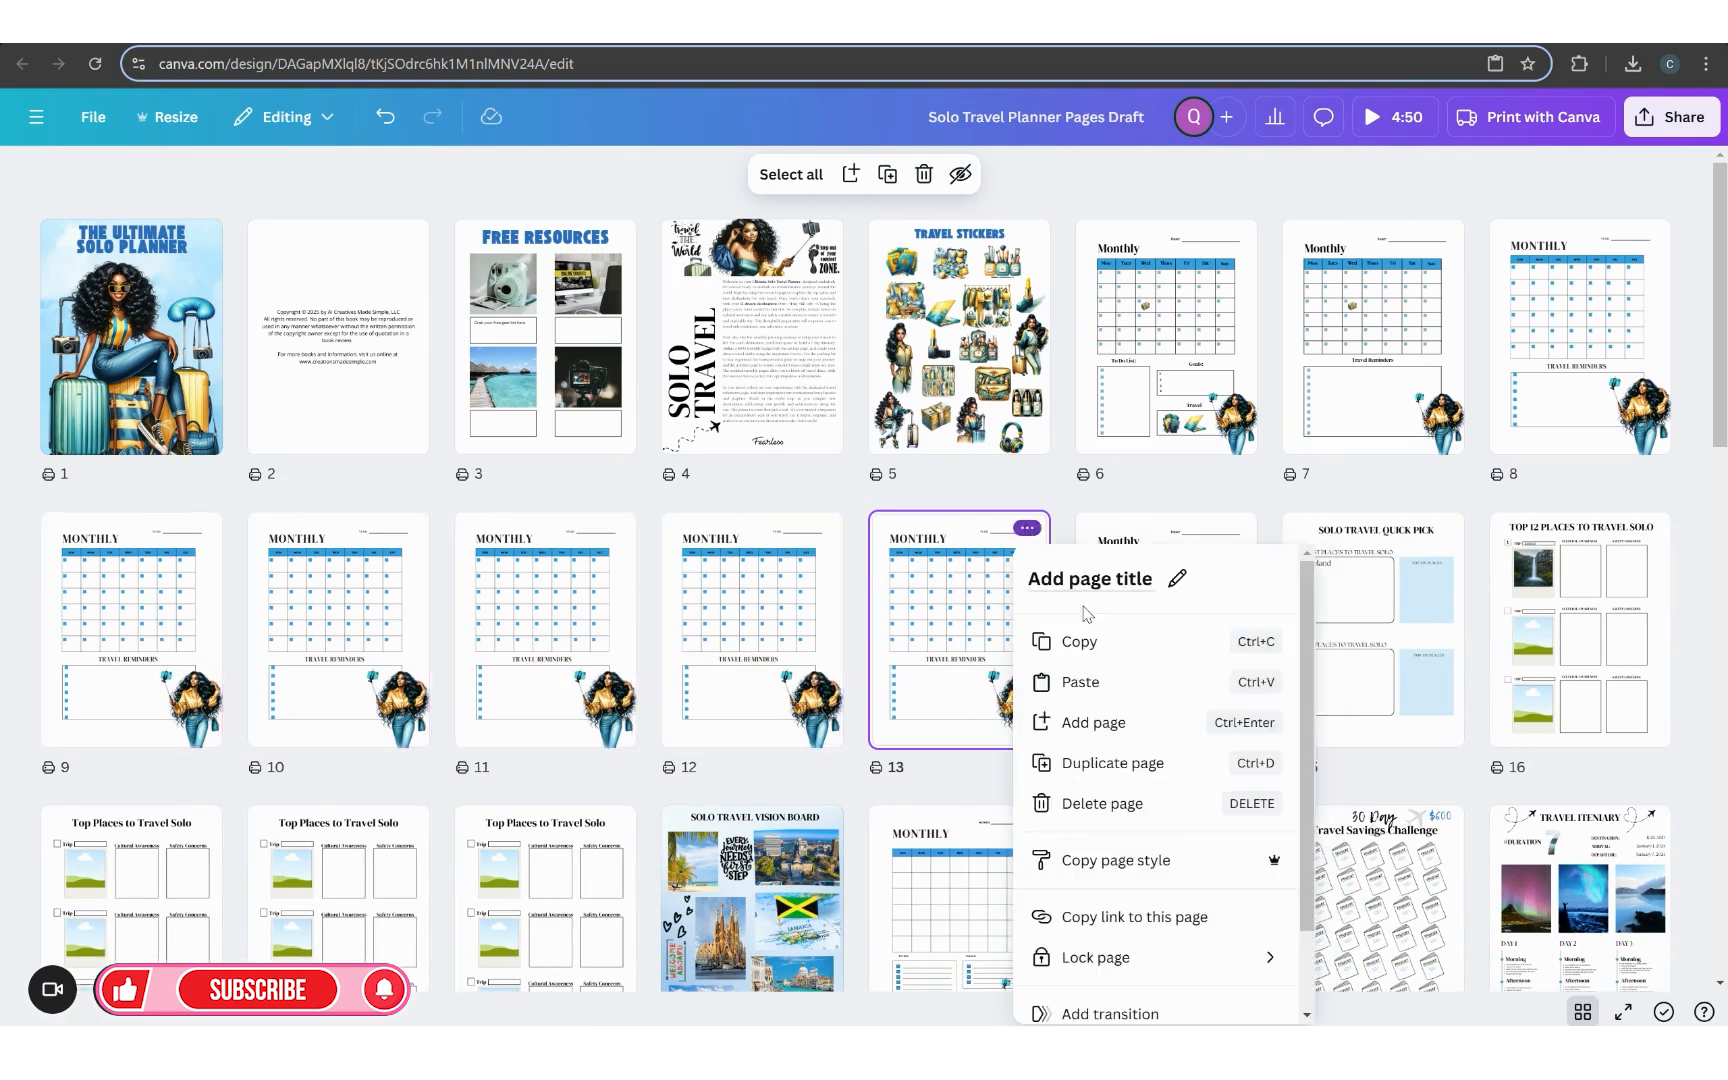
pyautogui.click(1131, 728)
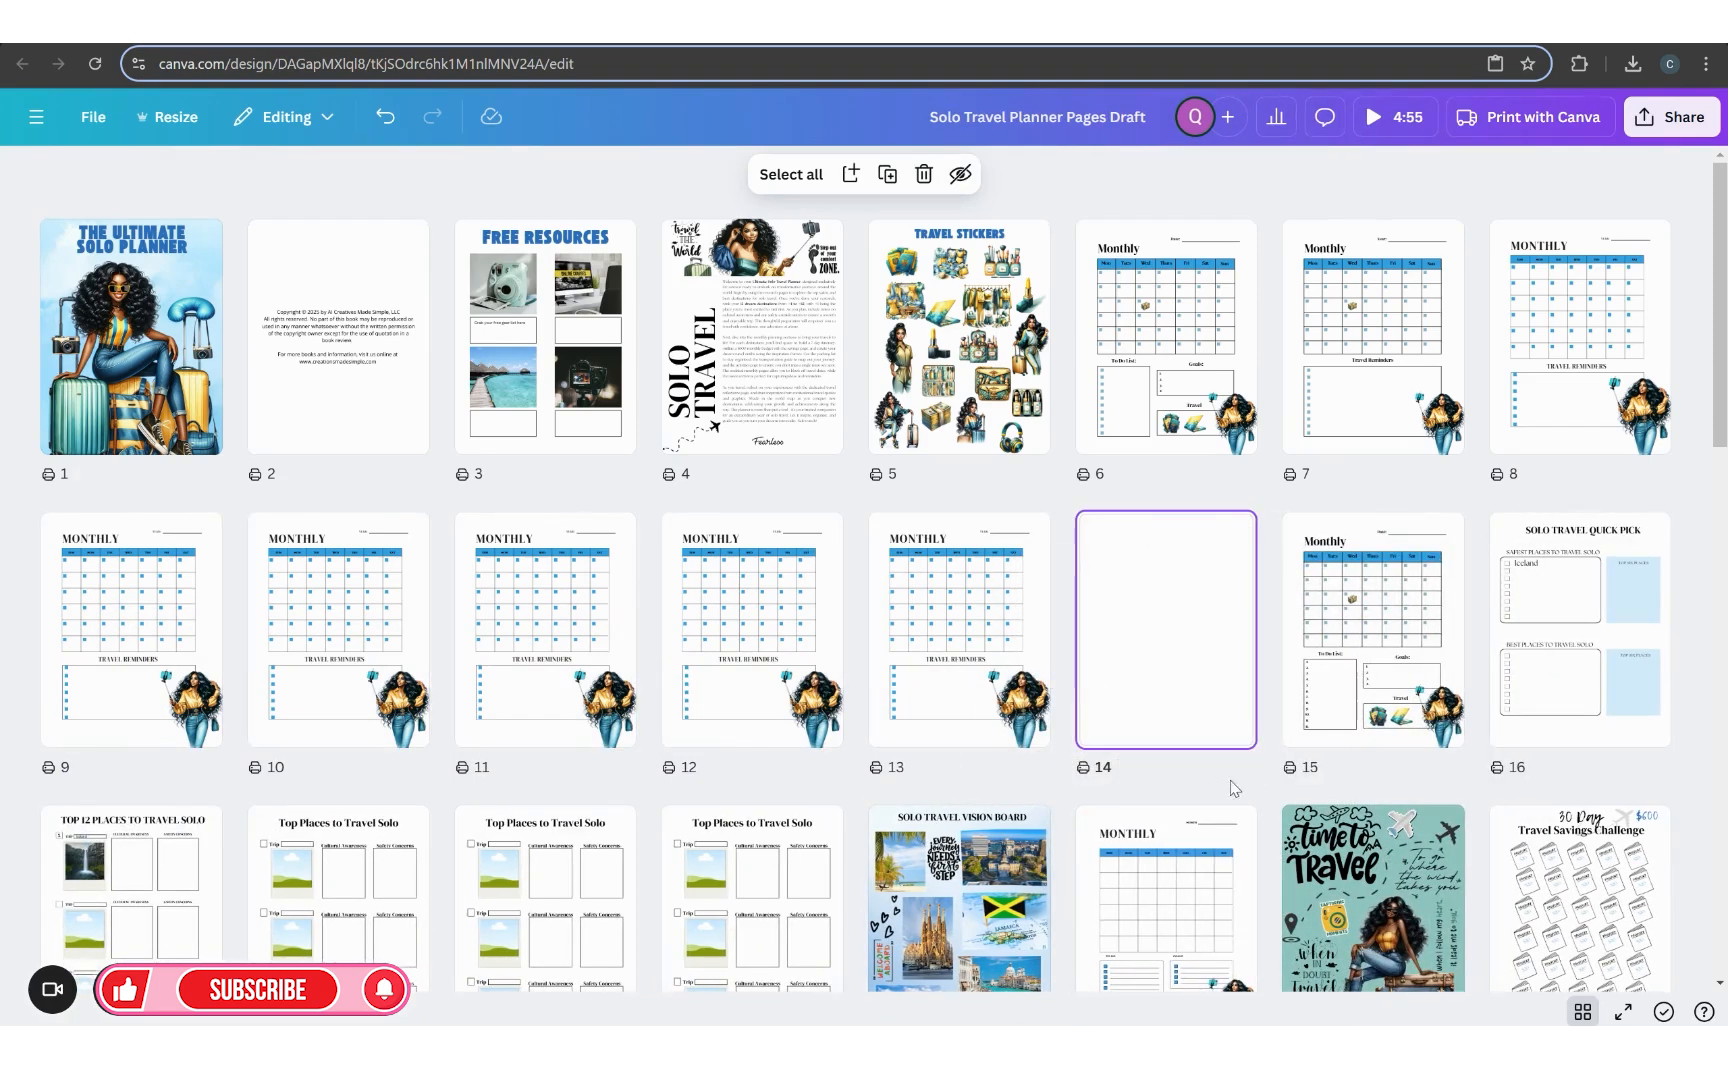
pyautogui.moveTo(1217, 778); pyautogui.dragTo(118, 567)
pyautogui.click(1138, 567)
pyautogui.hotkey('ctrl', 'z')
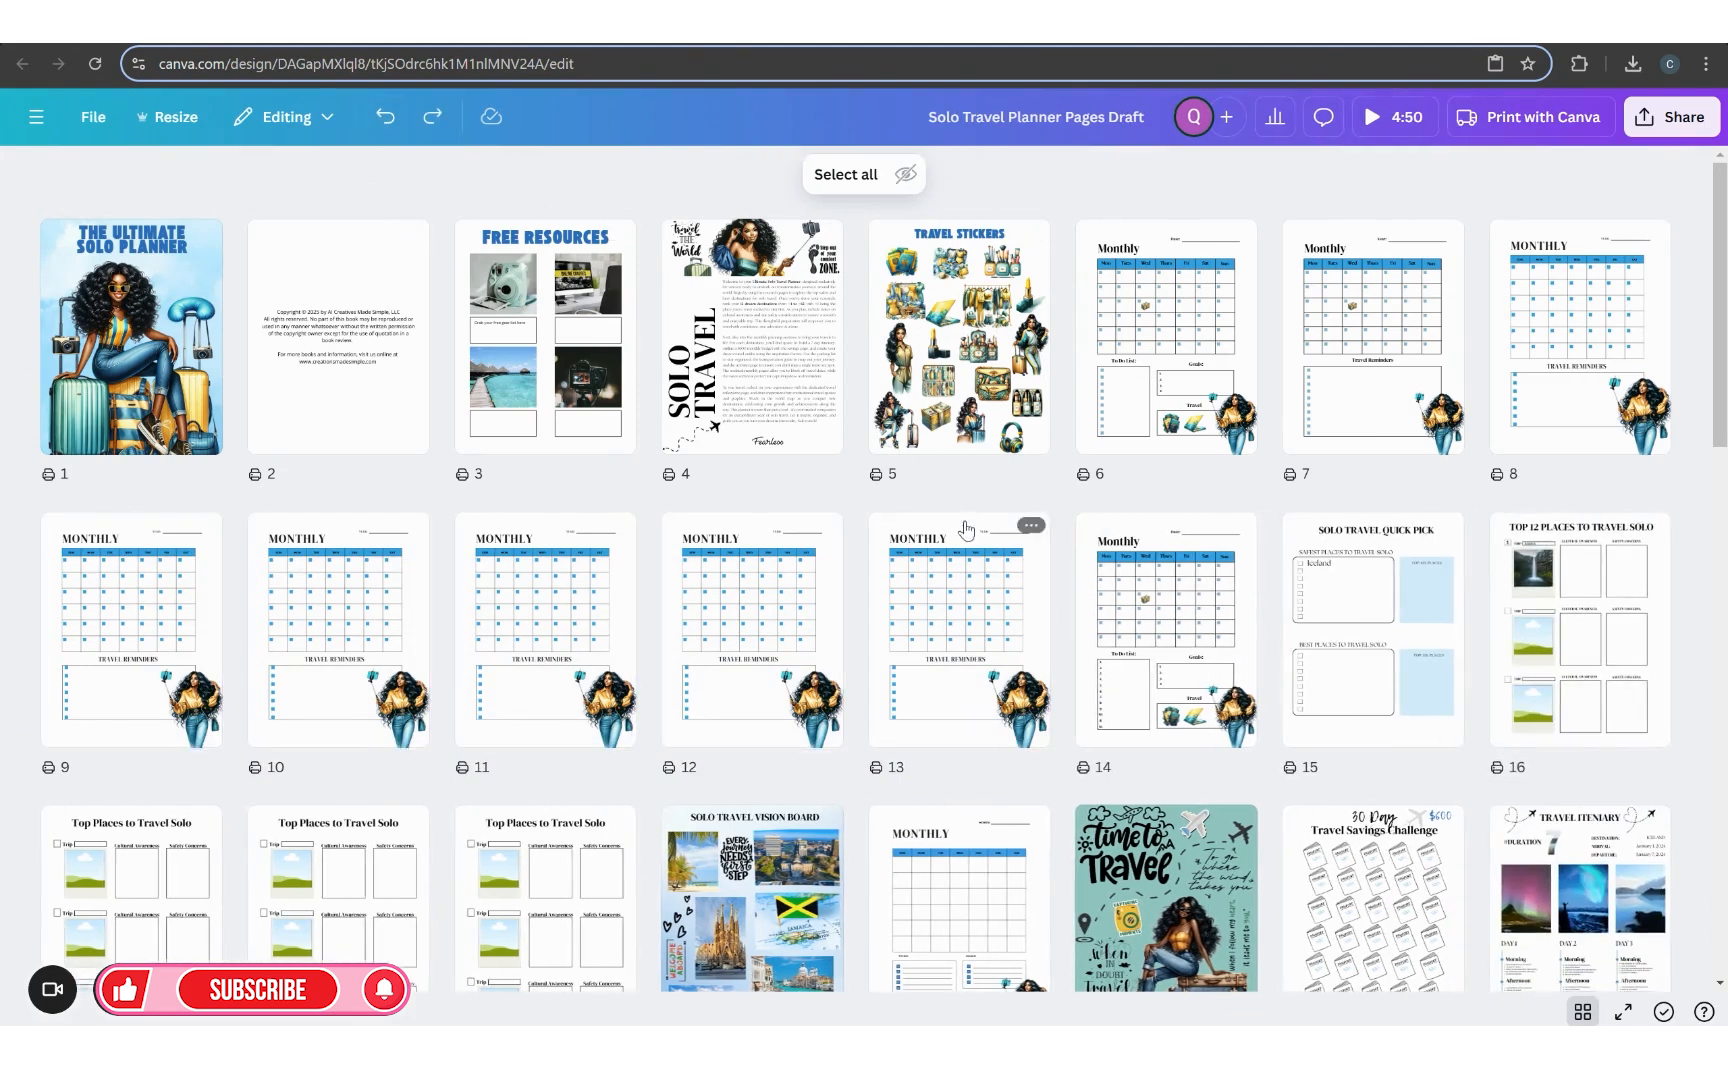
# Step: Duplicate page 13 once more, and duplicate the six monthly copies on pages 9 to 14 together
pyautogui.click(1026, 528)
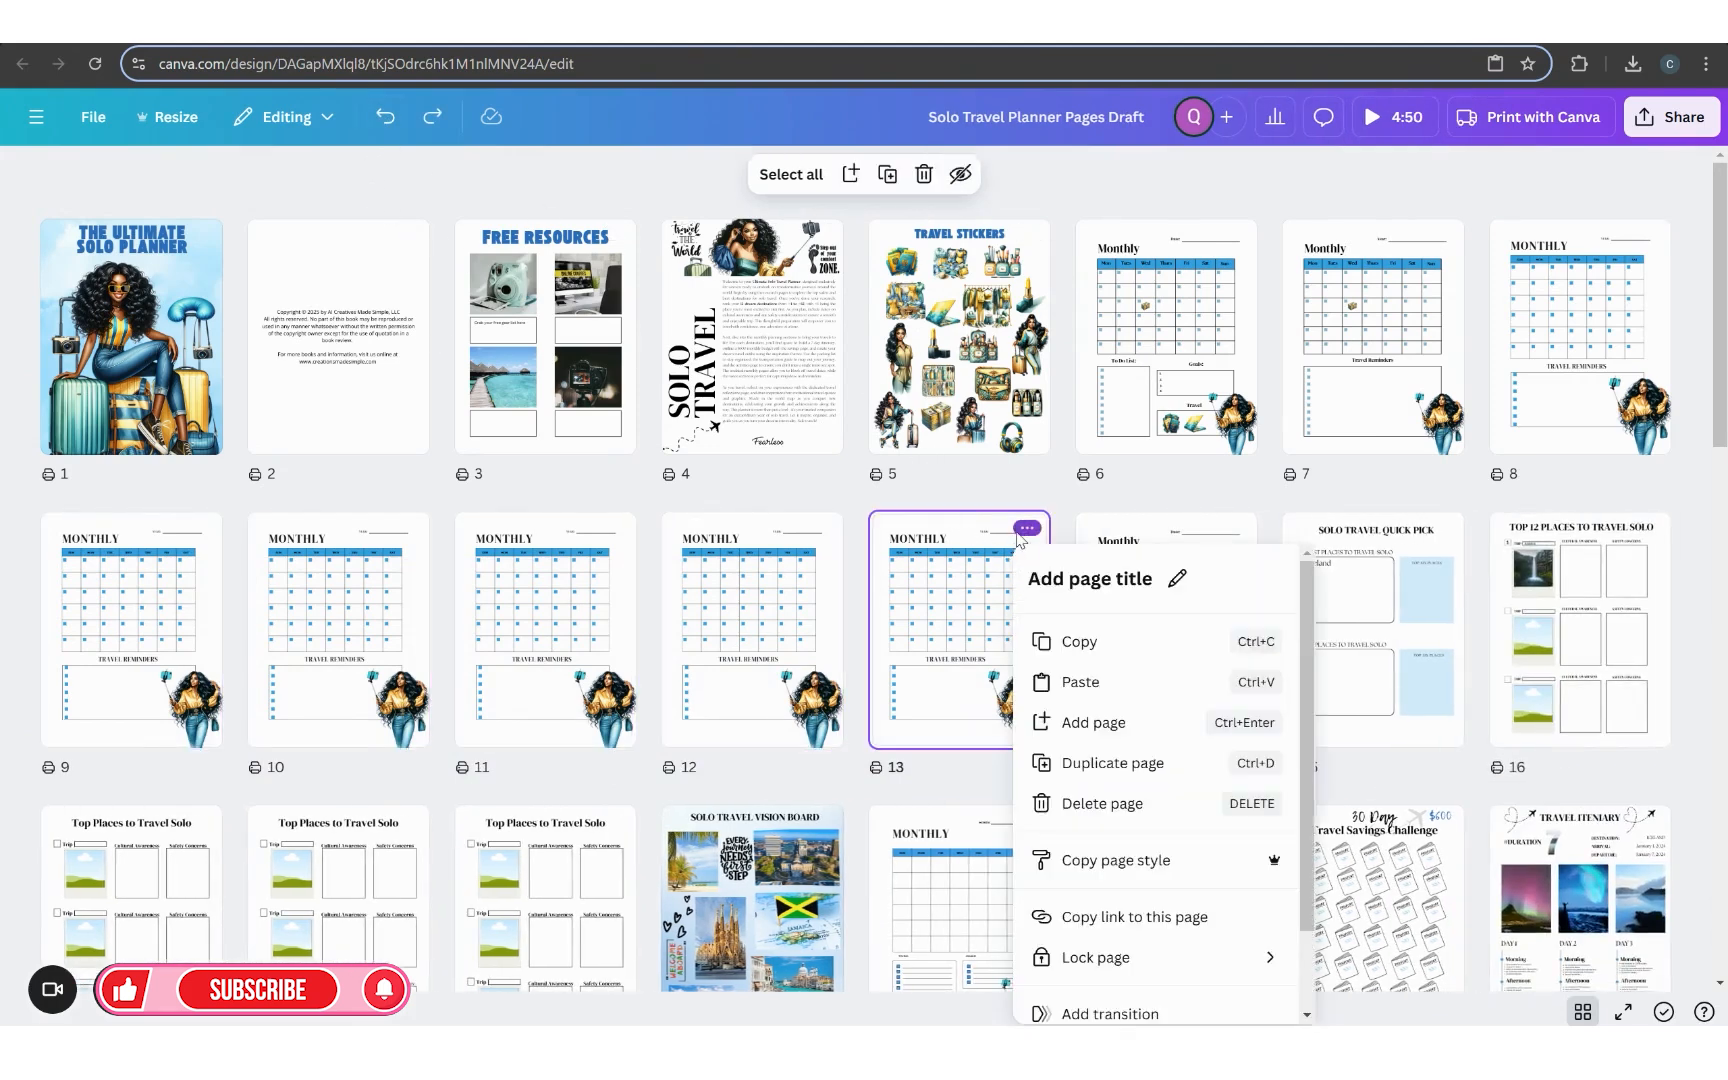
pyautogui.click(1112, 763)
pyautogui.moveTo(1212, 783); pyautogui.dragTo(132, 564)
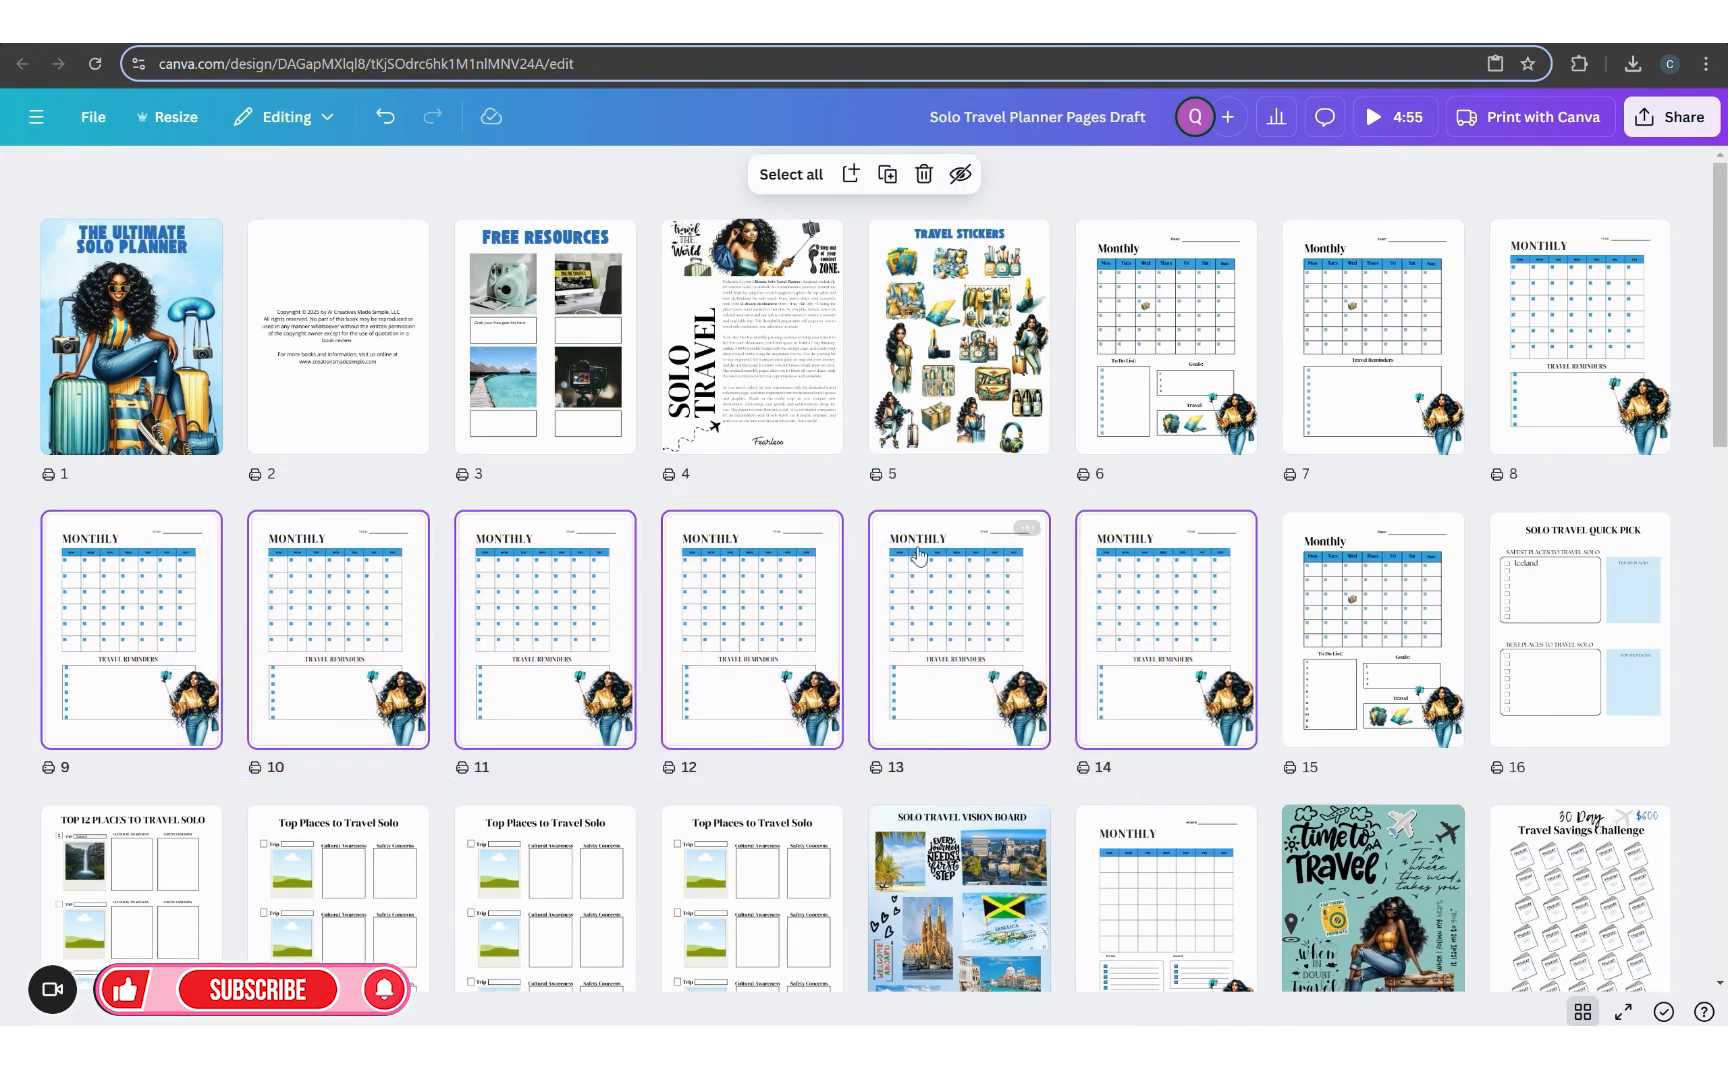
pyautogui.click(887, 176)
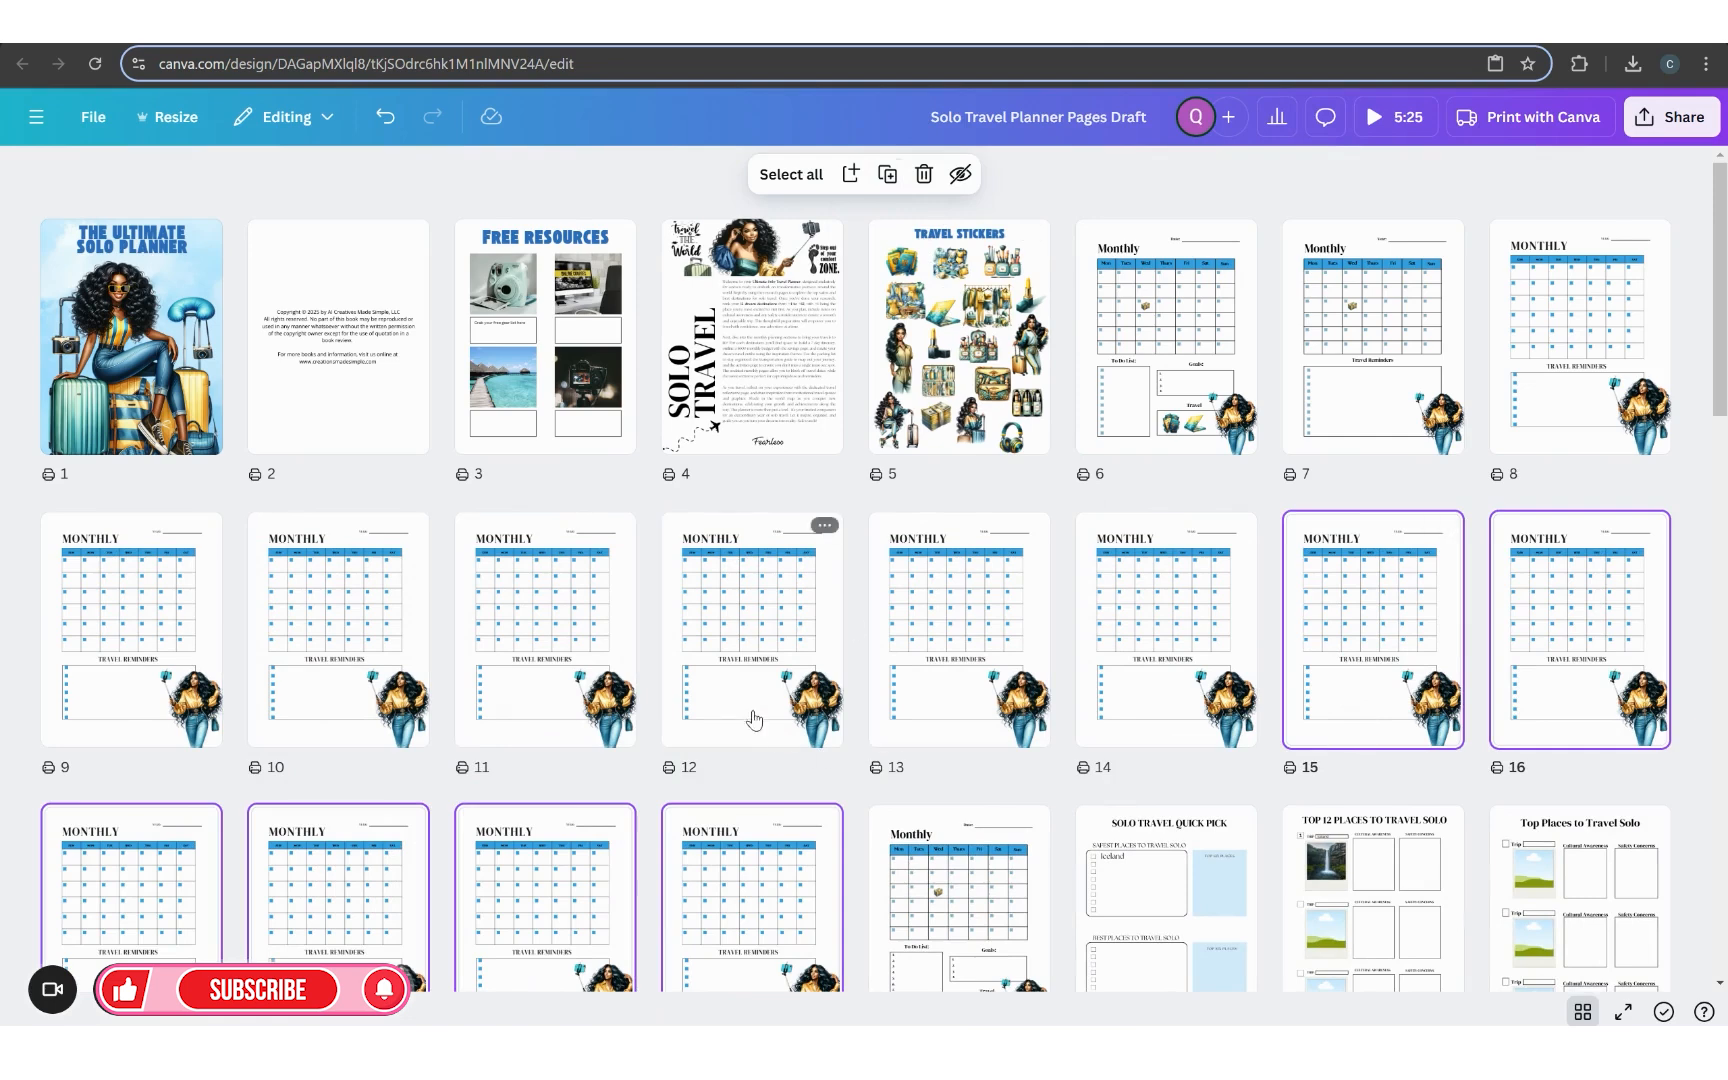
pyautogui.scroll(-2, 754, 719)
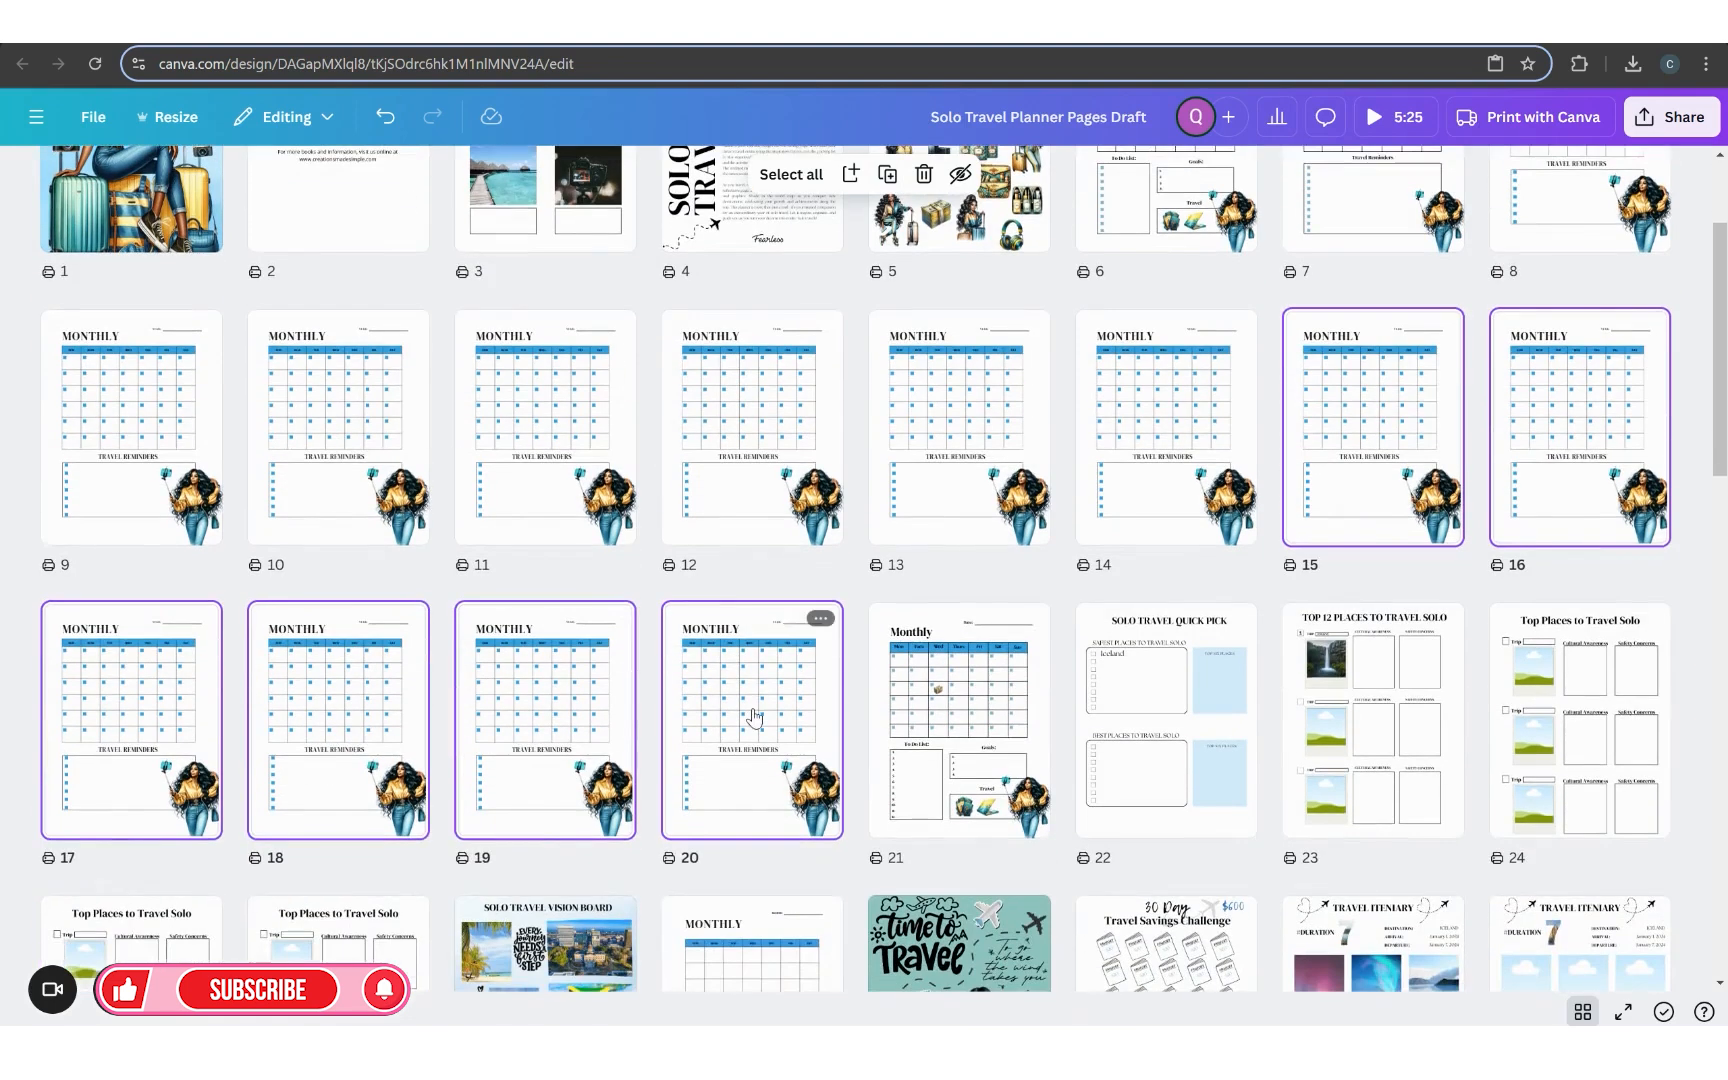
# Step: Open page 9 to examine the copied monthly layout and its woman illustration, and return to the overview of all pages
pyautogui.doubleClick(170, 462)
pyautogui.click(1093, 760)
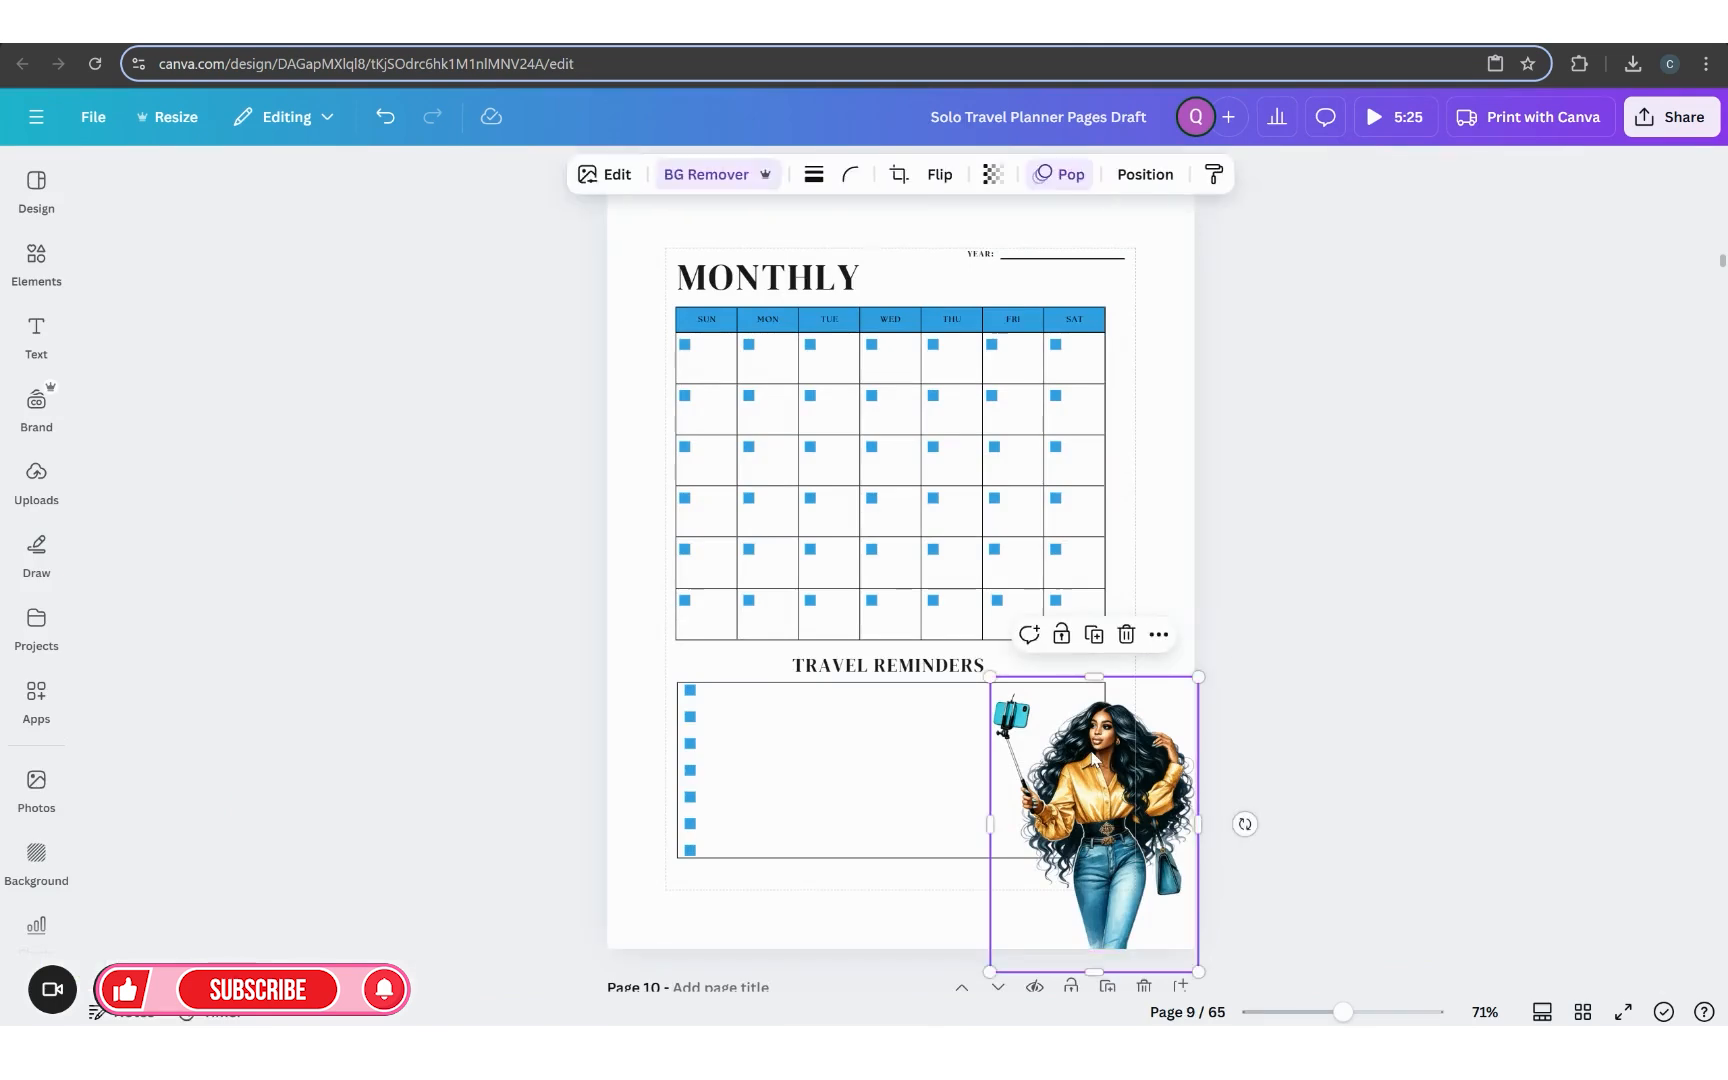
pyautogui.click(1580, 1012)
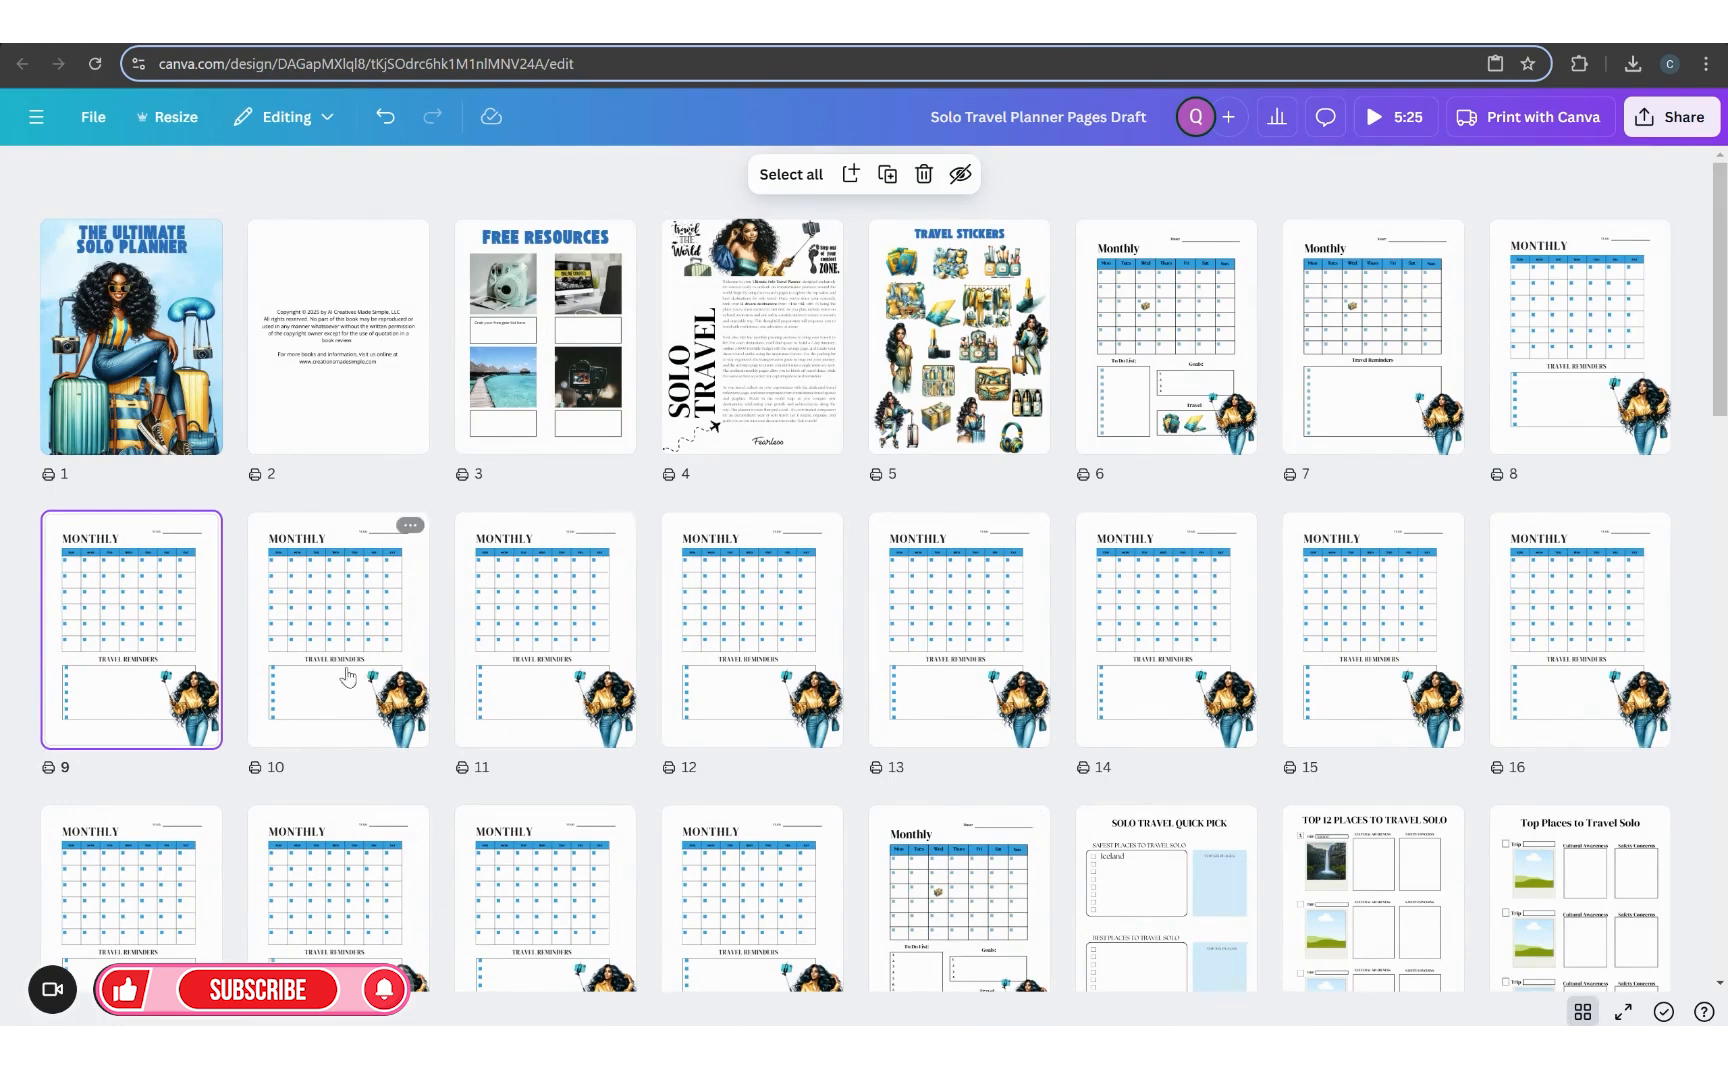
pyautogui.doubleClick(170, 635)
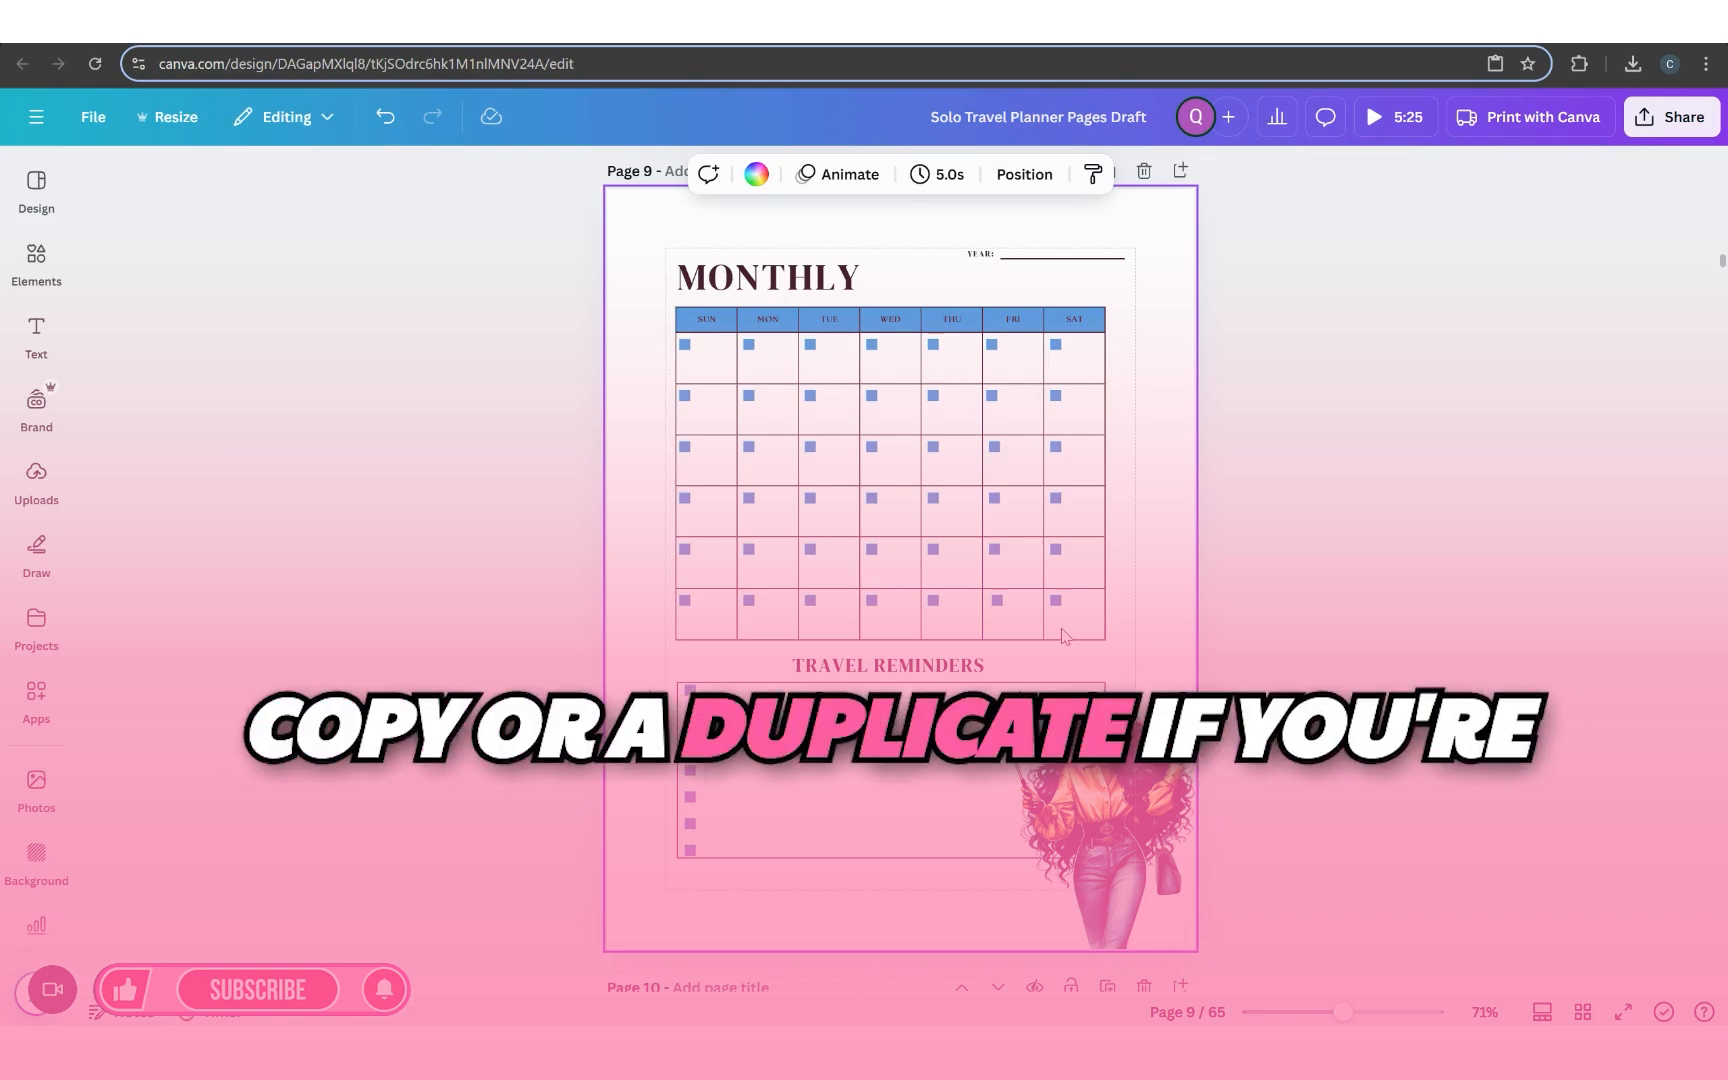
pyautogui.click(1584, 1013)
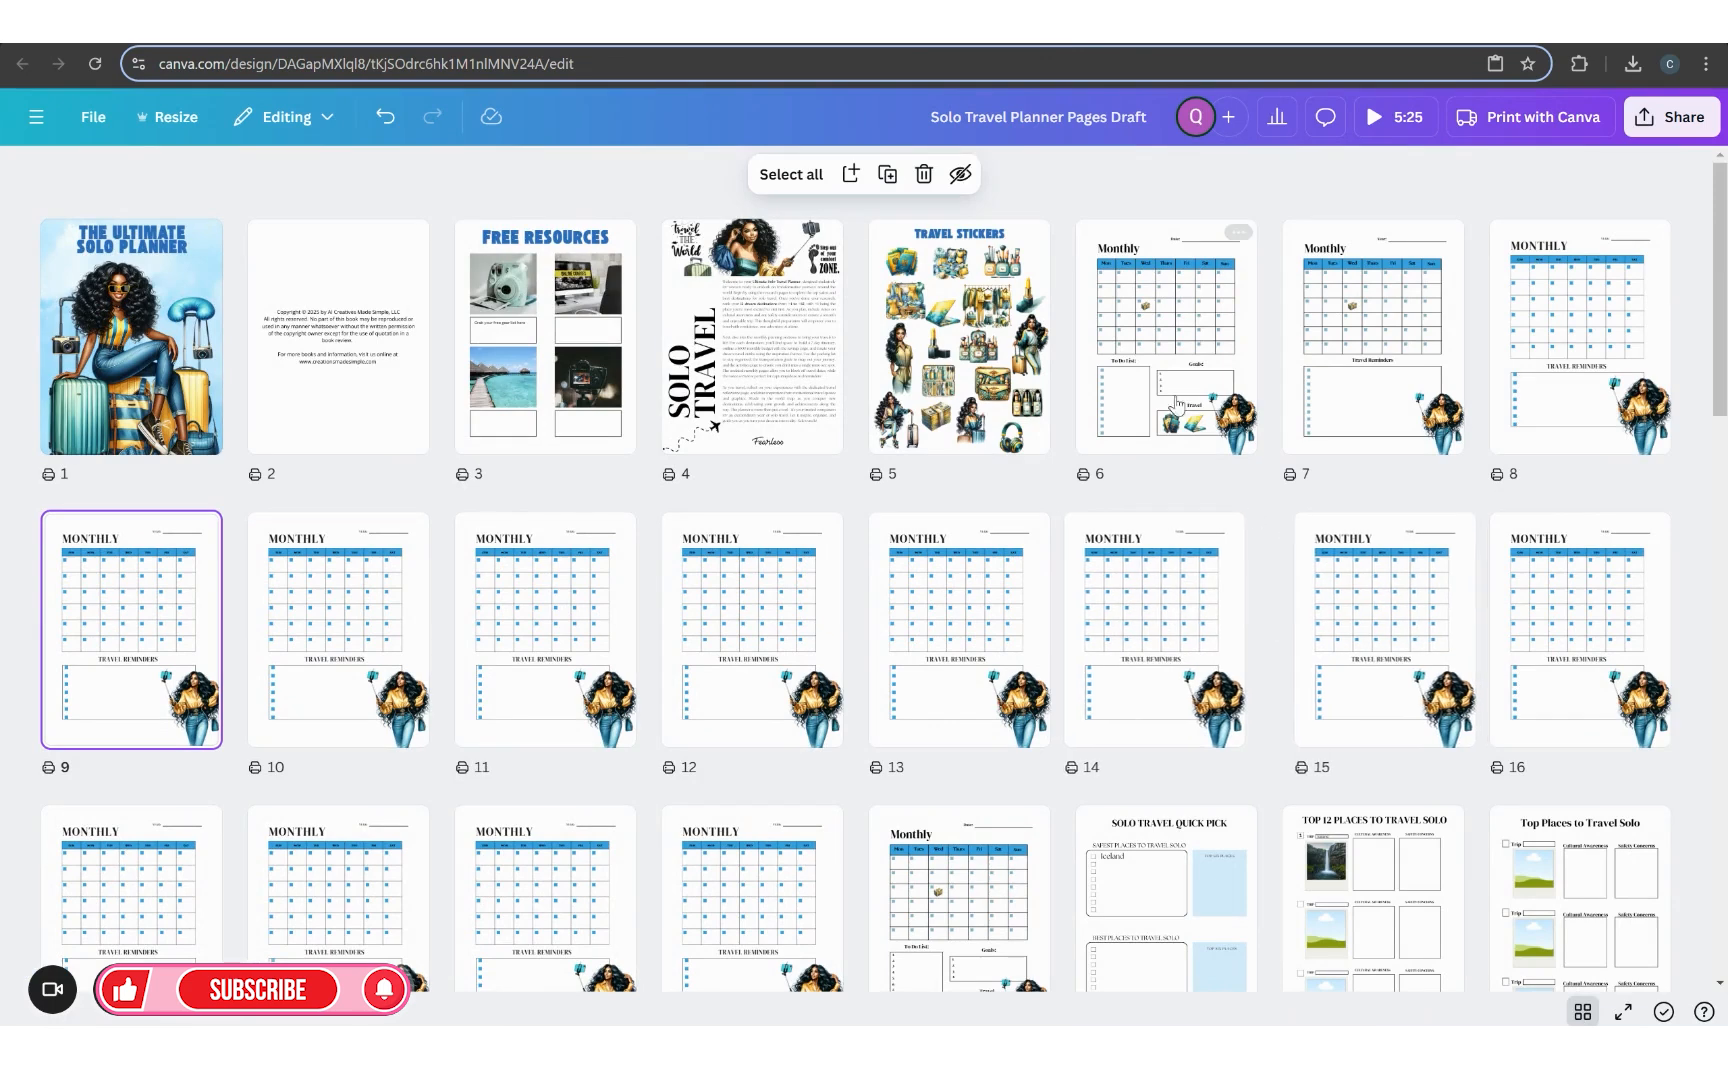
# Step: Open page 9 and download only that page as PDF Standard
pyautogui.doubleClick(144, 686)
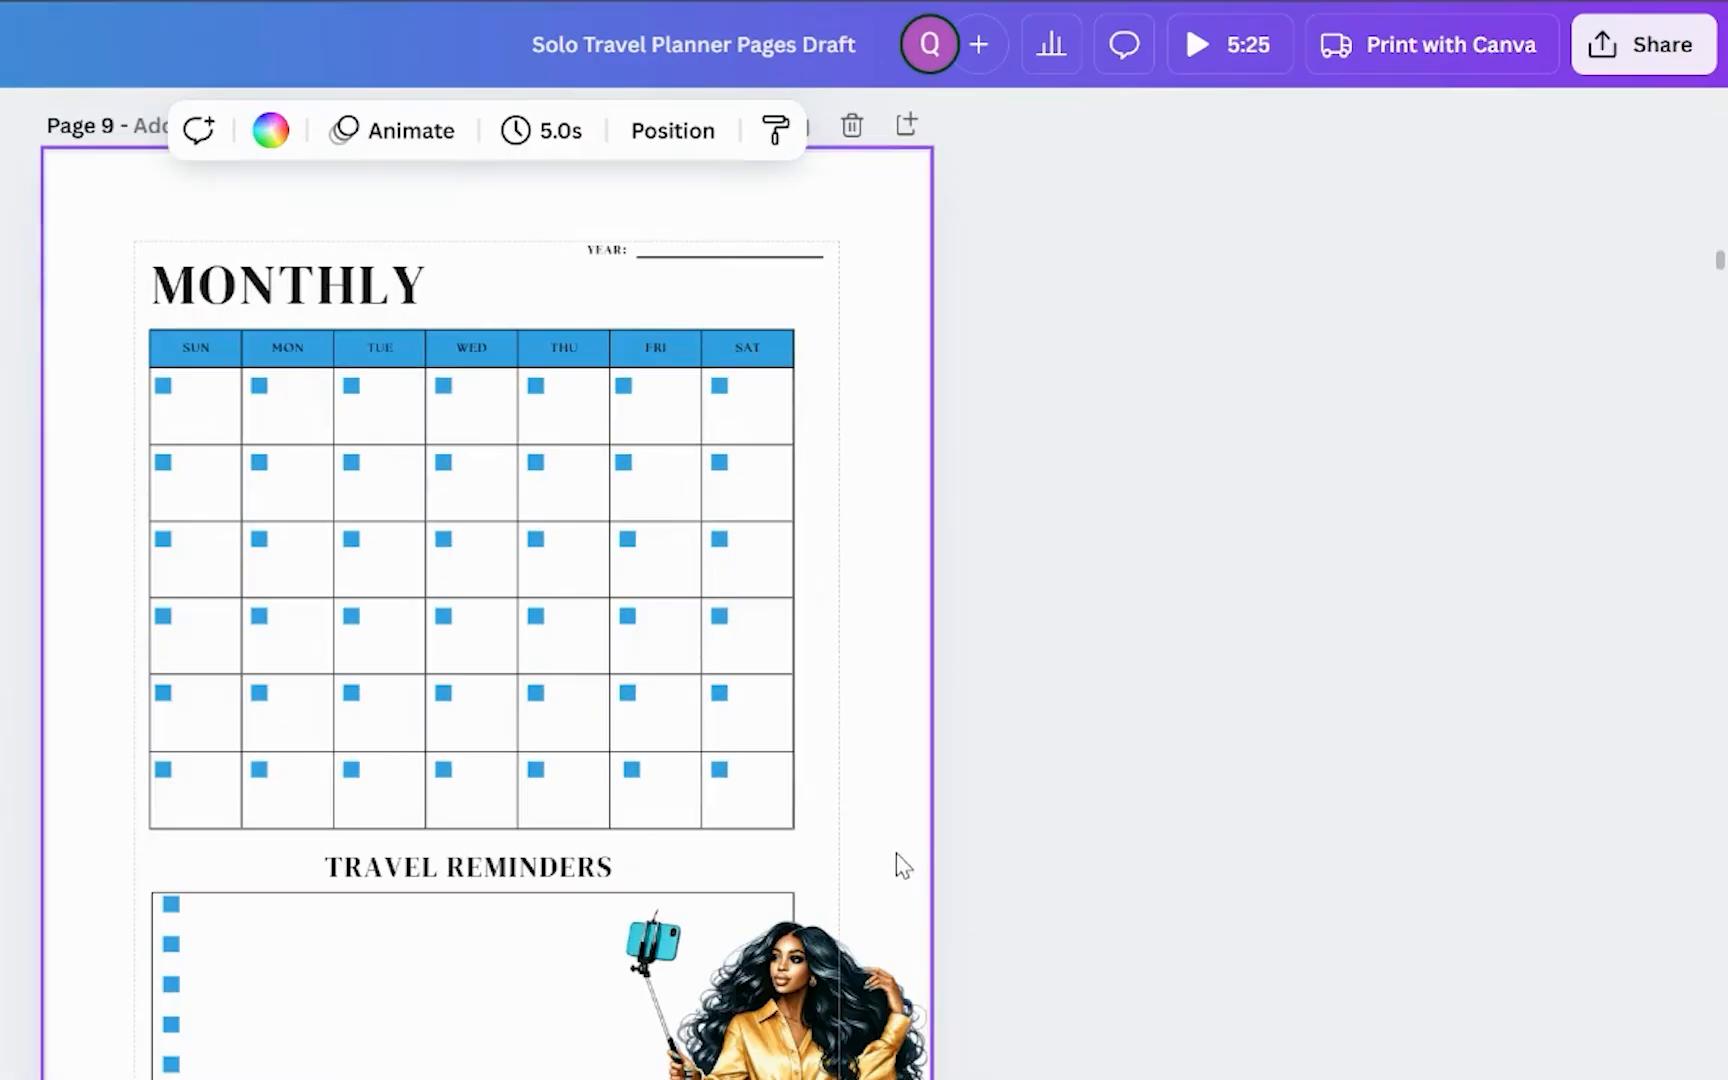
pyautogui.click(1600, 60)
pyautogui.click(1176, 629)
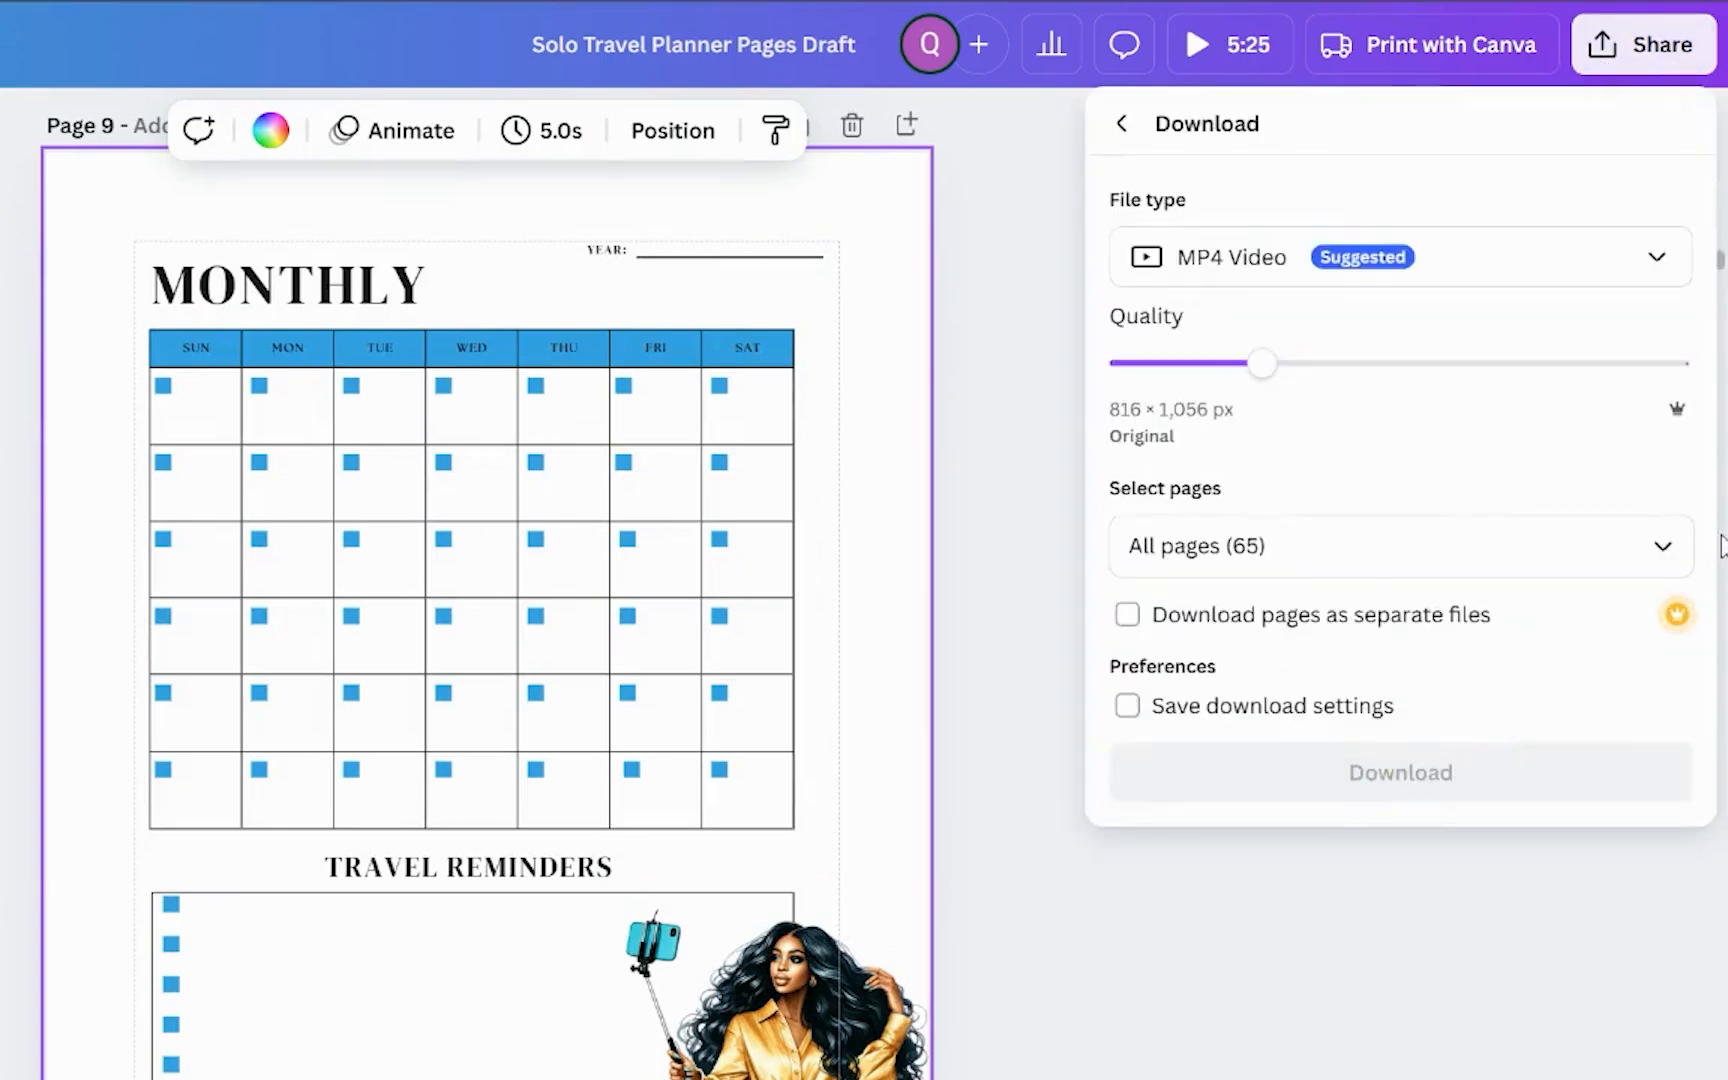
pyautogui.click(1662, 546)
pyautogui.click(1639, 634)
pyautogui.click(1639, 705)
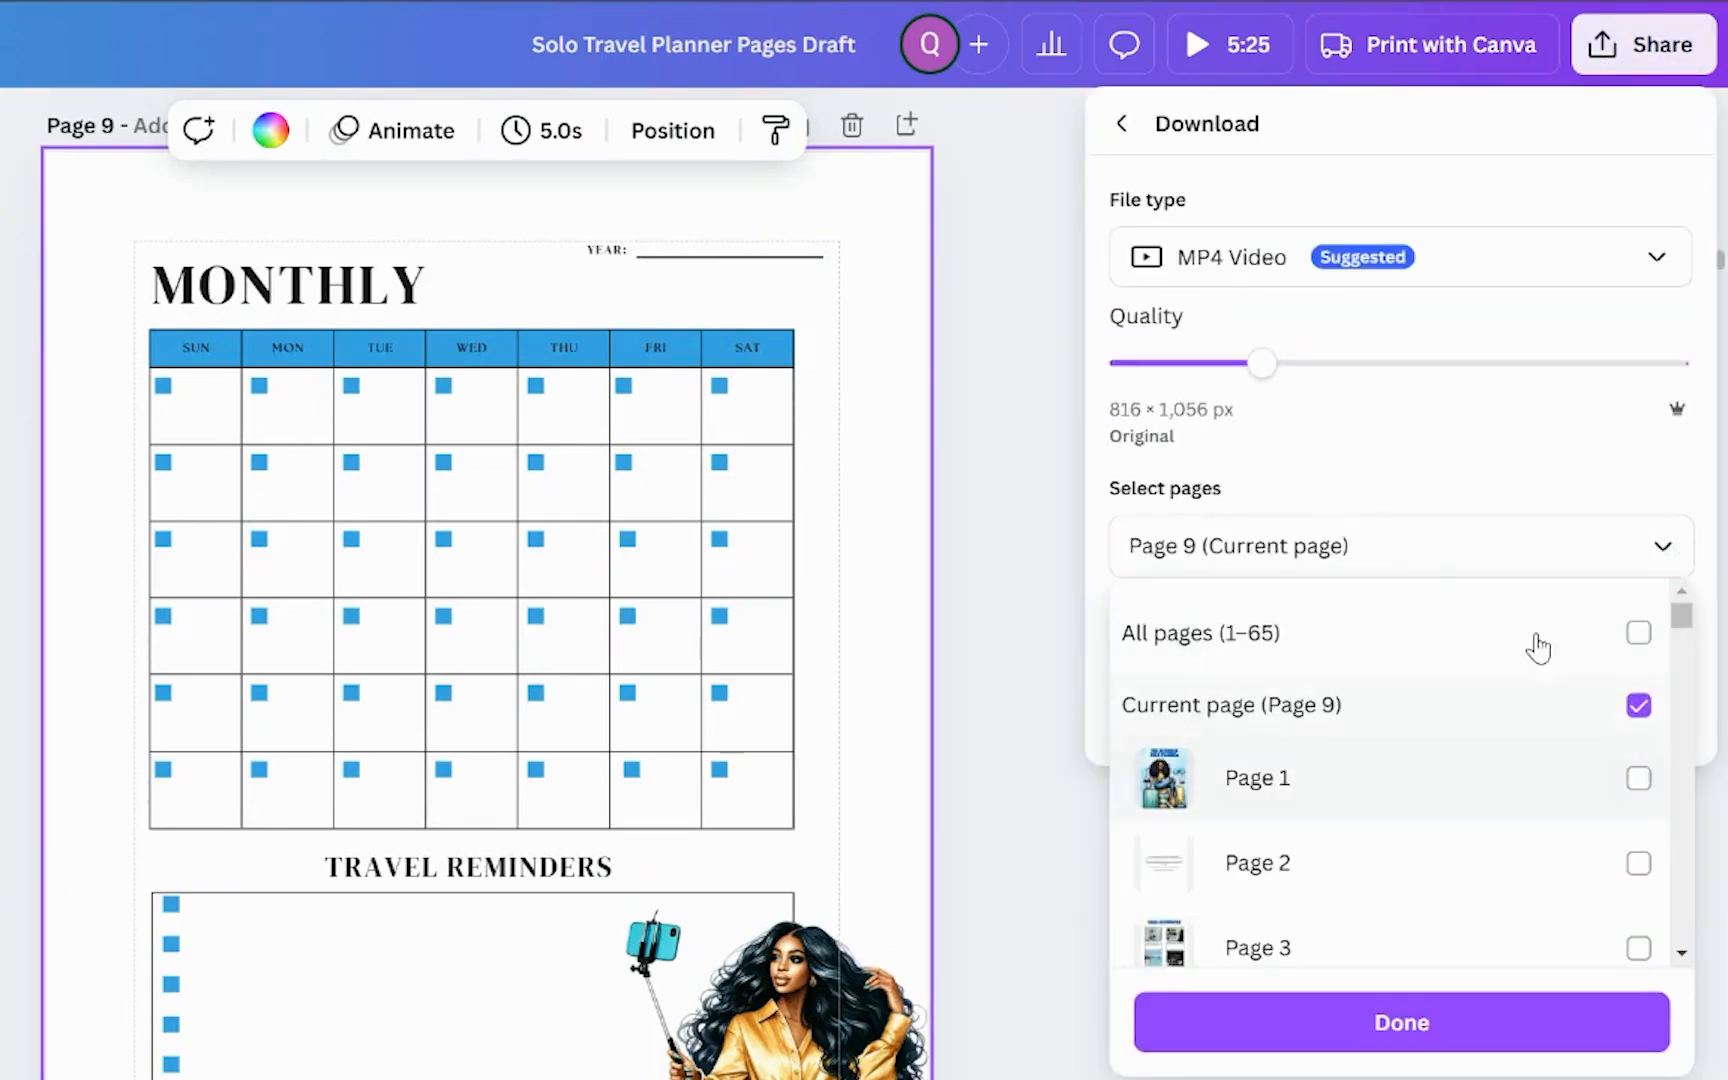
pyautogui.click(1549, 276)
pyautogui.click(1625, 262)
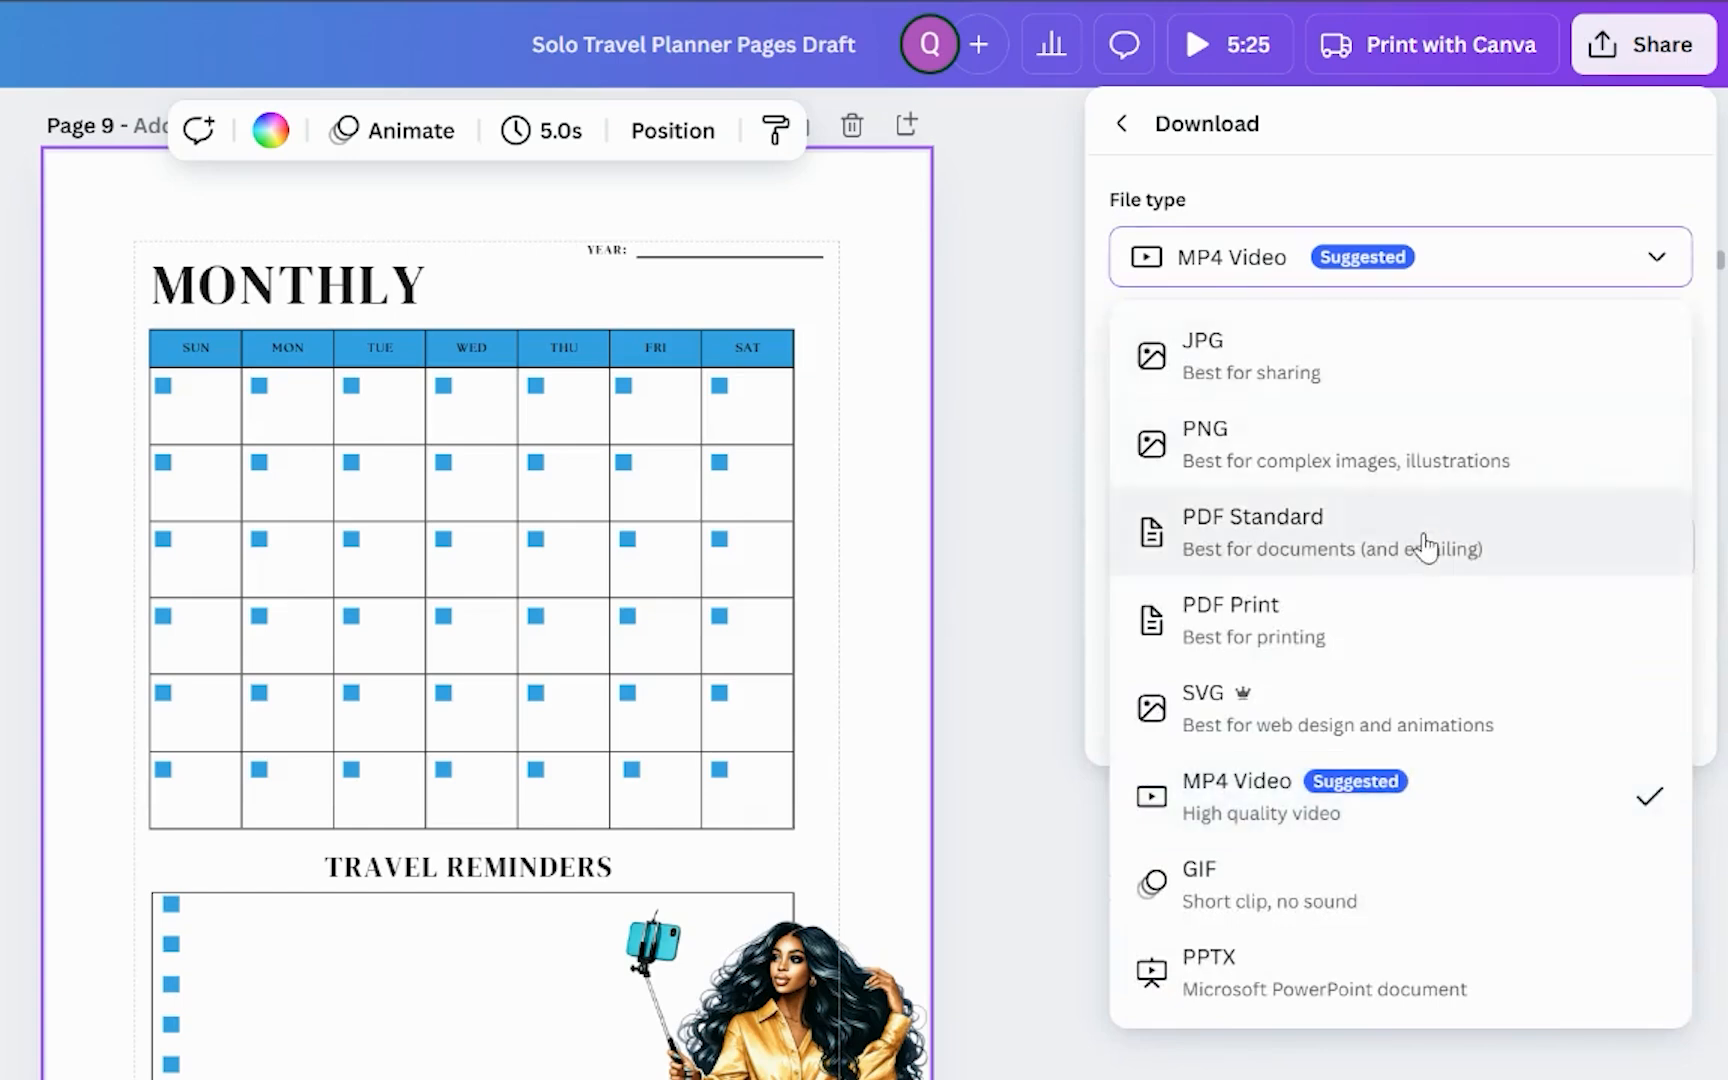
pyautogui.click(1425, 545)
pyautogui.click(1440, 762)
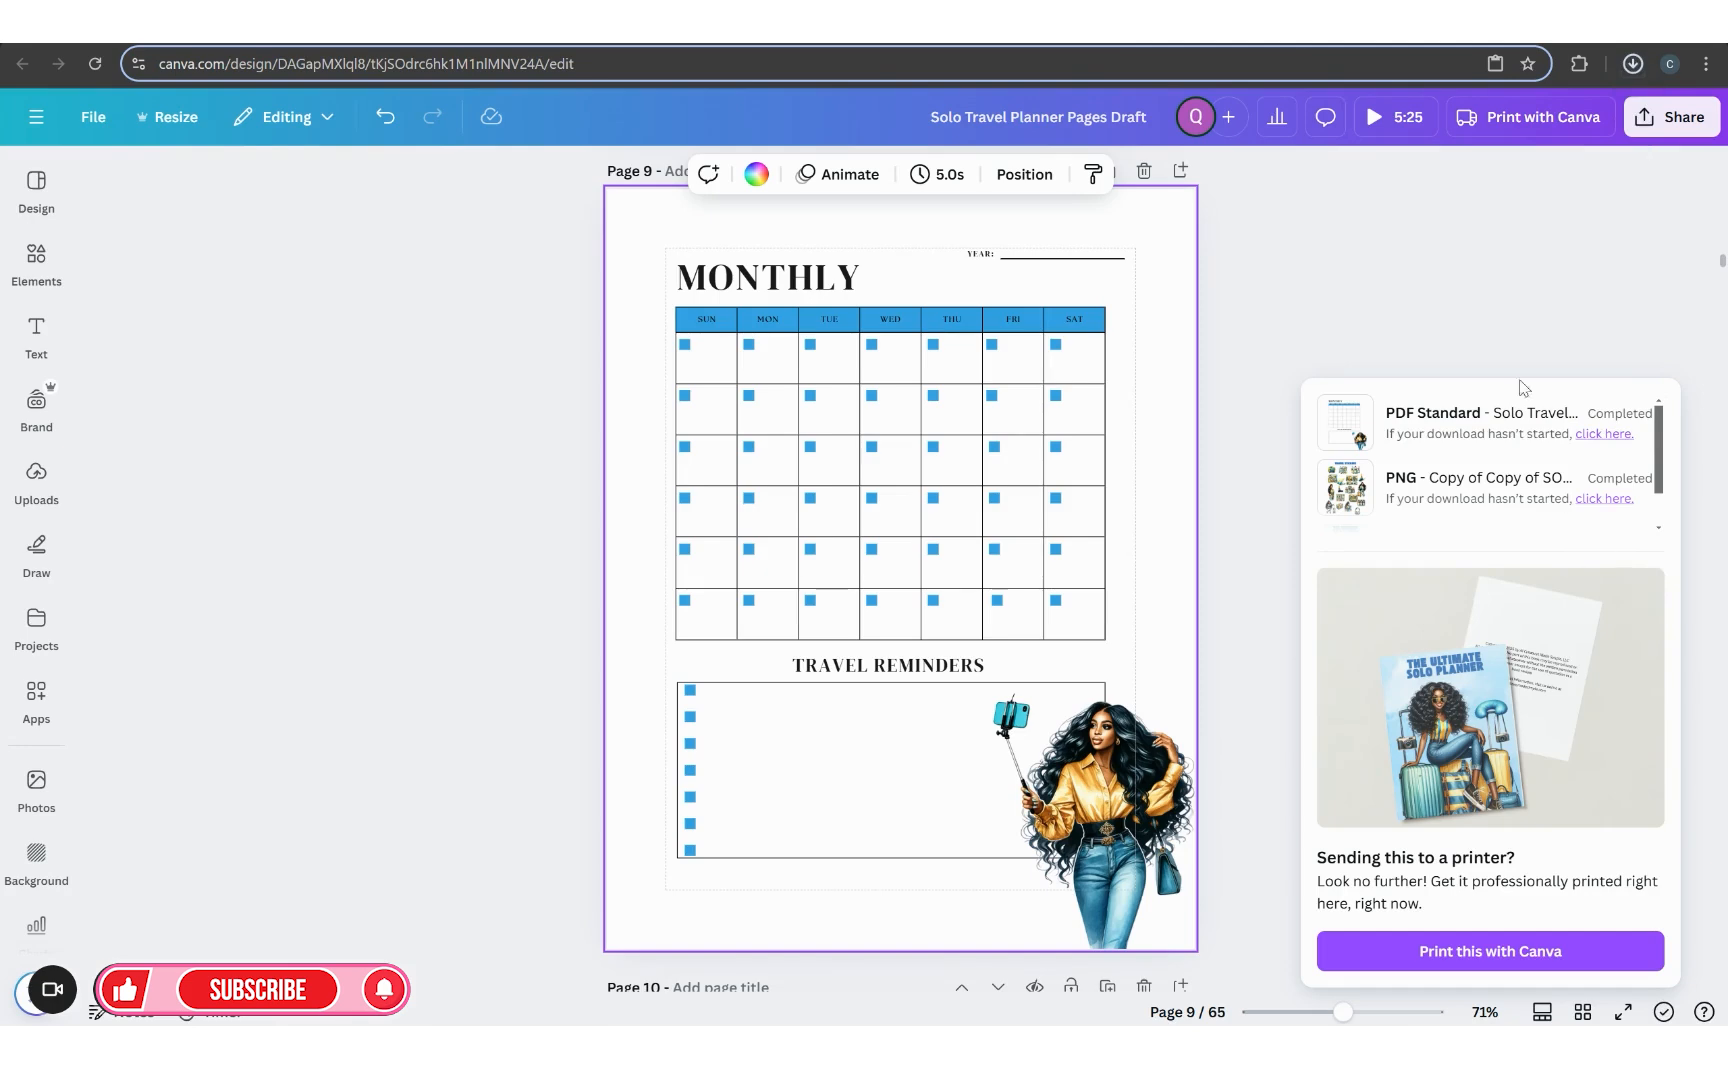
# Step: Open the downloaded Solo Travel Planner PDF, examine the calendar, reminders box and illustration, and return to the Canva design
pyautogui.click(1633, 63)
pyautogui.click(1450, 158)
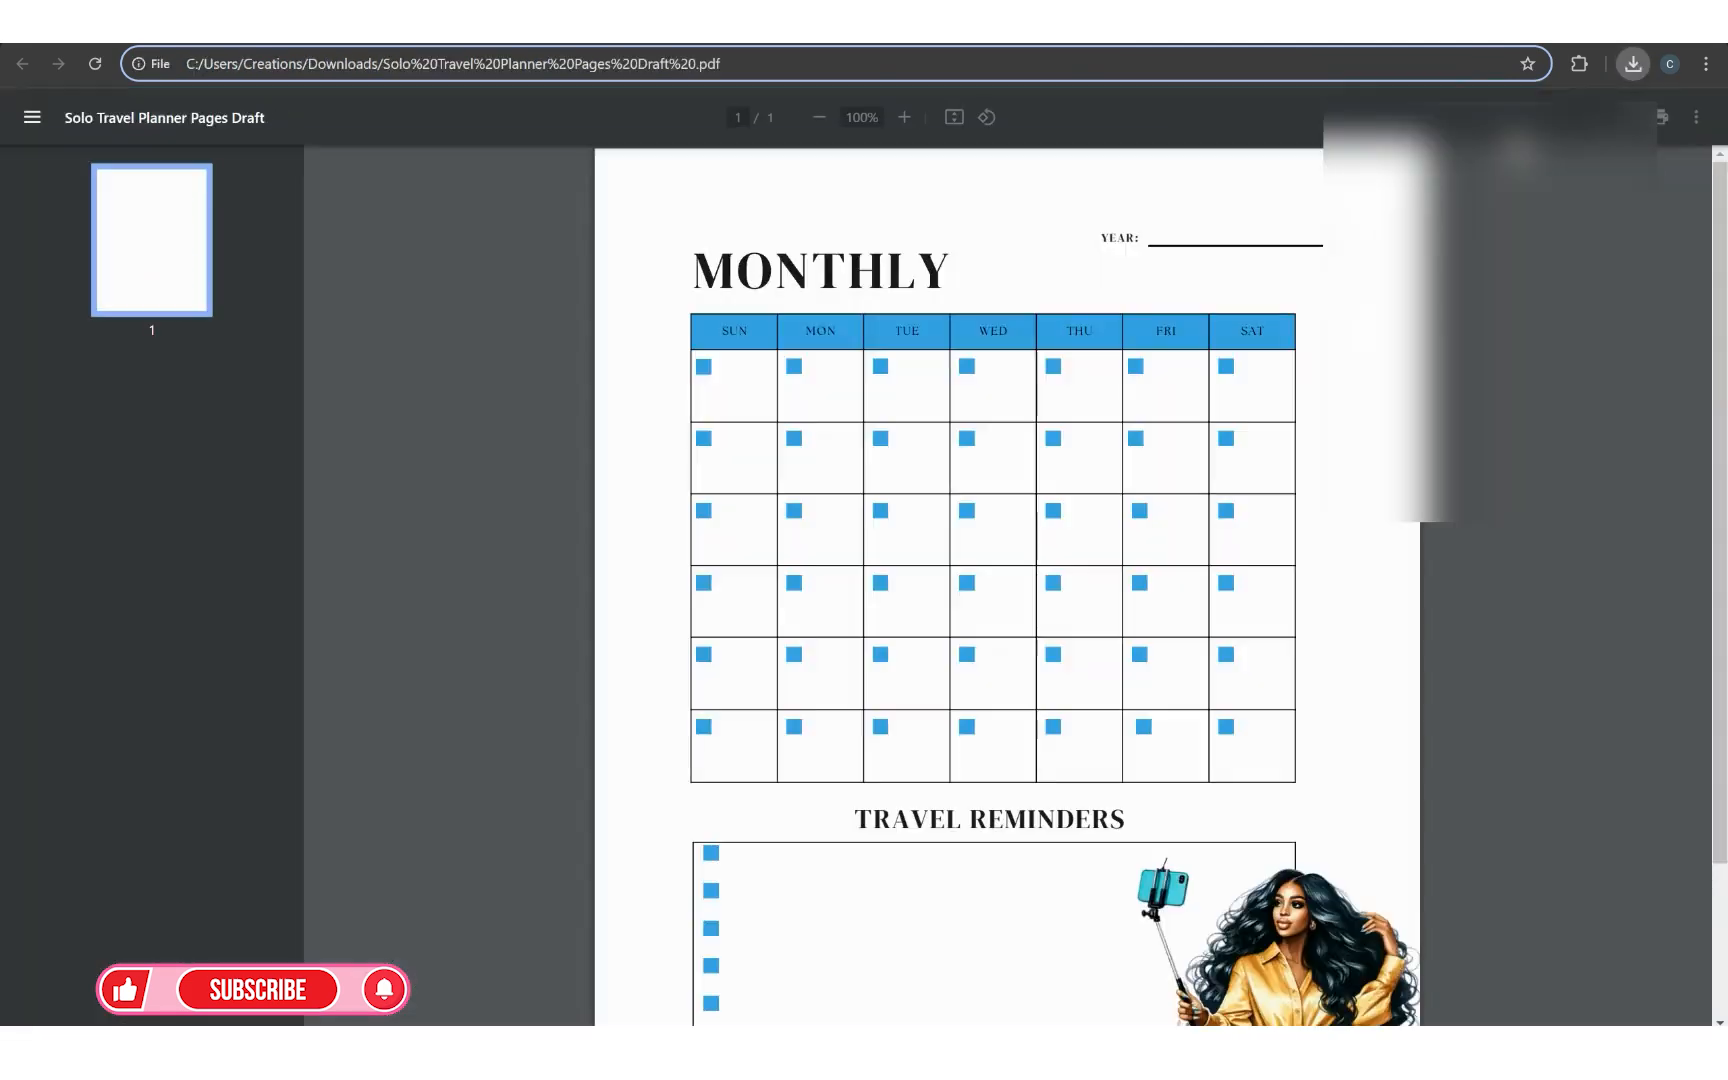
pyautogui.scroll(-3, 1099, 679)
pyautogui.scroll(3, 1099, 679)
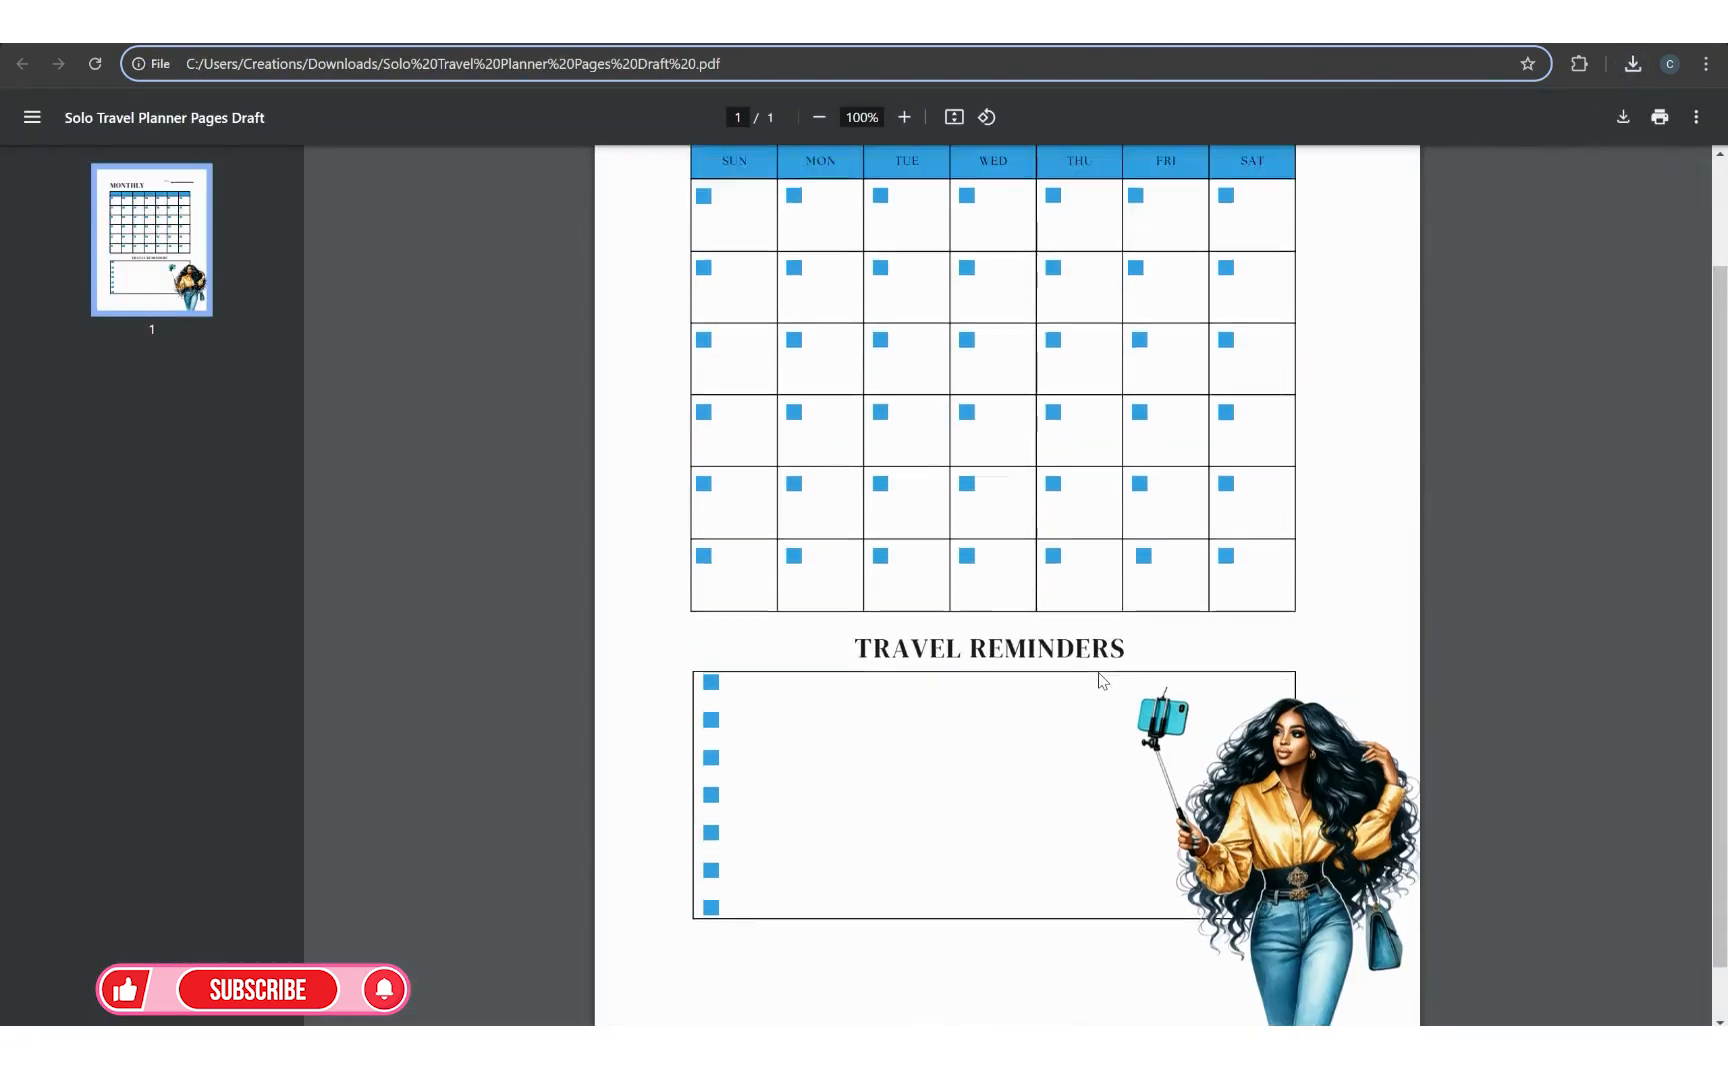
pyautogui.scroll(-3, 1103, 690)
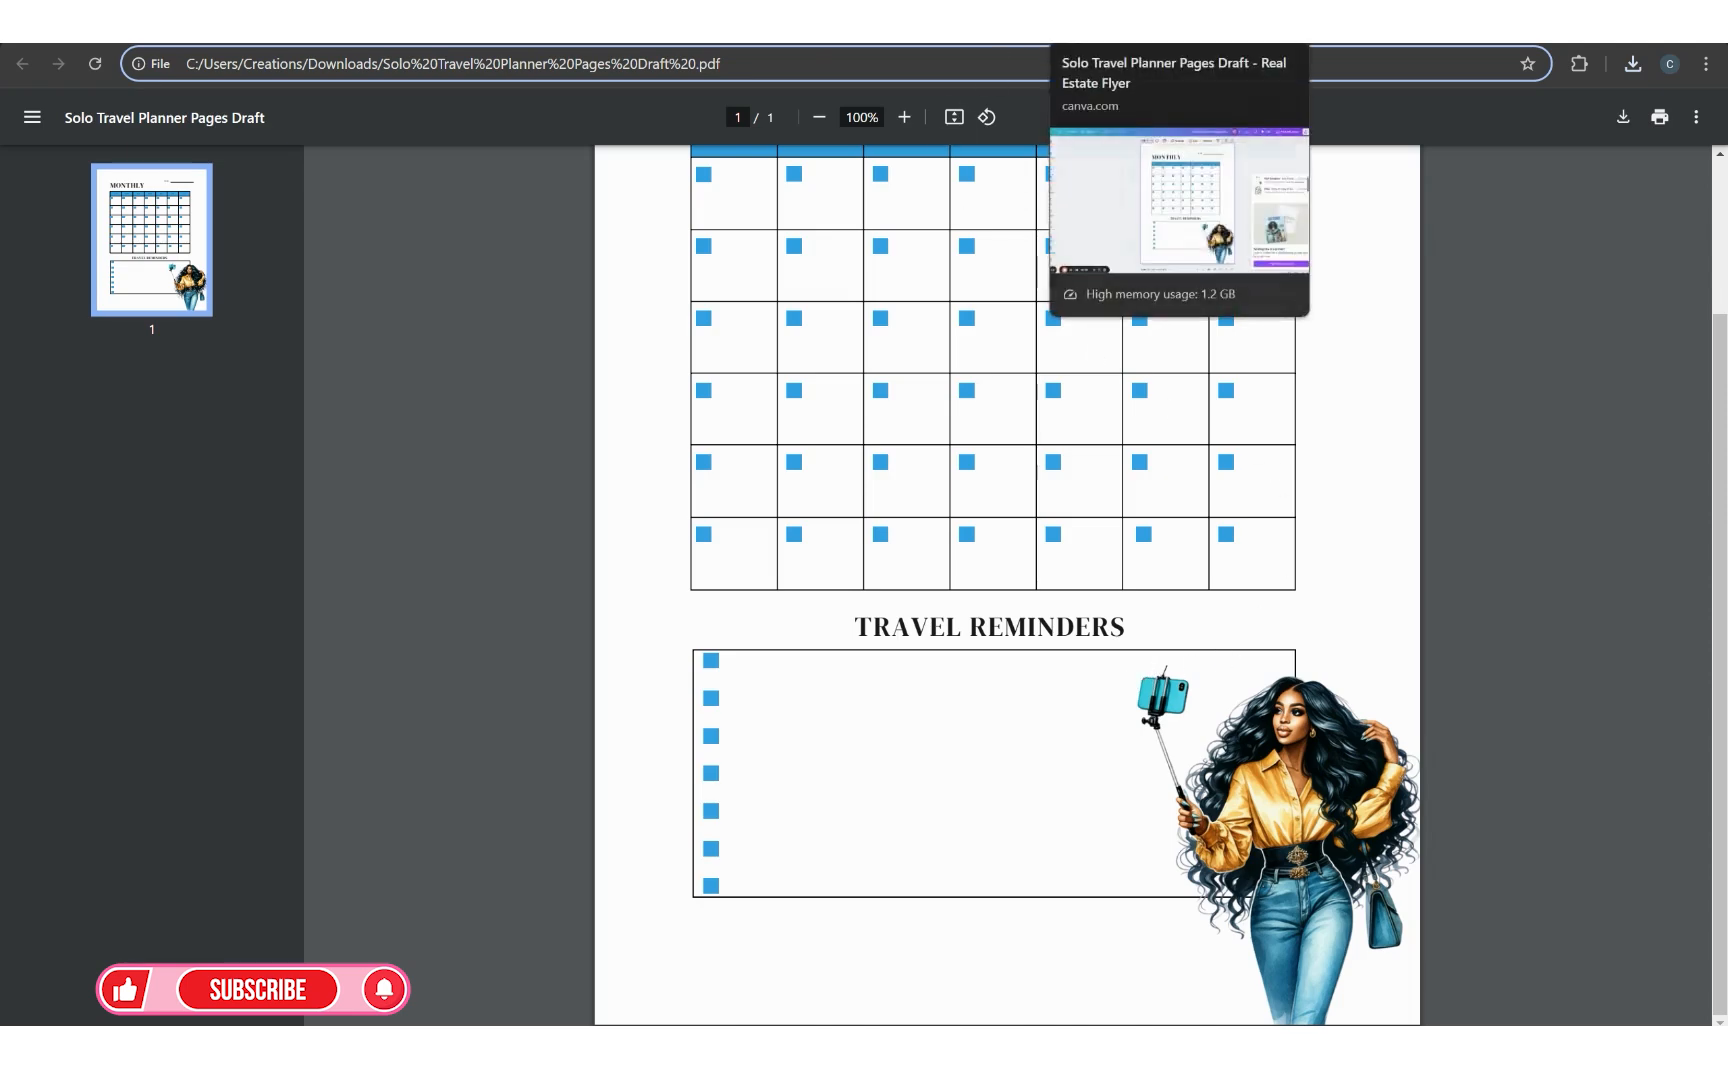
pyautogui.click(1064, 44)
pyautogui.click(1395, 296)
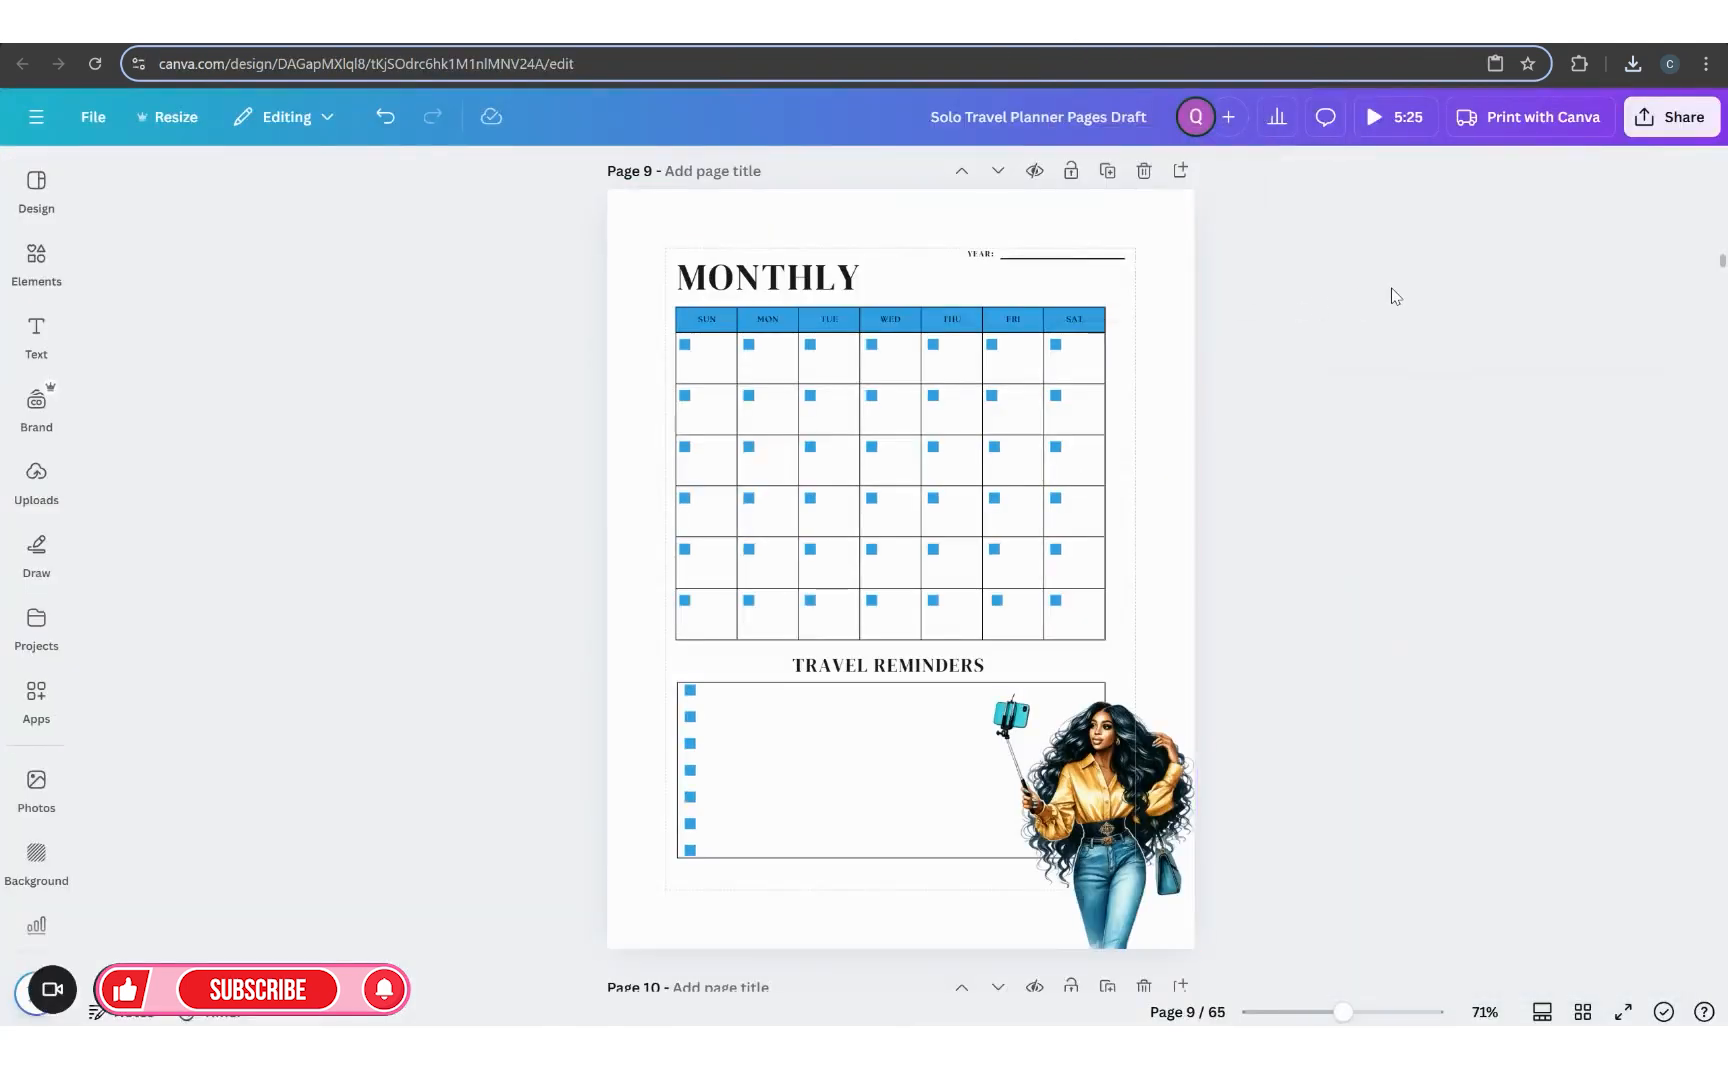